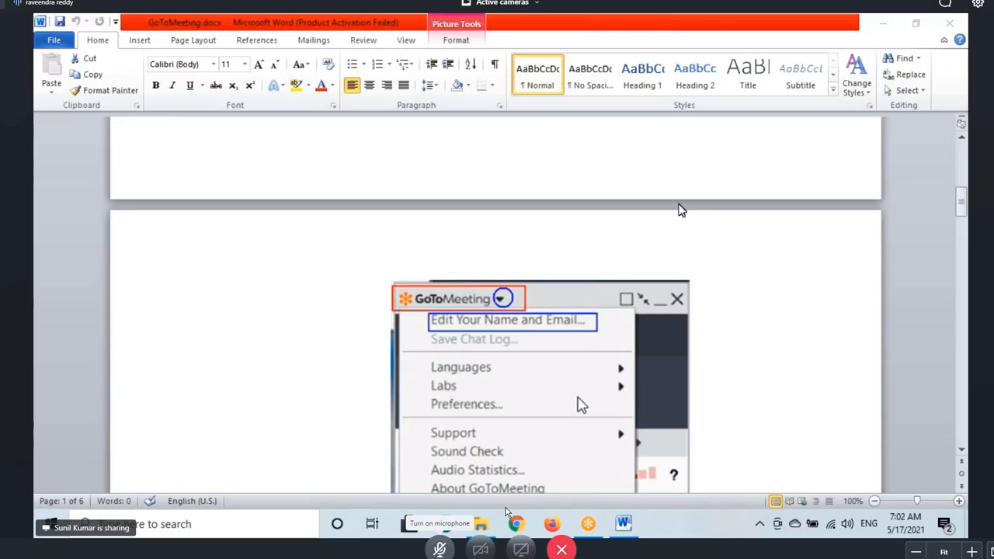
Select the pasted screenshot and scroll GoToMeeting.docx down to the image on page 2
{"action": "left_click", "coordinate": [455, 323]}
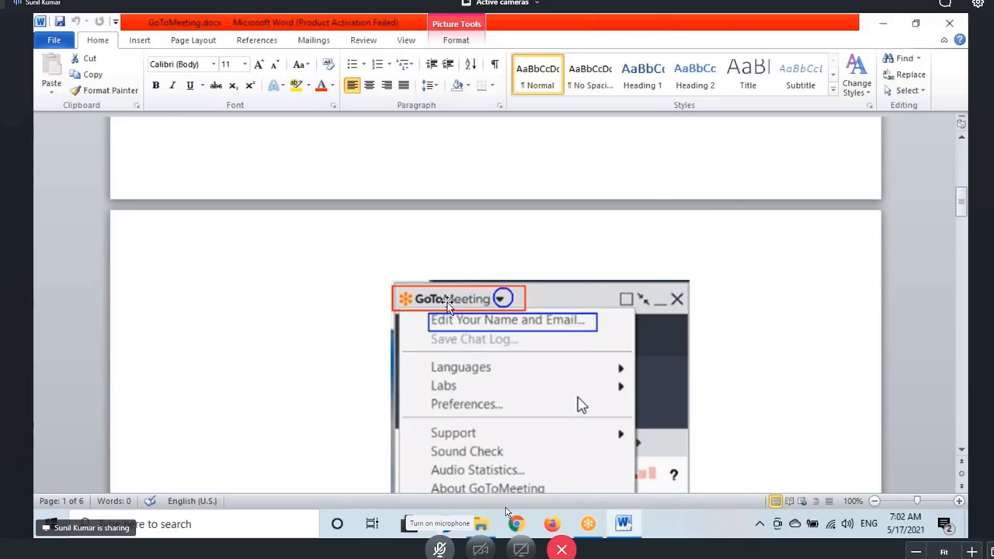
{"action": "left_click", "coordinate": [449, 320]}
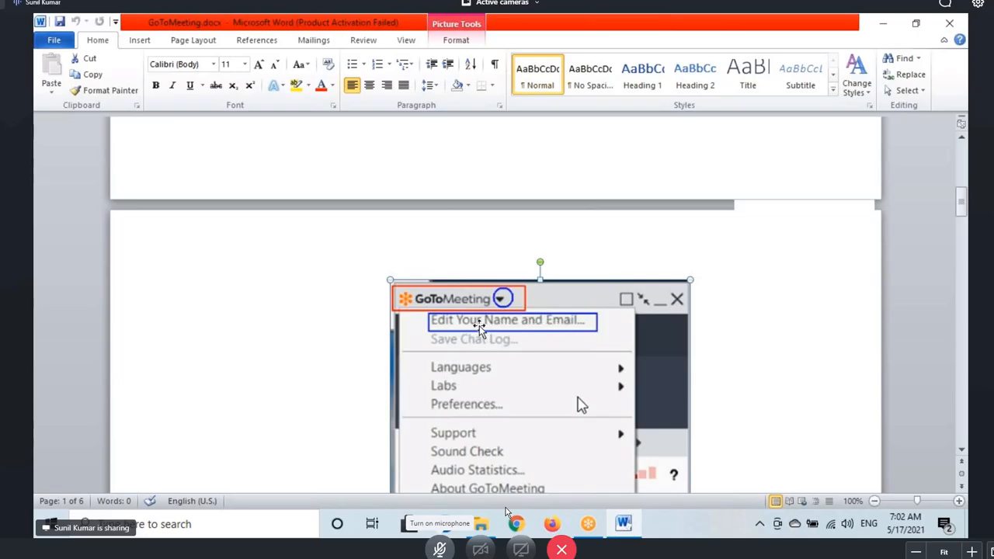
{"action": "scroll", "coordinate": [479, 326], "scroll_direction": "down", "scroll_amount": 10}
{"action": "scroll", "coordinate": [481, 336], "scroll_direction": "down", "scroll_amount": 6}
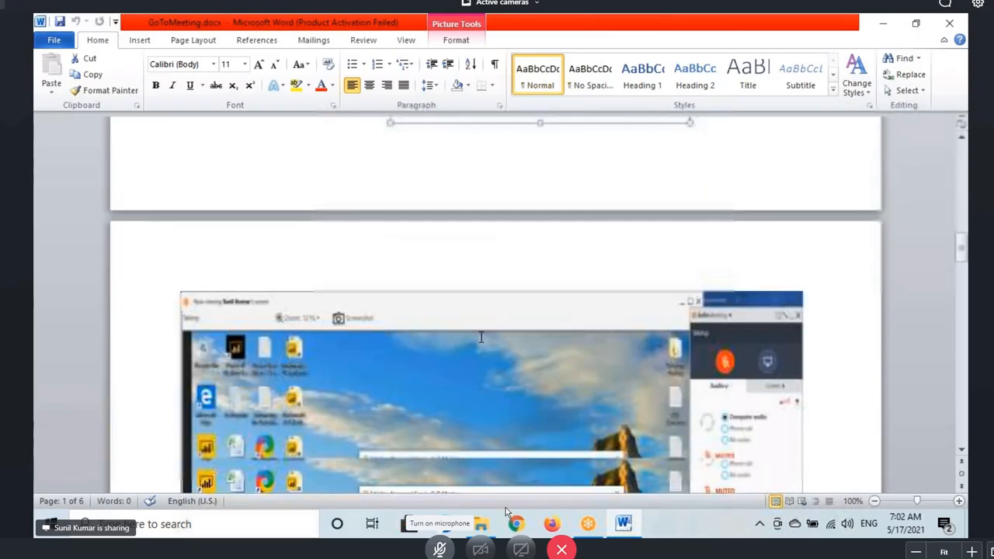
{"action": "left_click", "coordinate": [497, 335]}
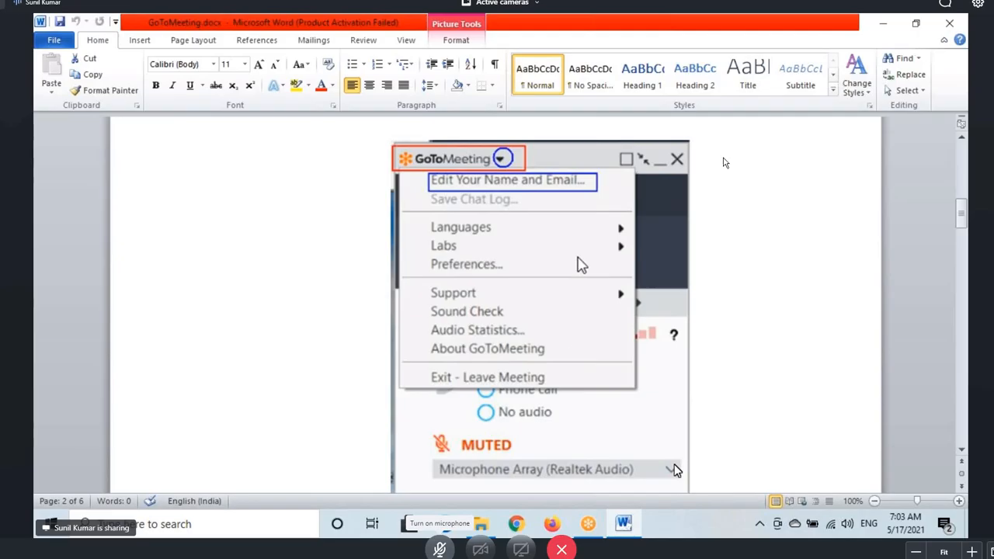
Unmute the microphone and exit the meeting viewer's full screen mode
{"action": "left_click", "coordinate": [440, 549]}
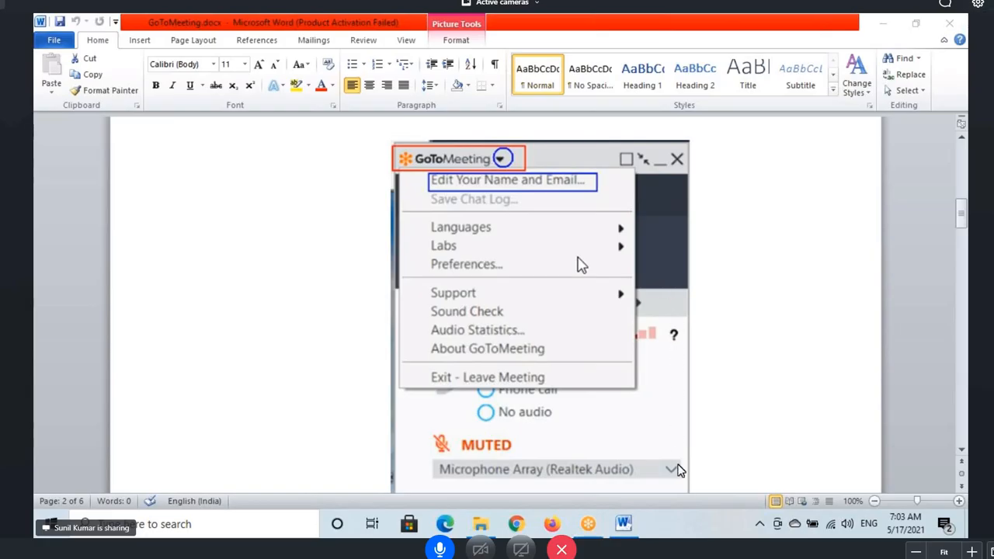
{"action": "left_click", "coordinate": [977, 4]}
{"action": "left_click", "coordinate": [960, 36]}
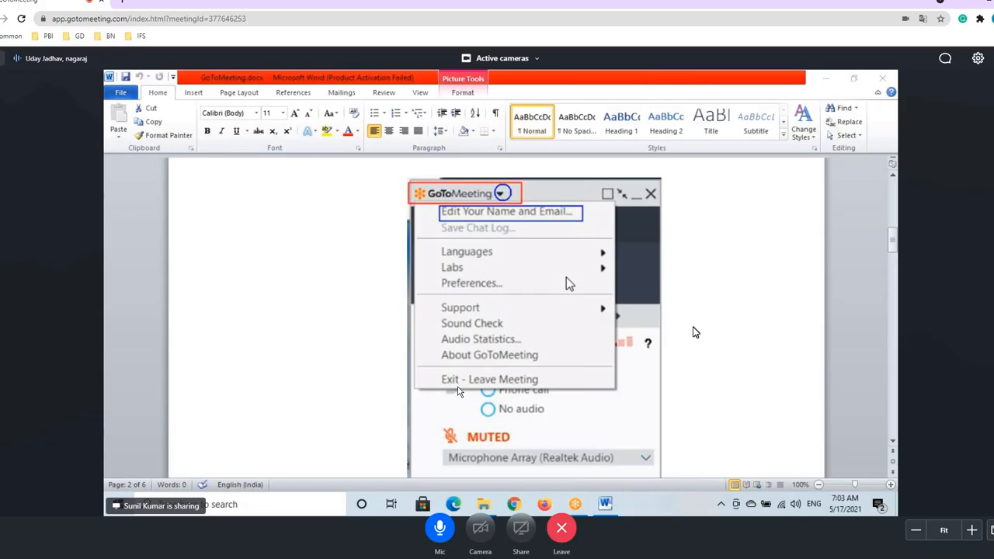
Mute the mic, then choose Enter full screen from the gear Settings menu
{"action": "left_click", "coordinate": [440, 532]}
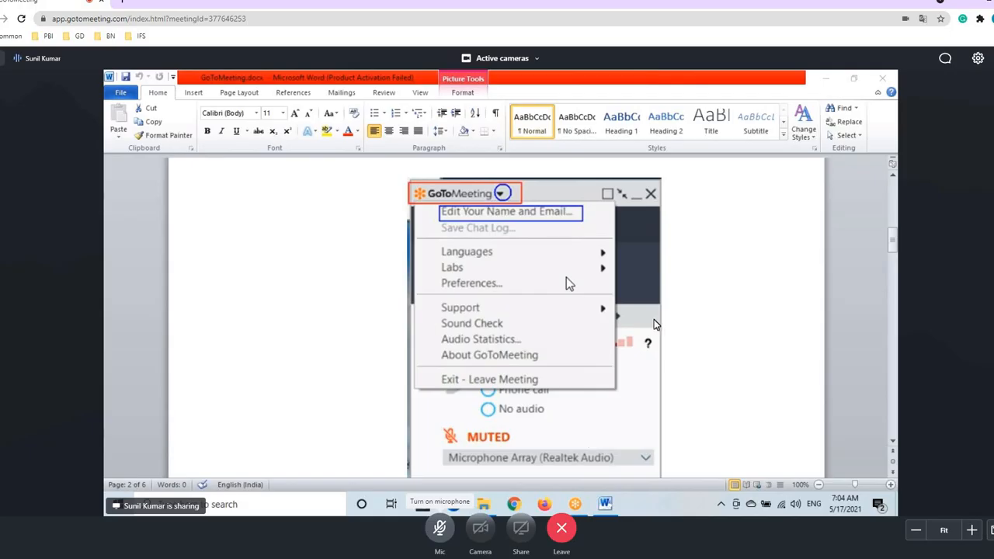
{"action": "left_click", "coordinate": [978, 59]}
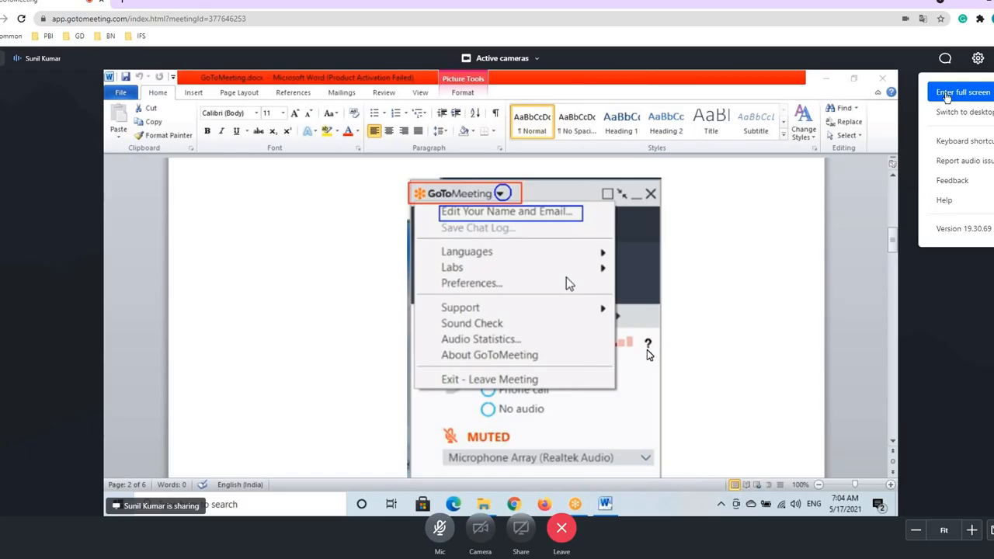
{"action": "left_click", "coordinate": [945, 94]}
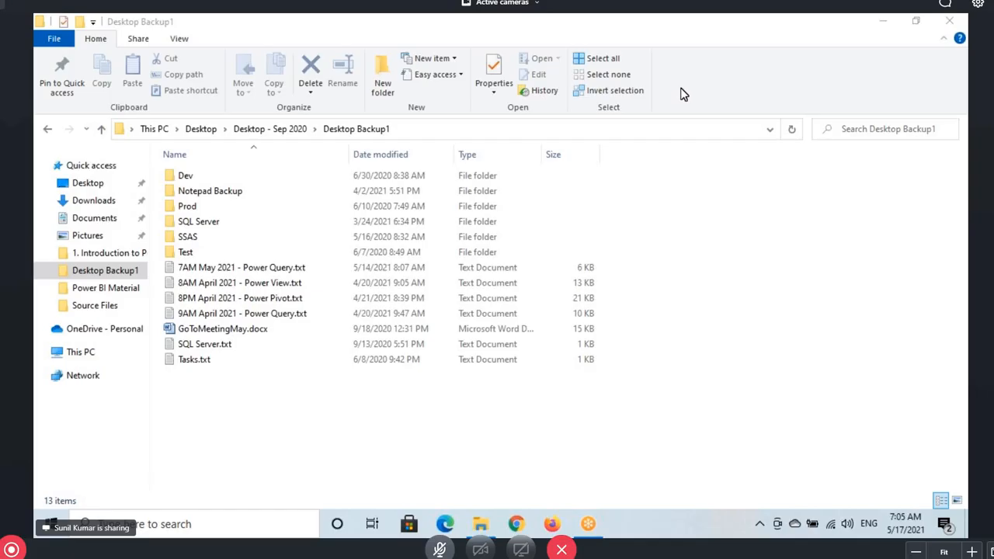
Open 7AM May 2021 - Power Query.txt and scroll to the Inbuilt Column Transformations list
{"action": "left_click", "coordinate": [247, 313]}
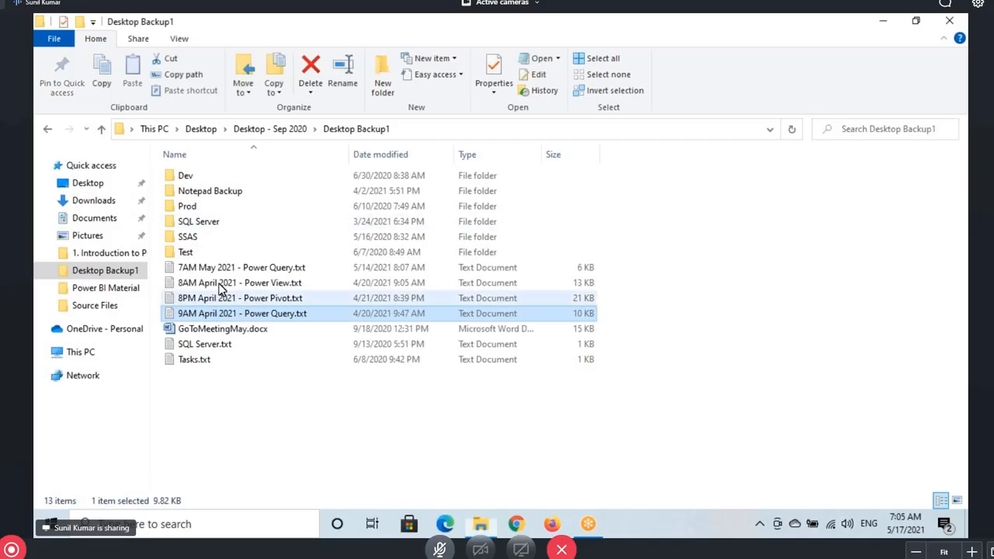
{"action": "double_click", "coordinate": [225, 267]}
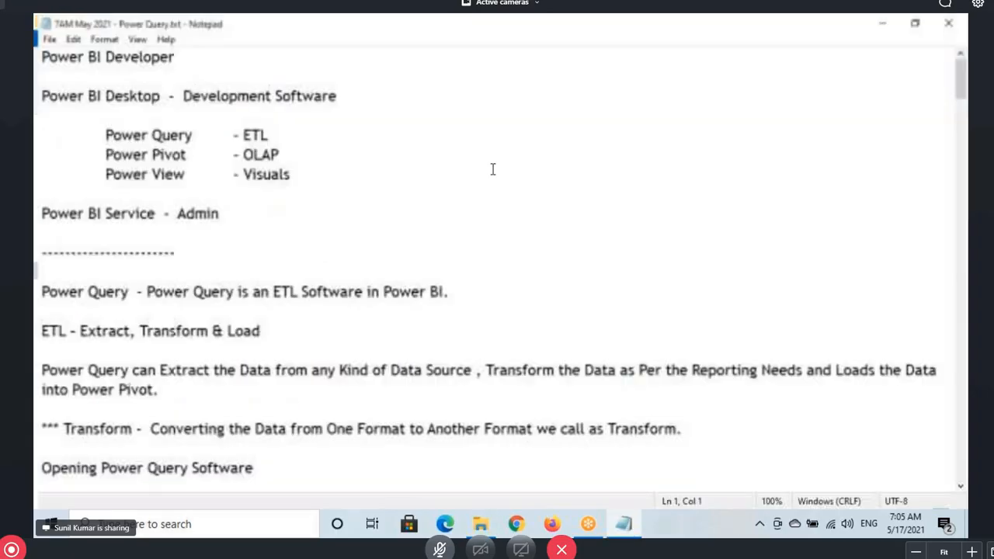
{"action": "scroll", "coordinate": [492, 169], "scroll_direction": "down", "scroll_amount": 4}
{"action": "scroll", "coordinate": [232, 278], "scroll_direction": "down", "scroll_amount": 7}
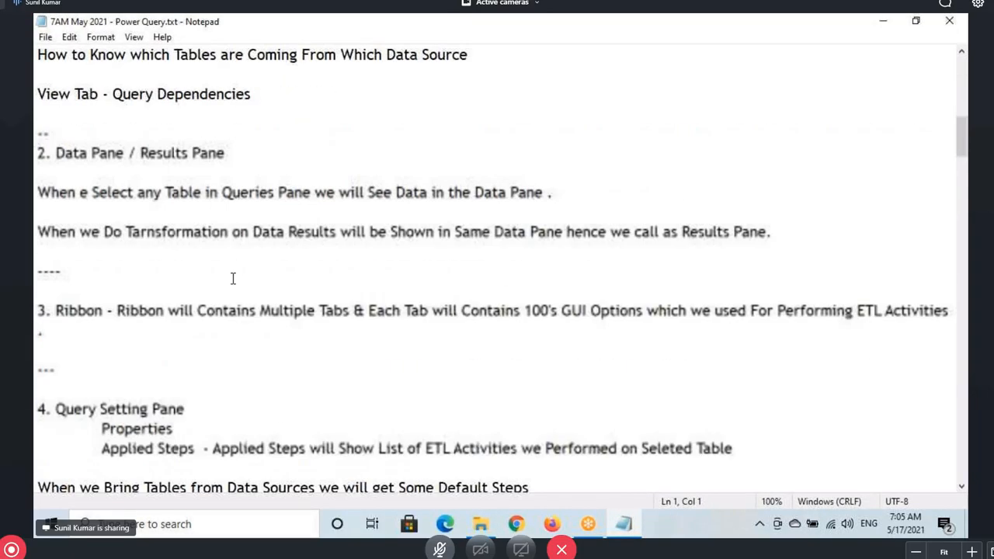
{"action": "scroll", "coordinate": [232, 278], "scroll_direction": "down", "scroll_amount": 2}
{"action": "left_click_drag", "start_coordinate": [961, 143], "coordinate": [966, 340]}
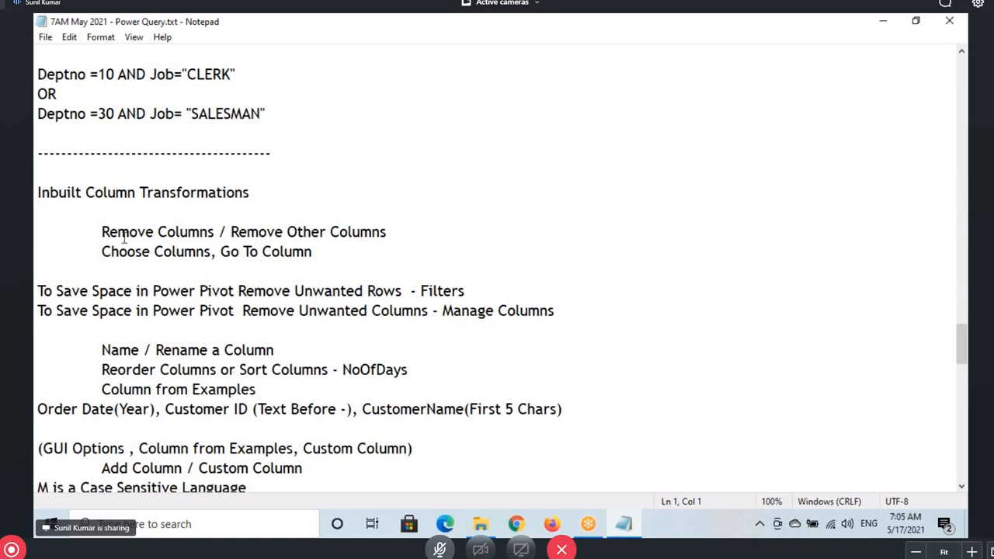
Highlight the Remove Other Columns, Choose Columns, Rename, Reorder, Column from Examples and Add Column lines
{"action": "left_click_drag", "start_coordinate": [107, 233], "coordinate": [382, 232]}
{"action": "left_click_drag", "start_coordinate": [154, 251], "coordinate": [306, 252]}
{"action": "left_click_drag", "start_coordinate": [111, 351], "coordinate": [257, 347]}
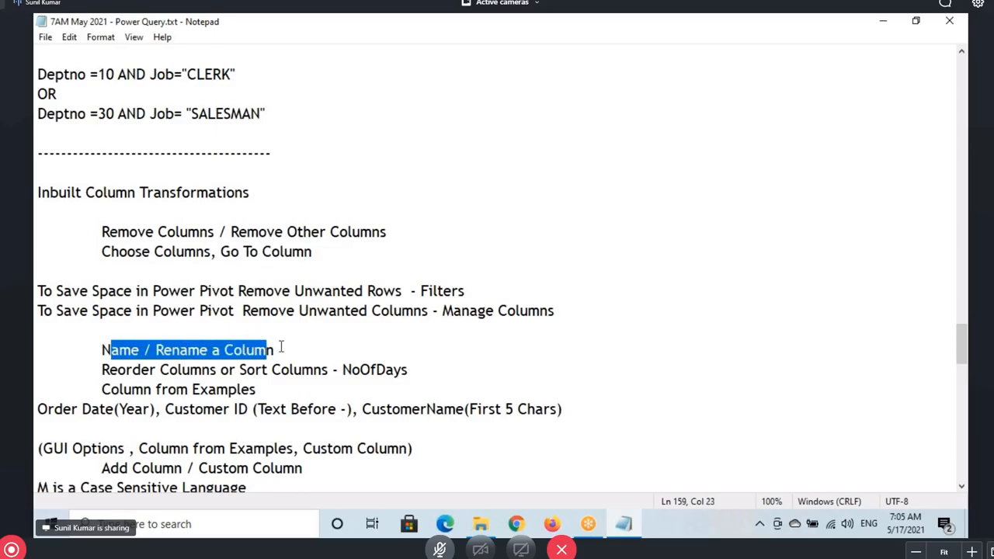
{"action": "scroll", "coordinate": [278, 312], "scroll_direction": "down", "scroll_amount": 2}
{"action": "left_click_drag", "start_coordinate": [102, 251], "coordinate": [332, 252]}
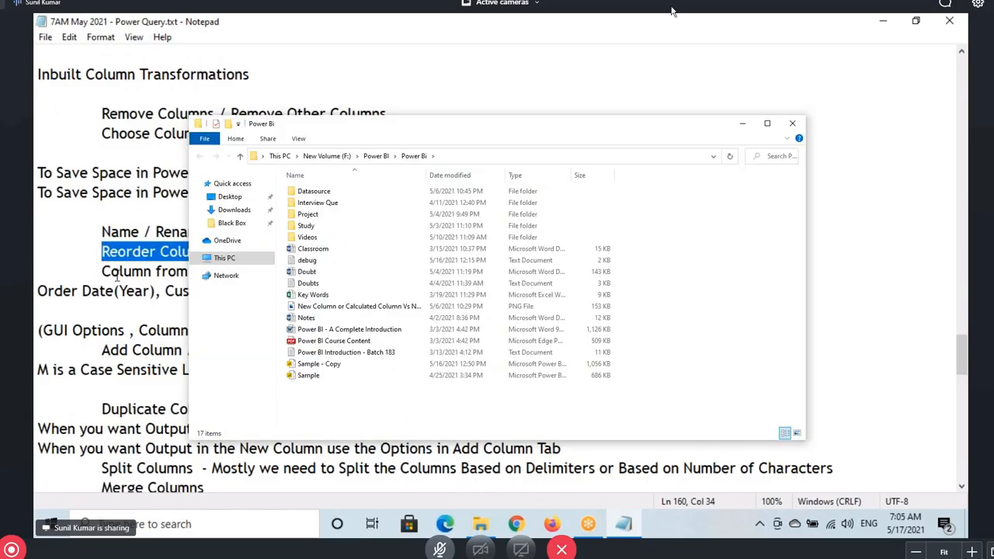
{"action": "left_click_drag", "start_coordinate": [111, 271], "coordinate": [562, 290]}
{"action": "left_click_drag", "start_coordinate": [103, 351], "coordinate": [255, 350]}
{"action": "left_click_drag", "start_coordinate": [287, 355], "coordinate": [302, 354]}
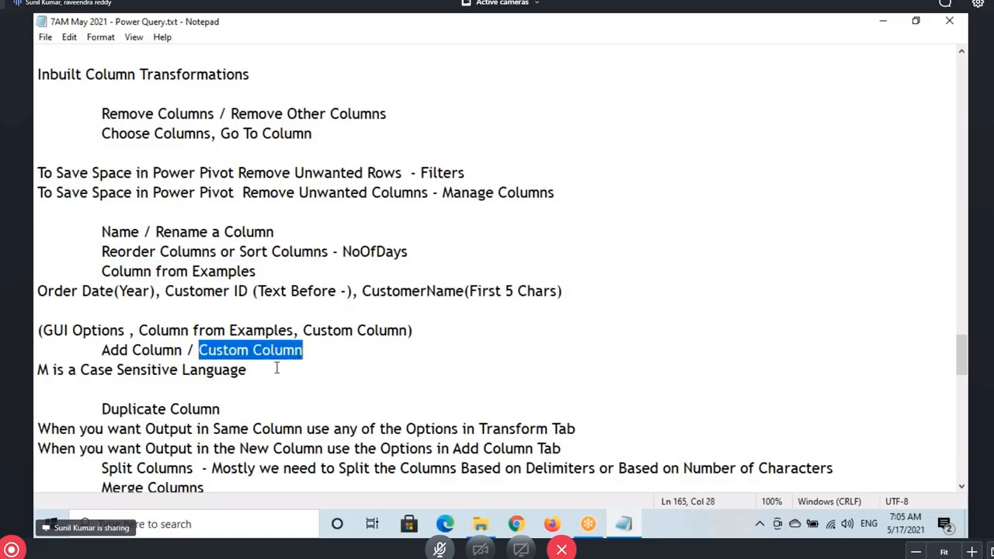
{"action": "left_click", "coordinate": [275, 367]}
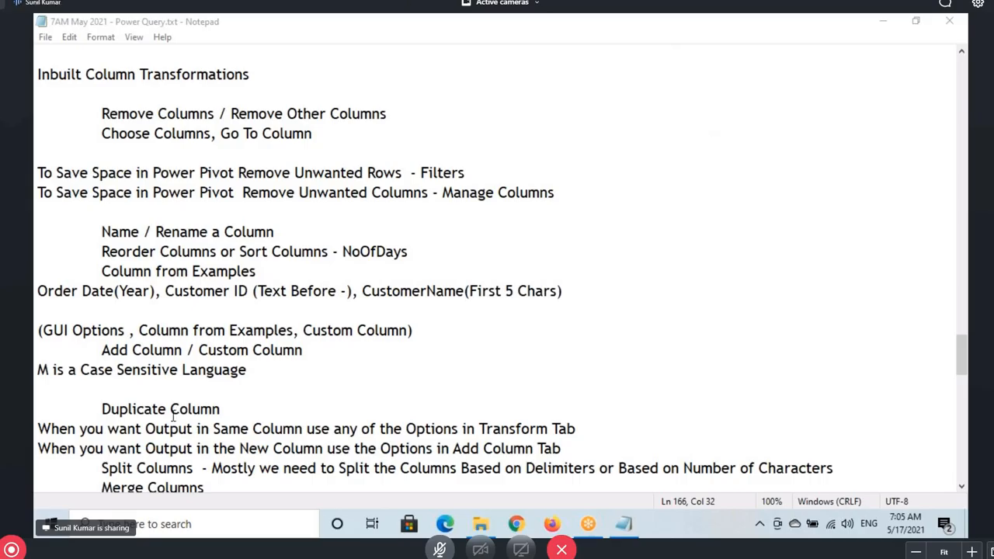
Highlight the Duplicate Column note, then show the desktop with Win+D
{"action": "left_click", "coordinate": [247, 365]}
{"action": "left_click_drag", "start_coordinate": [246, 369], "coordinate": [37, 114]}
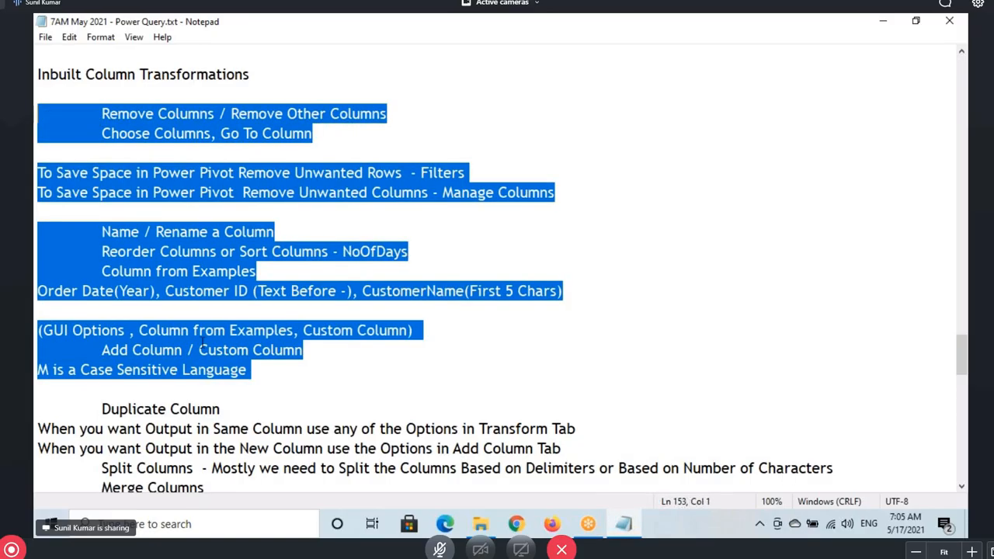
{"action": "scroll", "coordinate": [120, 242], "scroll_direction": "down", "scroll_amount": 3}
{"action": "left_click_drag", "start_coordinate": [103, 232], "coordinate": [223, 230]}
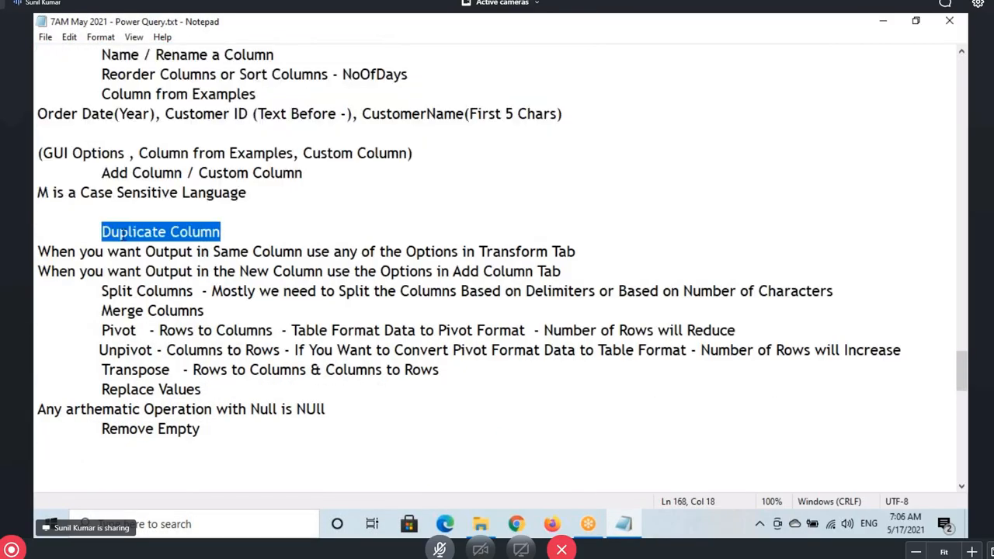
{"action": "left_click_drag", "start_coordinate": [119, 231], "coordinate": [251, 250]}
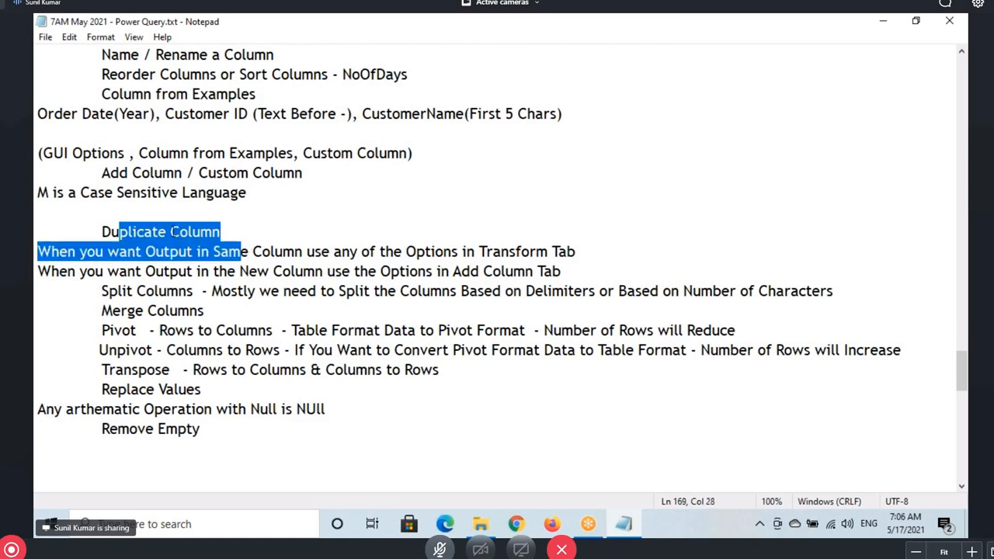
{"action": "left_click", "coordinate": [171, 232]}
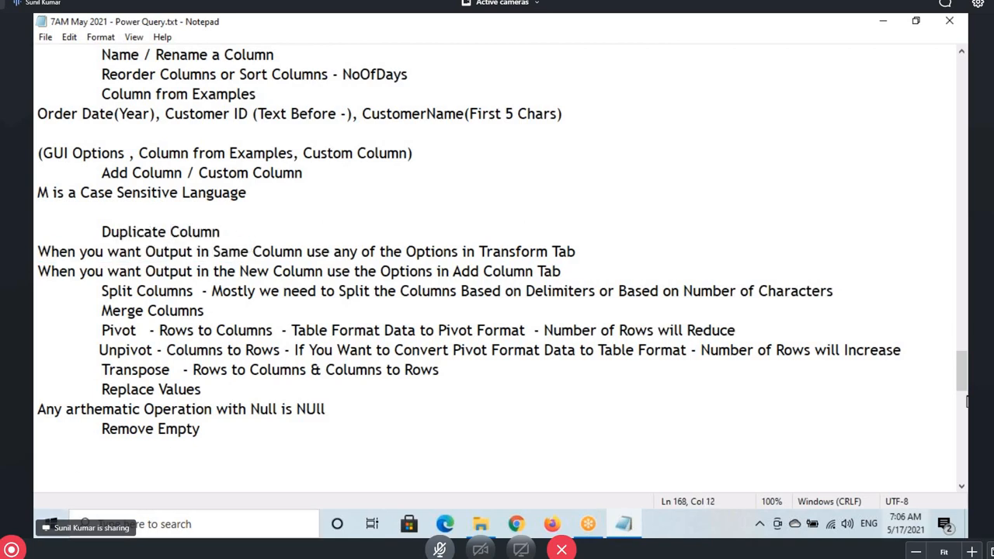
{"action": "key", "text": "super+d"}
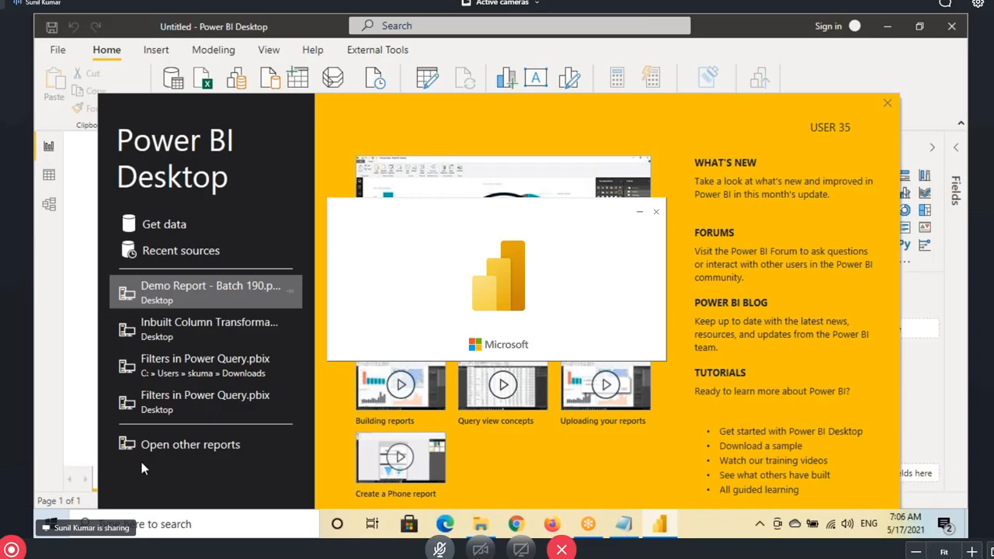
Close the Power BI Desktop welcome splash screen
{"action": "left_click", "coordinate": [888, 103]}
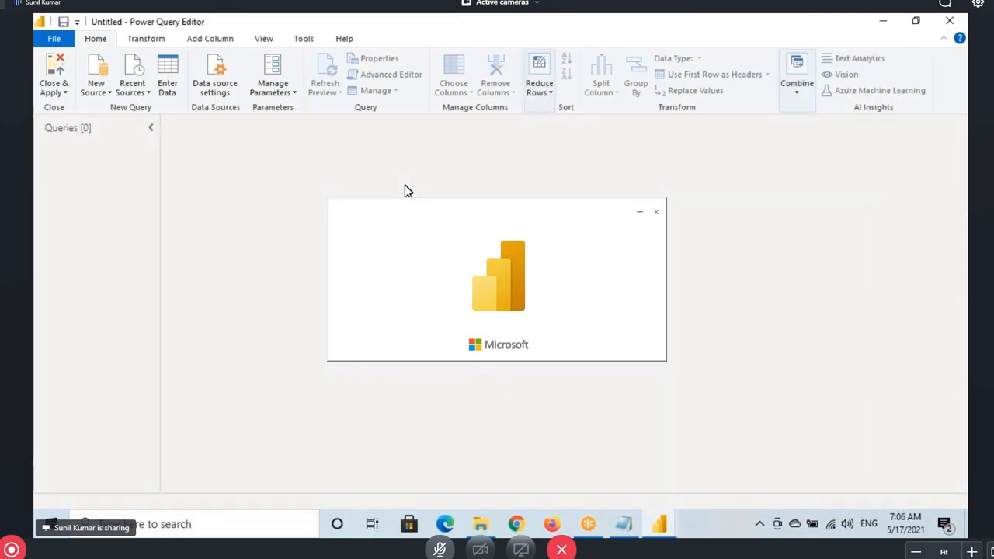
Import Column Transformation.xlsx from D:\Power BI Material\2. In built Column and Row Transformation as an Excel source
{"action": "left_click", "coordinate": [108, 91]}
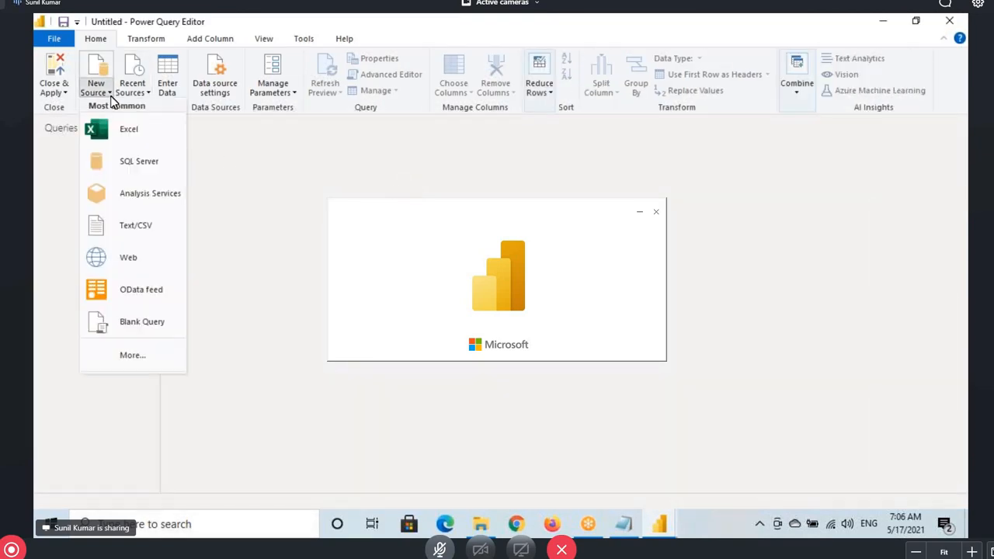
{"action": "left_click", "coordinate": [129, 132]}
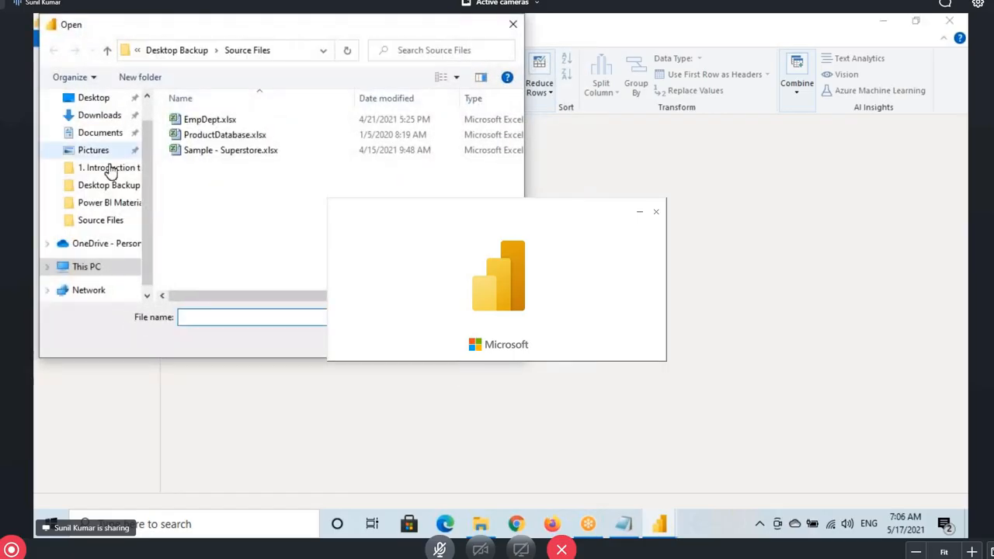
{"action": "scroll", "coordinate": [97, 258], "scroll_direction": "down", "scroll_amount": 1}
{"action": "left_click", "coordinate": [97, 258]}
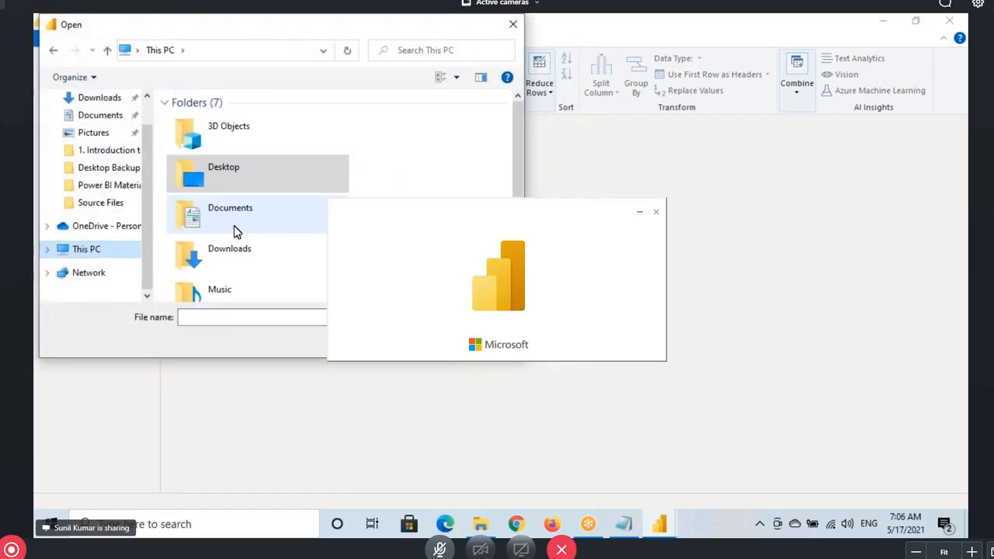
{"action": "scroll", "coordinate": [247, 256], "scroll_direction": "down", "scroll_amount": 3}
{"action": "double_click", "coordinate": [250, 277]}
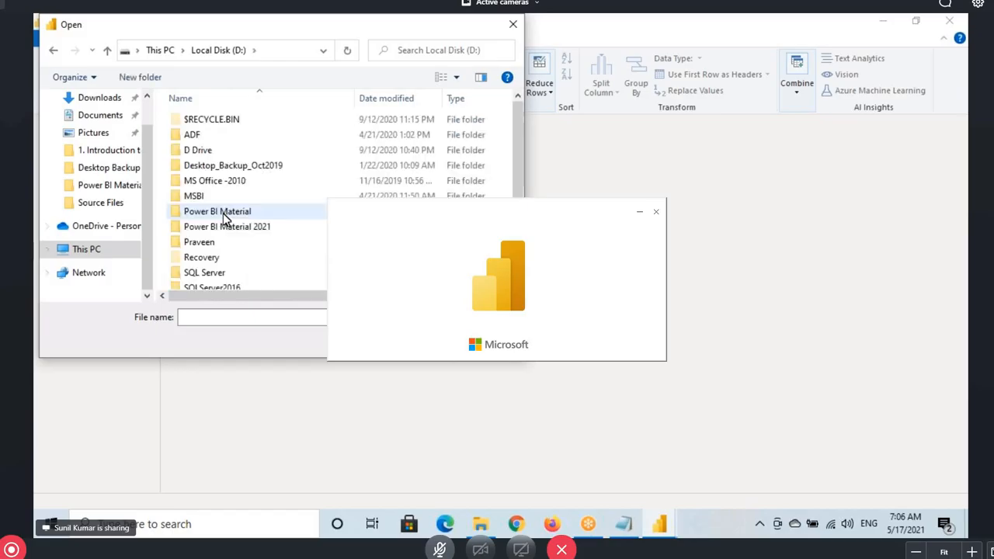
{"action": "double_click", "coordinate": [221, 213]}
{"action": "double_click", "coordinate": [223, 247]}
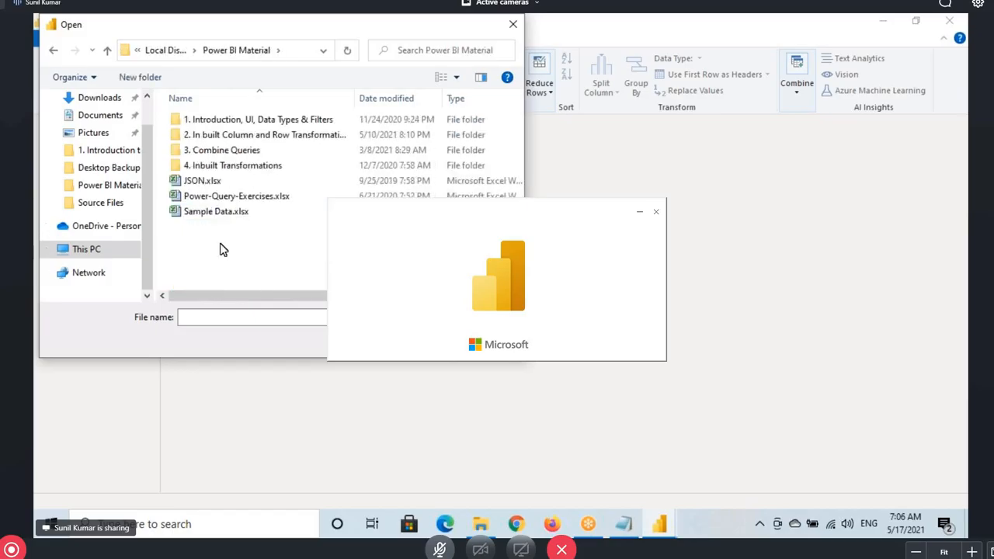
{"action": "double_click", "coordinate": [215, 140]}
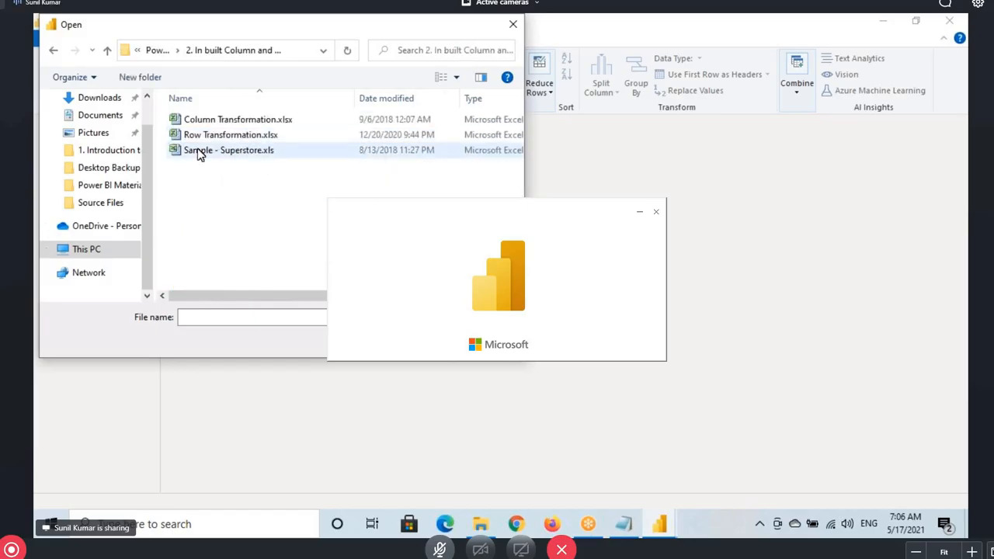
{"action": "left_click", "coordinate": [190, 122]}
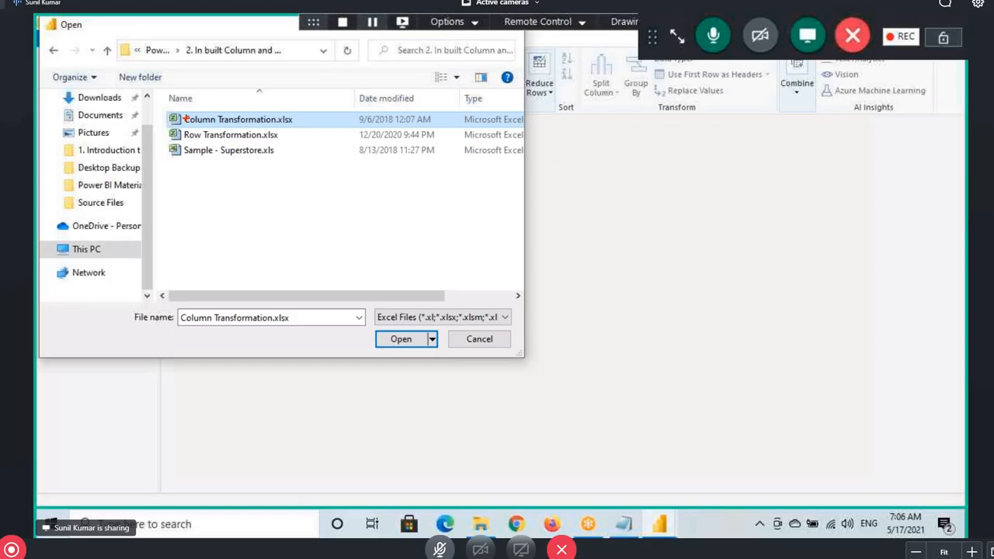
{"action": "left_click_drag", "start_coordinate": [183, 112], "coordinate": [292, 126]}
{"action": "key", "text": "Return"}
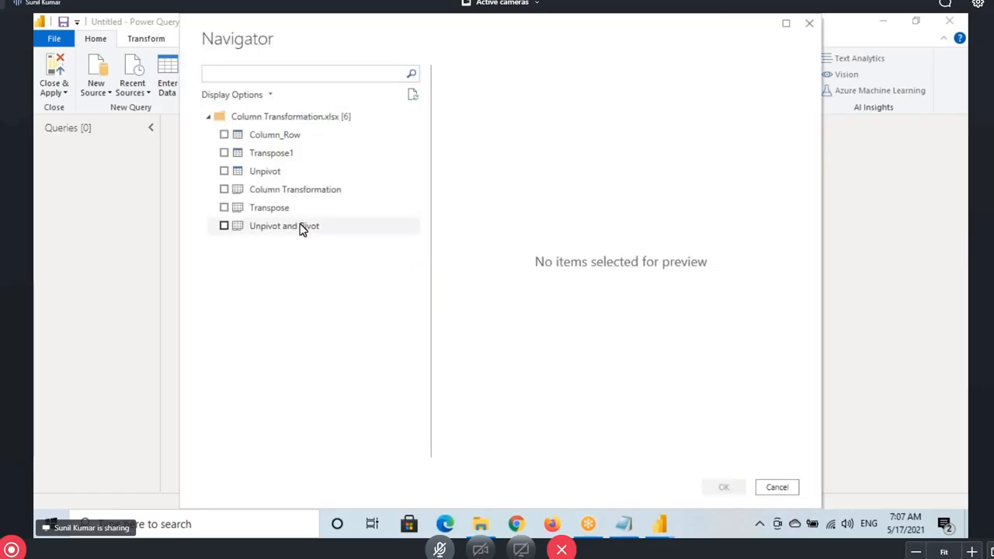
Check the Column Transformation, Transpose and Unpivot and Pivot tables in the Navigator
{"action": "left_click", "coordinate": [224, 191]}
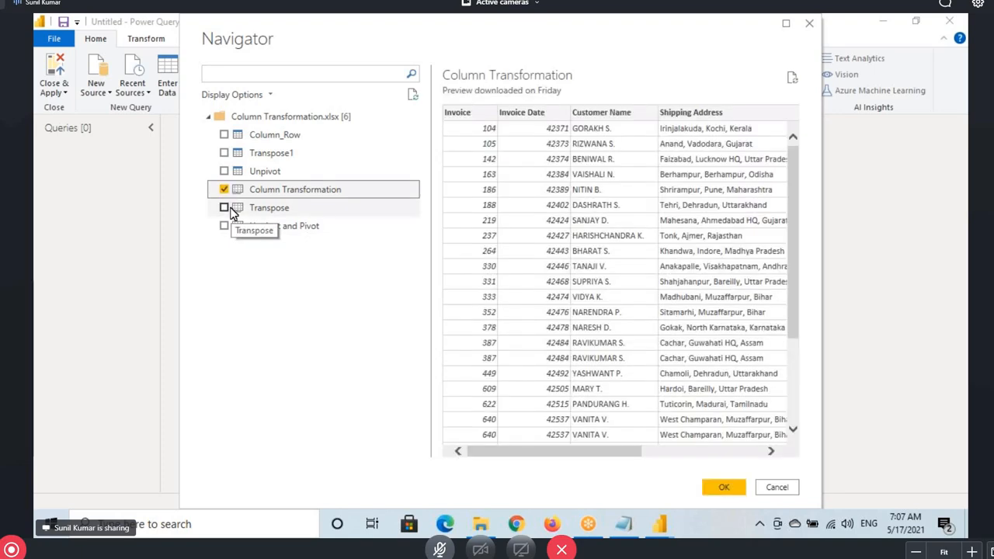
{"action": "left_click", "coordinate": [225, 208]}
{"action": "left_click", "coordinate": [224, 225]}
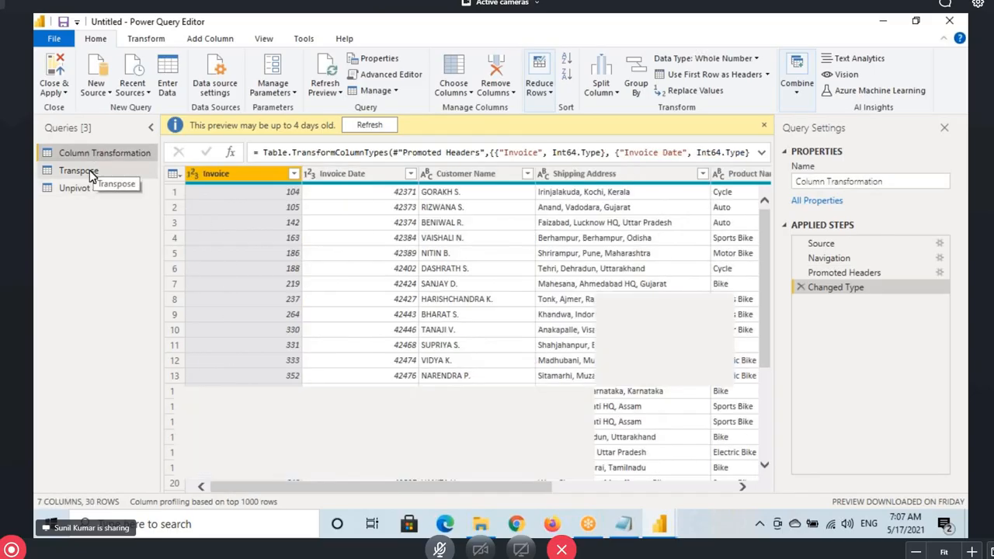
Promote the first row (Product, Dealer, Region) to headers in the Unpivot and Pivot query
{"action": "left_click", "coordinate": [90, 174]}
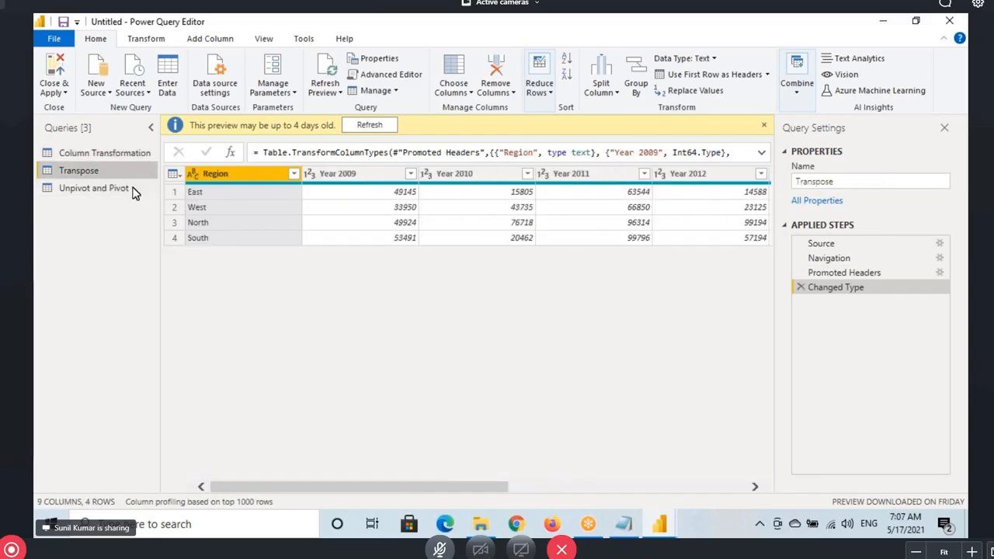
{"action": "left_click", "coordinate": [133, 190]}
{"action": "left_click_drag", "start_coordinate": [42, 181], "coordinate": [134, 195]}
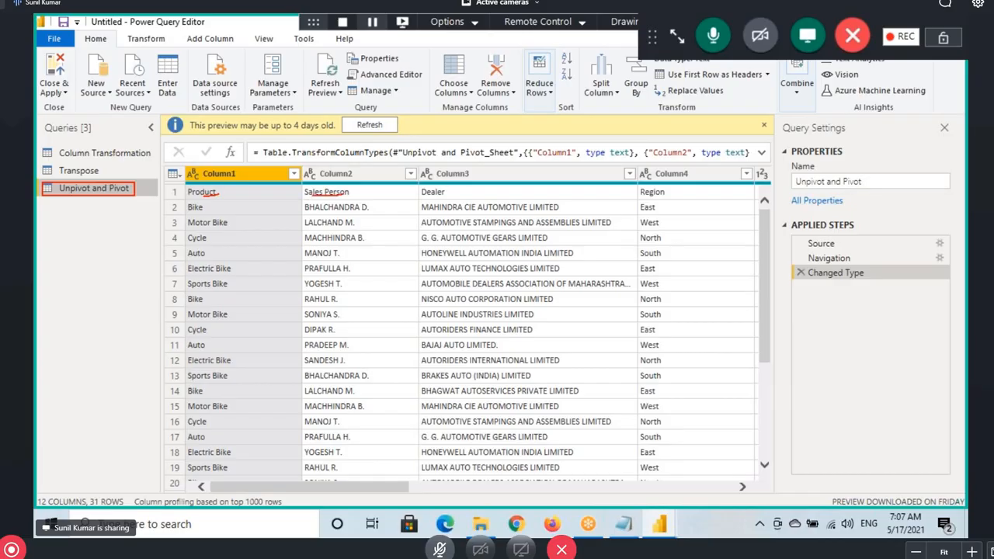
{"action": "left_click_drag", "start_coordinate": [425, 198], "coordinate": [475, 197]}
{"action": "left_click_drag", "start_coordinate": [185, 195], "coordinate": [207, 168]}
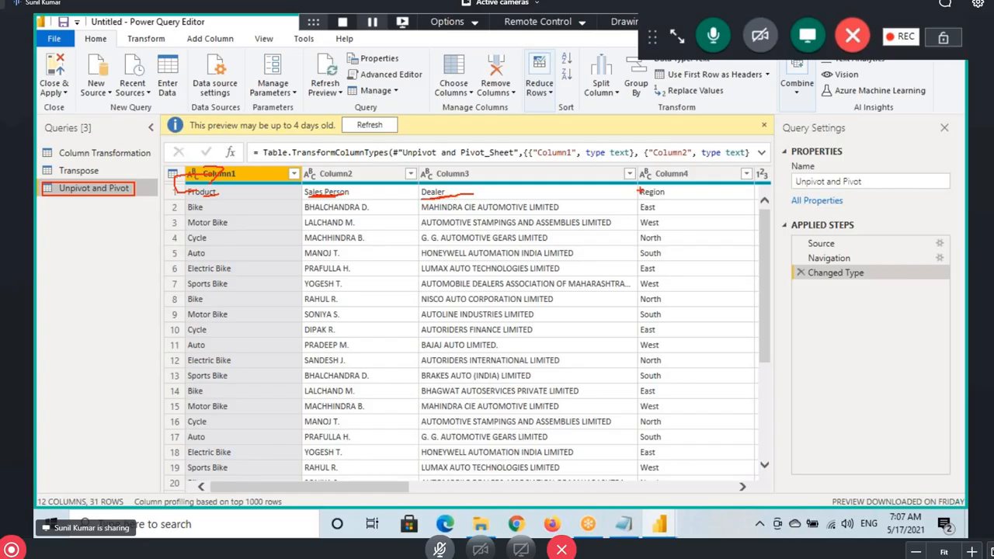
{"action": "left_click_drag", "start_coordinate": [645, 197], "coordinate": [697, 196]}
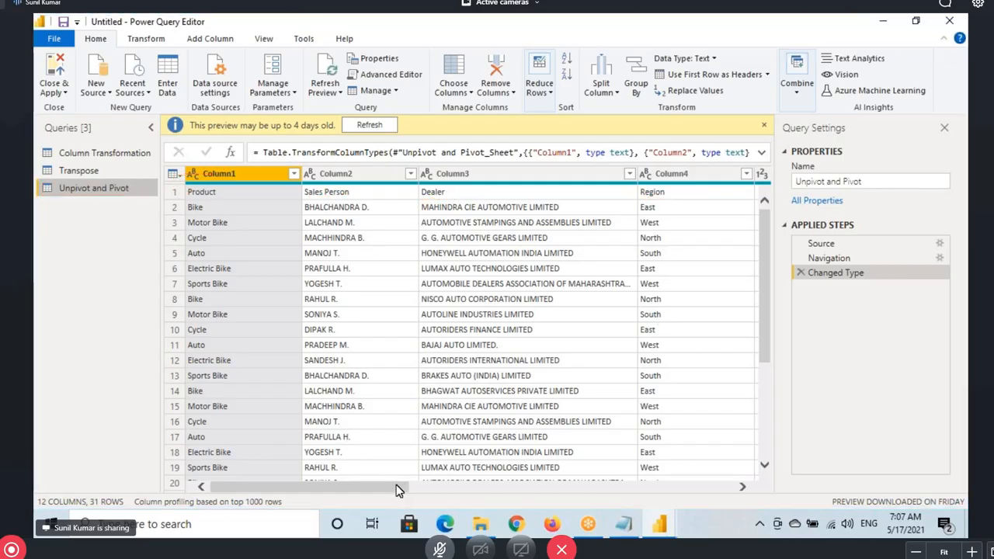
{"action": "scroll", "coordinate": [459, 189], "scroll_direction": "right", "scroll_amount": 3}
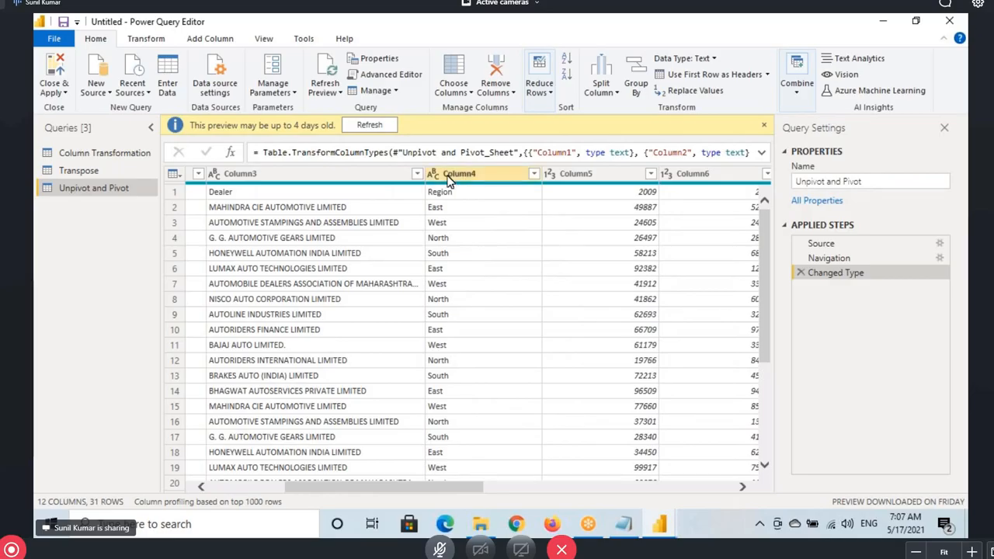
{"action": "left_click", "coordinate": [697, 78]}
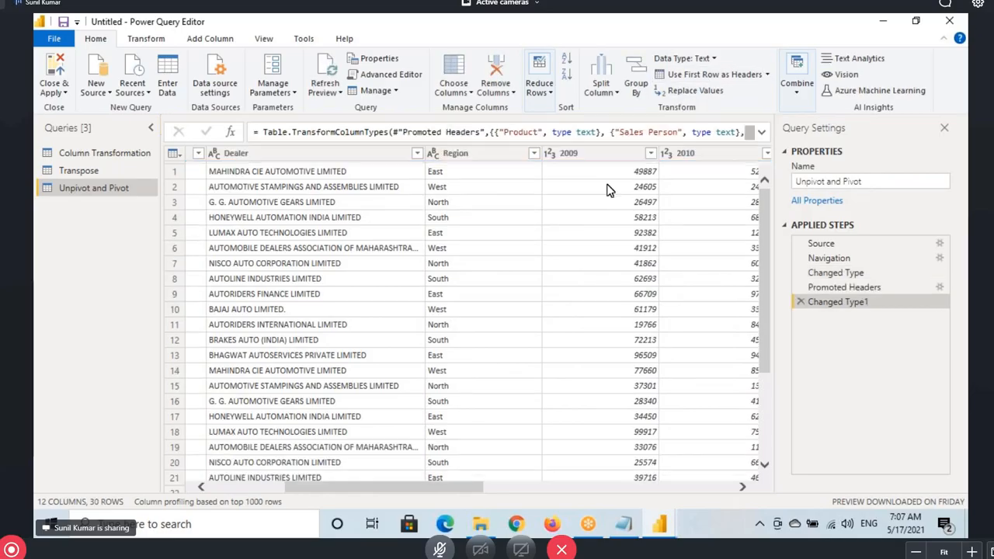
Open the Column Transformation query and select its Shipping Address column
{"action": "left_click", "coordinate": [96, 155]}
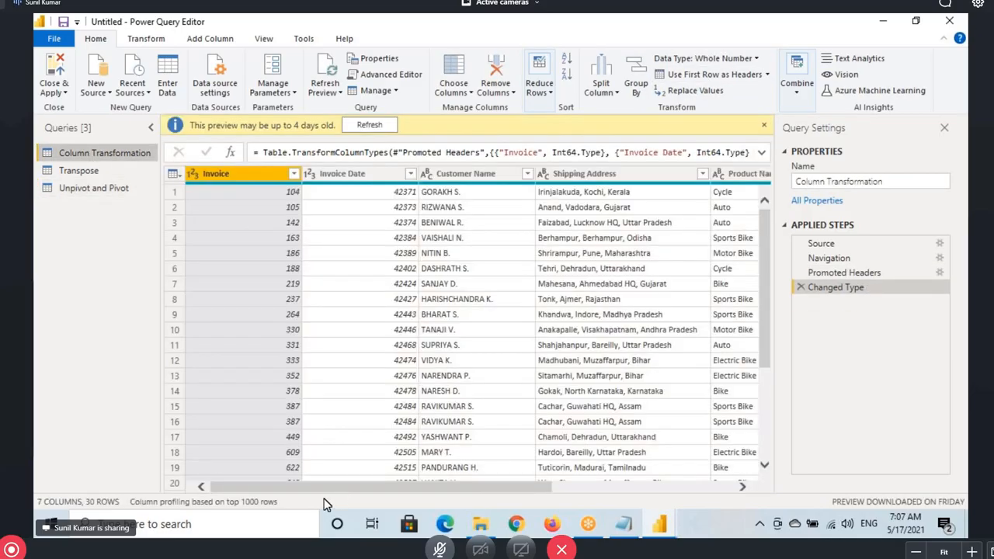
{"action": "left_click_drag", "start_coordinate": [326, 489], "coordinate": [403, 492]}
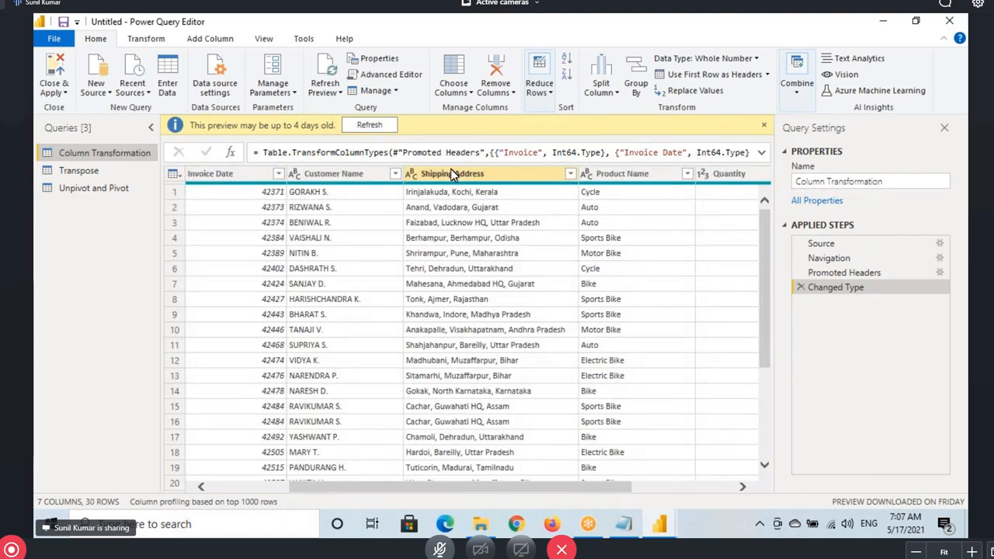
{"action": "left_click", "coordinate": [453, 173]}
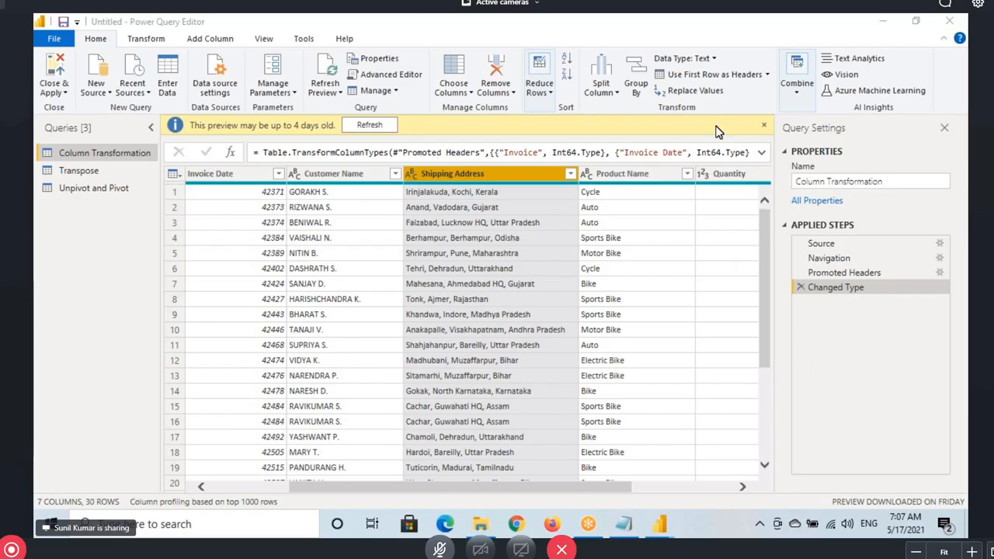
Compare the Transform and Add Column ribbon commands, pointing out the Unpivot feature
{"action": "left_click", "coordinate": [145, 40]}
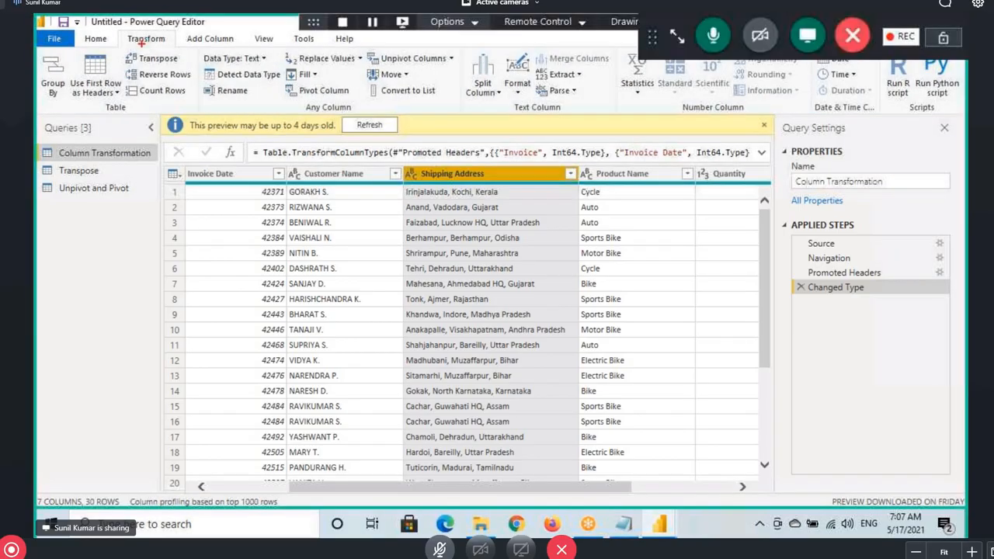
{"action": "left_click_drag", "start_coordinate": [119, 33], "coordinate": [239, 48]}
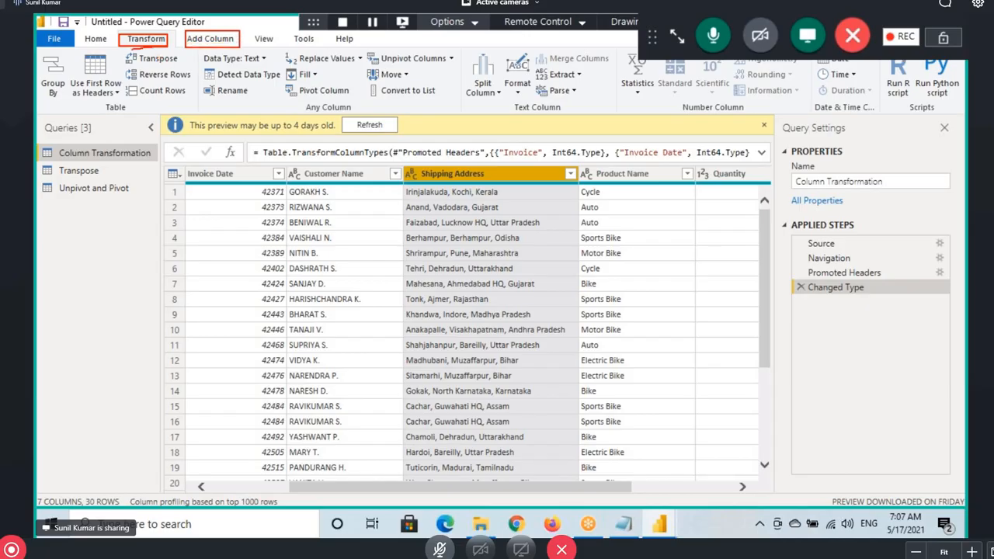
{"action": "mouse_move", "coordinate": [391, 67]}
{"action": "left_mouse_down"}
{"action": "mouse_move", "coordinate": [438, 66]}
{"action": "mouse_move", "coordinate": [437, 84]}
{"action": "left_mouse_up"}
{"action": "left_click", "coordinate": [220, 39]}
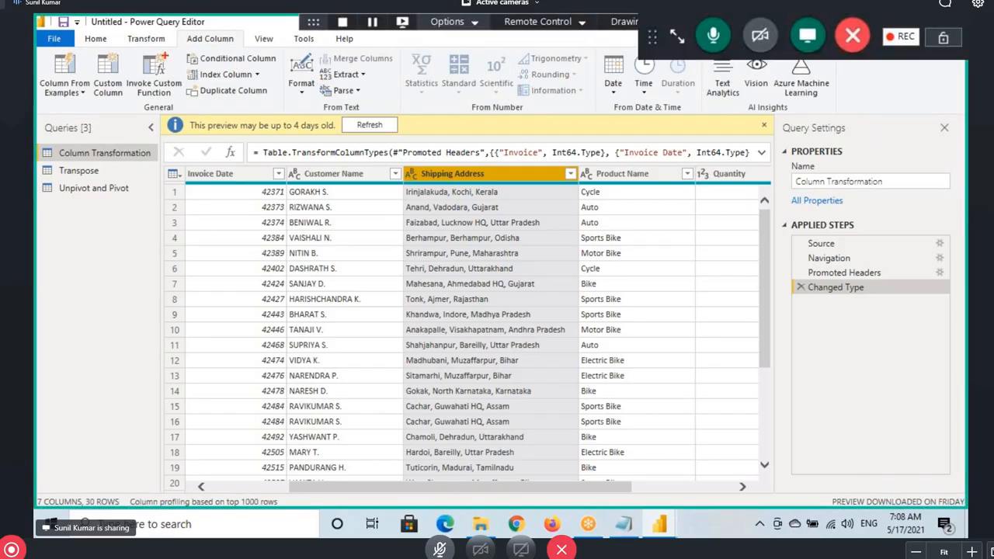
{"action": "left_click", "coordinate": [146, 38]}
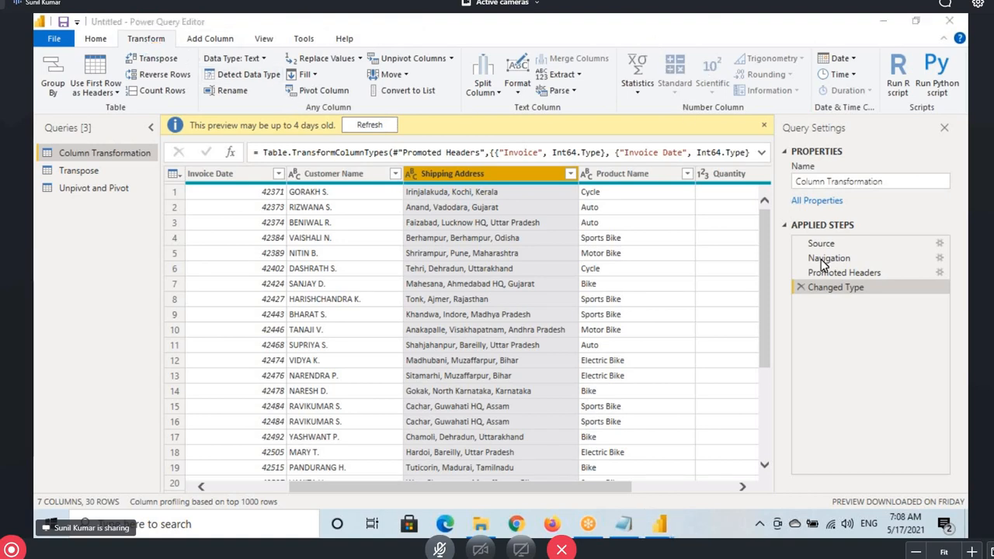
{"action": "left_click", "coordinate": [145, 41]}
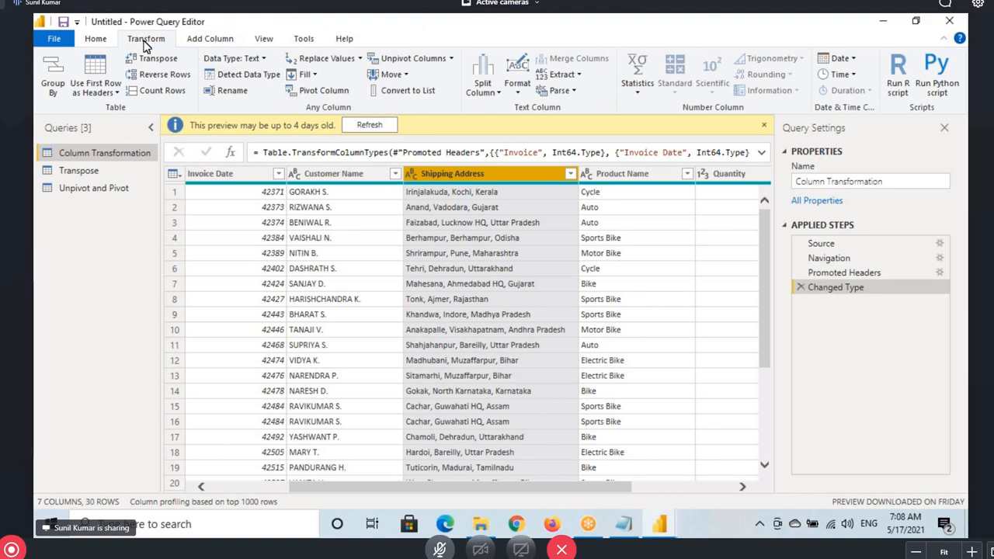
Annotate the From Text, From Number and date tools on the Add Column tab
{"action": "mouse_move", "coordinate": [458, 45]}
{"action": "left_mouse_down"}
{"action": "mouse_move", "coordinate": [514, 88]}
{"action": "mouse_move", "coordinate": [704, 124]}
{"action": "mouse_move", "coordinate": [843, 126]}
{"action": "mouse_move", "coordinate": [882, 115]}
{"action": "left_mouse_up"}
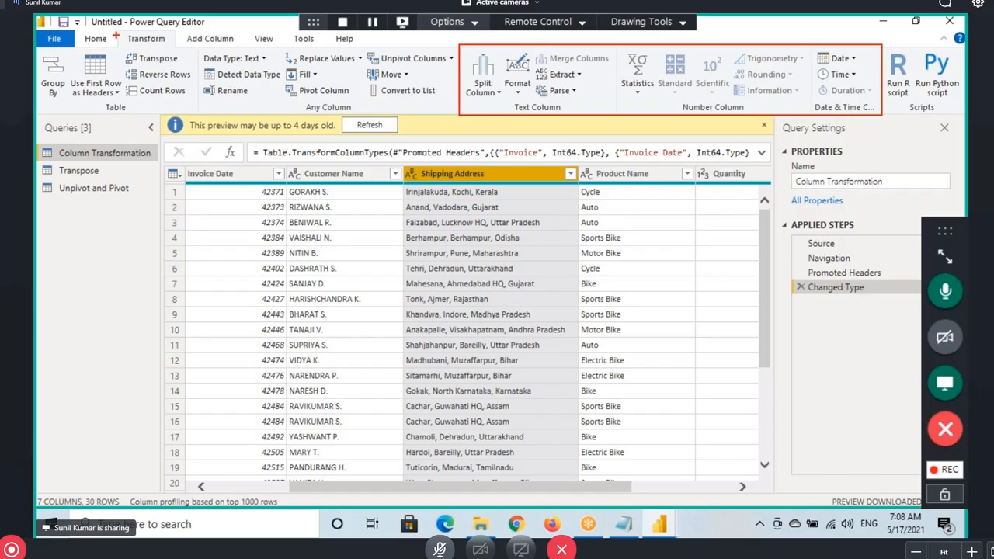
{"action": "left_click_drag", "start_coordinate": [116, 31], "coordinate": [171, 47]}
{"action": "left_click_drag", "start_coordinate": [607, 104], "coordinate": [600, 156]}
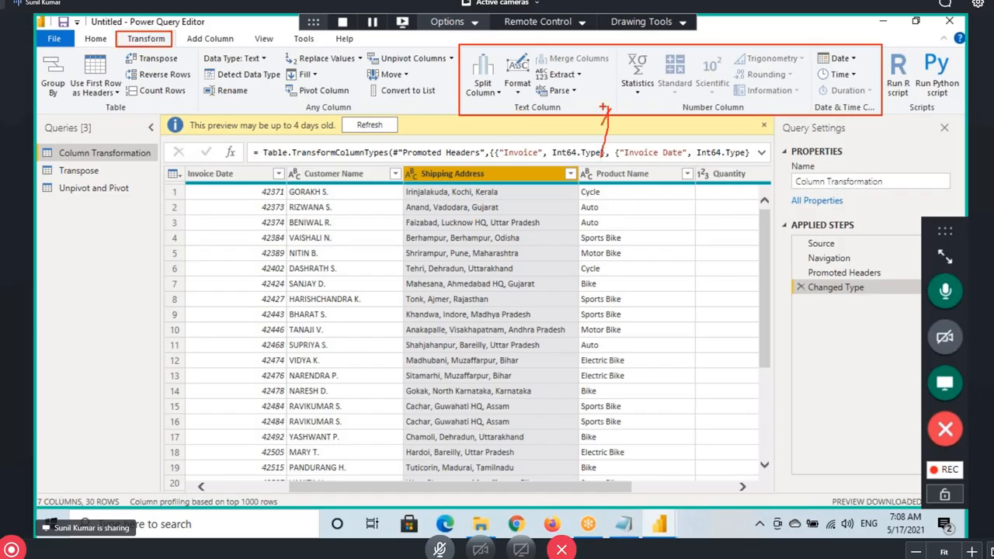
{"action": "left_click_drag", "start_coordinate": [604, 107], "coordinate": [625, 131]}
{"action": "mouse_move", "coordinate": [188, 45]}
{"action": "left_mouse_down"}
{"action": "mouse_move", "coordinate": [233, 43]}
{"action": "mouse_move", "coordinate": [208, 28]}
{"action": "mouse_move", "coordinate": [253, 35]}
{"action": "mouse_move", "coordinate": [459, 108]}
{"action": "left_mouse_up"}
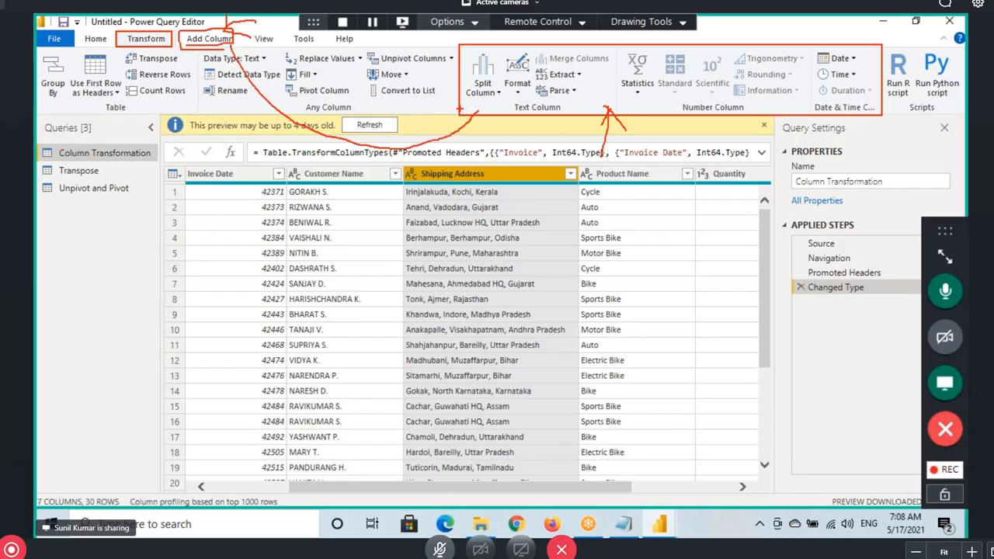
{"action": "left_click", "coordinate": [208, 38]}
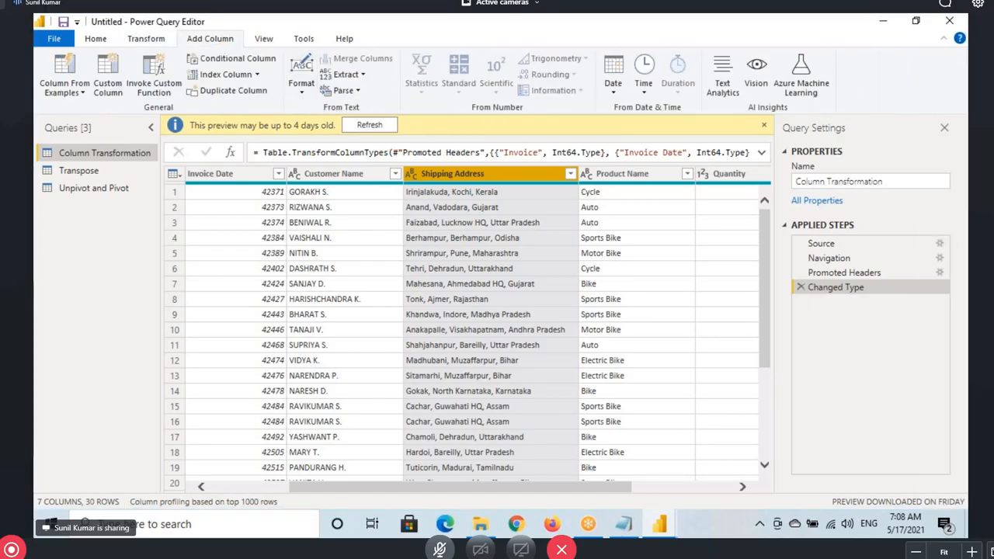
{"action": "mouse_move", "coordinate": [278, 45]}
{"action": "left_mouse_down"}
{"action": "mouse_move", "coordinate": [292, 59]}
{"action": "mouse_move", "coordinate": [557, 118]}
{"action": "mouse_move", "coordinate": [703, 120]}
{"action": "left_mouse_up"}
{"action": "left_click_drag", "start_coordinate": [341, 116], "coordinate": [401, 117]}
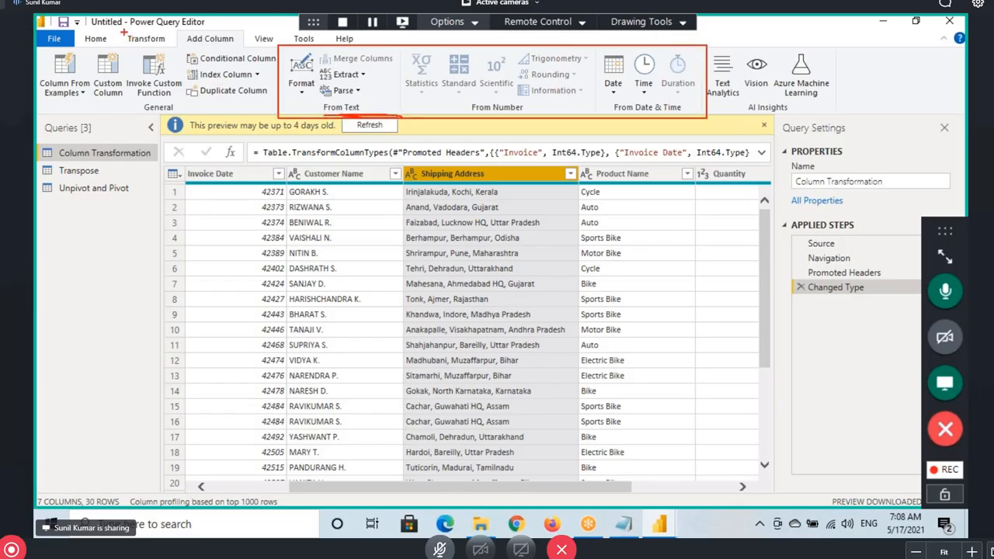
{"action": "mouse_move", "coordinate": [123, 32]}
{"action": "left_mouse_down"}
{"action": "mouse_move", "coordinate": [168, 48]}
{"action": "mouse_move", "coordinate": [236, 48]}
{"action": "left_mouse_up"}
Dismiss Word's activation notice, close the Questions document, and return to the Transform commands
{"action": "key", "text": "alt+Tab"}
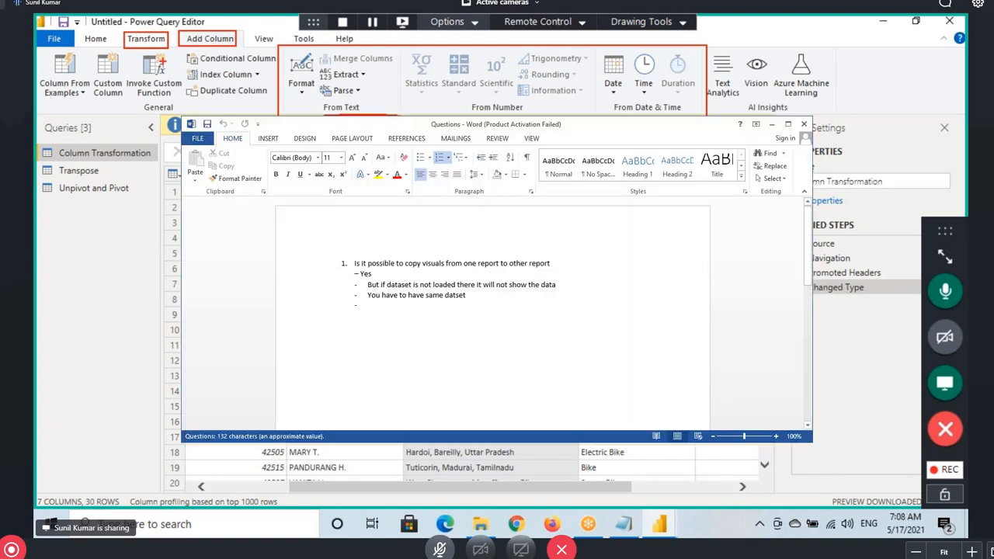
{"action": "left_click_drag", "start_coordinate": [157, 76], "coordinate": [310, 110]}
{"action": "mouse_move", "coordinate": [214, 50]}
{"action": "left_mouse_down"}
{"action": "mouse_move", "coordinate": [277, 88]}
{"action": "mouse_move", "coordinate": [377, 77]}
{"action": "left_mouse_up"}
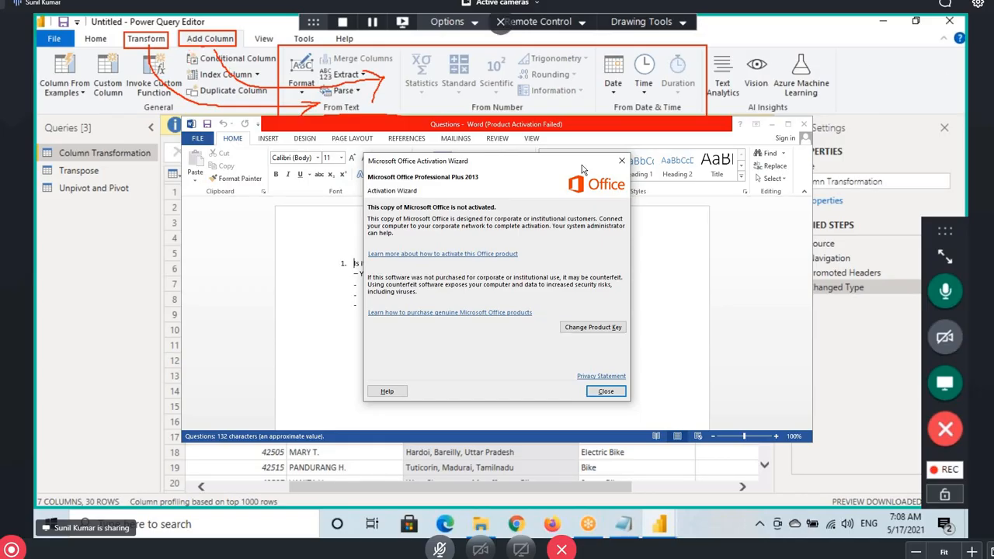
{"action": "left_click", "coordinate": [621, 161]}
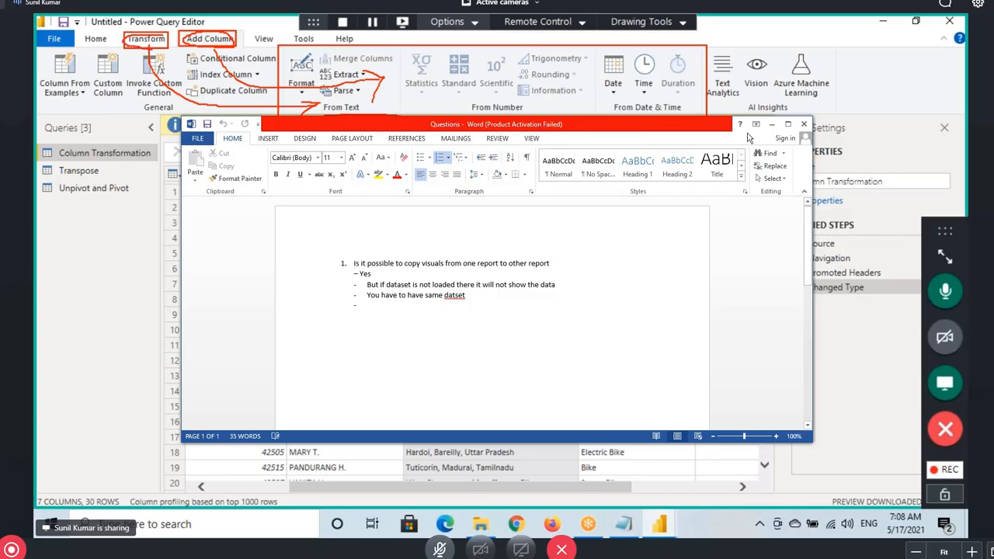
{"action": "left_click", "coordinate": [682, 293]}
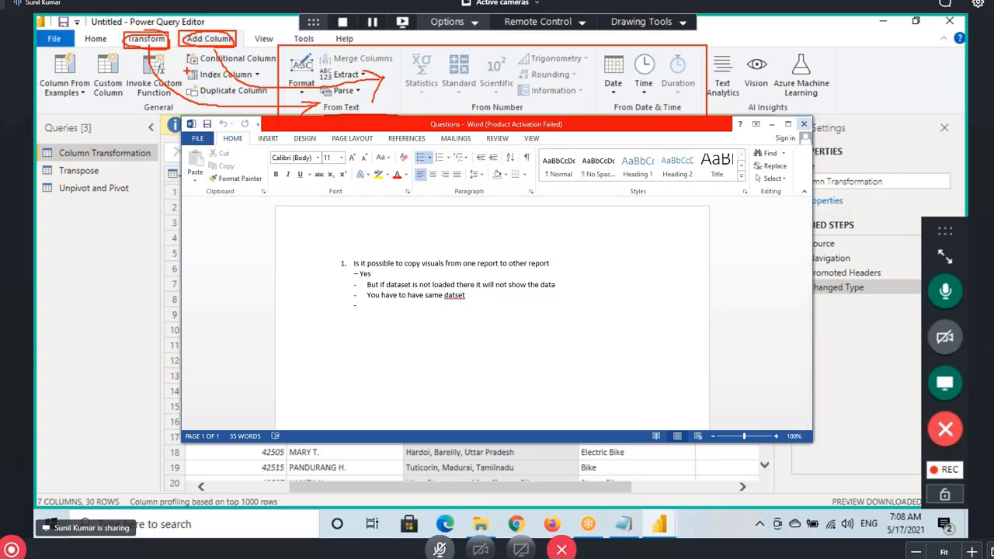
{"action": "left_click", "coordinate": [804, 124]}
{"action": "left_click", "coordinate": [159, 43]}
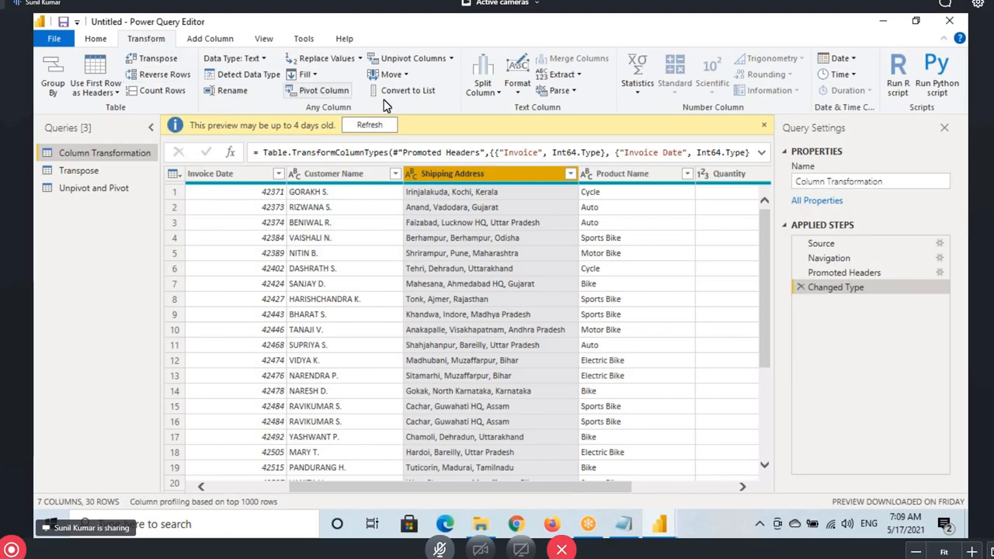
Compare the Format text options, including UPPERCASE, on the Transform and Add Column tabs
{"action": "left_click", "coordinate": [517, 81]}
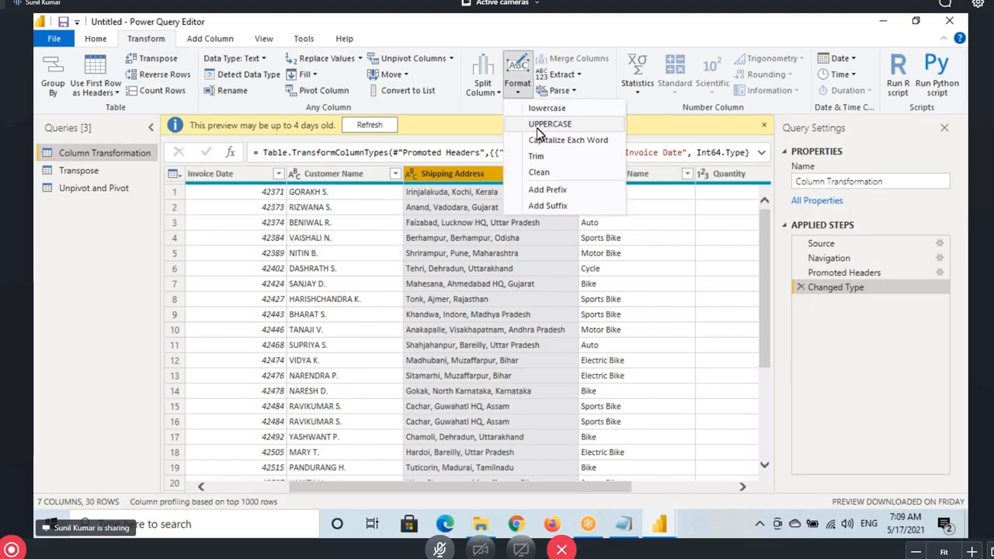
{"action": "left_click_drag", "start_coordinate": [524, 118], "coordinate": [583, 132]}
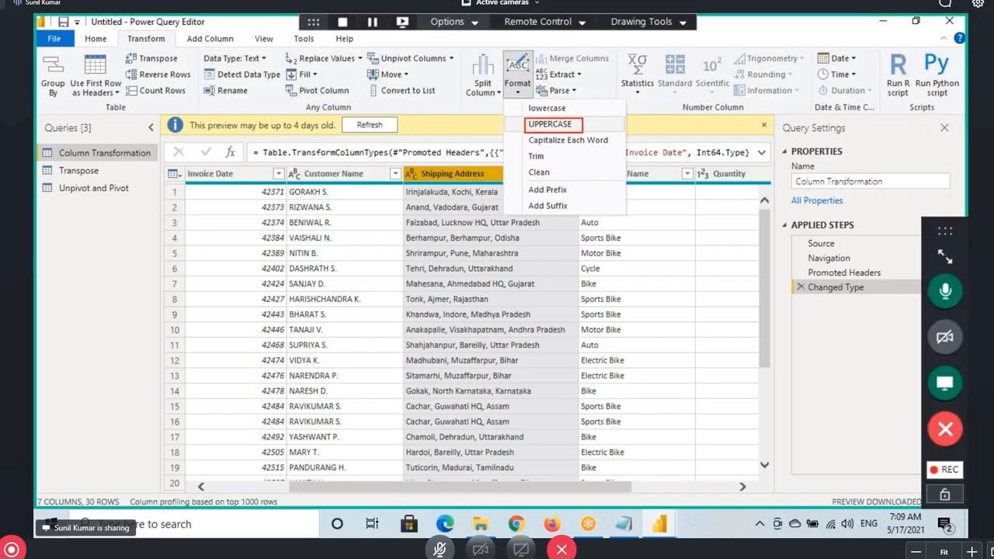
{"action": "left_click_drag", "start_coordinate": [127, 46], "coordinate": [181, 45]}
{"action": "left_click_drag", "start_coordinate": [528, 121], "coordinate": [511, 145]}
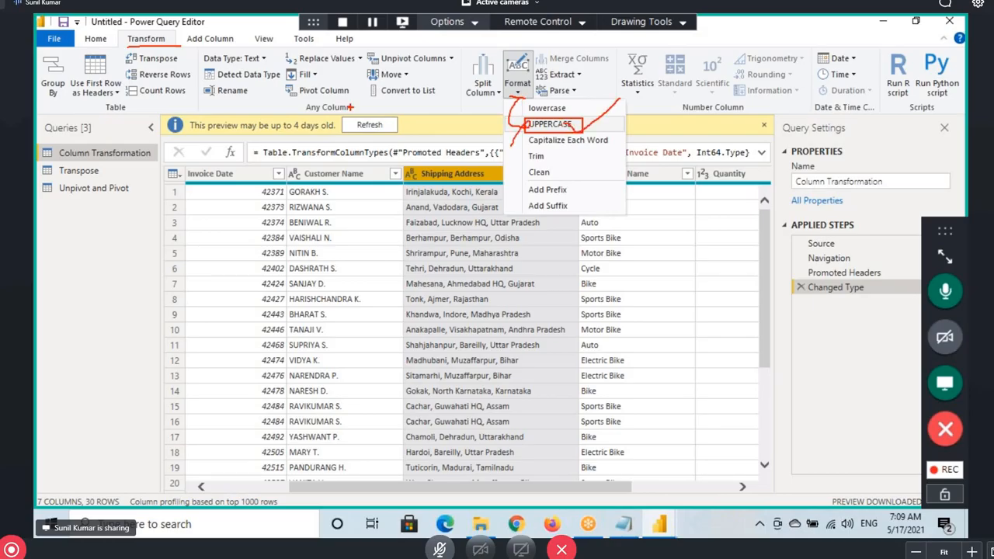
{"action": "left_click", "coordinate": [231, 41]}
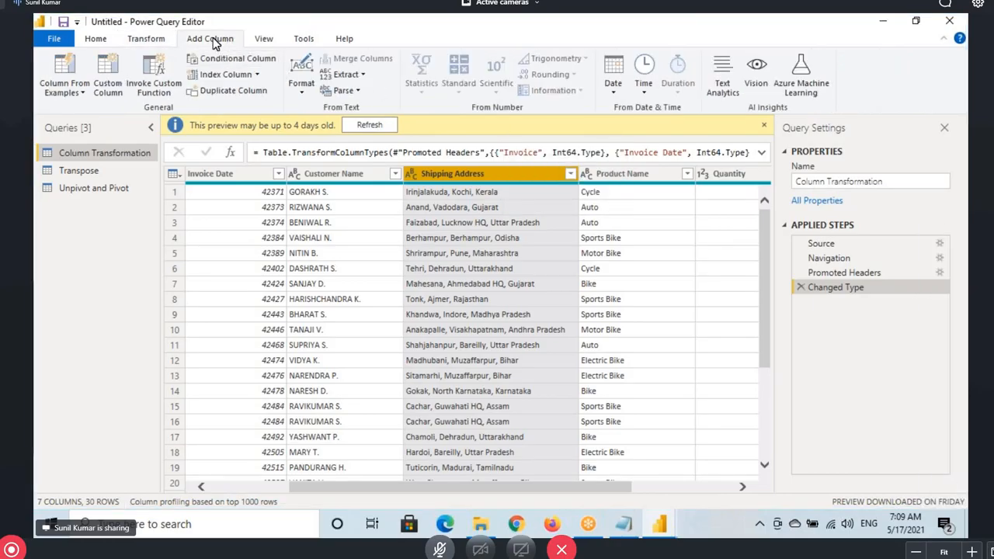
{"action": "left_click_drag", "start_coordinate": [178, 32], "coordinate": [246, 46]}
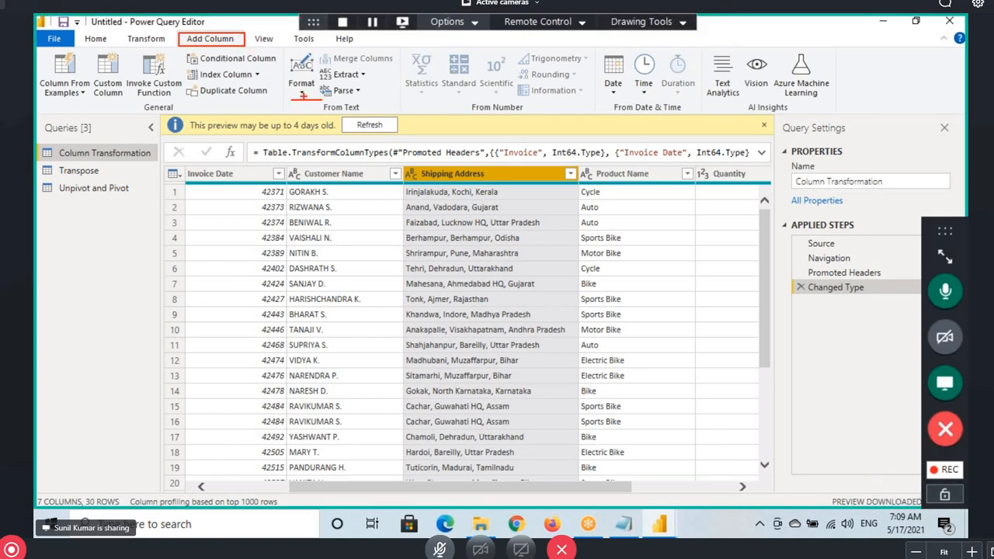
{"action": "left_click", "coordinate": [302, 94]}
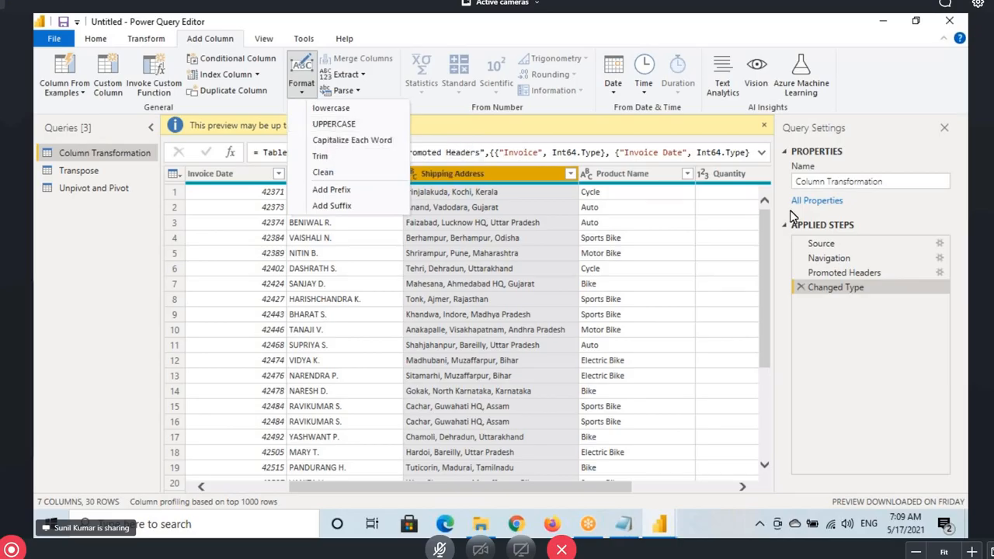
{"action": "left_click", "coordinate": [939, 257]}
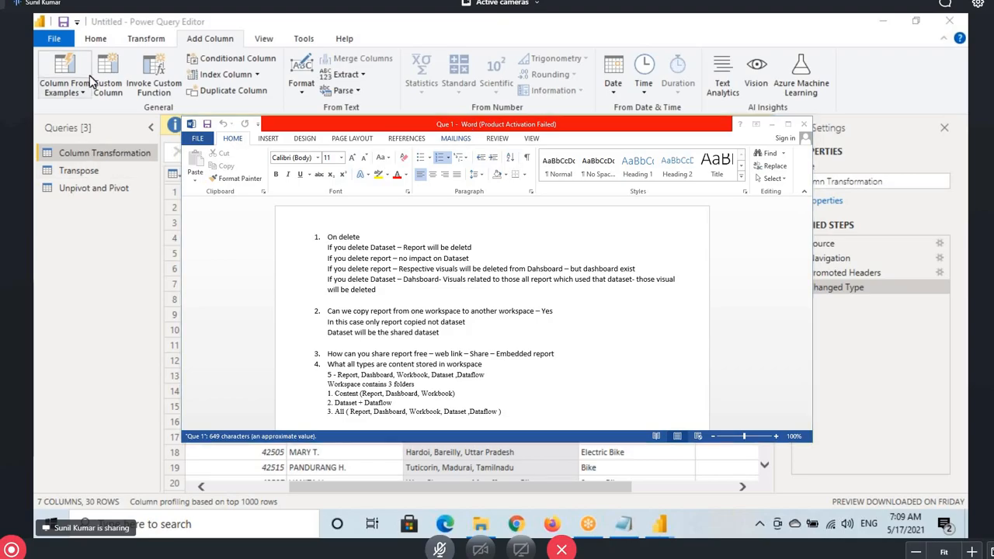
Start a new Excel workbook source from Home > New Source to bring up the file browser
{"action": "left_click", "coordinate": [95, 38]}
{"action": "left_click", "coordinate": [95, 86]}
{"action": "left_click", "coordinate": [116, 129]}
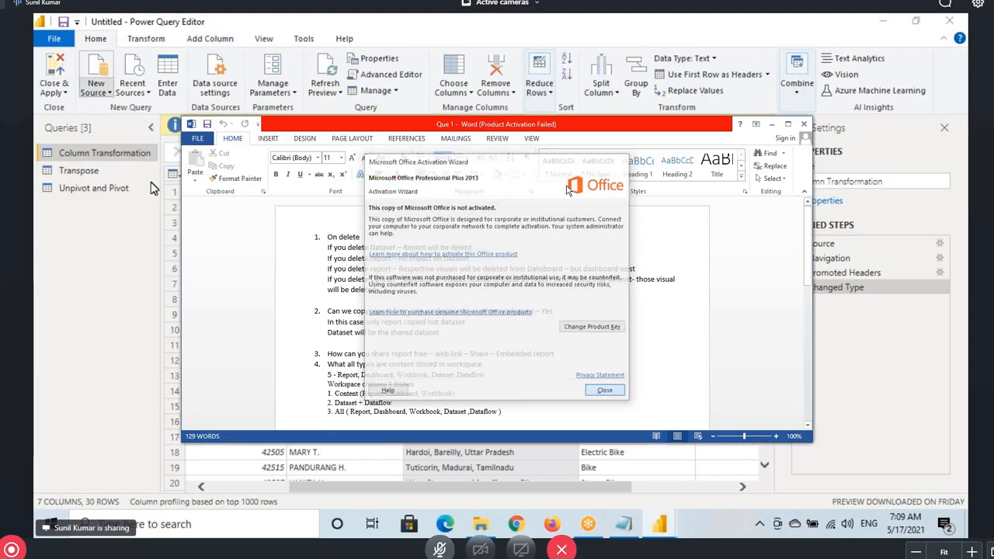
{"action": "left_click", "coordinate": [606, 392]}
Select Sample - Superstore.xls in the Open dialog and open it
{"action": "left_click", "coordinate": [223, 152]}
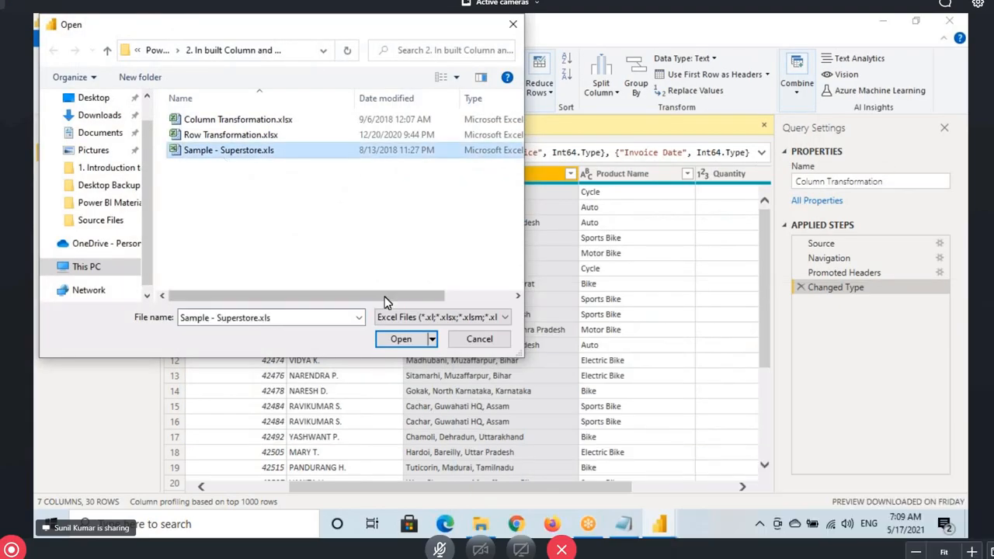
{"action": "left_click", "coordinate": [399, 339]}
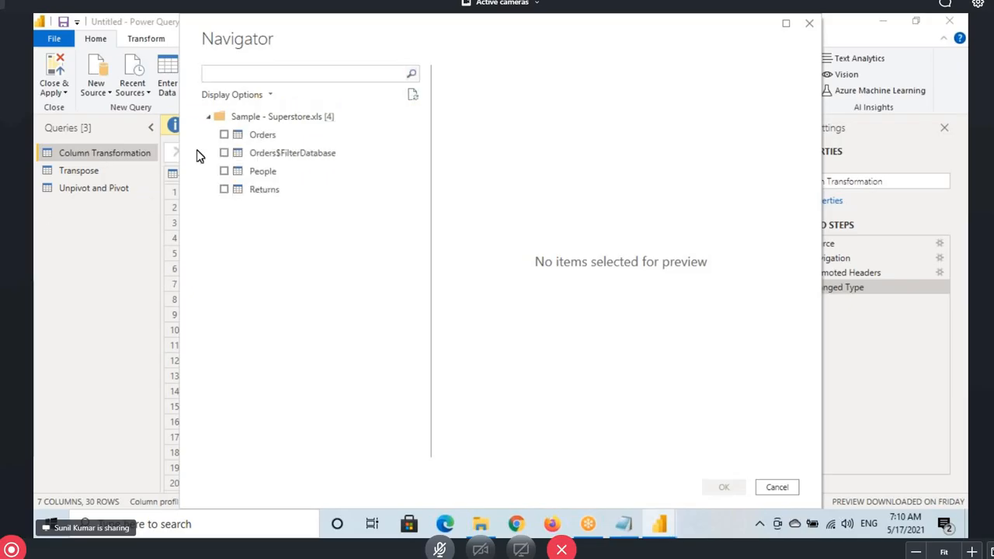
Tick the Orders sheet of Sample - Superstore.xls in the Navigator and load it as a query
{"action": "left_click", "coordinate": [225, 136]}
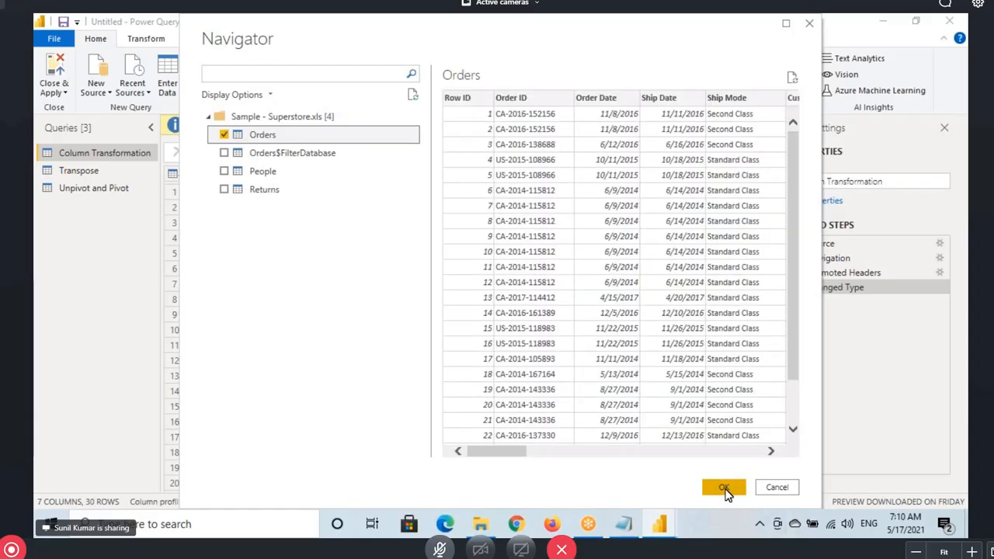
{"action": "left_click", "coordinate": [724, 487]}
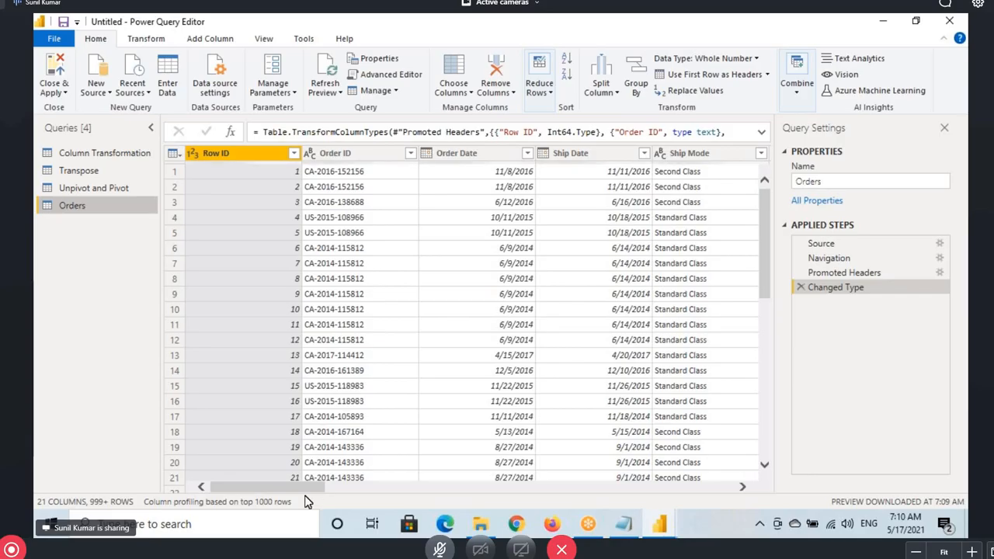
Select Orders' Customer Name column, annotate where a new column will appear, and show Add Column
{"action": "left_click_drag", "start_coordinate": [308, 497], "coordinate": [411, 499]}
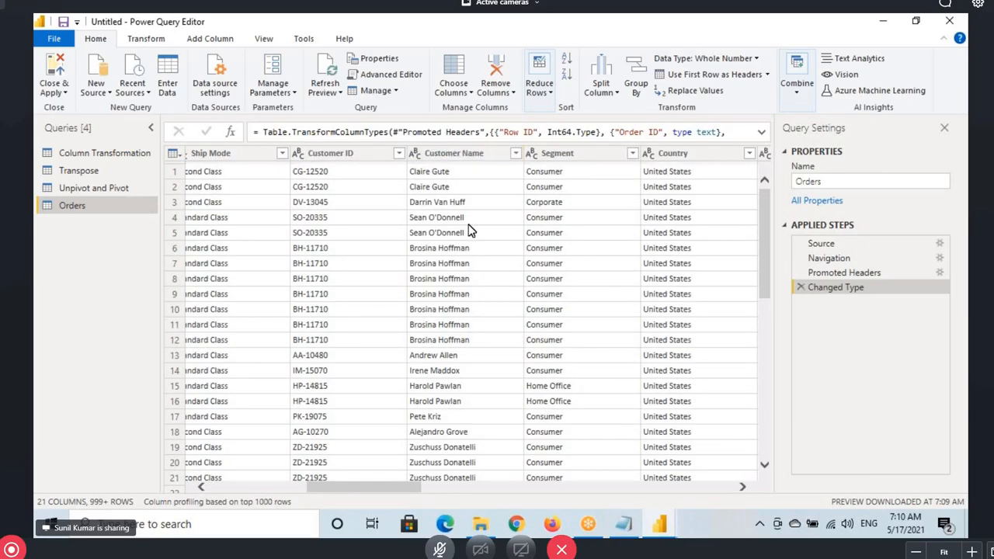
{"action": "left_click", "coordinate": [475, 156]}
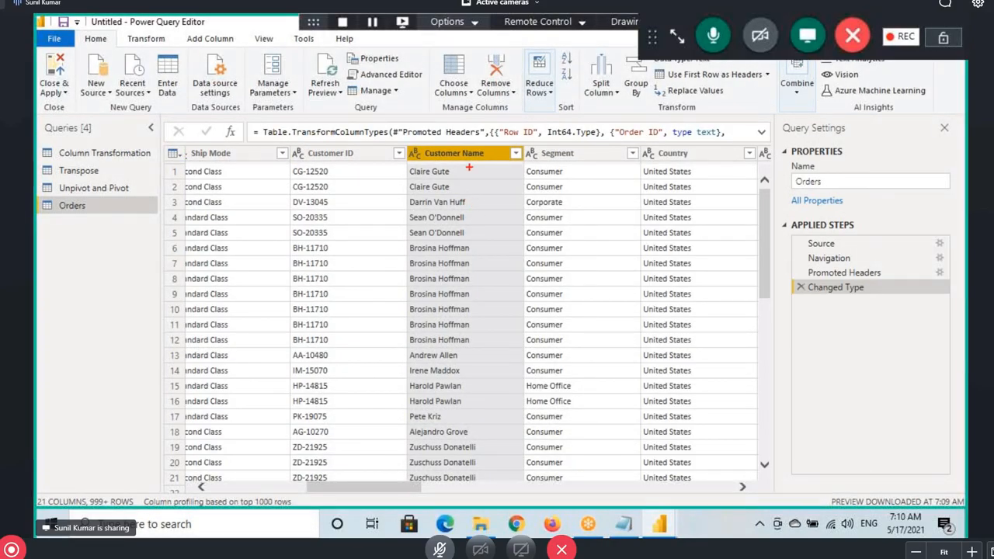
{"action": "left_click_drag", "start_coordinate": [470, 188], "coordinate": [466, 222]}
{"action": "left_click_drag", "start_coordinate": [471, 218], "coordinate": [519, 221]}
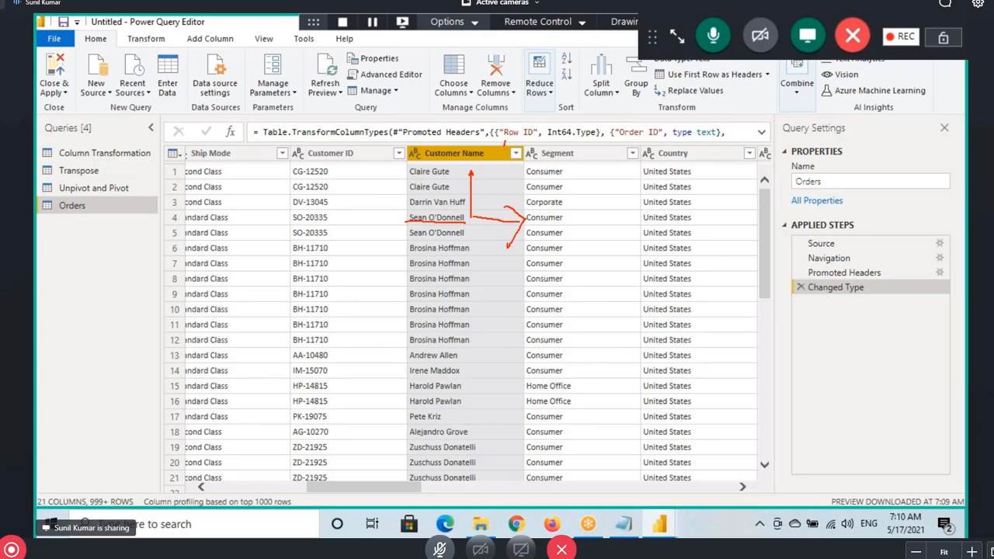
{"action": "mouse_move", "coordinate": [506, 140]}
{"action": "left_mouse_down"}
{"action": "mouse_move", "coordinate": [544, 89]}
{"action": "mouse_move", "coordinate": [675, 92]}
{"action": "mouse_move", "coordinate": [734, 160]}
{"action": "mouse_move", "coordinate": [764, 177]}
{"action": "mouse_move", "coordinate": [744, 230]}
{"action": "left_mouse_up"}
{"action": "left_click_drag", "start_coordinate": [745, 190], "coordinate": [770, 226]}
{"action": "left_click_drag", "start_coordinate": [770, 225], "coordinate": [773, 190]}
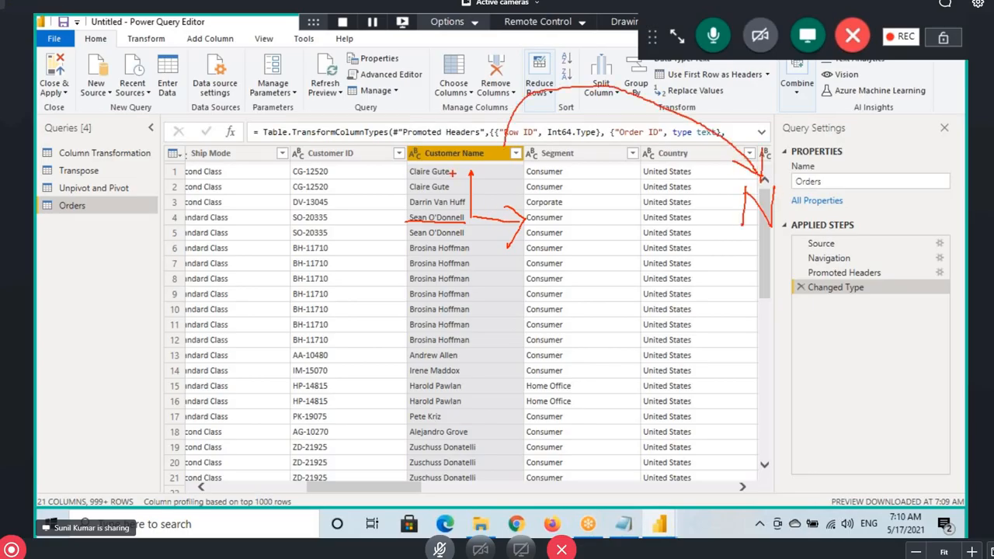
{"action": "left_click_drag", "start_coordinate": [427, 159], "coordinate": [502, 157]}
{"action": "mouse_move", "coordinate": [519, 109]}
{"action": "left_mouse_down"}
{"action": "mouse_move", "coordinate": [644, 84]}
{"action": "mouse_move", "coordinate": [758, 164]}
{"action": "mouse_move", "coordinate": [743, 233]}
{"action": "left_mouse_up"}
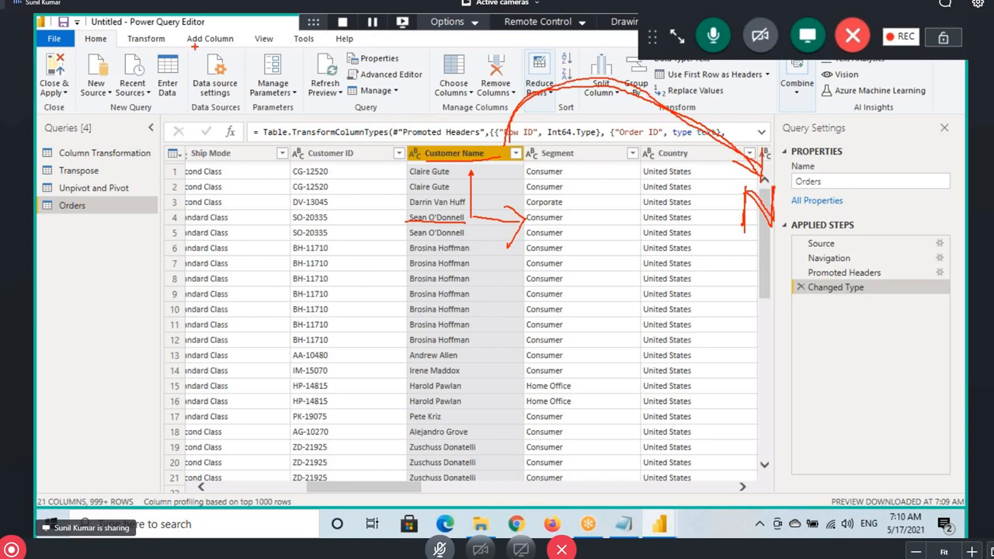
{"action": "left_click_drag", "start_coordinate": [189, 48], "coordinate": [234, 37]}
{"action": "mouse_move", "coordinate": [561, 84]}
{"action": "left_mouse_down"}
{"action": "mouse_move", "coordinate": [652, 113]}
{"action": "mouse_move", "coordinate": [761, 172]}
{"action": "left_mouse_up"}
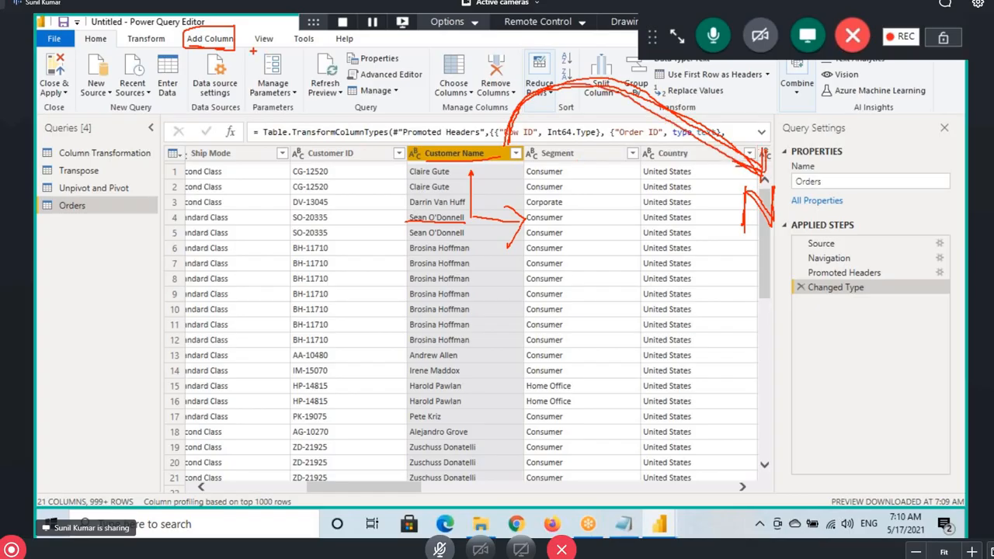
{"action": "left_click", "coordinate": [212, 40]}
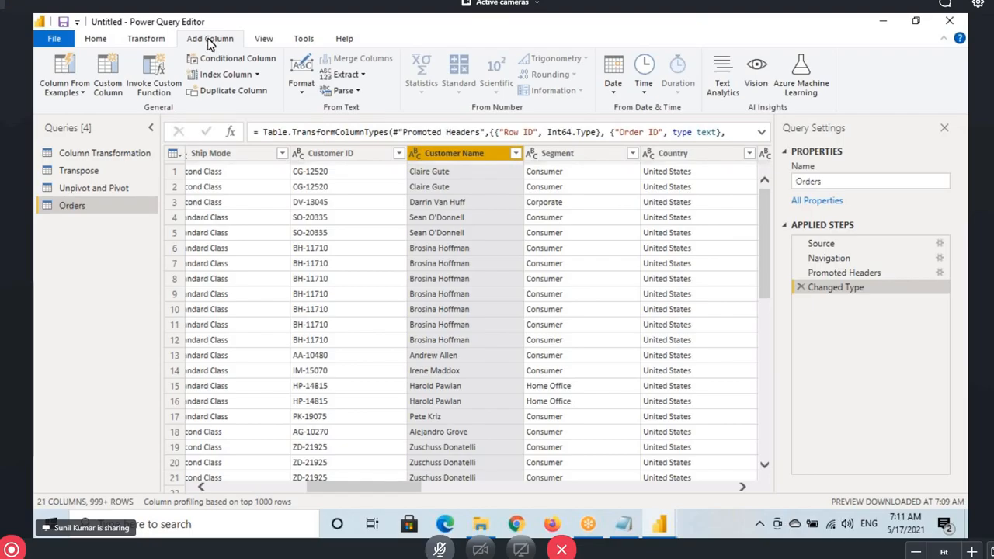
Annotate Add Column's text, number and date-and-time option groups for viewers
{"action": "left_click_drag", "start_coordinate": [177, 29], "coordinate": [248, 50]}
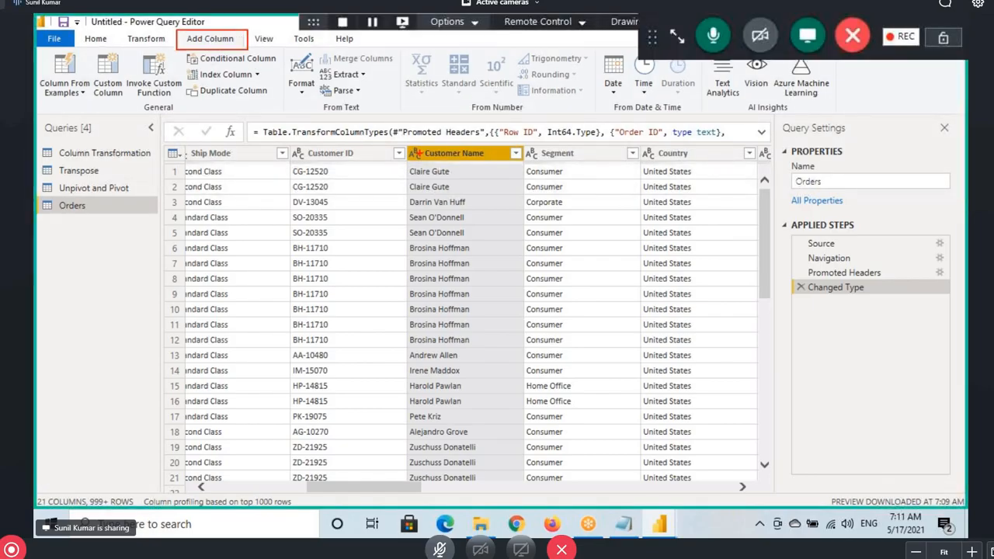
{"action": "left_click_drag", "start_coordinate": [408, 144], "coordinate": [425, 165]}
{"action": "left_click_drag", "start_coordinate": [317, 100], "coordinate": [375, 117]}
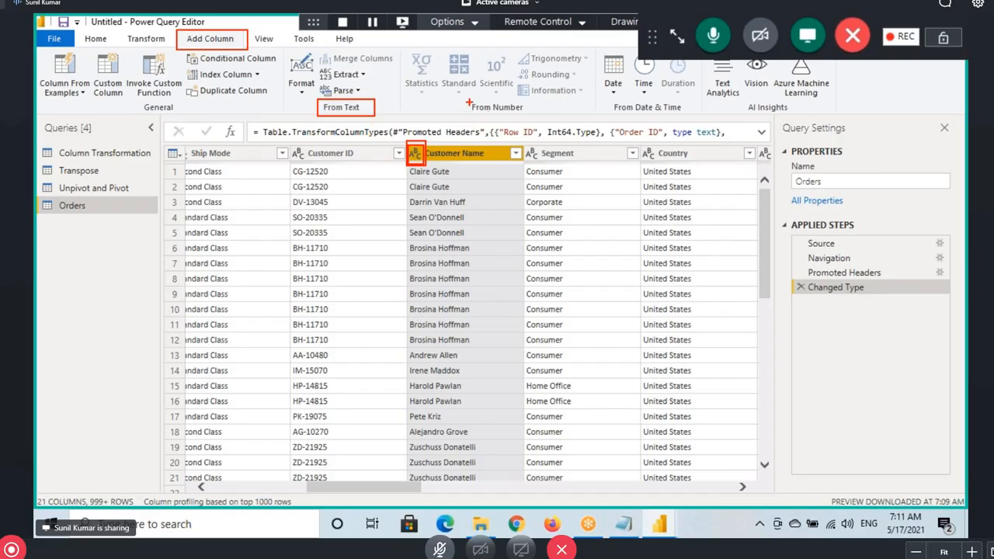
{"action": "left_click_drag", "start_coordinate": [468, 102], "coordinate": [531, 117]}
{"action": "left_click_drag", "start_coordinate": [627, 105], "coordinate": [690, 120]}
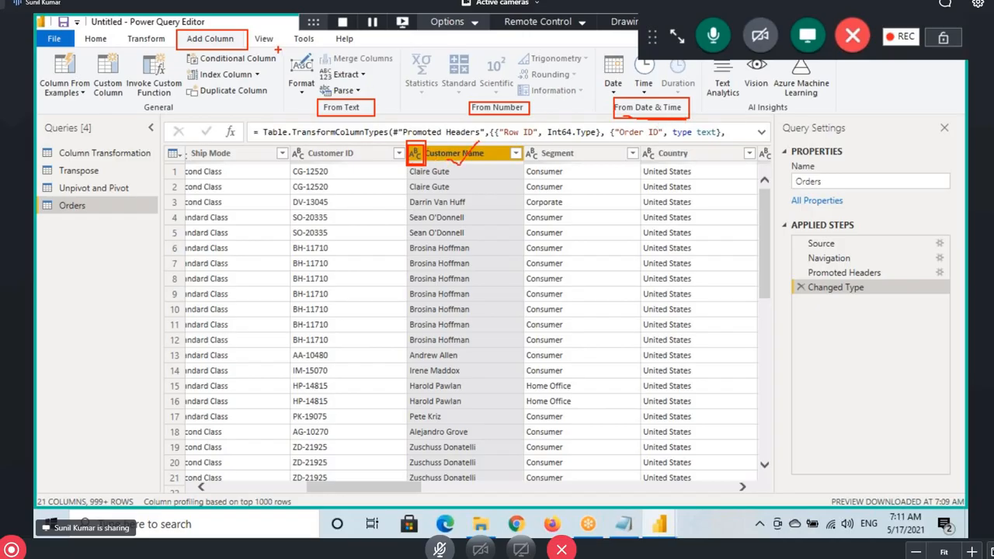
{"action": "mouse_move", "coordinate": [278, 48]}
{"action": "left_mouse_down"}
{"action": "mouse_move", "coordinate": [330, 88]}
{"action": "mouse_move", "coordinate": [402, 113]}
{"action": "left_mouse_up"}
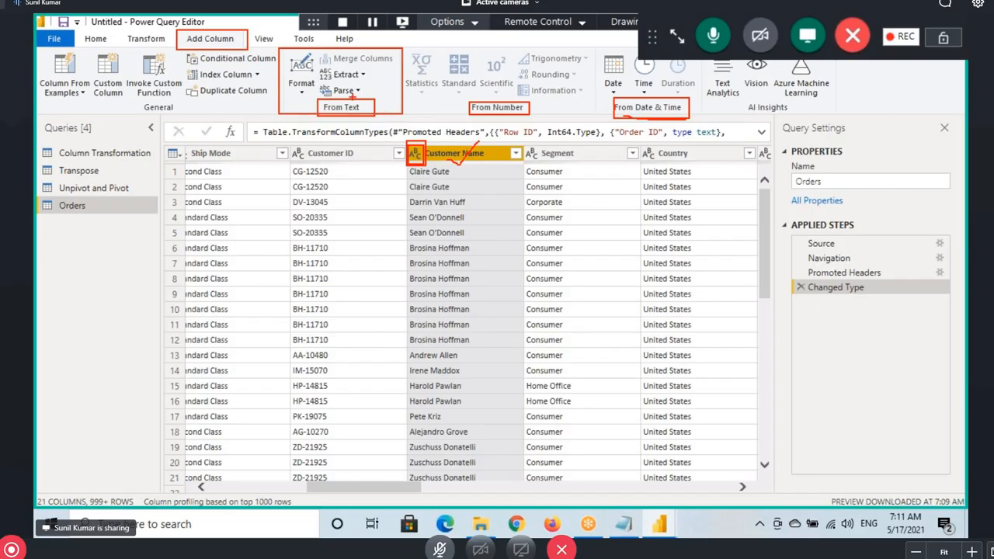
{"action": "mouse_move", "coordinate": [281, 48]}
{"action": "left_mouse_down"}
{"action": "mouse_move", "coordinate": [312, 84]}
{"action": "mouse_move", "coordinate": [402, 115]}
{"action": "left_mouse_up"}
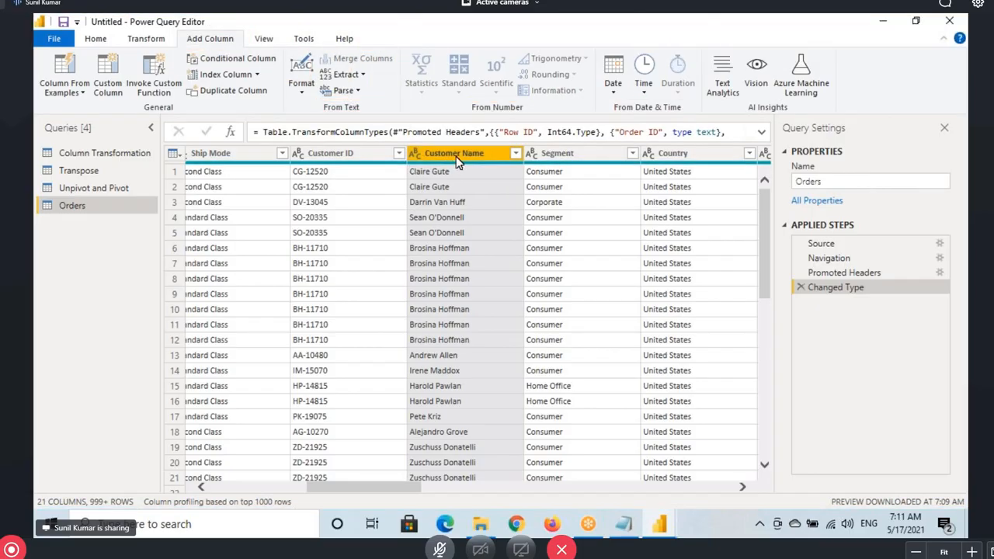
Add an UPPERCASE copy of Customer Name via Format > UPPERCASE
{"action": "left_click", "coordinate": [306, 90]}
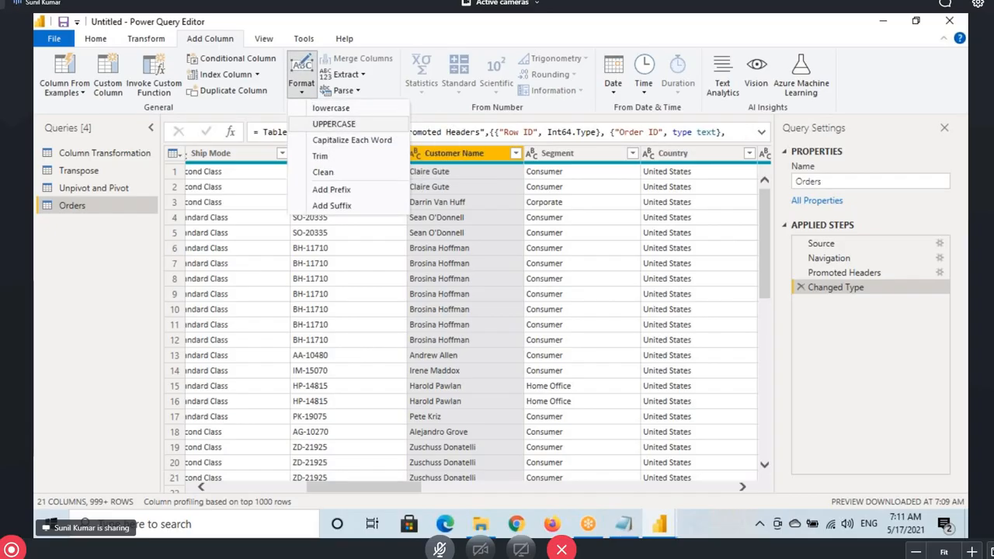
{"action": "left_click_drag", "start_coordinate": [302, 116], "coordinate": [371, 129]}
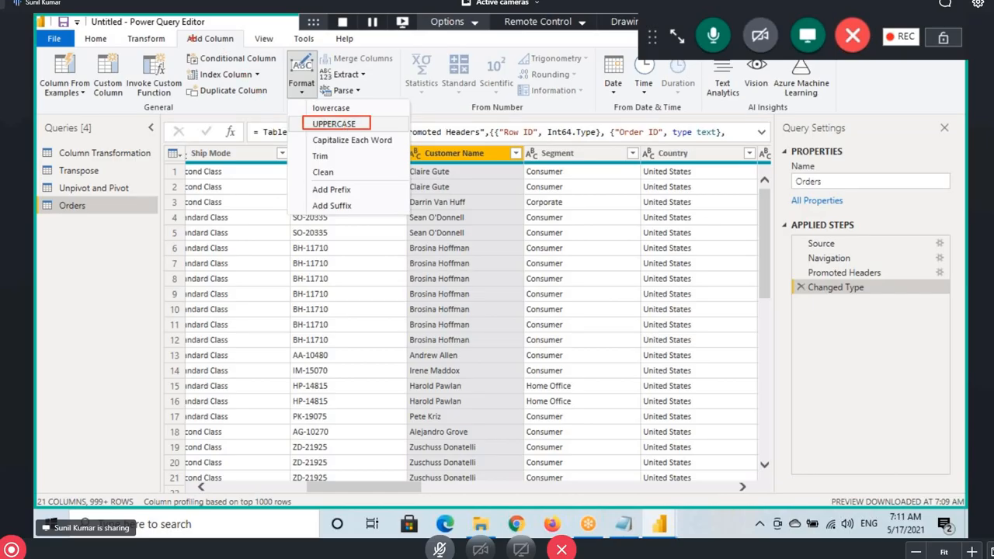
{"action": "left_click_drag", "start_coordinate": [169, 30], "coordinate": [245, 49]}
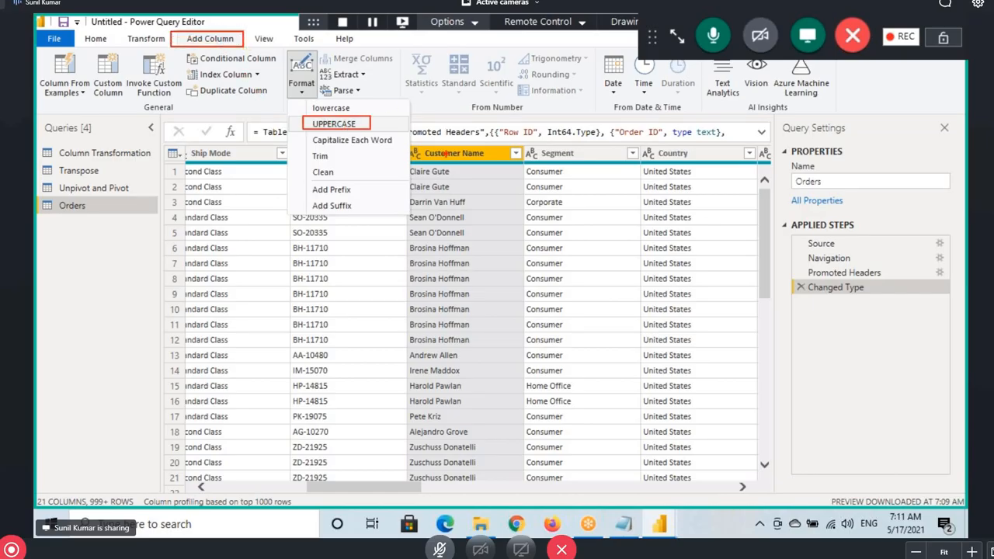
{"action": "mouse_move", "coordinate": [458, 122]}
{"action": "left_mouse_down"}
{"action": "mouse_move", "coordinate": [708, 160]}
{"action": "mouse_move", "coordinate": [718, 194]}
{"action": "left_mouse_up"}
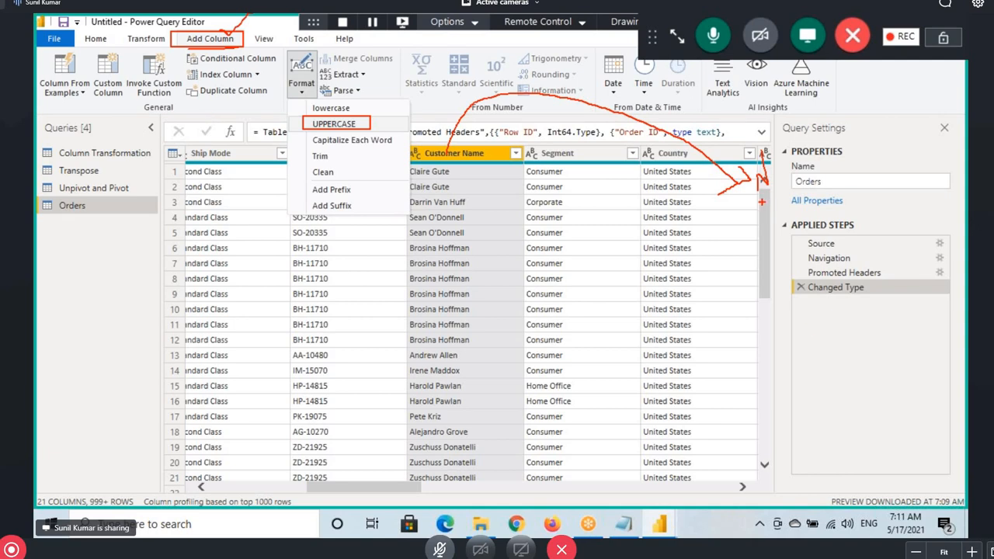
{"action": "left_click_drag", "start_coordinate": [777, 194], "coordinate": [753, 167]}
{"action": "left_click", "coordinate": [301, 83]}
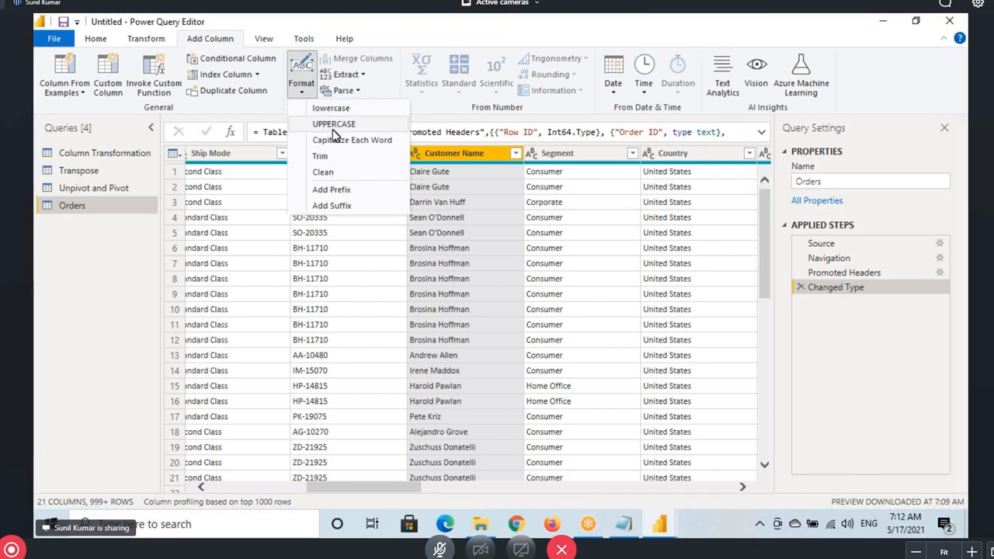
{"action": "left_click", "coordinate": [333, 128]}
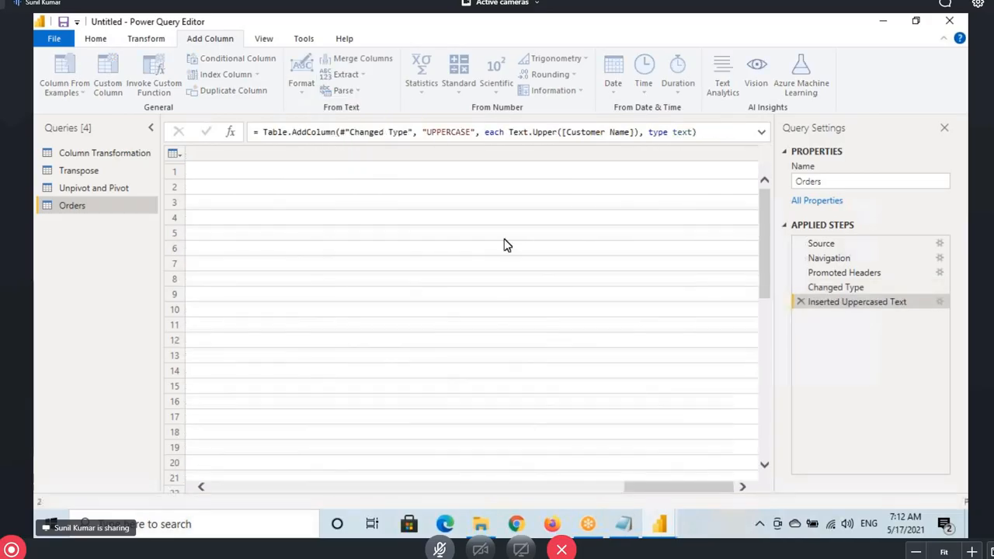
Scroll through the new UPPERCASE column to check the capitalised names, then scroll back
{"action": "scroll", "coordinate": [691, 217], "scroll_direction": "down", "scroll_amount": 9}
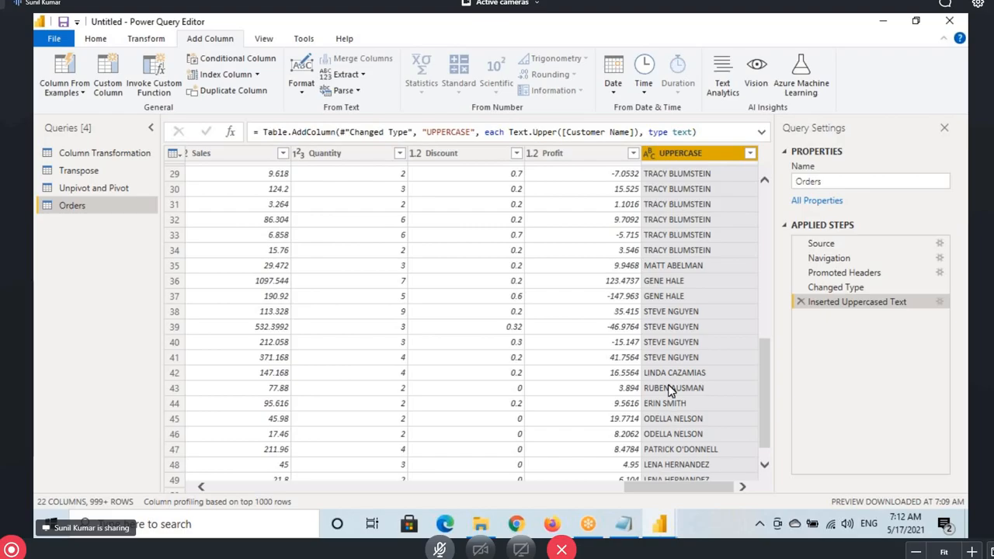
{"action": "scroll", "coordinate": [668, 383], "scroll_direction": "down", "scroll_amount": 1}
{"action": "scroll", "coordinate": [668, 383], "scroll_direction": "down", "scroll_amount": 10}
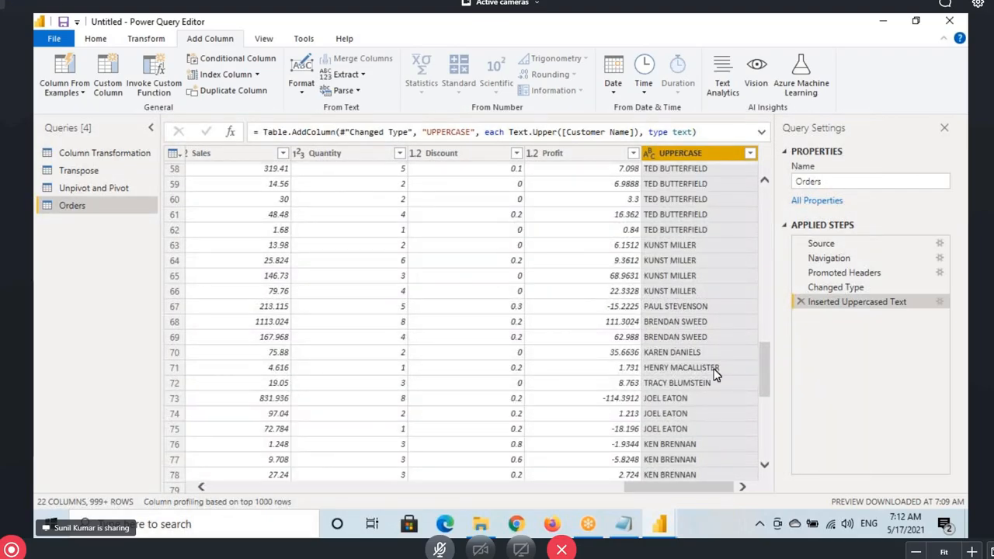
{"action": "left_click_drag", "start_coordinate": [765, 378], "coordinate": [744, 183]}
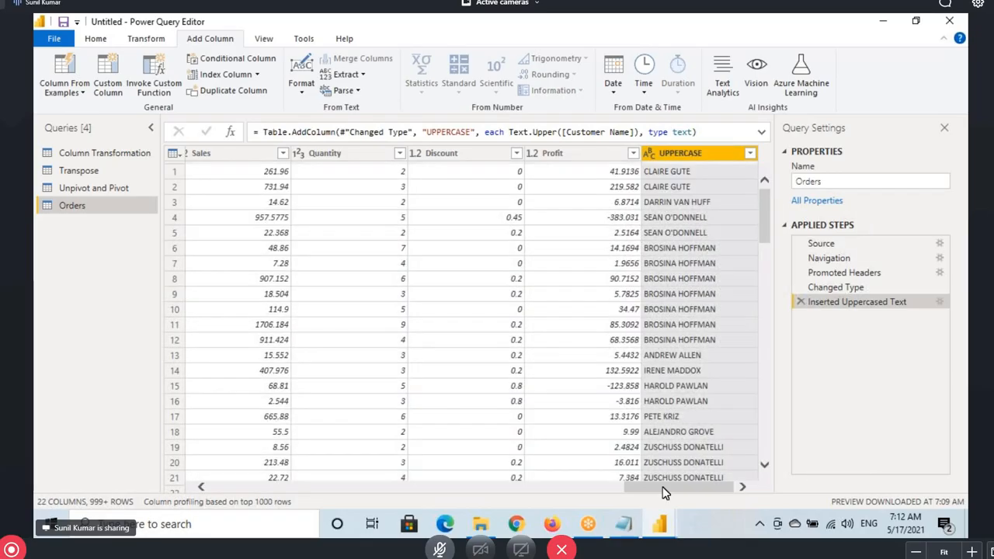
{"action": "left_click_drag", "start_coordinate": [650, 487], "coordinate": [186, 495]}
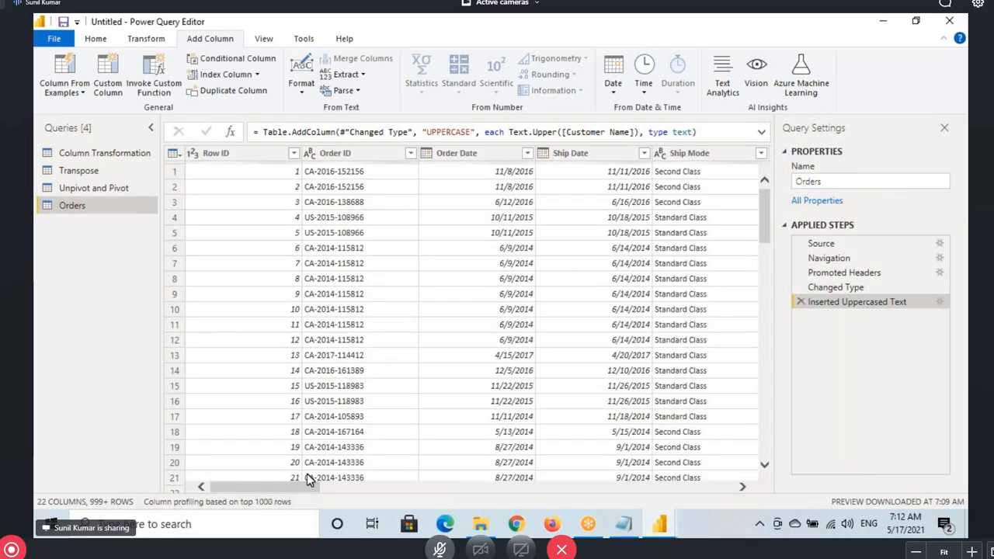
{"action": "left_click_drag", "start_coordinate": [303, 492], "coordinate": [394, 493]}
Select and annotate the Customer Name column, then display the Transform commands
{"action": "left_click", "coordinate": [454, 154]}
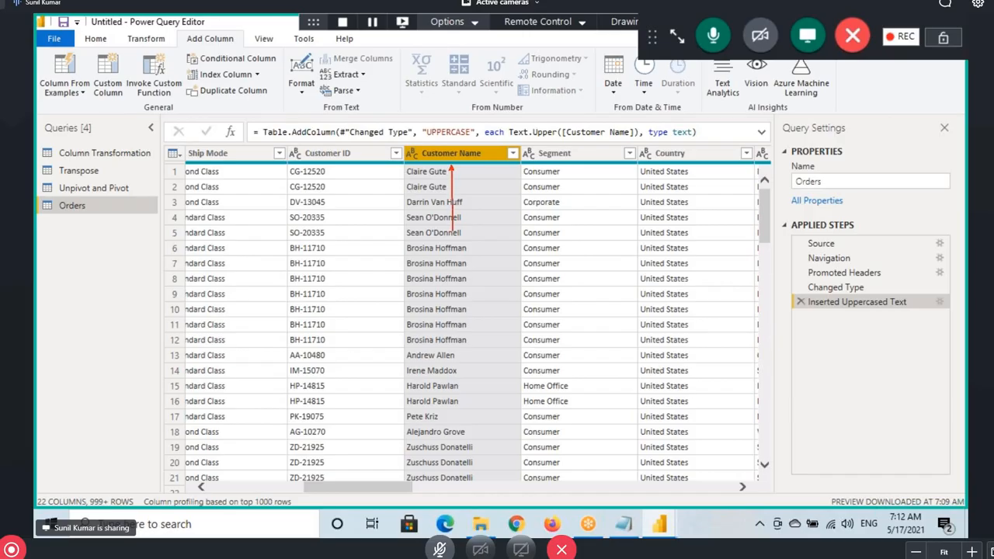
{"action": "left_click_drag", "start_coordinate": [450, 231], "coordinate": [451, 166]}
{"action": "left_click_drag", "start_coordinate": [432, 280], "coordinate": [433, 349]}
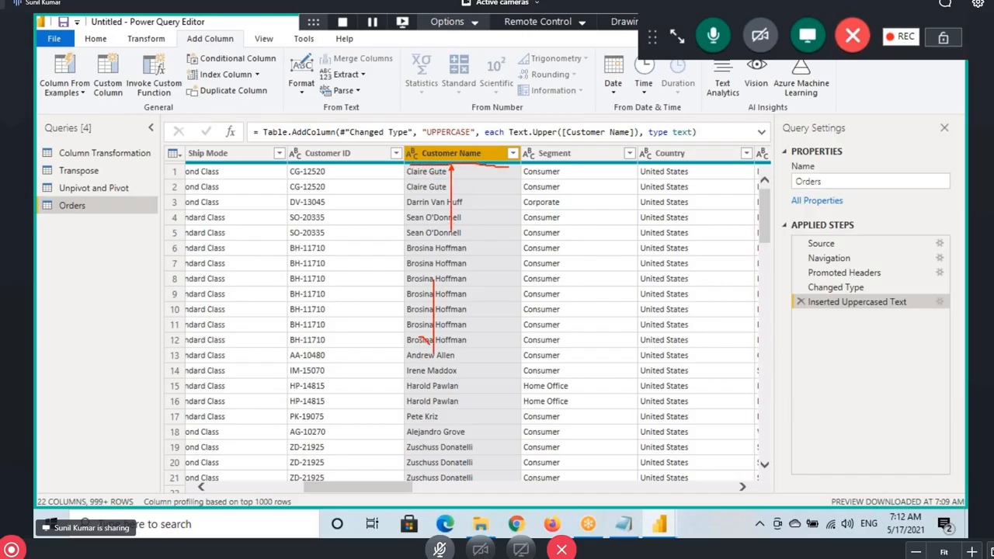
{"action": "left_click_drag", "start_coordinate": [467, 310], "coordinate": [435, 359]}
{"action": "mouse_move", "coordinate": [124, 33]}
{"action": "left_mouse_down"}
{"action": "mouse_move", "coordinate": [171, 50]}
{"action": "mouse_move", "coordinate": [435, 247]}
{"action": "left_mouse_up"}
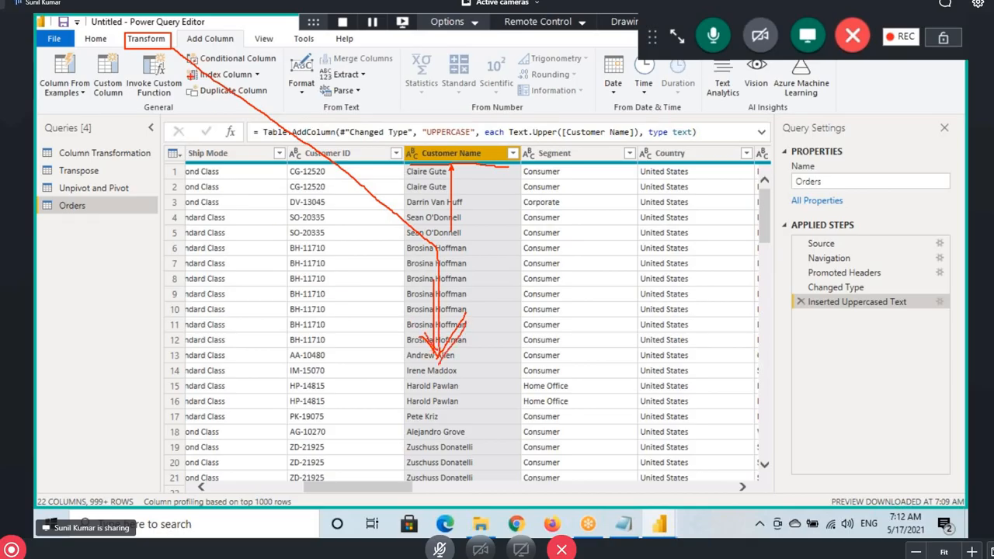
{"action": "left_click", "coordinate": [147, 40]}
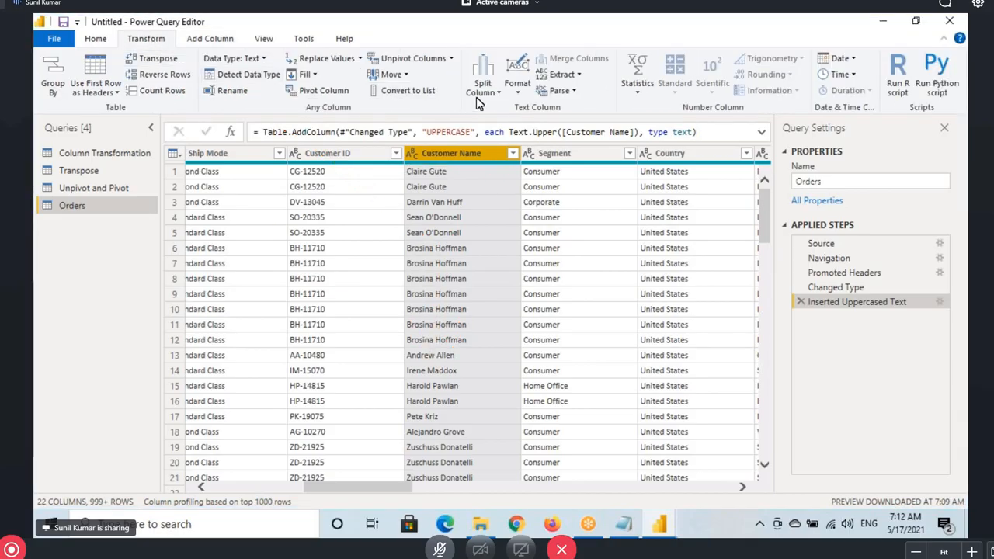
Convert Customer Name to uppercase in place with Format > UPPERCASE and scroll to check
{"action": "left_click", "coordinate": [520, 93]}
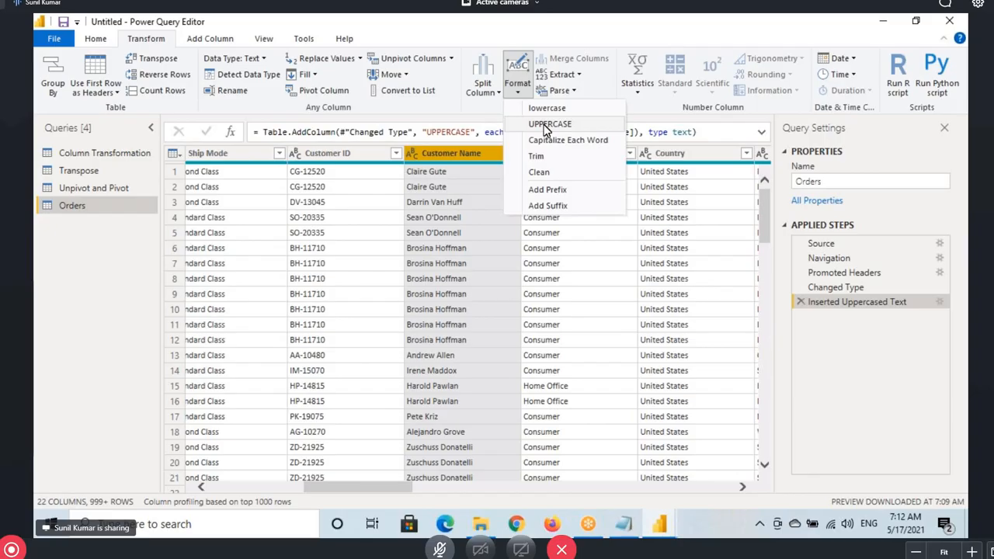
{"action": "left_click_drag", "start_coordinate": [521, 116], "coordinate": [588, 132]}
{"action": "left_click_drag", "start_coordinate": [506, 122], "coordinate": [445, 272]}
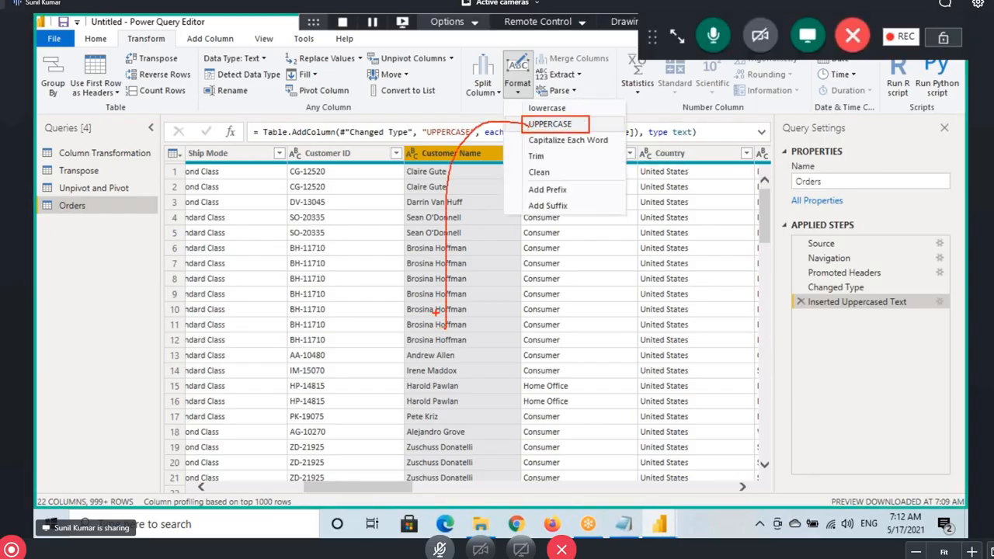
{"action": "left_click", "coordinate": [517, 83]}
{"action": "left_click", "coordinate": [548, 123]}
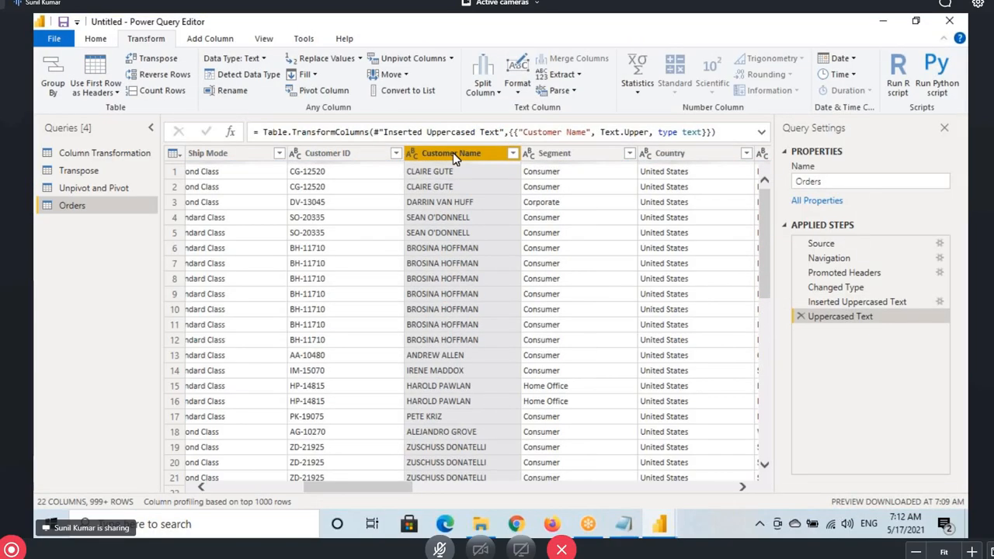
{"action": "scroll", "coordinate": [465, 250], "scroll_direction": "down", "scroll_amount": 5}
{"action": "scroll", "coordinate": [461, 256], "scroll_direction": "down", "scroll_amount": 12}
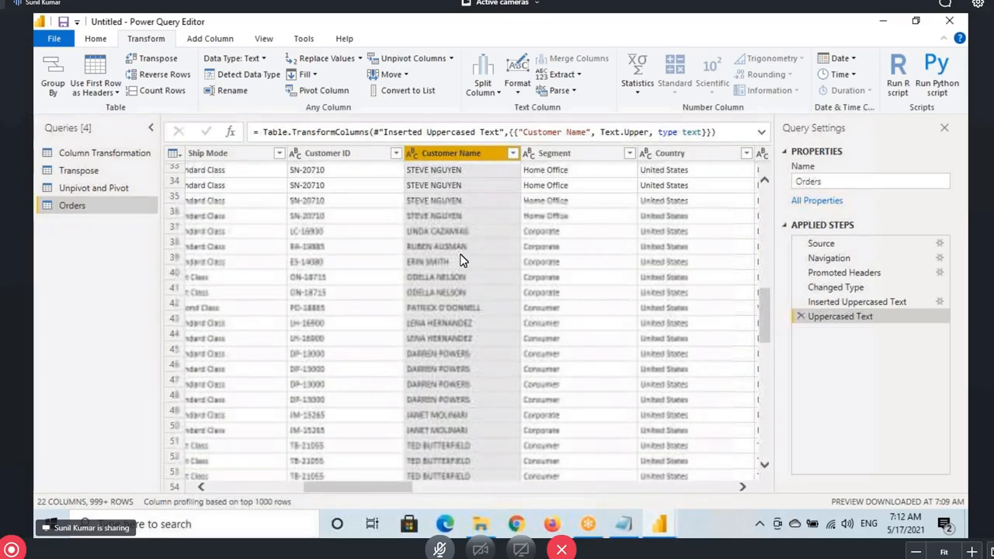
{"action": "scroll", "coordinate": [453, 230], "scroll_direction": "down", "scroll_amount": 4}
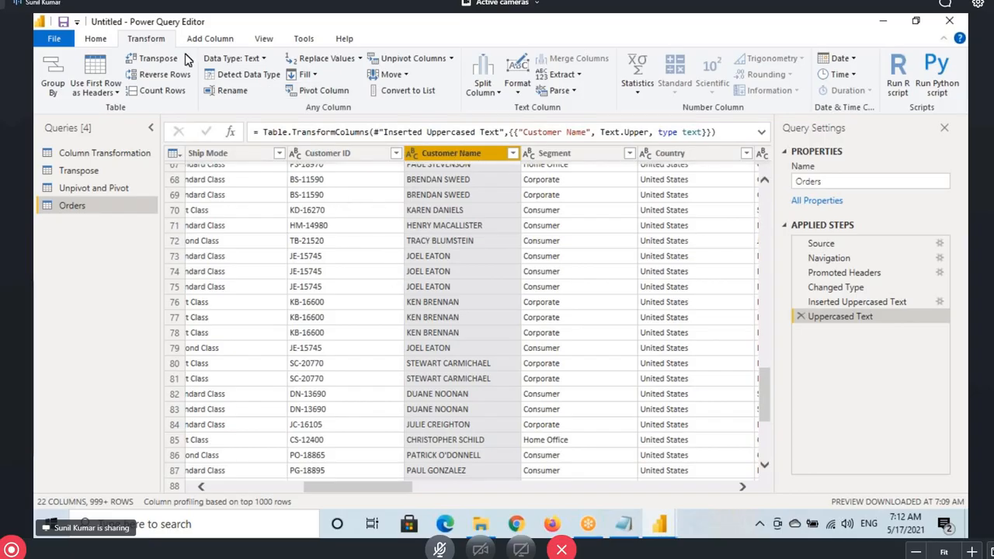
Annotate the Transform versus Add Column commands, then select the Order Date column
{"action": "left_click_drag", "start_coordinate": [121, 32], "coordinate": [169, 48]}
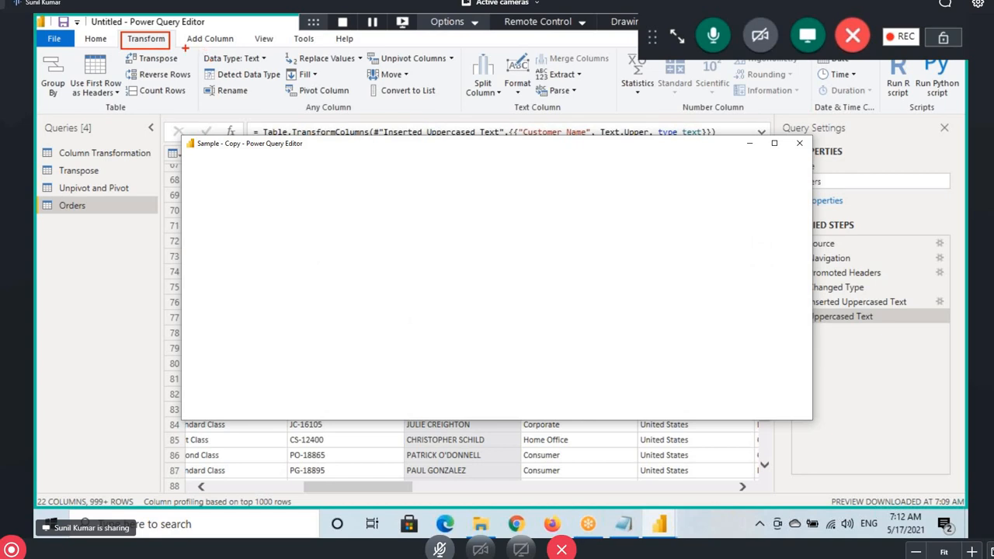
{"action": "mouse_move", "coordinate": [233, 48]}
{"action": "left_mouse_down"}
{"action": "mouse_move", "coordinate": [237, 31]}
{"action": "mouse_move", "coordinate": [196, 30]}
{"action": "mouse_move", "coordinate": [188, 45]}
{"action": "left_mouse_up"}
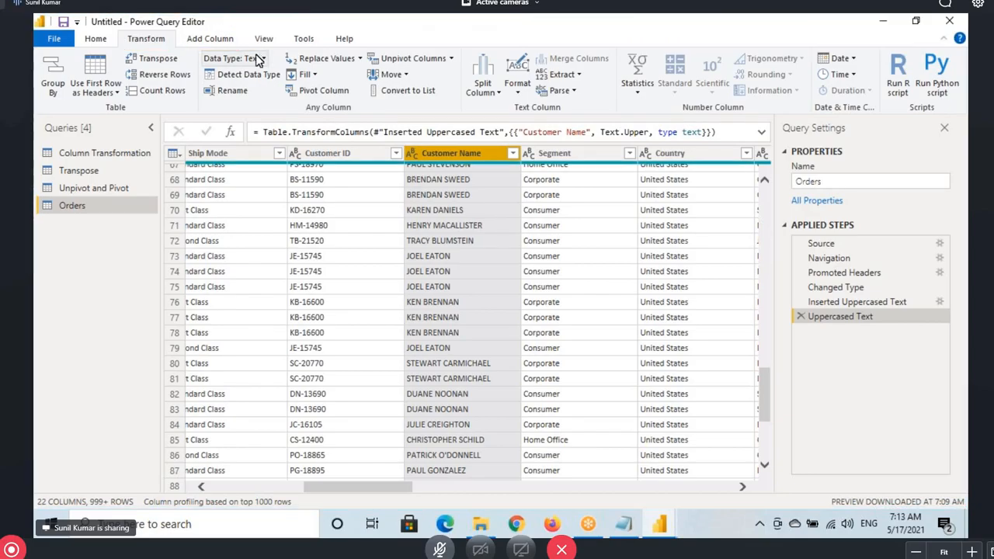
{"action": "left_click_drag", "start_coordinate": [357, 497], "coordinate": [256, 494]}
{"action": "left_click", "coordinate": [453, 155]}
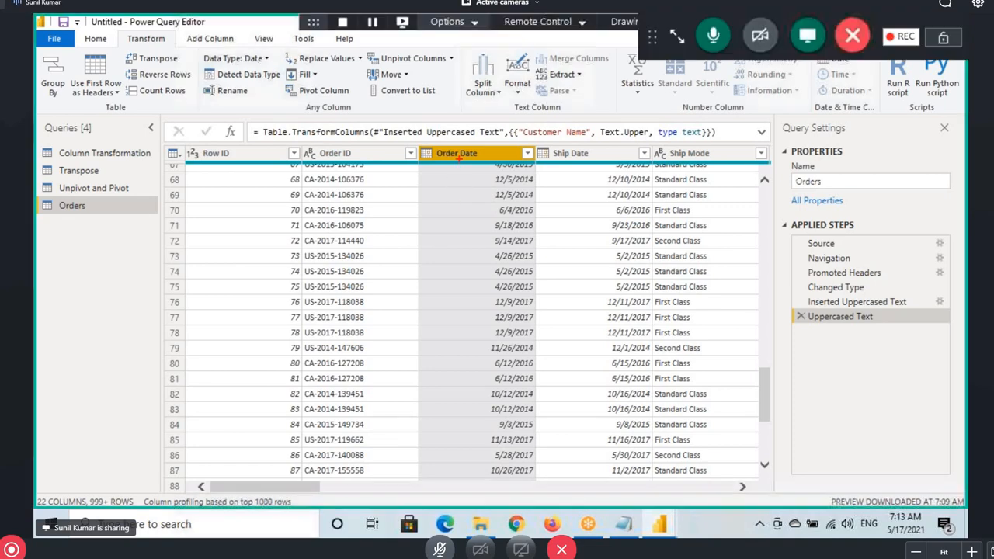
Add a Year column from Order Date via Add Column > Date > Year > Year
{"action": "mouse_move", "coordinate": [458, 158]}
{"action": "left_mouse_down"}
{"action": "mouse_move", "coordinate": [521, 80]}
{"action": "mouse_move", "coordinate": [727, 148]}
{"action": "left_mouse_up"}
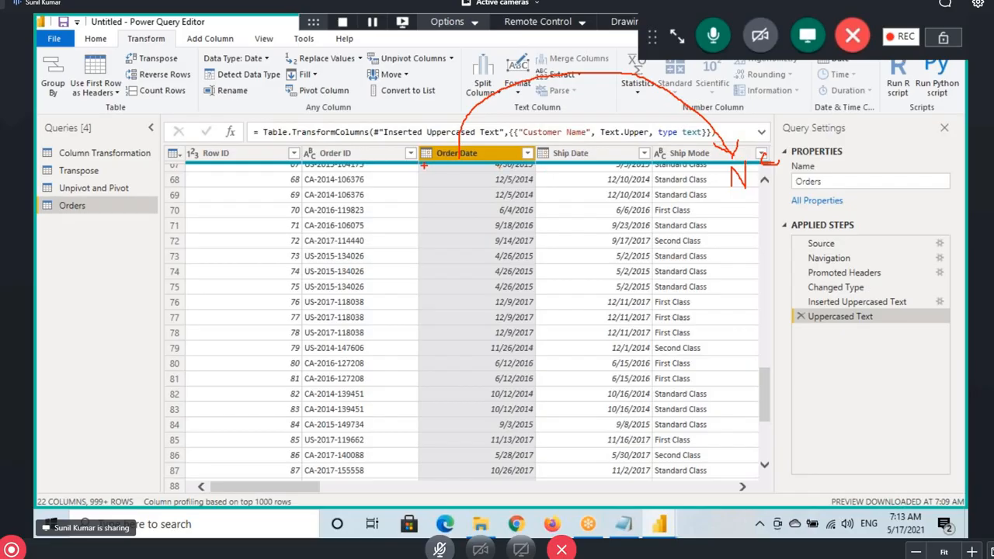
{"action": "left_click_drag", "start_coordinate": [433, 166], "coordinate": [528, 166]}
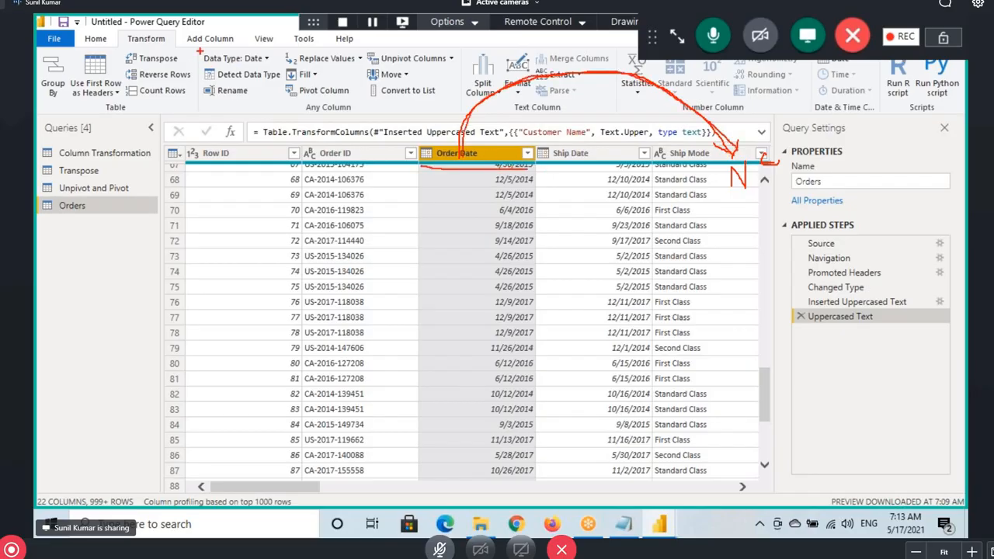
{"action": "mouse_move", "coordinate": [190, 48]}
{"action": "left_mouse_down"}
{"action": "mouse_move", "coordinate": [251, 51]}
{"action": "mouse_move", "coordinate": [186, 36]}
{"action": "left_mouse_up"}
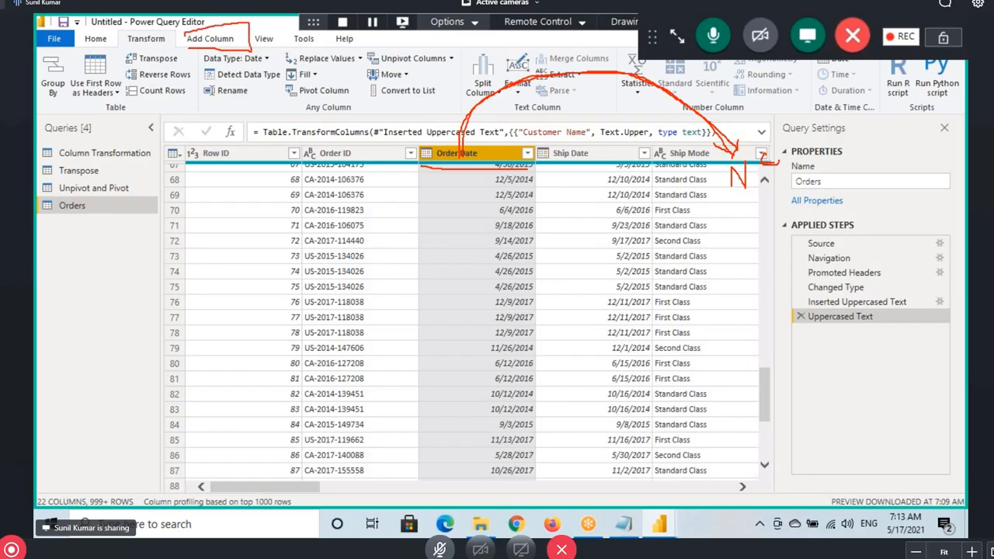
{"action": "left_click", "coordinate": [221, 43]}
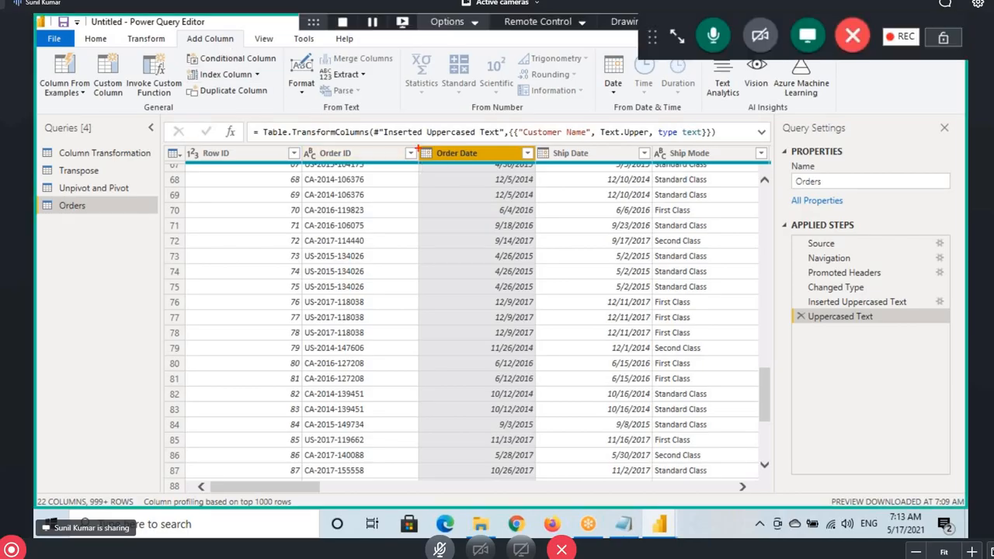
{"action": "left_click_drag", "start_coordinate": [419, 145], "coordinate": [536, 161]}
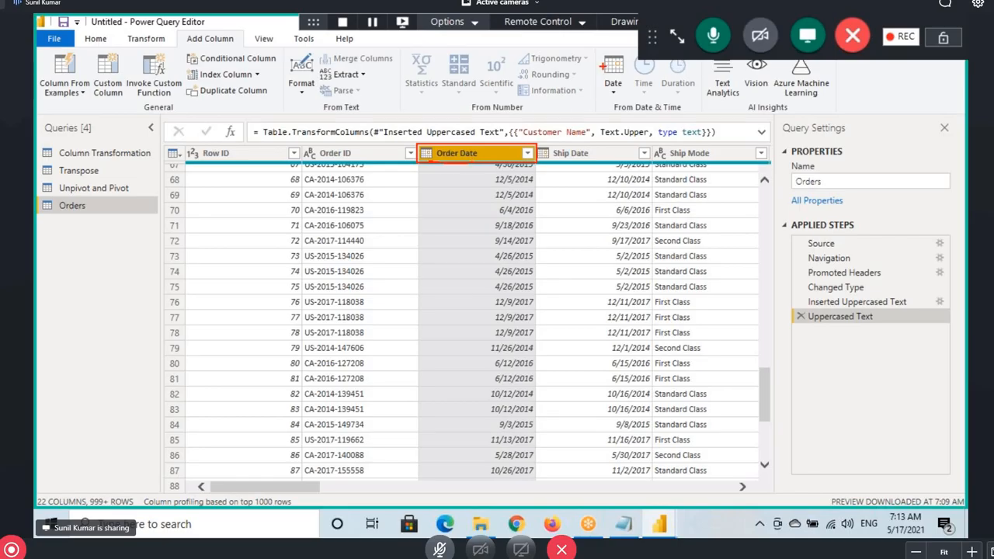
{"action": "mouse_move", "coordinate": [595, 47]}
{"action": "left_mouse_down"}
{"action": "mouse_move", "coordinate": [629, 87]}
{"action": "mouse_move", "coordinate": [708, 119]}
{"action": "left_mouse_up"}
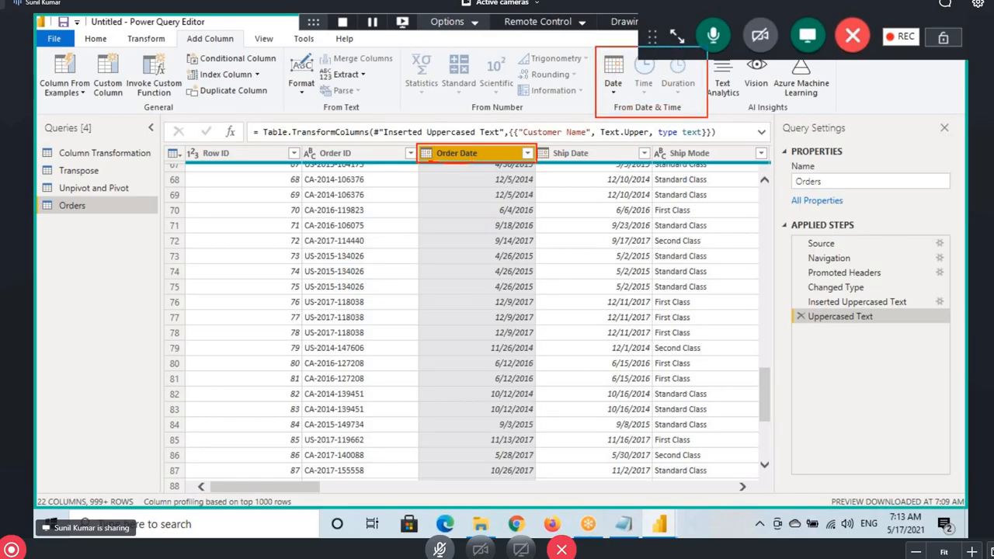
{"action": "left_click_drag", "start_coordinate": [615, 109], "coordinate": [687, 117]}
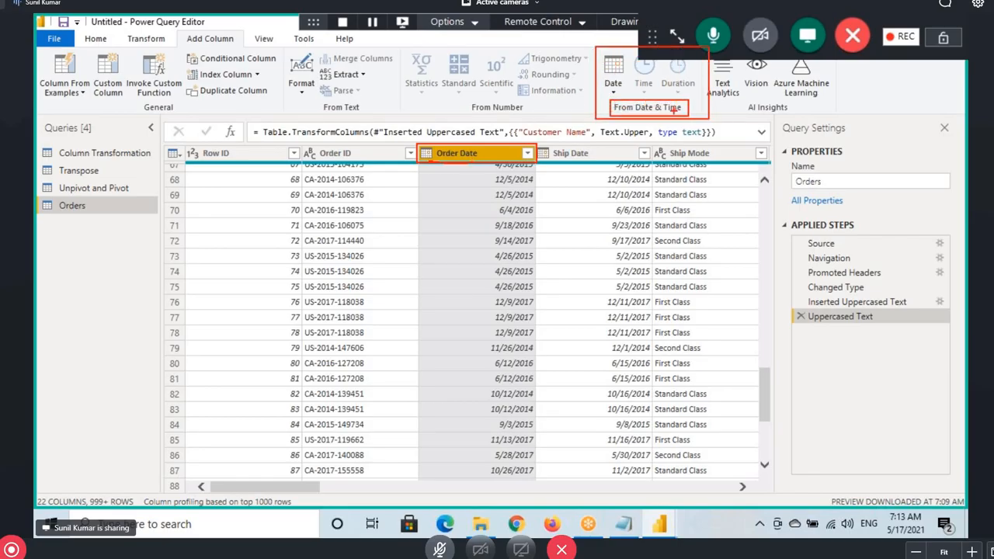
{"action": "key", "text": "Escape"}
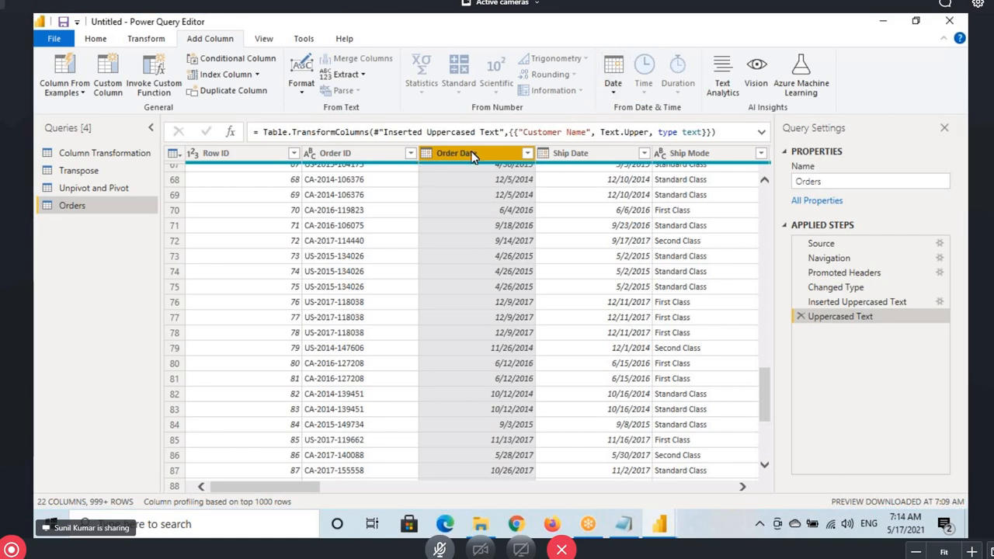
{"action": "left_click", "coordinate": [614, 100]}
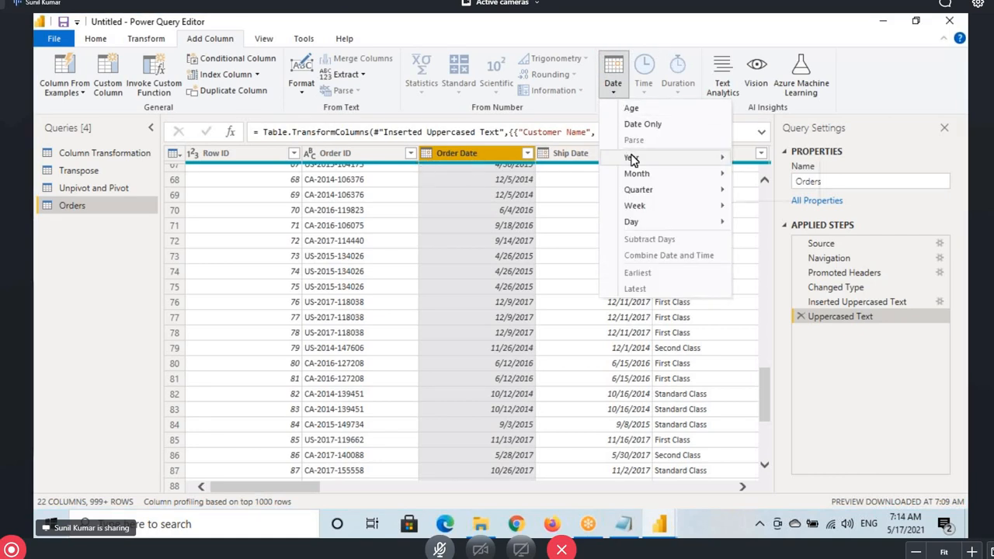
{"action": "mouse_move", "coordinate": [708, 155]}
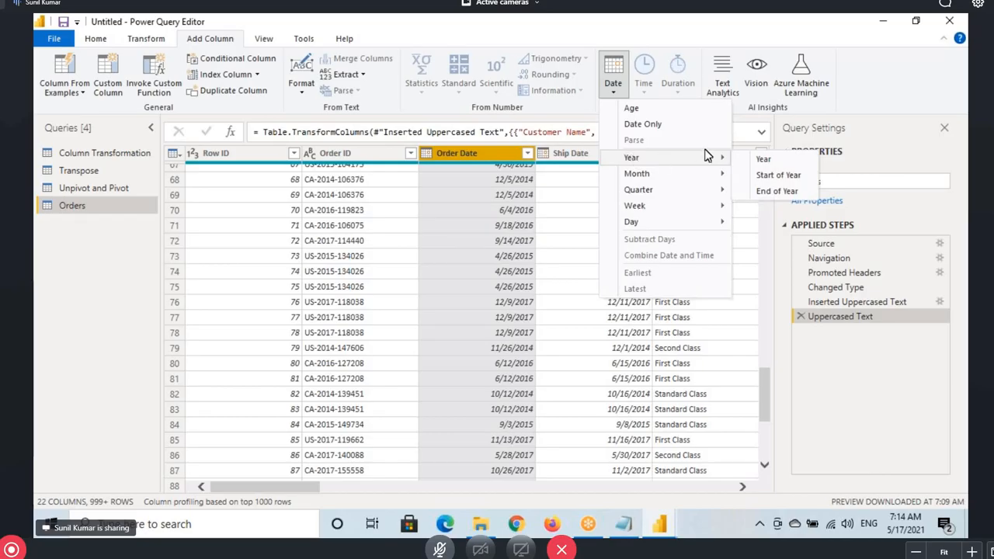
{"action": "left_click", "coordinate": [758, 163]}
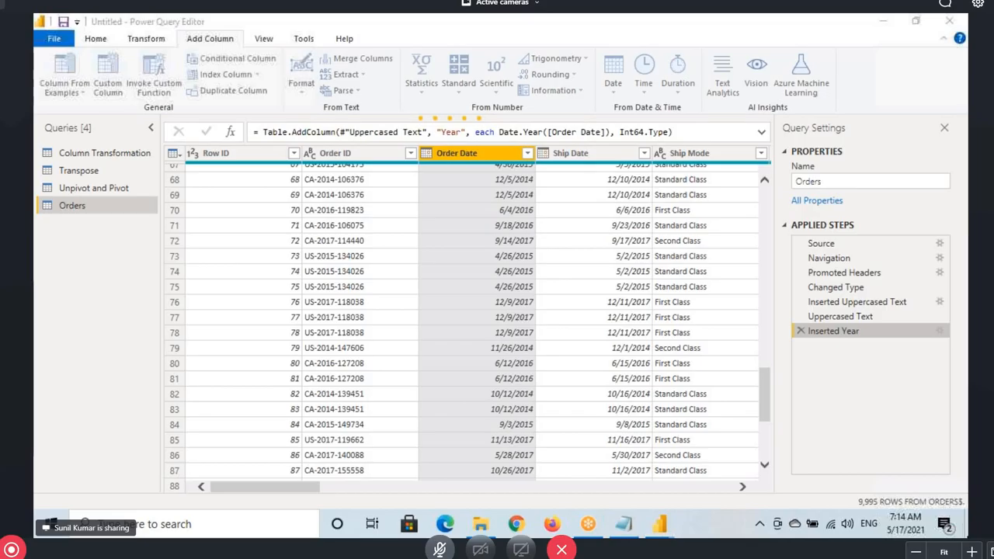
Refresh the desktop a few times, then return to the Power Query Editor window
{"action": "key", "text": "super+d"}
{"action": "right_click", "coordinate": [433, 226]}
{"action": "left_click", "coordinate": [466, 270]}
{"action": "right_click", "coordinate": [416, 199]}
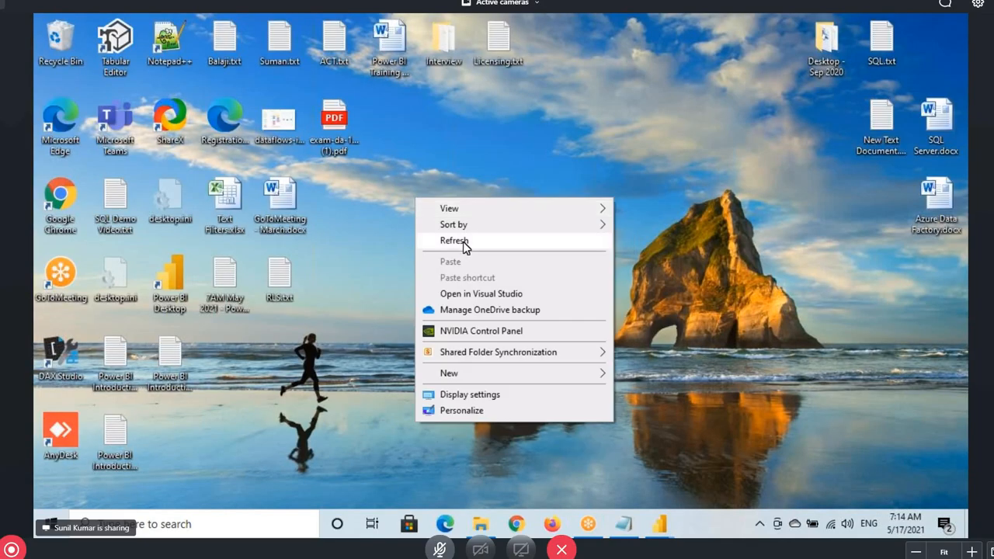
{"action": "left_click", "coordinate": [461, 242]}
{"action": "right_click", "coordinate": [440, 186]}
{"action": "left_click", "coordinate": [474, 228]}
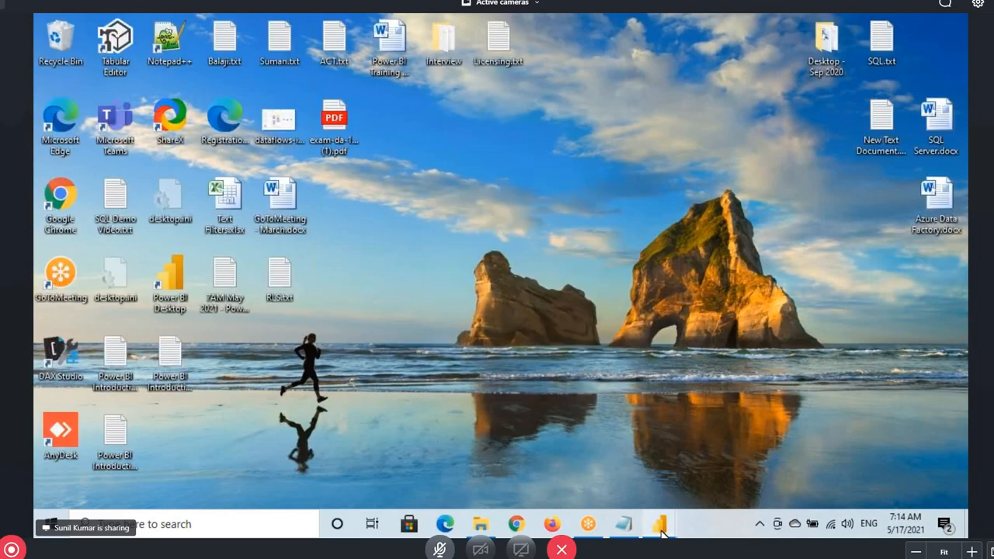
{"action": "mouse_move", "coordinate": [659, 524]}
{"action": "left_click", "coordinate": [718, 434]}
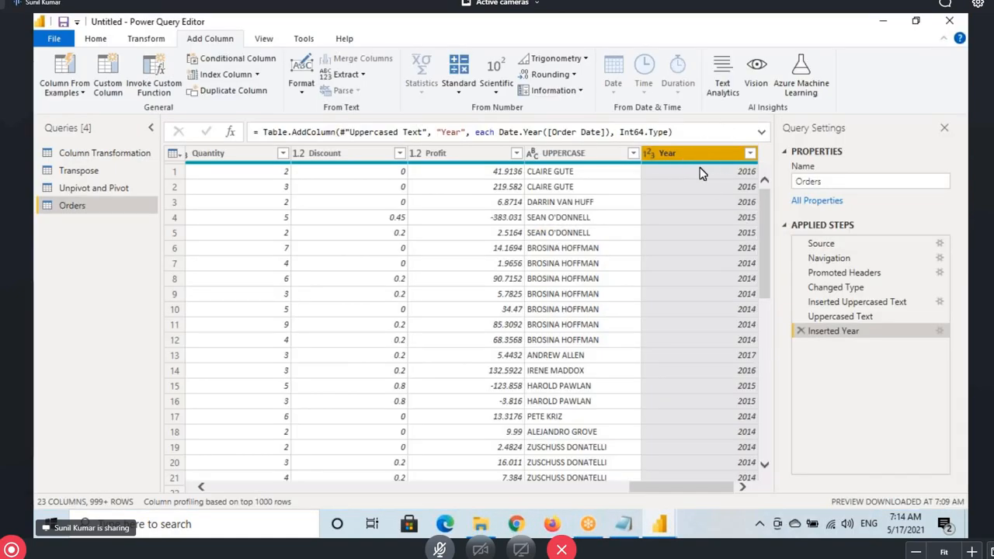
Scroll back to Order Date, select and annotate it, then display the Transform commands
{"action": "left_click_drag", "start_coordinate": [654, 494], "coordinate": [232, 494]}
{"action": "left_click", "coordinate": [464, 160]}
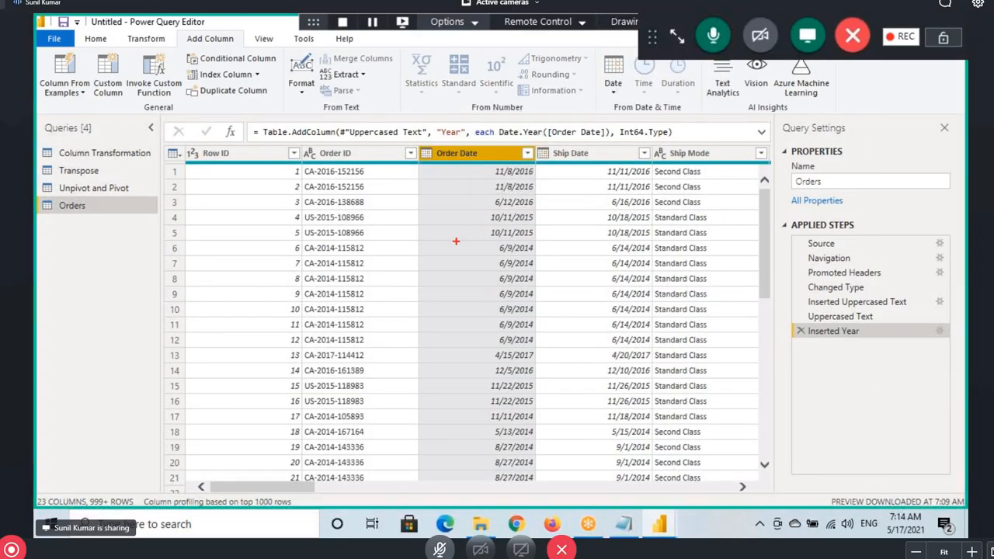
{"action": "left_click_drag", "start_coordinate": [456, 263], "coordinate": [456, 164]}
{"action": "left_click_drag", "start_coordinate": [438, 270], "coordinate": [457, 295]}
{"action": "left_click_drag", "start_coordinate": [468, 278], "coordinate": [445, 324]}
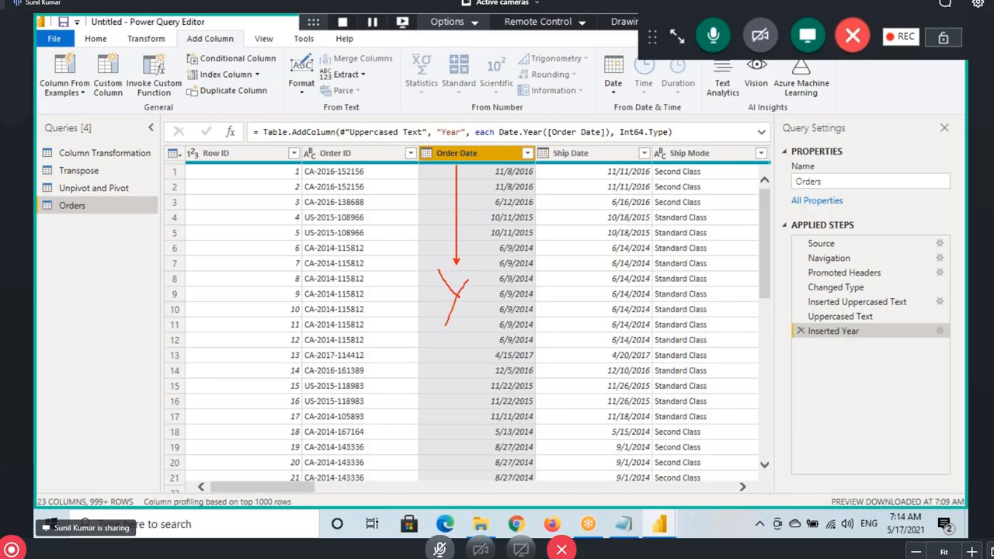
{"action": "left_click", "coordinate": [142, 39]}
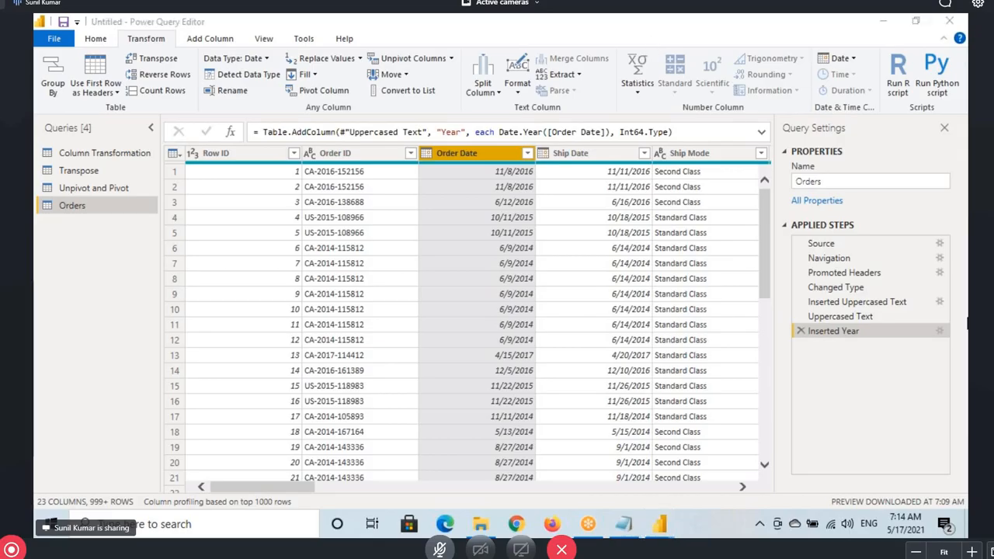
Replace the Order Date values with just their year via Transform > Date > Year
{"action": "left_click", "coordinate": [839, 60]}
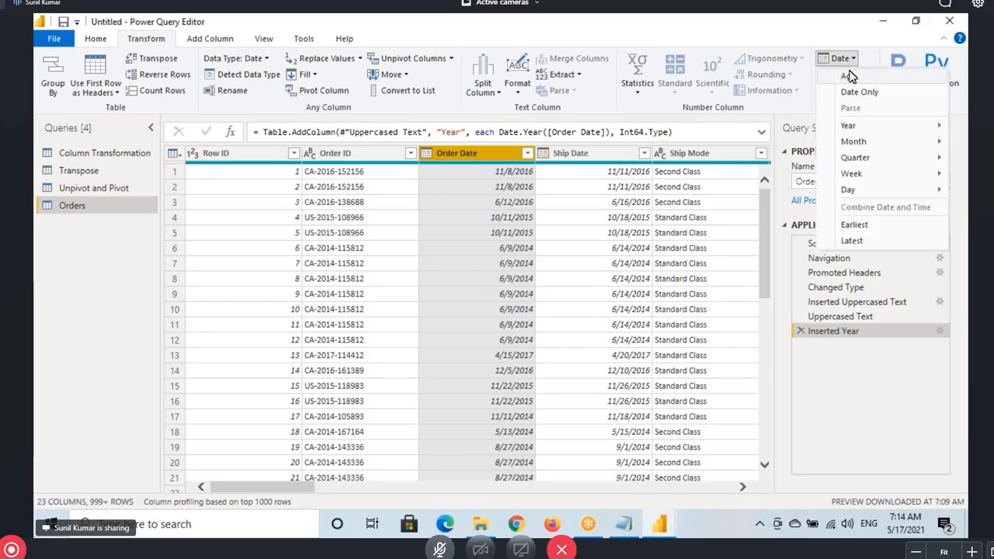
{"action": "mouse_move", "coordinate": [850, 126]}
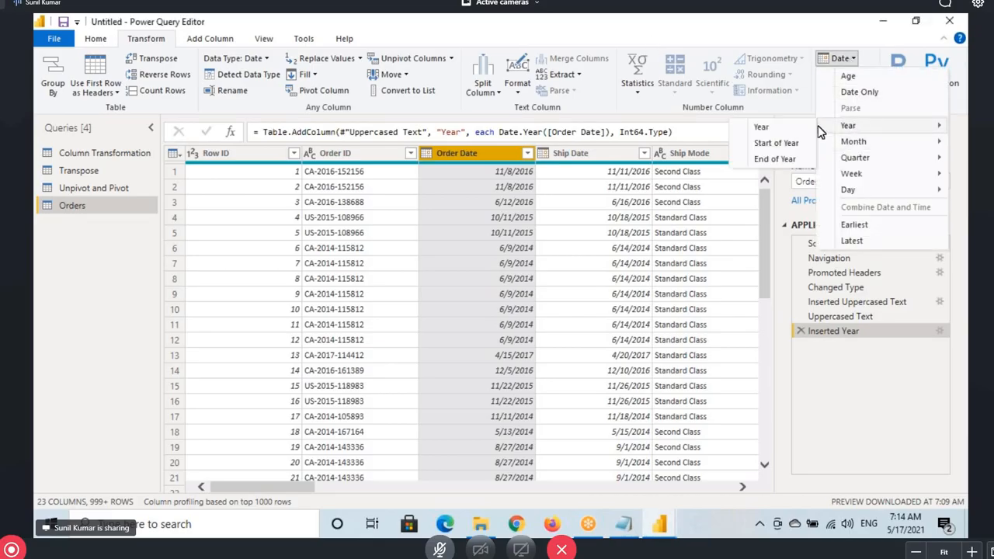
{"action": "left_click", "coordinate": [765, 129]}
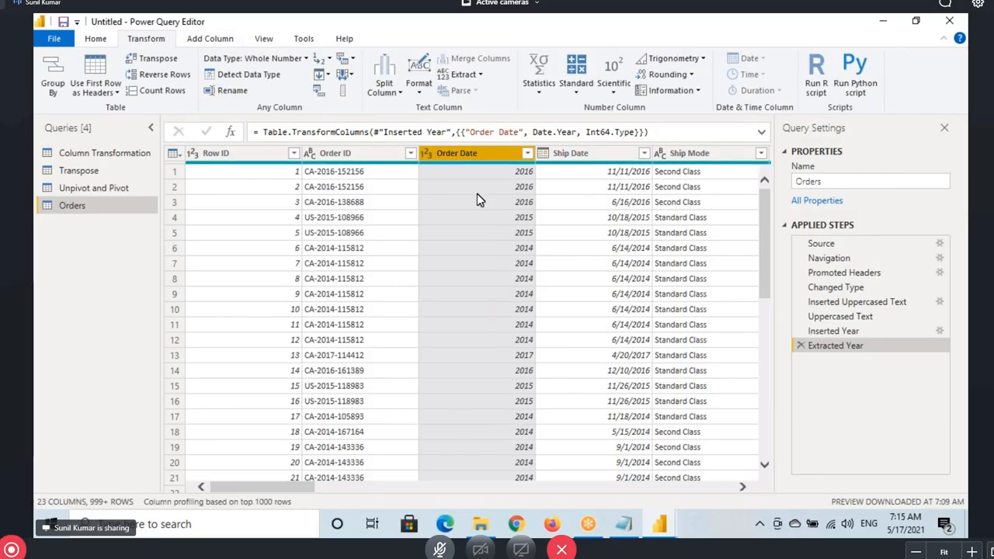
{"action": "scroll", "coordinate": [476, 233], "scroll_direction": "down", "scroll_amount": 15}
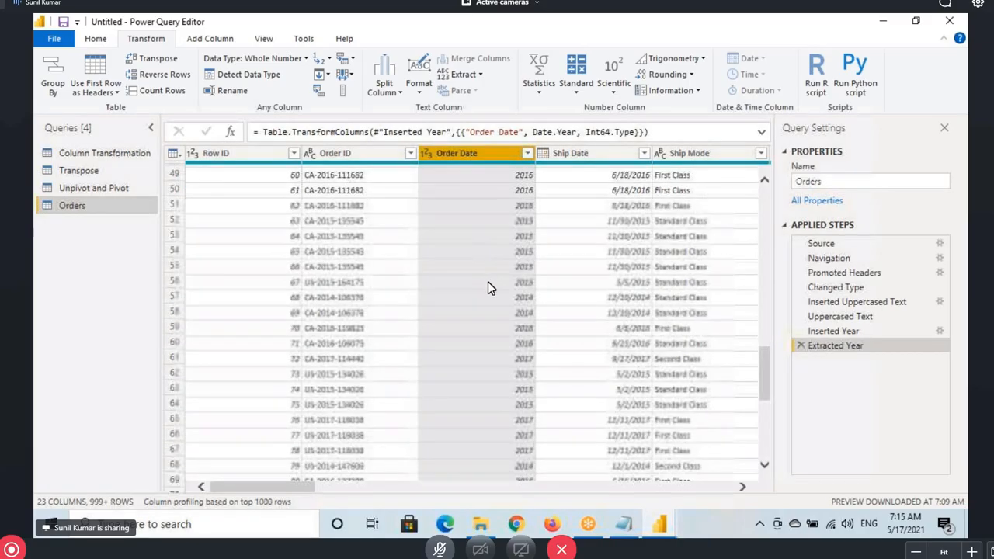
{"action": "scroll", "coordinate": [488, 288], "scroll_direction": "down", "scroll_amount": 5}
{"action": "left_click_drag", "start_coordinate": [259, 486], "coordinate": [595, 488]}
Select the Sales column and annotate its first-row values
{"action": "left_click", "coordinate": [575, 153]}
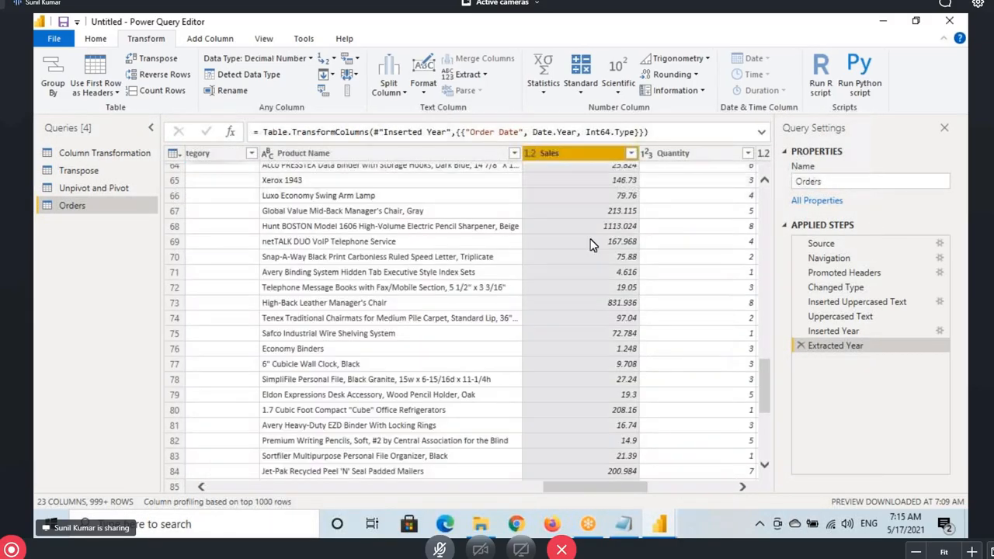
{"action": "scroll", "coordinate": [576, 206], "scroll_direction": "up", "scroll_amount": 10}
{"action": "scroll", "coordinate": [577, 205], "scroll_direction": "up", "scroll_amount": 11}
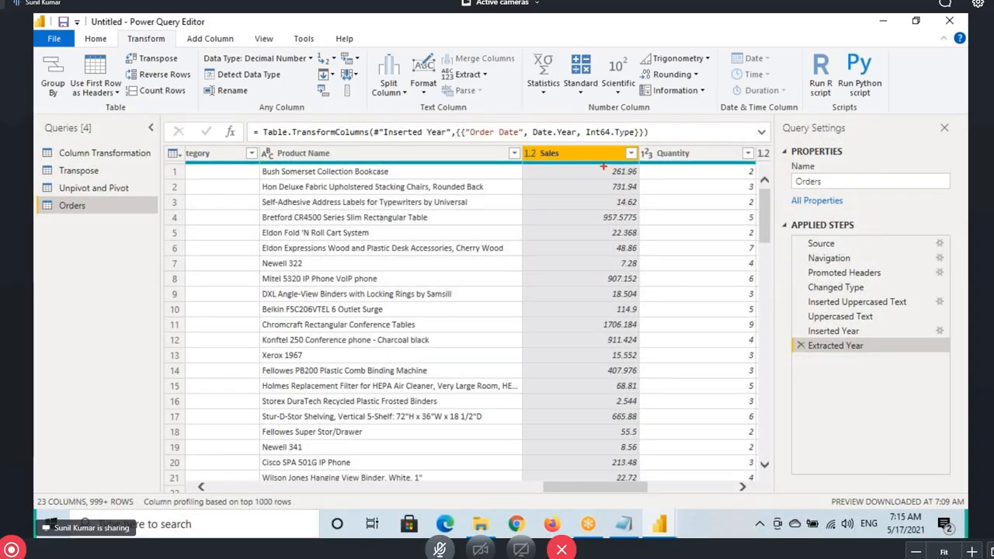
{"action": "mouse_move", "coordinate": [603, 165]}
{"action": "left_mouse_down"}
{"action": "mouse_move", "coordinate": [648, 287]}
{"action": "mouse_move", "coordinate": [650, 441]}
{"action": "left_mouse_up"}
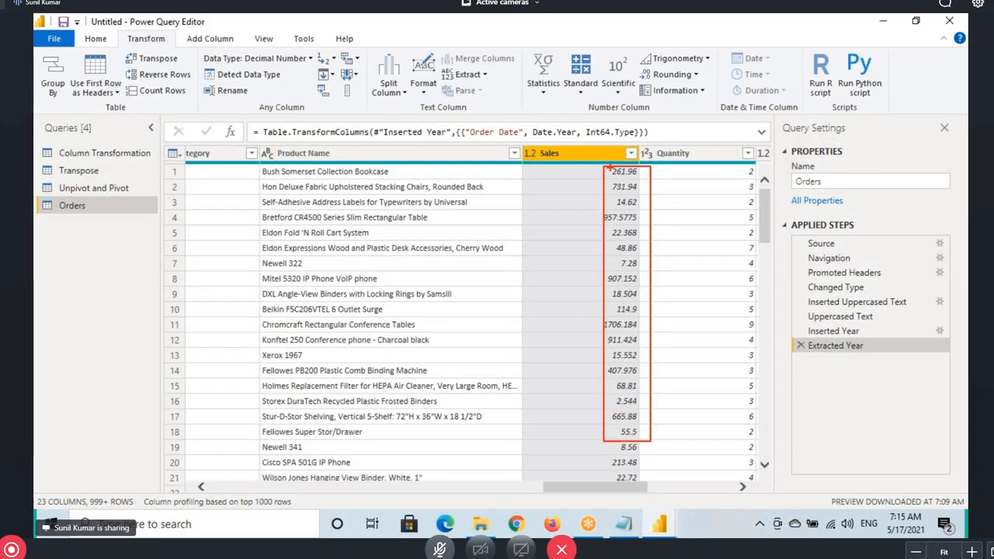
{"action": "left_click_drag", "start_coordinate": [557, 158], "coordinate": [735, 115]}
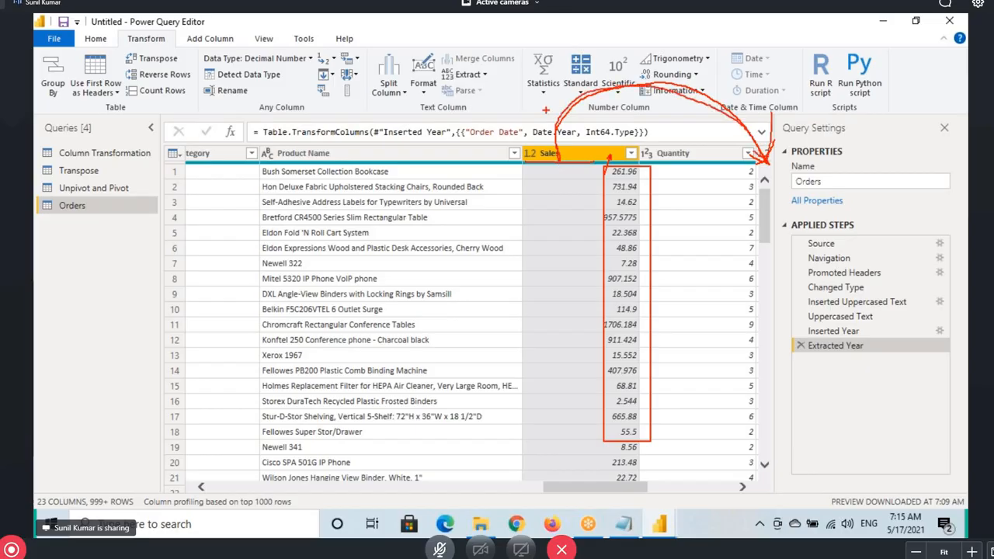
Point out Add Column's From Number group: Statistics, Standard, Scientific and Rounding
{"action": "left_click_drag", "start_coordinate": [241, 33], "coordinate": [184, 33]}
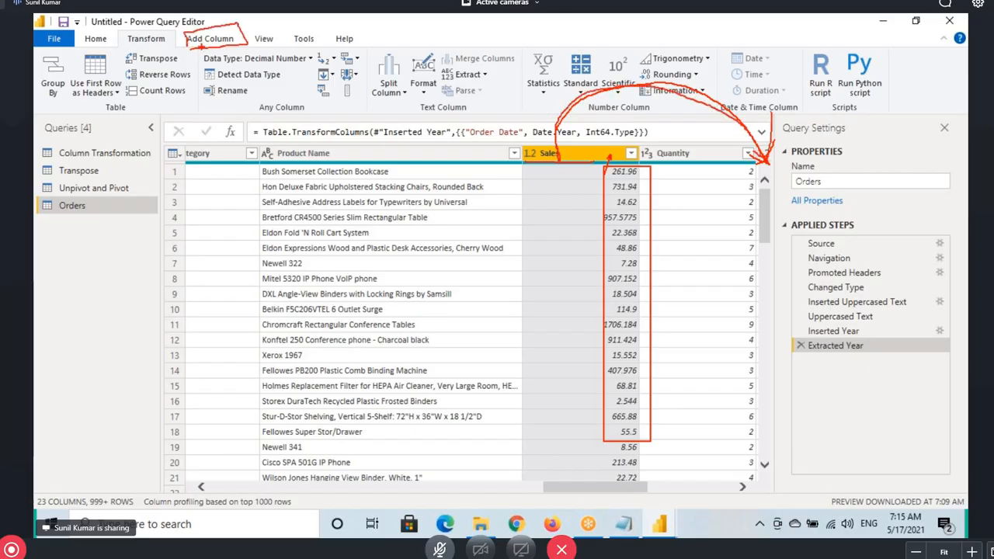
{"action": "left_click", "coordinate": [211, 40]}
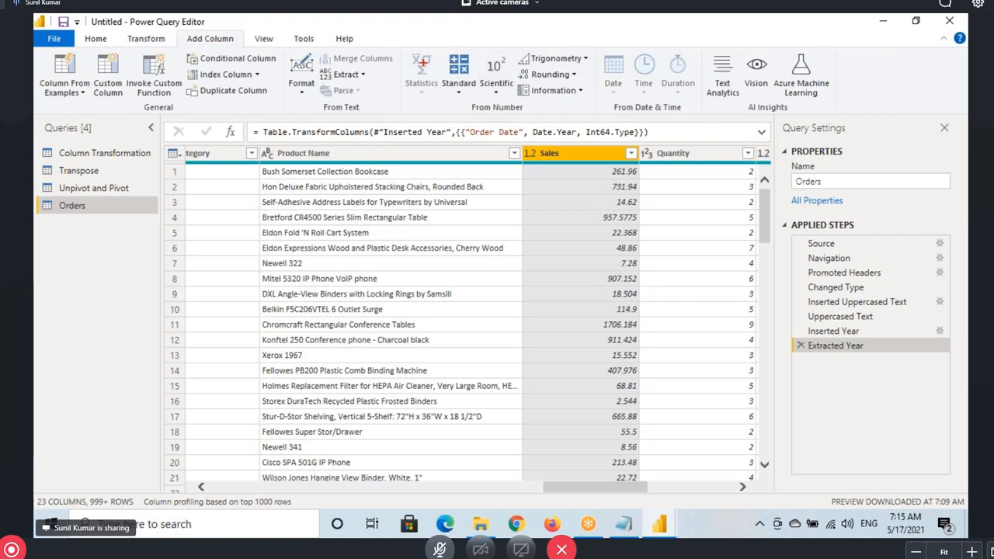
{"action": "mouse_move", "coordinate": [395, 44]}
{"action": "left_mouse_down"}
{"action": "mouse_move", "coordinate": [500, 97]}
{"action": "mouse_move", "coordinate": [597, 118]}
{"action": "left_mouse_up"}
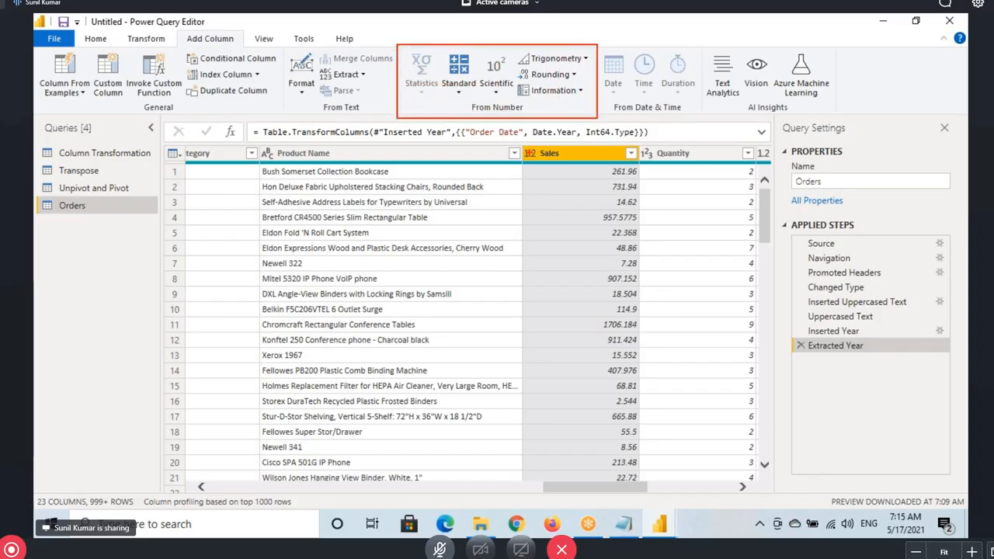
{"action": "left_click_drag", "start_coordinate": [541, 164], "coordinate": [541, 166]}
{"action": "left_click_drag", "start_coordinate": [477, 115], "coordinate": [552, 114]}
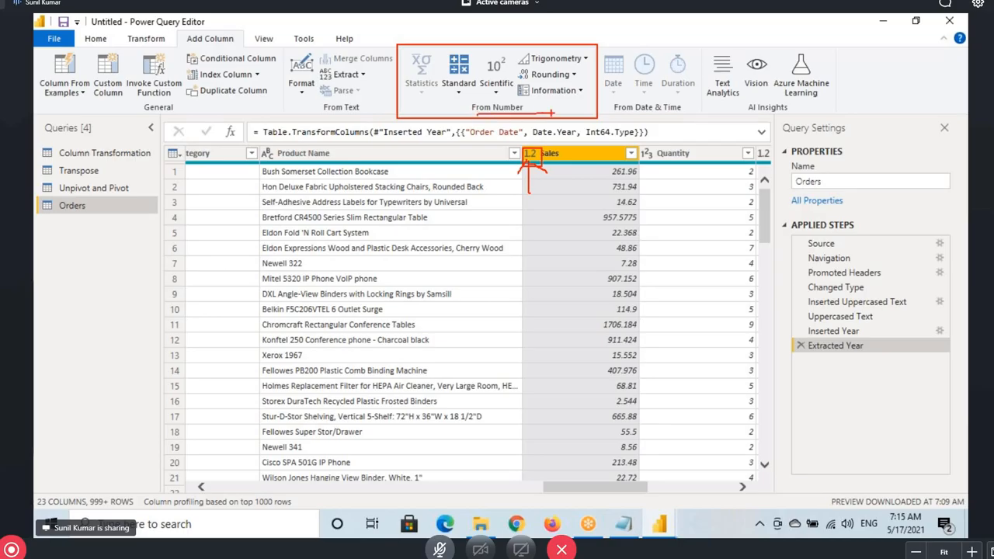
{"action": "left_click_drag", "start_coordinate": [405, 47], "coordinate": [595, 117]}
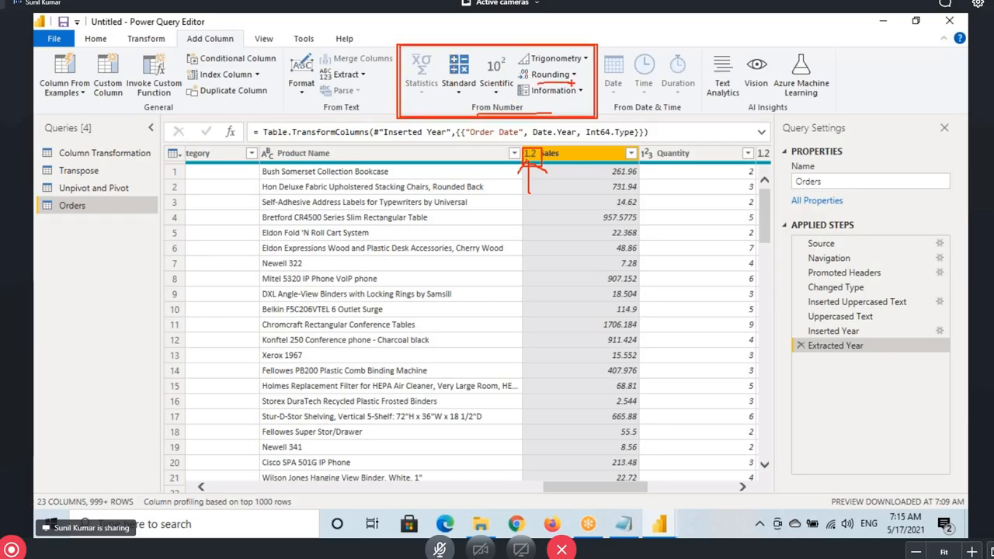
{"action": "left_click", "coordinate": [573, 74]}
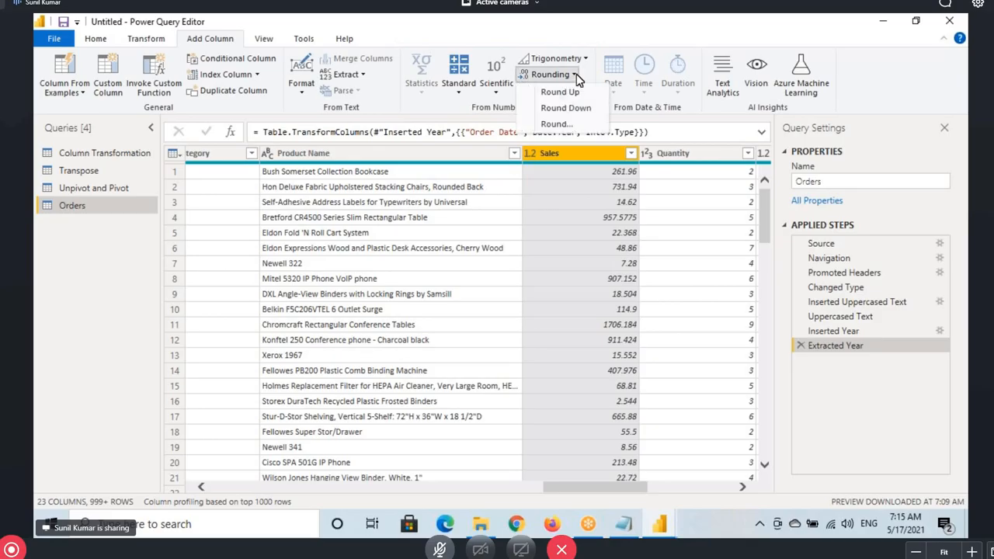
Add a Round column of Sales rounded to 0 decimal places, view it, then reselect Sales
{"action": "left_click", "coordinate": [559, 124]}
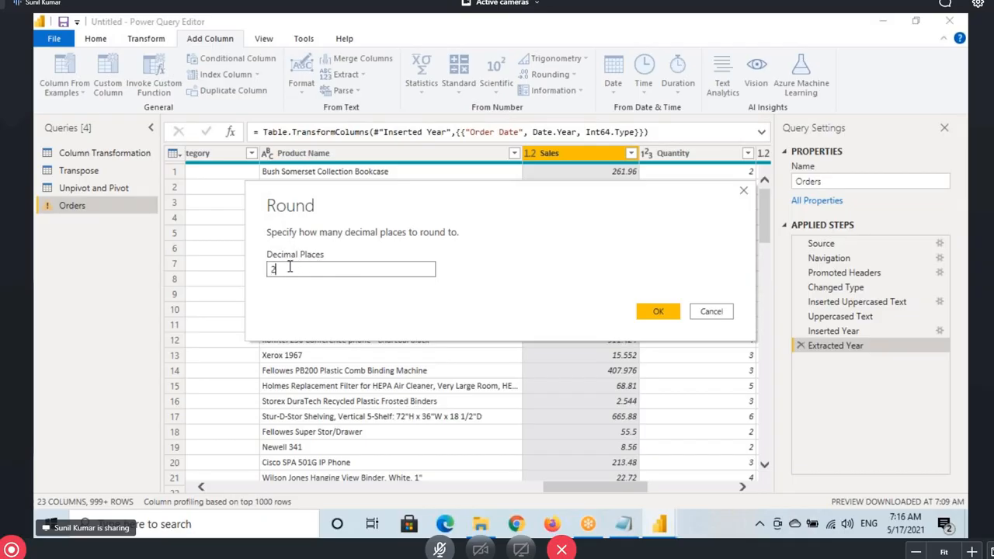
{"action": "type", "text": "0"}
{"action": "left_click", "coordinate": [660, 313]}
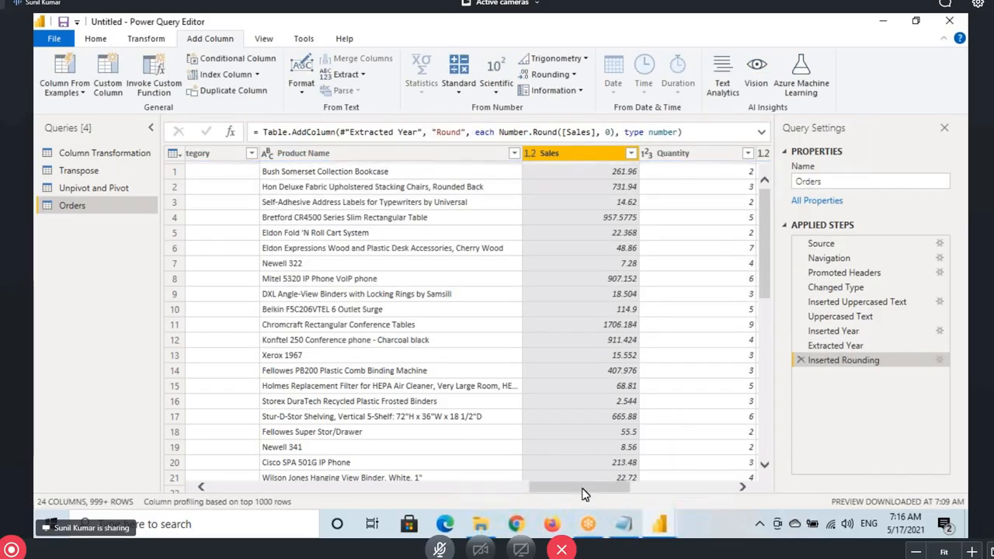
{"action": "left_click_drag", "start_coordinate": [584, 494], "coordinate": [687, 489]}
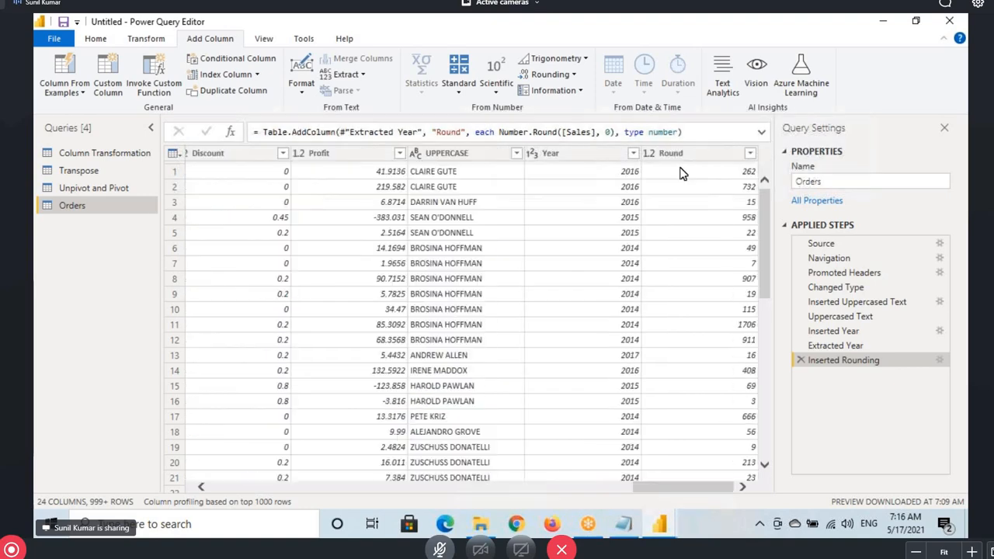
{"action": "left_click", "coordinate": [691, 154]}
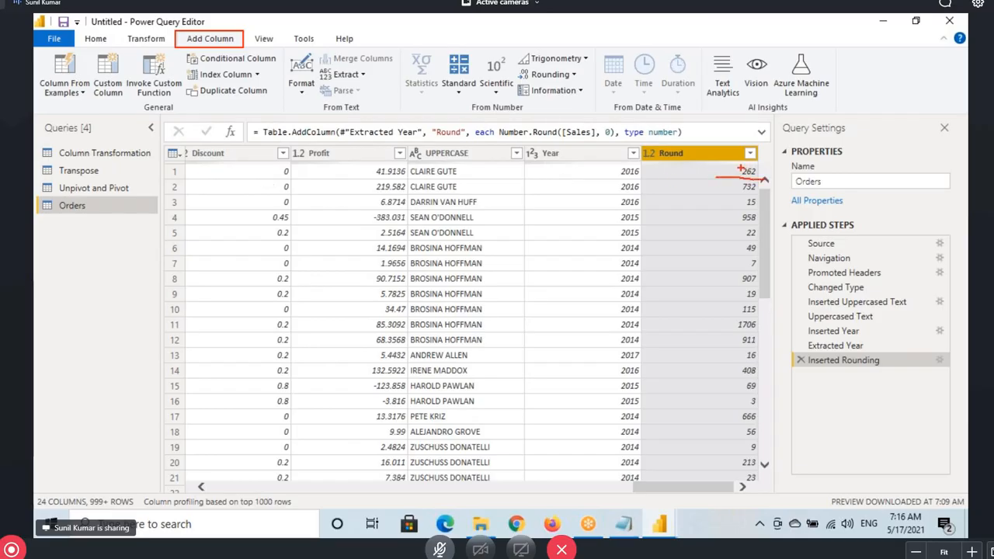
{"action": "left_click_drag", "start_coordinate": [662, 121], "coordinate": [688, 147]}
{"action": "key", "text": "Escape"}
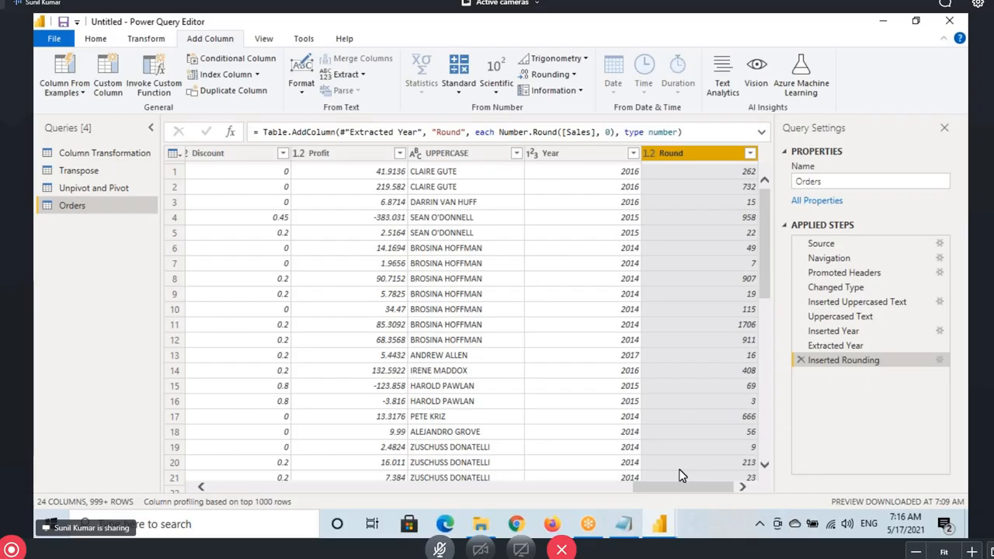
{"action": "left_click_drag", "start_coordinate": [680, 486], "coordinate": [610, 495]}
{"action": "left_click", "coordinate": [379, 153]}
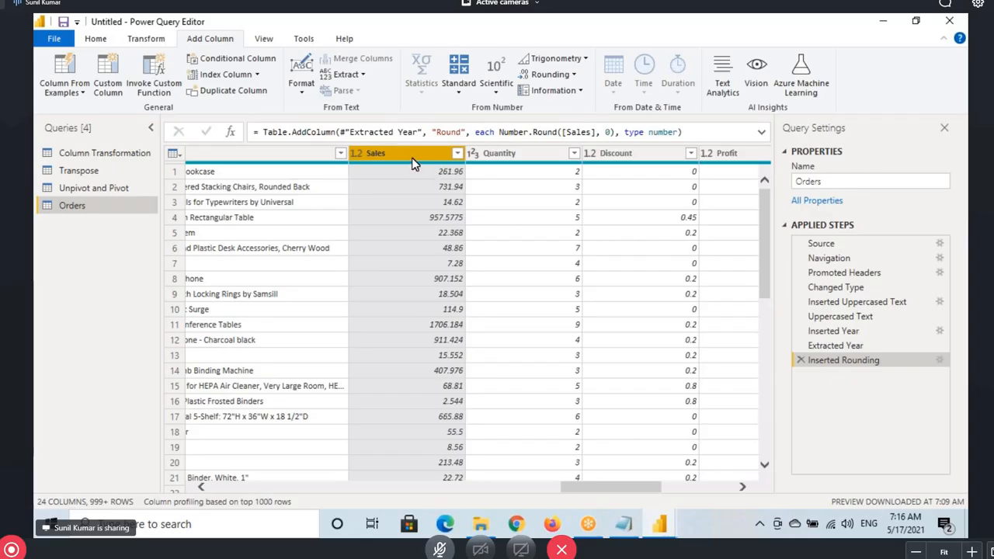
Round the Sales column in place to 0 decimal places via Transform > Rounding > Round
{"action": "left_click", "coordinate": [140, 40]}
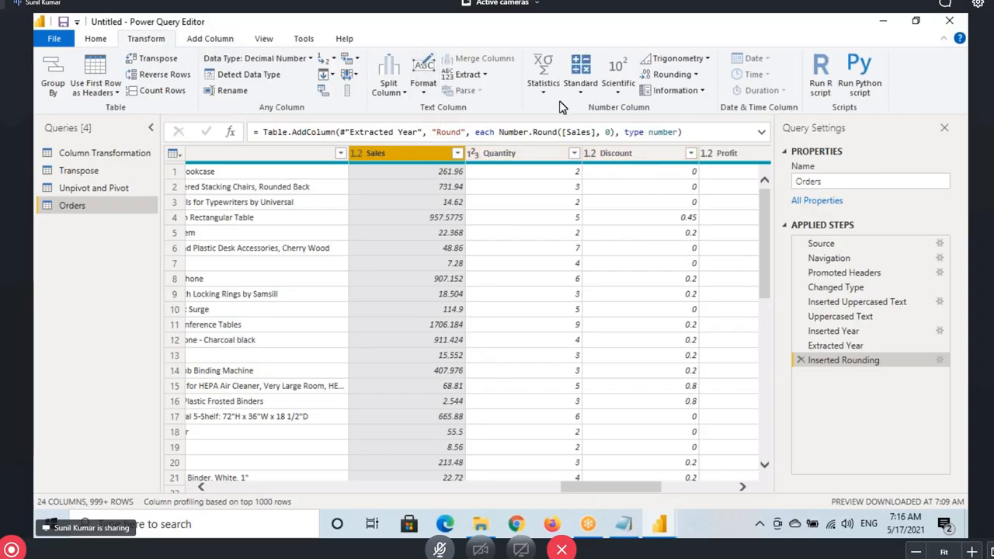
{"action": "left_click", "coordinate": [688, 75]}
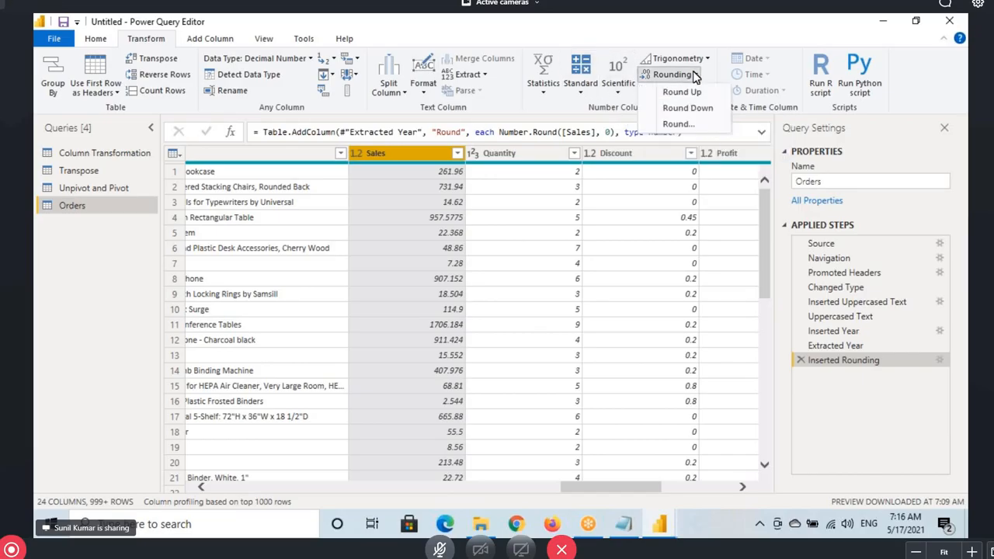
{"action": "left_click", "coordinate": [682, 125]}
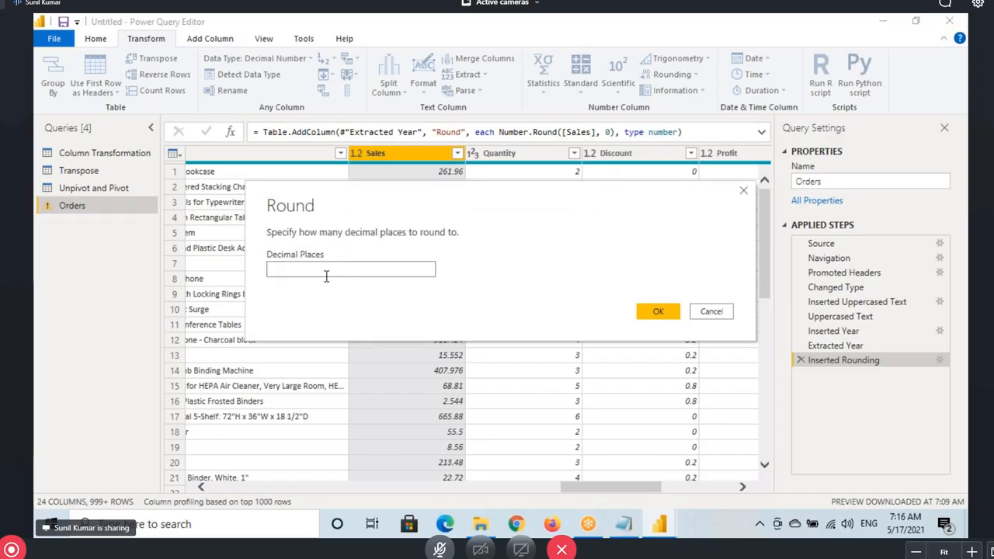
{"action": "type", "text": "0"}
{"action": "left_click", "coordinate": [658, 311]}
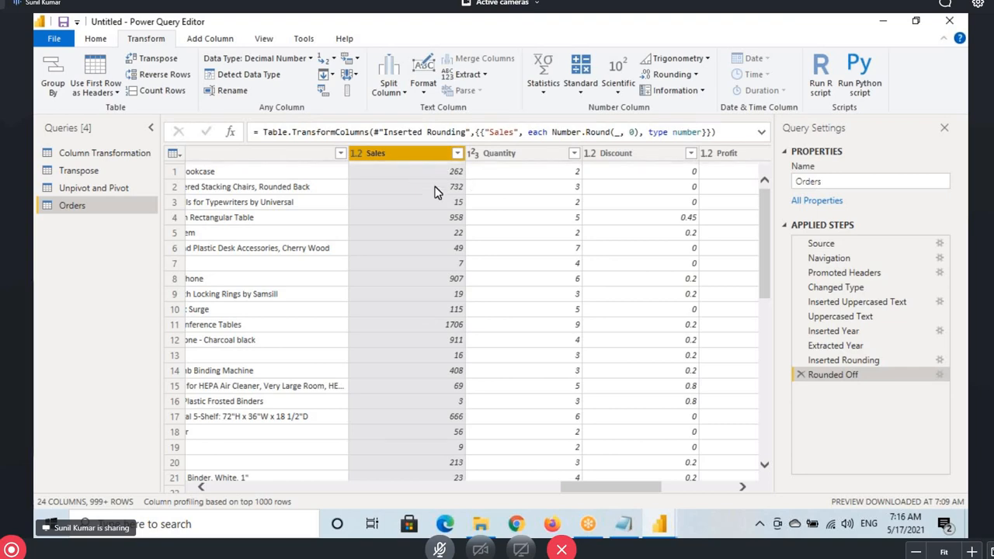
{"action": "scroll", "coordinate": [434, 191], "scroll_direction": "down", "scroll_amount": 10}
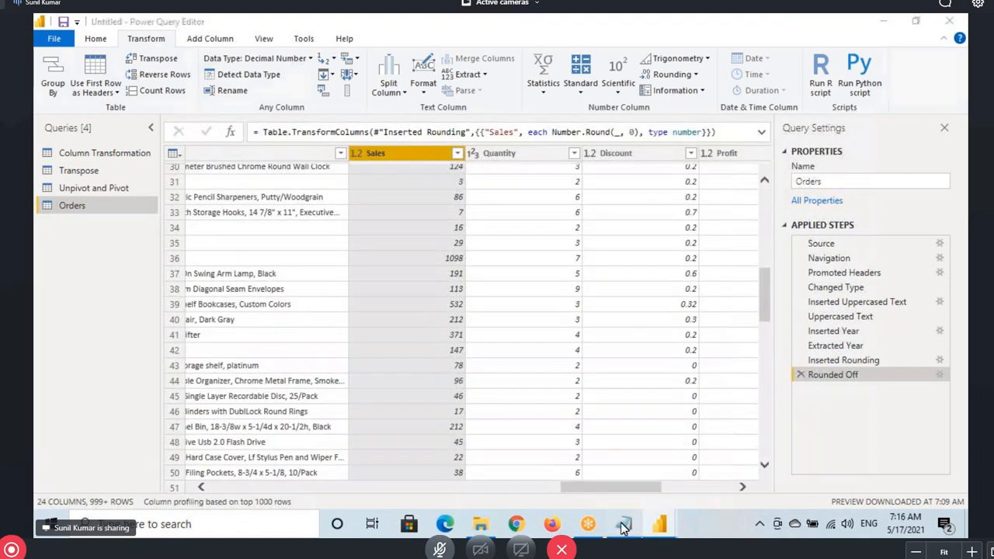
{"action": "key", "text": "alt+Tab"}
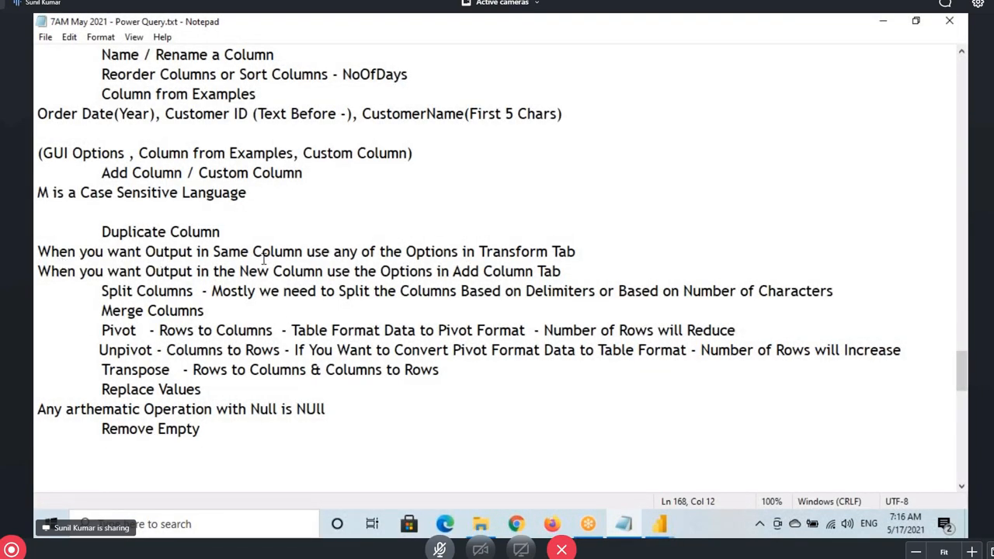
Check Power Query Editor briefly, then highlight 'Same Column' and 'Transform Tab' in the Notepad notes
{"action": "left_click", "coordinate": [658, 524]}
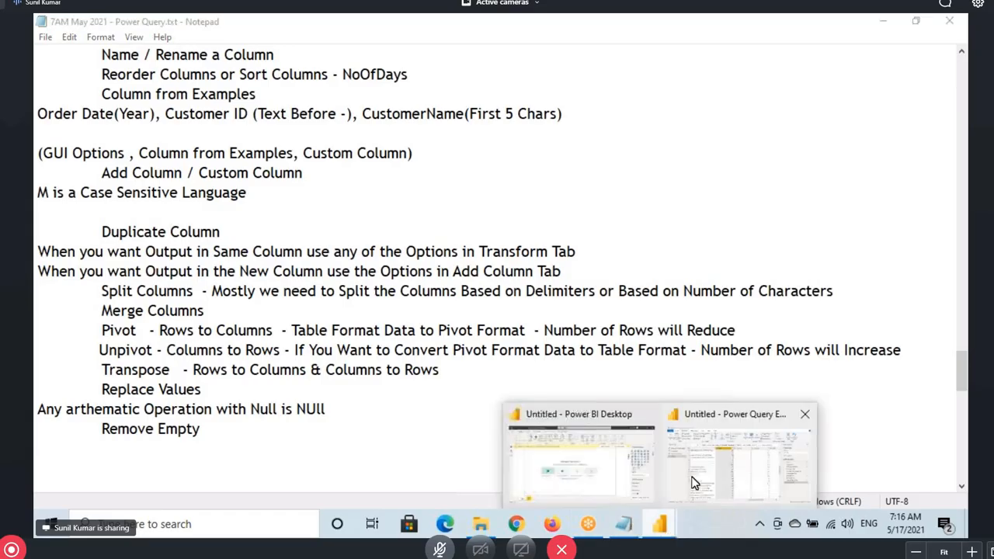
{"action": "left_click", "coordinate": [693, 482]}
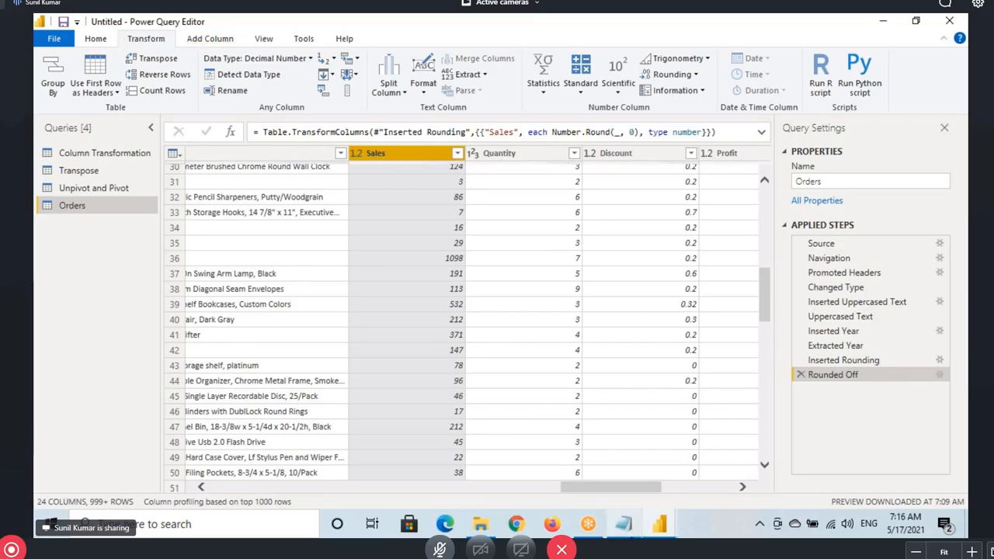
{"action": "left_click", "coordinate": [627, 532]}
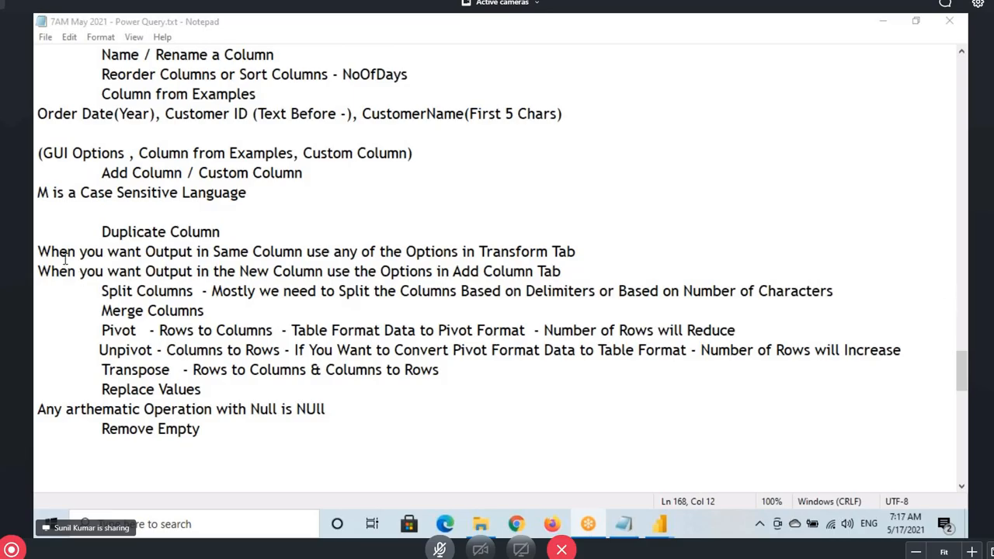
{"action": "left_click_drag", "start_coordinate": [63, 252], "coordinate": [303, 250]}
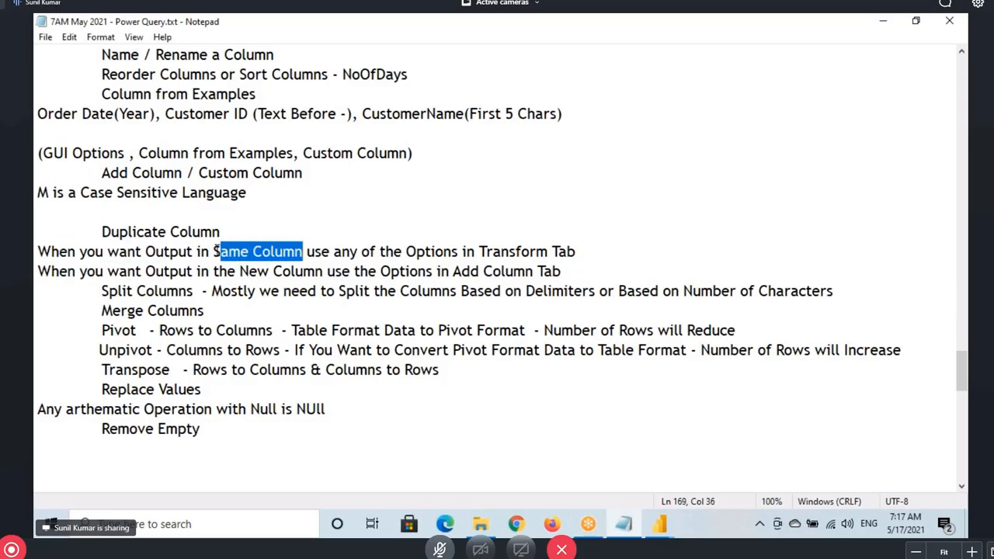
{"action": "left_click_drag", "start_coordinate": [213, 251], "coordinate": [584, 251]}
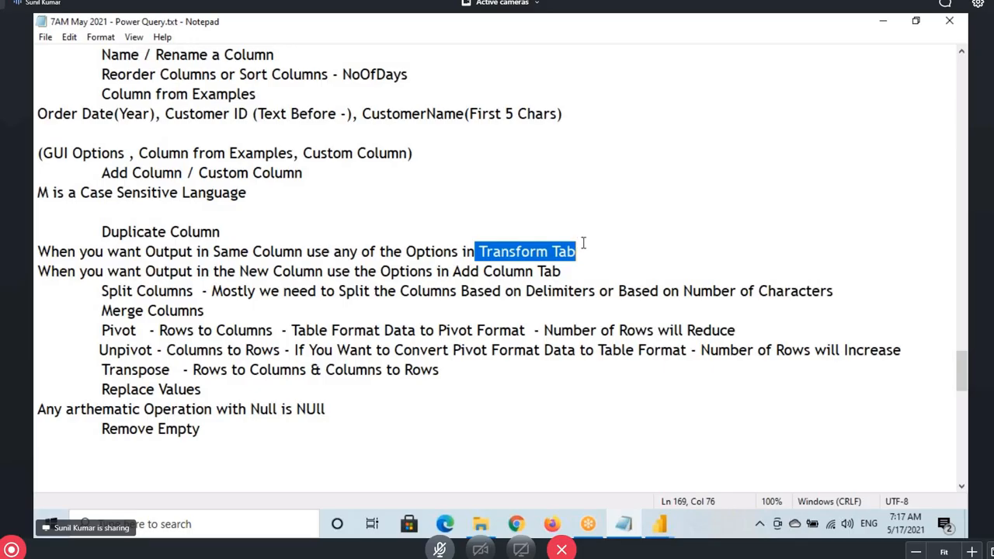
Highlight the New Column output line in the notes, then bring Power Query Editor back
{"action": "left_click_drag", "start_coordinate": [57, 271], "coordinate": [566, 273]}
{"action": "left_click", "coordinate": [257, 271]}
{"action": "left_click", "coordinate": [332, 271]}
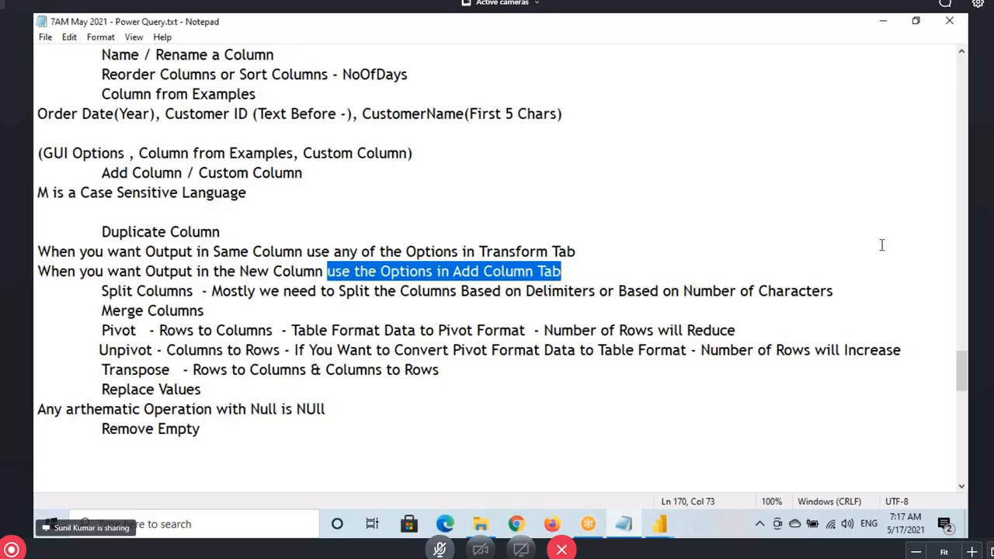
{"action": "left_click", "coordinate": [35, 254]}
{"action": "left_click", "coordinate": [656, 527]}
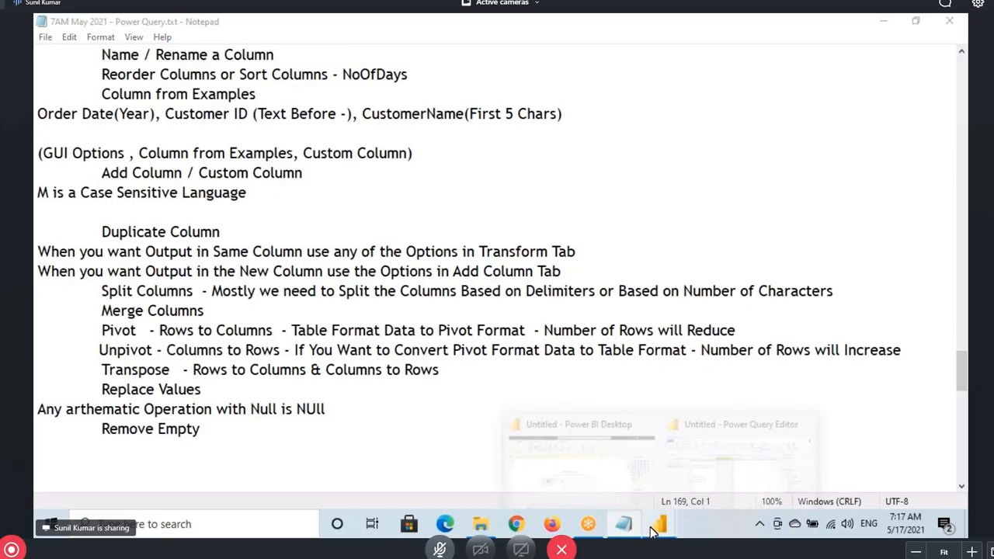
{"action": "left_click", "coordinate": [707, 477]}
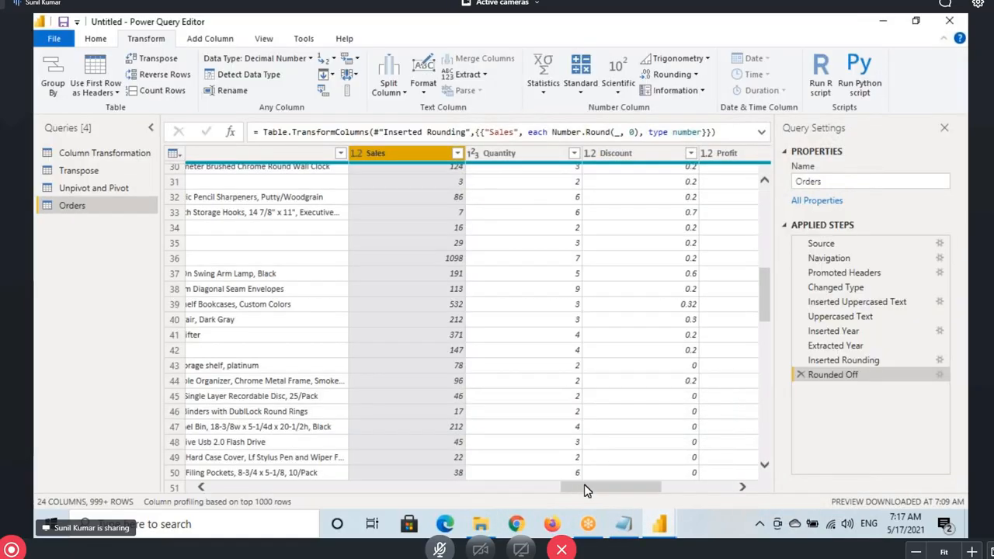
Open the Column Transformation query and select its Shipping Address column
{"action": "left_click_drag", "start_coordinate": [587, 486], "coordinate": [571, 486]}
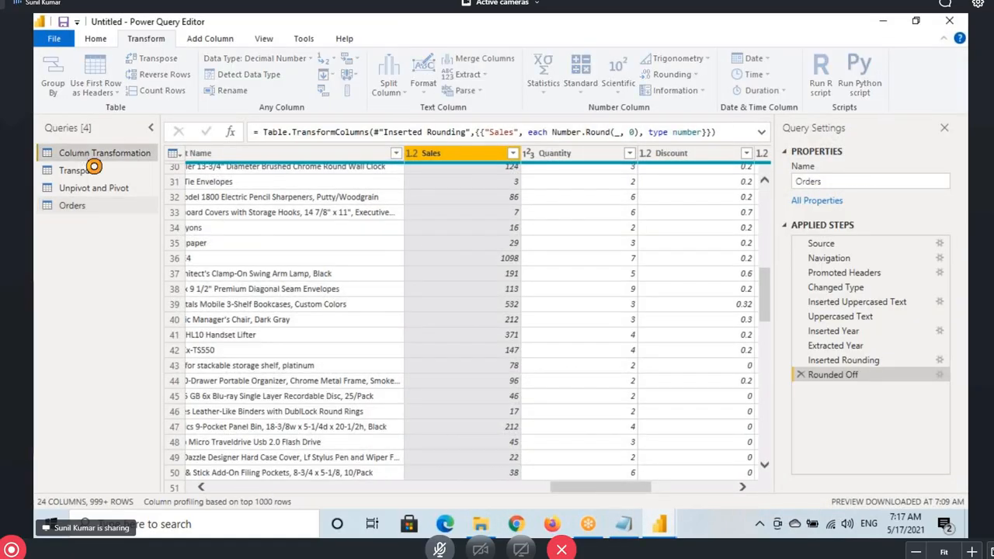
{"action": "left_click", "coordinate": [89, 154]}
{"action": "left_click", "coordinate": [566, 179]}
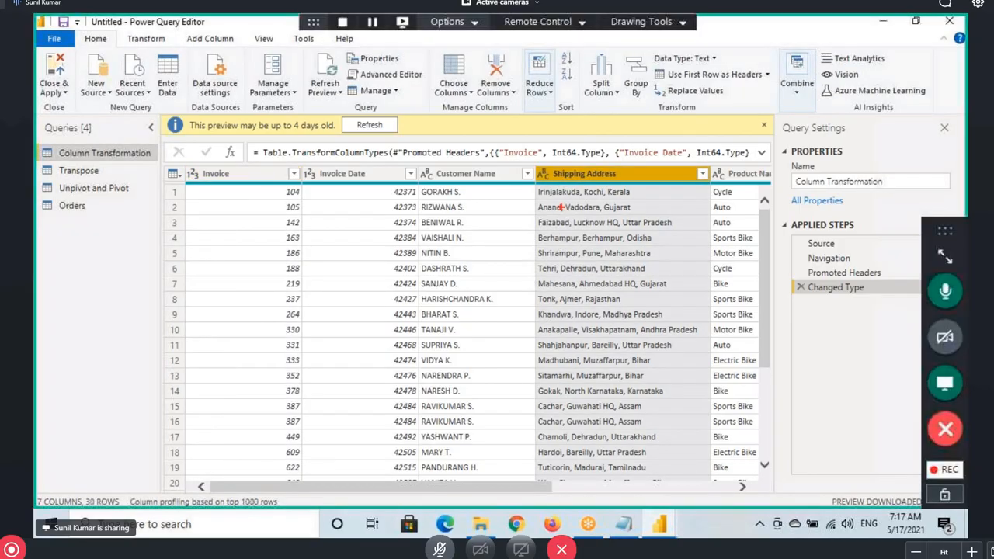
{"action": "left_click_drag", "start_coordinate": [533, 183], "coordinate": [648, 202]}
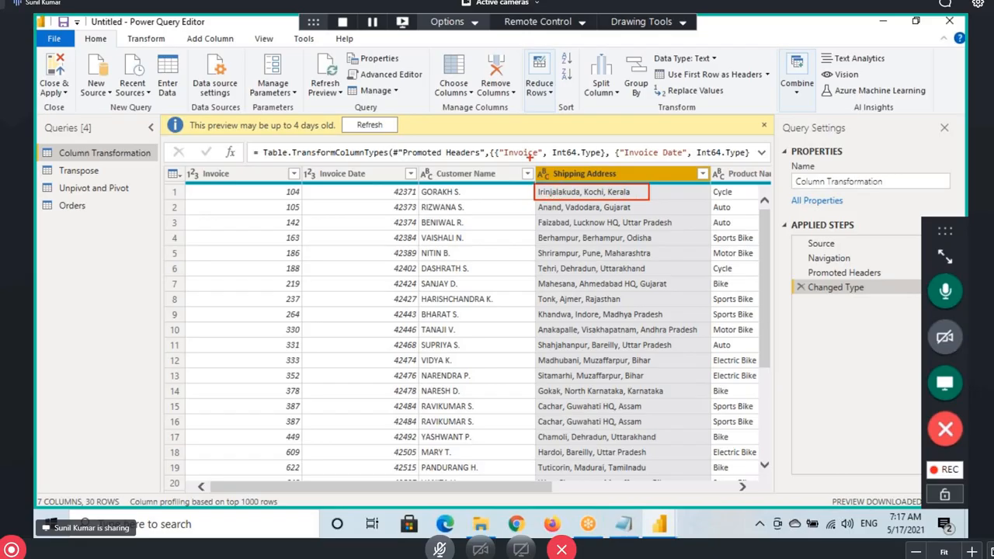
{"action": "left_click_drag", "start_coordinate": [545, 178], "coordinate": [509, 143]}
{"action": "mouse_move", "coordinate": [600, 121]}
{"action": "left_mouse_down"}
{"action": "mouse_move", "coordinate": [591, 138]}
{"action": "mouse_move", "coordinate": [606, 142]}
{"action": "mouse_move", "coordinate": [647, 143]}
{"action": "mouse_move", "coordinate": [658, 127]}
{"action": "left_mouse_up"}
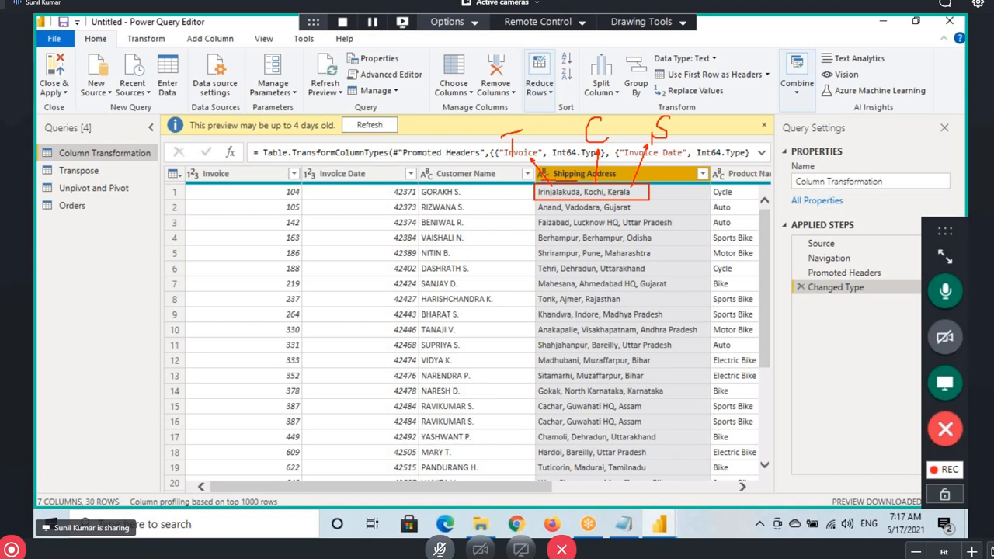
{"action": "left_click_drag", "start_coordinate": [540, 161], "coordinate": [596, 162]}
{"action": "mouse_move", "coordinate": [660, 172]}
{"action": "left_mouse_down"}
{"action": "mouse_move", "coordinate": [694, 121]}
{"action": "mouse_move", "coordinate": [731, 99]}
{"action": "mouse_move", "coordinate": [792, 153]}
{"action": "left_mouse_up"}
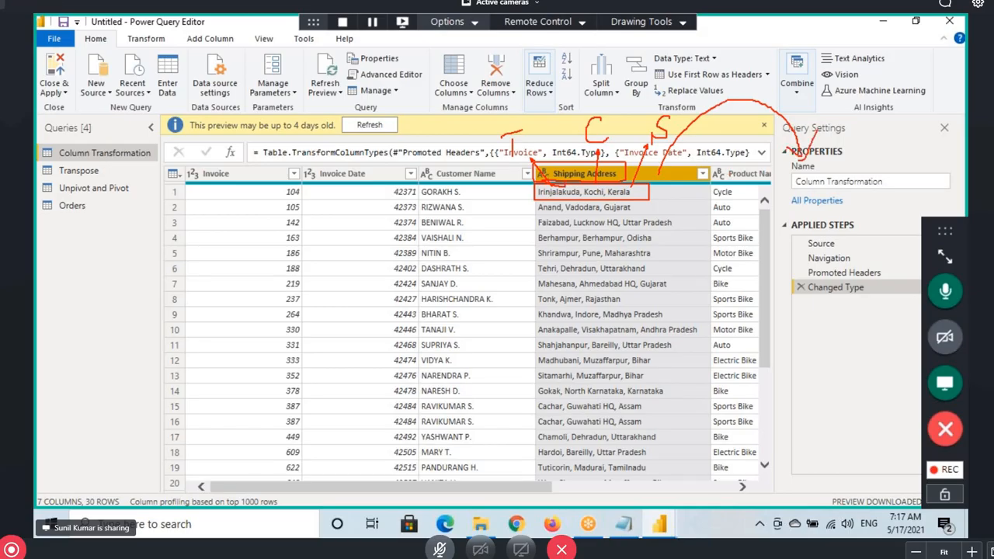
{"action": "left_click_drag", "start_coordinate": [558, 187], "coordinate": [629, 190]}
Point across the Shipping Address values and neighbouring column headers in the data preview
{"action": "mouse_move", "coordinate": [809, 129]}
{"action": "left_mouse_down"}
{"action": "mouse_move", "coordinate": [798, 158]}
{"action": "mouse_move", "coordinate": [812, 379]}
{"action": "left_mouse_up"}
{"action": "left_click_drag", "start_coordinate": [846, 177], "coordinate": [843, 190]}
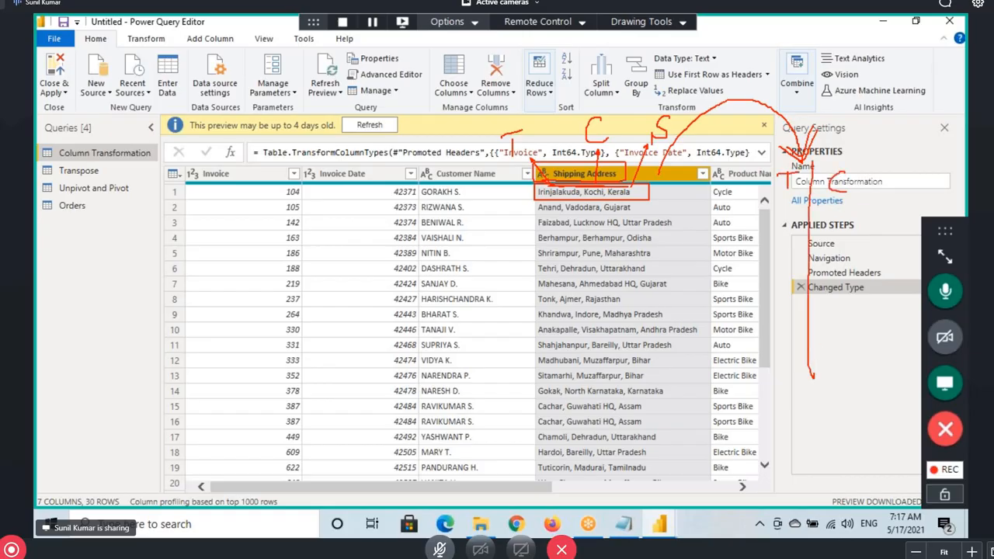
{"action": "left_click_drag", "start_coordinate": [856, 151], "coordinate": [871, 382]}
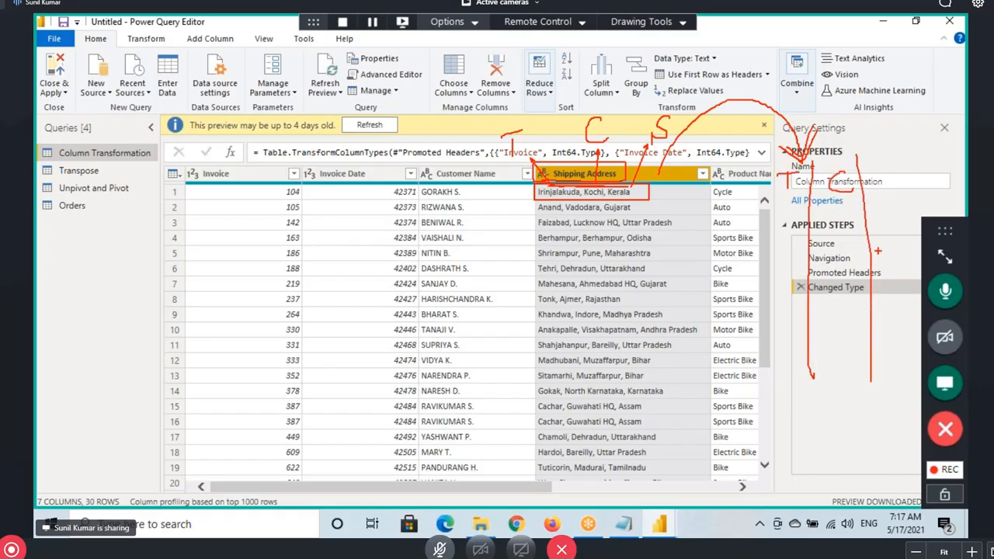
{"action": "left_click_drag", "start_coordinate": [895, 169], "coordinate": [884, 188]}
{"action": "left_click_drag", "start_coordinate": [778, 200], "coordinate": [900, 202]}
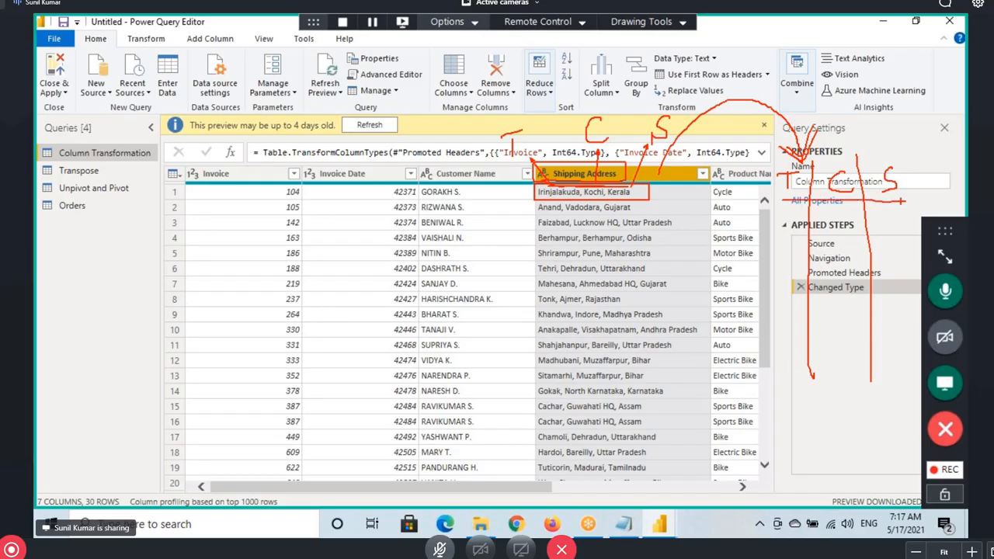
{"action": "left_click_drag", "start_coordinate": [445, 215], "coordinate": [533, 177]}
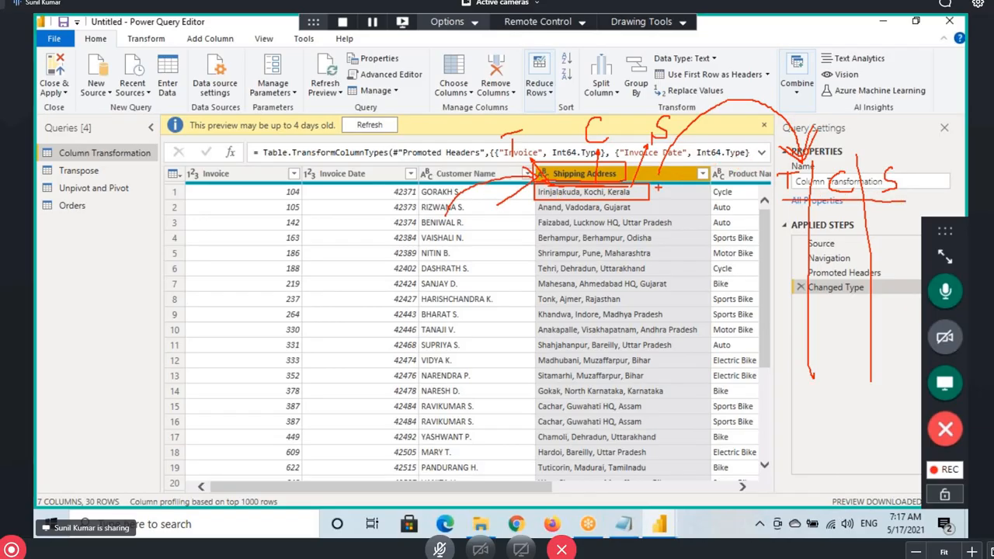
{"action": "mouse_move", "coordinate": [657, 187]}
{"action": "left_mouse_down"}
{"action": "mouse_move", "coordinate": [681, 111]}
{"action": "mouse_move", "coordinate": [800, 109]}
{"action": "mouse_move", "coordinate": [831, 166]}
{"action": "left_mouse_up"}
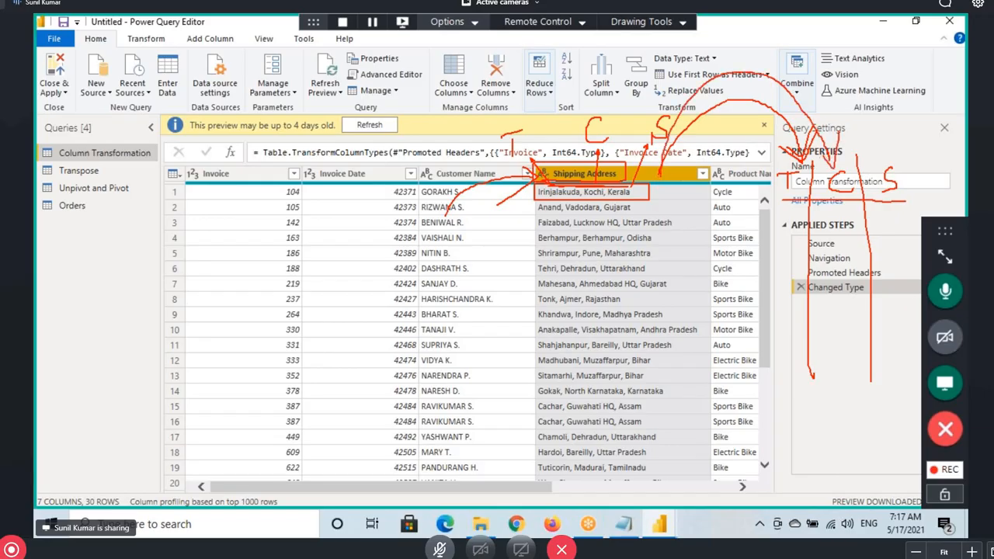
{"action": "mouse_move", "coordinate": [663, 173]}
{"action": "left_mouse_down"}
{"action": "mouse_move", "coordinate": [795, 39]}
{"action": "mouse_move", "coordinate": [857, 70]}
{"action": "mouse_move", "coordinate": [881, 166]}
{"action": "left_mouse_up"}
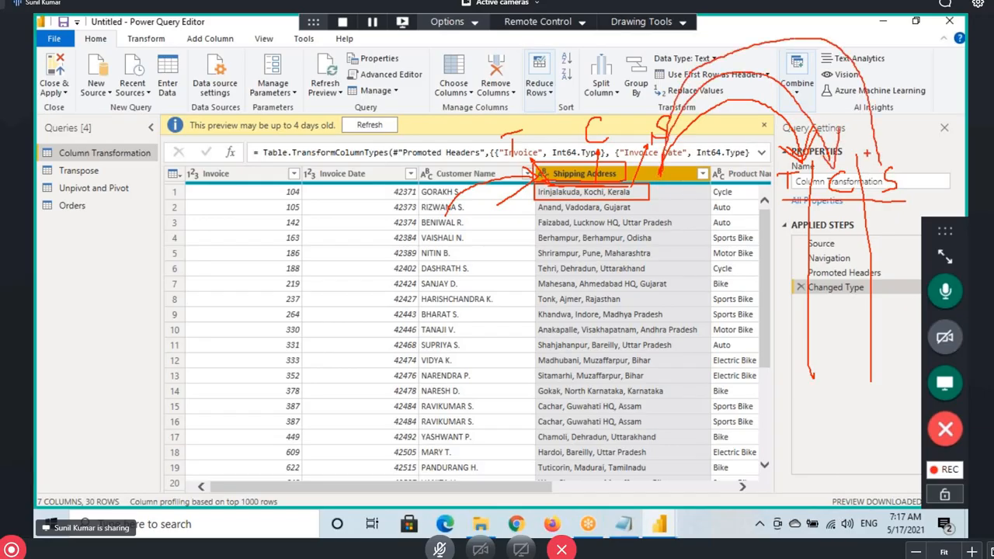
{"action": "left_click_drag", "start_coordinate": [891, 129], "coordinate": [880, 166]}
{"action": "left_click_drag", "start_coordinate": [578, 223], "coordinate": [582, 258]}
{"action": "mouse_move", "coordinate": [894, 162]}
{"action": "left_mouse_down"}
{"action": "mouse_move", "coordinate": [824, 166]}
{"action": "mouse_move", "coordinate": [860, 198]}
{"action": "mouse_move", "coordinate": [905, 189]}
{"action": "left_mouse_up"}
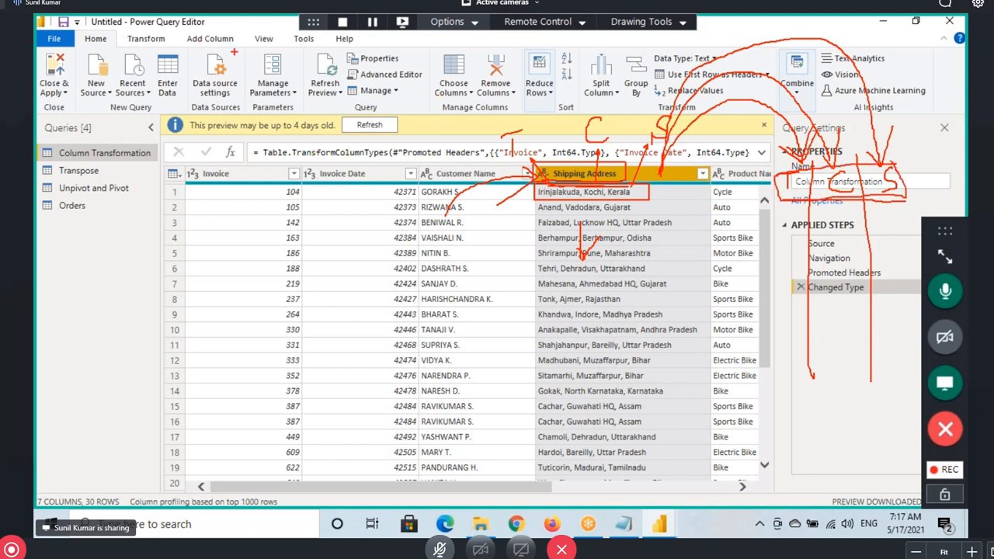
{"action": "mouse_move", "coordinate": [195, 46]}
{"action": "left_mouse_down"}
{"action": "mouse_move", "coordinate": [235, 45]}
{"action": "mouse_move", "coordinate": [185, 32]}
{"action": "mouse_move", "coordinate": [227, 80]}
{"action": "mouse_move", "coordinate": [240, 63]}
{"action": "left_mouse_up"}
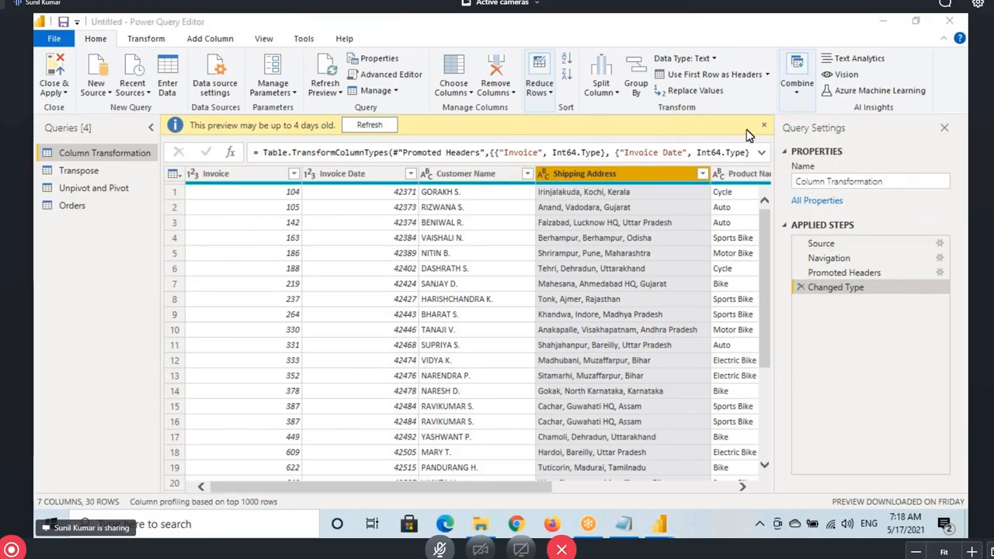
Switch the ribbon to Add Column and look over its column-adding commands
{"action": "left_click", "coordinate": [206, 39]}
{"action": "left_click", "coordinate": [208, 39]}
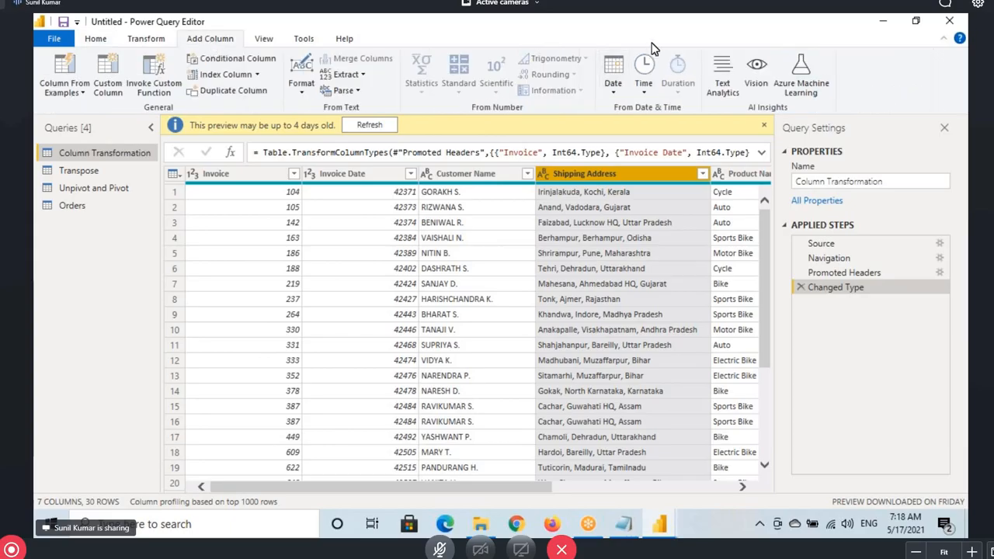
{"action": "left_click", "coordinate": [217, 43]}
{"action": "mouse_move", "coordinate": [283, 51]}
{"action": "left_mouse_down"}
{"action": "mouse_move", "coordinate": [429, 110]}
{"action": "mouse_move", "coordinate": [788, 123]}
{"action": "mouse_move", "coordinate": [826, 113]}
{"action": "left_mouse_up"}
{"action": "left_click_drag", "start_coordinate": [181, 31], "coordinate": [244, 45]}
{"action": "mouse_move", "coordinate": [368, 69]}
{"action": "left_mouse_down"}
{"action": "mouse_move", "coordinate": [346, 77]}
{"action": "mouse_move", "coordinate": [341, 94]}
{"action": "mouse_move", "coordinate": [379, 102]}
{"action": "mouse_move", "coordinate": [378, 84]}
{"action": "left_mouse_up"}
{"action": "key", "text": "Escape"}
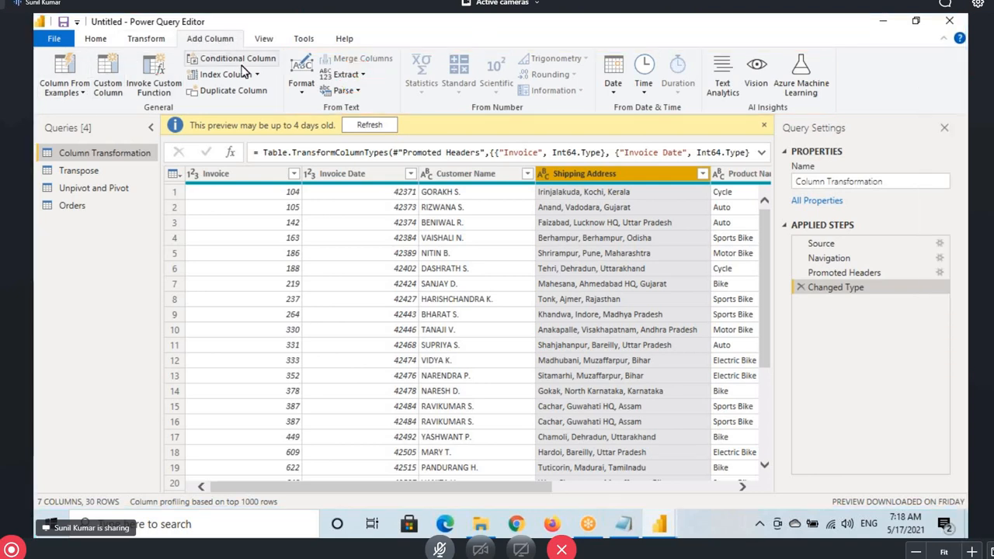
{"action": "mouse_move", "coordinate": [561, 165]}
{"action": "left_mouse_down"}
{"action": "mouse_move", "coordinate": [722, 99]}
{"action": "mouse_move", "coordinate": [775, 172]}
{"action": "left_mouse_up"}
{"action": "left_click_drag", "start_coordinate": [790, 106], "coordinate": [774, 173]}
{"action": "left_click_drag", "start_coordinate": [179, 33], "coordinate": [245, 45]}
{"action": "mouse_move", "coordinate": [35, 49]}
{"action": "left_mouse_down"}
{"action": "mouse_move", "coordinate": [174, 92]}
{"action": "mouse_move", "coordinate": [476, 112]}
{"action": "mouse_move", "coordinate": [837, 115]}
{"action": "left_mouse_up"}
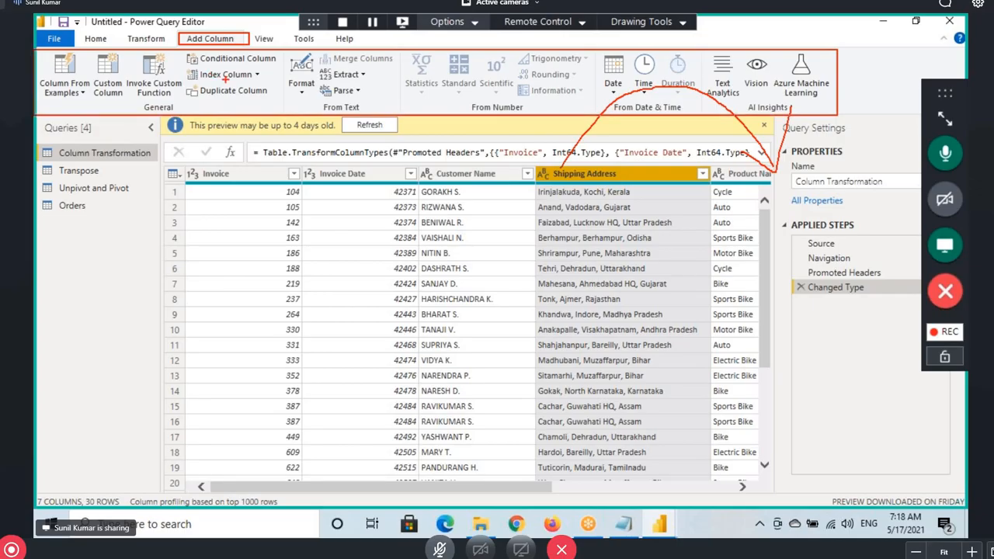
{"action": "mouse_move", "coordinate": [261, 74]}
{"action": "left_mouse_down"}
{"action": "mouse_move", "coordinate": [247, 100]}
{"action": "mouse_move", "coordinate": [268, 115]}
{"action": "mouse_move", "coordinate": [272, 80]}
{"action": "left_mouse_up"}
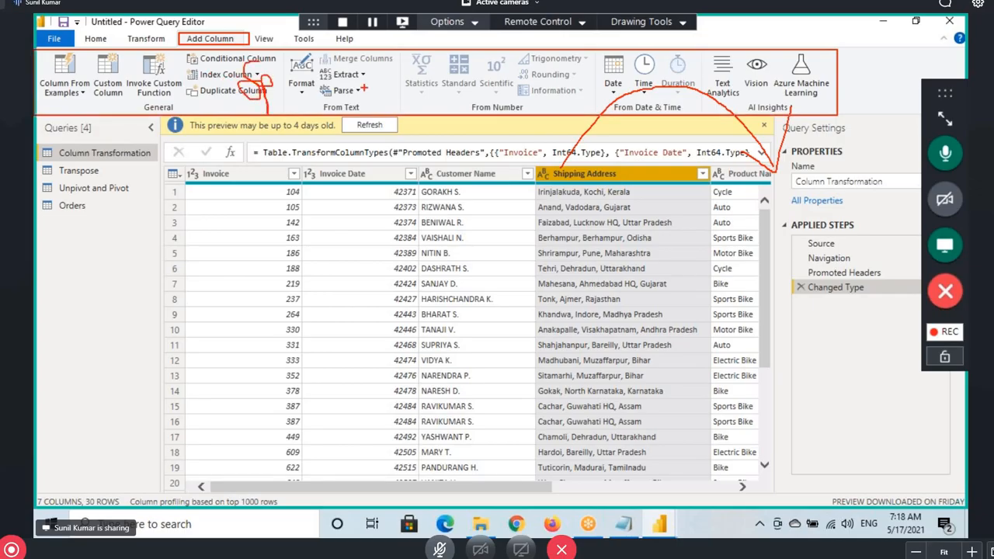
Show the Transform ribbon with Split Column, briefly revisit Add Column, then return to Transform
{"action": "left_click", "coordinate": [151, 39]}
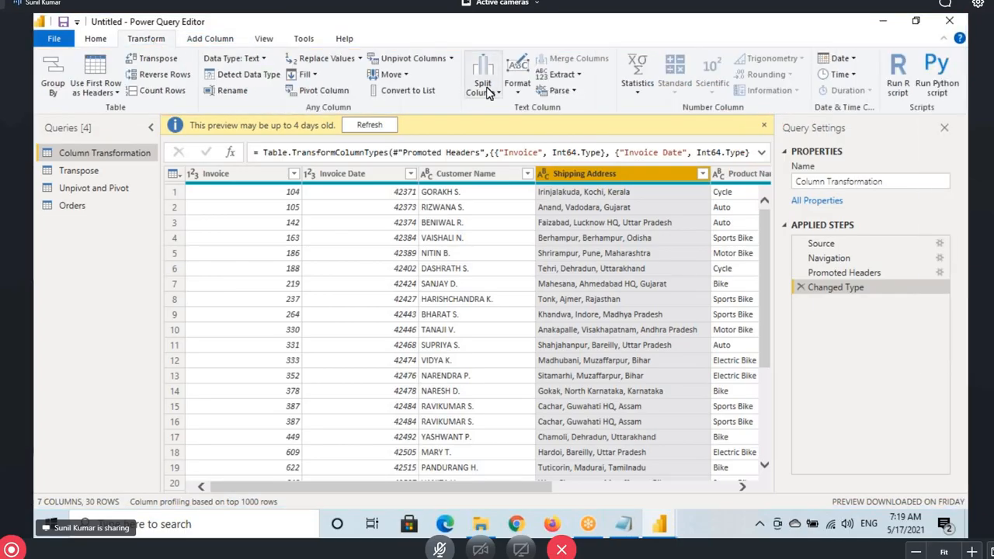
{"action": "left_click_drag", "start_coordinate": [466, 48], "coordinate": [505, 102]}
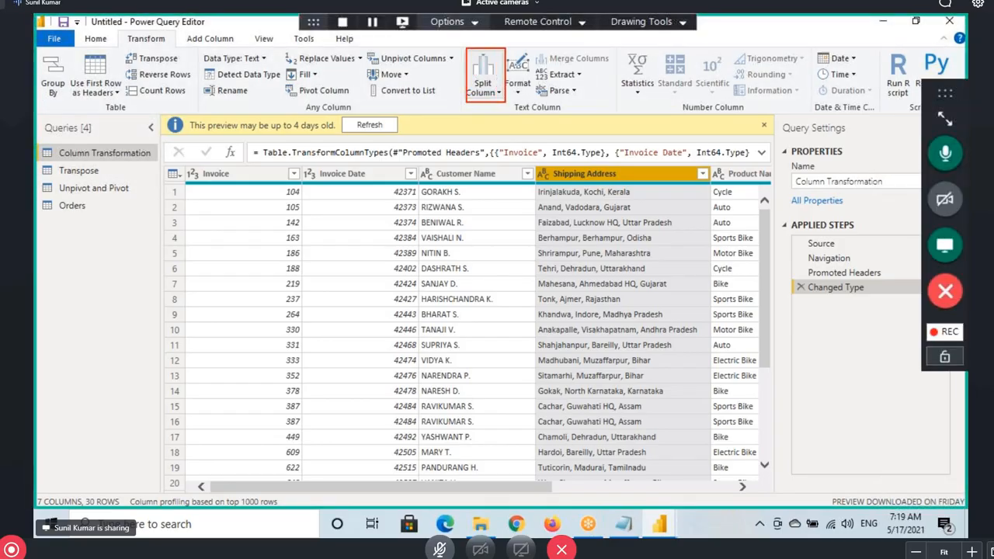
{"action": "left_click_drag", "start_coordinate": [479, 109], "coordinate": [486, 154]}
{"action": "left_click_drag", "start_coordinate": [547, 201], "coordinate": [599, 202]}
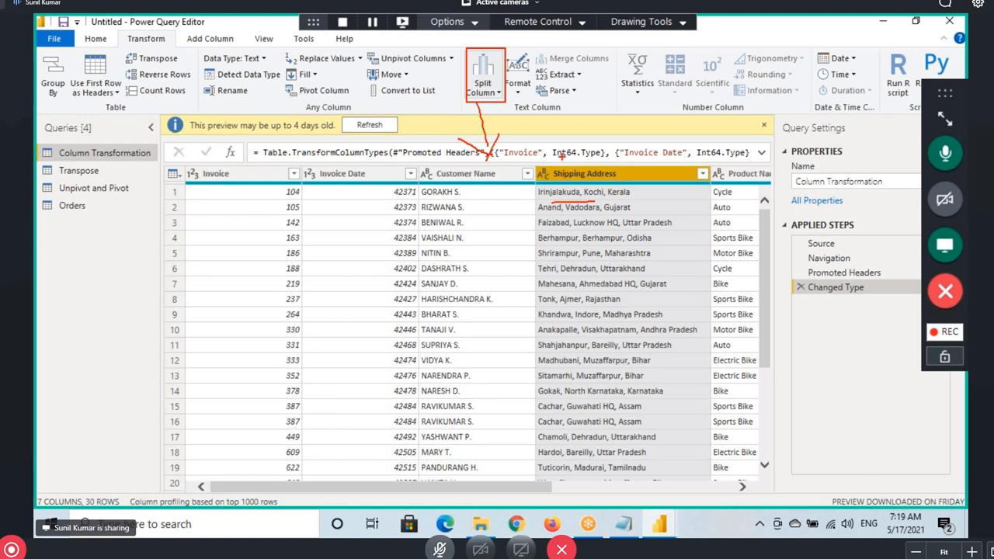
{"action": "mouse_move", "coordinate": [491, 53]}
{"action": "left_mouse_down"}
{"action": "mouse_move", "coordinate": [466, 93]}
{"action": "mouse_move", "coordinate": [504, 100]}
{"action": "mouse_move", "coordinate": [488, 50]}
{"action": "left_mouse_up"}
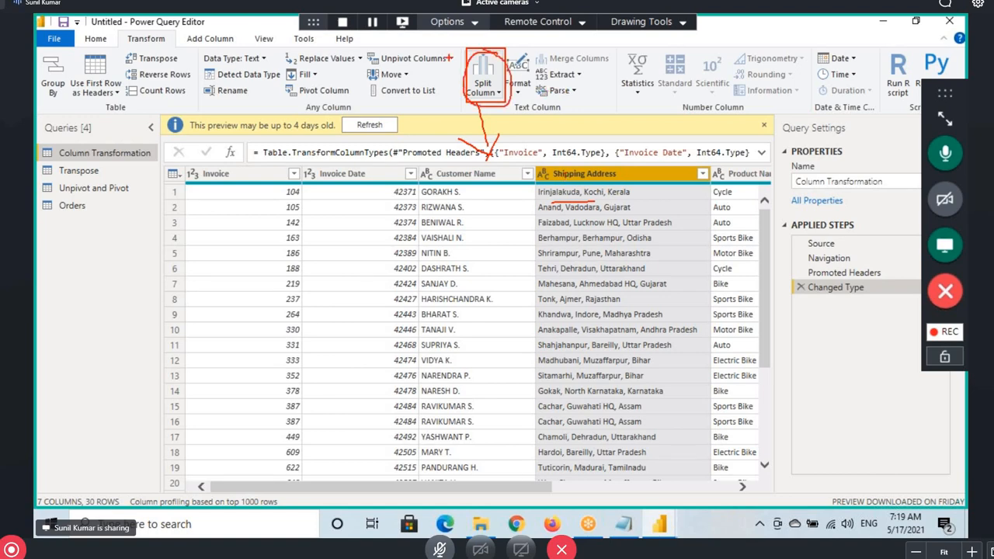
{"action": "left_click", "coordinate": [203, 39]}
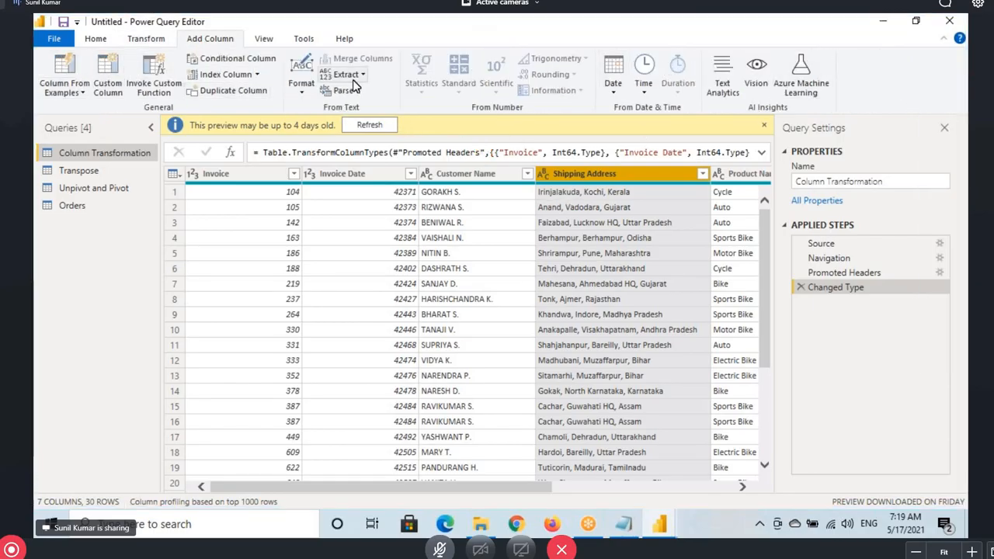
{"action": "left_click", "coordinate": [163, 38]}
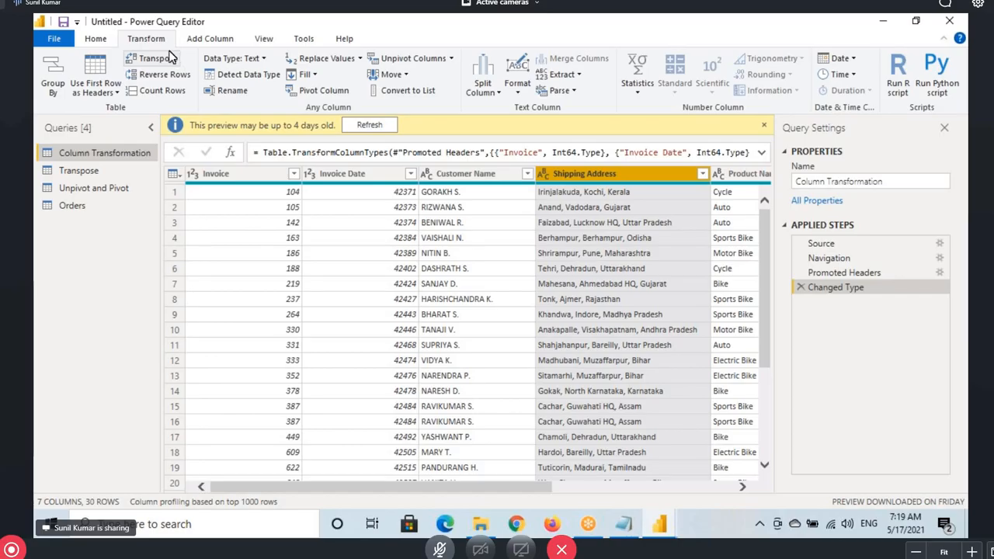
Open the Split Column dropdown, dismiss it, then reopen it to reach By Delimiter
{"action": "left_click", "coordinate": [485, 92]}
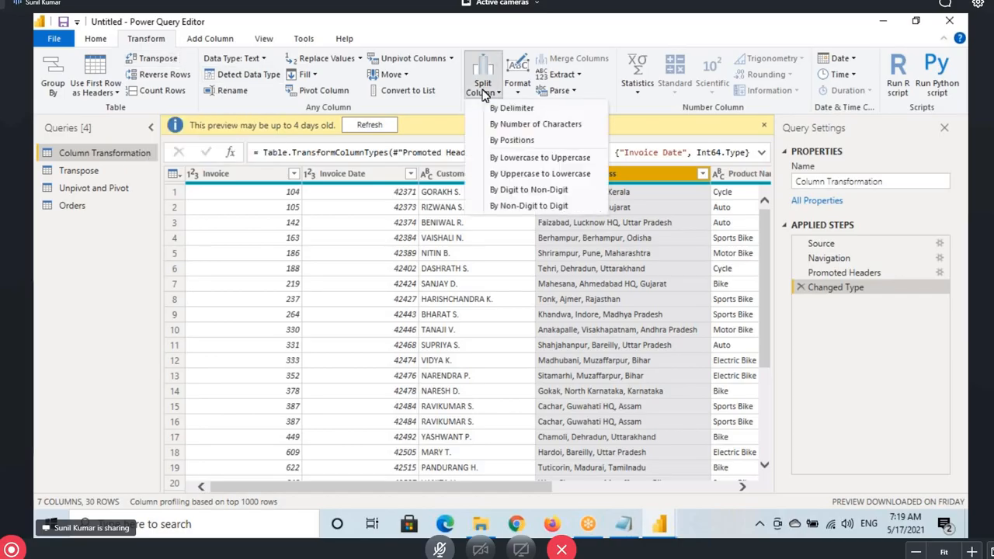
{"action": "left_click", "coordinate": [659, 173]}
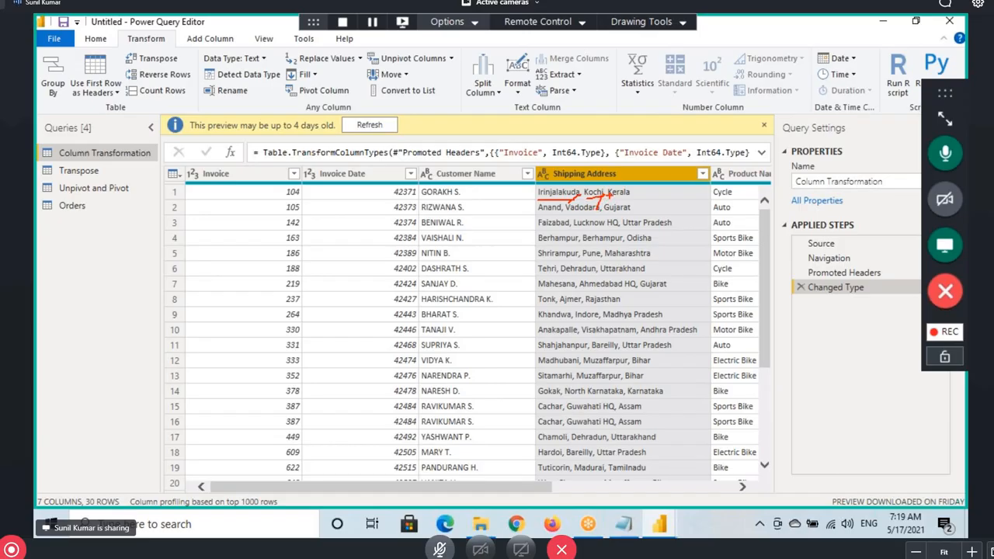
{"action": "left_click_drag", "start_coordinate": [608, 196], "coordinate": [643, 198]}
{"action": "left_click_drag", "start_coordinate": [573, 146], "coordinate": [584, 169]}
{"action": "key", "text": "Escape"}
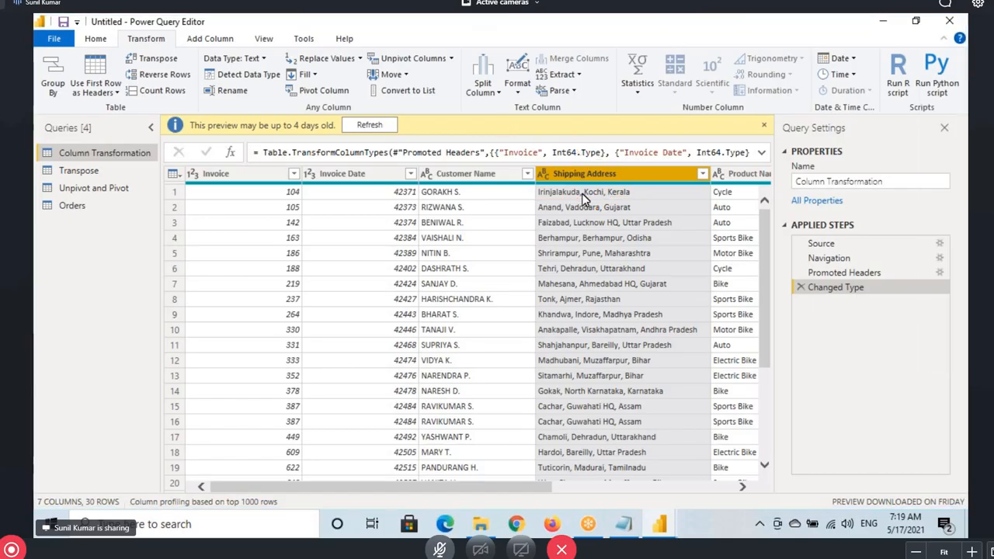
{"action": "left_click", "coordinate": [483, 86]}
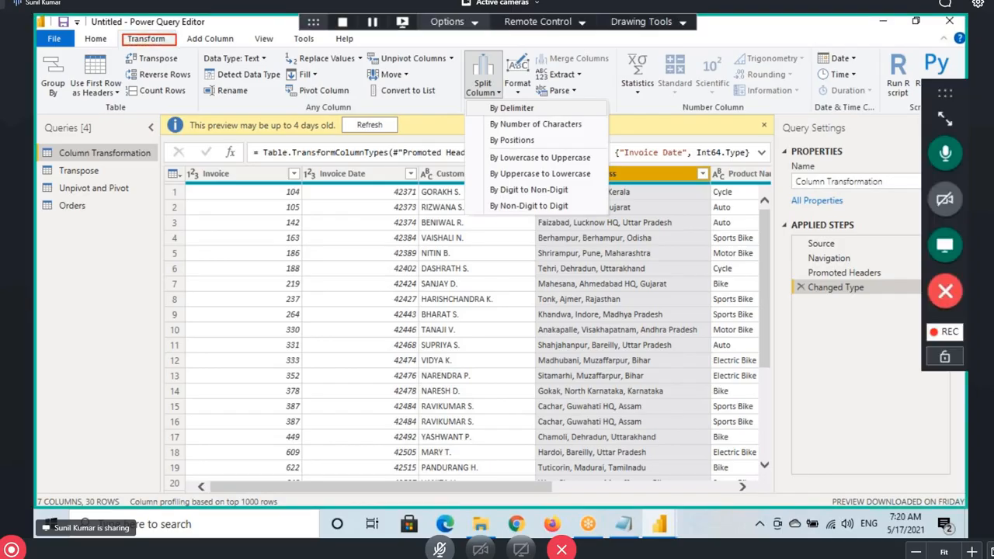
{"action": "left_click_drag", "start_coordinate": [485, 117], "coordinate": [511, 114]}
Open Split Column by Delimiter for Shipping Address and choose the Left-most comma option
{"action": "left_click", "coordinate": [512, 108]}
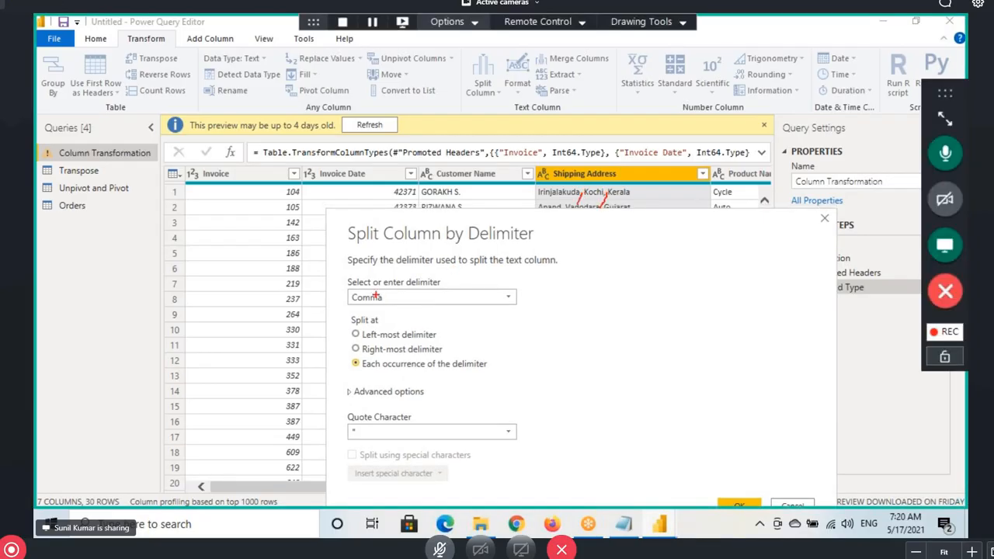
{"action": "left_click_drag", "start_coordinate": [350, 306], "coordinate": [420, 304]}
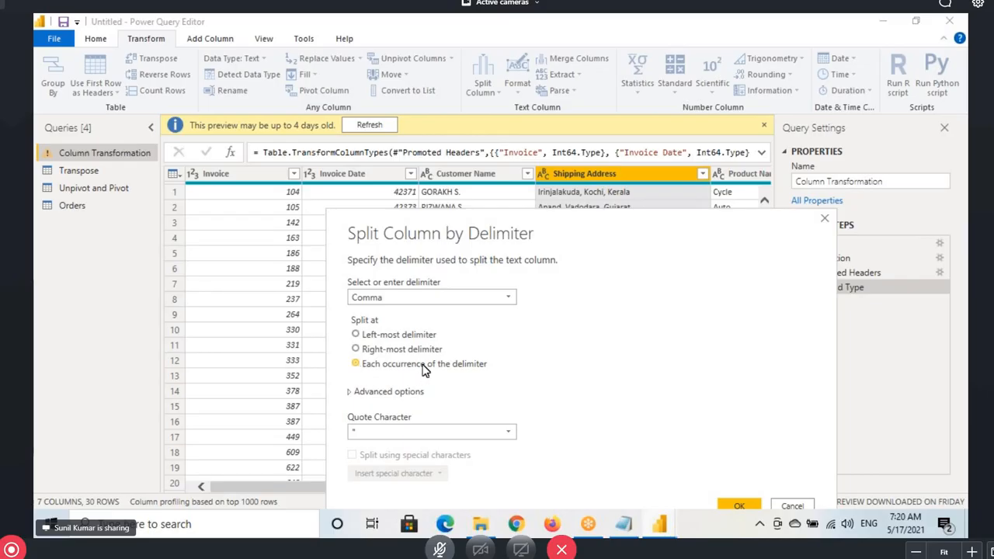
{"action": "left_click", "coordinate": [376, 339]}
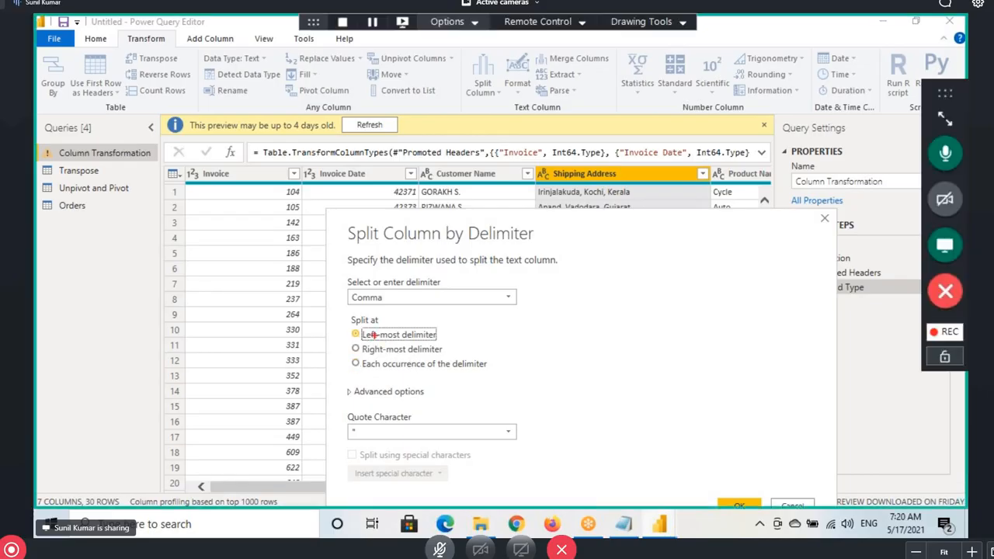
{"action": "left_click_drag", "start_coordinate": [353, 326], "coordinate": [441, 342]}
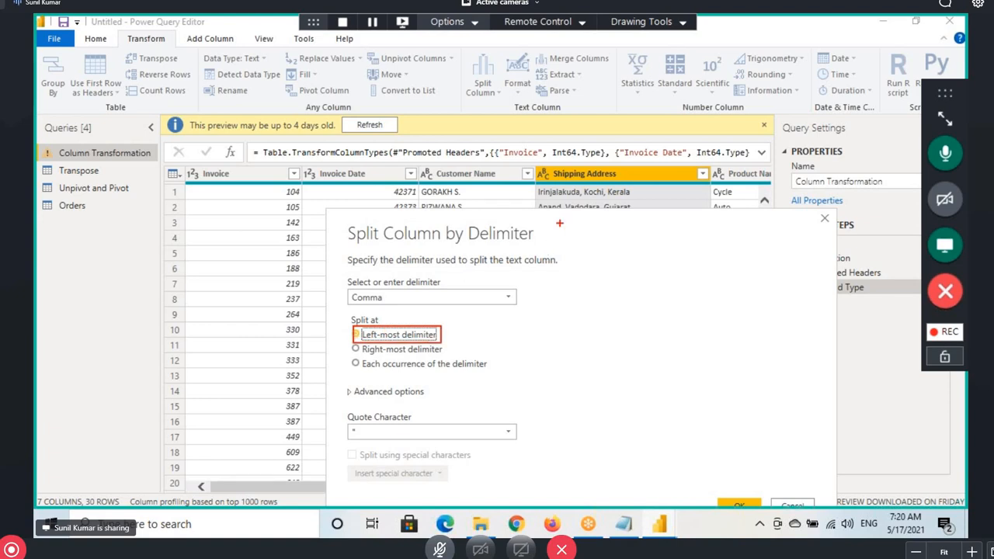
{"action": "left_click_drag", "start_coordinate": [495, 199], "coordinate": [527, 199]}
{"action": "mouse_move", "coordinate": [550, 181]}
{"action": "left_mouse_down"}
{"action": "mouse_move", "coordinate": [442, 187]}
{"action": "mouse_move", "coordinate": [452, 183]}
{"action": "left_mouse_up"}
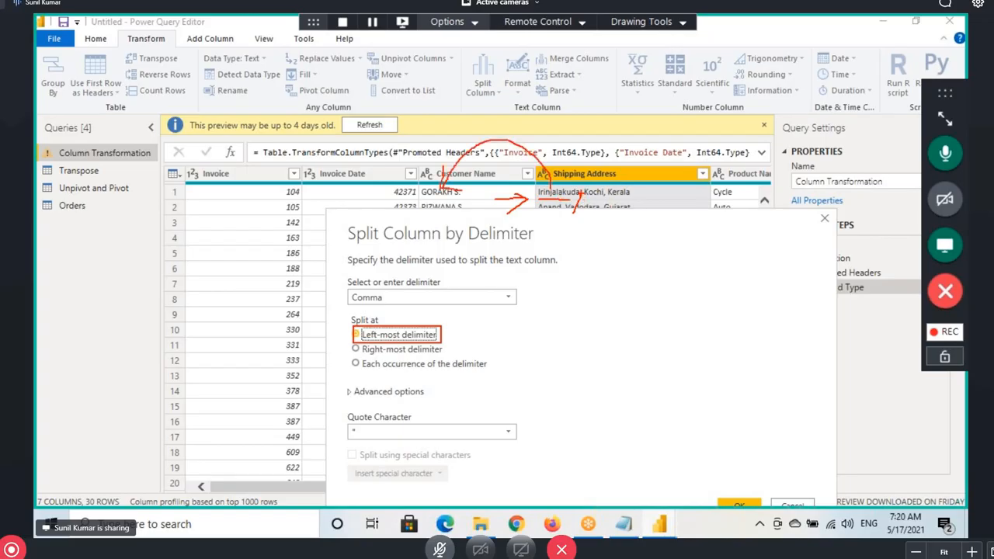
{"action": "mouse_move", "coordinate": [592, 201]}
{"action": "left_mouse_down"}
{"action": "mouse_move", "coordinate": [627, 200]}
{"action": "mouse_move", "coordinate": [694, 161]}
{"action": "left_mouse_up"}
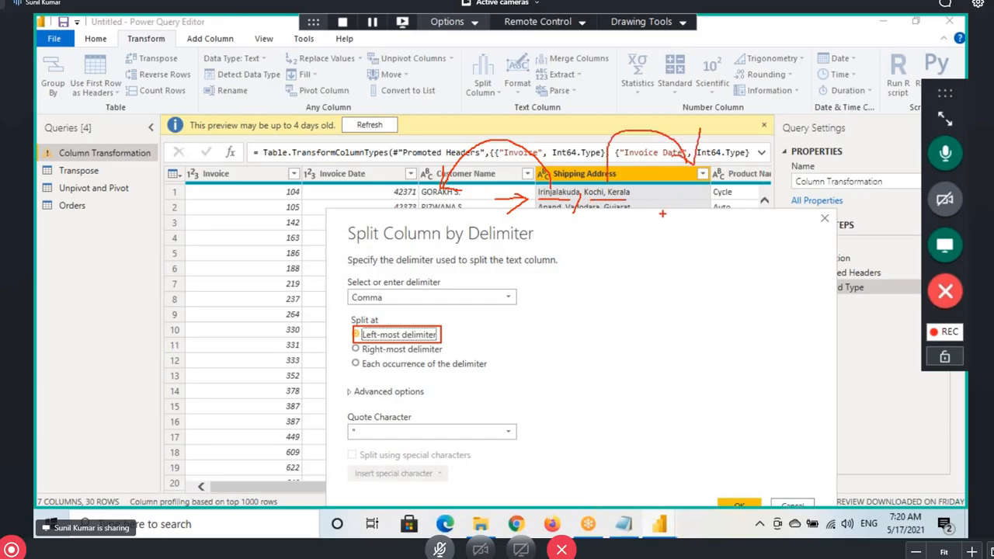
{"action": "left_click_drag", "start_coordinate": [351, 329], "coordinate": [444, 342]}
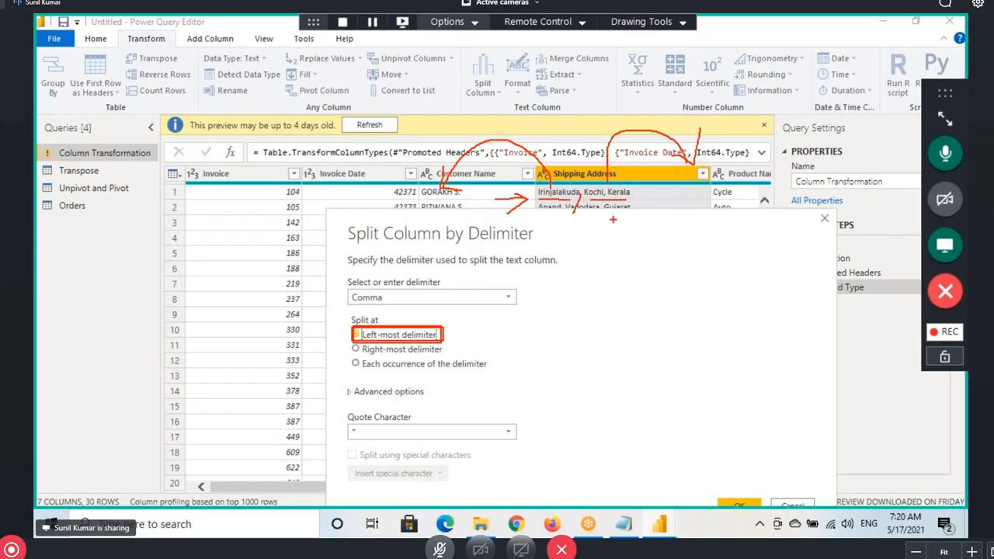
Try the Right-most delimiter option, then switch back to Left-most
{"action": "left_click", "coordinate": [359, 349]}
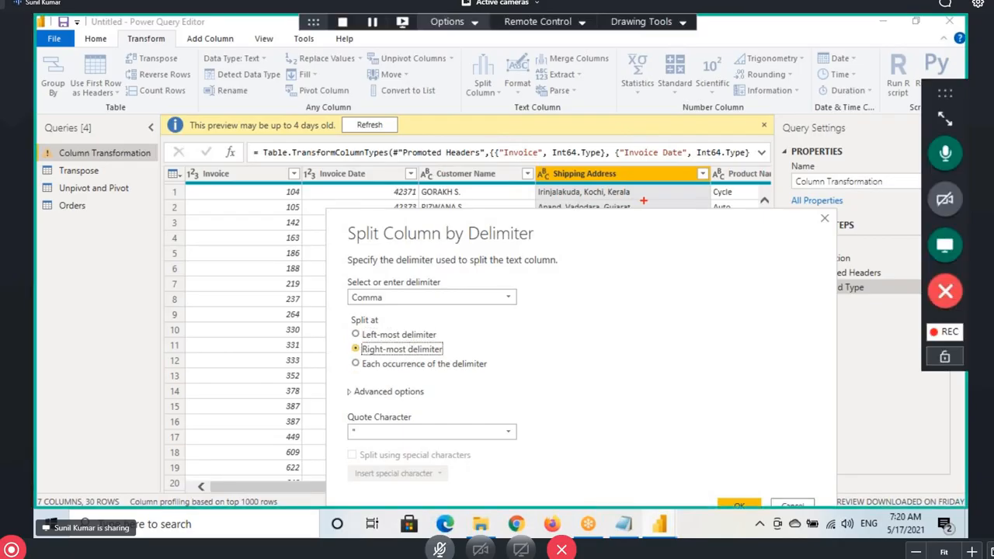
{"action": "mouse_move", "coordinate": [608, 201]}
{"action": "left_mouse_down"}
{"action": "mouse_move", "coordinate": [643, 201]}
{"action": "mouse_move", "coordinate": [607, 201]}
{"action": "left_mouse_up"}
{"action": "left_click_drag", "start_coordinate": [632, 187], "coordinate": [603, 198]}
{"action": "mouse_move", "coordinate": [537, 201]}
{"action": "left_mouse_down"}
{"action": "mouse_move", "coordinate": [589, 201]}
{"action": "mouse_move", "coordinate": [594, 180]}
{"action": "left_mouse_up"}
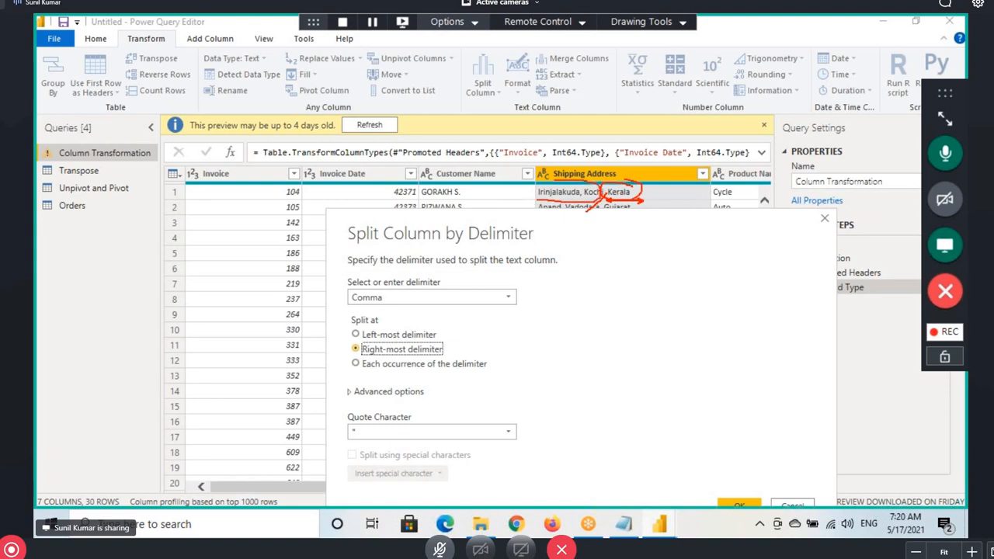
{"action": "left_click_drag", "start_coordinate": [537, 197], "coordinate": [567, 199]}
{"action": "left_click", "coordinate": [356, 334]}
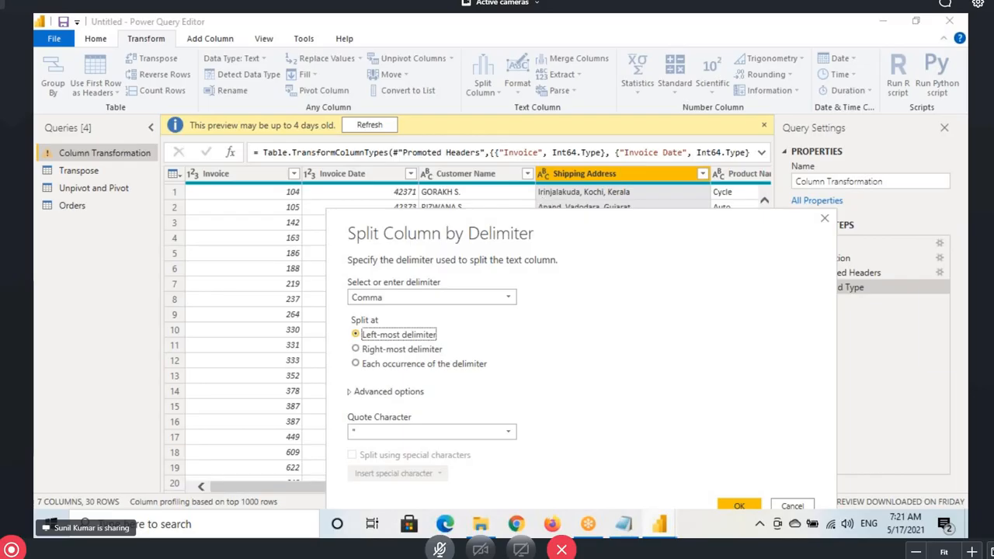
{"action": "mouse_move", "coordinate": [536, 187]}
{"action": "left_mouse_down"}
{"action": "mouse_move", "coordinate": [581, 203]}
{"action": "mouse_move", "coordinate": [641, 201]}
{"action": "left_mouse_up"}
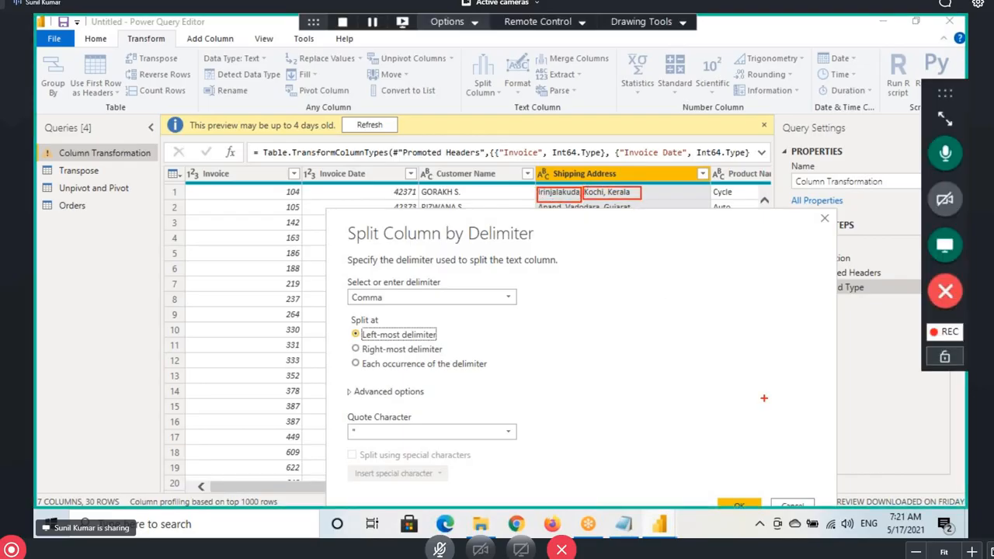
{"action": "left_click_drag", "start_coordinate": [681, 237], "coordinate": [673, 190]}
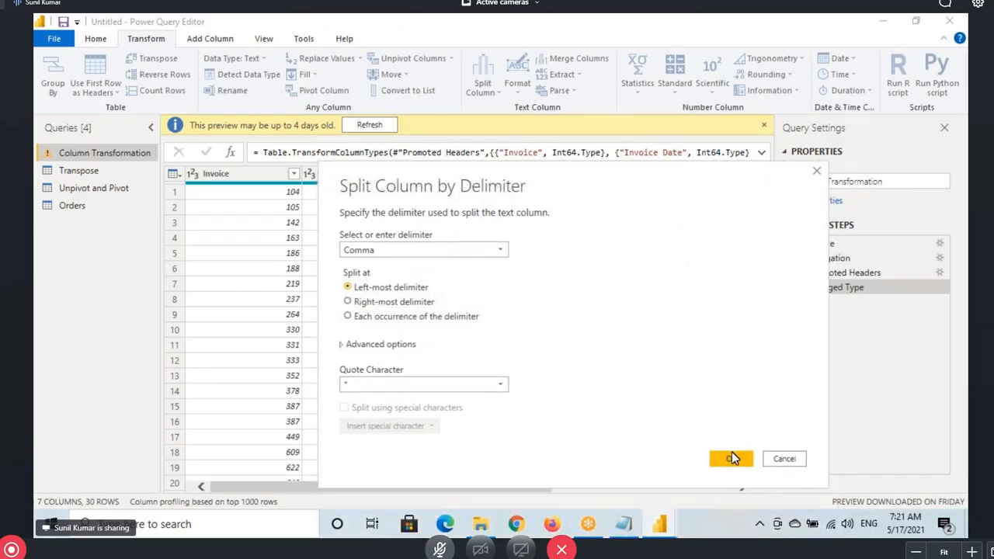
Apply the left-most comma split, then delete Changed Type1 and Split Column by Delimiter steps
{"action": "left_click", "coordinate": [731, 458]}
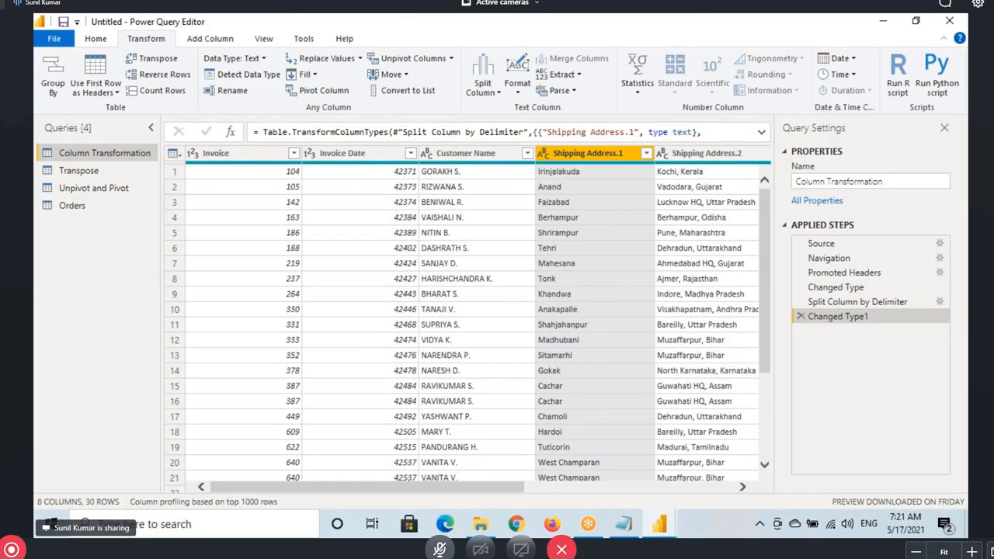
{"action": "left_click_drag", "start_coordinate": [538, 168], "coordinate": [648, 485]}
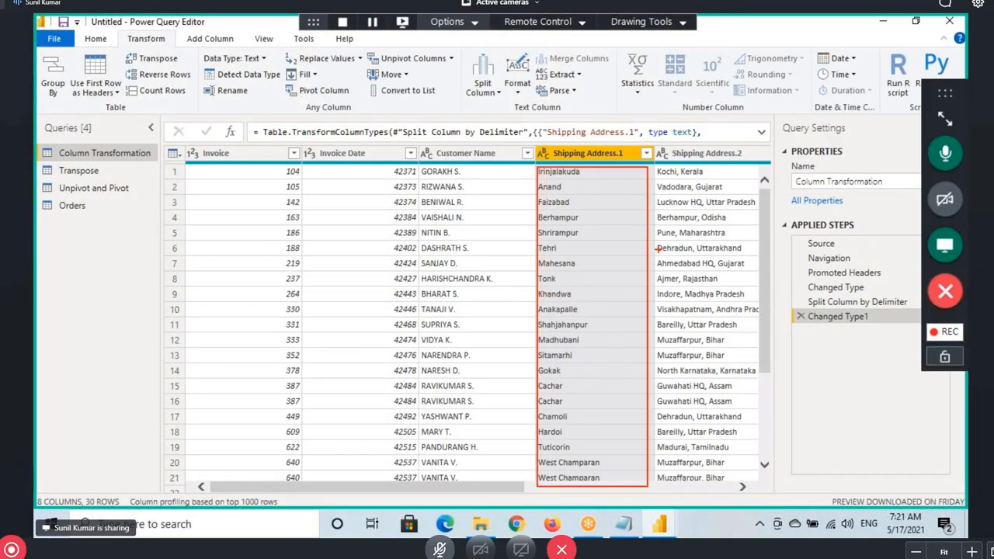
{"action": "mouse_move", "coordinate": [650, 164]}
{"action": "left_mouse_down"}
{"action": "mouse_move", "coordinate": [688, 214]}
{"action": "mouse_move", "coordinate": [765, 469]}
{"action": "left_mouse_up"}
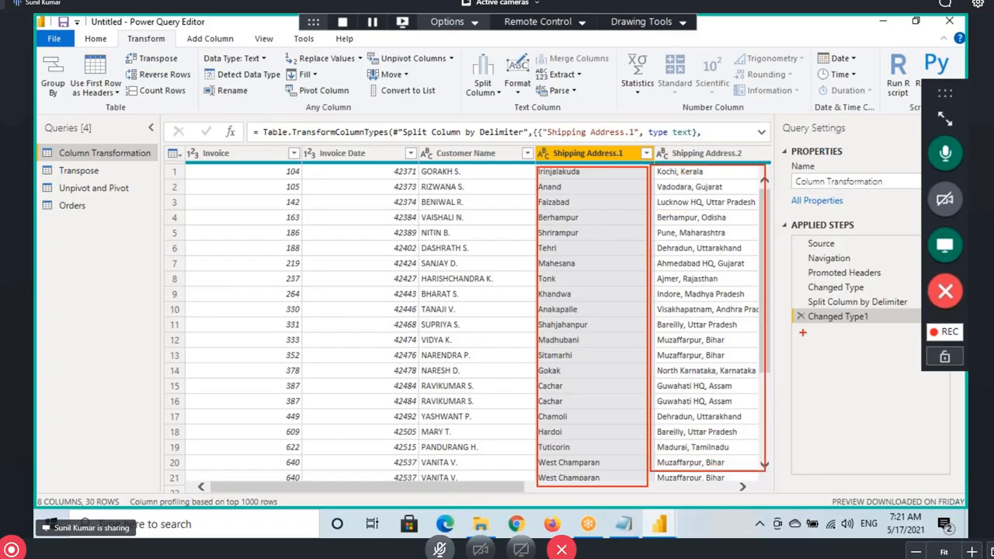
{"action": "left_click", "coordinate": [801, 316]}
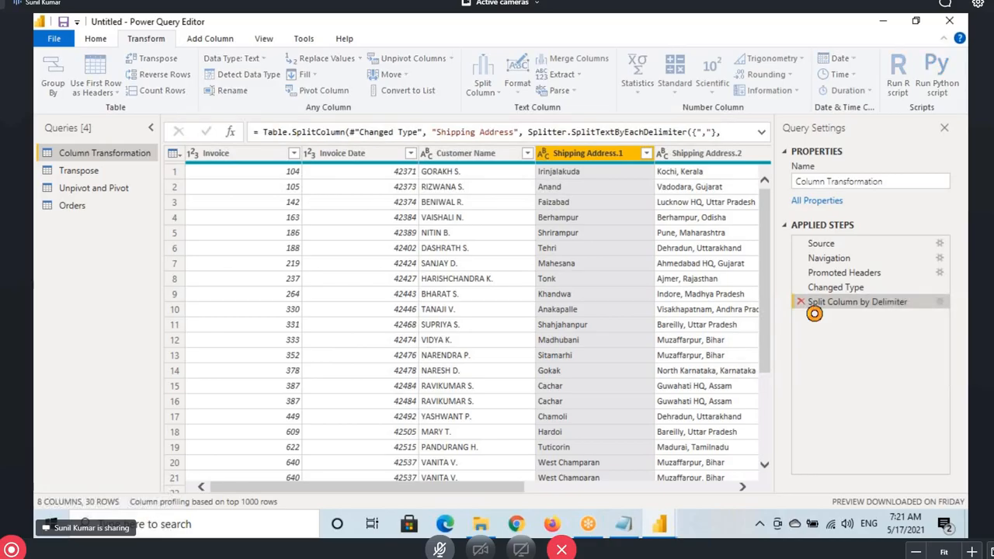
{"action": "left_click", "coordinate": [801, 302]}
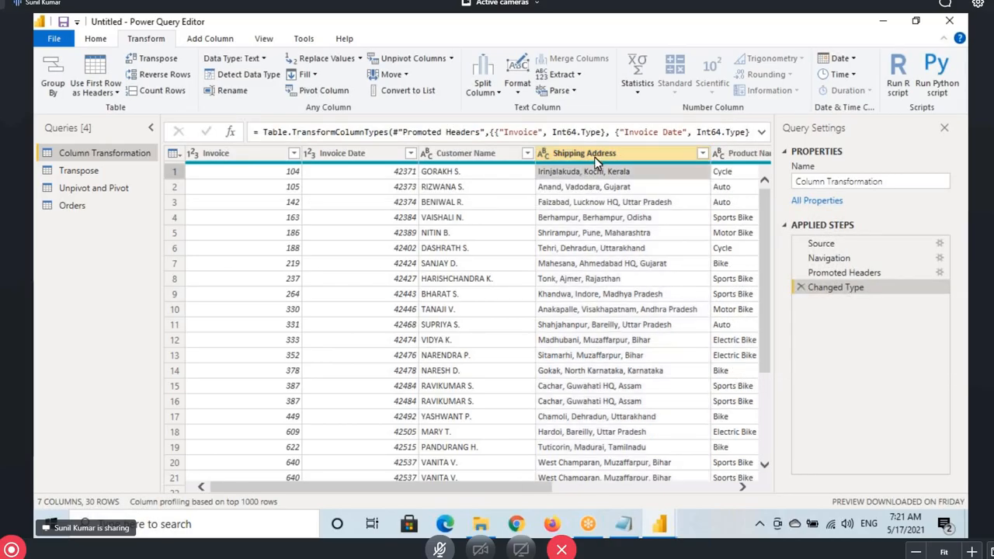
{"action": "left_click", "coordinate": [594, 156]}
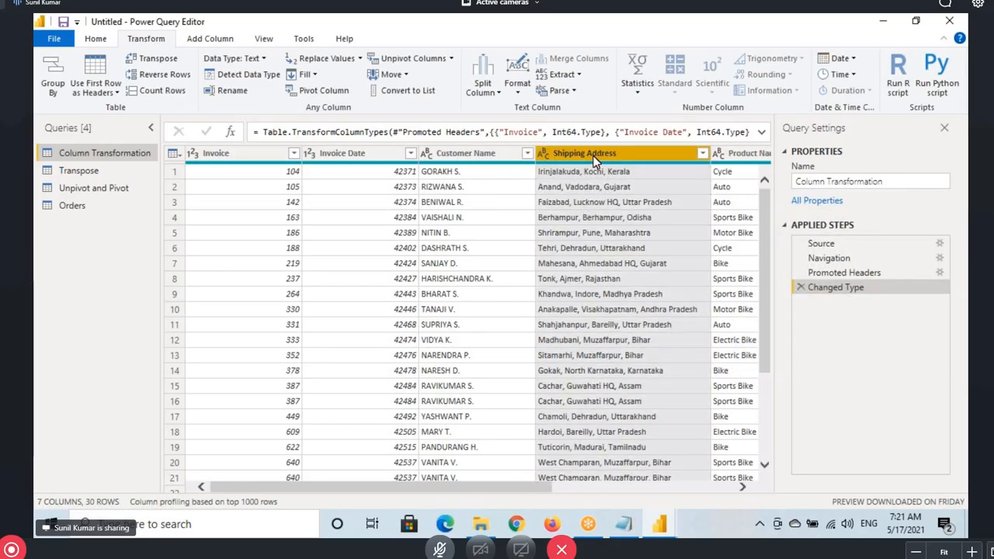
Split Shipping Address by Comma at each occurrence into Shipping Address.1, .2 and .3
{"action": "left_click", "coordinate": [491, 93]}
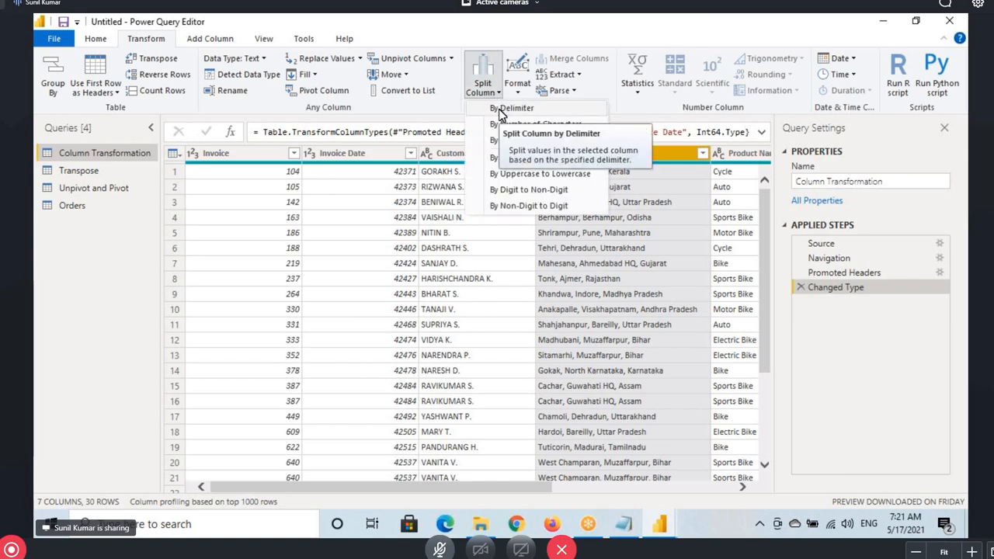
{"action": "left_click", "coordinate": [512, 108]}
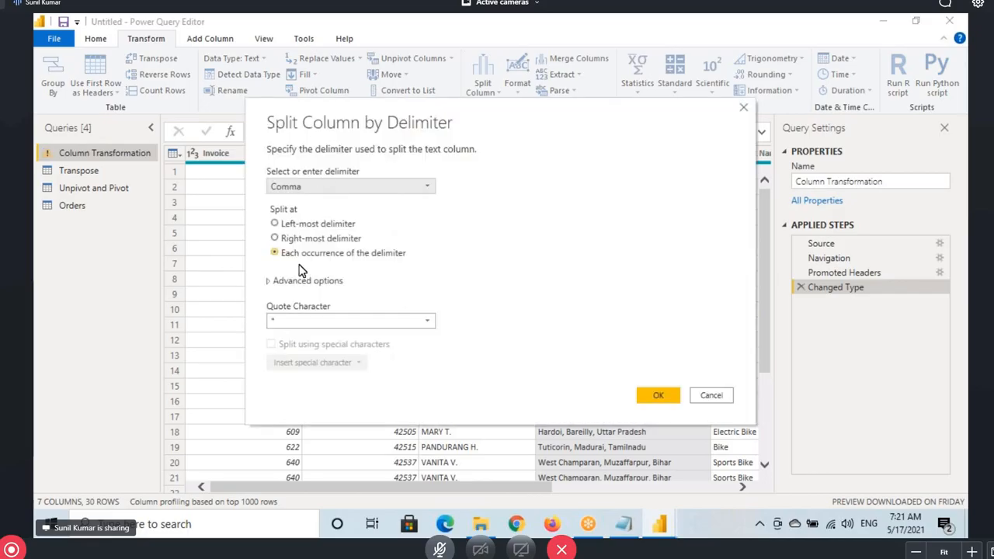
{"action": "mouse_move", "coordinate": [270, 249]}
{"action": "left_mouse_down"}
{"action": "mouse_move", "coordinate": [397, 271]}
{"action": "mouse_move", "coordinate": [414, 264]}
{"action": "left_mouse_up"}
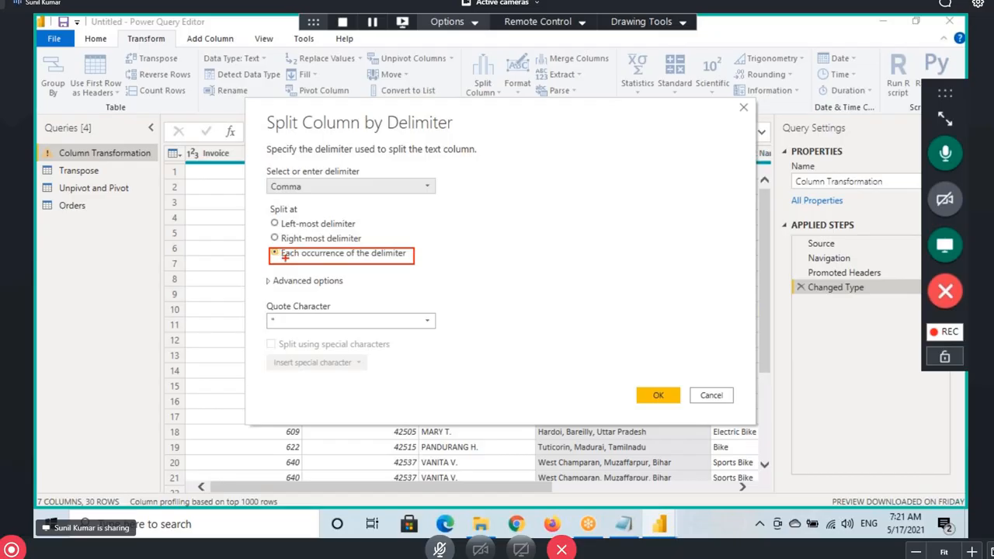
{"action": "left_click_drag", "start_coordinate": [283, 259], "coordinate": [340, 256]}
{"action": "left_click", "coordinate": [650, 397]}
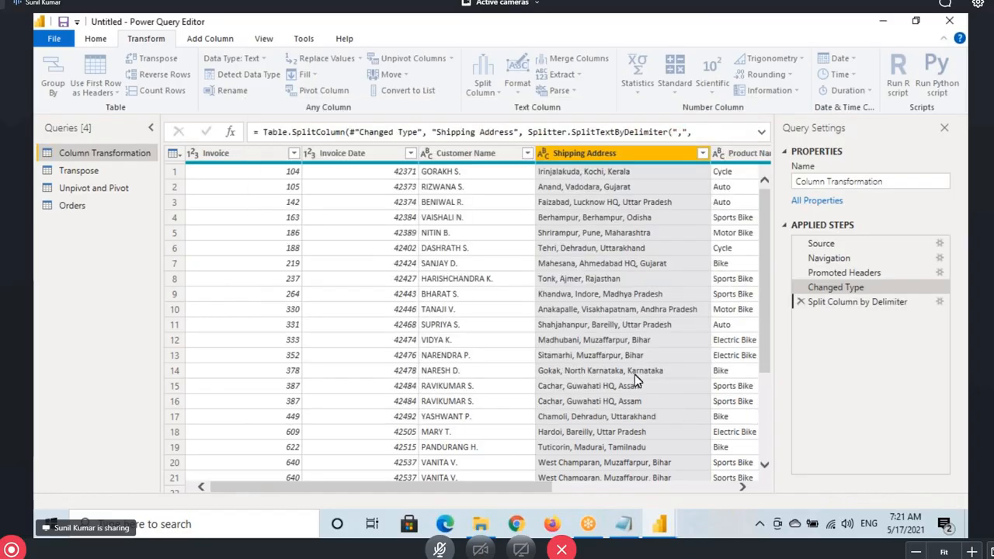
{"action": "left_click_drag", "start_coordinate": [449, 488], "coordinate": [540, 483]}
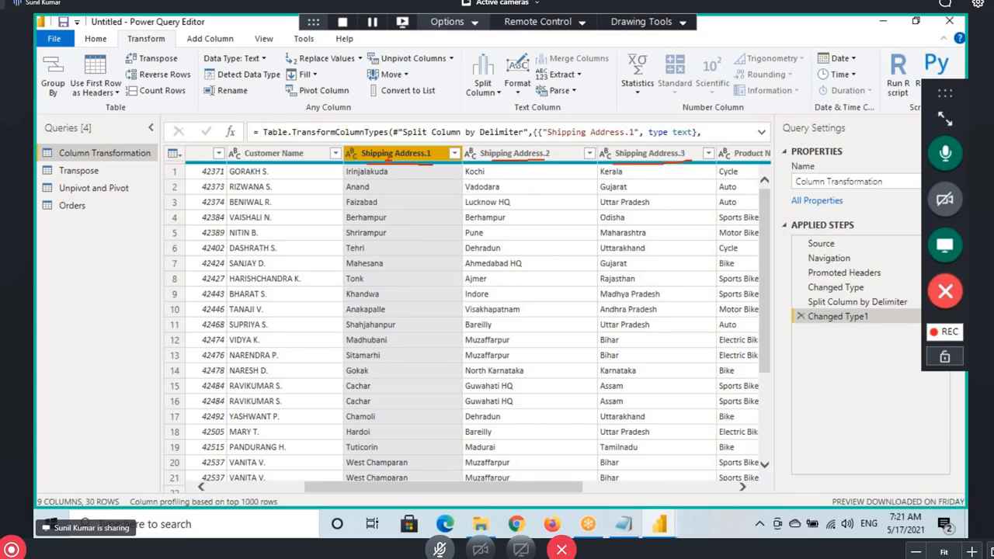
Rename Shipping Address.1, .2 and .3 to Town, City and State
{"action": "double_click", "coordinate": [391, 155]}
{"action": "type", "text": "Town"}
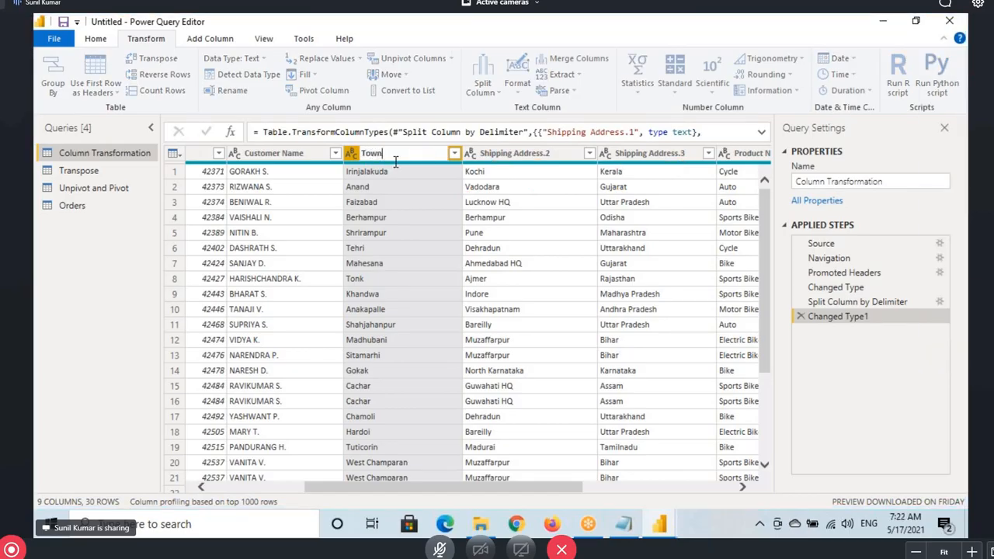
{"action": "key", "text": "Return"}
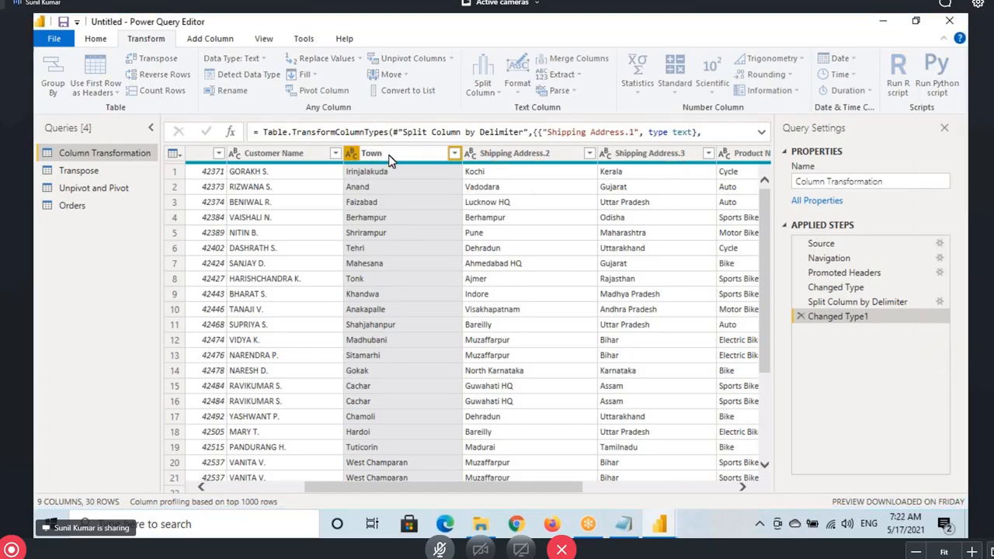
{"action": "double_click", "coordinate": [525, 153]}
{"action": "type", "text": "St"}
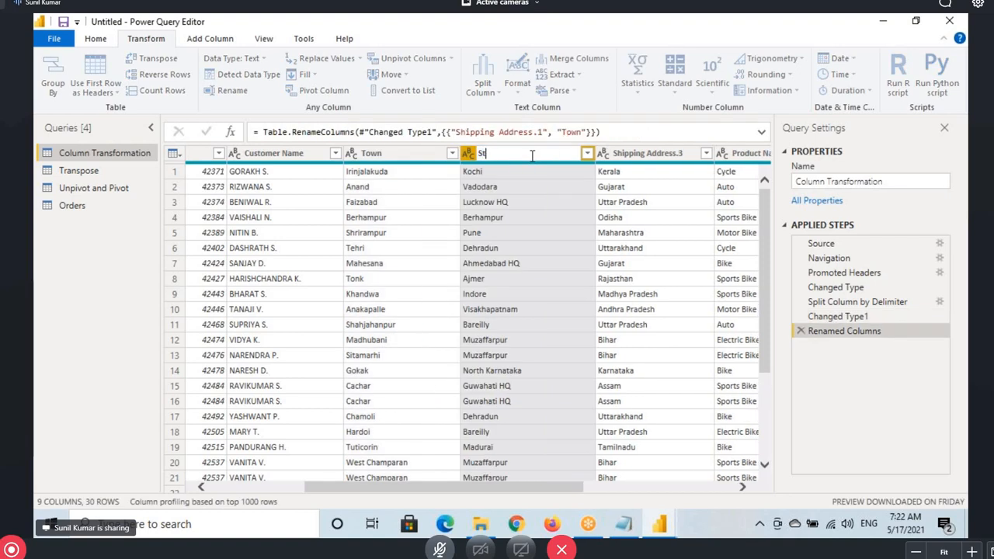
{"action": "key", "text": "BackSpace"}
{"action": "key", "text": "BackSpace"}
{"action": "type", "text": "Cit"}
{"action": "double_click", "coordinate": [649, 153]}
{"action": "type", "text": "S"}
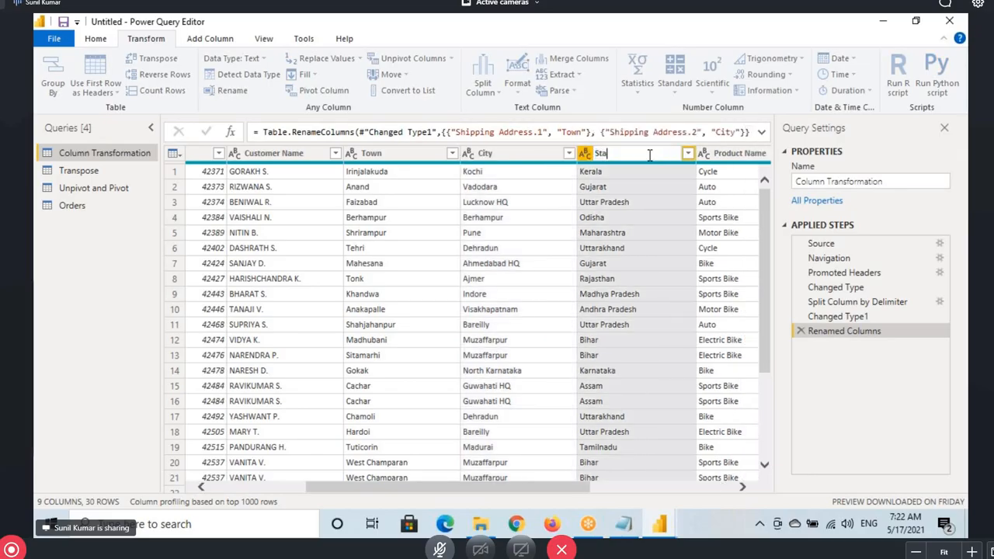
{"action": "left_click", "coordinate": [399, 159]}
Select City, then view the Changed Type step with original Shipping Address selected
{"action": "left_click", "coordinate": [510, 158]}
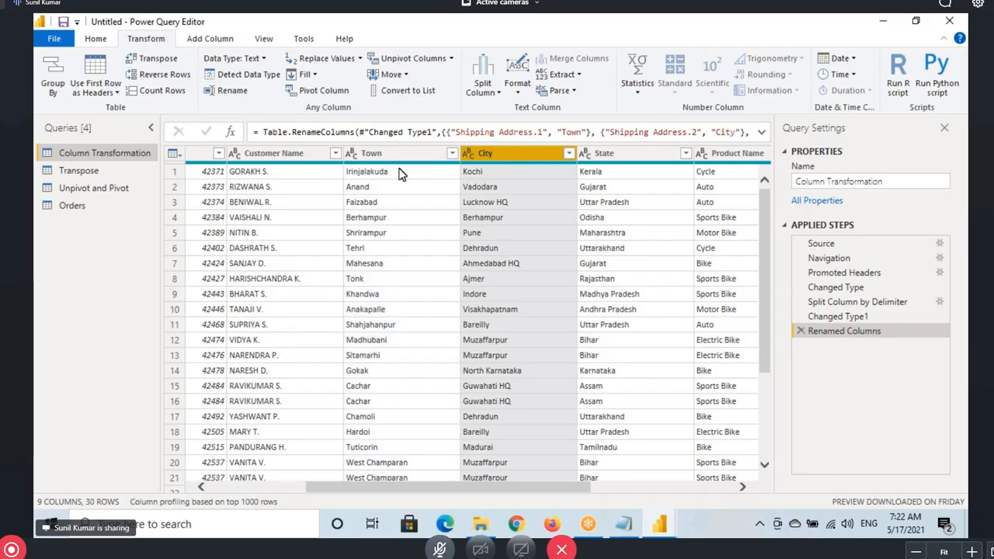
{"action": "left_click", "coordinate": [825, 289]}
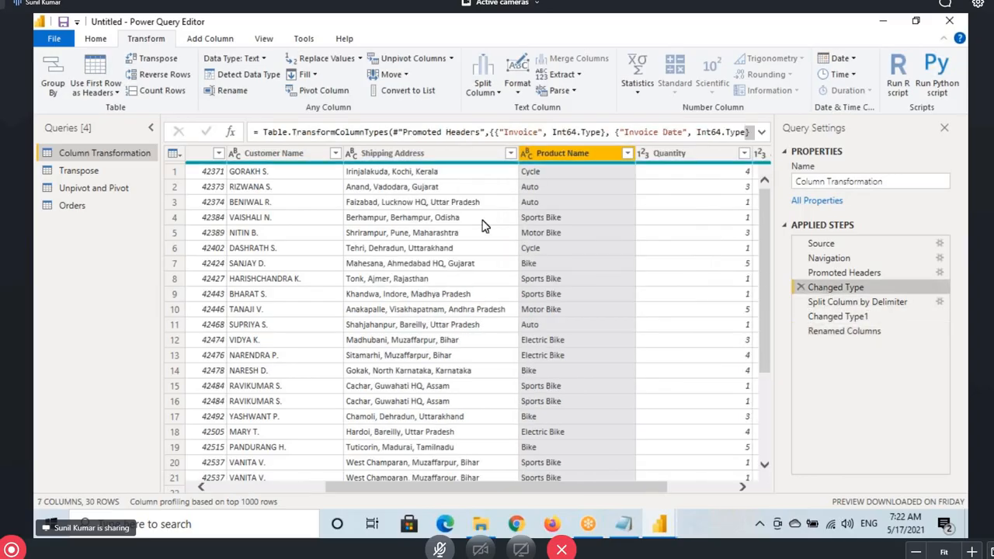
{"action": "left_click", "coordinate": [385, 162]}
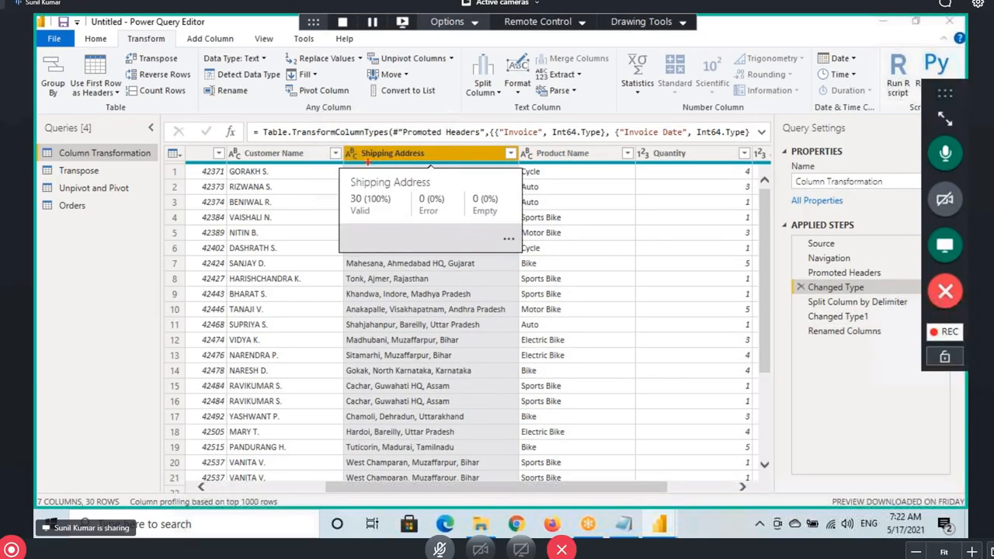
Review the Town, City and State columns at the Renamed Columns step
{"action": "mouse_move", "coordinate": [339, 146]}
{"action": "left_mouse_down"}
{"action": "mouse_move", "coordinate": [509, 426]}
{"action": "mouse_move", "coordinate": [528, 487]}
{"action": "left_mouse_up"}
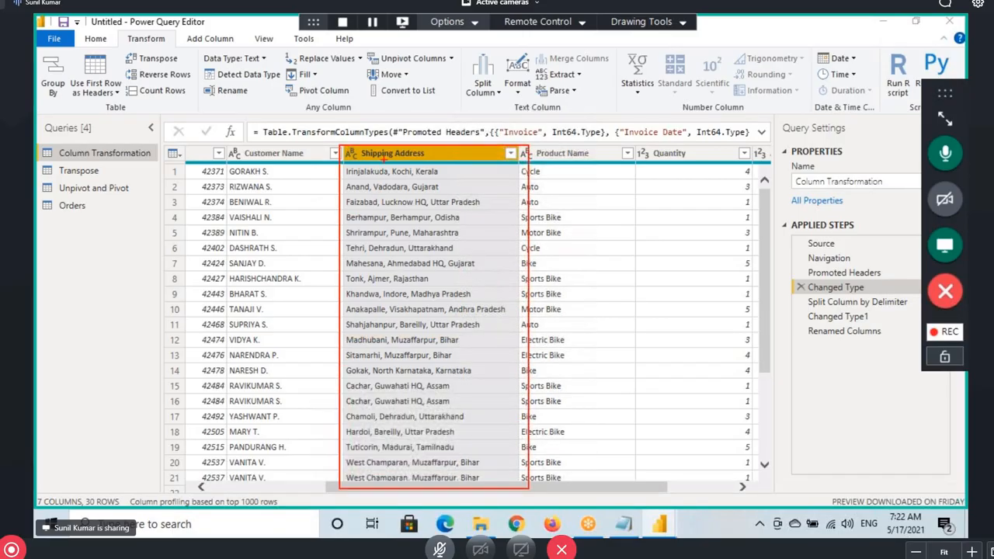
{"action": "mouse_move", "coordinate": [383, 153]}
{"action": "left_mouse_down"}
{"action": "mouse_move", "coordinate": [530, 92]}
{"action": "mouse_move", "coordinate": [615, 155]}
{"action": "mouse_move", "coordinate": [610, 173]}
{"action": "left_mouse_up"}
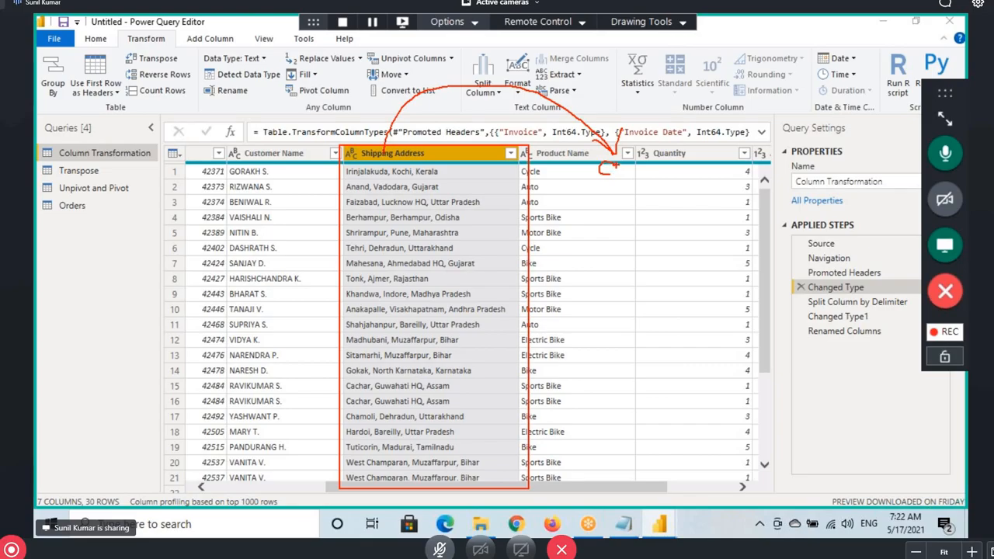
{"action": "left_click_drag", "start_coordinate": [587, 148], "coordinate": [588, 203]}
{"action": "left_click_drag", "start_coordinate": [617, 156], "coordinate": [618, 214]}
{"action": "left_click_drag", "start_coordinate": [567, 186], "coordinate": [654, 183]}
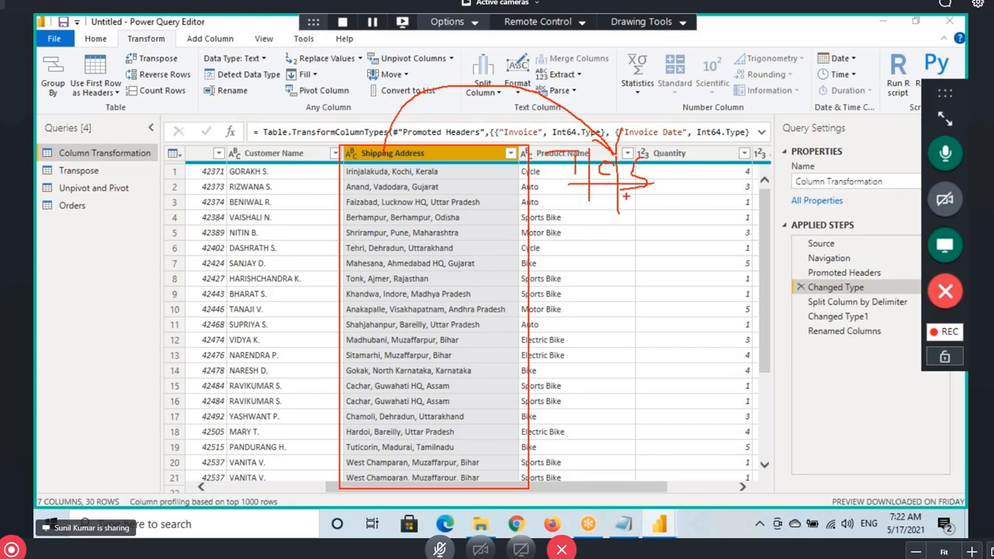
{"action": "left_click", "coordinate": [209, 38]}
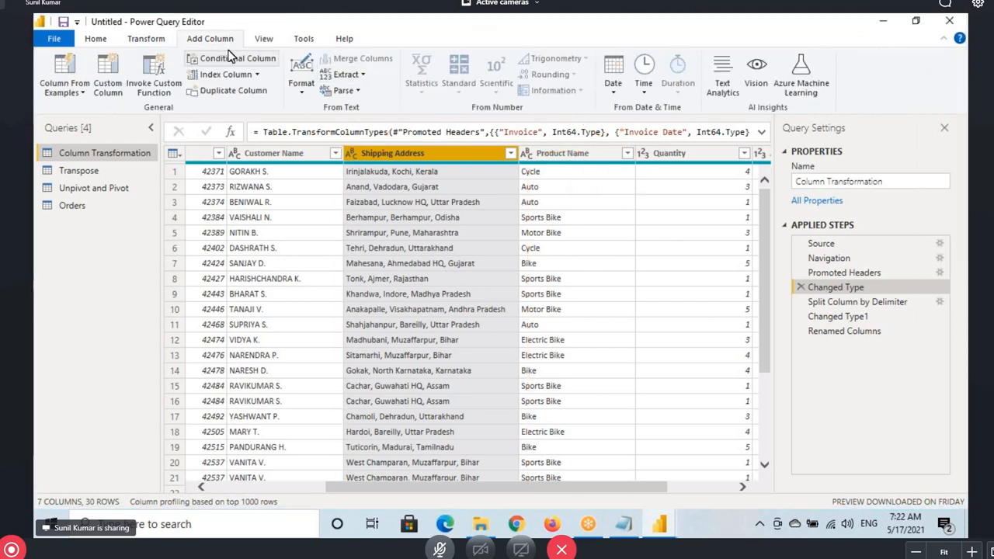
{"action": "left_click", "coordinate": [151, 39]}
{"action": "left_click", "coordinate": [827, 332]}
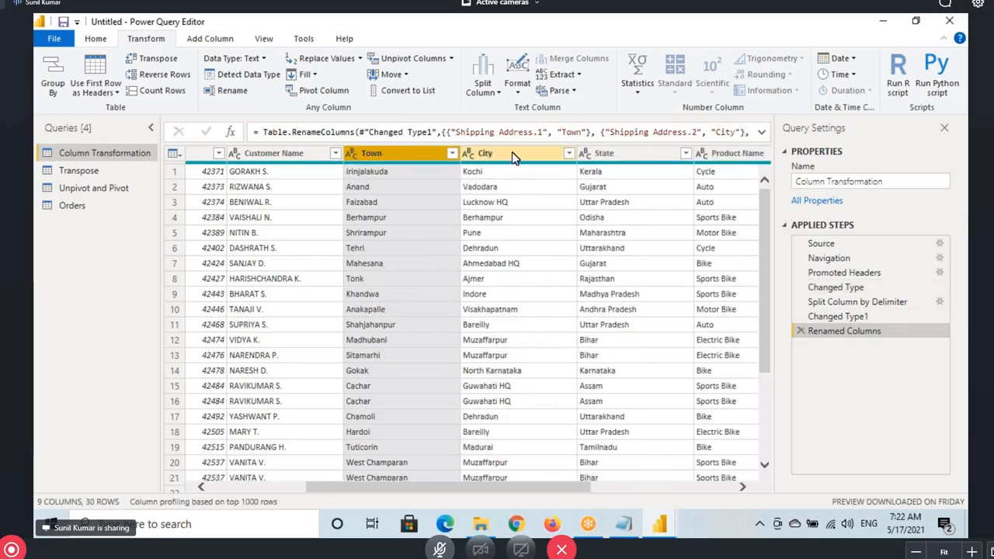
{"action": "key", "text": "Right"}
{"action": "key", "text": "Right"}
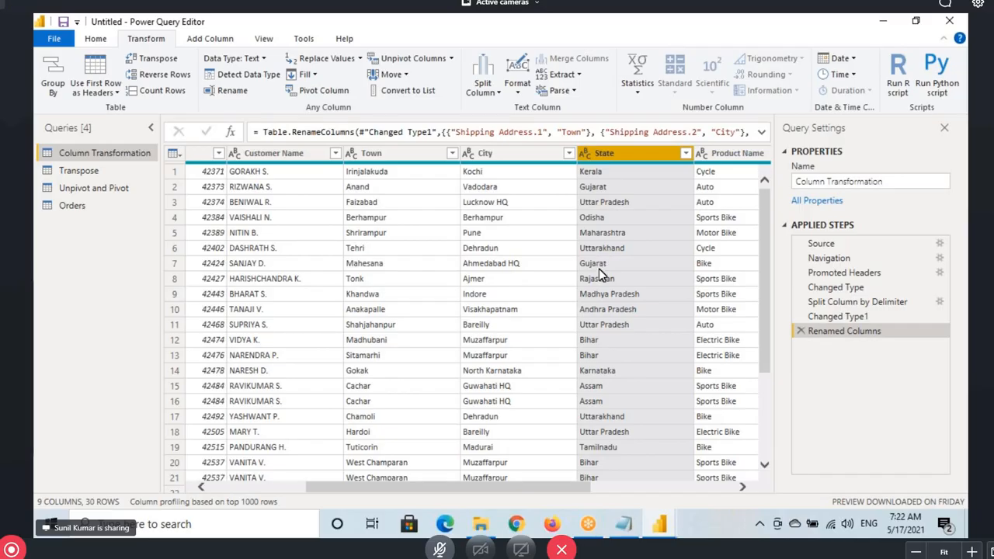
Delete Renamed Columns, Changed Type1 and Split Column by Delimiter, then reselect Shipping Address
{"action": "left_click", "coordinate": [802, 331]}
{"action": "left_click", "coordinate": [802, 318]}
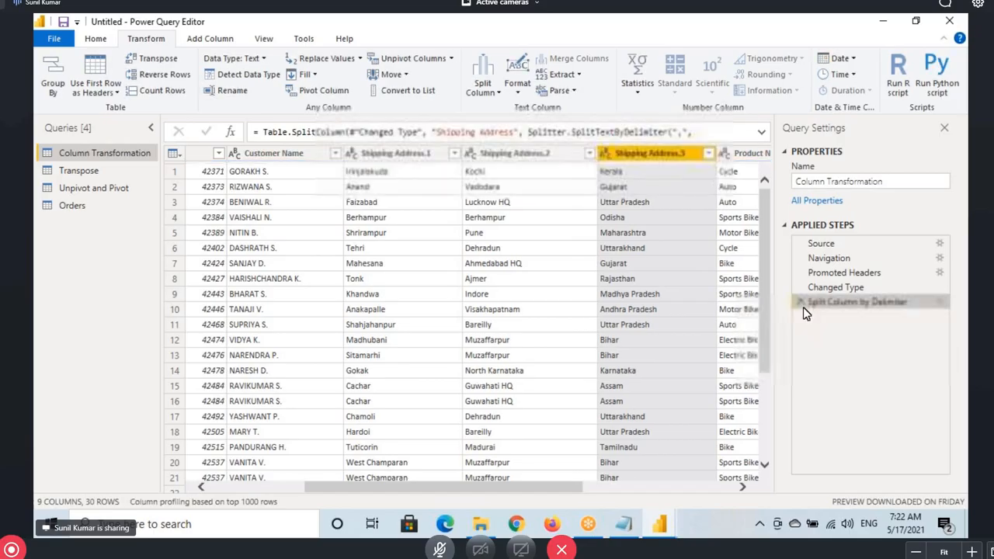
{"action": "left_click", "coordinate": [801, 302]}
{"action": "left_click", "coordinate": [432, 173]}
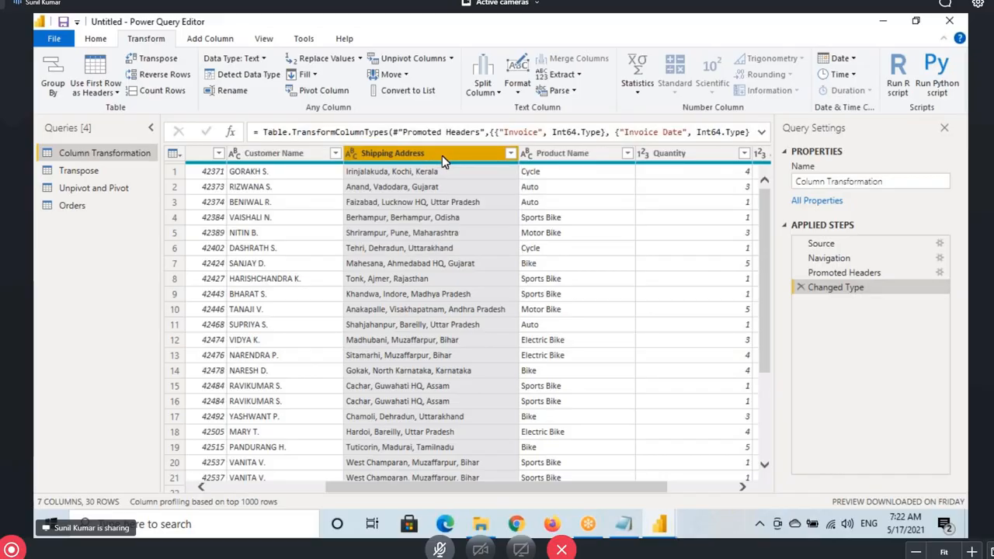
{"action": "left_click", "coordinate": [613, 526]}
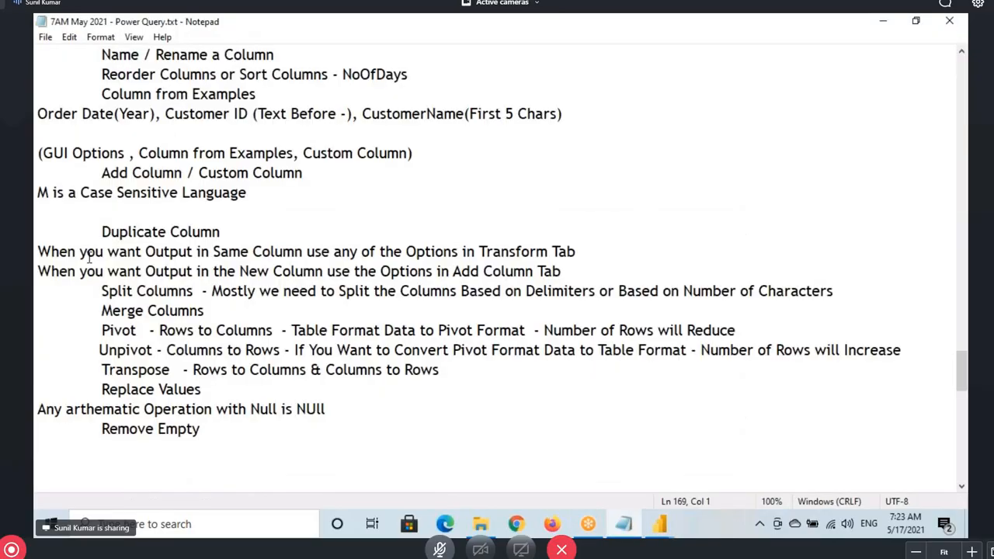
Highlight the Duplicate Column note in Notepad, then return to Power Query Editor's Add Column commands
{"action": "left_click_drag", "start_coordinate": [102, 231], "coordinate": [229, 231]}
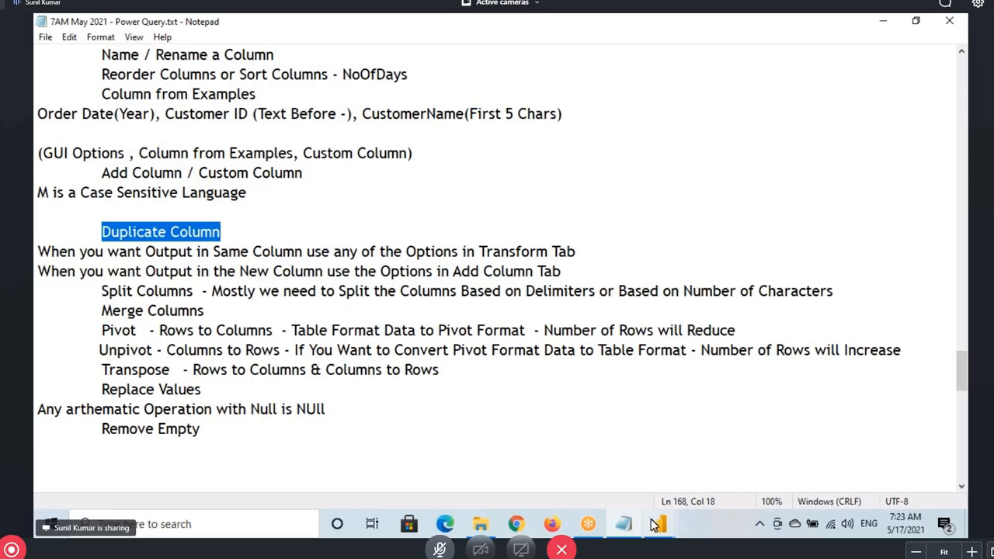
{"action": "mouse_move", "coordinate": [652, 526]}
{"action": "left_click", "coordinate": [893, 466]}
{"action": "left_click", "coordinate": [210, 38]}
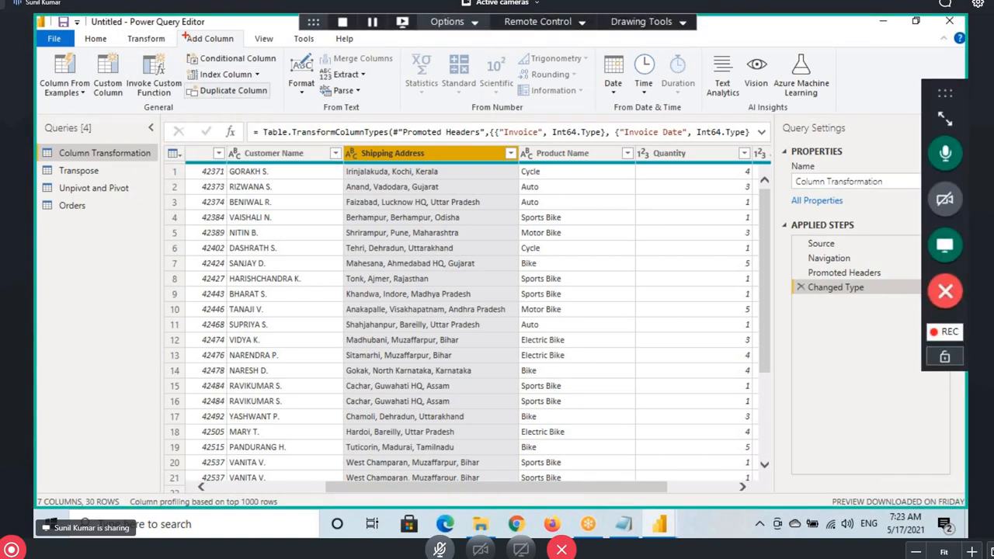
Duplicate the Shipping Address column in the Column Transformation query
{"action": "left_click_drag", "start_coordinate": [181, 30], "coordinate": [243, 52]}
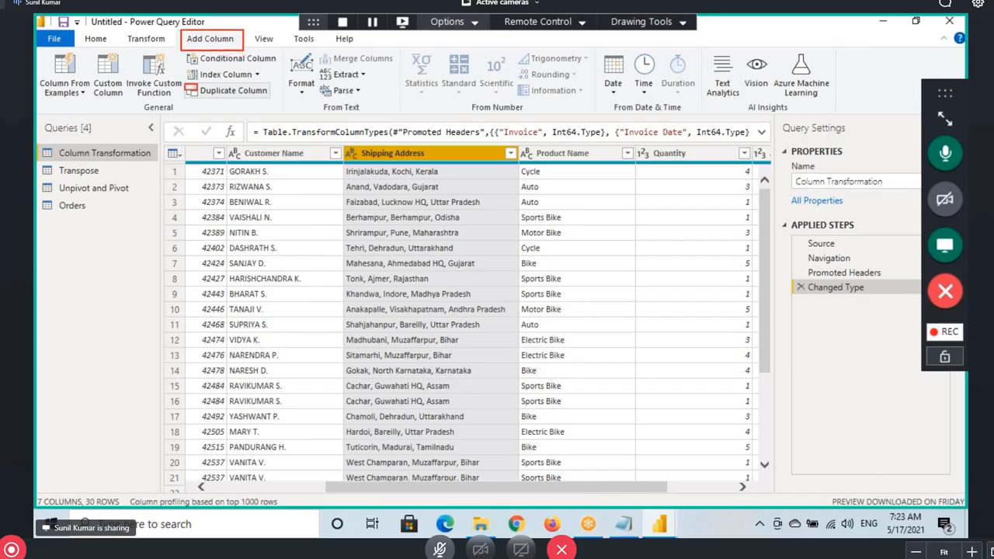
{"action": "left_click_drag", "start_coordinate": [197, 97], "coordinate": [271, 100]}
{"action": "left_click_drag", "start_coordinate": [412, 242], "coordinate": [412, 168]}
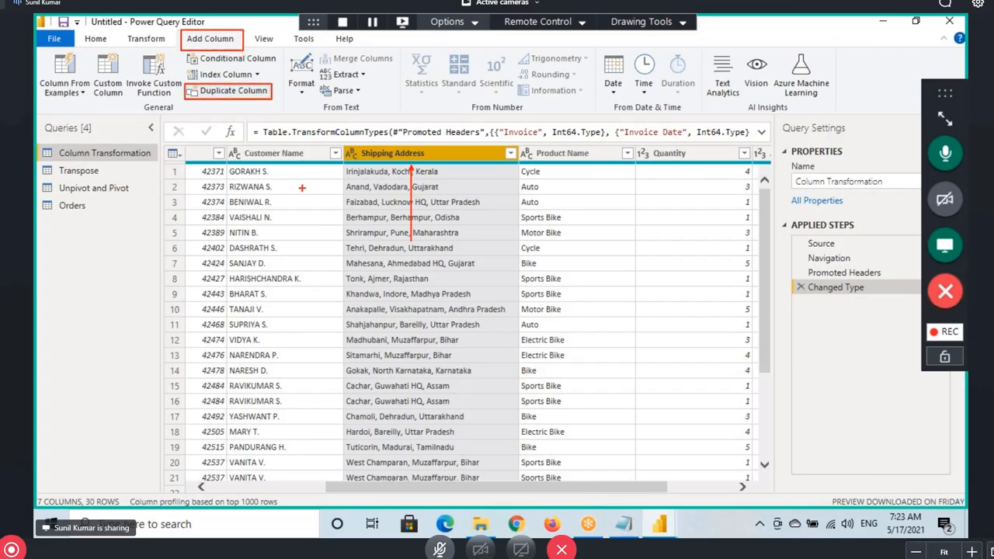
{"action": "left_click_drag", "start_coordinate": [228, 104], "coordinate": [273, 72]}
{"action": "mouse_move", "coordinate": [432, 150]}
{"action": "left_mouse_down"}
{"action": "mouse_move", "coordinate": [638, 92]}
{"action": "mouse_move", "coordinate": [693, 153]}
{"action": "left_mouse_up"}
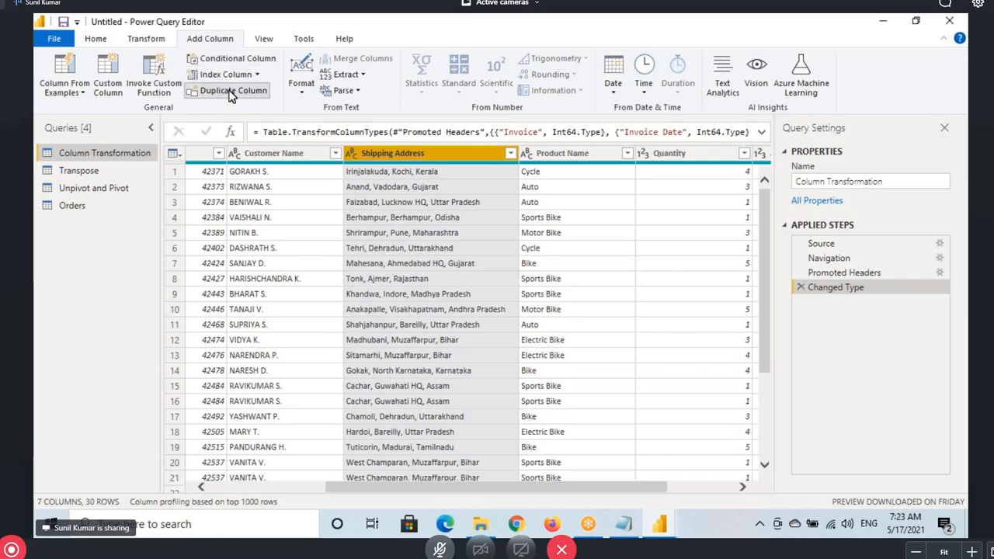
{"action": "left_click", "coordinate": [230, 92]}
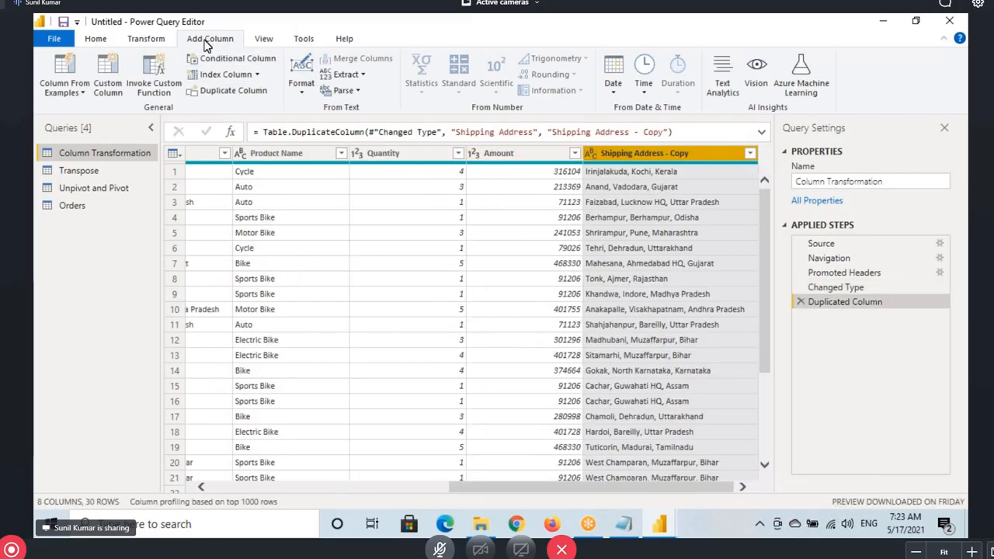
Compare the original Shipping Address column with the new Shipping Address - Copy column
{"action": "left_click_drag", "start_coordinate": [178, 29], "coordinate": [240, 50]}
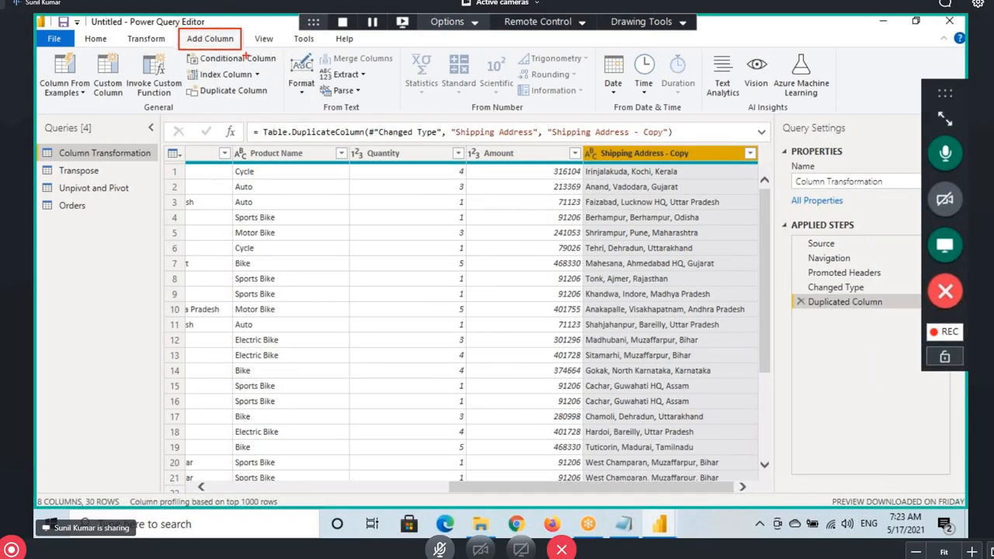
{"action": "left_click_drag", "start_coordinate": [560, 126], "coordinate": [624, 140]}
{"action": "left_click_drag", "start_coordinate": [578, 484], "coordinate": [339, 485]}
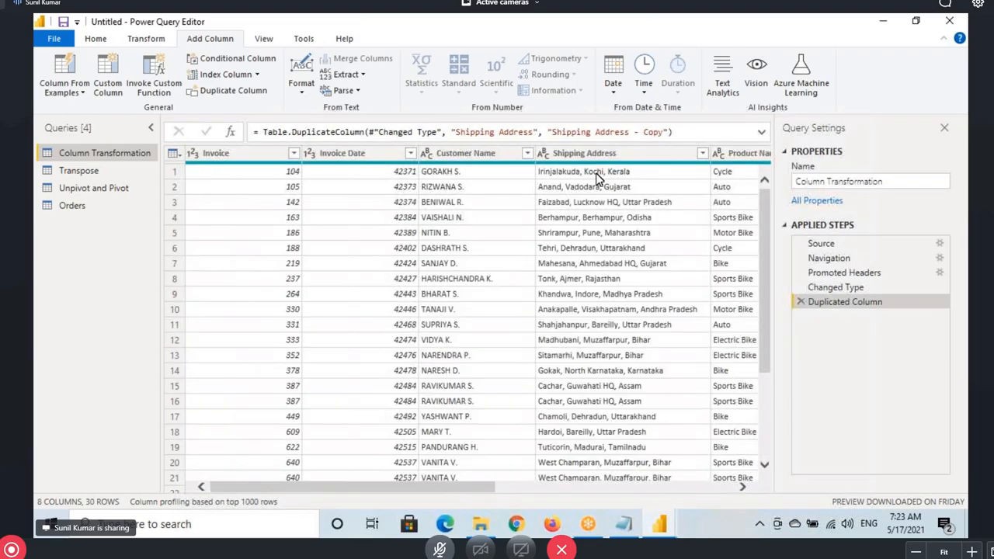
{"action": "left_click", "coordinate": [590, 158]}
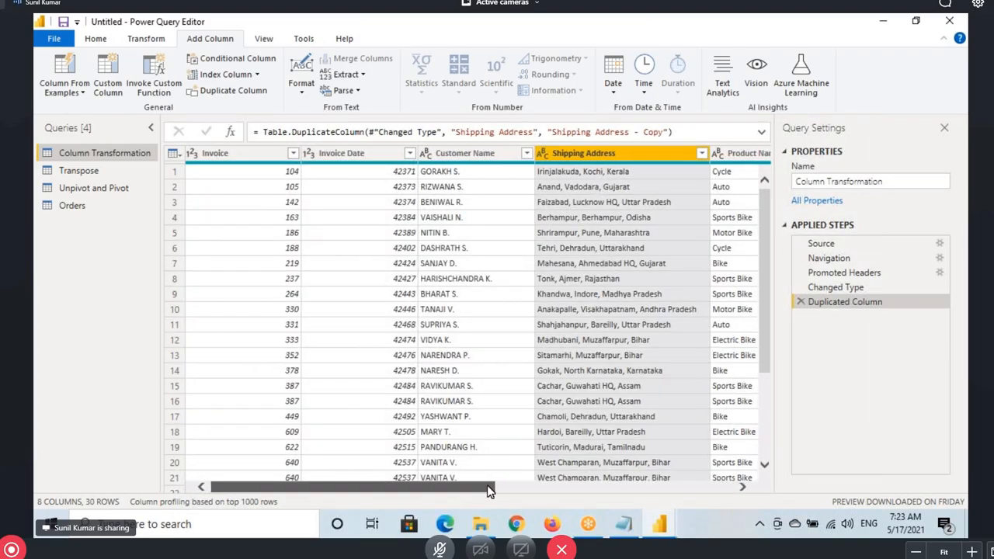
{"action": "left_click_drag", "start_coordinate": [473, 486], "coordinate": [714, 487]}
{"action": "left_click", "coordinate": [652, 165]}
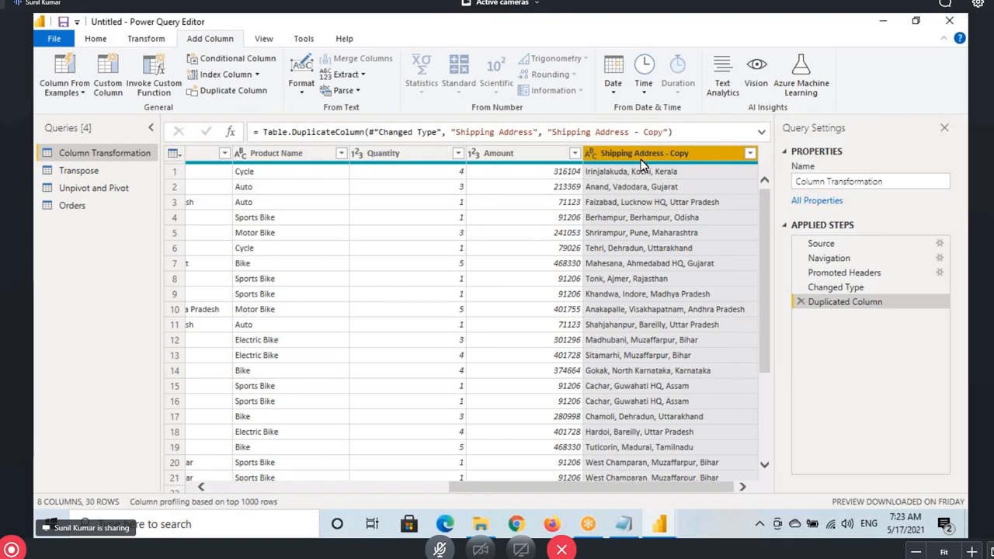
{"action": "left_click", "coordinate": [145, 38]}
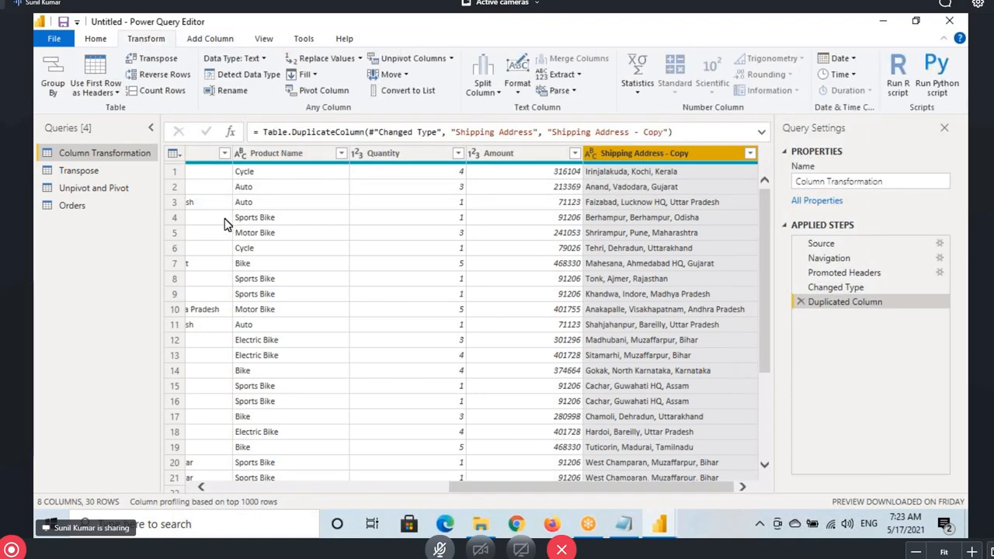
Split the Shipping Address - Copy column by comma at each occurrence of the delimiter
{"action": "left_click", "coordinate": [482, 87]}
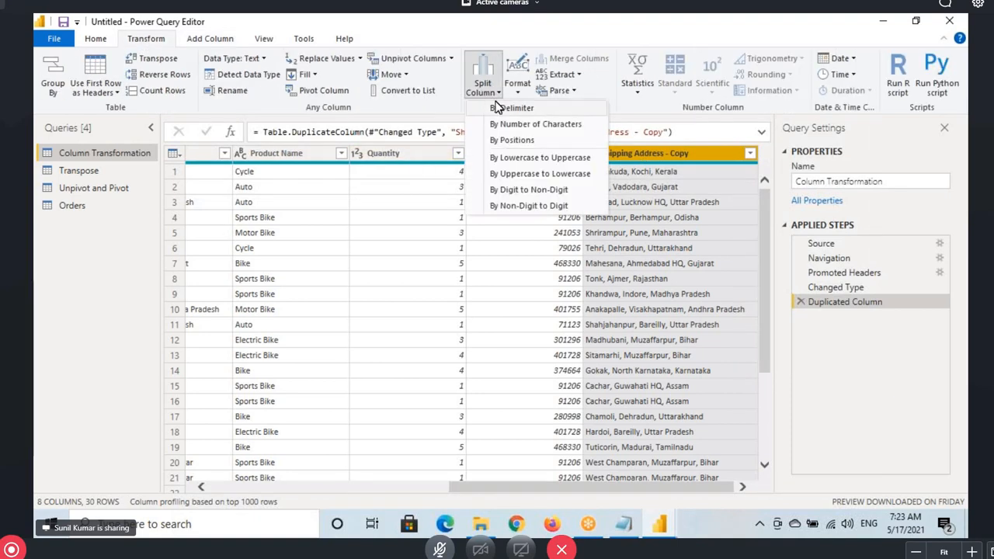
{"action": "left_click", "coordinate": [503, 105]}
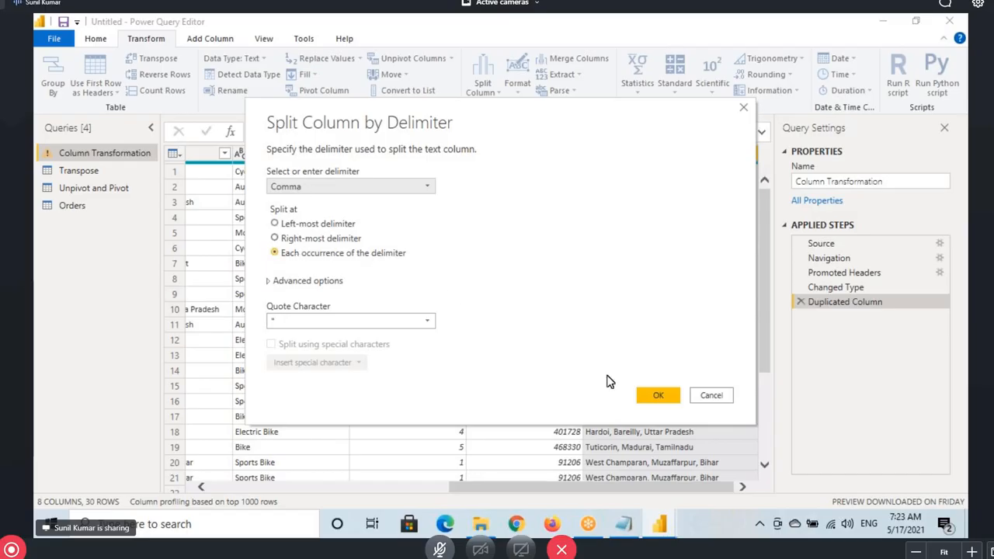
{"action": "left_click", "coordinate": [650, 394]}
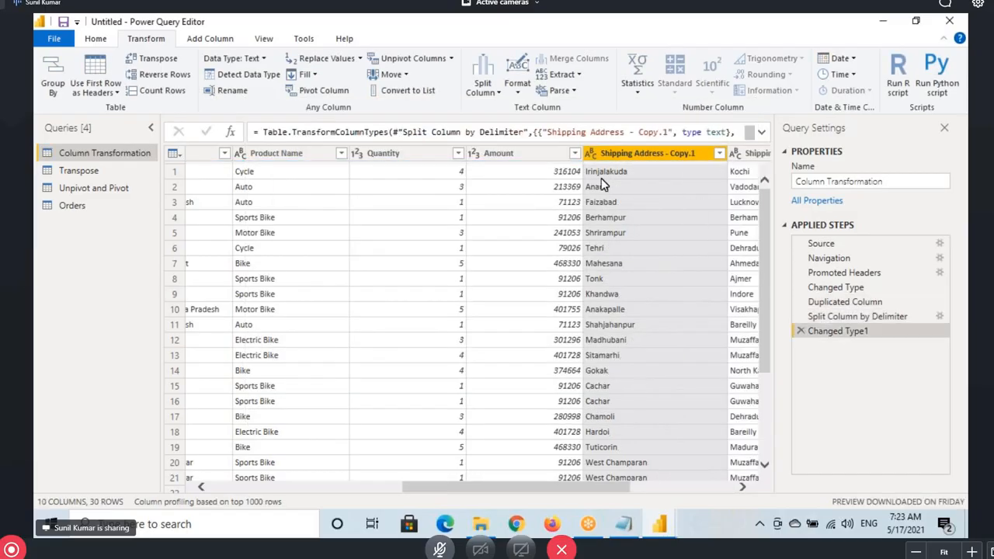
{"action": "left_click_drag", "start_coordinate": [520, 489], "coordinate": [330, 490]}
{"action": "left_click", "coordinate": [577, 153]}
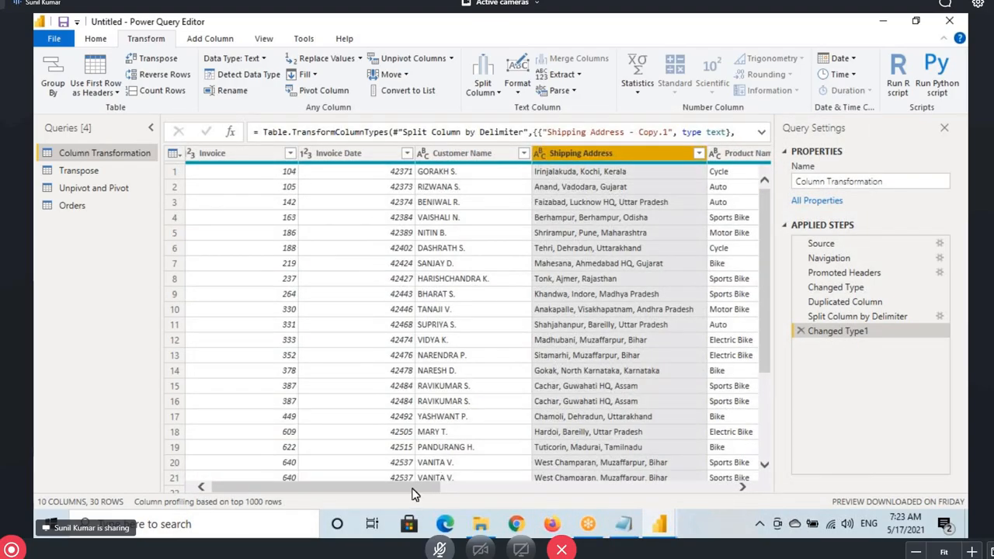
{"action": "left_click_drag", "start_coordinate": [413, 491], "coordinate": [707, 489]}
{"action": "left_click", "coordinate": [392, 153]}
Rename the three split columns to Town, City and State
{"action": "double_click", "coordinate": [394, 156]}
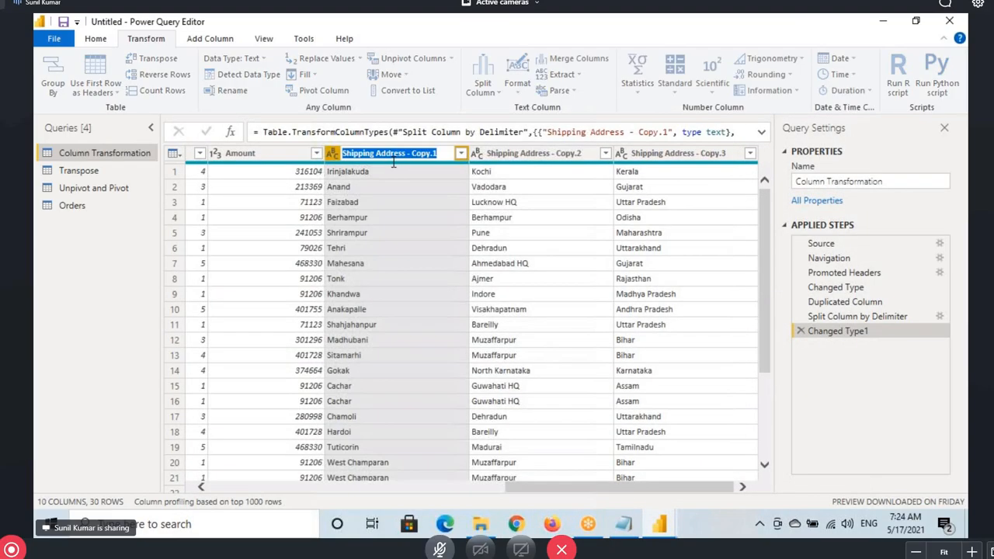
{"action": "type", "text": "Town"}
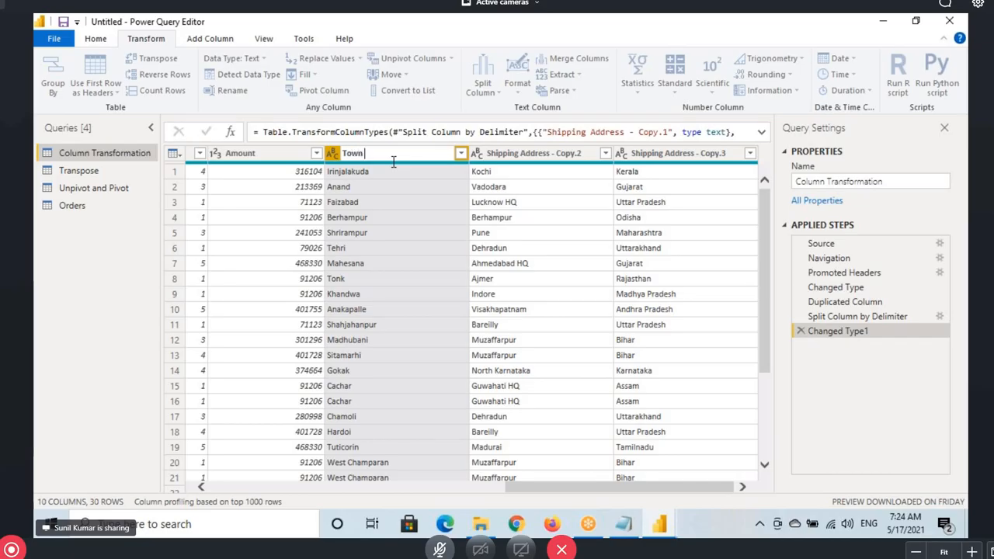
{"action": "key", "text": "Return"}
{"action": "double_click", "coordinate": [534, 154]}
{"action": "type", "text": "Cit"}
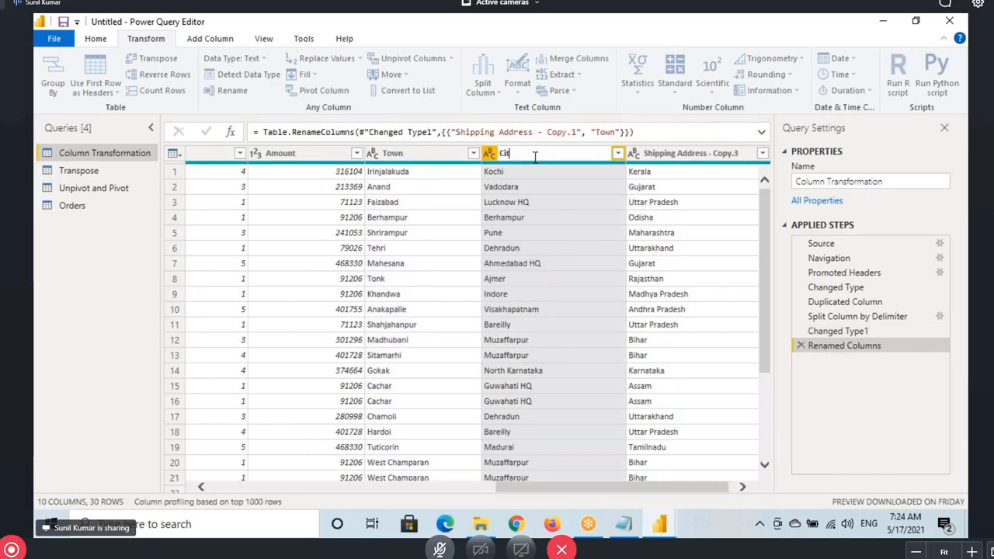
{"action": "type", "text": "y"}
{"action": "key", "text": "Return"}
{"action": "double_click", "coordinate": [683, 155]}
{"action": "type", "text": "State"}
{"action": "key", "text": "Return"}
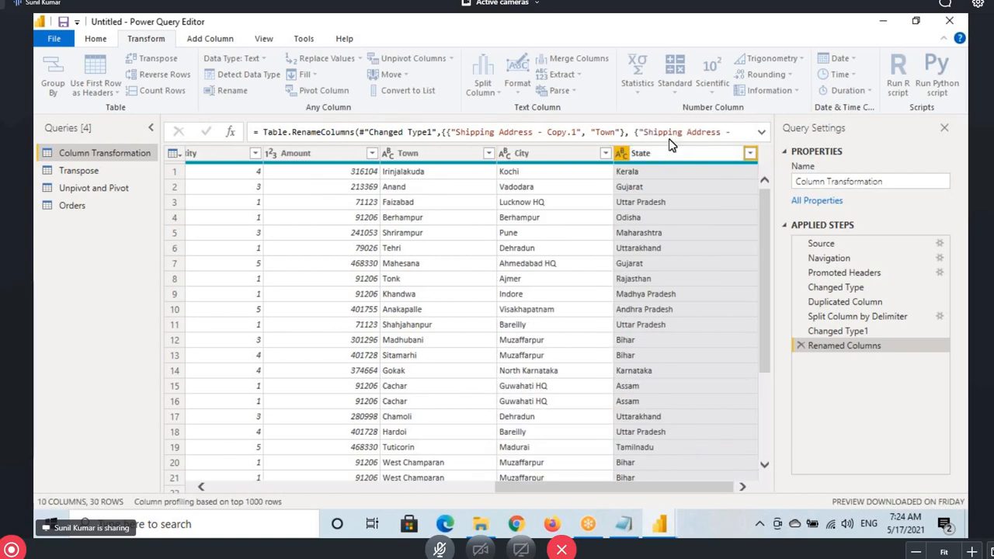
Check the Town column under Add Column and Transform, then switch to the Notepad notes
{"action": "left_click", "coordinate": [438, 169]}
{"action": "left_click", "coordinate": [227, 41]}
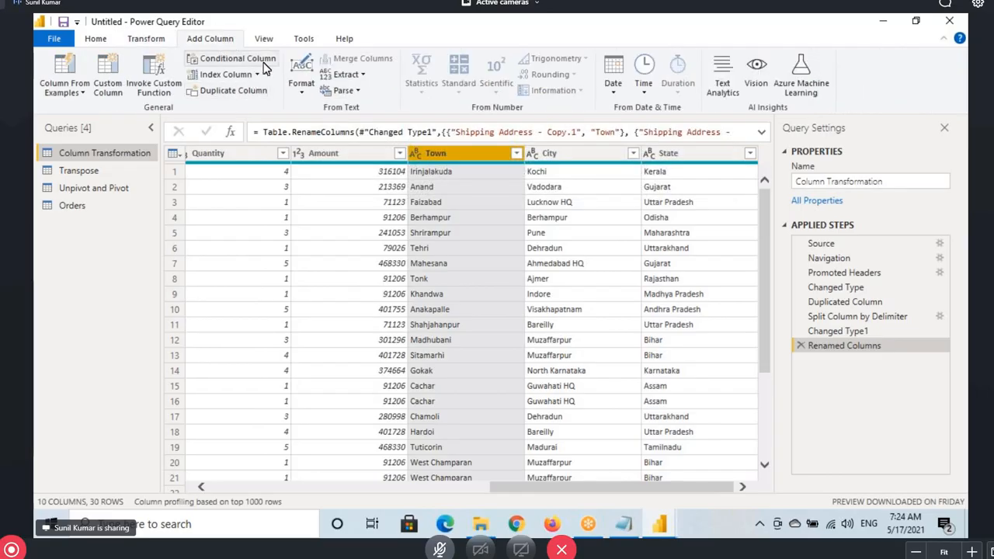
{"action": "left_click", "coordinate": [158, 43]}
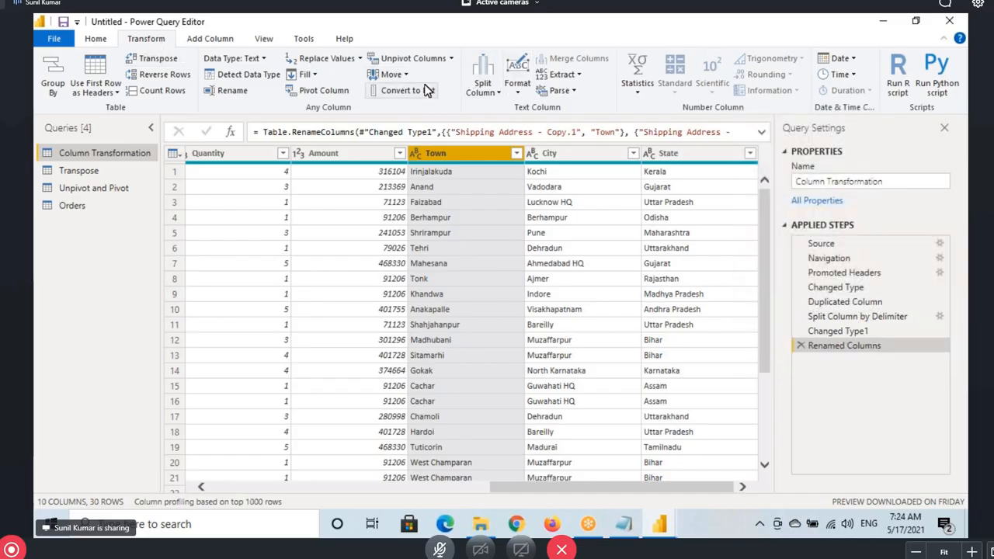
{"action": "left_click", "coordinate": [641, 522]}
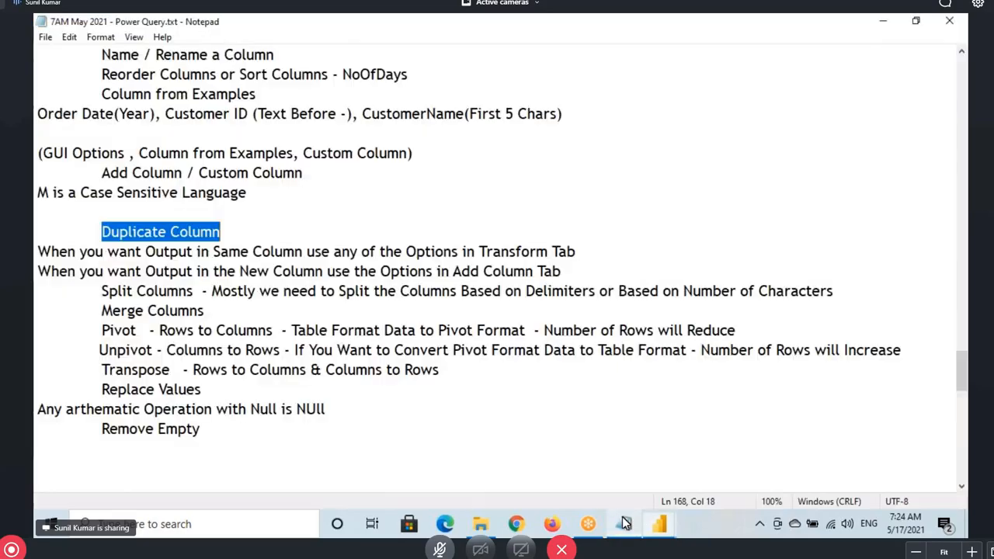
Highlight the Duplicate Column and Split Columns notes, then return to Power Query Editor
{"action": "left_click_drag", "start_coordinate": [101, 231], "coordinate": [232, 229]}
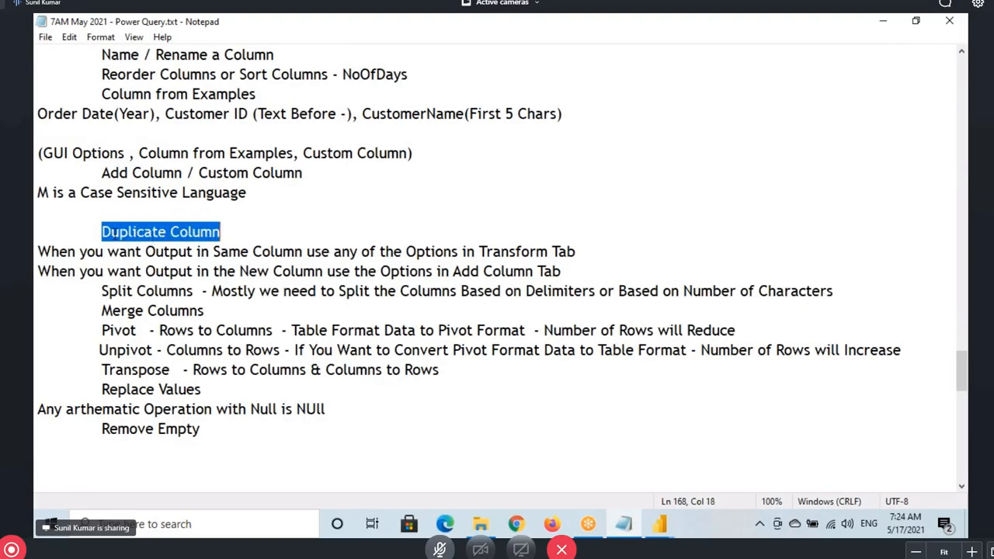
{"action": "left_click_drag", "start_coordinate": [110, 231], "coordinate": [286, 237]}
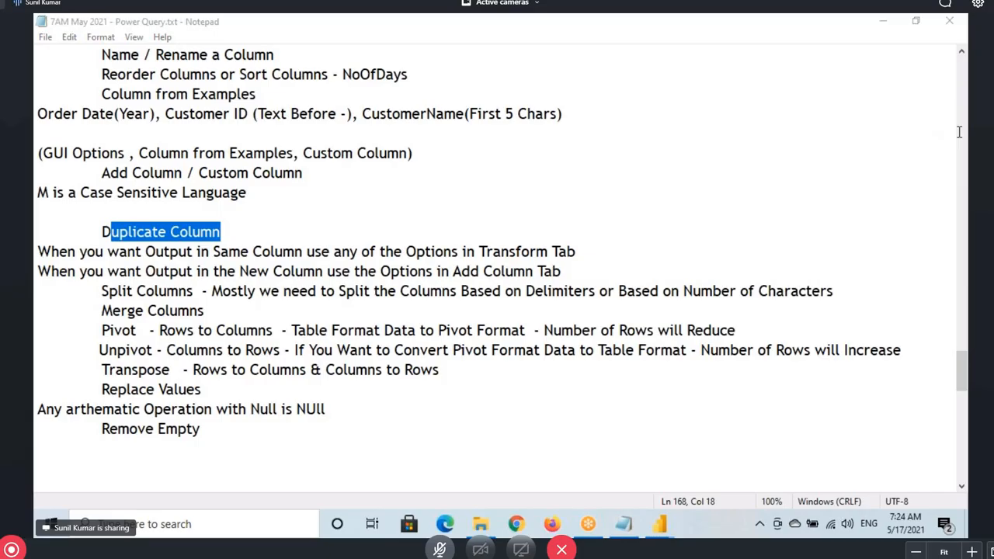
{"action": "left_click_drag", "start_coordinate": [104, 233], "coordinate": [222, 230]}
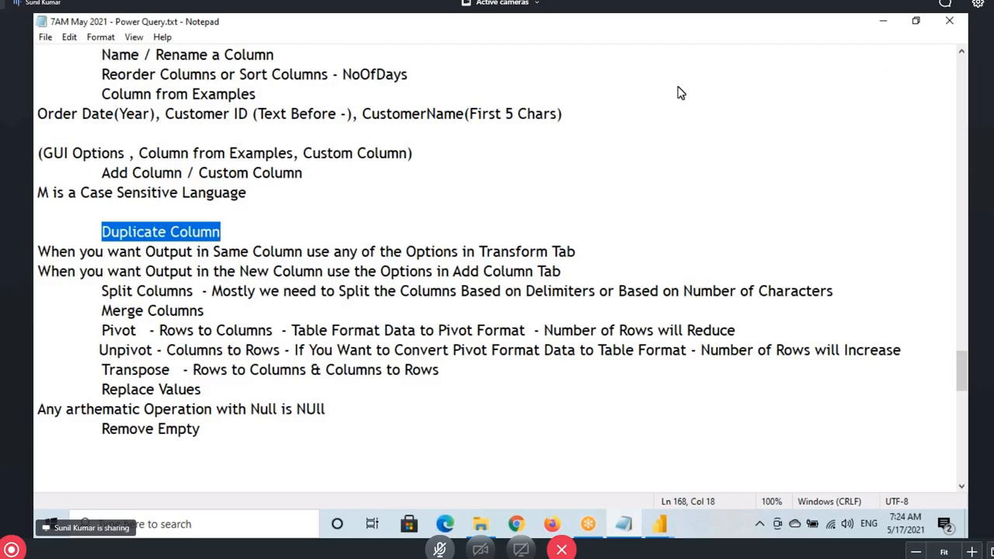
{"action": "left_click_drag", "start_coordinate": [101, 291], "coordinate": [189, 290]}
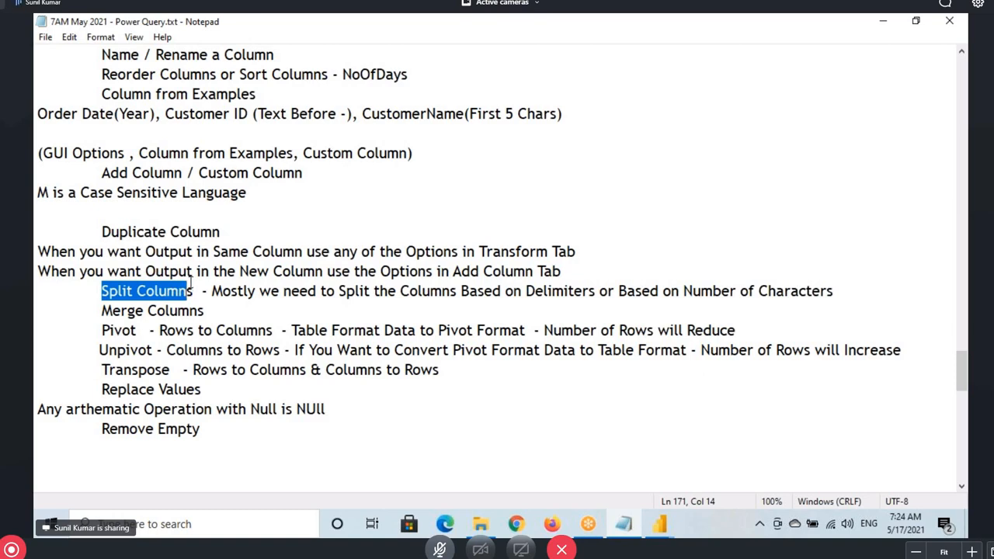
{"action": "left_click_drag", "start_coordinate": [107, 292], "coordinate": [179, 292]}
{"action": "left_click", "coordinate": [737, 458]}
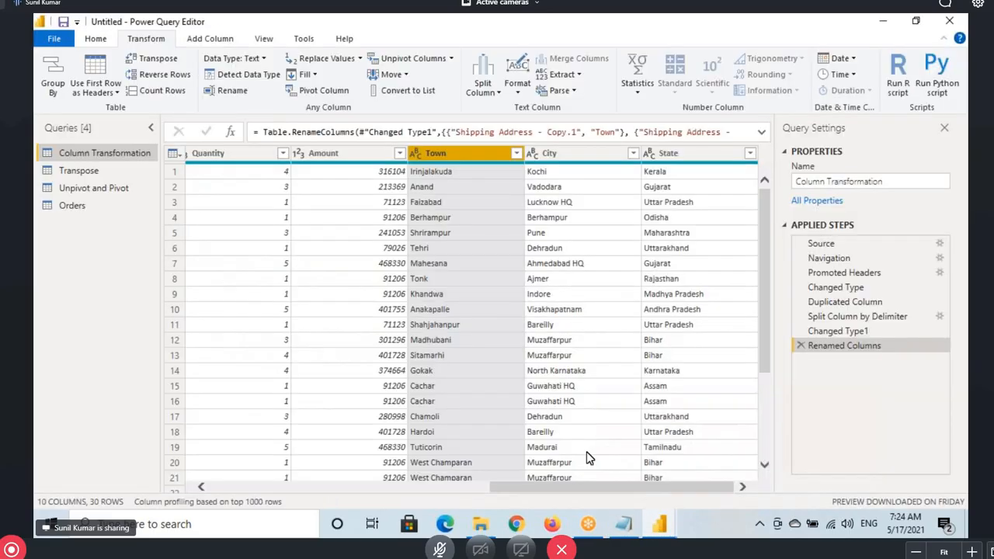
Open the Orders query and select its Order ID column
{"action": "left_click", "coordinate": [83, 208]}
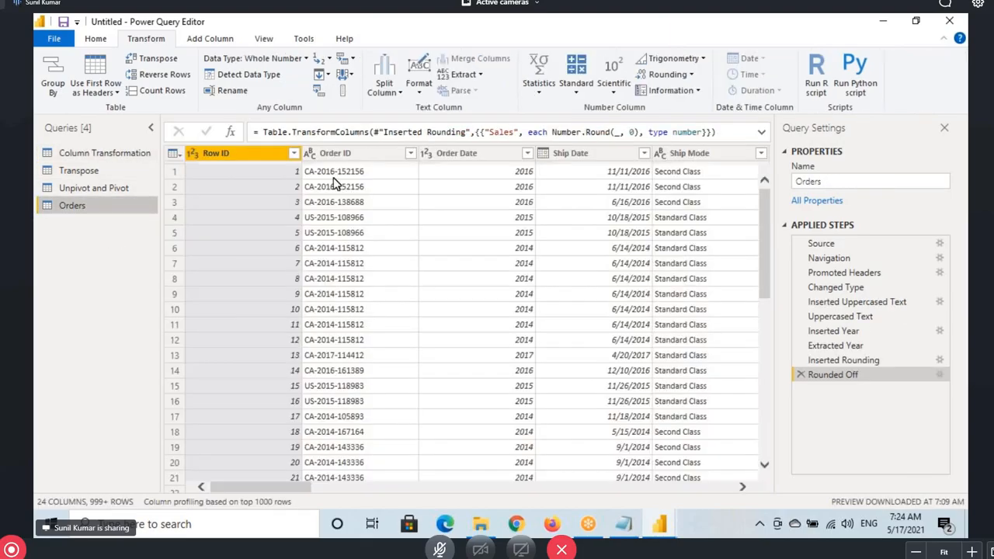
{"action": "left_click", "coordinate": [339, 152]}
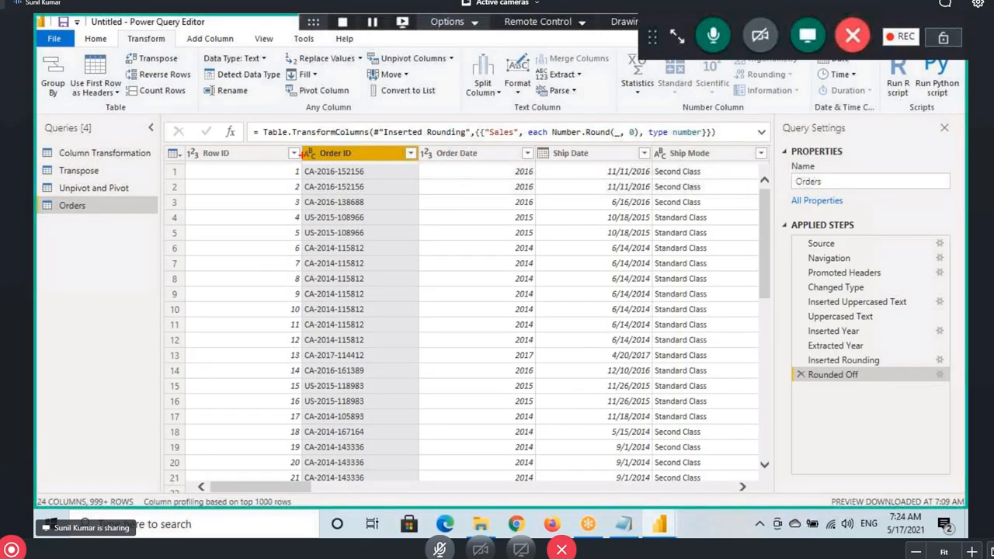
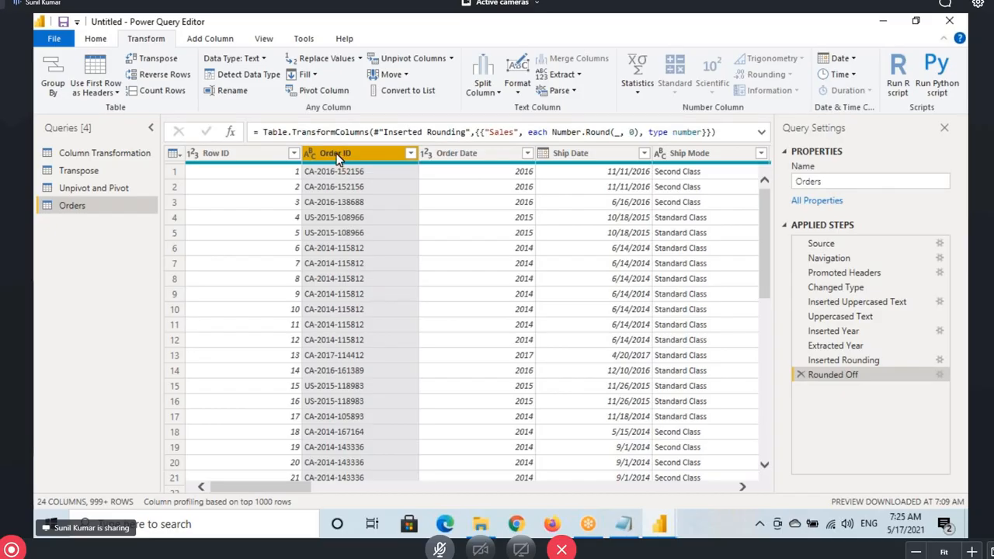
Duplicate Order ID into an Order ID - Copy column, bringing Orders to 25 columns
{"action": "left_click_drag", "start_coordinate": [300, 150], "coordinate": [439, 471]}
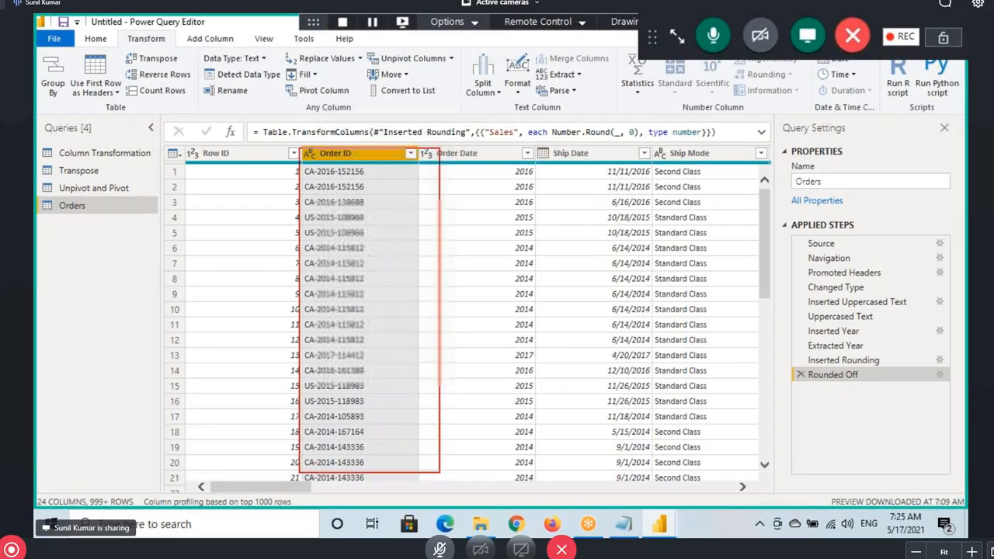
{"action": "left_click_drag", "start_coordinate": [342, 149], "coordinate": [515, 165]}
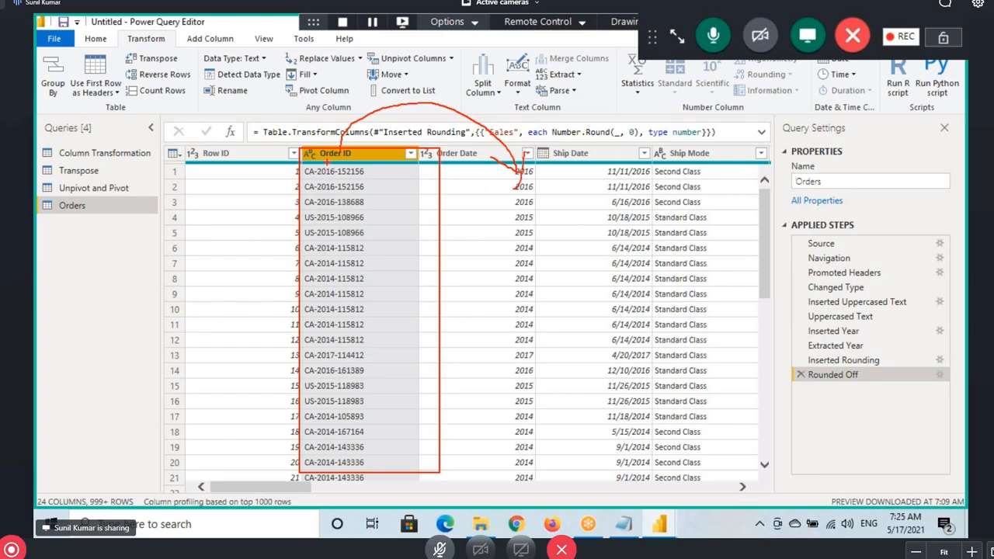
{"action": "left_click_drag", "start_coordinate": [346, 129], "coordinate": [575, 125]}
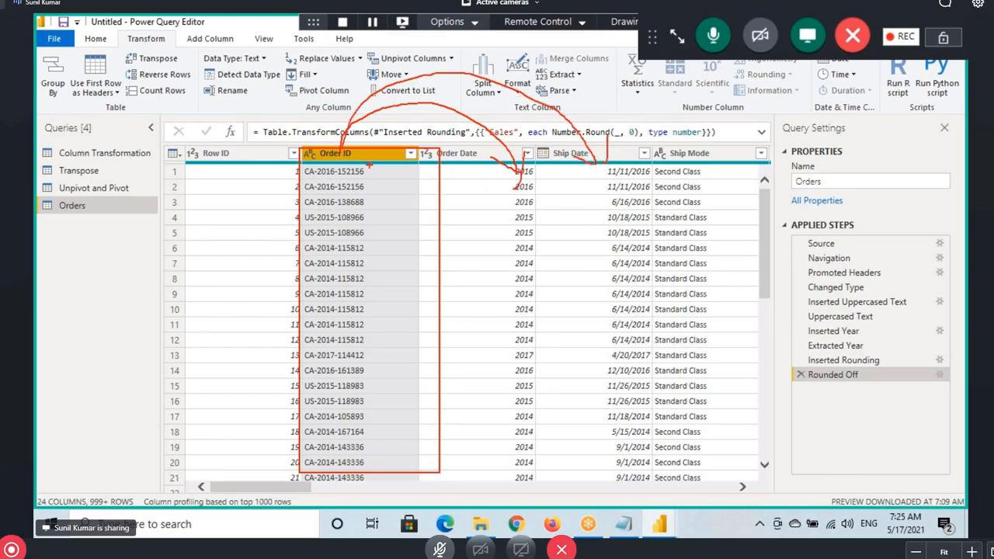
{"action": "mouse_move", "coordinate": [342, 141]}
{"action": "left_mouse_down"}
{"action": "mouse_move", "coordinate": [617, 82]}
{"action": "mouse_move", "coordinate": [670, 154]}
{"action": "left_mouse_up"}
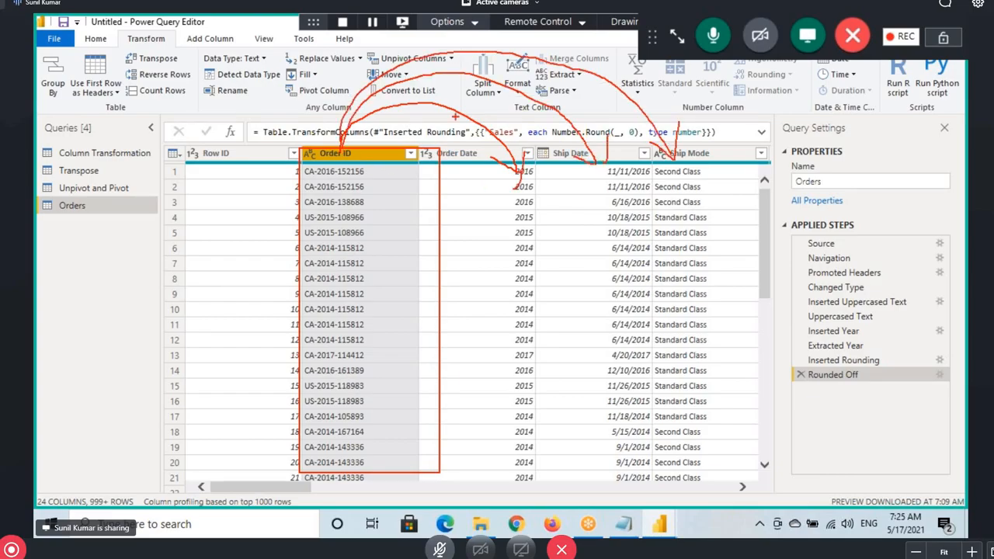
{"action": "left_click", "coordinate": [220, 40]}
{"action": "left_click", "coordinate": [211, 38]}
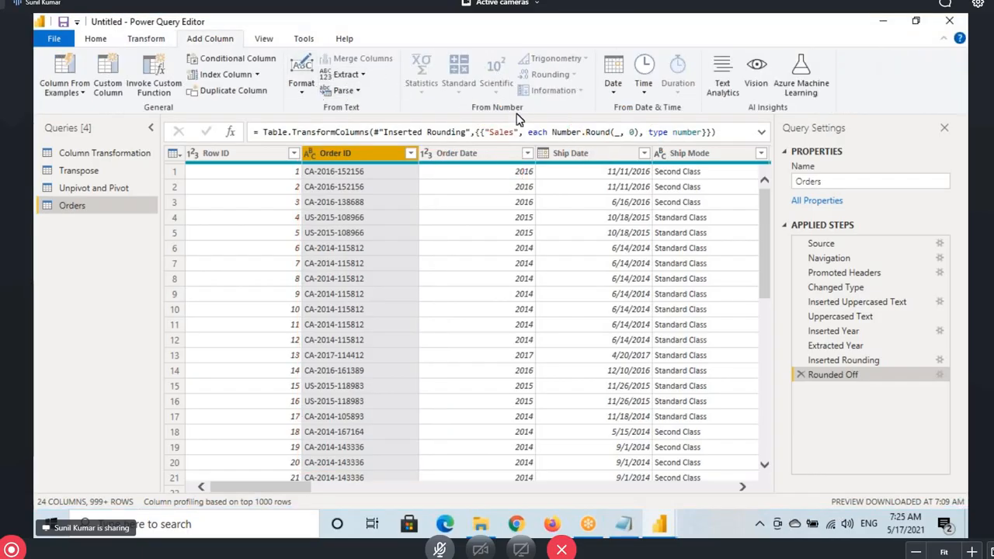
{"action": "left_click", "coordinate": [228, 91]}
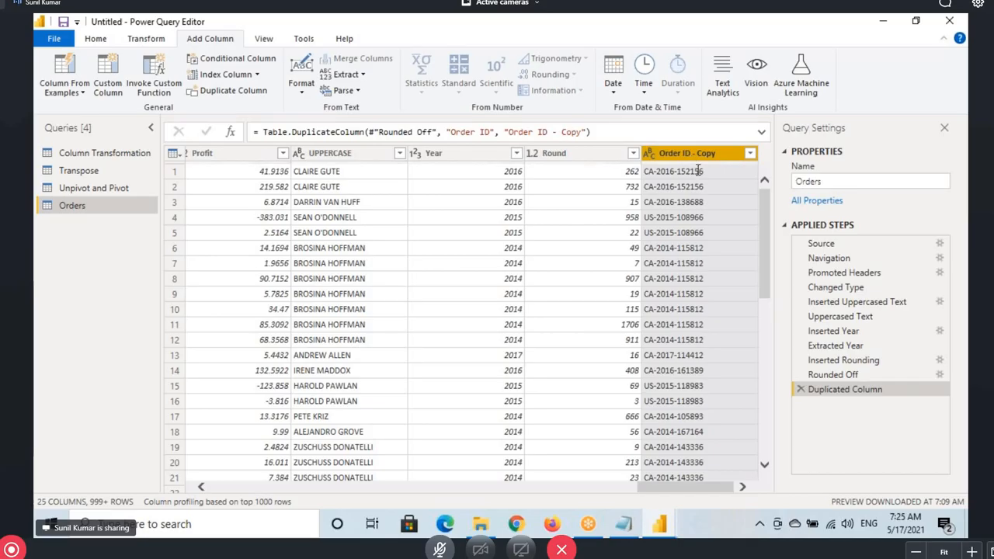
{"action": "left_click", "coordinate": [145, 38]}
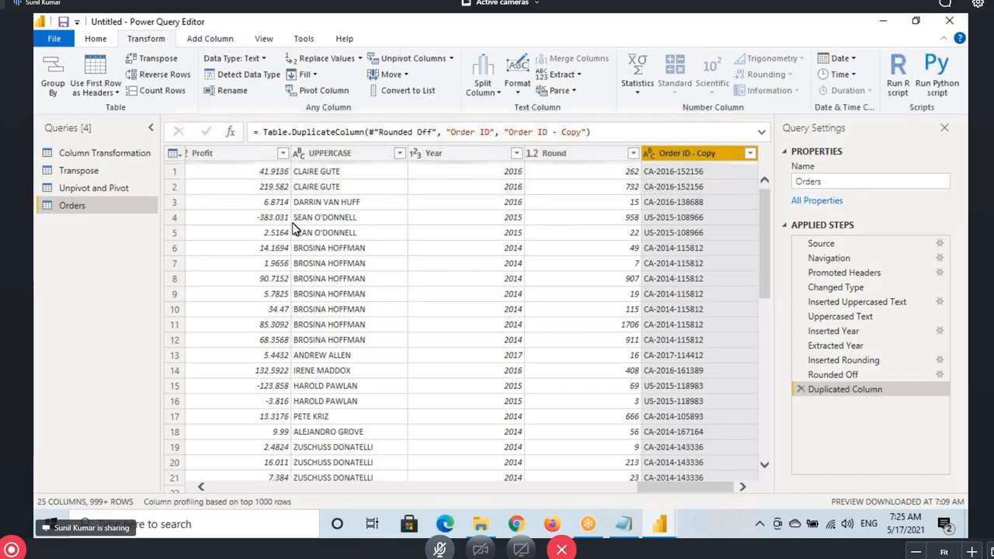
{"action": "left_click", "coordinate": [482, 85]}
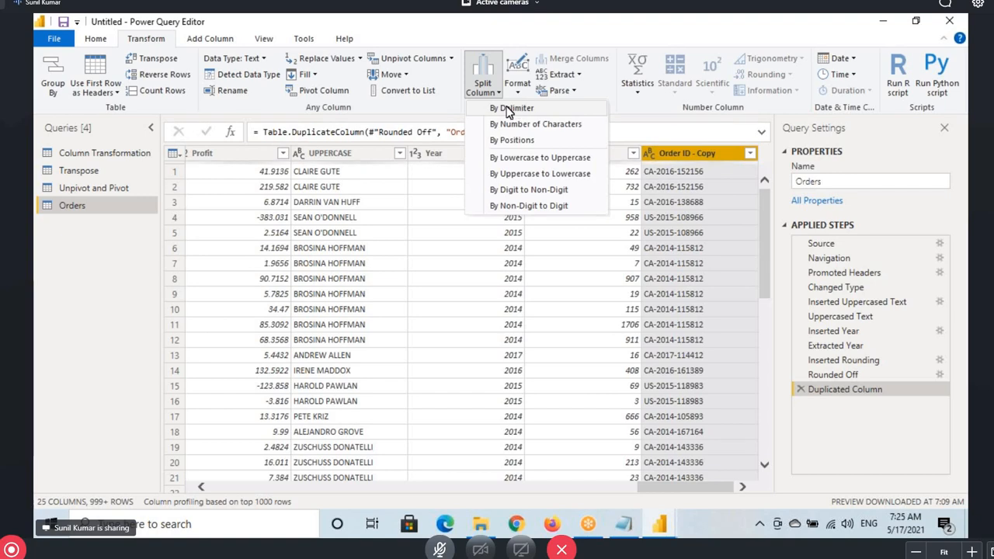
Open Split Column by Delimiter for Order ID - Copy and review the delimiter choices
{"action": "left_click", "coordinate": [508, 109]}
{"action": "left_click_drag", "start_coordinate": [465, 117], "coordinate": [459, 202]}
{"action": "left_click", "coordinate": [286, 265]}
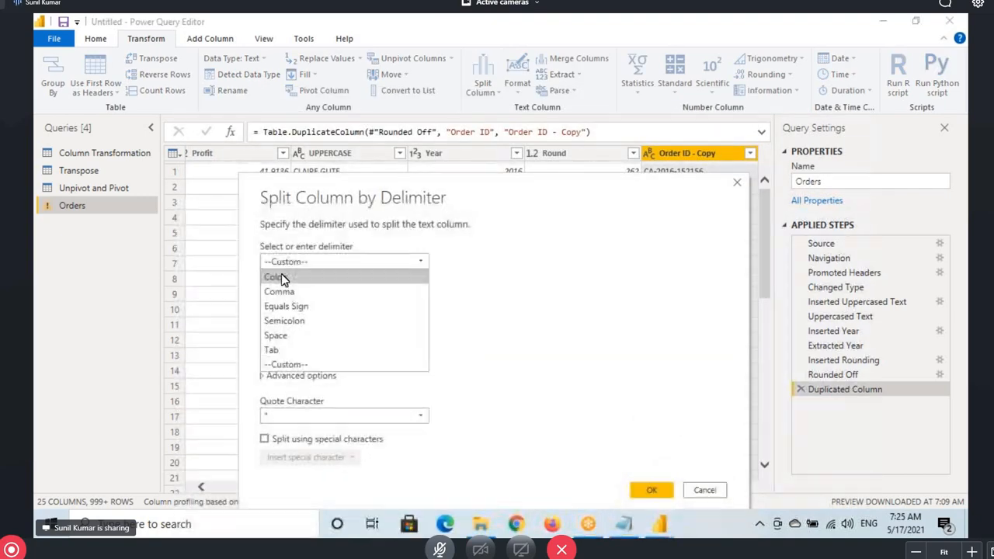
{"action": "left_click_drag", "start_coordinate": [262, 299], "coordinate": [358, 313]}
{"action": "left_click_drag", "start_coordinate": [263, 326], "coordinate": [331, 326]}
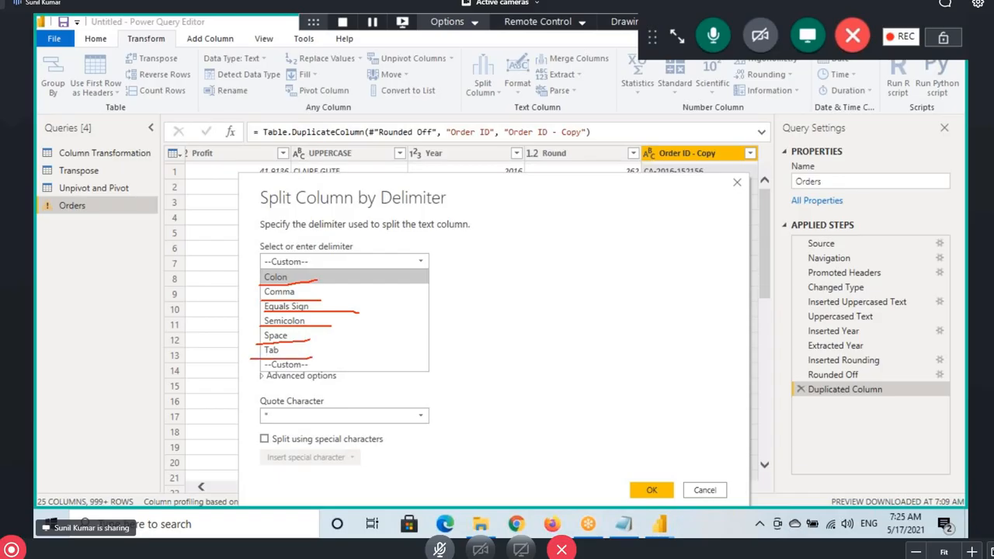
{"action": "mouse_move", "coordinate": [255, 272]}
{"action": "left_mouse_down"}
{"action": "mouse_move", "coordinate": [256, 296]}
{"action": "mouse_move", "coordinate": [340, 341]}
{"action": "mouse_move", "coordinate": [342, 273]}
{"action": "mouse_move", "coordinate": [261, 272]}
{"action": "left_mouse_up"}
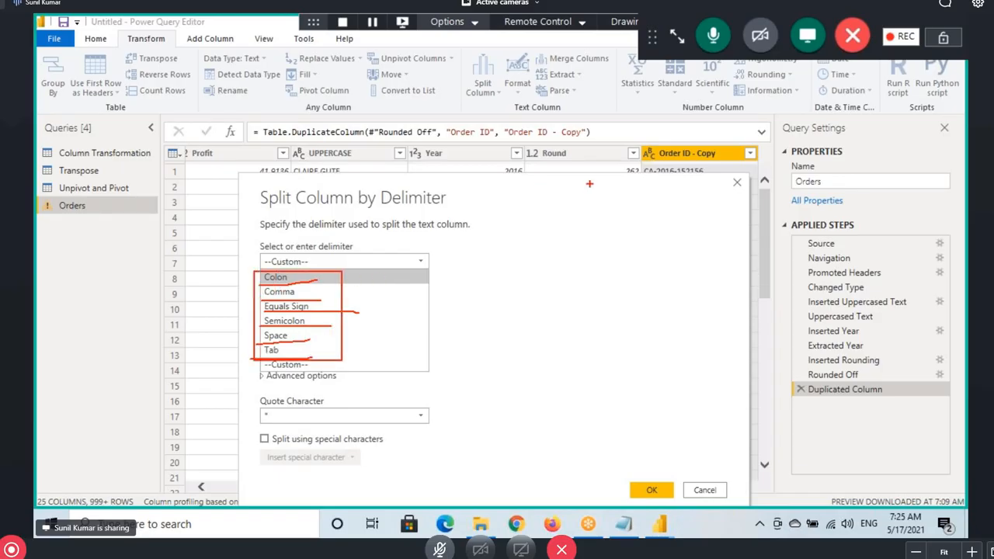
{"action": "mouse_move", "coordinate": [656, 173]}
{"action": "left_mouse_down"}
{"action": "mouse_move", "coordinate": [576, 110]}
{"action": "mouse_move", "coordinate": [331, 289]}
{"action": "left_mouse_up"}
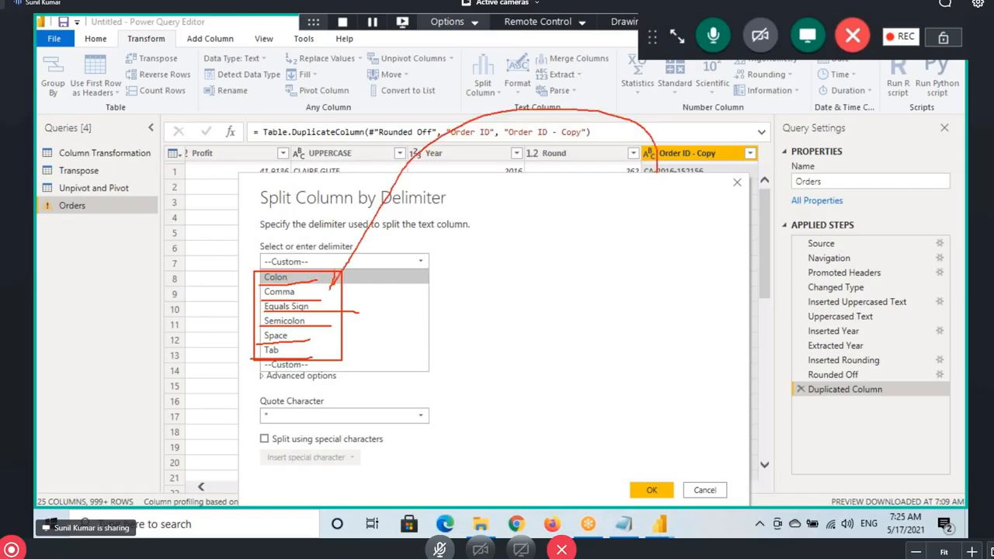
{"action": "key", "text": "Escape"}
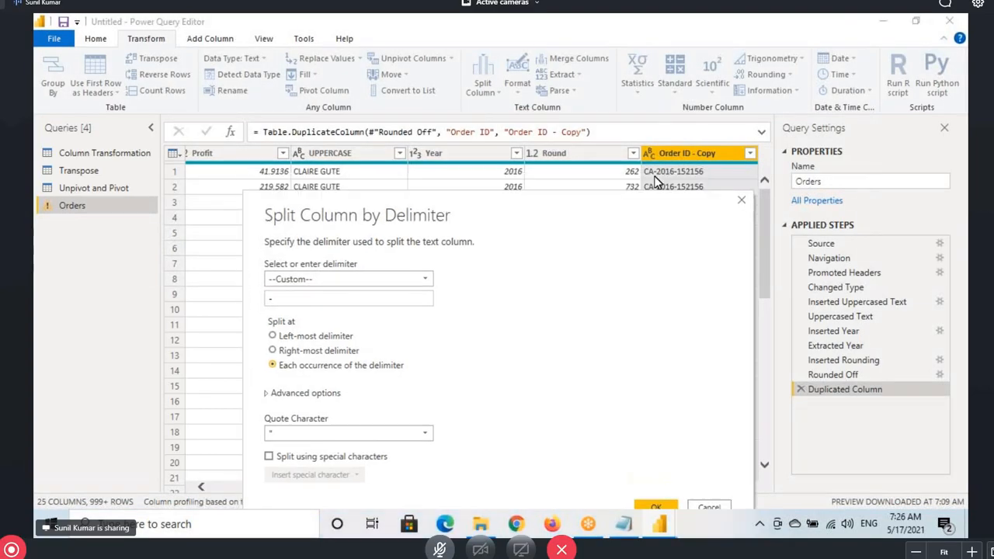
Try Comma and then Space as the split delimiter
{"action": "left_click", "coordinate": [332, 279]}
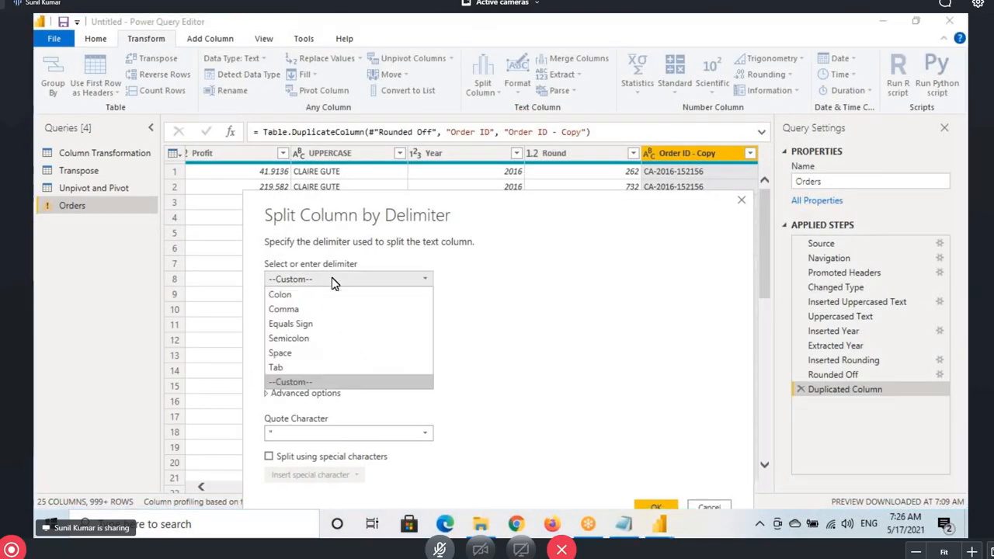
{"action": "left_click_drag", "start_coordinate": [260, 291], "coordinate": [346, 371]}
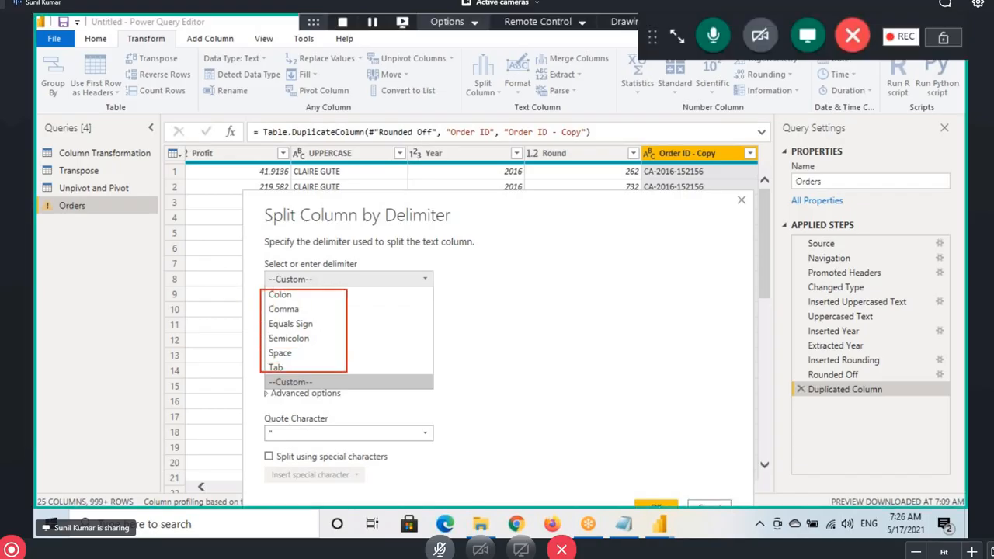
{"action": "left_click_drag", "start_coordinate": [342, 331], "coordinate": [404, 305]}
{"action": "left_click_drag", "start_coordinate": [272, 299], "coordinate": [317, 296]}
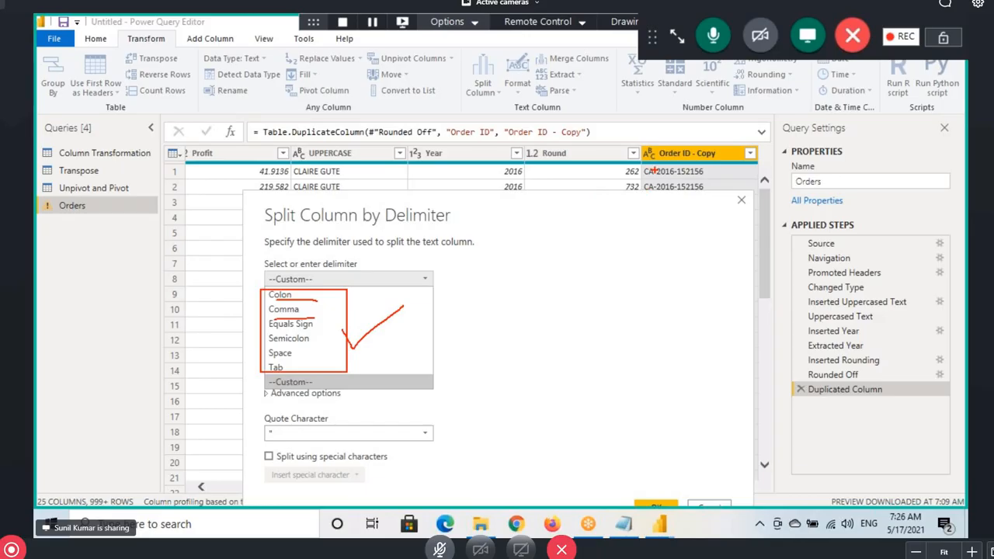
{"action": "mouse_move", "coordinate": [650, 166]}
{"action": "left_mouse_down"}
{"action": "mouse_move", "coordinate": [335, 269]}
{"action": "mouse_move", "coordinate": [374, 274]}
{"action": "left_mouse_up"}
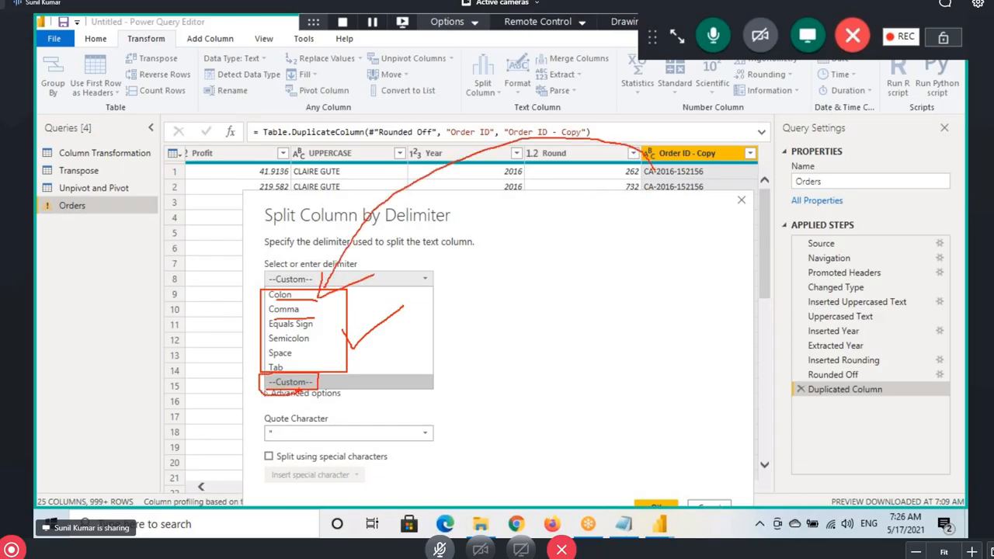
{"action": "left_click", "coordinate": [296, 278]}
{"action": "left_click", "coordinate": [298, 279]}
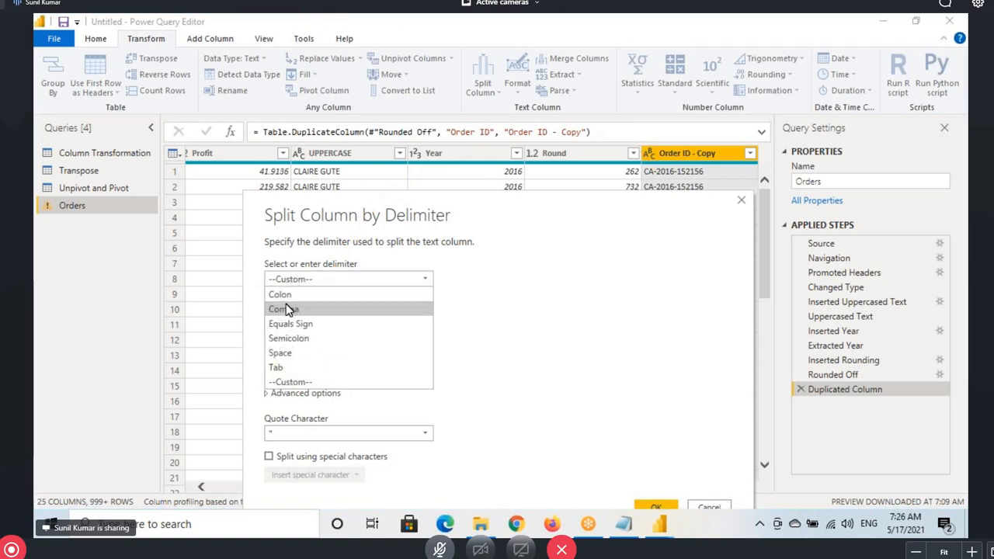
{"action": "left_click", "coordinate": [287, 313]}
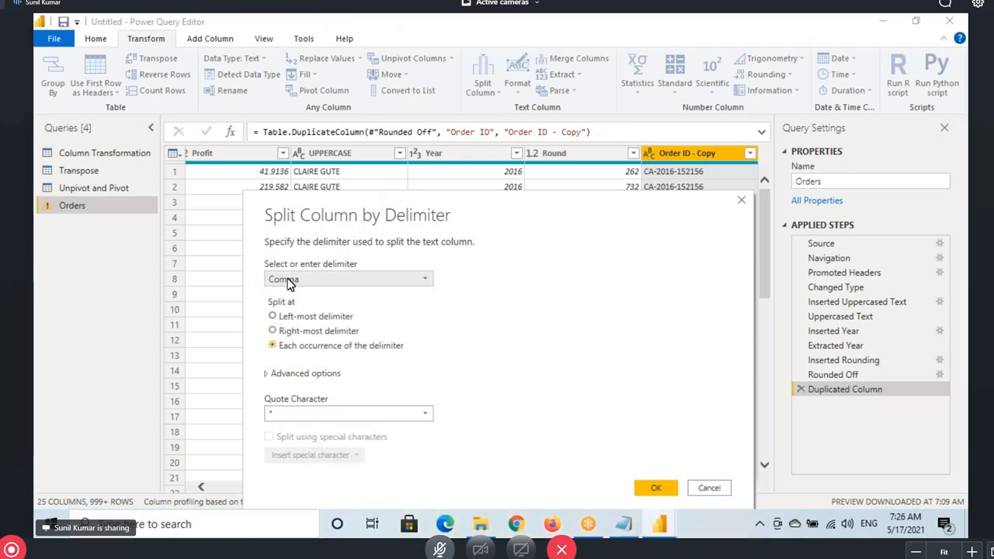
{"action": "left_click", "coordinate": [290, 281]}
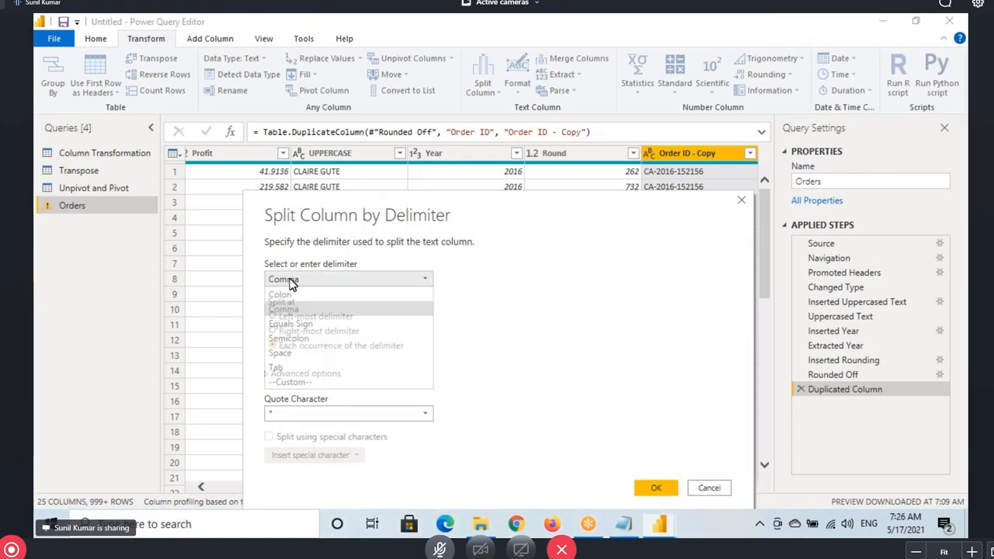
{"action": "left_click", "coordinate": [281, 353]}
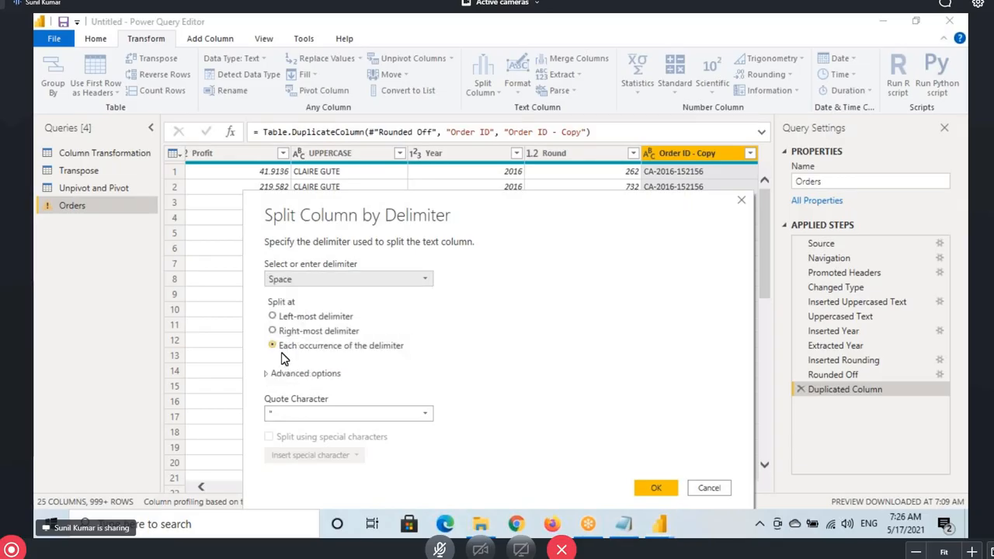
{"action": "left_click", "coordinate": [281, 284]}
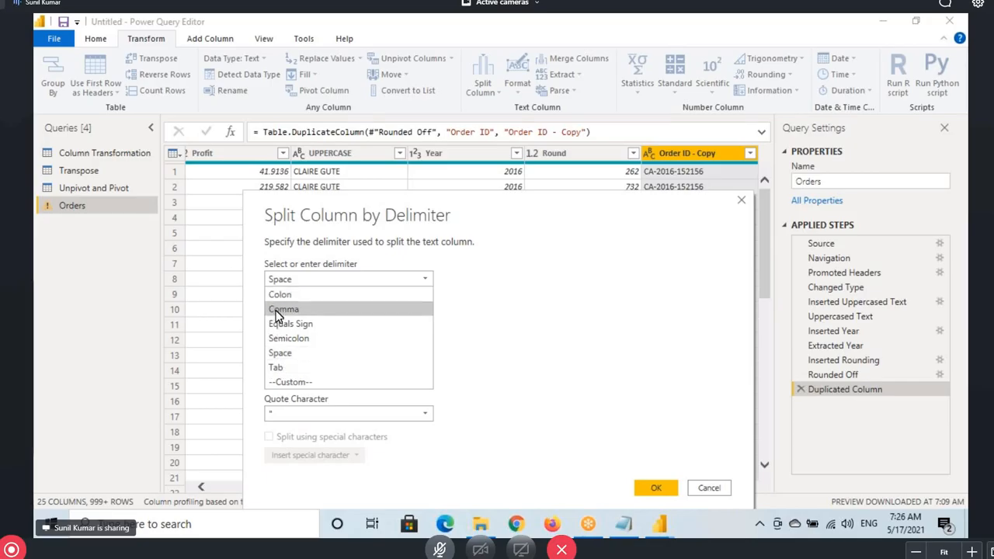
Split at the left-most custom '-' delimiter, producing the Order ID - Copy.1 country-code column
{"action": "left_click", "coordinate": [287, 383]}
{"action": "double_click", "coordinate": [276, 299]}
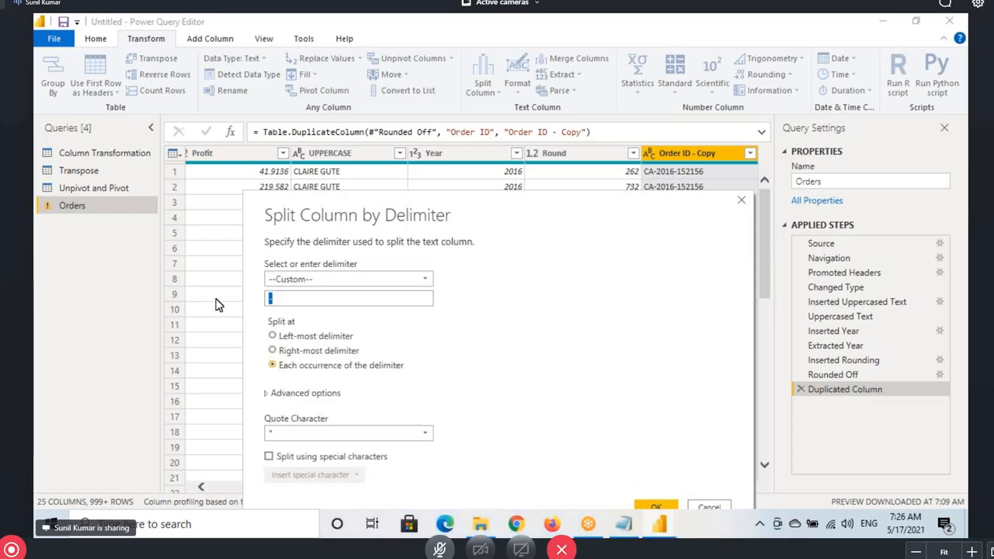
{"action": "type", "text": "-"}
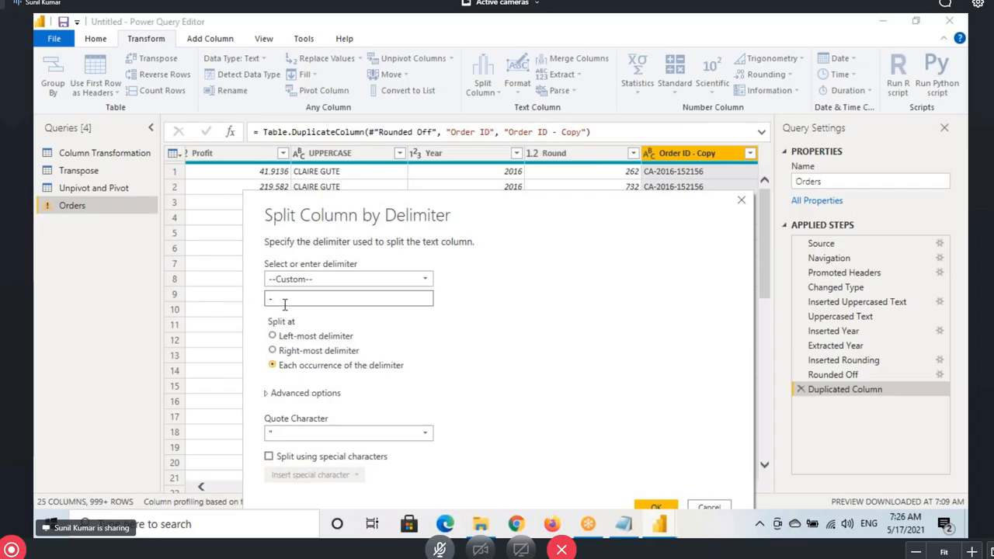
{"action": "left_click", "coordinate": [281, 338]}
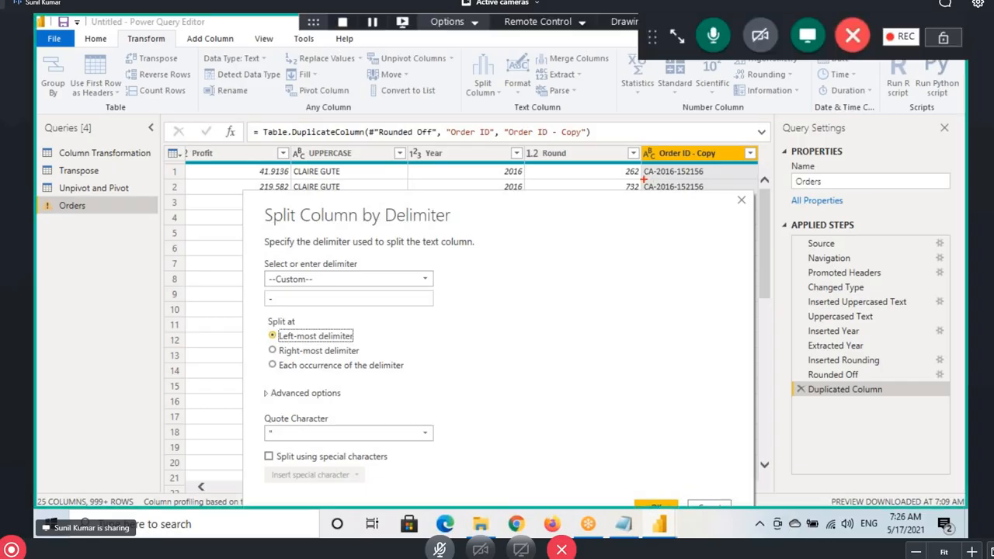
{"action": "left_click_drag", "start_coordinate": [595, 188], "coordinate": [648, 180]}
{"action": "left_click_drag", "start_coordinate": [672, 175], "coordinate": [705, 176]}
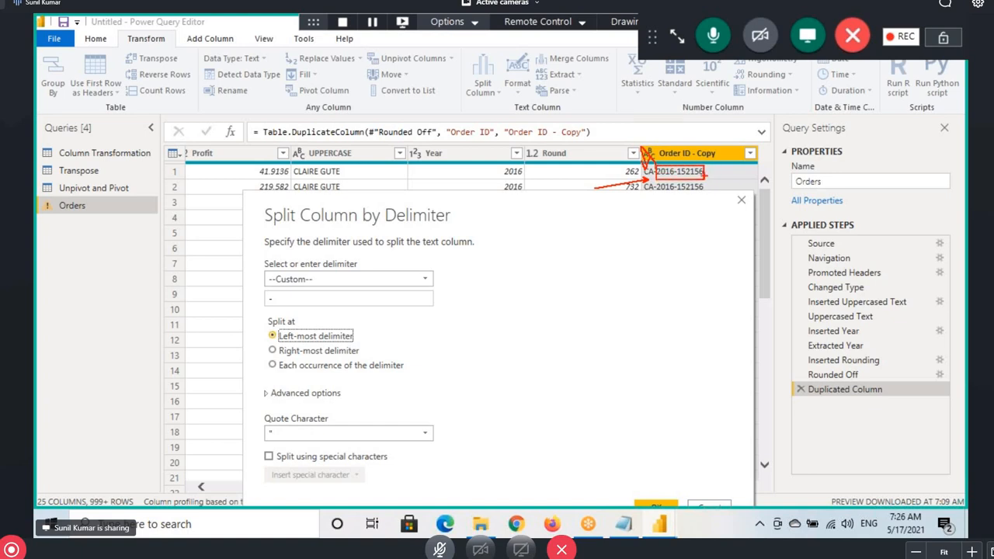
{"action": "left_click_drag", "start_coordinate": [697, 127], "coordinate": [707, 161]}
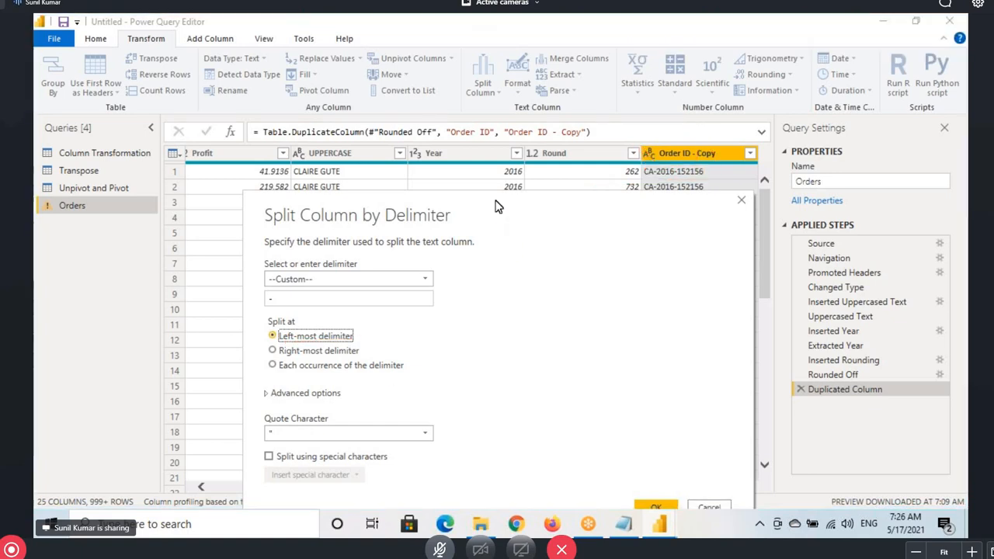
{"action": "left_click", "coordinate": [582, 465]}
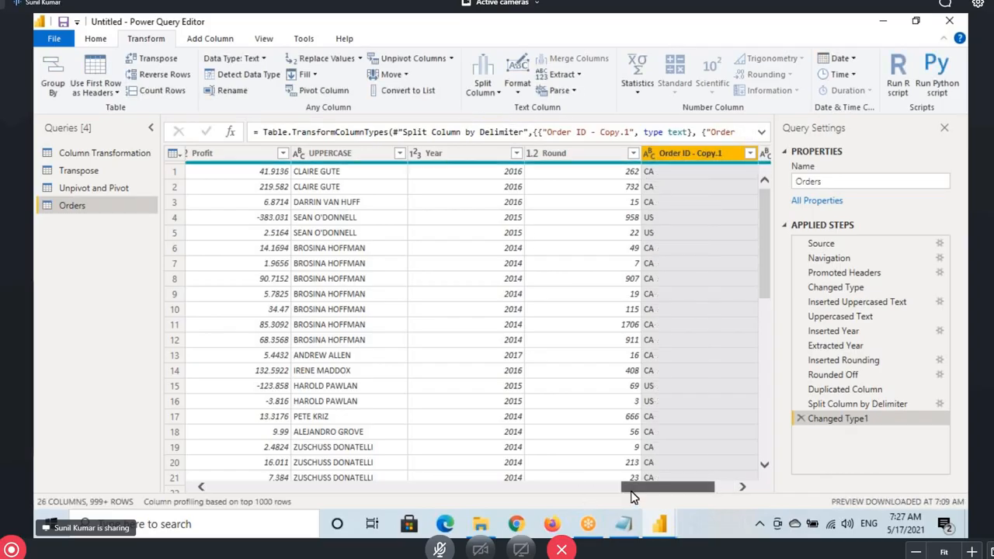
Select Order ID - Copy.2 and refresh the Orders data preview
{"action": "left_click_drag", "start_coordinate": [630, 486], "coordinate": [652, 486]}
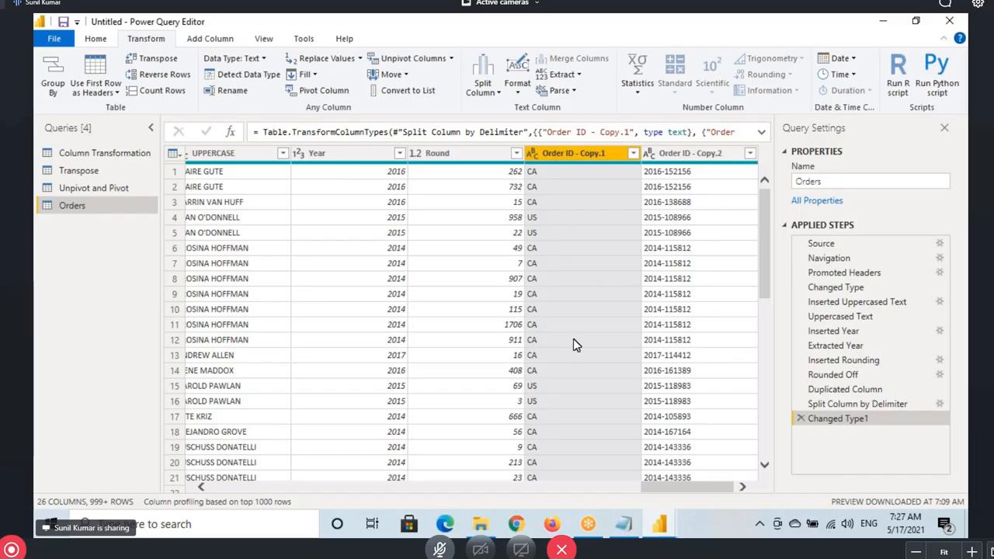
{"action": "left_click", "coordinate": [668, 153]}
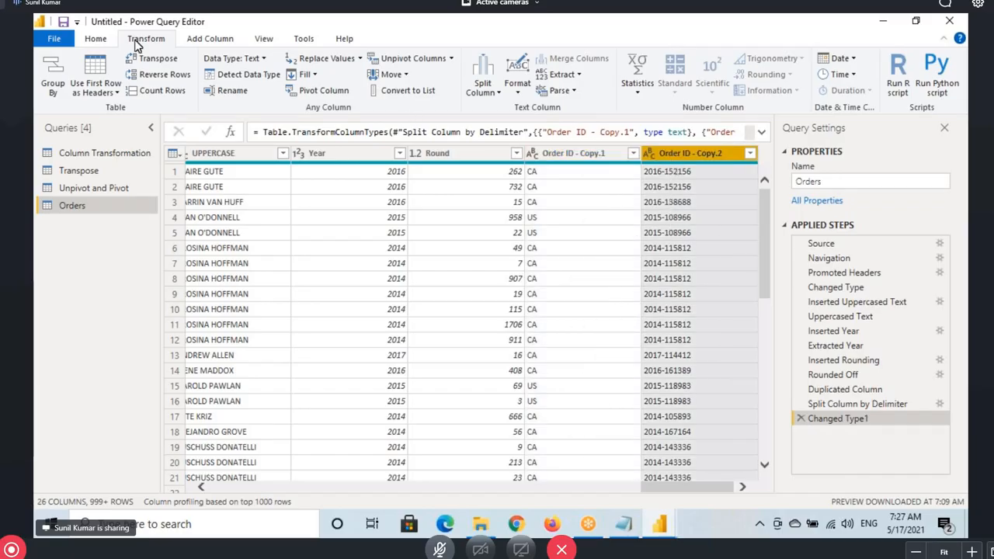
{"action": "left_click", "coordinate": [97, 39]}
{"action": "left_click", "coordinate": [339, 93]}
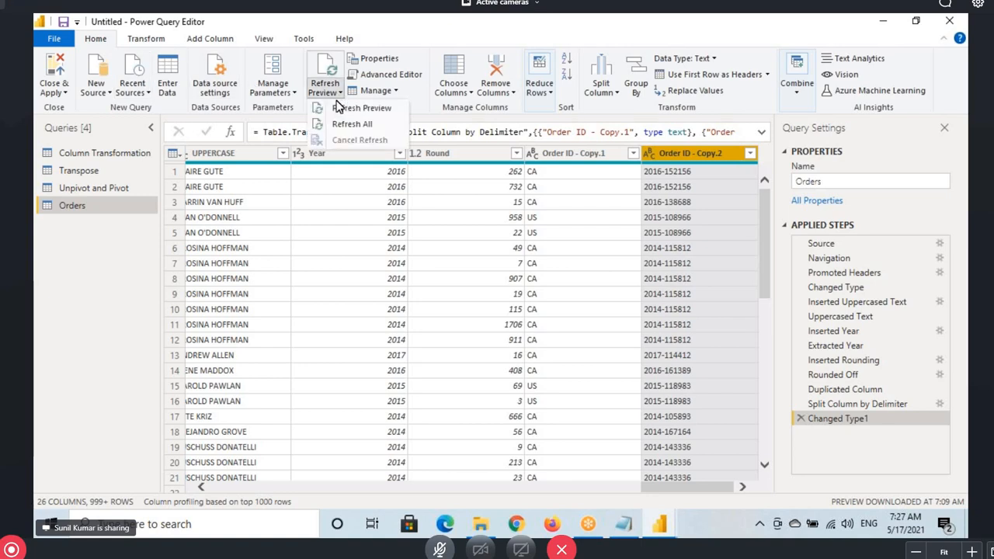
{"action": "left_click", "coordinate": [342, 108]}
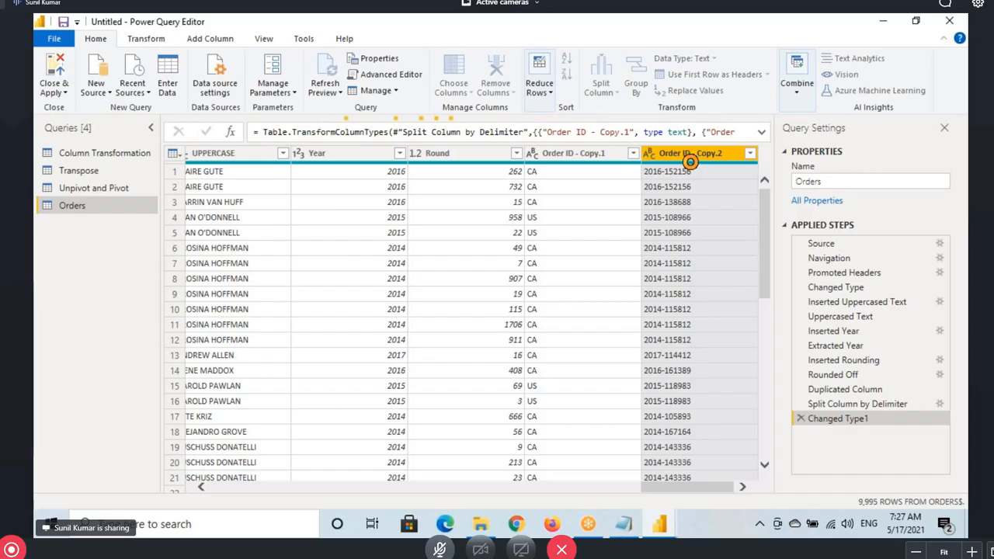
Delete the Changed Type1 and Split Column by Delimiter applied steps
{"action": "left_click", "coordinate": [796, 419]}
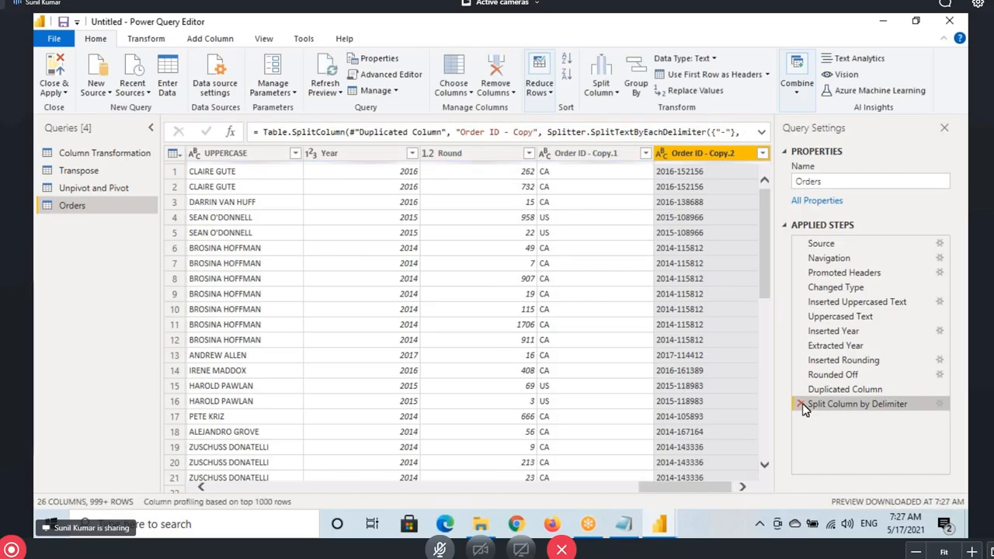
{"action": "left_click", "coordinate": [802, 405]}
{"action": "left_click", "coordinate": [139, 45]}
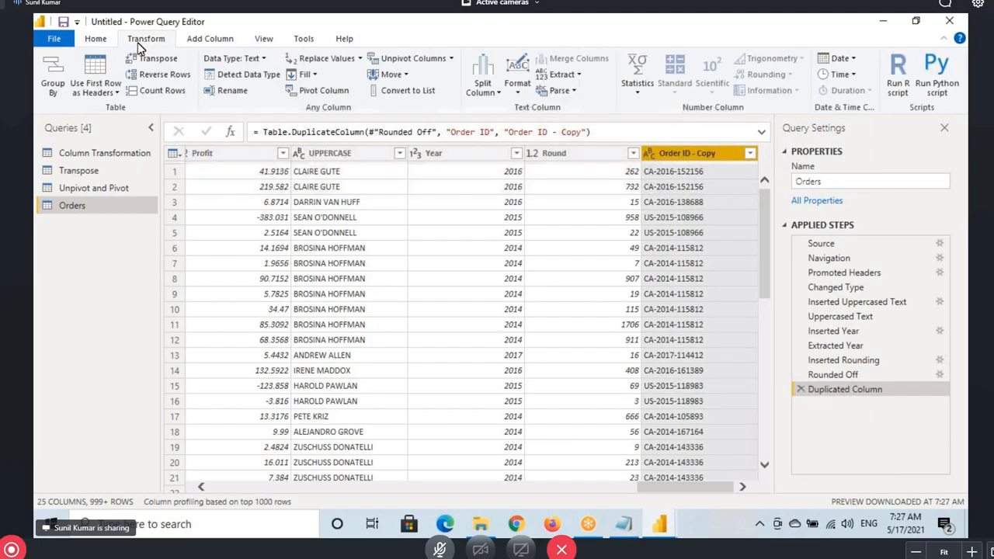
Split Order ID - Copy at the right-most '-' delimiter, giving values like CA-2016
{"action": "left_click", "coordinate": [483, 89]}
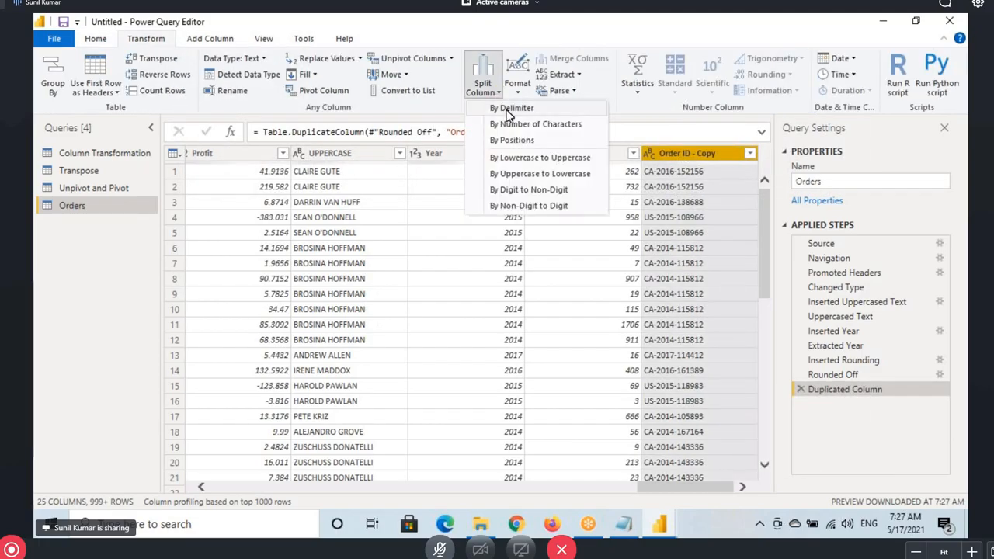
{"action": "left_click", "coordinate": [511, 108]}
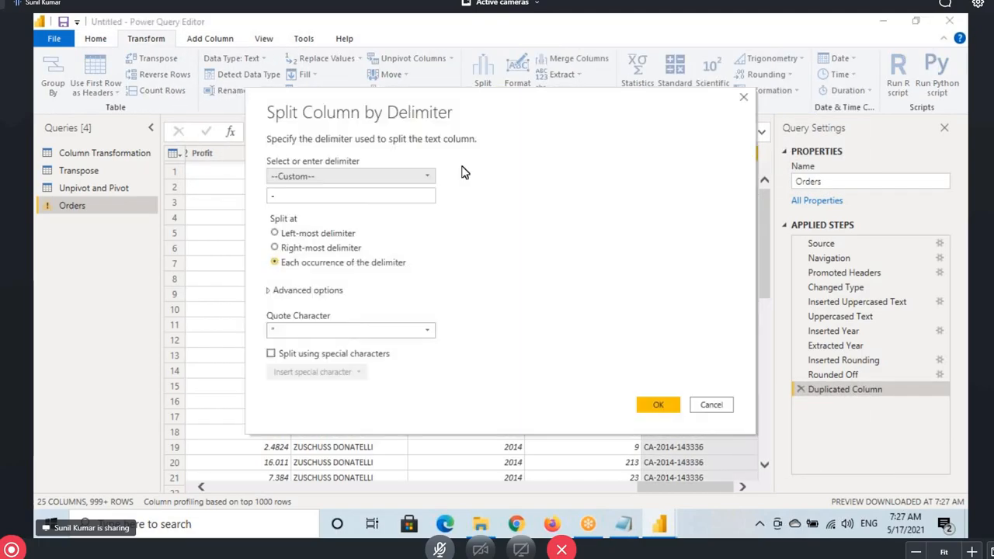
{"action": "double_click", "coordinate": [273, 195]}
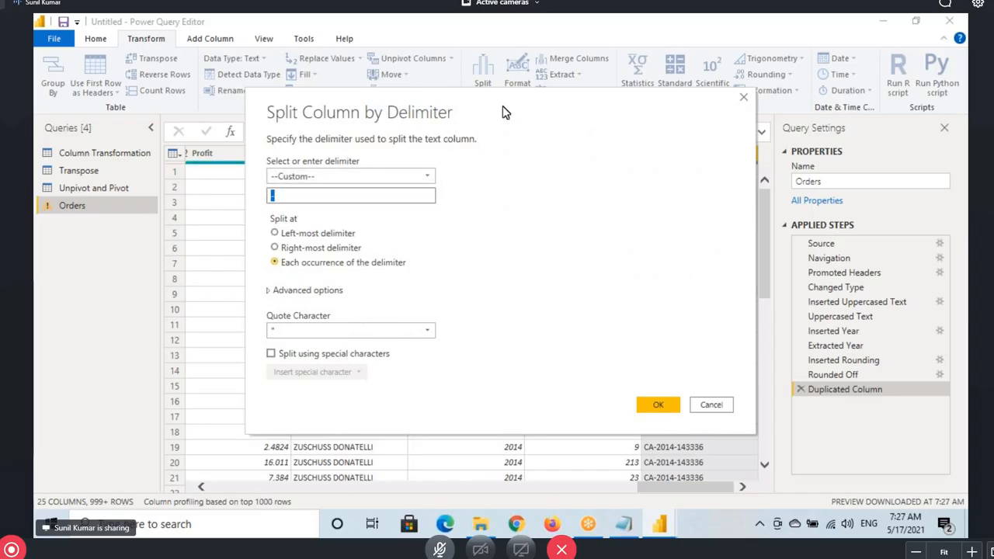
{"action": "left_click_drag", "start_coordinate": [503, 113], "coordinate": [593, 262]}
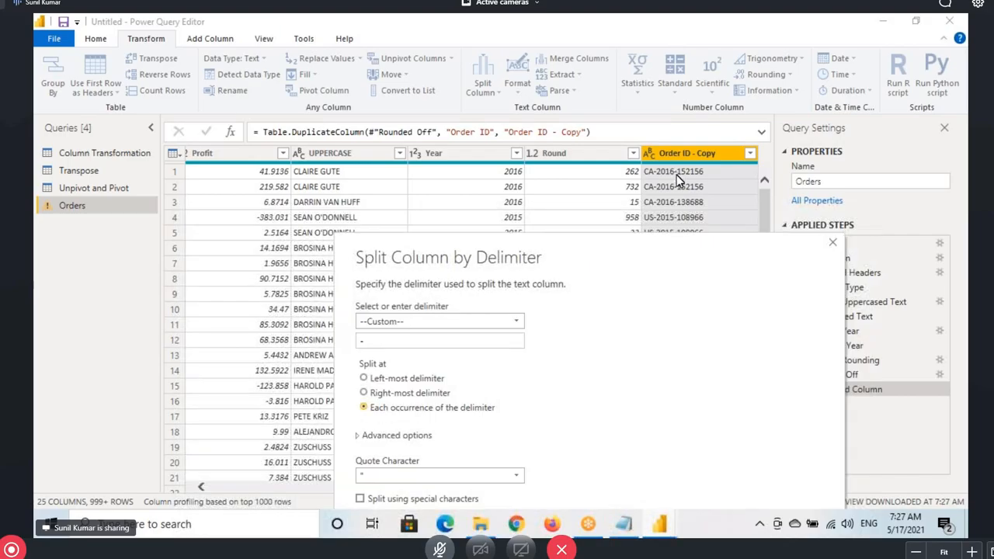
{"action": "double_click", "coordinate": [377, 340]}
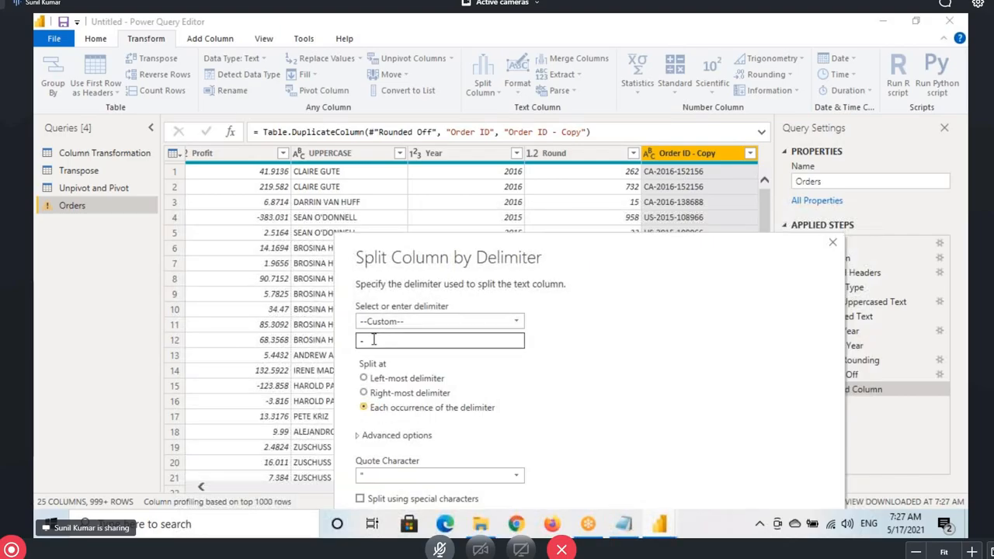
{"action": "left_click_drag", "start_coordinate": [587, 249], "coordinate": [533, 168]}
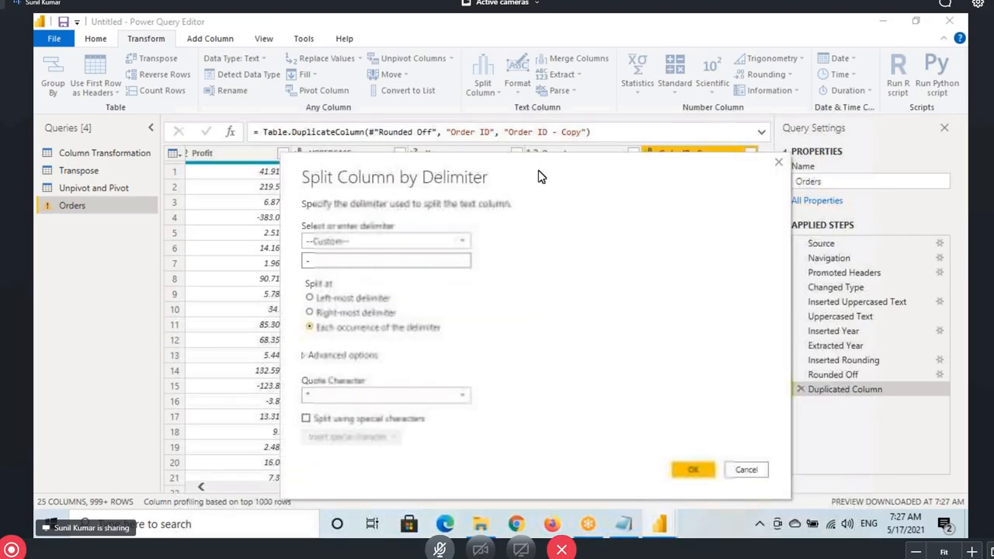
{"action": "left_click", "coordinate": [353, 314]}
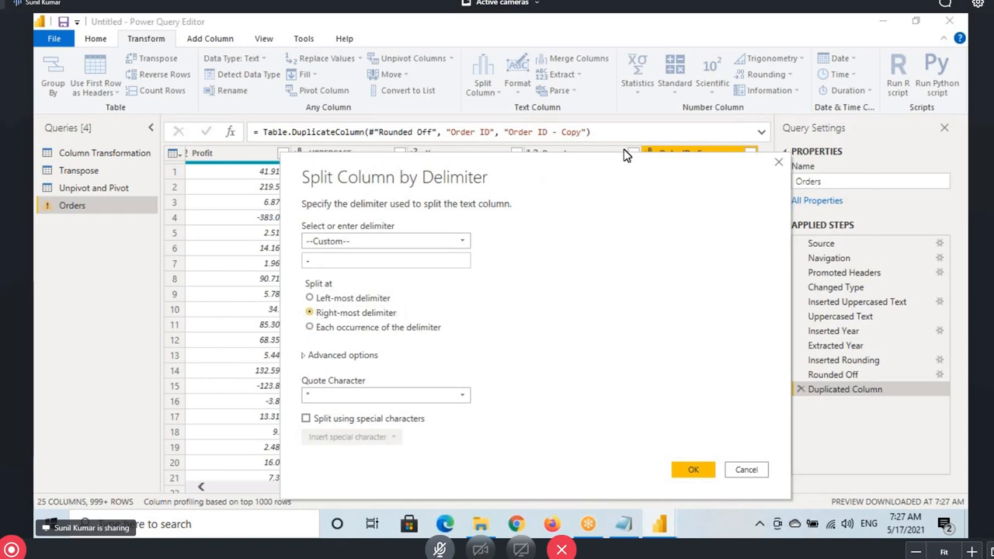
{"action": "left_click_drag", "start_coordinate": [635, 156], "coordinate": [685, 196]}
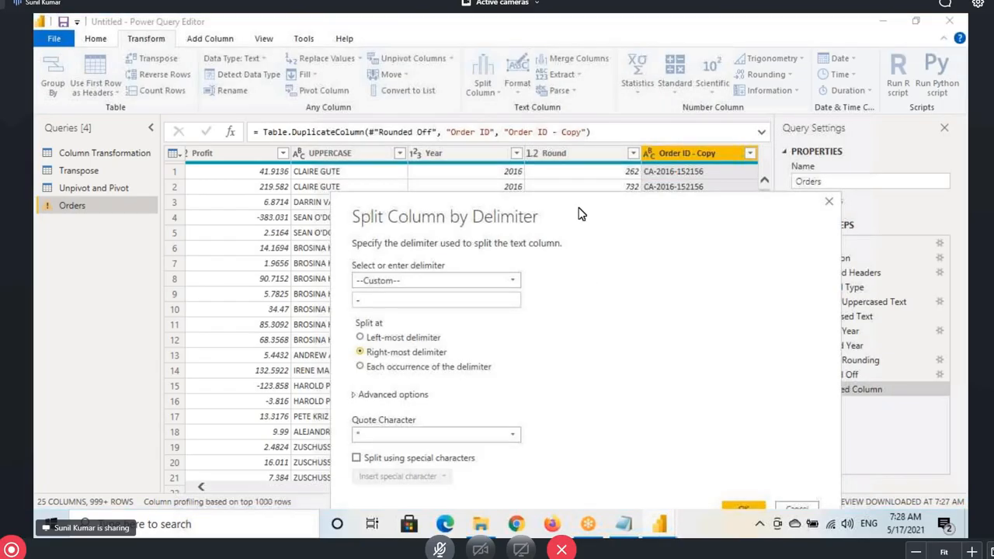
{"action": "left_click_drag", "start_coordinate": [580, 215], "coordinate": [489, 111]}
{"action": "left_click", "coordinate": [653, 405]}
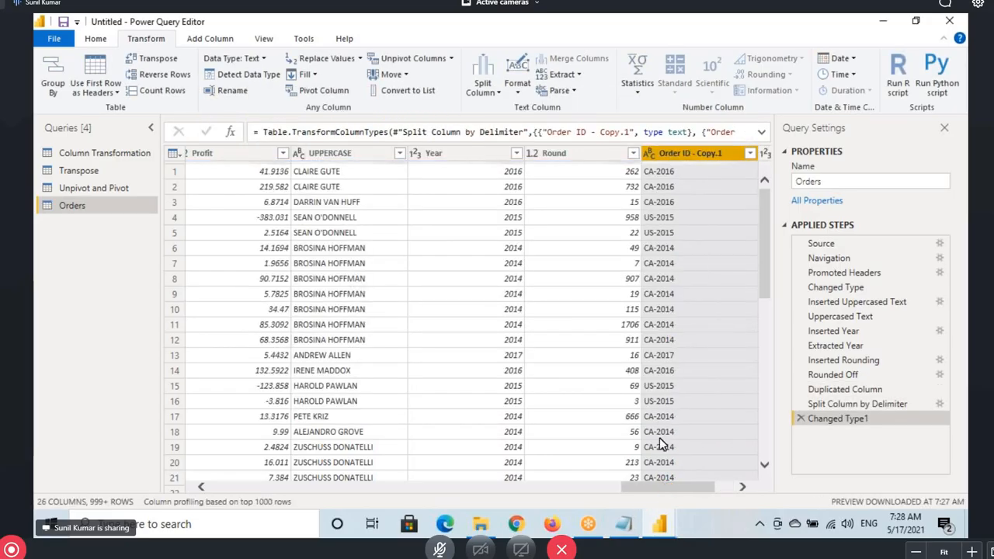
Remove the Changed Type1 and Split Column by Delimiter steps from Orders
{"action": "left_click_drag", "start_coordinate": [660, 491], "coordinate": [687, 489]}
{"action": "left_click", "coordinate": [703, 153]}
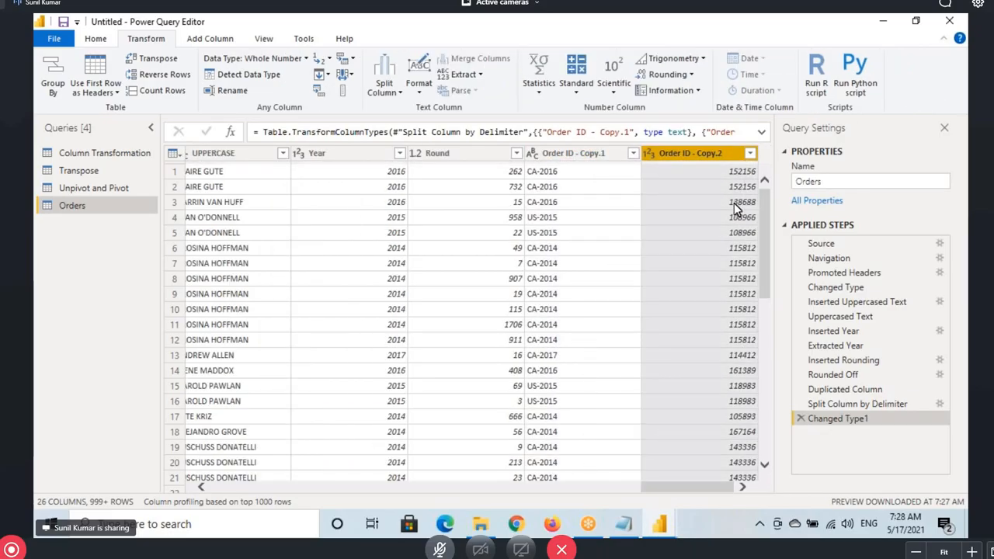
{"action": "left_click", "coordinate": [599, 155]}
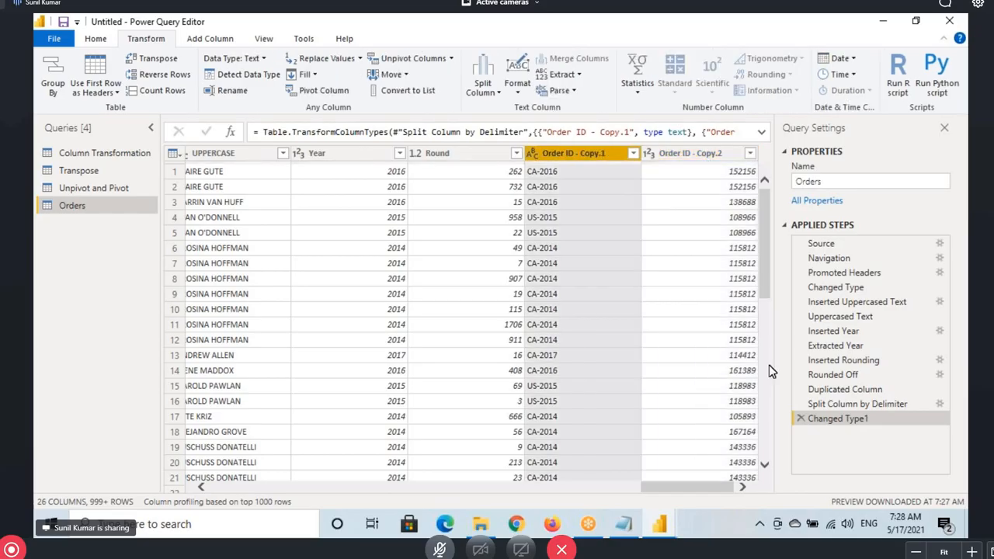
{"action": "left_click", "coordinate": [800, 418]}
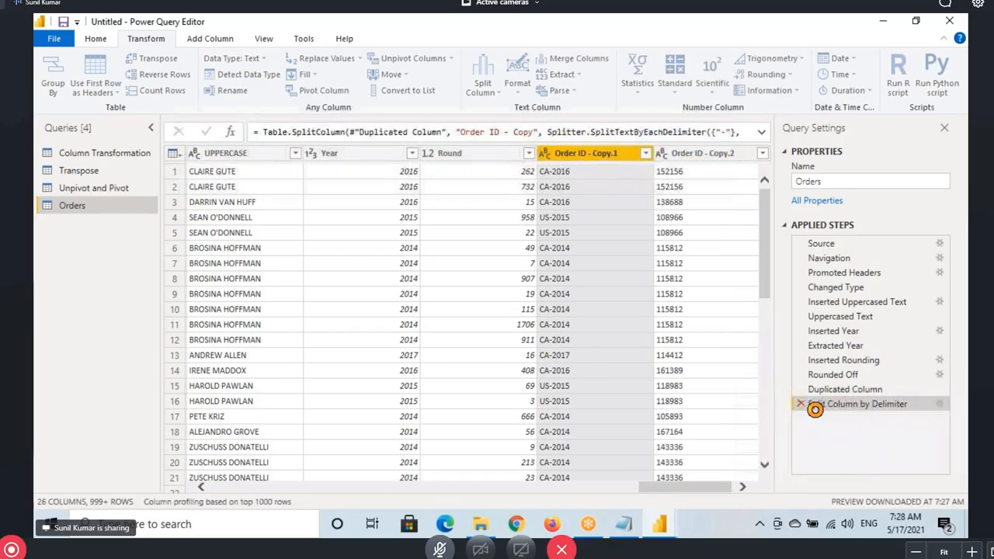
{"action": "left_click", "coordinate": [801, 404]}
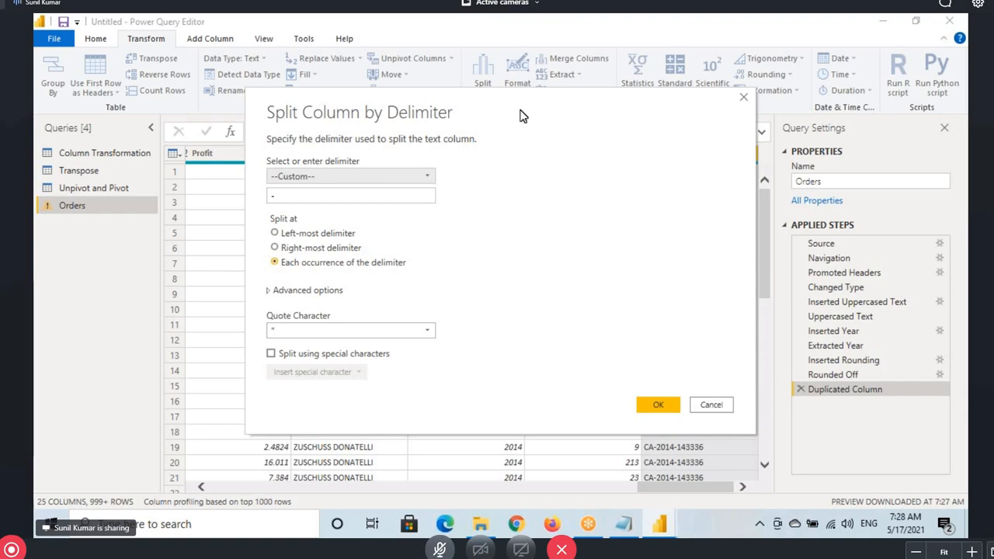
Split Order ID - Copy by '-' at each occurrence of the delimiter
{"action": "left_click_drag", "start_coordinate": [522, 115], "coordinate": [626, 266]}
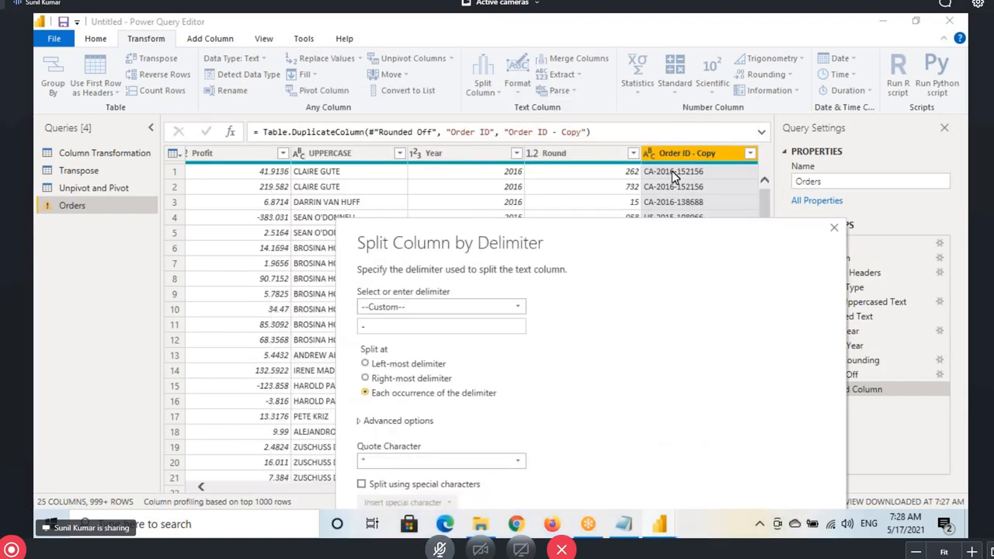
{"action": "left_click", "coordinate": [378, 326]}
{"action": "double_click", "coordinate": [378, 326]}
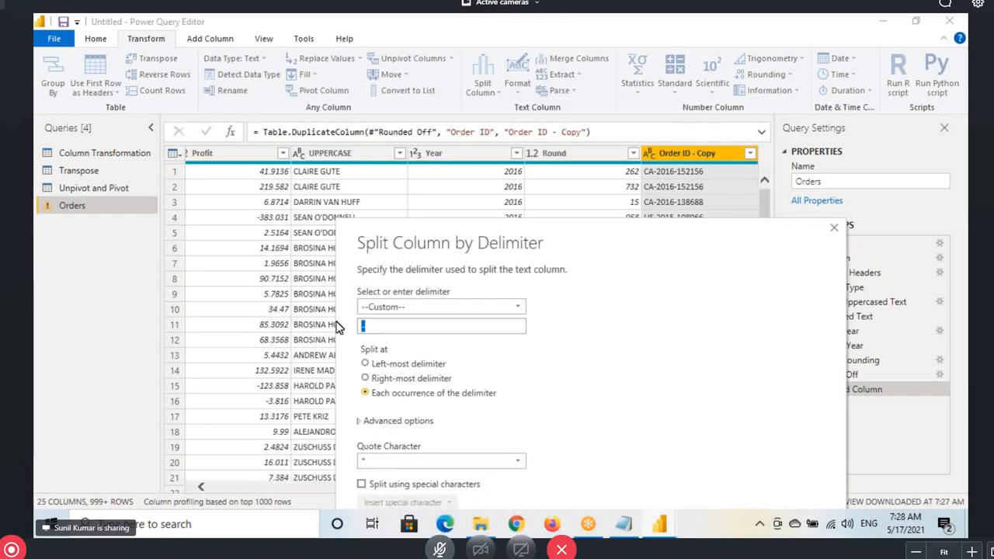
{"action": "left_click_drag", "start_coordinate": [605, 236], "coordinate": [465, 106]}
{"action": "left_click", "coordinate": [601, 407]}
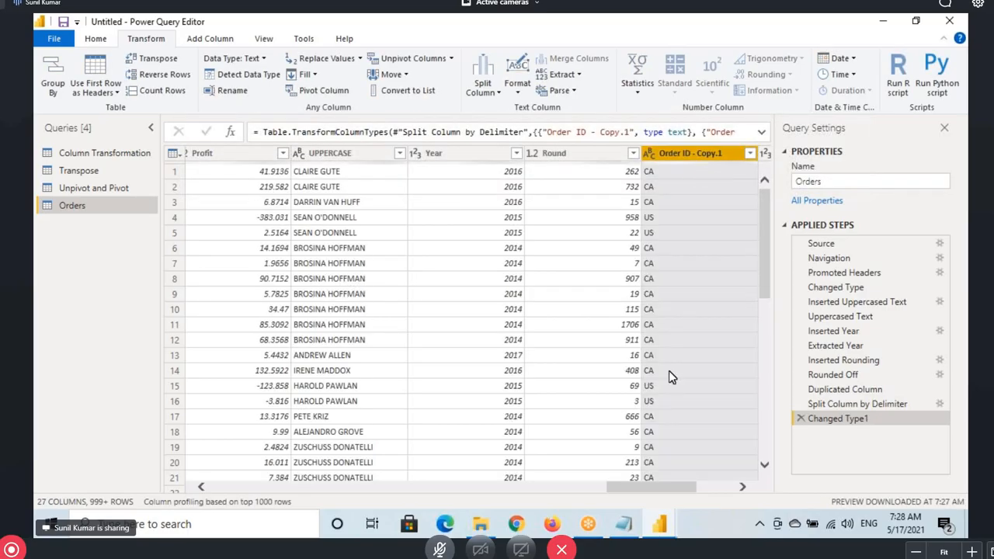
Check the resulting Order ID - Copy.1, Copy.2 and Copy.3 columns
{"action": "scroll", "coordinate": [669, 373], "scroll_direction": "right", "scroll_amount": 3}
{"action": "left_click", "coordinate": [599, 160]}
{"action": "left_click", "coordinate": [708, 159]}
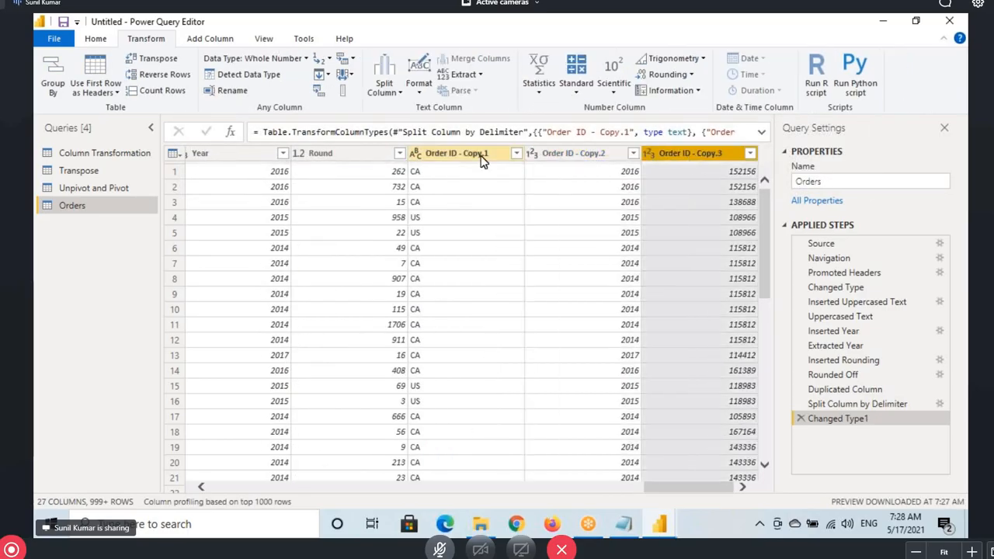
{"action": "left_click", "coordinate": [477, 155]}
{"action": "left_click", "coordinate": [575, 156]}
{"action": "left_click", "coordinate": [688, 163]}
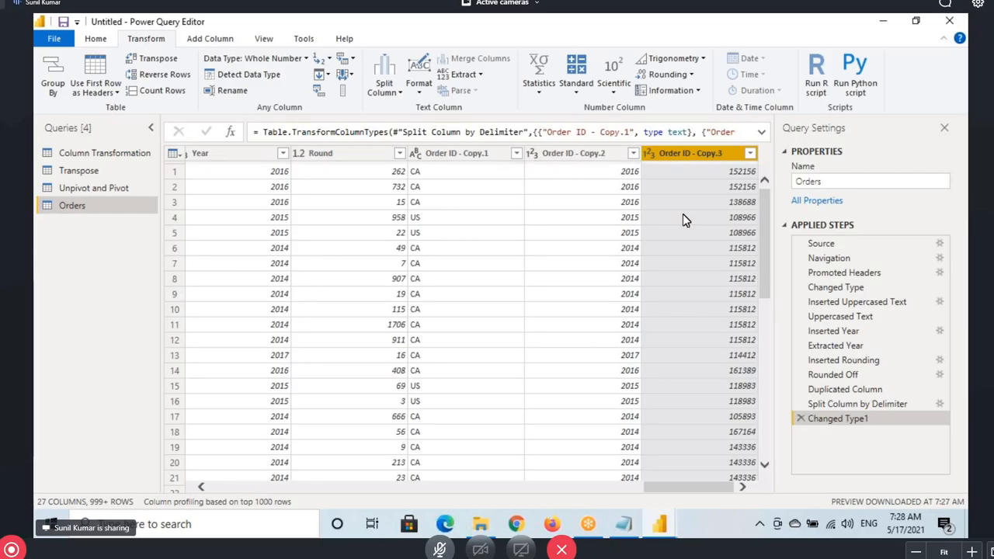
Try connecting to the Sample - Superstore.xls workbook, then cancel the connection
{"action": "left_click", "coordinate": [93, 40]}
{"action": "left_click", "coordinate": [96, 85]}
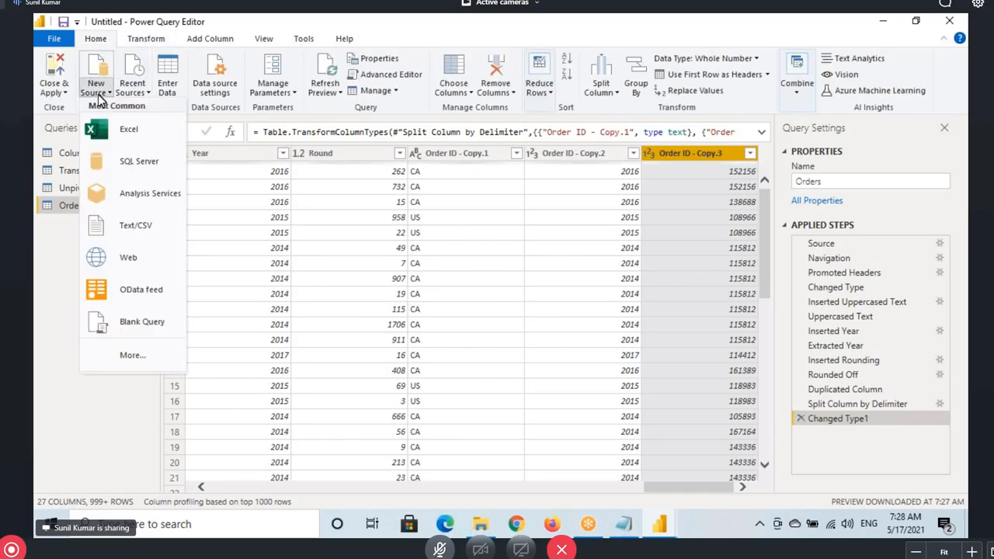
{"action": "left_click", "coordinate": [132, 130]}
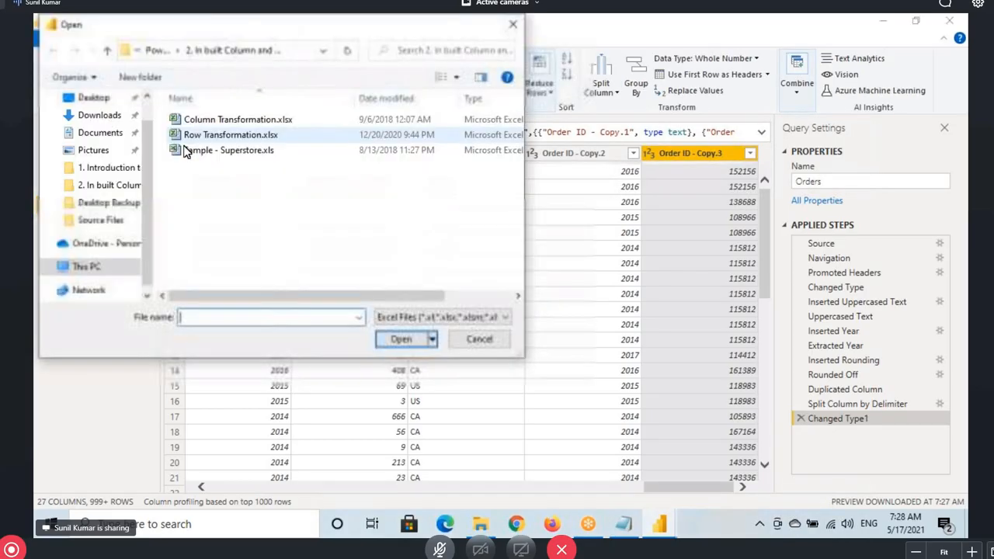
{"action": "left_click", "coordinate": [228, 150]}
{"action": "left_click", "coordinate": [401, 341]}
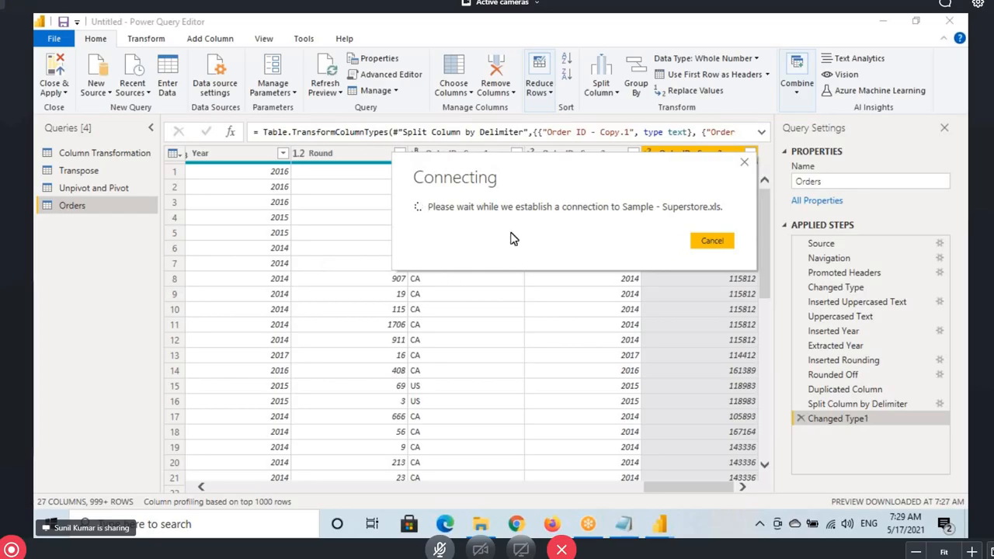
{"action": "left_click", "coordinate": [712, 241]}
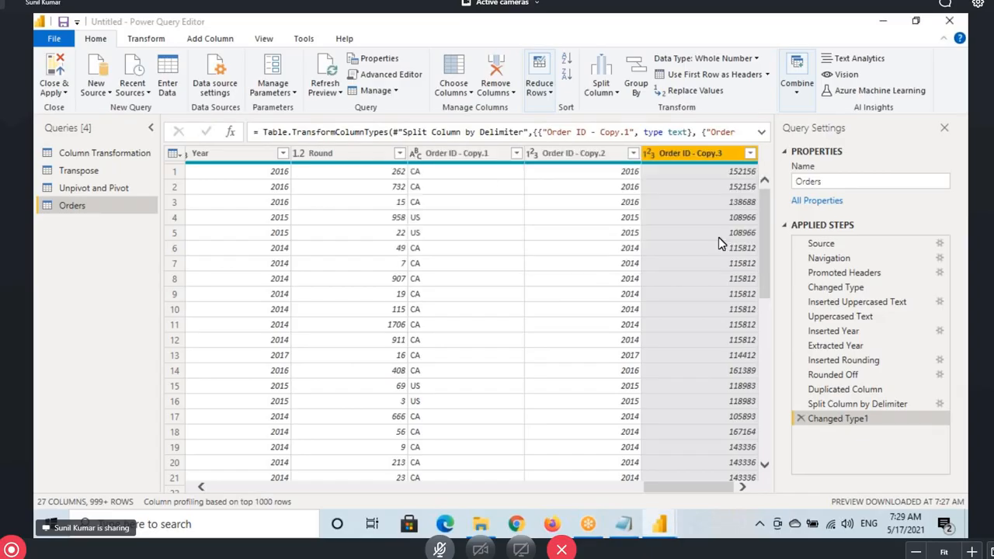
Open Sample - Superstore.xlsx from Desktop Backup > Source Files and select its People sheet
{"action": "left_click", "coordinate": [97, 87]}
{"action": "left_click", "coordinate": [124, 137]}
{"action": "left_click", "coordinate": [92, 98]}
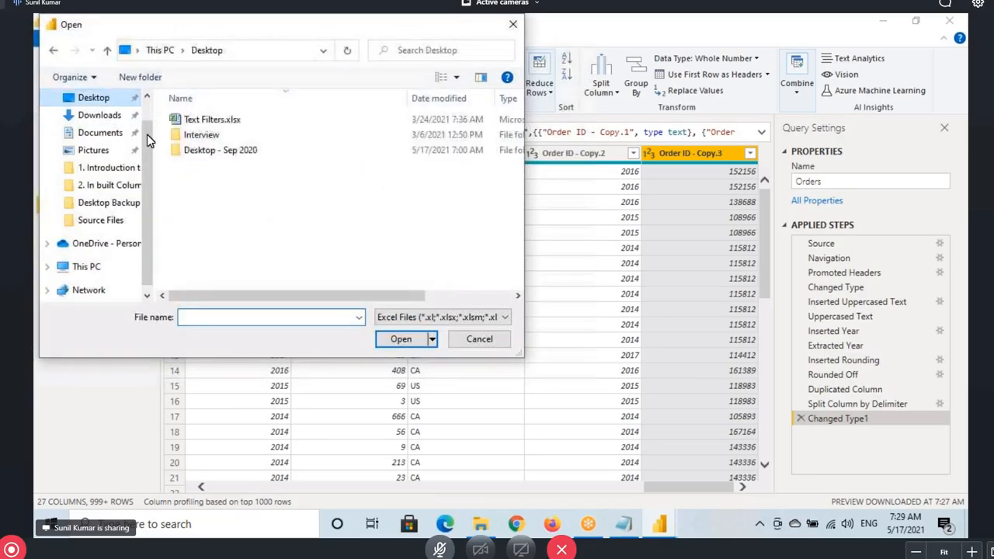
{"action": "double_click", "coordinate": [207, 150]}
{"action": "double_click", "coordinate": [214, 134]}
{"action": "double_click", "coordinate": [470, 122]}
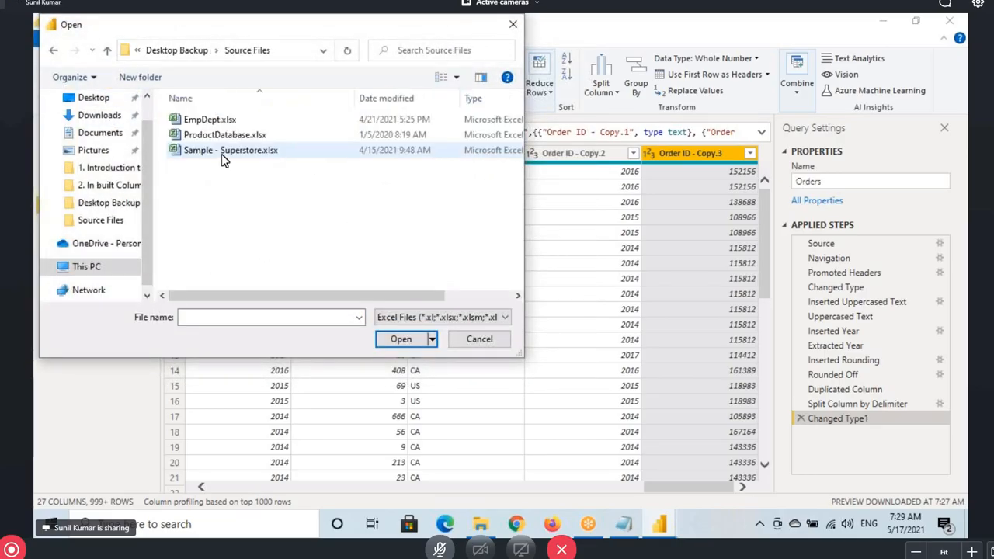
{"action": "left_click", "coordinate": [227, 152]}
{"action": "left_click", "coordinate": [398, 339]}
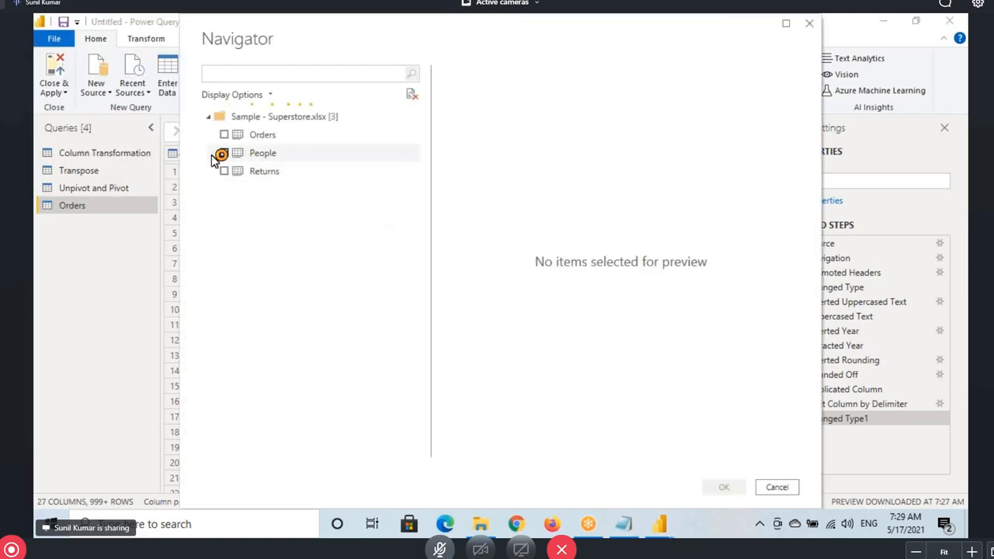
{"action": "left_click", "coordinate": [224, 154]}
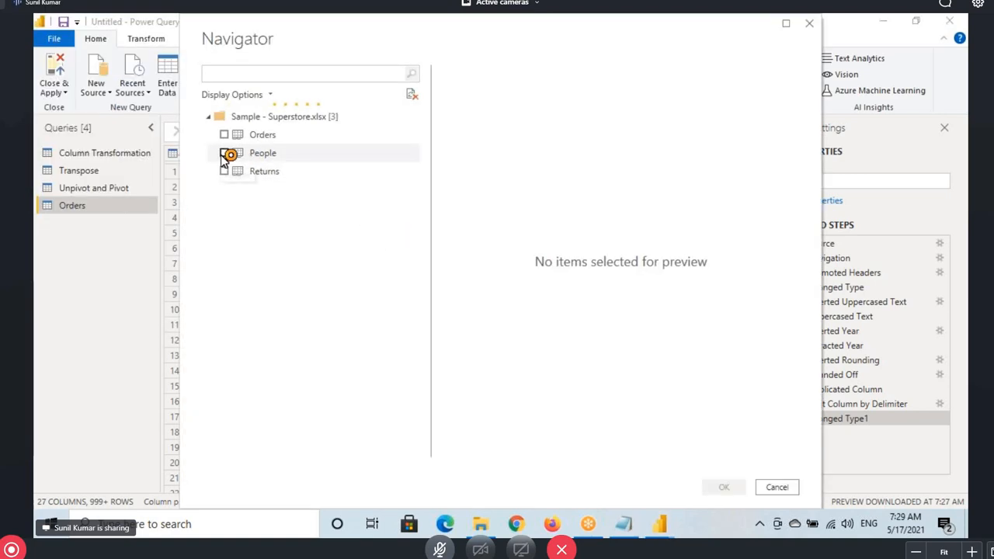
Use the People query's first row as headers, giving Person and Region columns
{"action": "key", "text": "alt+Tab"}
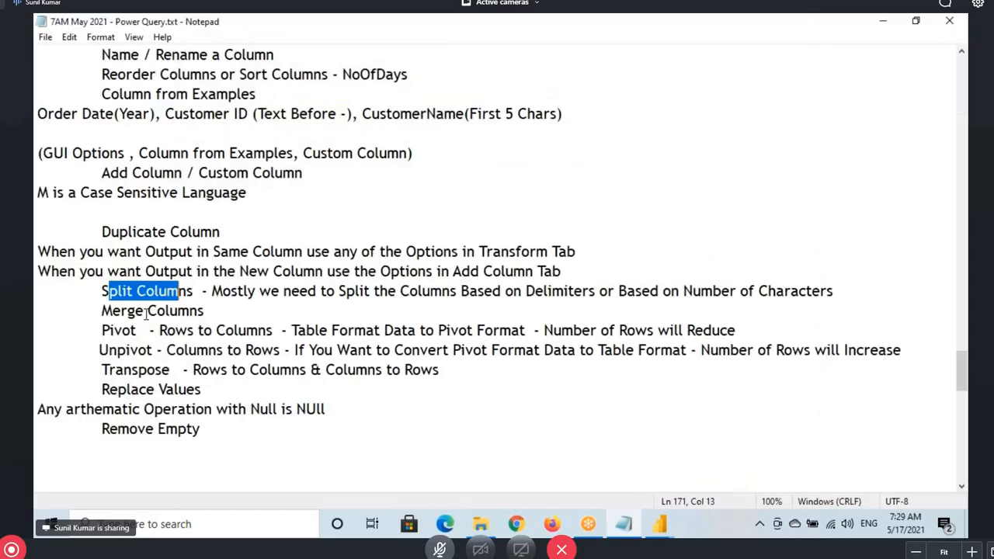
{"action": "key", "text": "alt+Tab"}
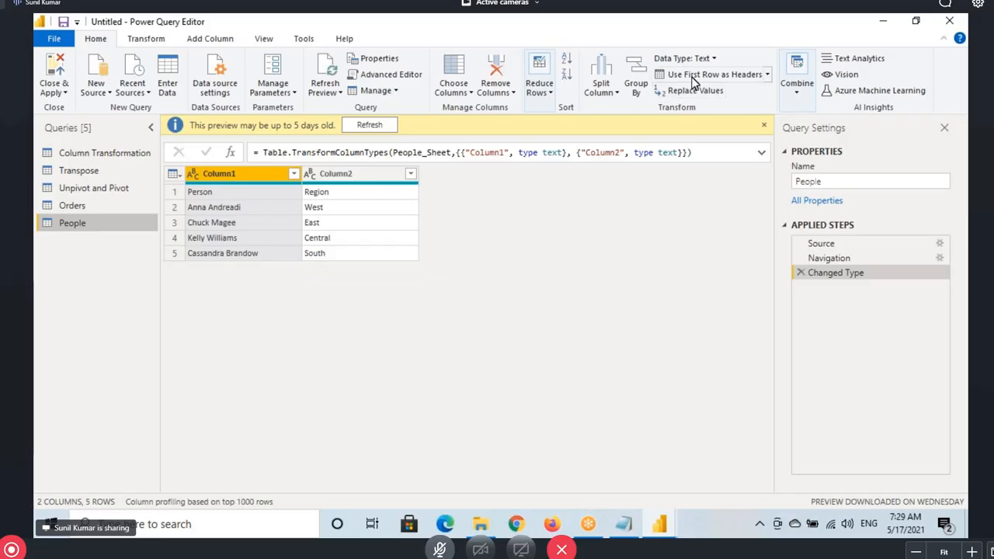
{"action": "left_click", "coordinate": [694, 82]}
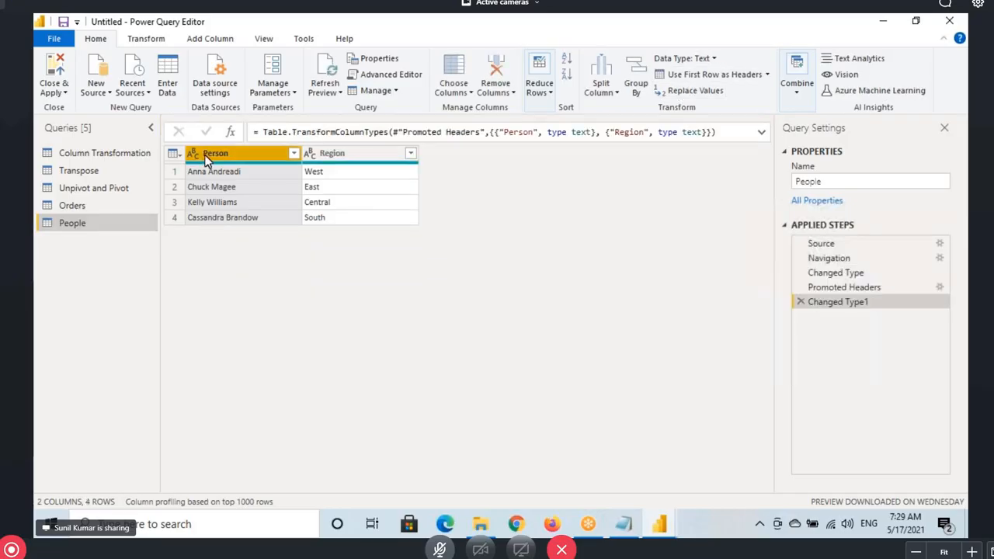
{"action": "left_click", "coordinate": [232, 153]}
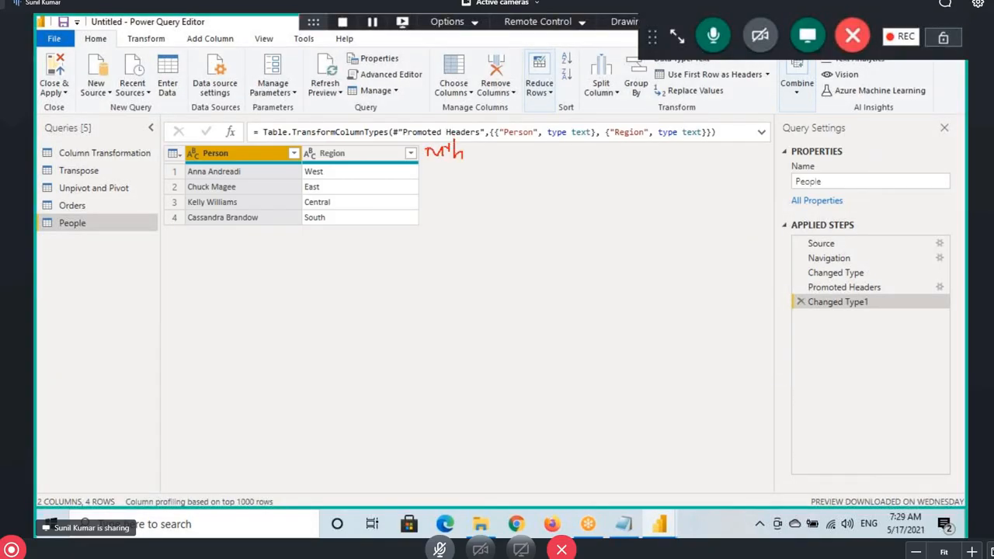
{"action": "left_click_drag", "start_coordinate": [475, 146], "coordinate": [476, 165]}
{"action": "mouse_move", "coordinate": [481, 144]}
{"action": "left_mouse_down"}
{"action": "mouse_move", "coordinate": [494, 149]}
{"action": "mouse_move", "coordinate": [504, 186]}
{"action": "left_mouse_up"}
Add a Custom column holding the same 12-digit phone-style number, then widen it
{"action": "left_click", "coordinate": [208, 39]}
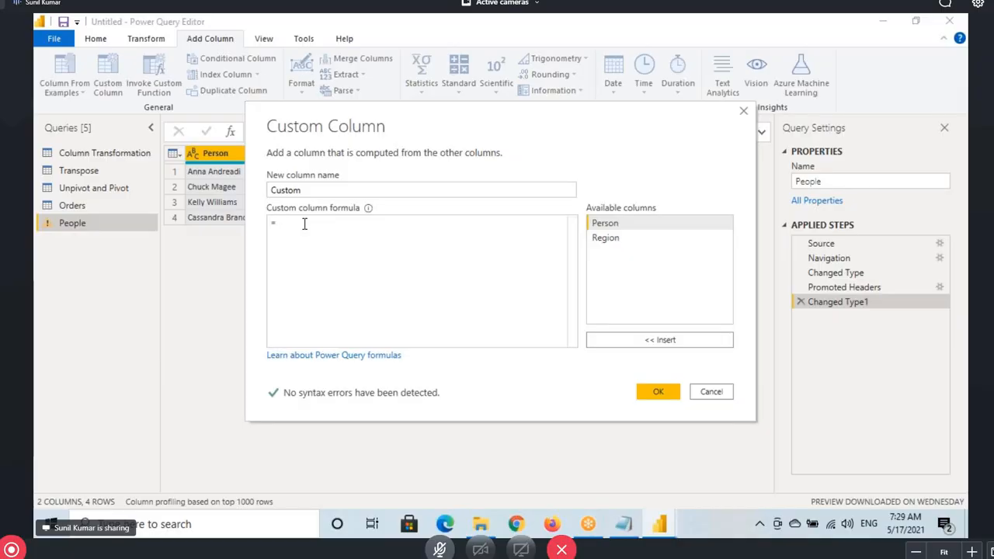
{"action": "left_click", "coordinate": [656, 392]}
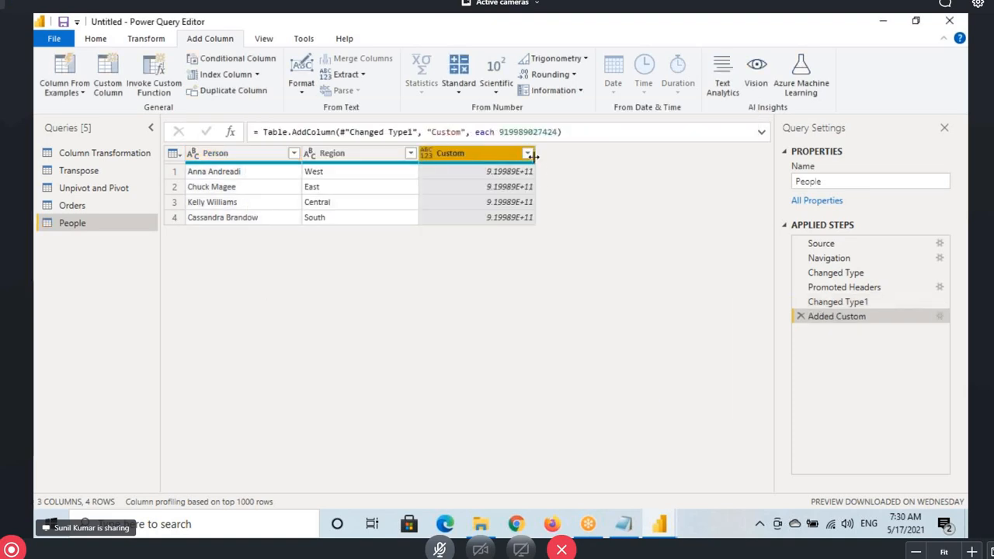
{"action": "left_click_drag", "start_coordinate": [533, 154], "coordinate": [573, 156]}
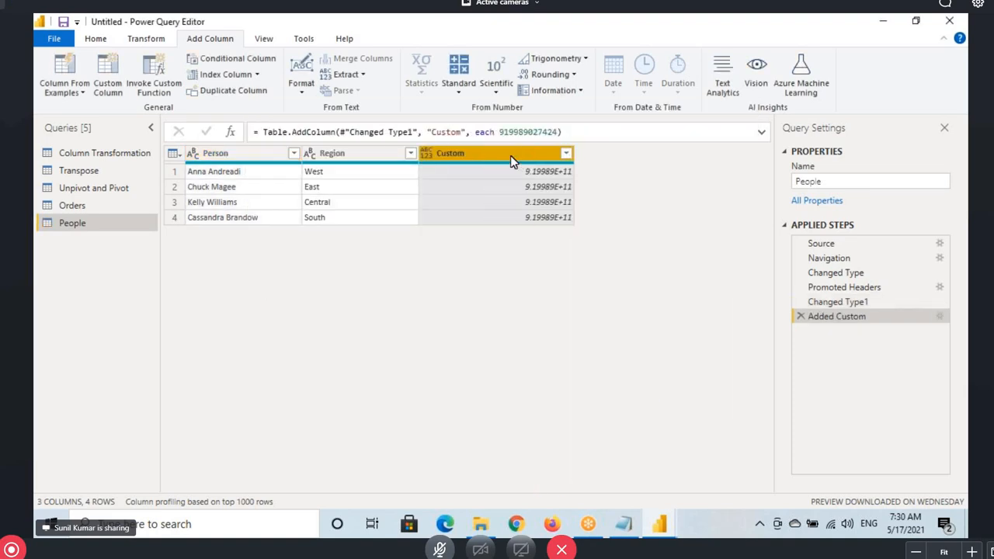
Try Percentage type on Custom, remove that step, then set Whole Number
{"action": "left_click", "coordinate": [427, 156]}
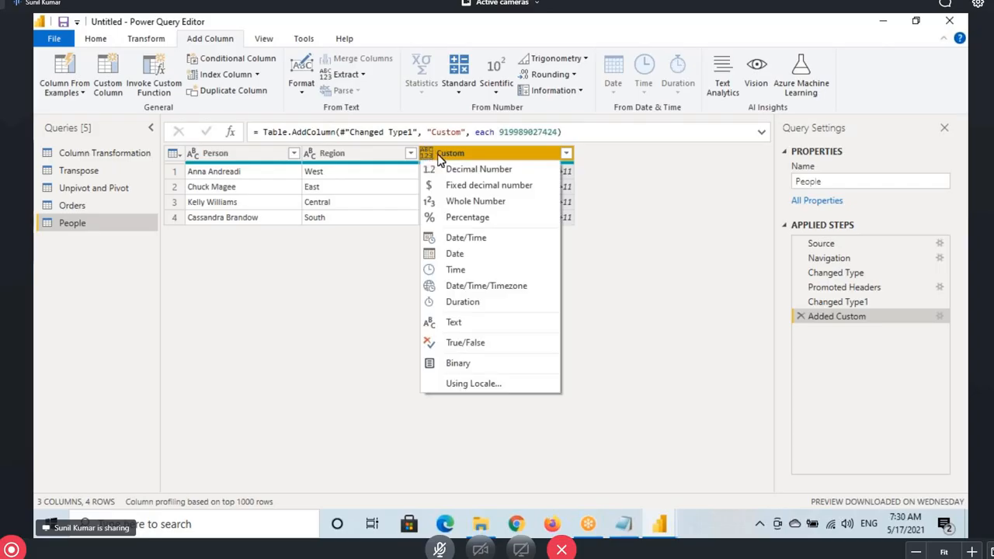
{"action": "left_click", "coordinate": [460, 217]}
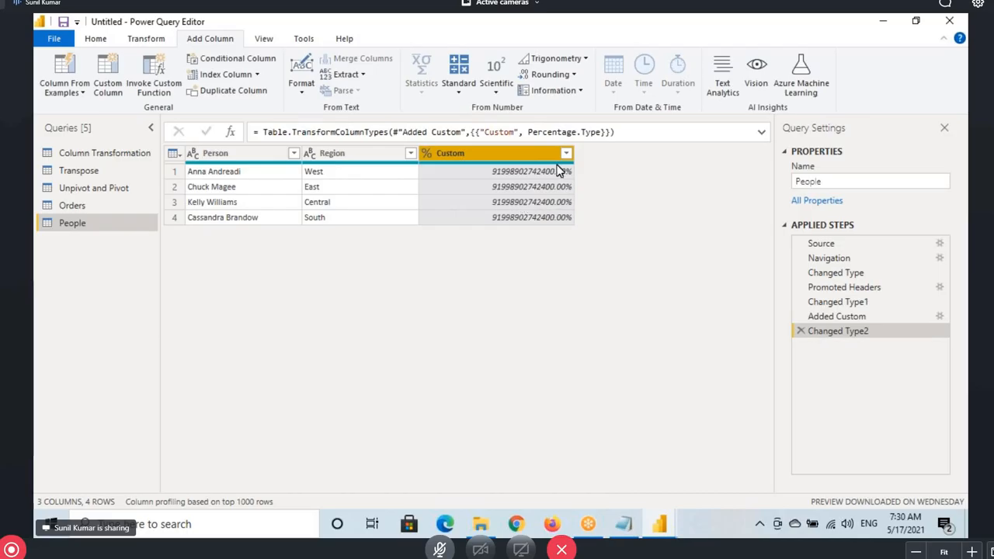
{"action": "left_click", "coordinate": [801, 334]}
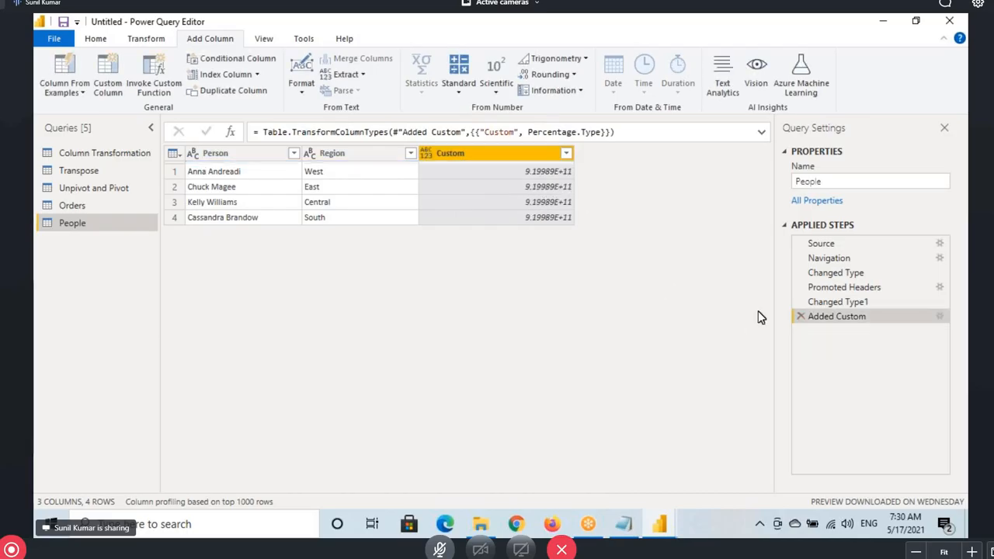
{"action": "left_click", "coordinate": [428, 154]}
{"action": "left_click", "coordinate": [453, 201]}
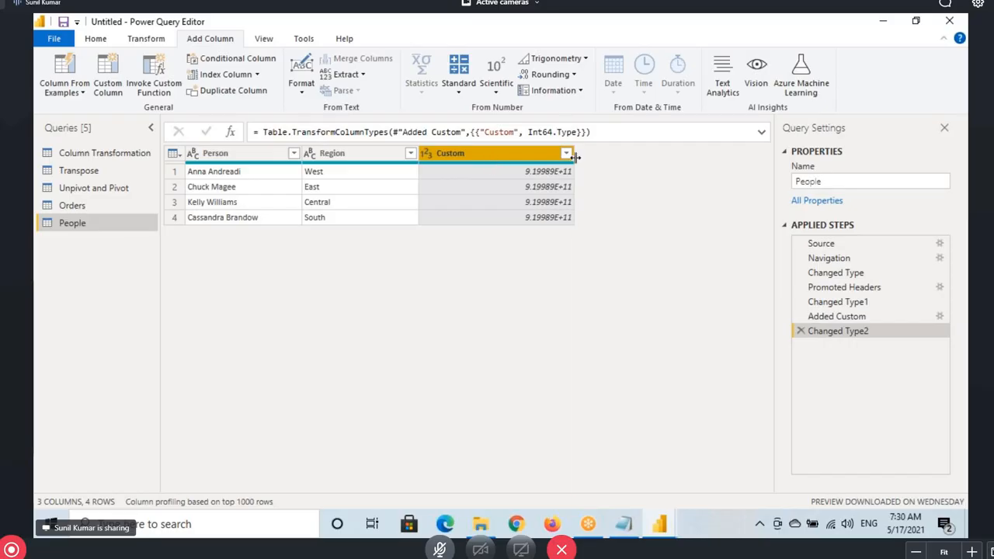
Inspect the full Custom values, then change its type to Text, replacing the conversion
{"action": "left_click_drag", "start_coordinate": [573, 157], "coordinate": [585, 158]}
{"action": "left_click", "coordinate": [550, 172]}
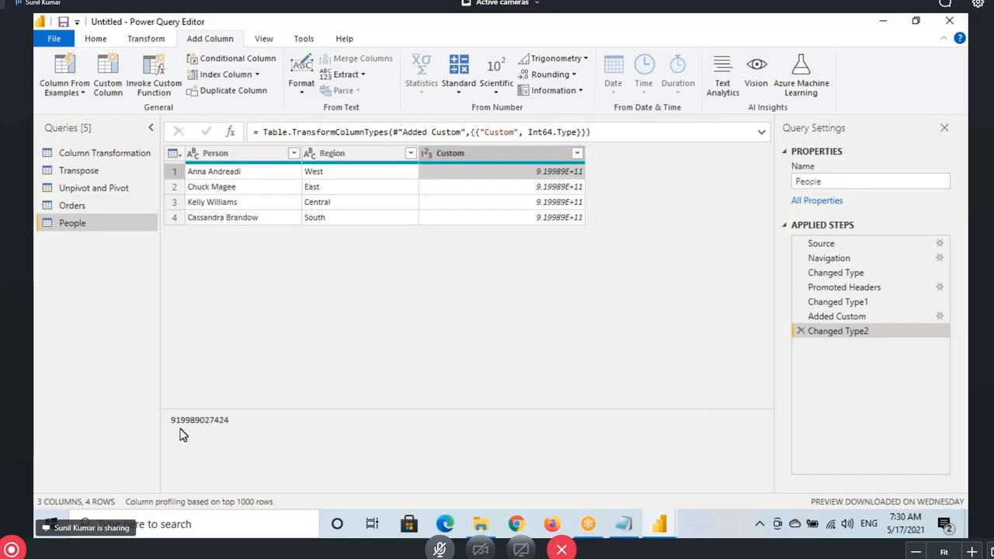
{"action": "left_click_drag", "start_coordinate": [172, 419], "coordinate": [242, 418]}
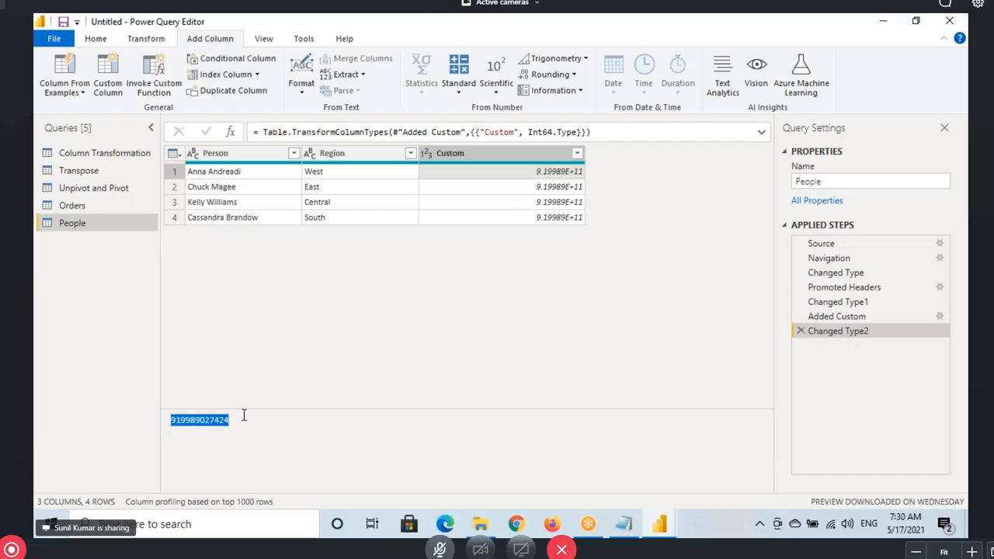
{"action": "left_click", "coordinate": [571, 188]}
{"action": "left_click", "coordinate": [570, 202]}
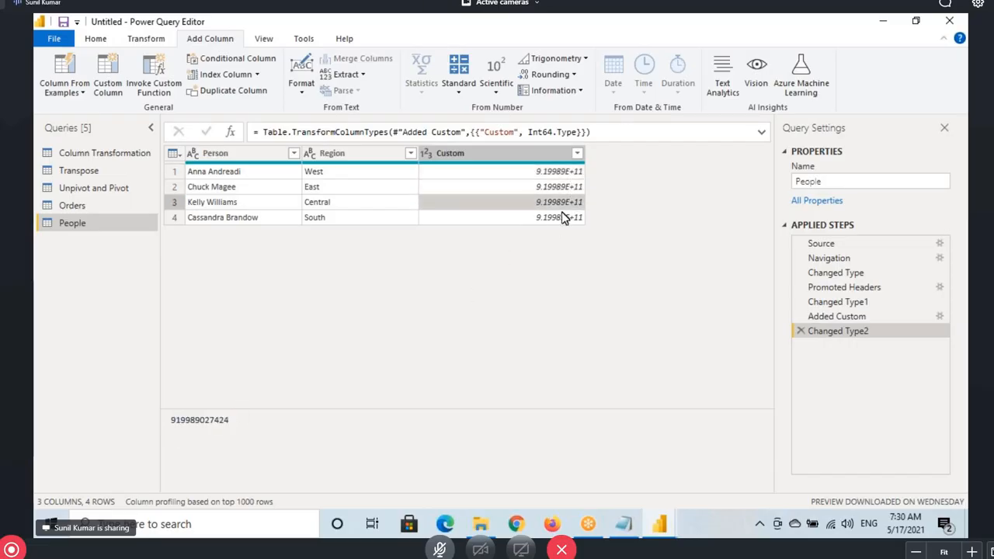
{"action": "left_click", "coordinate": [428, 155]}
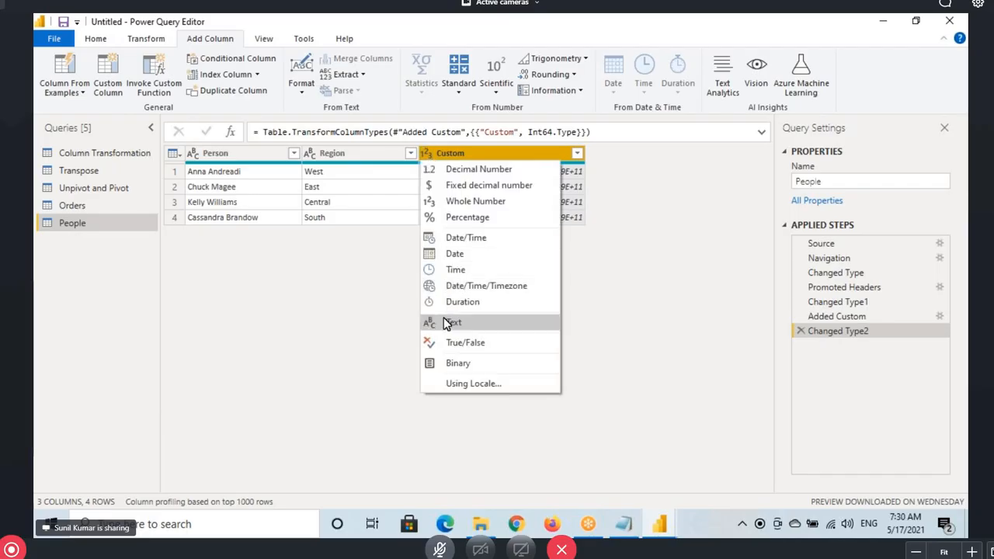
{"action": "left_click", "coordinate": [447, 323]}
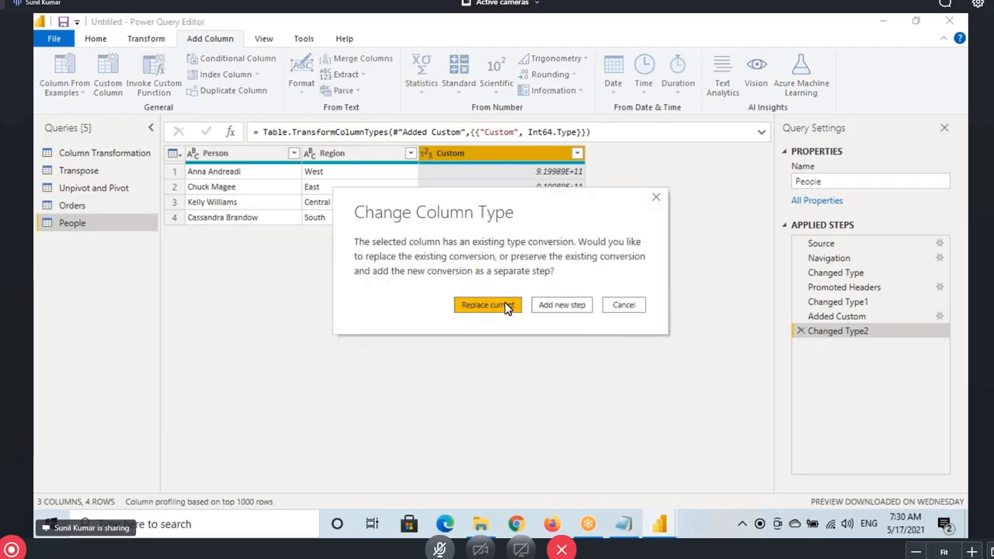
{"action": "left_click", "coordinate": [487, 305]}
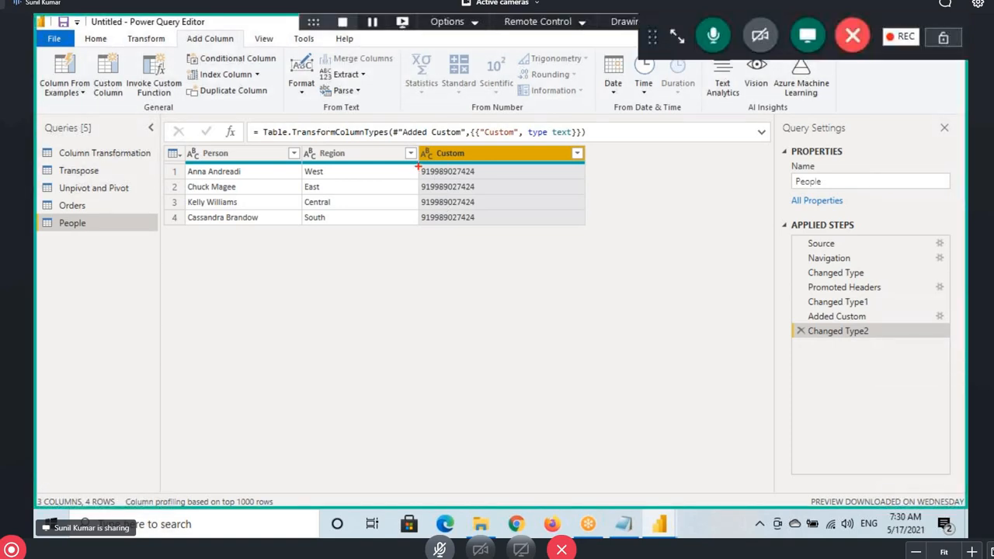
{"action": "left_click_drag", "start_coordinate": [418, 165], "coordinate": [430, 233]}
{"action": "left_click_drag", "start_coordinate": [427, 161], "coordinate": [483, 233]}
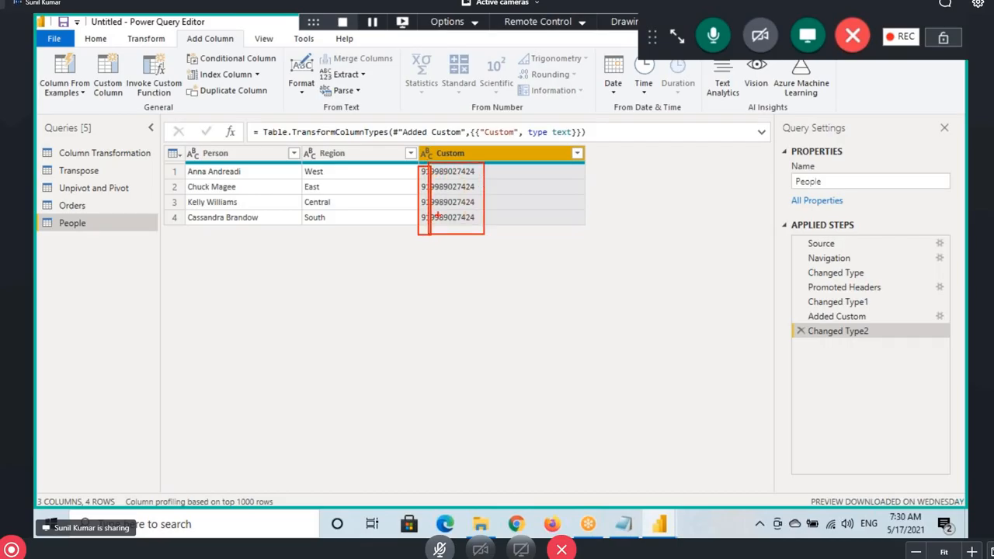
{"action": "mouse_move", "coordinate": [423, 170]}
{"action": "left_mouse_down"}
{"action": "mouse_move", "coordinate": [560, 93]}
{"action": "mouse_move", "coordinate": [621, 147]}
{"action": "left_mouse_up"}
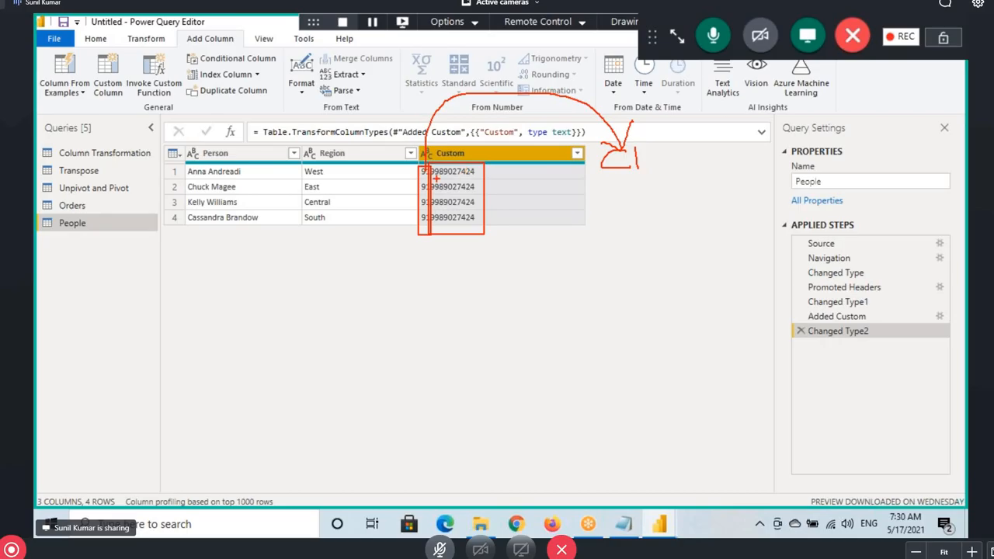
{"action": "mouse_move", "coordinate": [475, 166]}
{"action": "left_mouse_down"}
{"action": "mouse_move", "coordinate": [674, 130]}
{"action": "mouse_move", "coordinate": [706, 146]}
{"action": "left_mouse_up"}
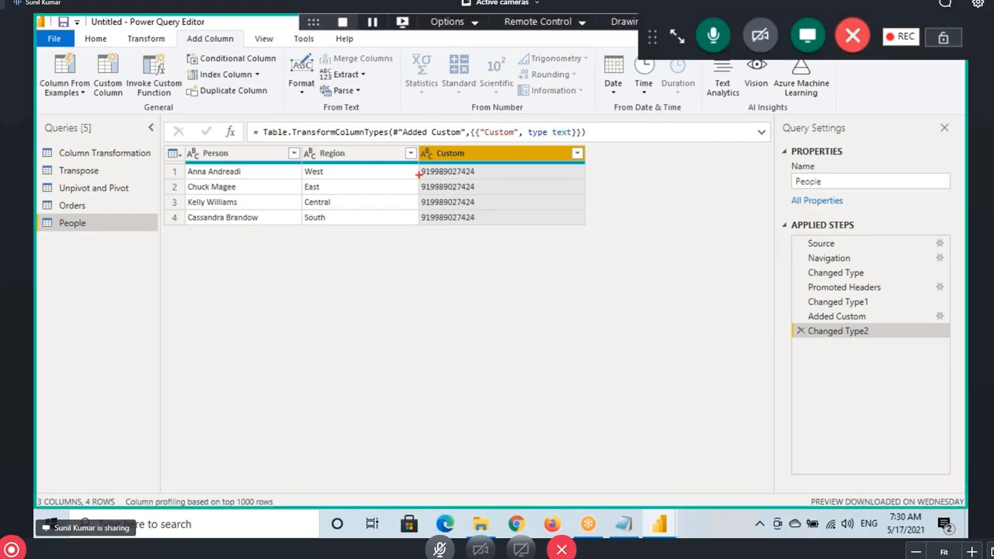
{"action": "left_click_drag", "start_coordinate": [419, 166], "coordinate": [430, 229]}
{"action": "mouse_move", "coordinate": [430, 164]}
{"action": "left_mouse_down"}
{"action": "mouse_move", "coordinate": [464, 222]}
{"action": "mouse_move", "coordinate": [495, 228]}
{"action": "left_mouse_up"}
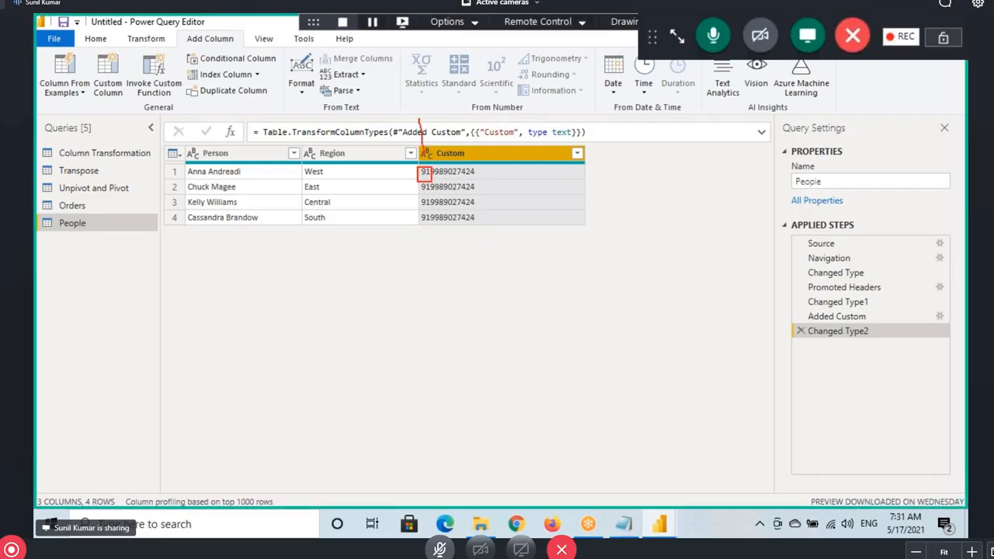
{"action": "left_click_drag", "start_coordinate": [426, 144], "coordinate": [598, 145]}
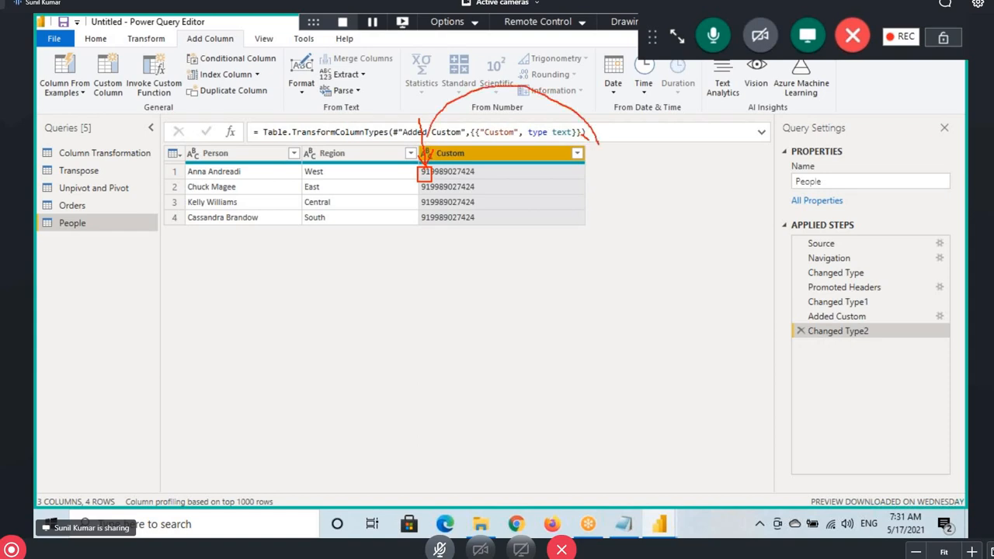
{"action": "left_click_drag", "start_coordinate": [435, 176], "coordinate": [649, 132]}
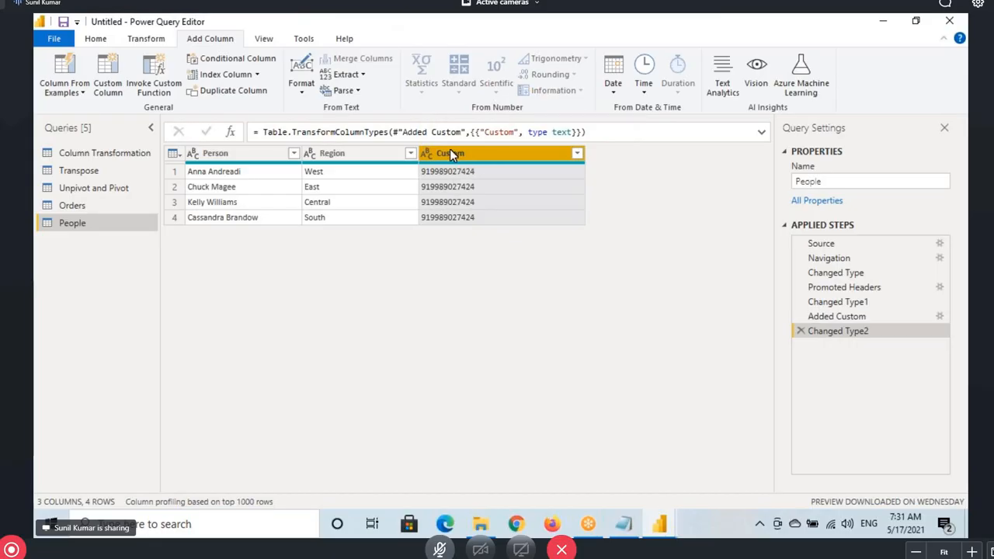
Start splitting Custom by number of characters, entering 2 characters
{"action": "left_click", "coordinate": [147, 40]}
{"action": "left_click", "coordinate": [481, 93]}
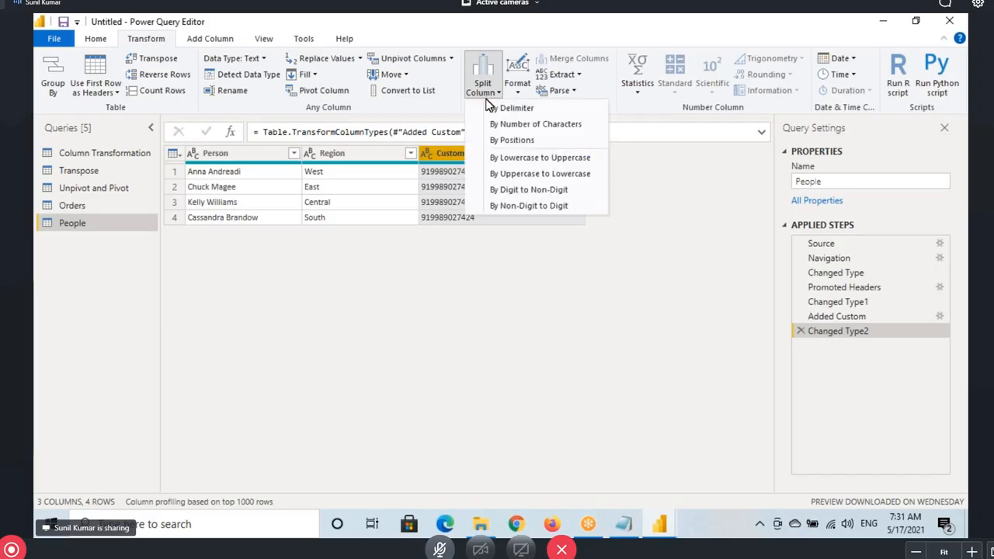
{"action": "left_click", "coordinate": [547, 126]}
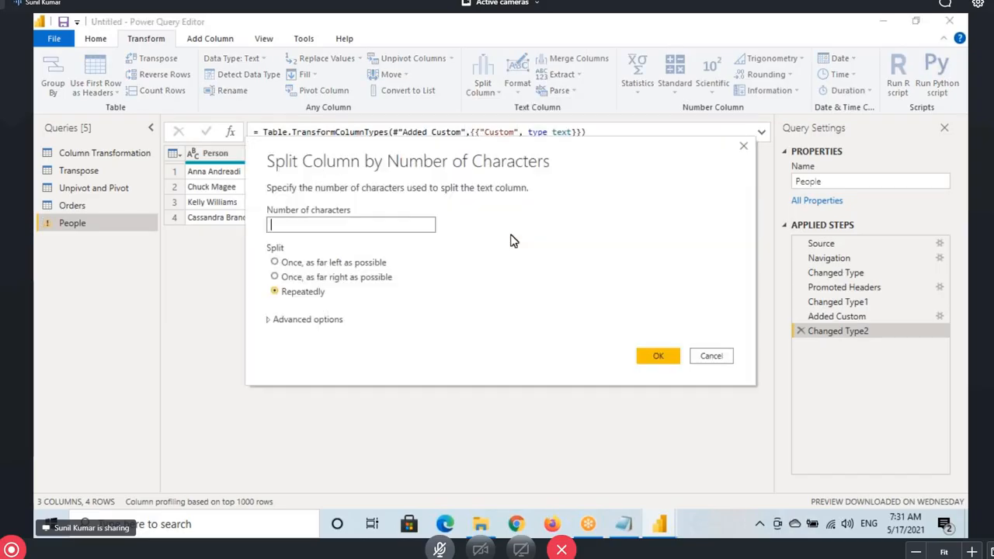
{"action": "left_click", "coordinate": [402, 276]}
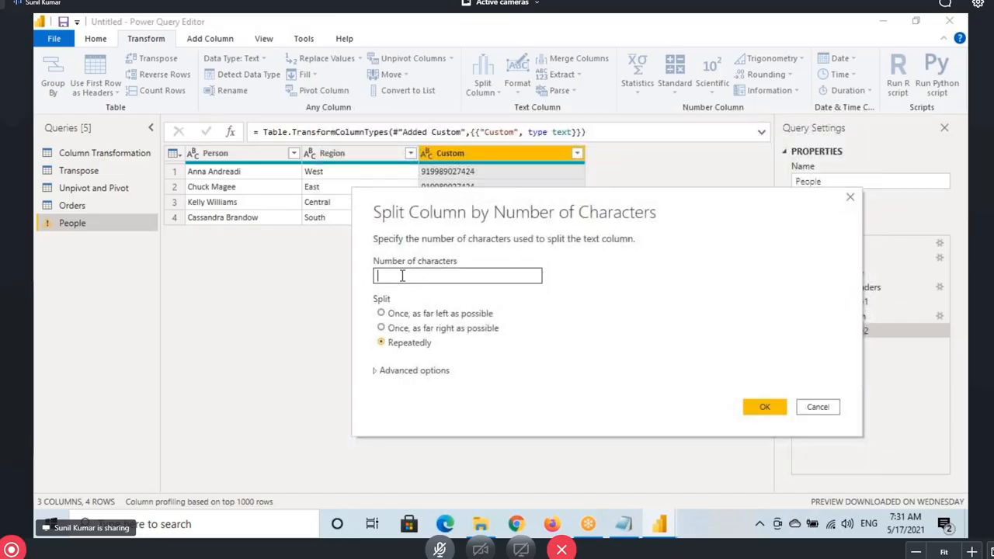
{"action": "type", "text": "2"}
{"action": "double_click", "coordinate": [388, 276]}
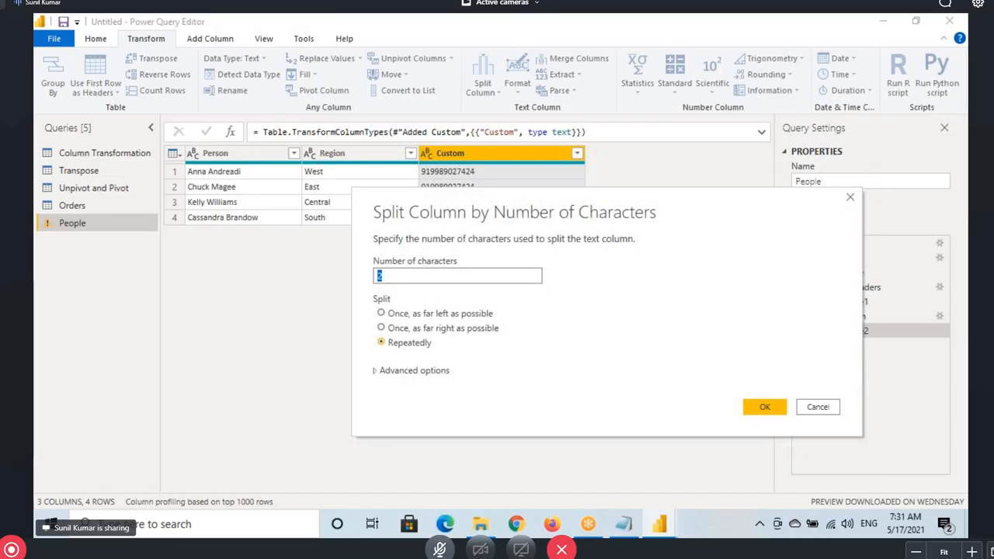
Choose 'Once, as far left as possible', then cancel the split without applying it
{"action": "left_click_drag", "start_coordinate": [371, 266], "coordinate": [391, 284]}
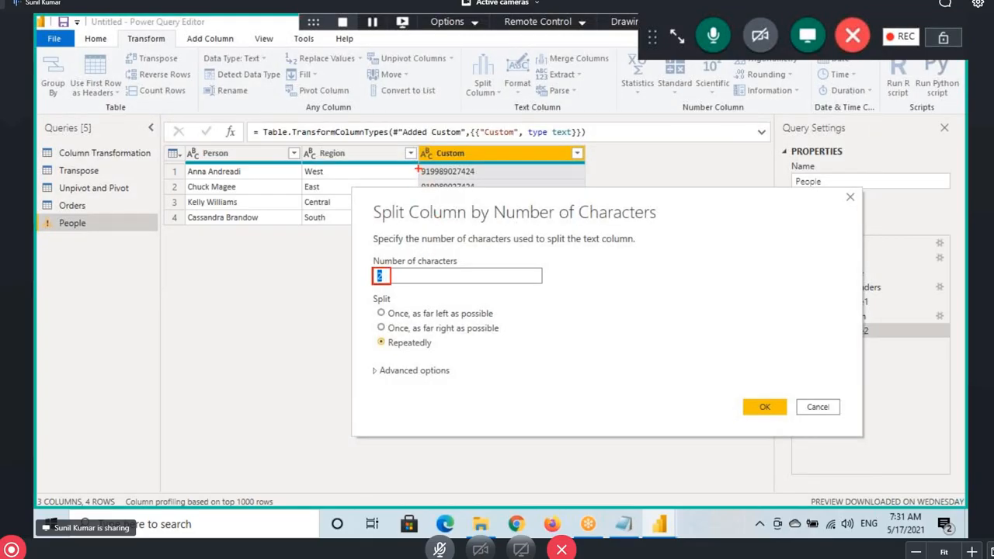
{"action": "left_click_drag", "start_coordinate": [424, 181], "coordinate": [429, 195]}
{"action": "mouse_move", "coordinate": [394, 164]}
{"action": "left_mouse_down"}
{"action": "mouse_move", "coordinate": [381, 187]}
{"action": "mouse_move", "coordinate": [414, 204]}
{"action": "left_mouse_up"}
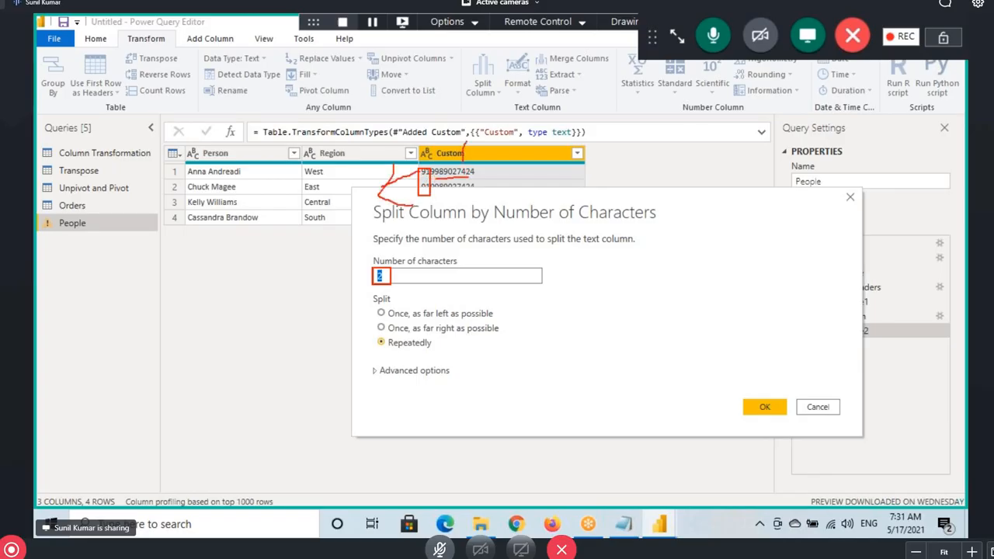
{"action": "left_click_drag", "start_coordinate": [466, 142], "coordinate": [510, 168]}
{"action": "mouse_move", "coordinate": [383, 348]}
{"action": "left_mouse_down"}
{"action": "mouse_move", "coordinate": [446, 351]}
{"action": "mouse_move", "coordinate": [398, 335]}
{"action": "left_mouse_up"}
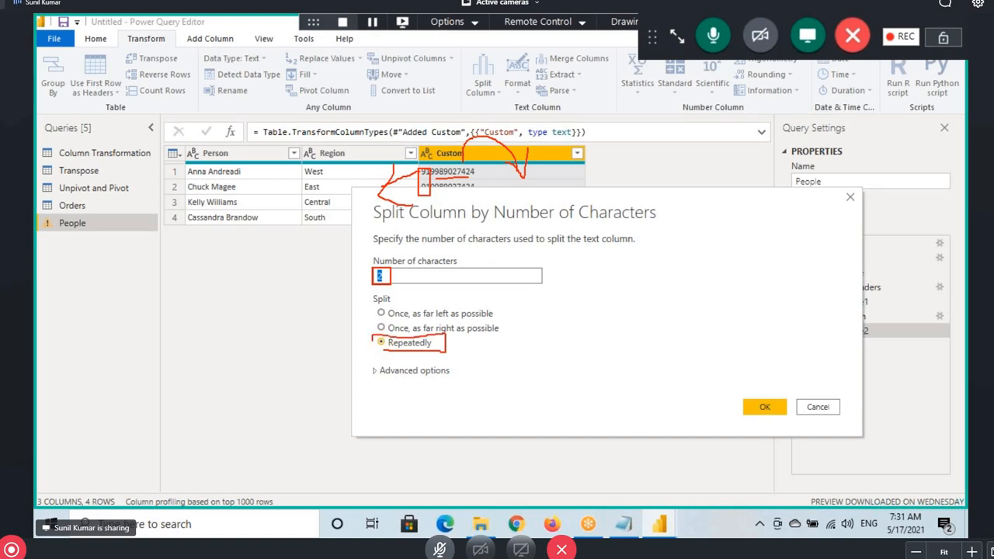
{"action": "left_click_drag", "start_coordinate": [434, 166], "coordinate": [436, 194]}
{"action": "mouse_move", "coordinate": [444, 160]}
{"action": "left_mouse_down"}
{"action": "mouse_move", "coordinate": [458, 192]}
{"action": "mouse_move", "coordinate": [475, 199]}
{"action": "mouse_move", "coordinate": [481, 187]}
{"action": "left_mouse_up"}
{"action": "key", "text": "Escape"}
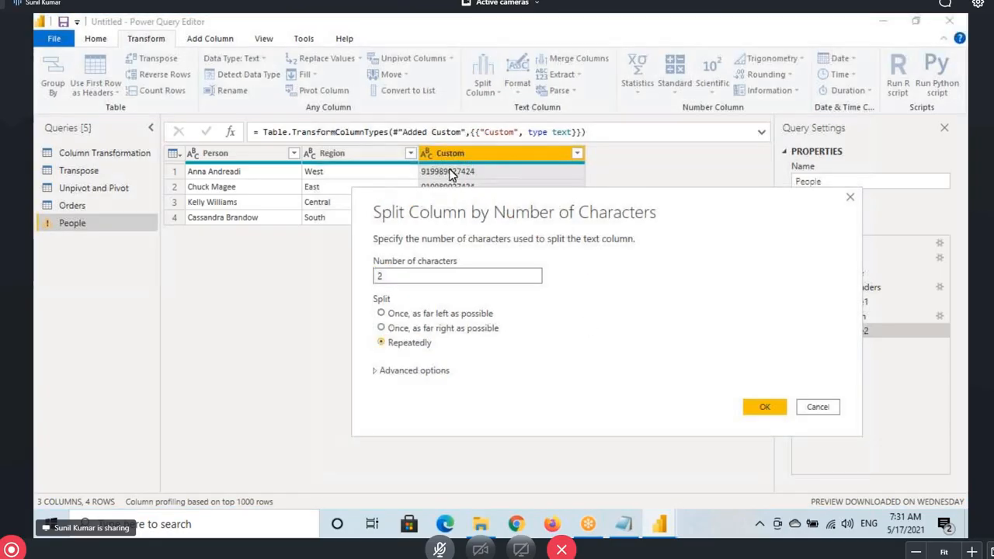
{"action": "left_click", "coordinate": [396, 314]}
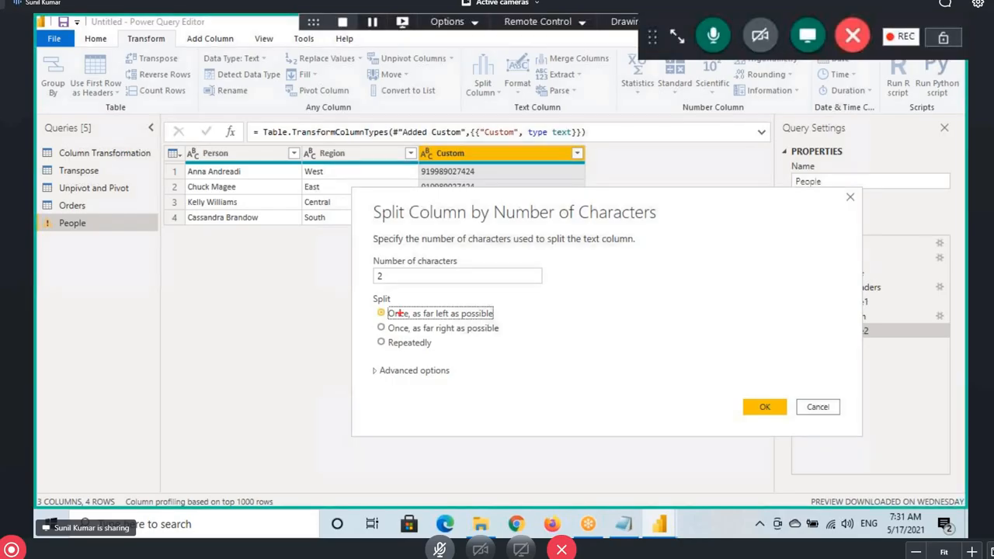
{"action": "mouse_move", "coordinate": [378, 307]}
{"action": "left_mouse_down"}
{"action": "mouse_move", "coordinate": [428, 322]}
{"action": "mouse_move", "coordinate": [500, 321]}
{"action": "left_mouse_up"}
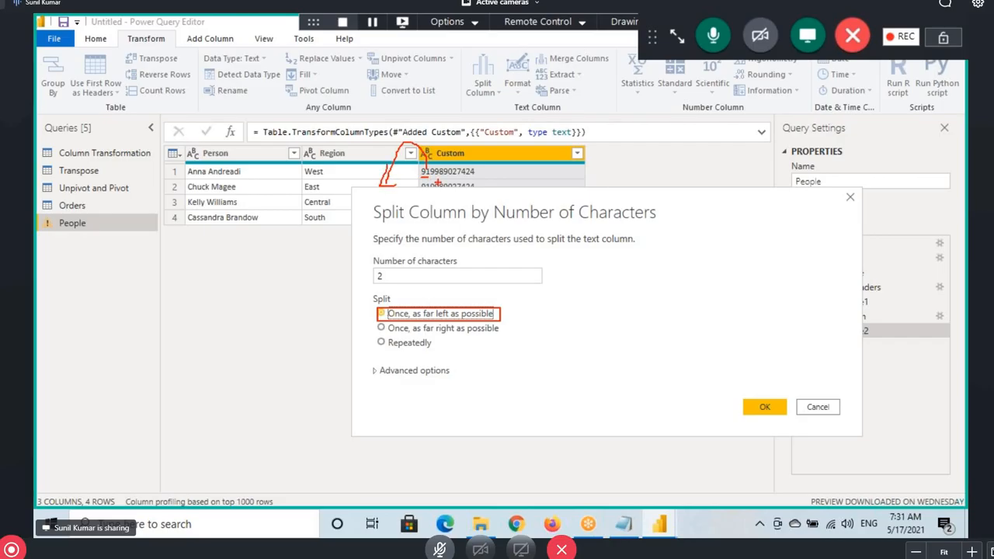
{"action": "mouse_move", "coordinate": [434, 178]}
{"action": "left_mouse_down"}
{"action": "mouse_move", "coordinate": [477, 178]}
{"action": "mouse_move", "coordinate": [497, 126]}
{"action": "mouse_move", "coordinate": [530, 158]}
{"action": "left_mouse_up"}
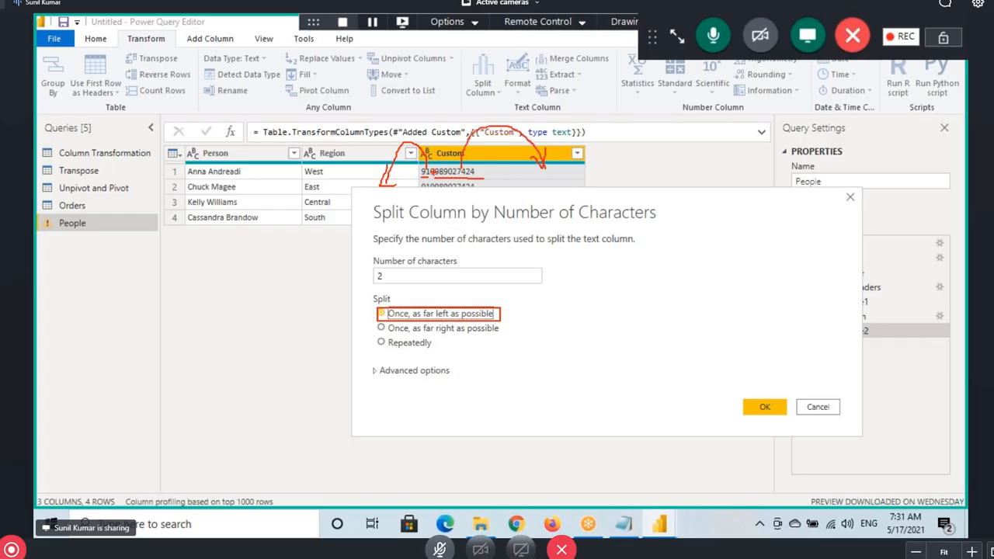
{"action": "left_click_drag", "start_coordinate": [442, 177], "coordinate": [497, 177]}
{"action": "left_click_drag", "start_coordinate": [434, 118], "coordinate": [444, 154]}
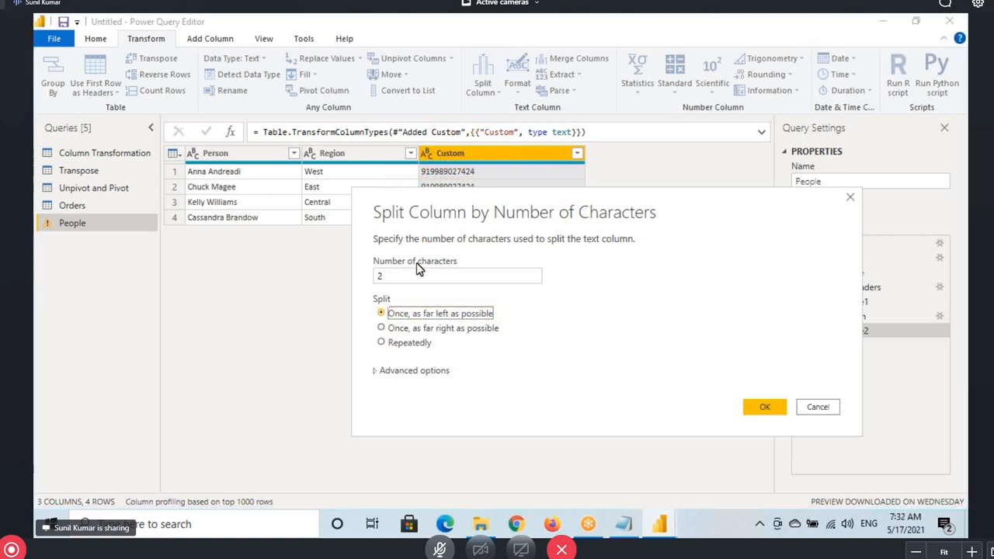
{"action": "left_click", "coordinate": [815, 408]}
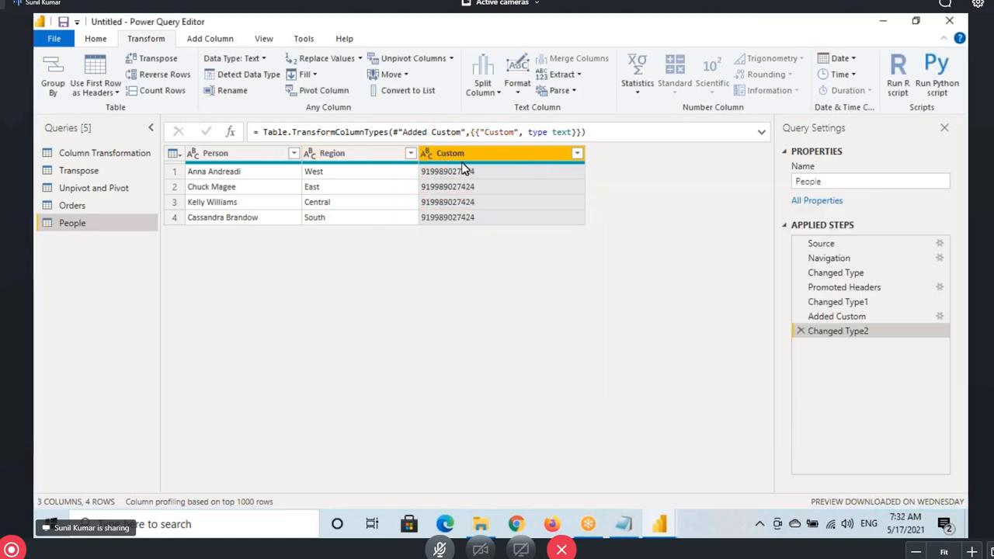
Review the Split Column options, then highlight the Split Columns note in Notepad
{"action": "left_click", "coordinate": [482, 86]}
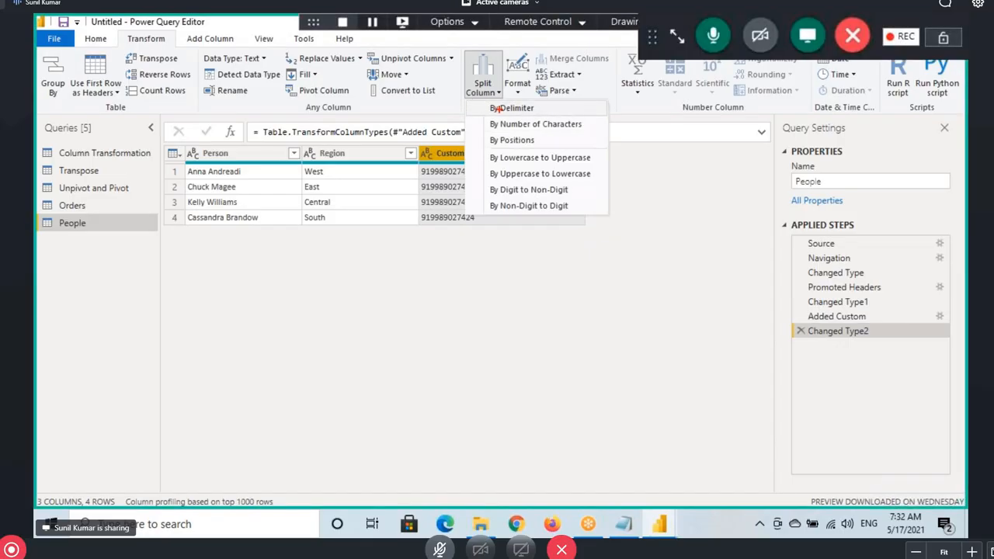
{"action": "left_click_drag", "start_coordinate": [489, 103], "coordinate": [584, 131]}
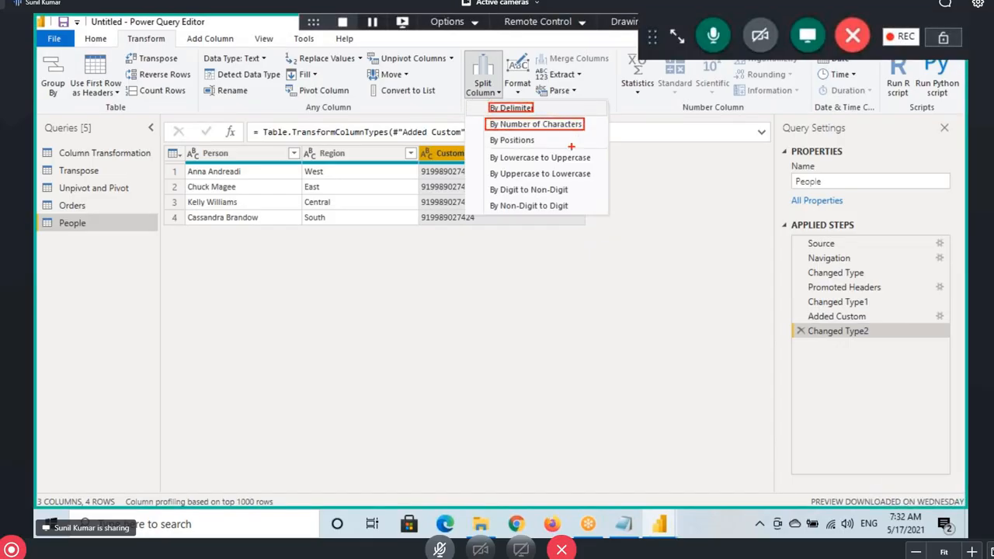
{"action": "key", "text": "Escape"}
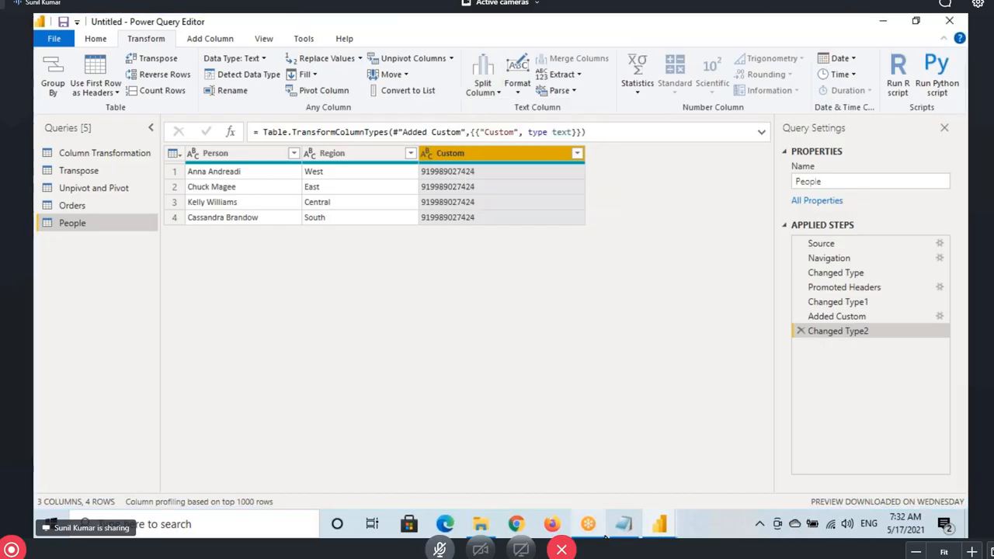
{"action": "left_click", "coordinate": [623, 524]}
{"action": "left_click_drag", "start_coordinate": [223, 292], "coordinate": [356, 291]}
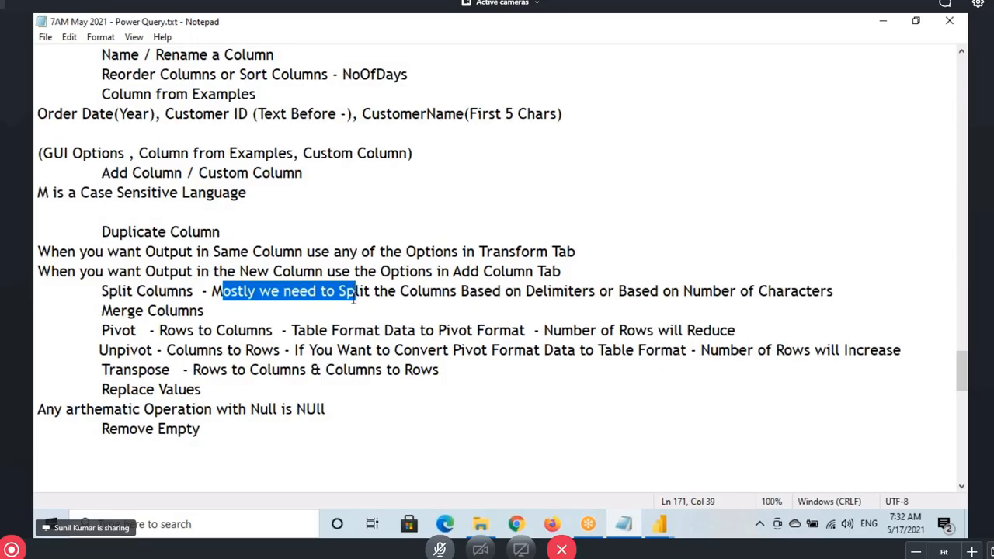
Add the Split Columns explanation 'Will Split One Column Multiple Columns' in Notepad
{"action": "left_click_drag", "start_coordinate": [418, 291], "coordinate": [564, 290]}
{"action": "left_click_drag", "start_coordinate": [693, 290], "coordinate": [858, 271]}
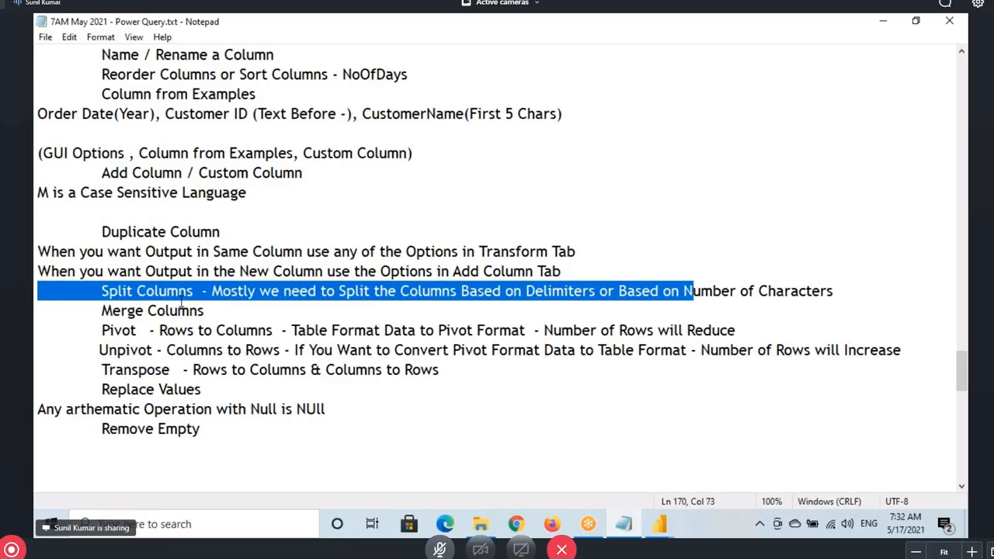
{"action": "left_click_drag", "start_coordinate": [120, 310], "coordinate": [191, 312]}
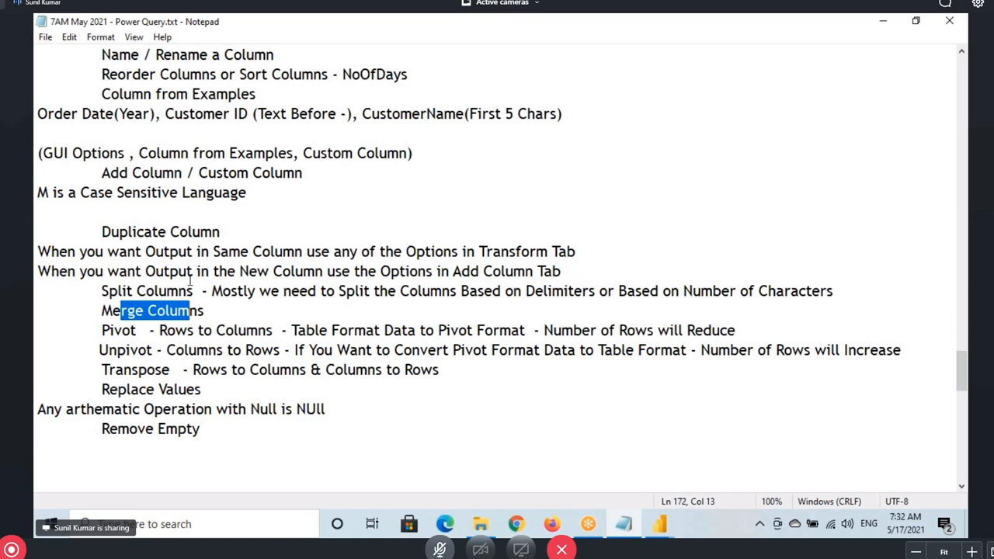
{"action": "left_click", "coordinate": [137, 299]}
{"action": "left_click", "coordinate": [212, 293]}
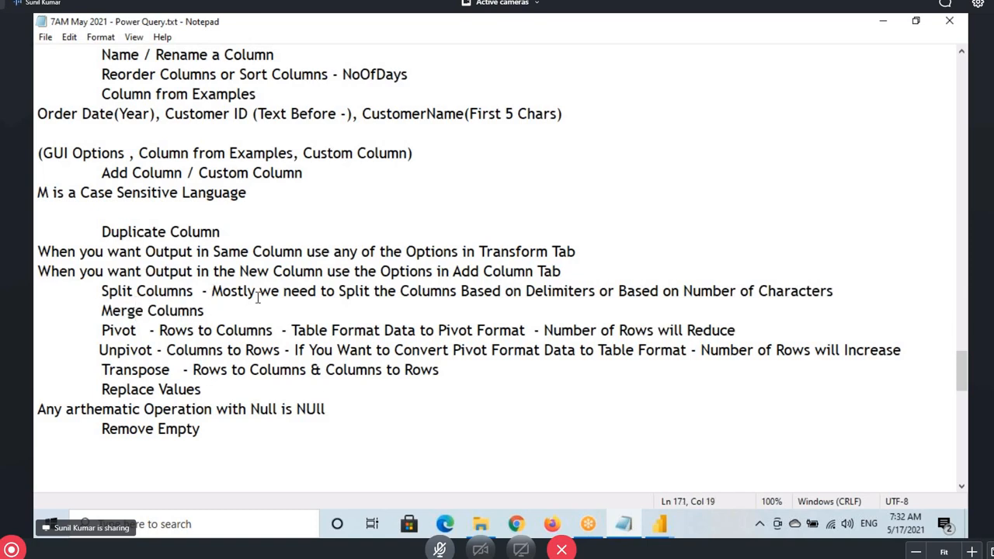
{"action": "key", "text": "Return"}
{"action": "key", "text": "Left"}
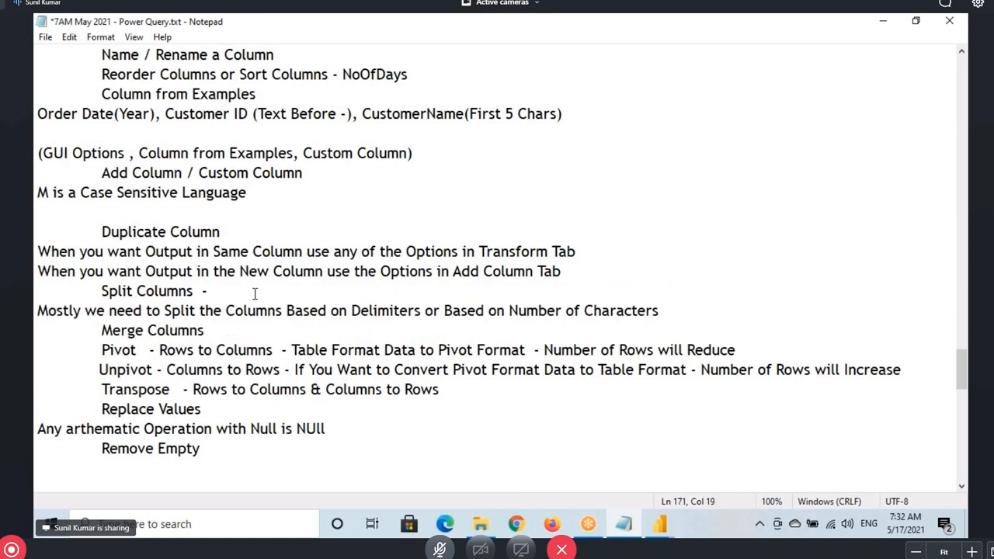
{"action": "type", "text": "Will Split One Colum"}
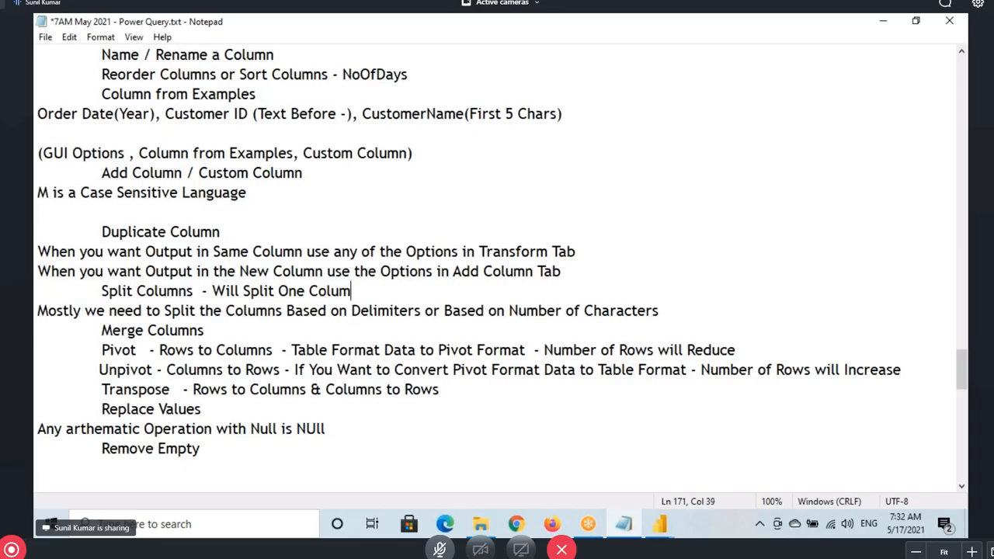
{"action": "type", "text": "n Mul"}
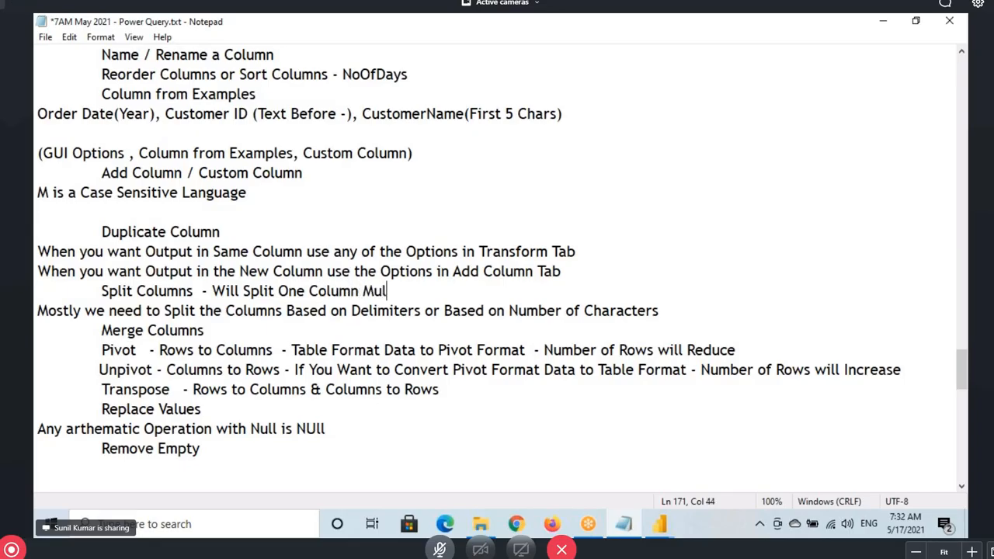
{"action": "type", "text": "tiple Columns"}
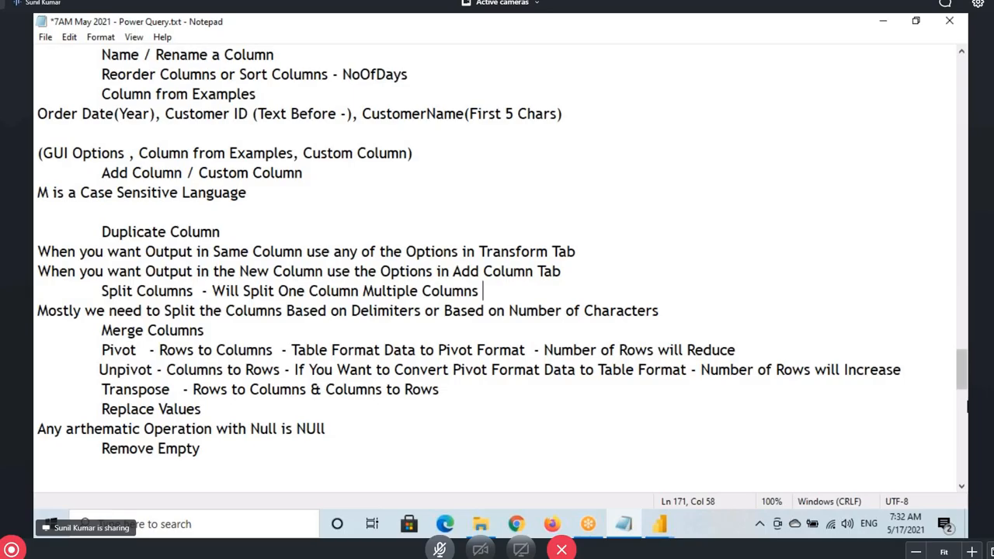
Complete the Merge Columns note as 'Merge Columns - Merge Columns will Combine Multiple Columns into One Column'
{"action": "left_click_drag", "start_coordinate": [113, 330], "coordinate": [204, 330]}
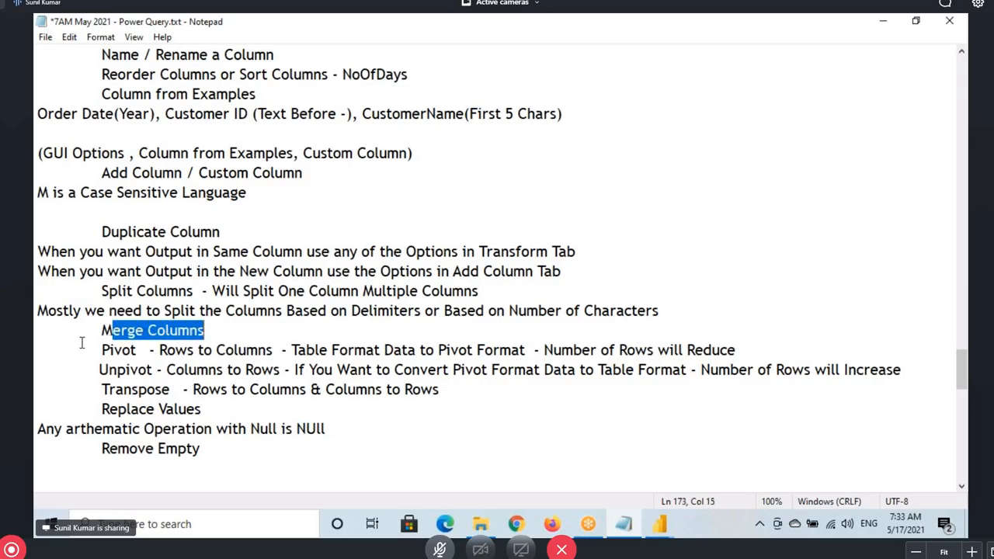
{"action": "left_click_drag", "start_coordinate": [102, 330], "coordinate": [213, 332]}
{"action": "left_click", "coordinate": [233, 327]}
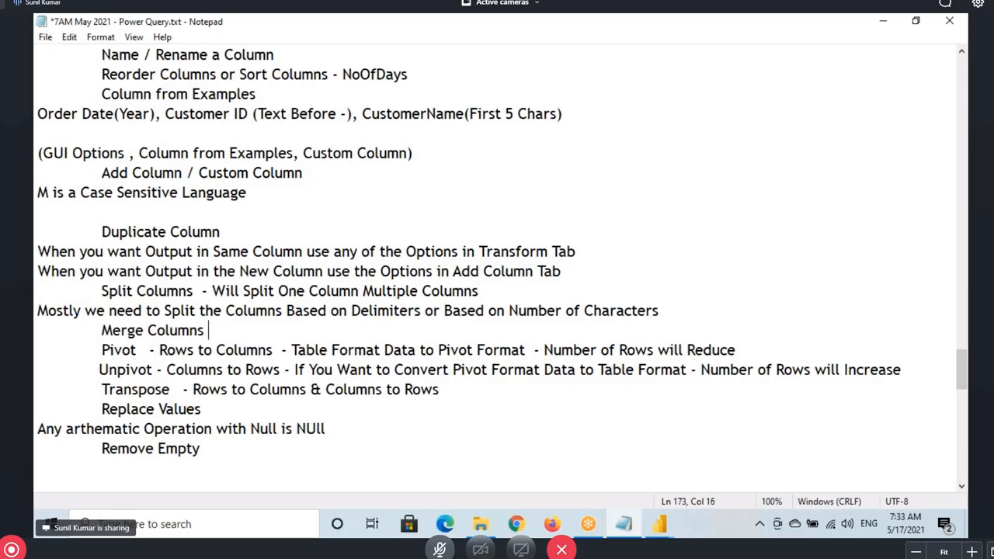
{"action": "type", "text": "-"}
{"action": "left_click_drag", "start_coordinate": [101, 330], "coordinate": [206, 331]}
{"action": "key", "text": "ctrl+c"}
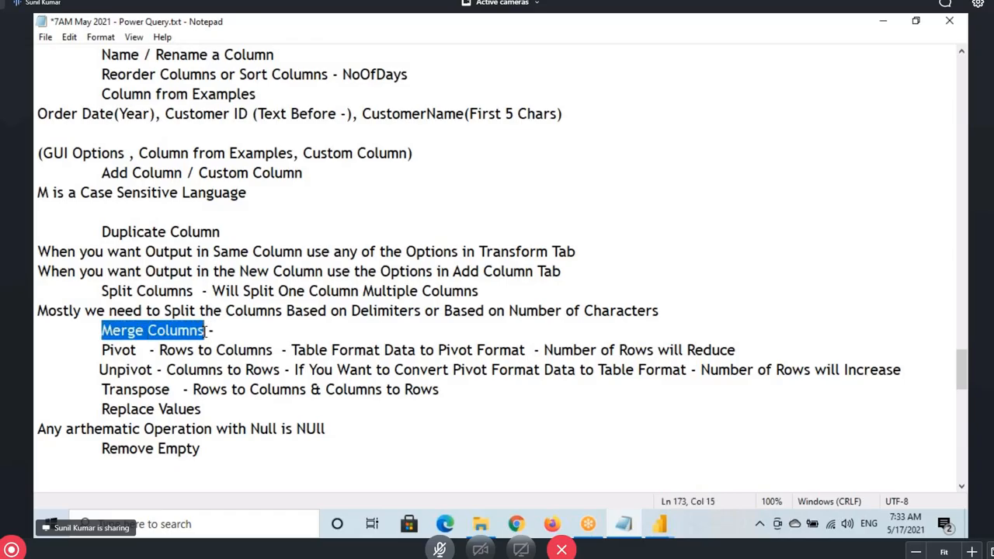
{"action": "left_click", "coordinate": [223, 328]}
{"action": "key", "text": "ctrl+v"}
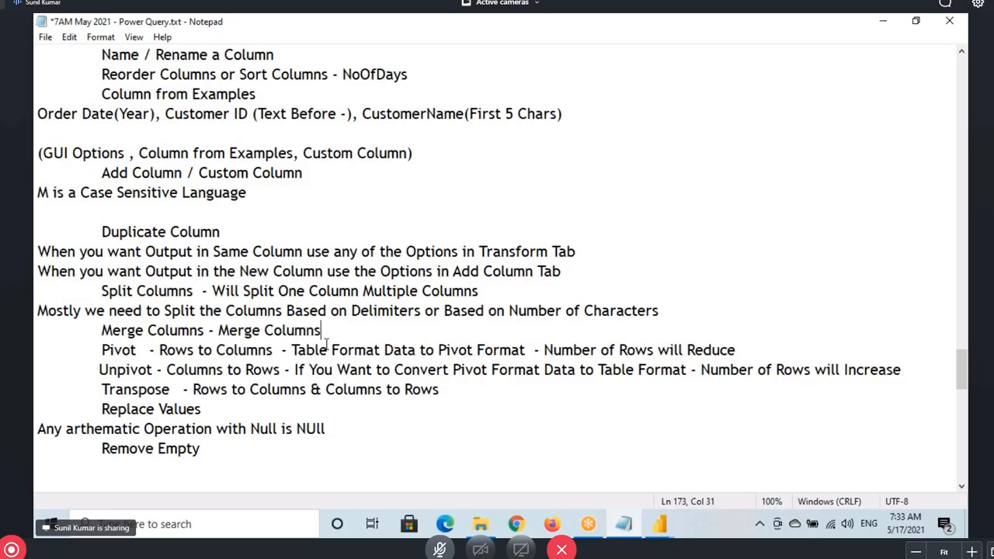
{"action": "type", "text": "will Comb"}
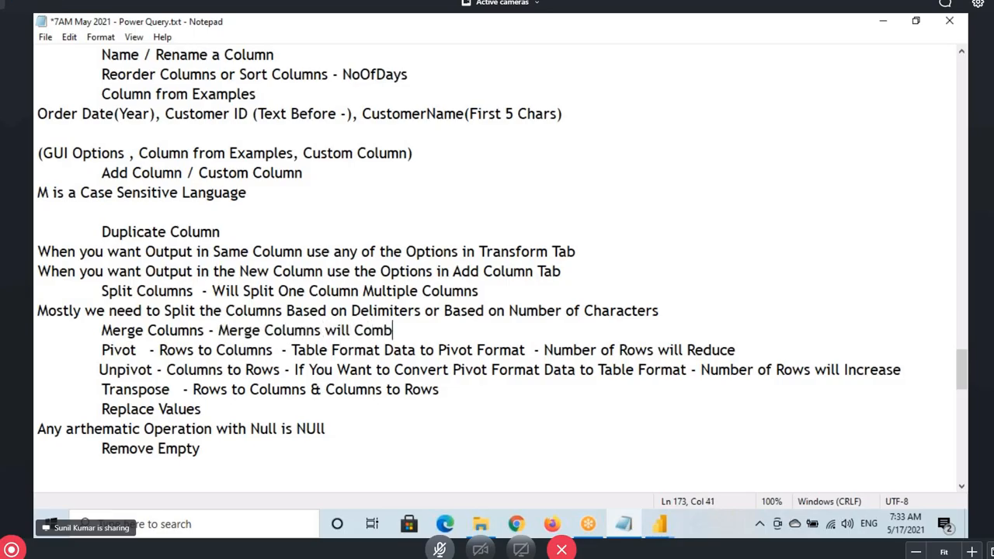
{"action": "type", "text": "ine Multip"}
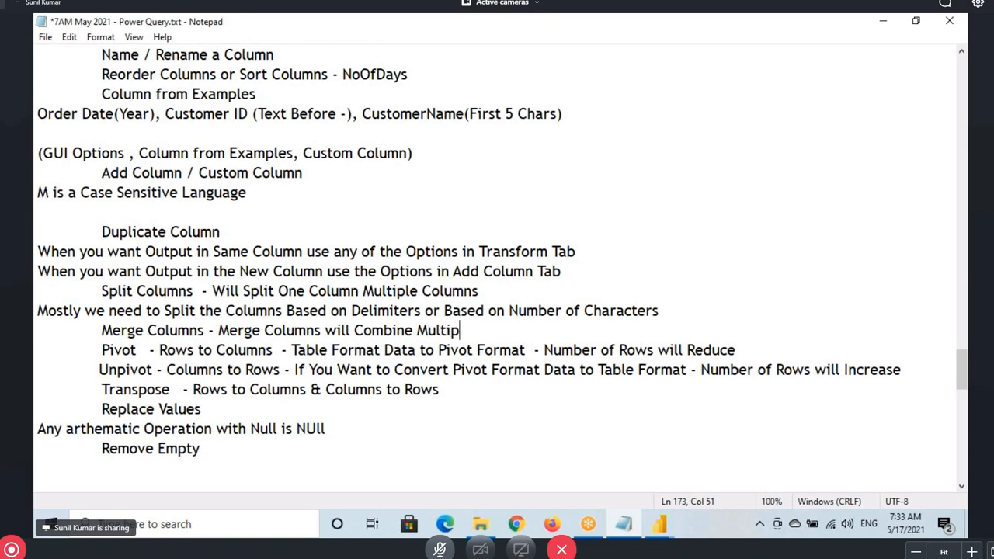
{"action": "type", "text": "le Columns"}
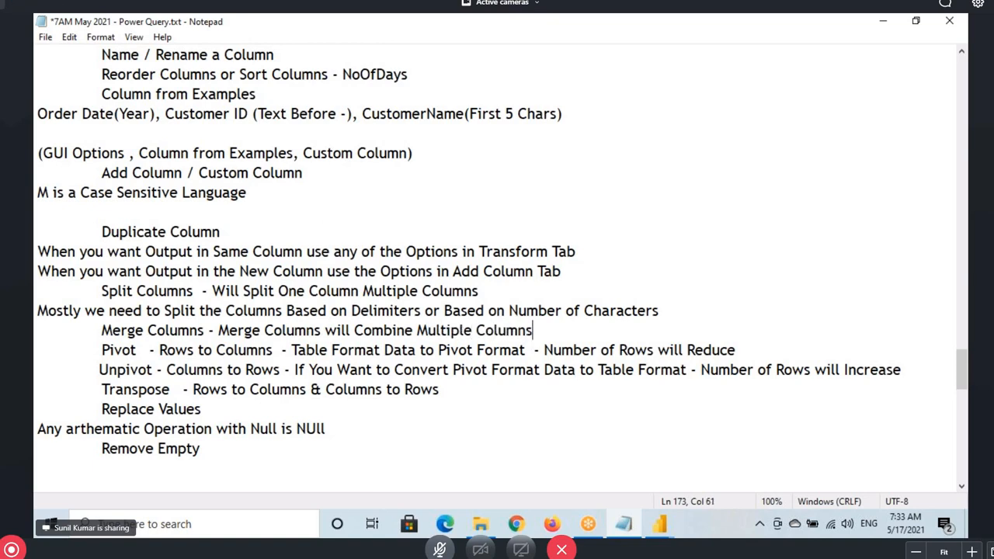
{"action": "type", "text": " into One"}
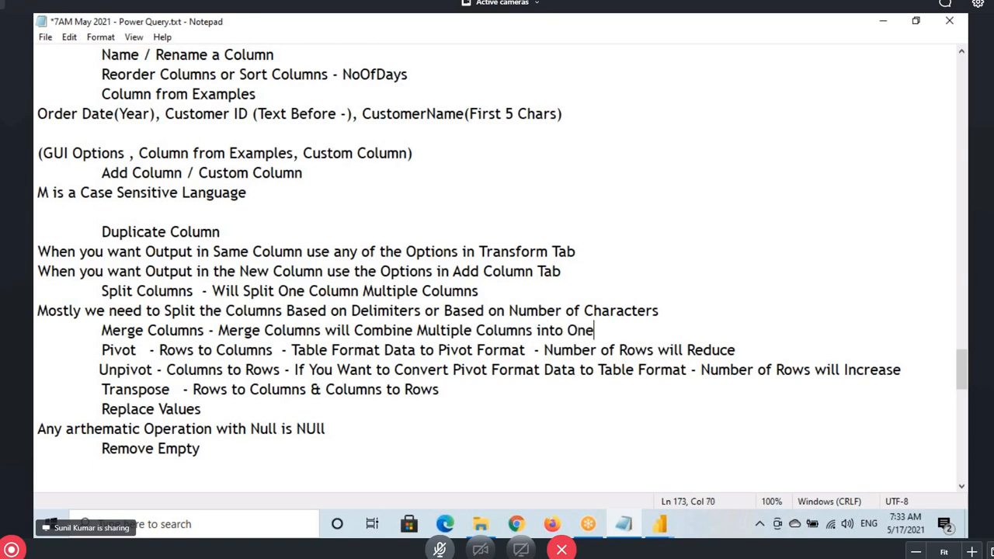
{"action": "type", "text": " Columns"}
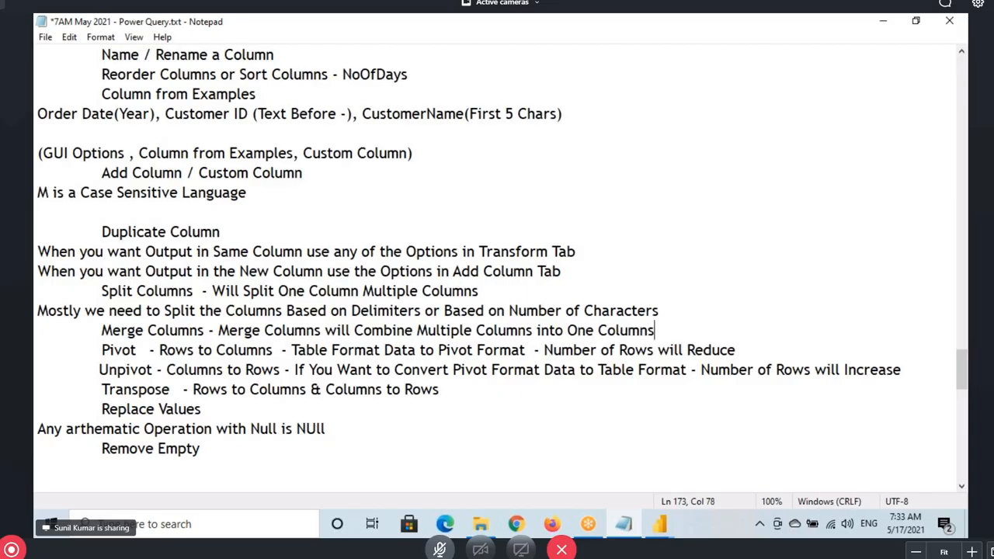
{"action": "key", "text": "BackSpace"}
{"action": "left_click_drag", "start_coordinate": [363, 332], "coordinate": [647, 331]}
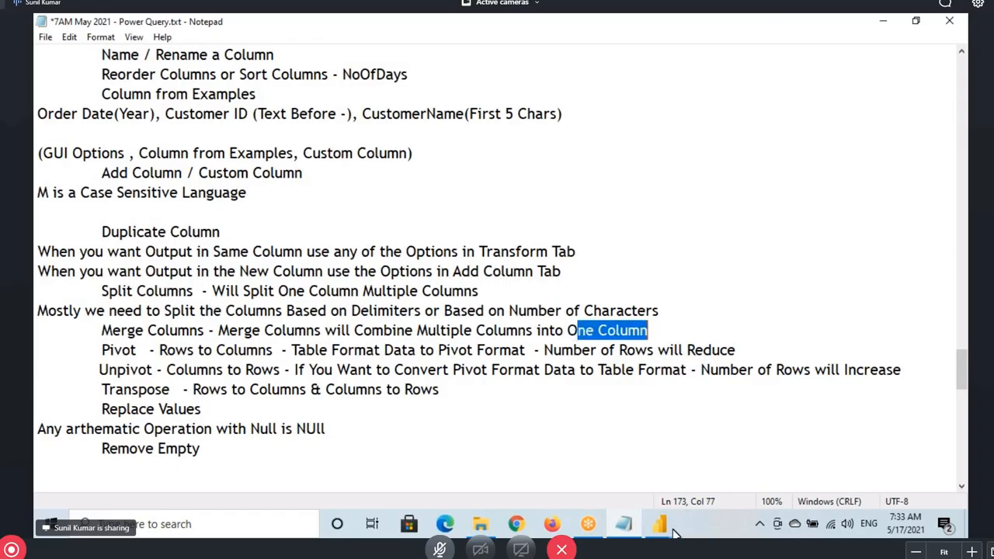
{"action": "mouse_move", "coordinate": [659, 524]}
{"action": "left_click", "coordinate": [733, 477]}
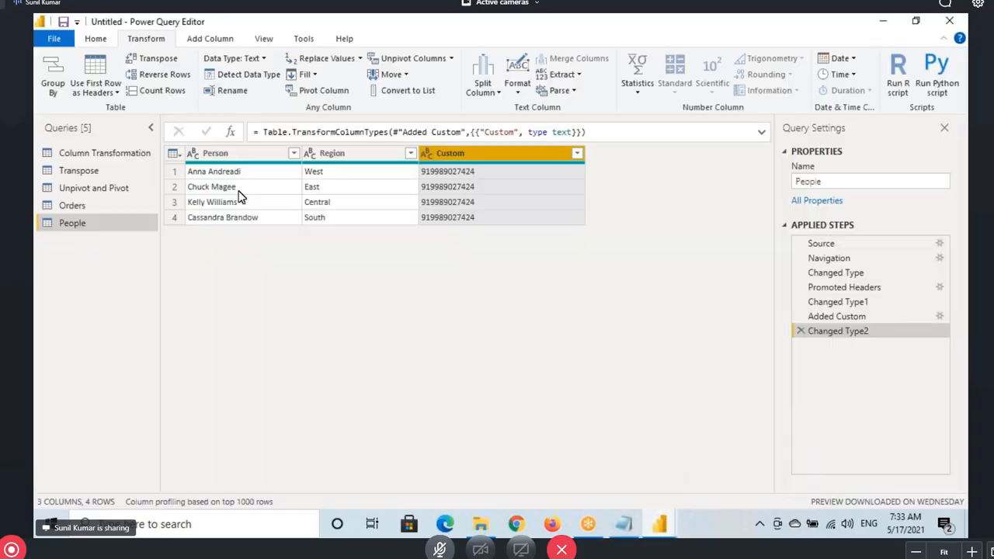
{"action": "left_click", "coordinate": [116, 153]}
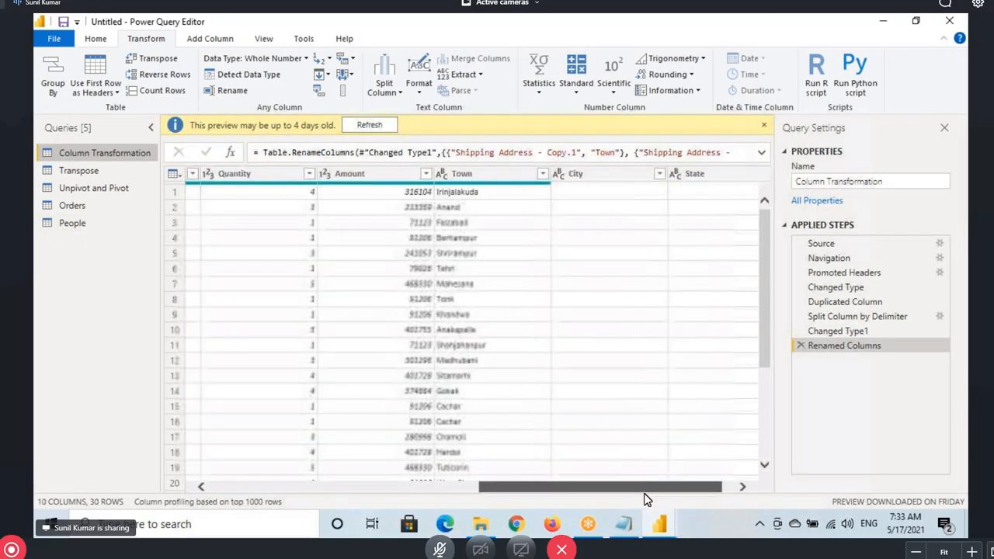
{"action": "left_click", "coordinate": [447, 175]}
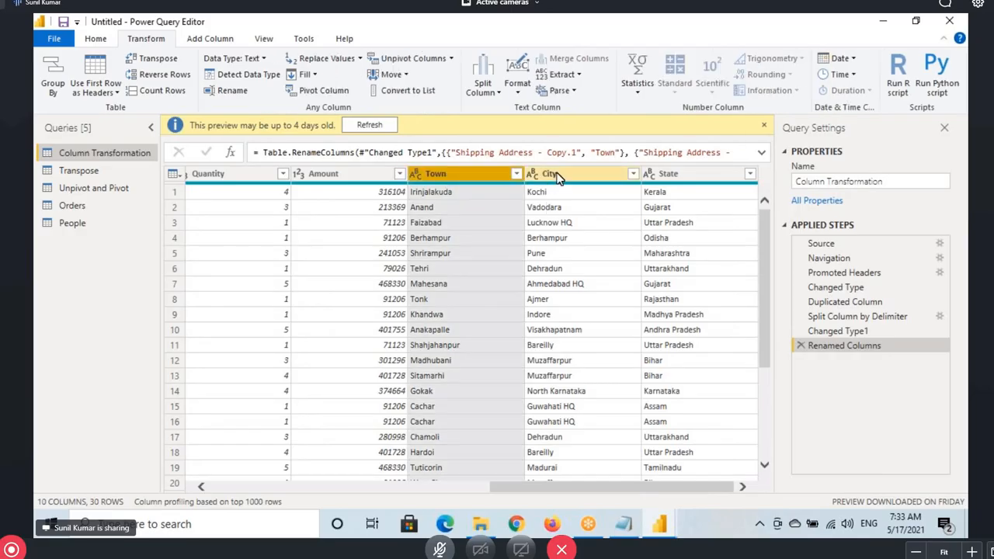
{"action": "left_click", "coordinate": [552, 174]}
{"action": "left_click", "coordinate": [672, 174]}
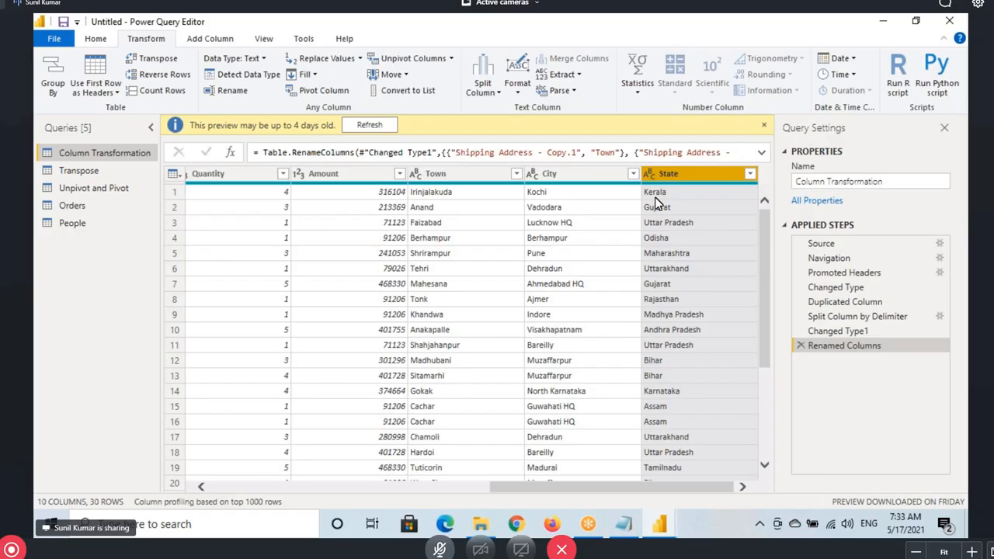
{"action": "left_click", "coordinate": [467, 175]}
{"action": "left_click", "coordinate": [582, 175], "text": "ctrl"}
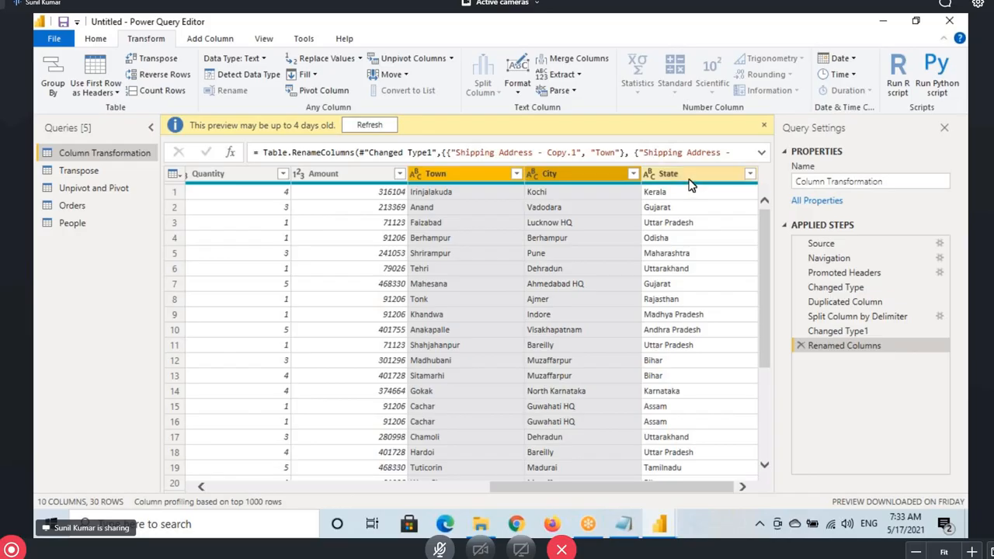
{"action": "left_click", "coordinate": [687, 175], "text": "ctrl"}
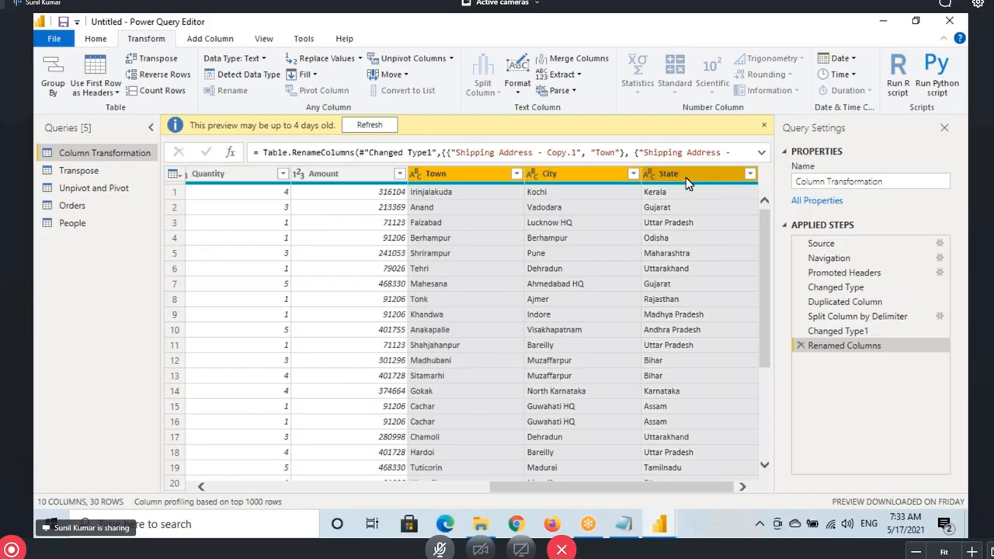
{"action": "left_click", "coordinate": [439, 184]}
{"action": "left_click", "coordinate": [559, 177]}
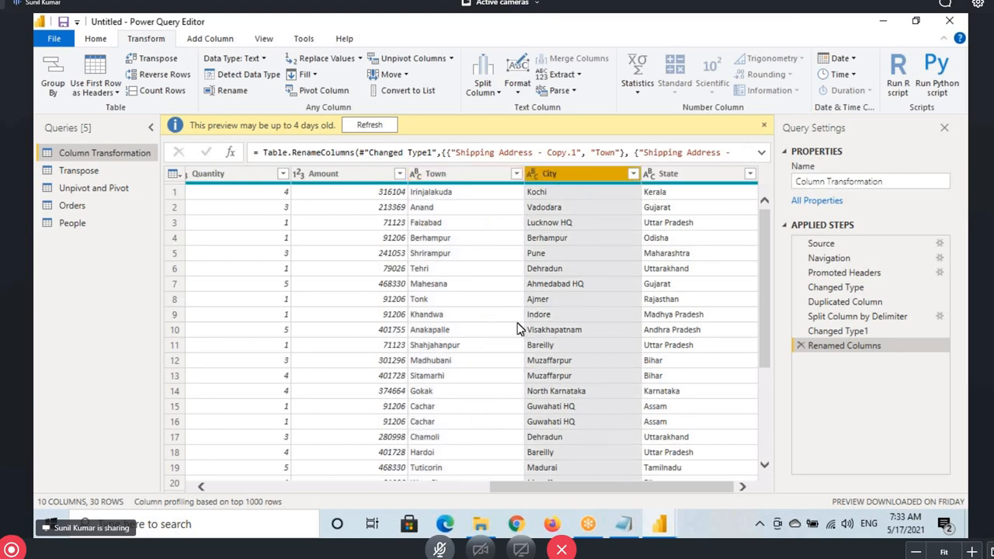
{"action": "left_click", "coordinate": [489, 196]}
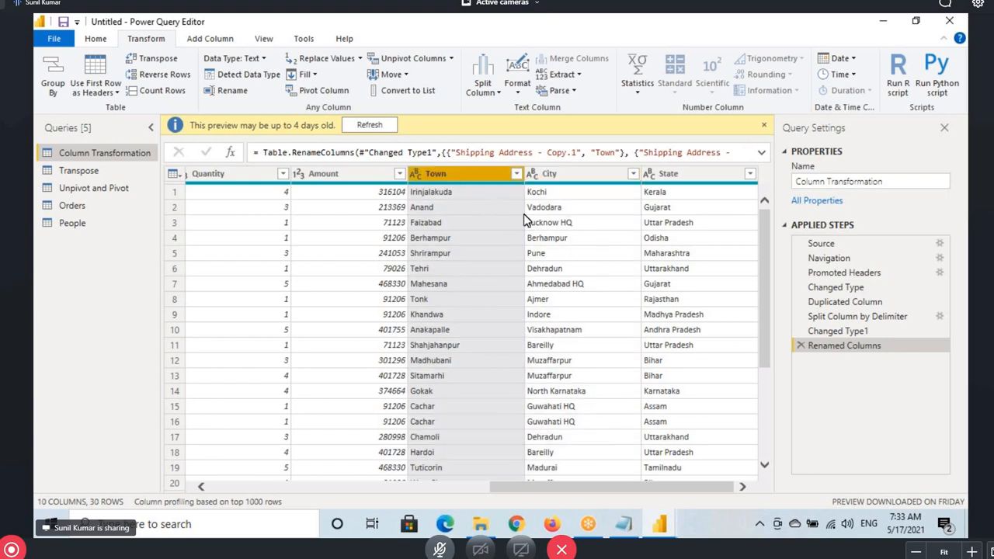
{"action": "left_click", "coordinate": [590, 179], "text": "ctrl"}
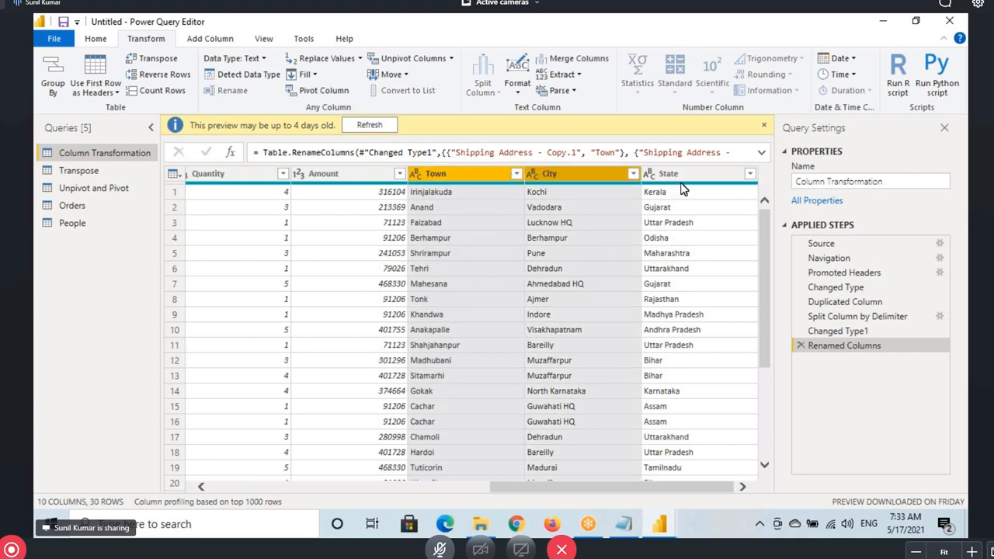
{"action": "left_click", "coordinate": [690, 176], "text": "ctrl"}
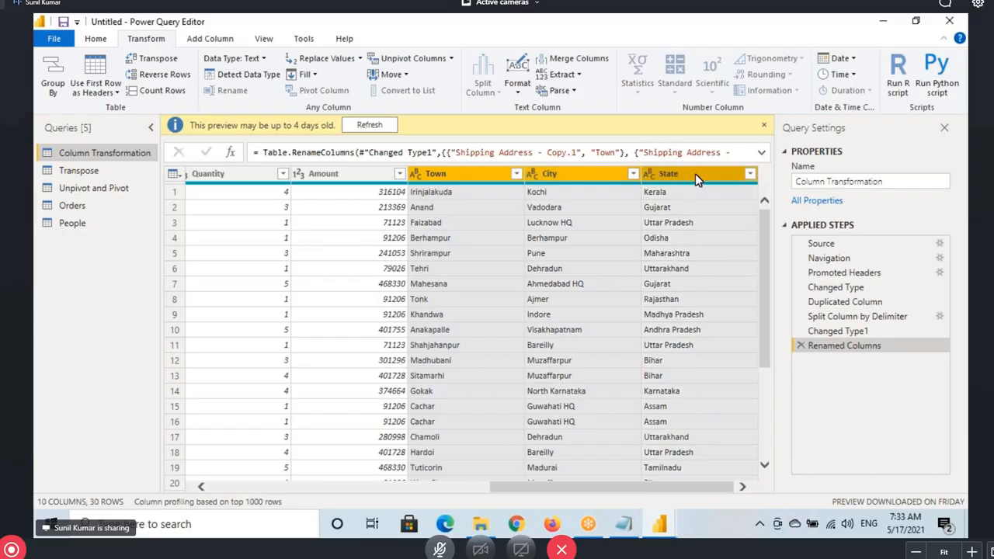
{"action": "left_click", "coordinate": [696, 178]}
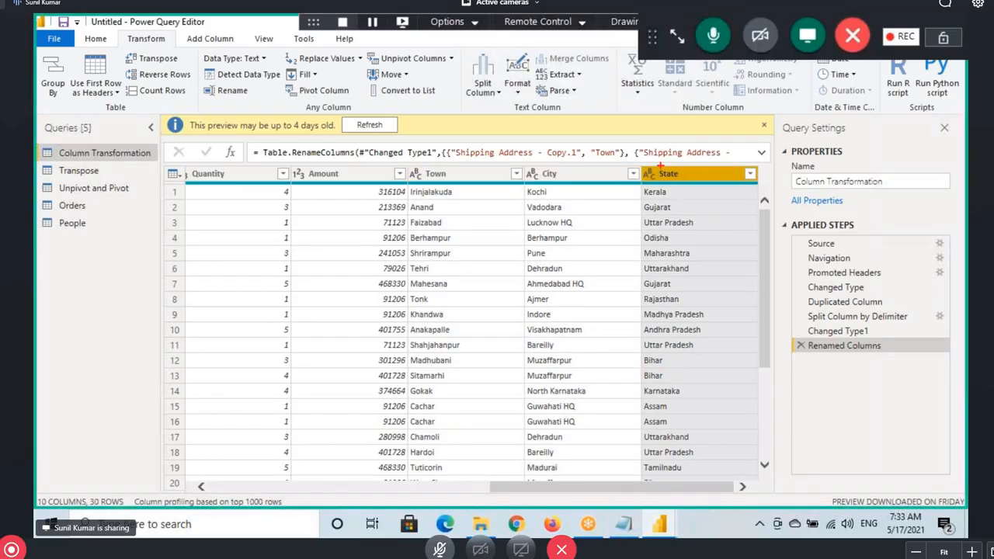
Select the Town, City and State column headers together
{"action": "mouse_move", "coordinate": [641, 165]}
{"action": "left_mouse_down"}
{"action": "mouse_move", "coordinate": [697, 181]}
{"action": "mouse_move", "coordinate": [635, 215]}
{"action": "left_mouse_up"}
{"action": "left_click_drag", "start_coordinate": [549, 173], "coordinate": [703, 206]}
{"action": "left_click_drag", "start_coordinate": [683, 235], "coordinate": [751, 200]}
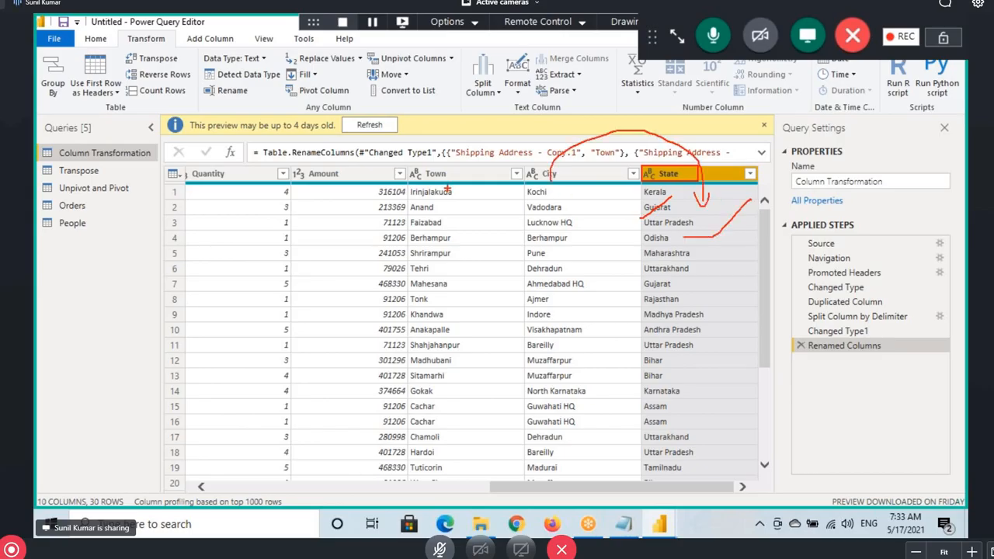
{"action": "mouse_move", "coordinate": [441, 185]}
{"action": "left_mouse_down"}
{"action": "mouse_move", "coordinate": [786, 173]}
{"action": "mouse_move", "coordinate": [790, 191]}
{"action": "left_mouse_up"}
{"action": "left_click_drag", "start_coordinate": [818, 159], "coordinate": [793, 188]}
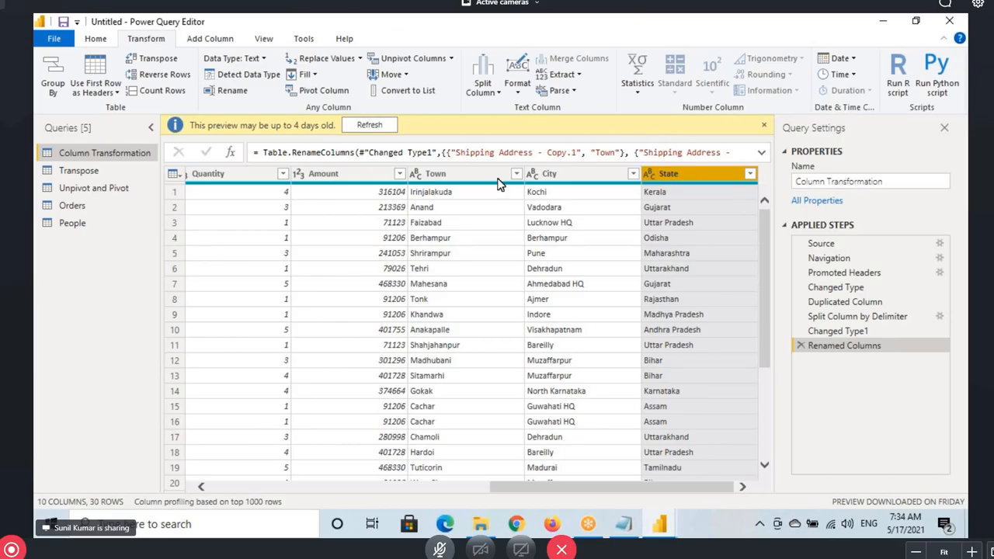
{"action": "left_click", "coordinate": [454, 176], "text": "shift"}
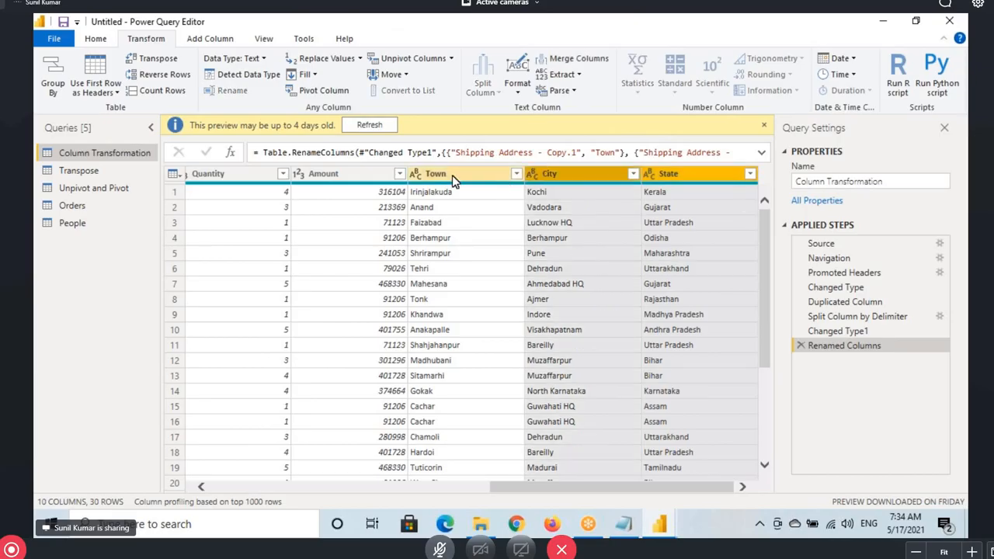
{"action": "left_click", "coordinate": [454, 175]}
{"action": "left_click", "coordinate": [551, 175]}
{"action": "left_click", "coordinate": [656, 175], "text": "ctrl"}
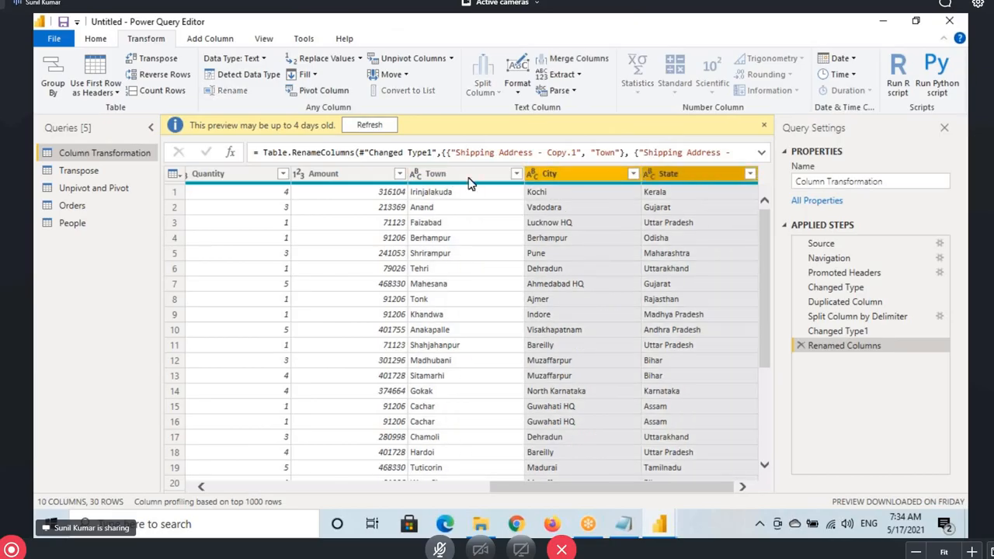
{"action": "left_click", "coordinate": [458, 174], "text": "ctrl"}
{"action": "left_click", "coordinate": [576, 181]}
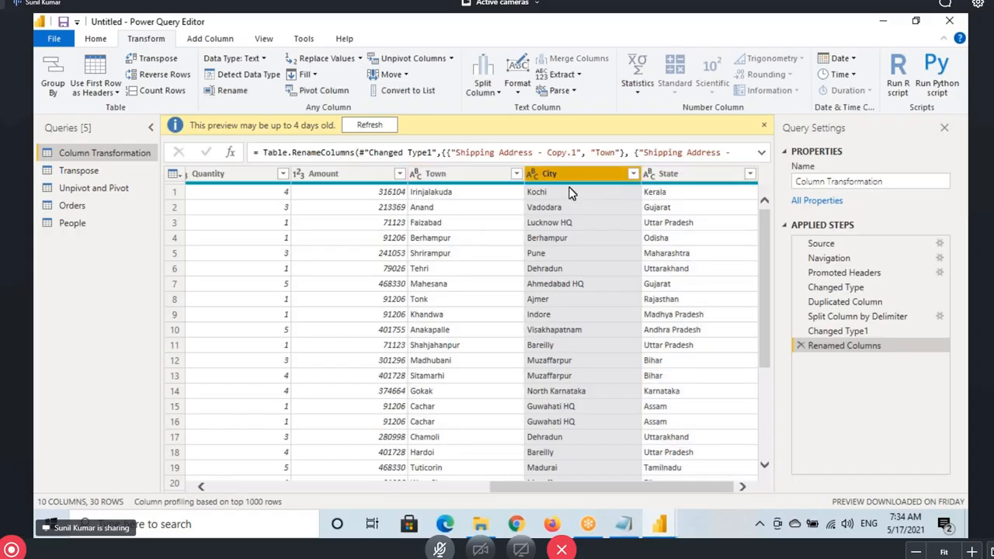
{"action": "left_click", "coordinate": [669, 178], "text": "ctrl"}
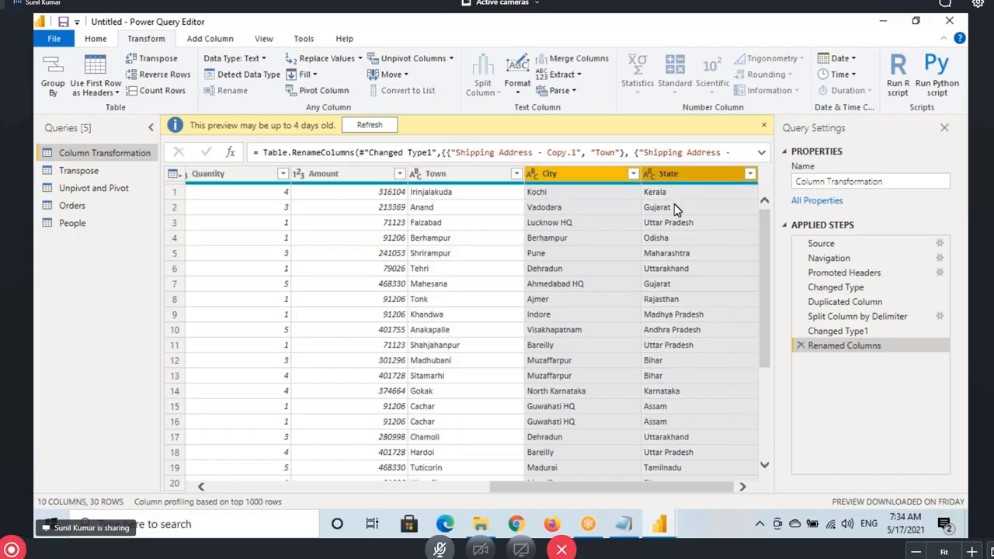
{"action": "left_click", "coordinate": [453, 179], "text": "ctrl"}
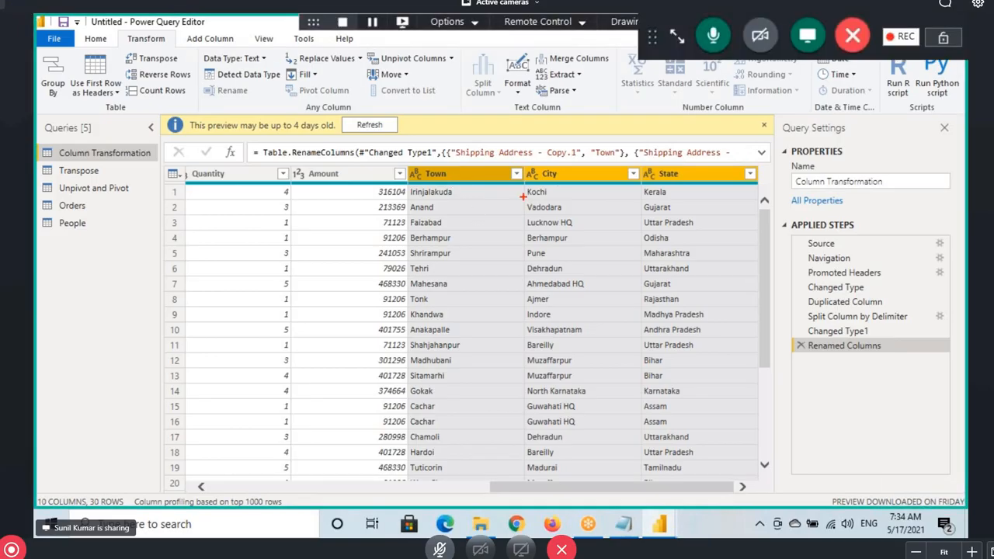
Look for the Merge Columns command under the Add Column and Transform ribbons
{"action": "left_click_drag", "start_coordinate": [525, 194], "coordinate": [558, 188]}
{"action": "left_click_drag", "start_coordinate": [641, 202], "coordinate": [671, 199]}
{"action": "left_click_drag", "start_coordinate": [410, 199], "coordinate": [472, 199]}
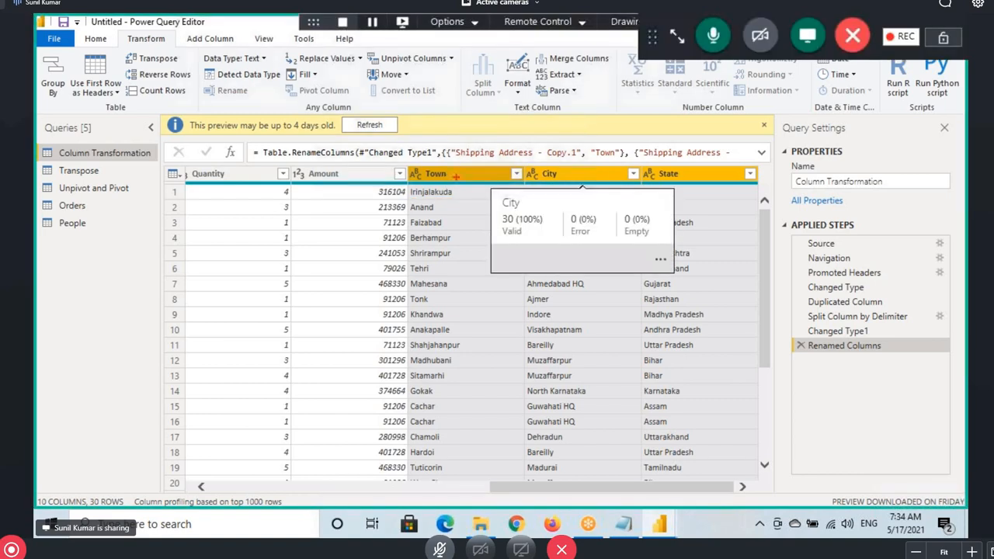
{"action": "left_click_drag", "start_coordinate": [406, 167], "coordinate": [751, 192]}
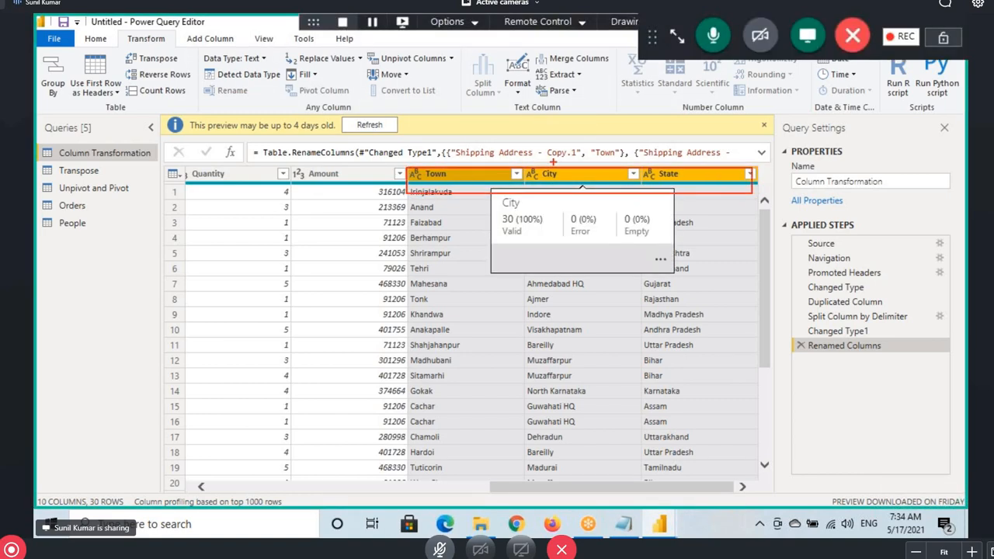
{"action": "mouse_move", "coordinate": [559, 167]}
{"action": "left_mouse_down"}
{"action": "mouse_move", "coordinate": [597, 124]}
{"action": "mouse_move", "coordinate": [699, 118]}
{"action": "mouse_move", "coordinate": [799, 182]}
{"action": "left_mouse_up"}
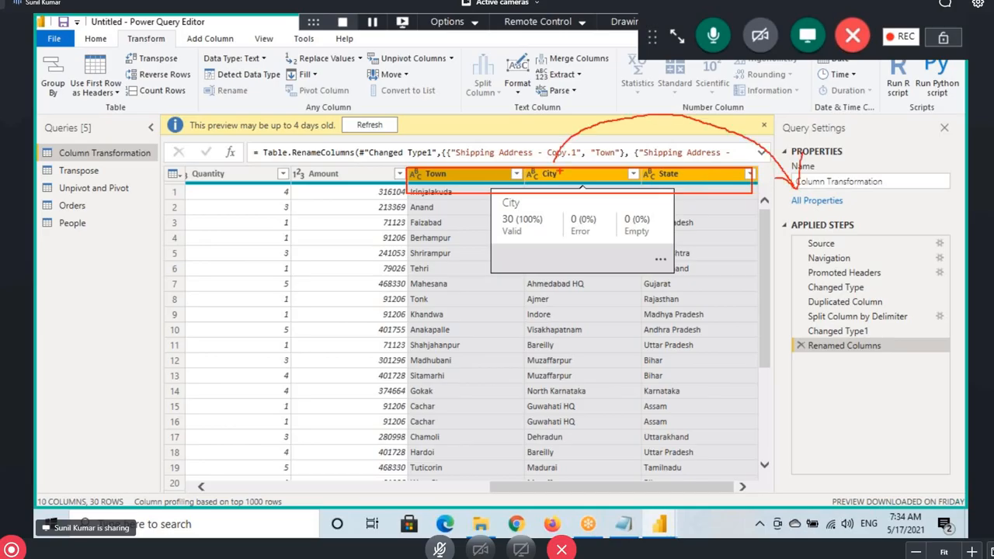
{"action": "mouse_move", "coordinate": [406, 167]}
{"action": "left_mouse_down"}
{"action": "mouse_move", "coordinate": [444, 181]}
{"action": "mouse_move", "coordinate": [760, 199]}
{"action": "left_mouse_up"}
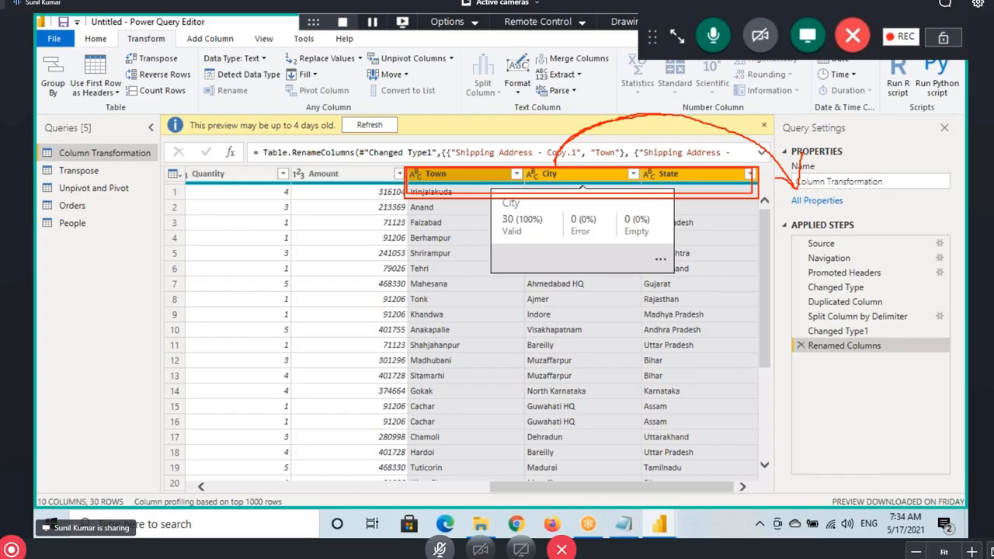
{"action": "mouse_move", "coordinate": [665, 116]}
{"action": "left_mouse_down"}
{"action": "mouse_move", "coordinate": [751, 145]}
{"action": "mouse_move", "coordinate": [807, 190]}
{"action": "left_mouse_up"}
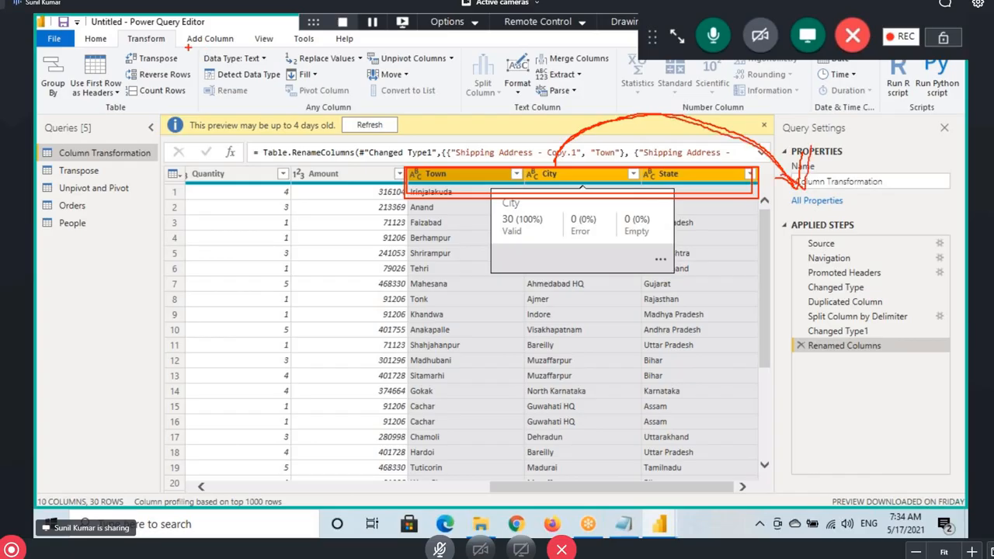
{"action": "left_click_drag", "start_coordinate": [227, 46], "coordinate": [185, 34]}
{"action": "left_click", "coordinate": [210, 38]}
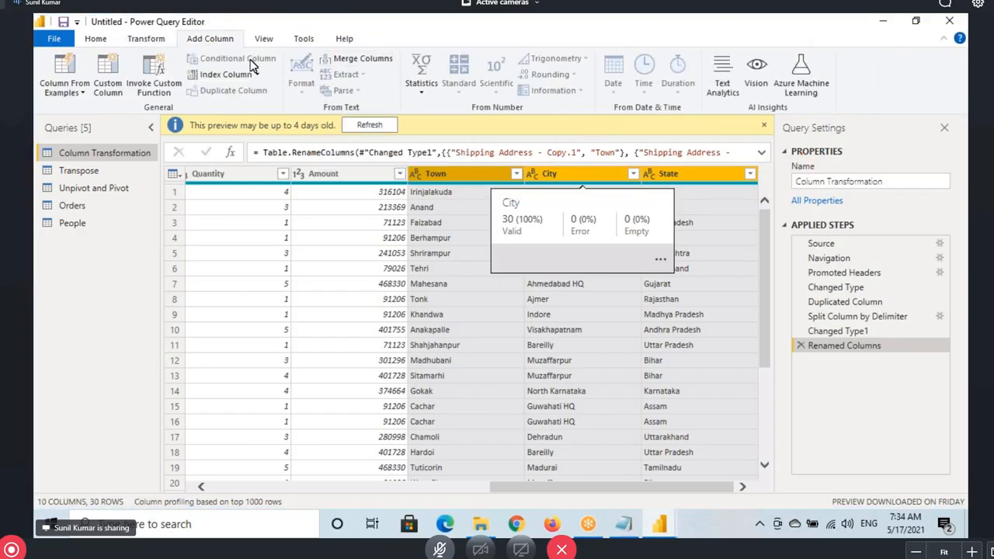
{"action": "left_click", "coordinate": [159, 39]}
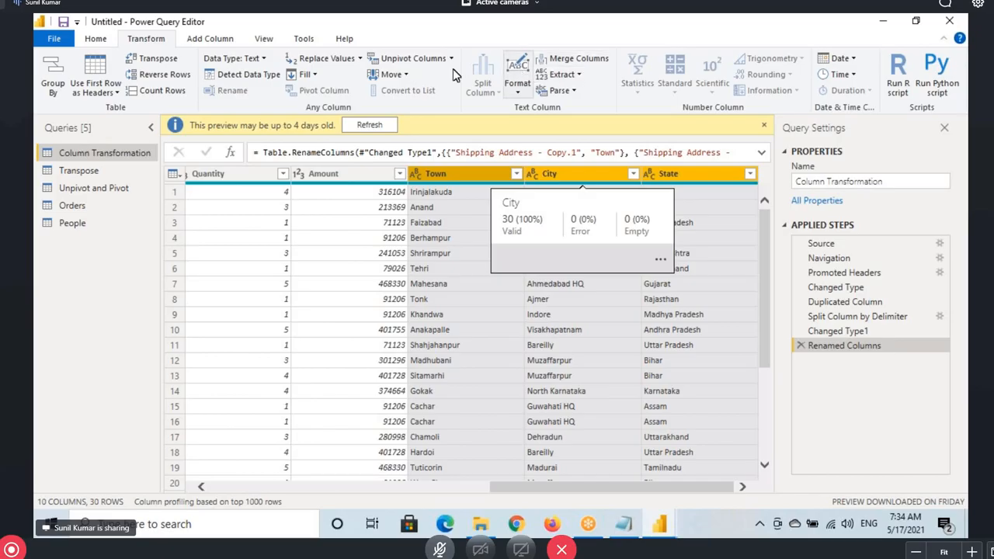
{"action": "left_click_drag", "start_coordinate": [534, 51], "coordinate": [610, 67]}
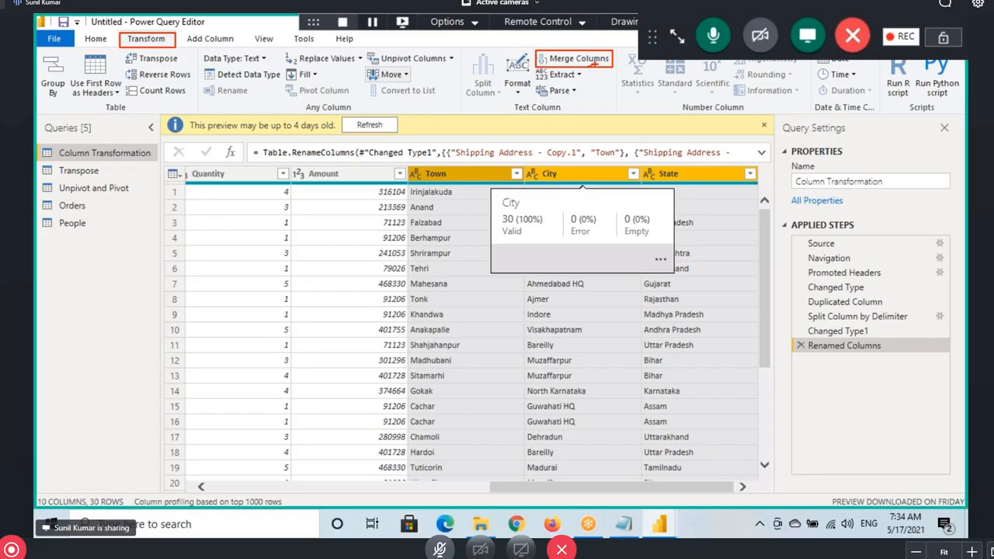
{"action": "left_click_drag", "start_coordinate": [655, 272], "coordinate": [503, 366]}
{"action": "left_click_drag", "start_coordinate": [503, 293], "coordinate": [650, 377]}
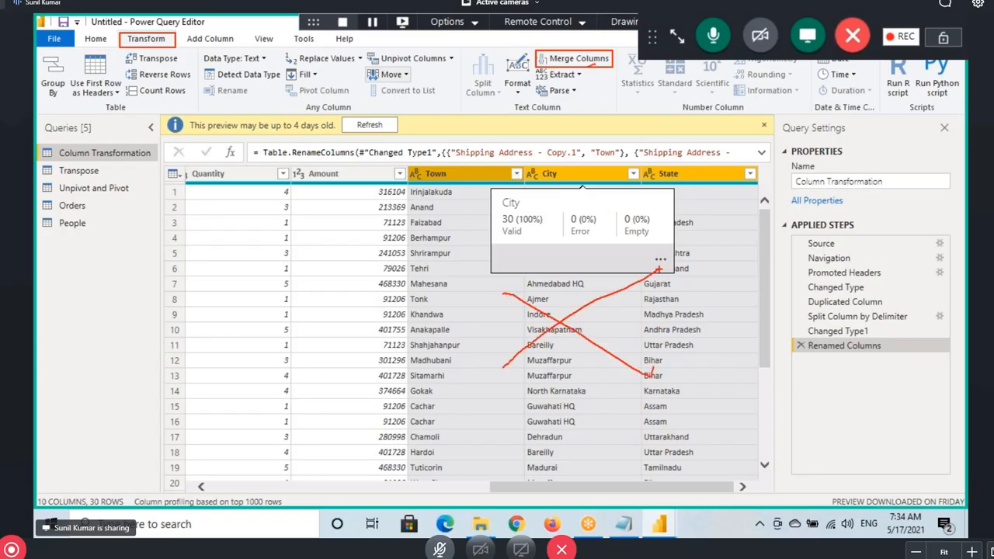
{"action": "mouse_move", "coordinate": [569, 112]}
{"action": "left_mouse_down"}
{"action": "mouse_move", "coordinate": [579, 188]}
{"action": "mouse_move", "coordinate": [570, 178]}
{"action": "left_mouse_up"}
{"action": "left_click_drag", "start_coordinate": [512, 339], "coordinate": [598, 292]}
{"action": "left_click_drag", "start_coordinate": [573, 334], "coordinate": [589, 331]}
{"action": "mouse_move", "coordinate": [559, 172]}
{"action": "left_mouse_down"}
{"action": "mouse_move", "coordinate": [590, 194]}
{"action": "mouse_move", "coordinate": [571, 197]}
{"action": "left_mouse_up"}
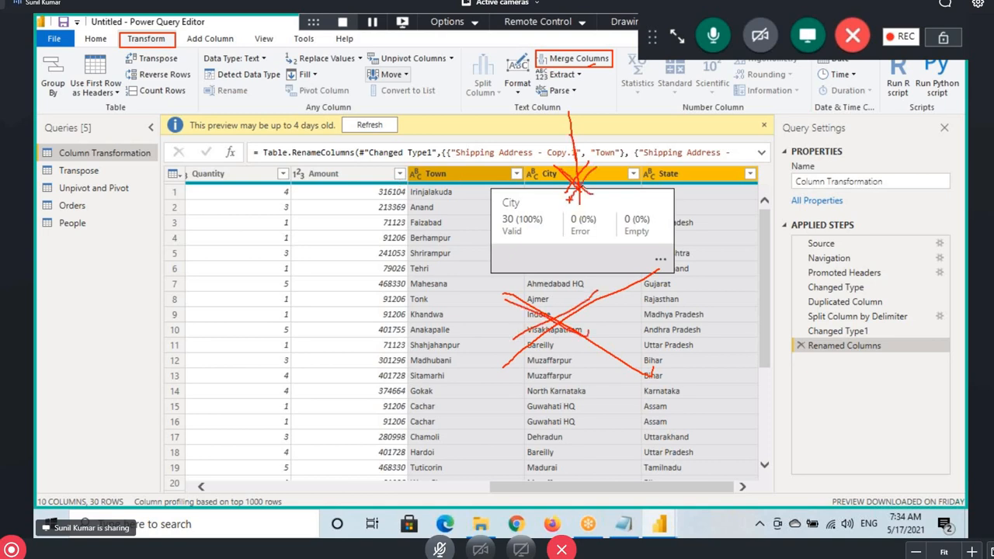
{"action": "left_click", "coordinate": [208, 40]}
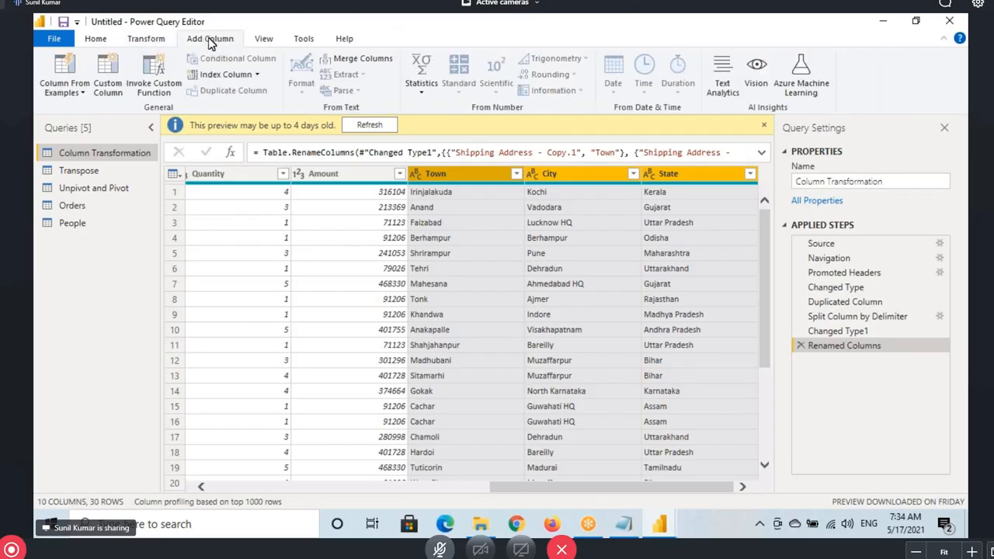
Merge the selected columns into a new Address column using the custom separator @
{"action": "left_click", "coordinate": [366, 59]}
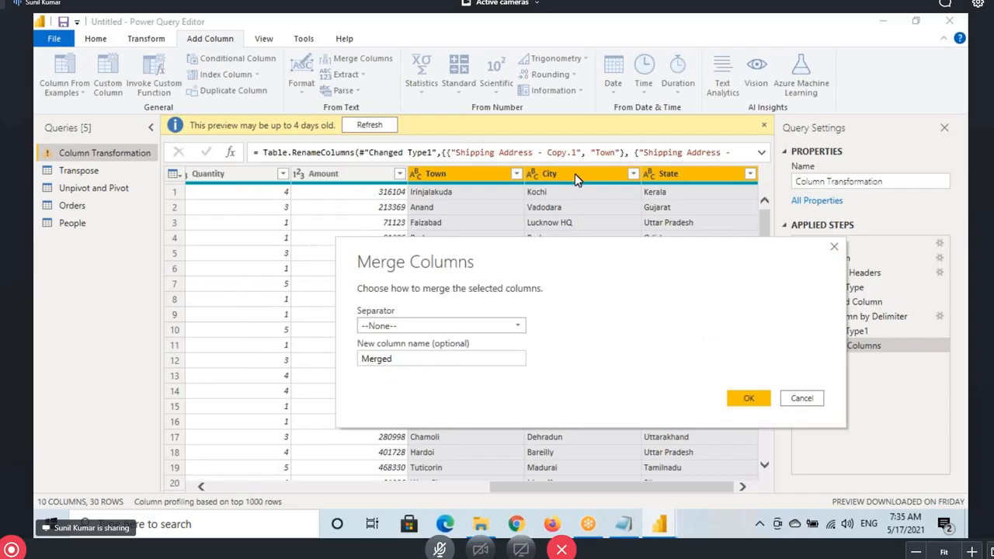
{"action": "left_click_drag", "start_coordinate": [365, 332], "coordinate": [408, 336]}
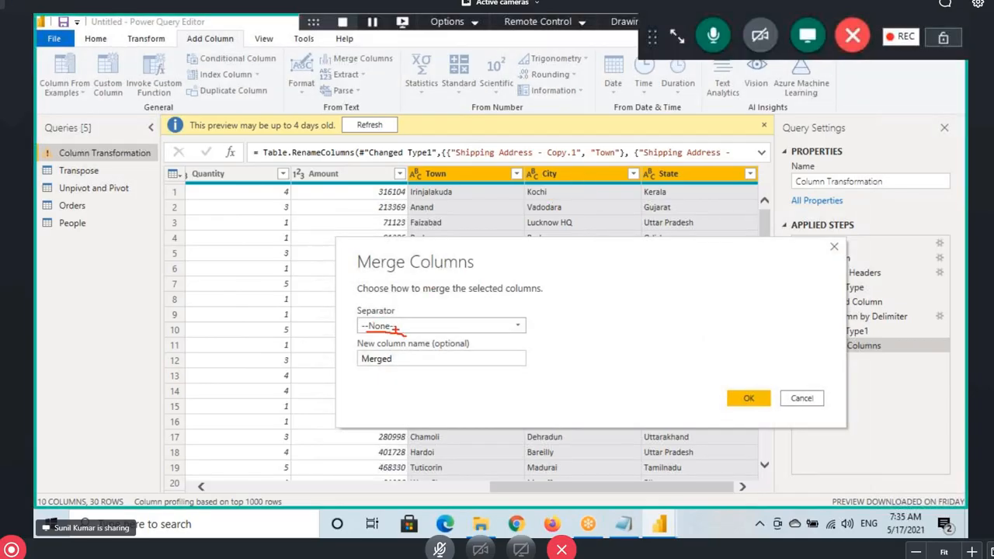
{"action": "left_click", "coordinate": [392, 327]}
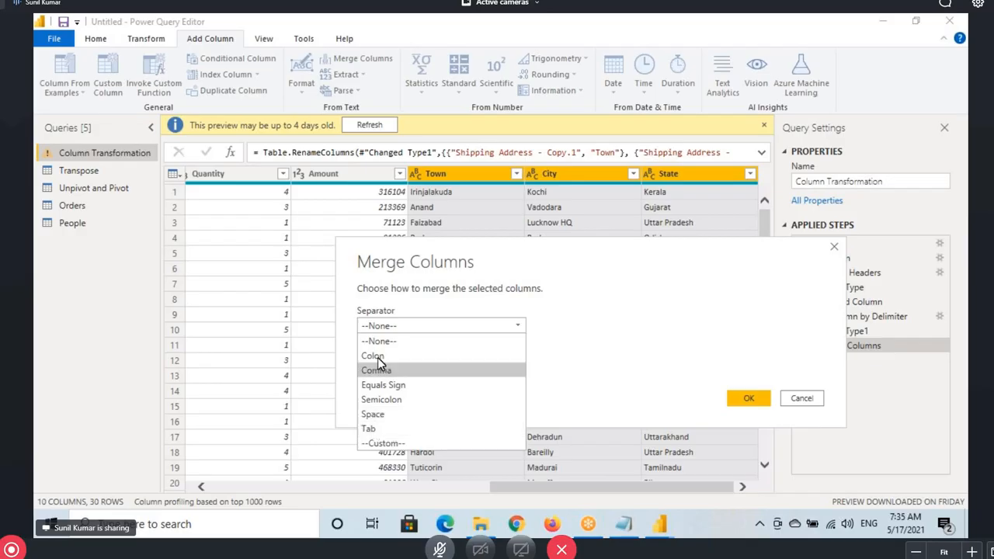
{"action": "left_click", "coordinate": [382, 443]}
{"action": "left_click", "coordinate": [377, 347]}
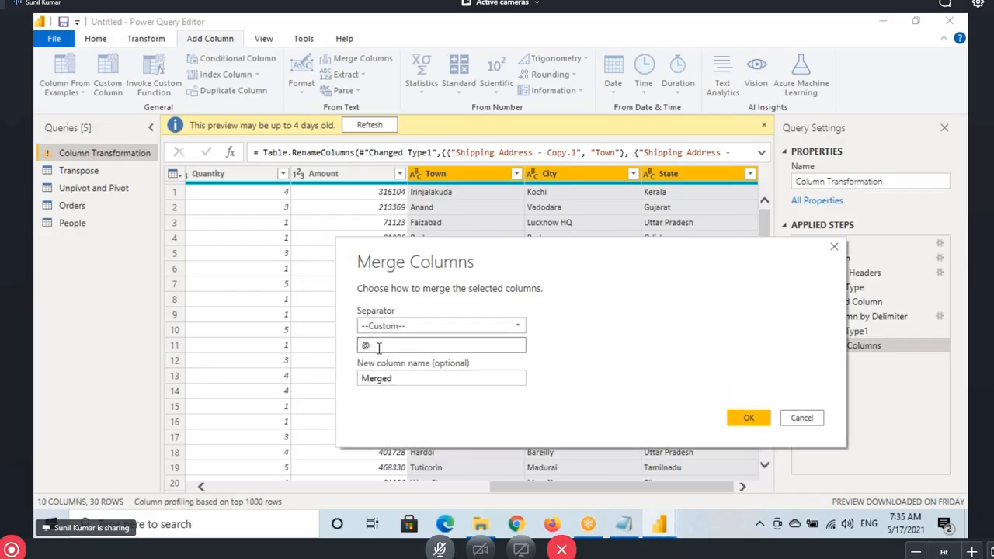
{"action": "type", "text": "@"}
{"action": "left_click_drag", "start_coordinate": [378, 347], "coordinate": [345, 358]}
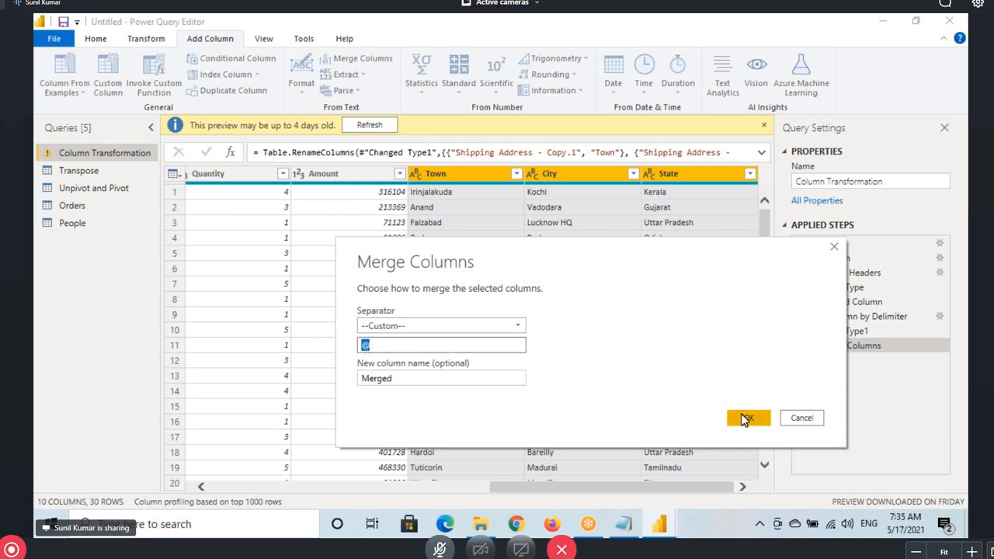
{"action": "left_click", "coordinate": [409, 381]}
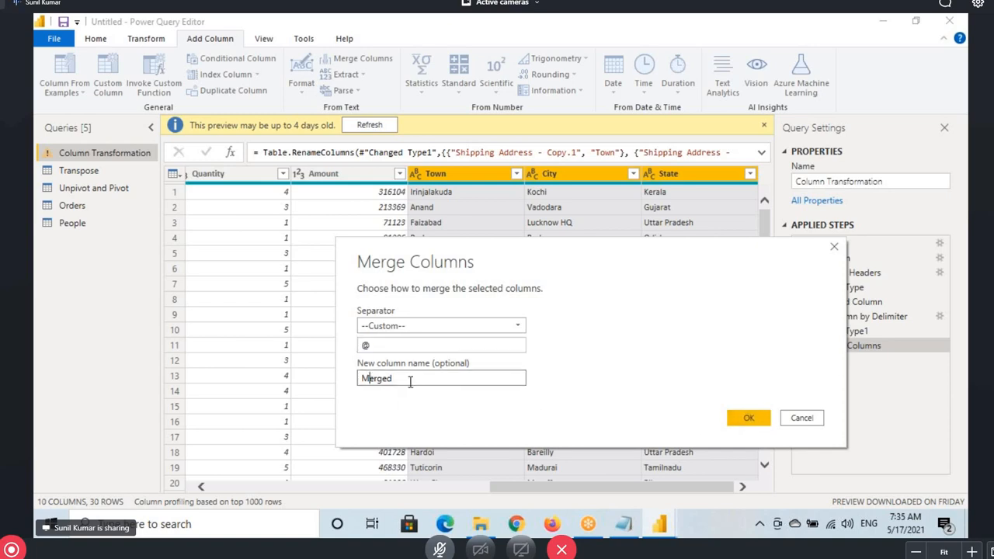
{"action": "double_click", "coordinate": [410, 382]}
{"action": "type", "text": "Address"}
{"action": "left_click_drag", "start_coordinate": [407, 380], "coordinate": [347, 384]}
{"action": "left_click", "coordinate": [749, 420]}
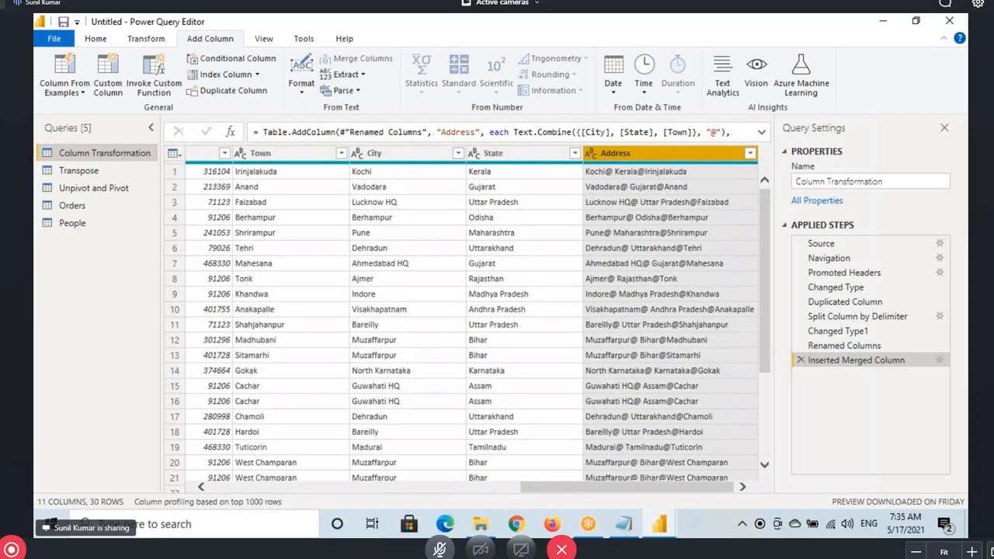
Compare the Kochi@Kerala@Irinjalakuda Address value to its sources, then delete the merge step
{"action": "left_click_drag", "start_coordinate": [340, 168], "coordinate": [379, 177]}
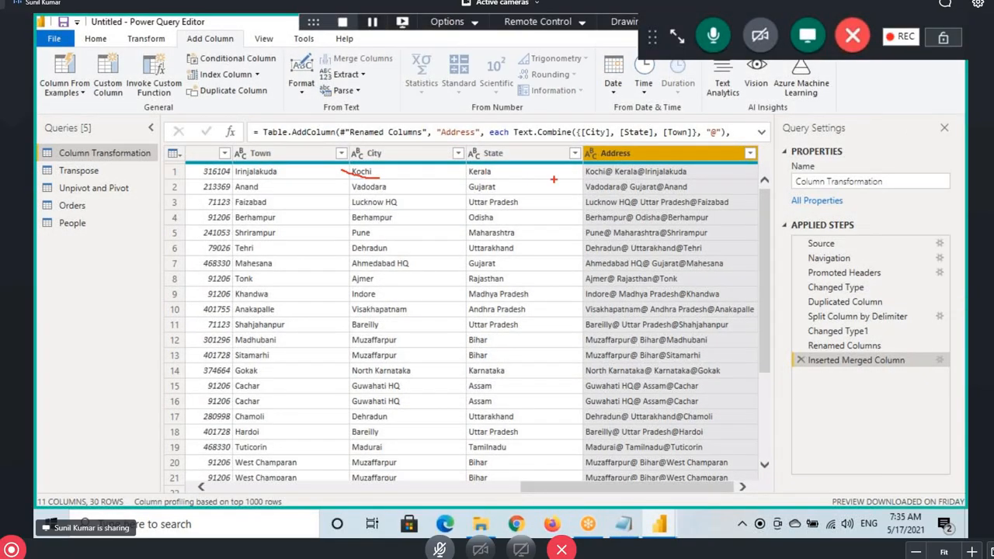
{"action": "left_click_drag", "start_coordinate": [578, 177], "coordinate": [609, 178]}
{"action": "left_click_drag", "start_coordinate": [239, 178], "coordinate": [277, 178]}
{"action": "left_click_drag", "start_coordinate": [658, 178], "coordinate": [697, 177]}
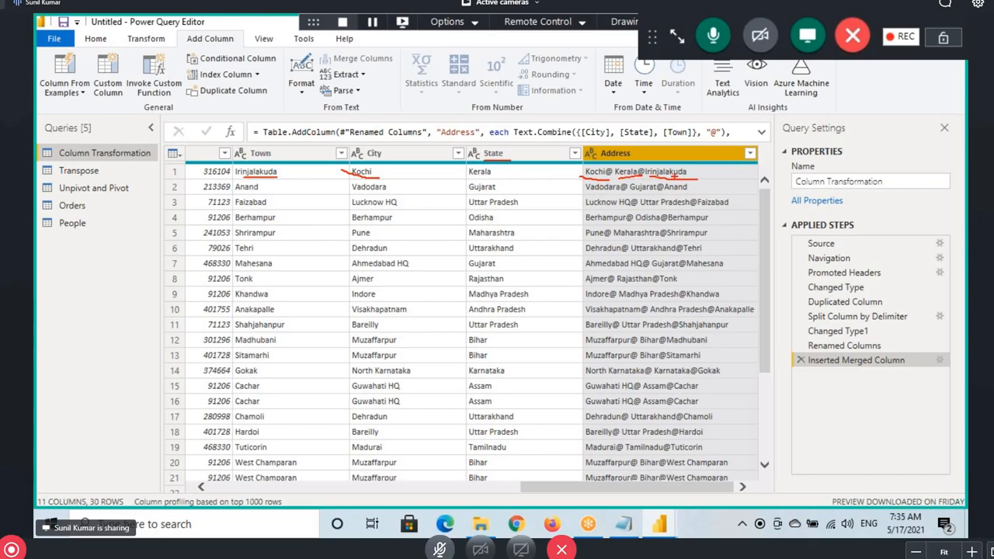
{"action": "left_click_drag", "start_coordinate": [586, 168], "coordinate": [699, 176]}
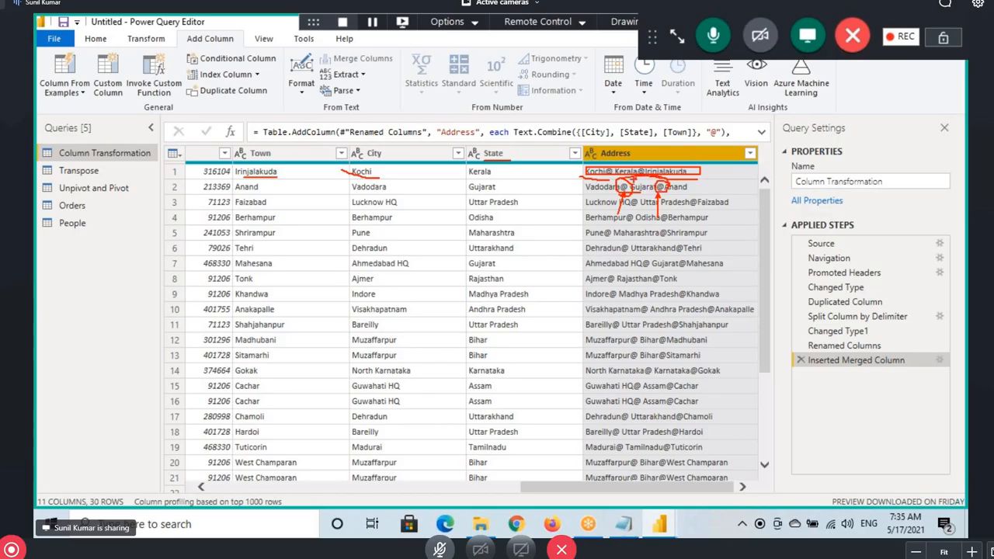
{"action": "left_click", "coordinate": [800, 359]}
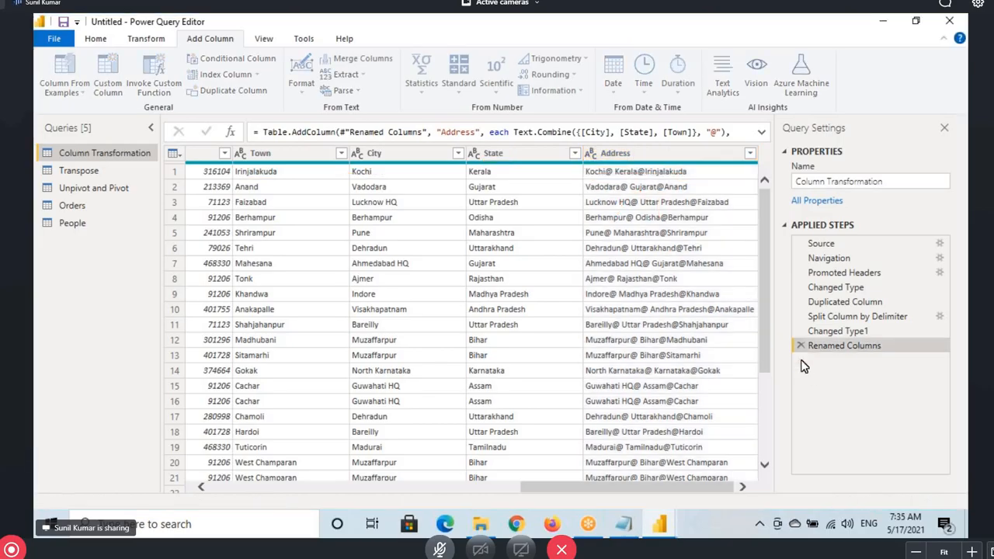
Merge Town, City and State into an Address column separated by commas
{"action": "left_click", "coordinate": [718, 149]}
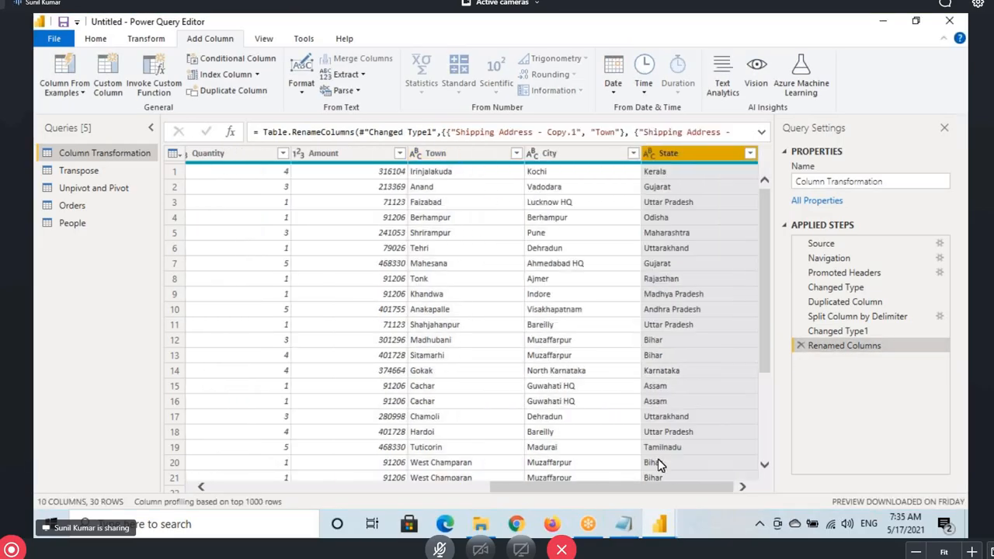
{"action": "mouse_move", "coordinate": [613, 488]}
{"action": "left_mouse_down"}
{"action": "mouse_move", "coordinate": [579, 488]}
{"action": "mouse_move", "coordinate": [594, 488]}
{"action": "left_mouse_up"}
{"action": "left_click", "coordinate": [516, 153]}
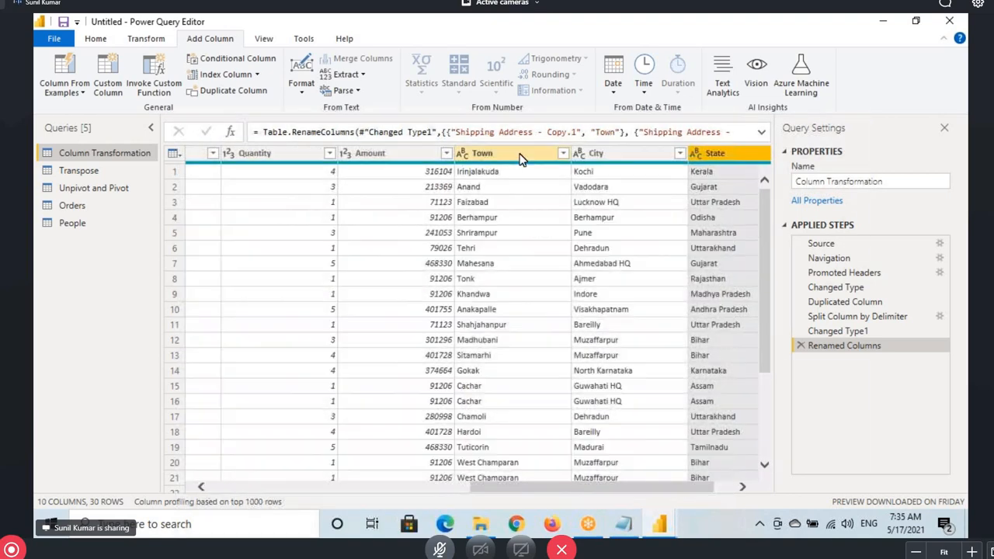
{"action": "left_click", "coordinate": [705, 153], "text": "shift"}
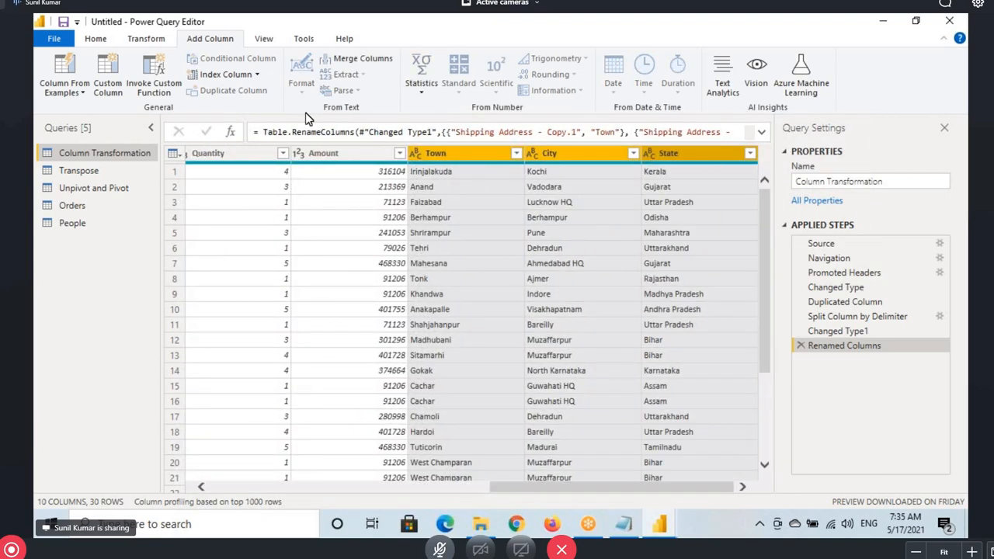
{"action": "left_click", "coordinate": [357, 59]}
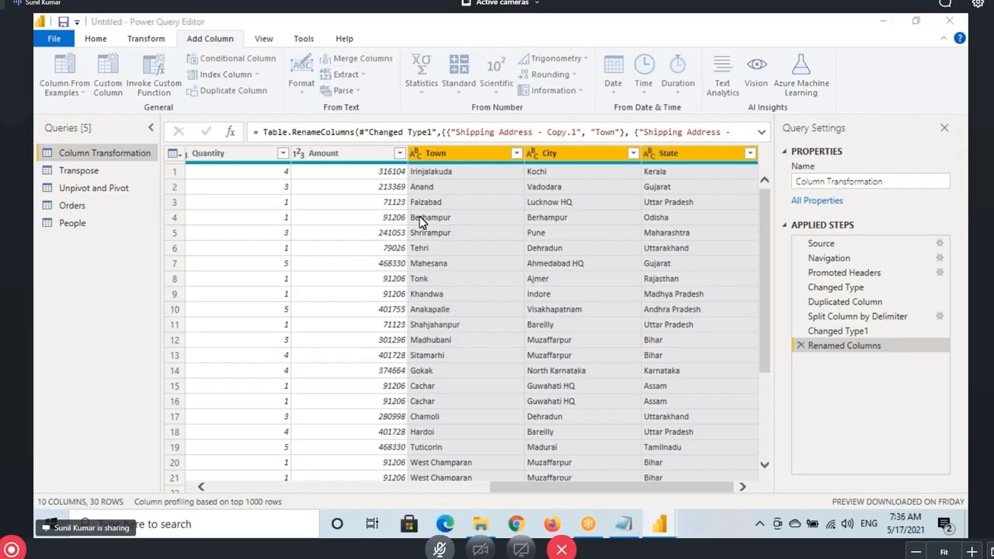
{"action": "left_click", "coordinate": [301, 256]}
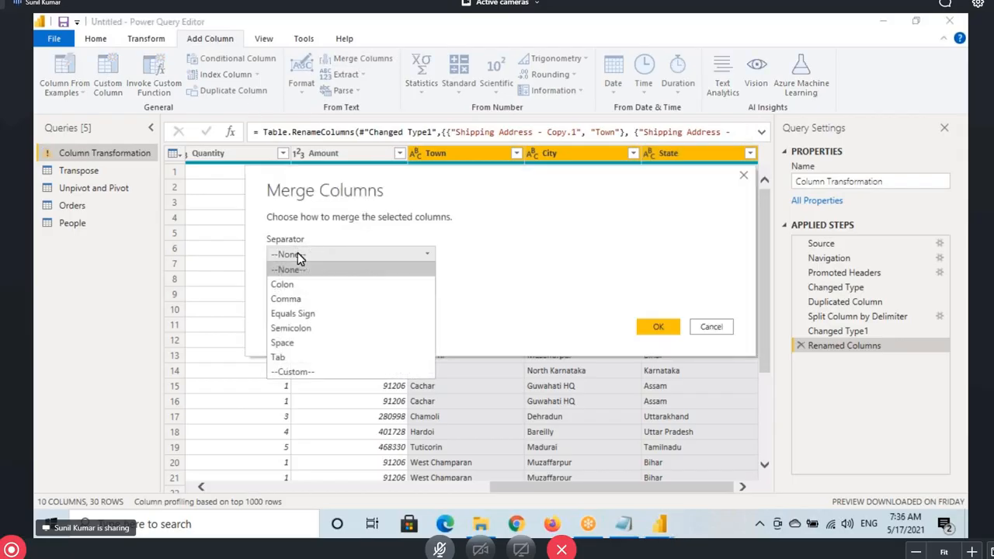
{"action": "left_click", "coordinate": [286, 299]}
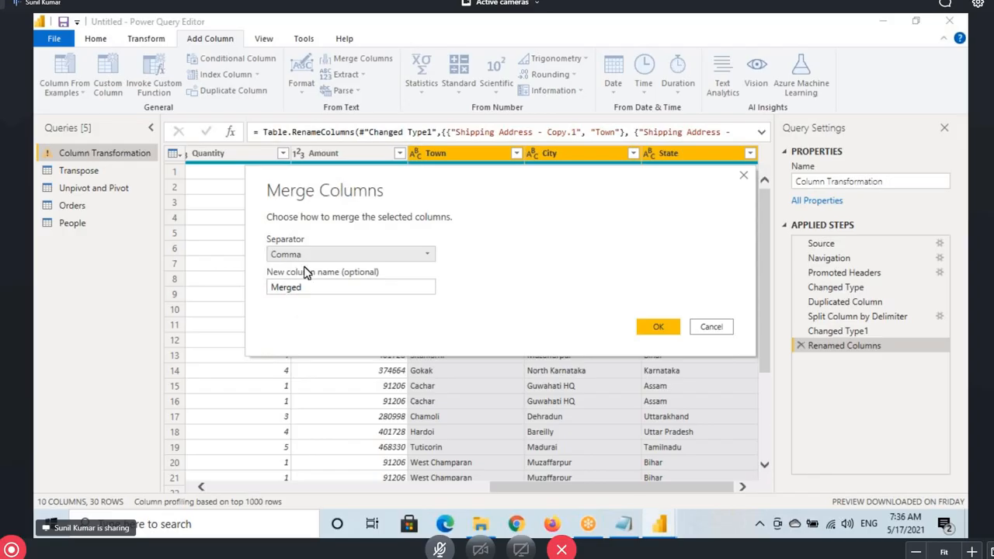
{"action": "double_click", "coordinate": [305, 286]}
{"action": "type", "text": "Address"}
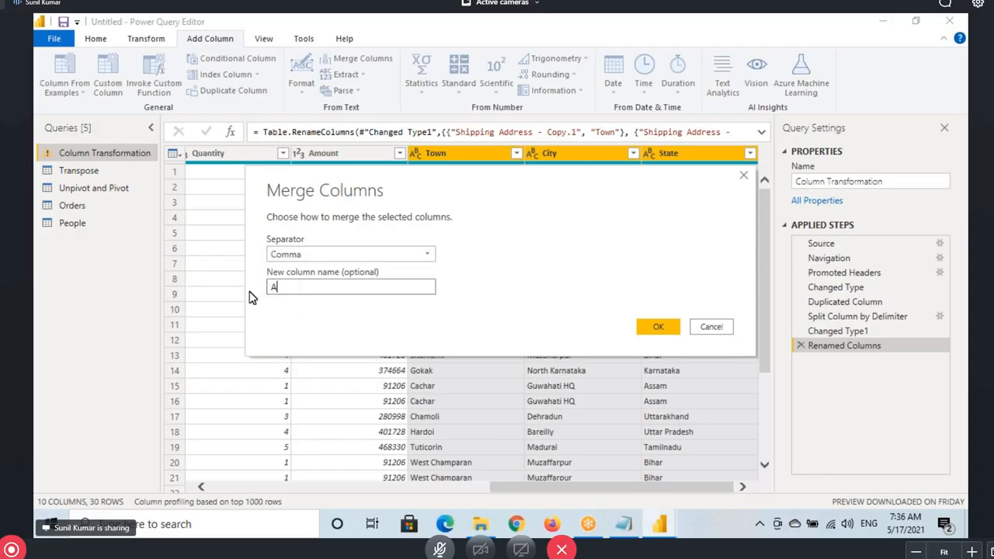
{"action": "left_click", "coordinate": [658, 327]}
Check Address values like 'Irinjalakuda, Kochi, Kerala', then go to the Notepad notes
{"action": "left_click_drag", "start_coordinate": [571, 495], "coordinate": [649, 490]}
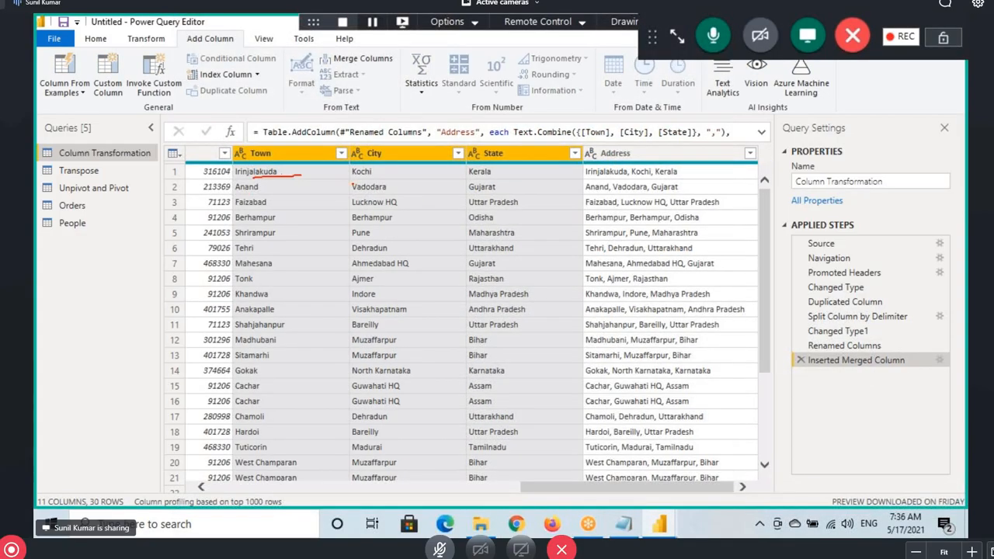
{"action": "left_click_drag", "start_coordinate": [352, 185], "coordinate": [391, 183]}
{"action": "left_click_drag", "start_coordinate": [596, 179], "coordinate": [683, 178]}
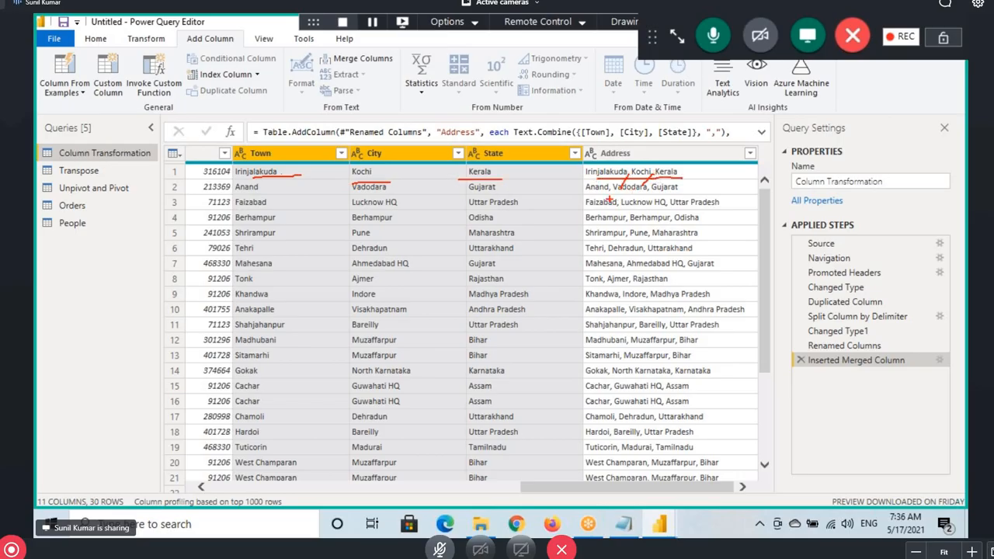
{"action": "left_click_drag", "start_coordinate": [610, 198], "coordinate": [687, 191]}
{"action": "key", "text": "Escape"}
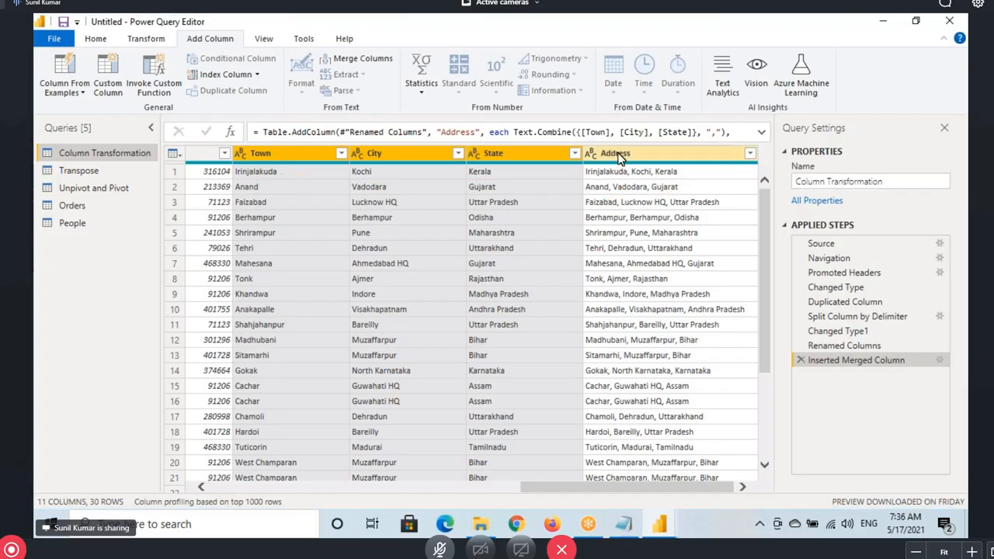
{"action": "left_click", "coordinate": [624, 524]}
Highlight the Pivot, Unpivot and Transpose lines in Notepad, then return to Power Query Editor
{"action": "left_click_drag", "start_coordinate": [100, 350], "coordinate": [167, 371]}
{"action": "left_click_drag", "start_coordinate": [109, 392], "coordinate": [170, 390]}
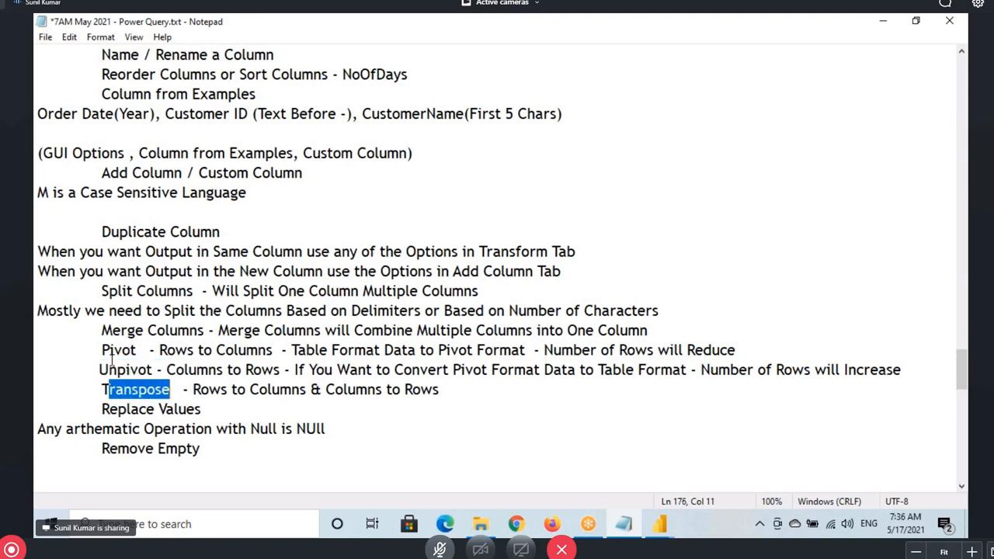
{"action": "left_click_drag", "start_coordinate": [39, 350], "coordinate": [439, 390]}
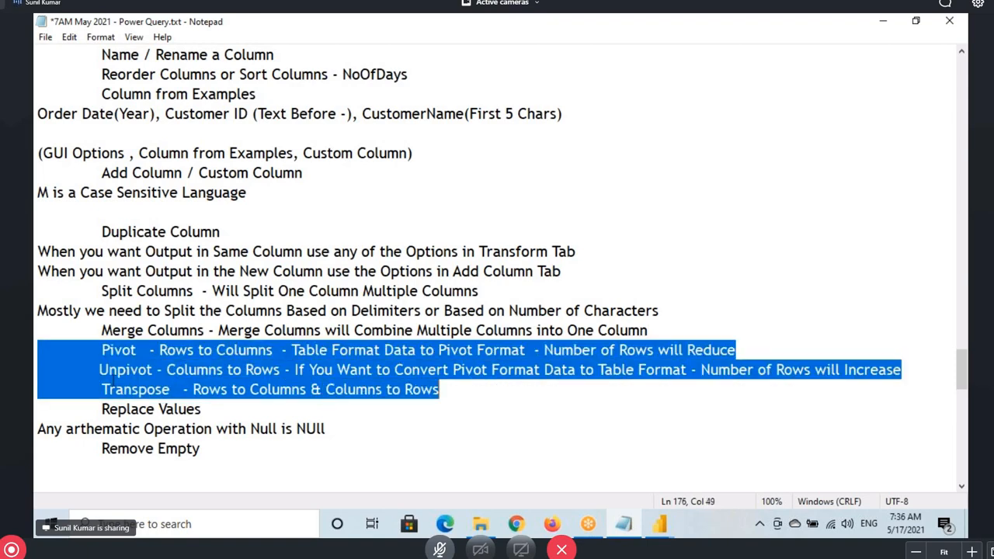
{"action": "left_click_drag", "start_coordinate": [102, 350], "coordinate": [155, 371]}
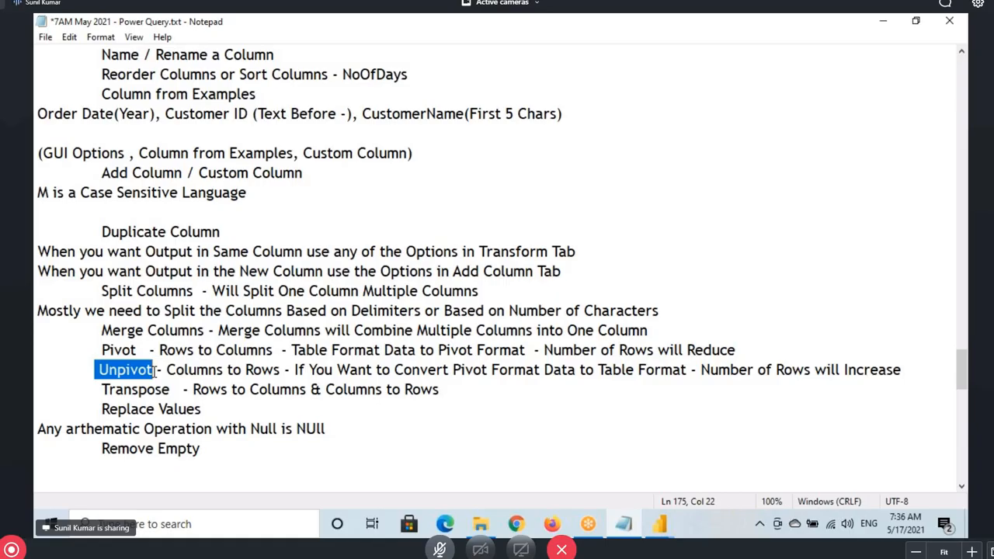
{"action": "left_click", "coordinate": [670, 528]}
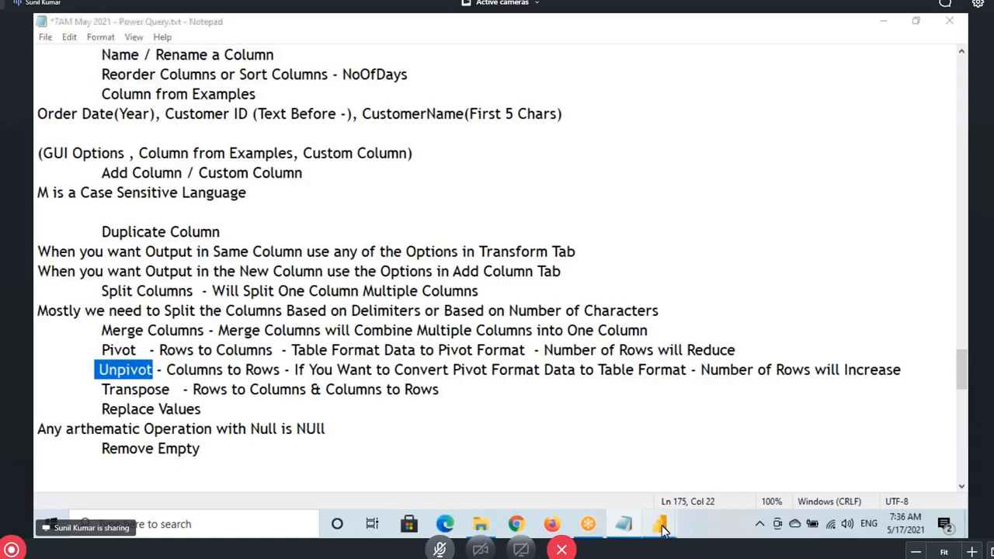
{"action": "left_click", "coordinate": [699, 471]}
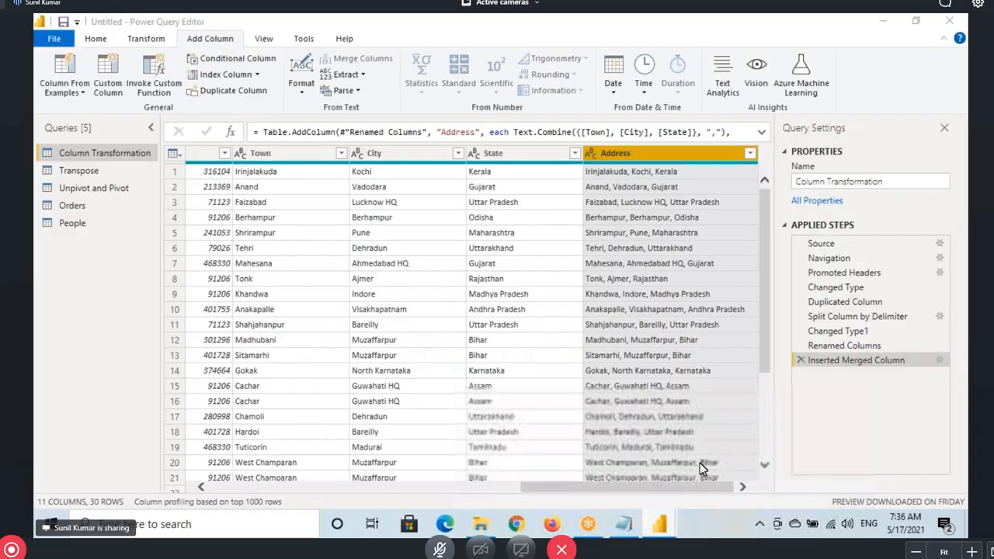
Delete the Orders query's nine steps from Changed Type1 back to Inserted Uppercased Text
{"action": "left_click", "coordinate": [78, 206]}
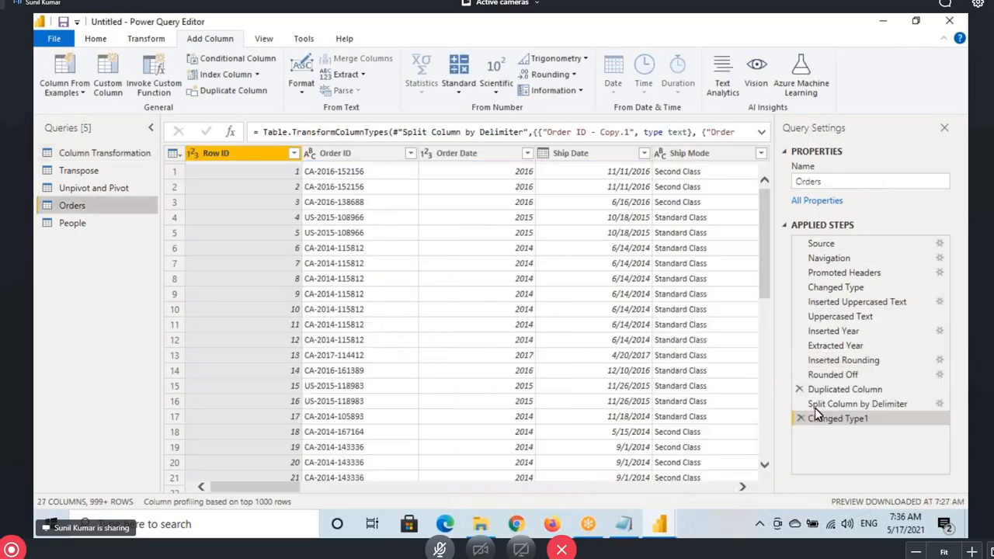
{"action": "left_click", "coordinate": [800, 418]}
{"action": "left_click", "coordinate": [803, 406]}
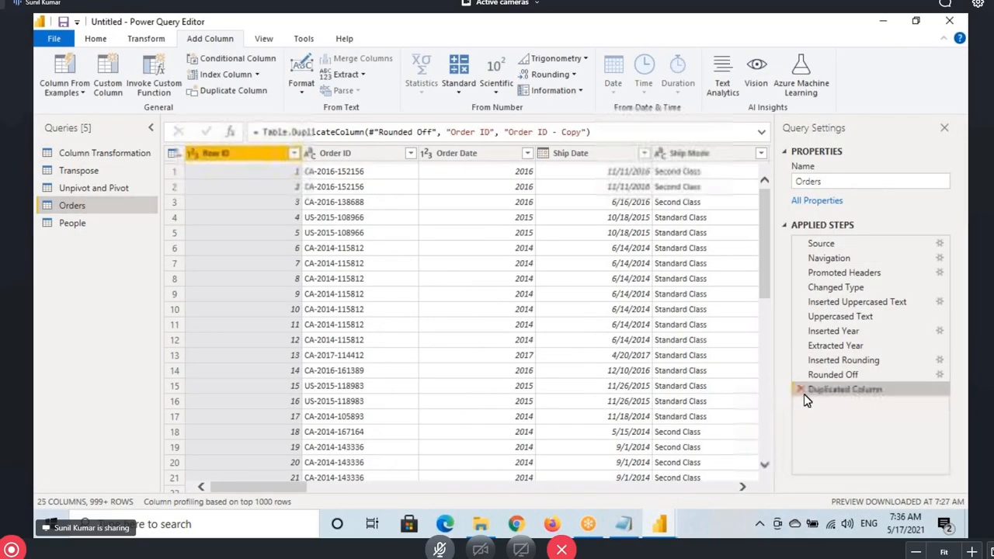
{"action": "left_click", "coordinate": [804, 394]}
{"action": "left_click", "coordinate": [800, 374]}
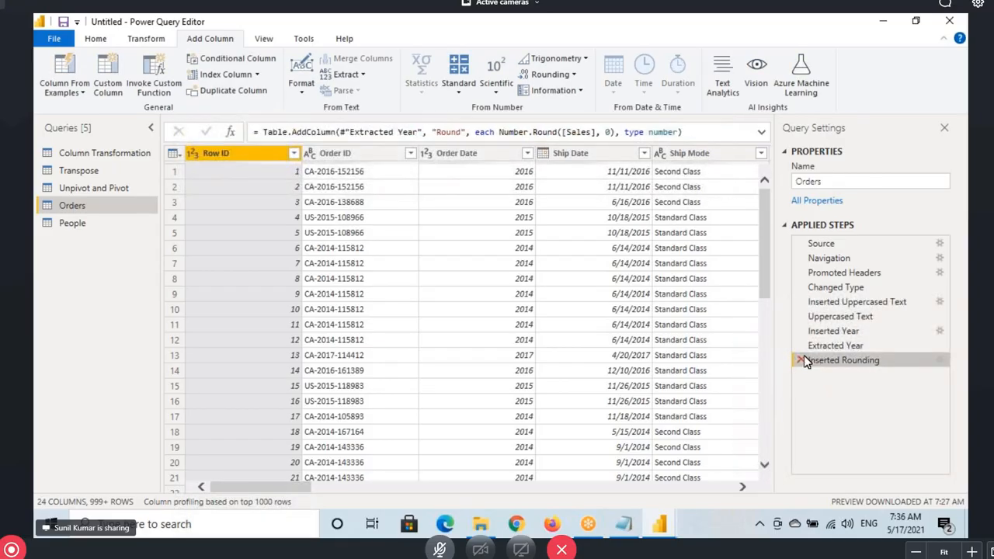
{"action": "left_click", "coordinate": [800, 361]}
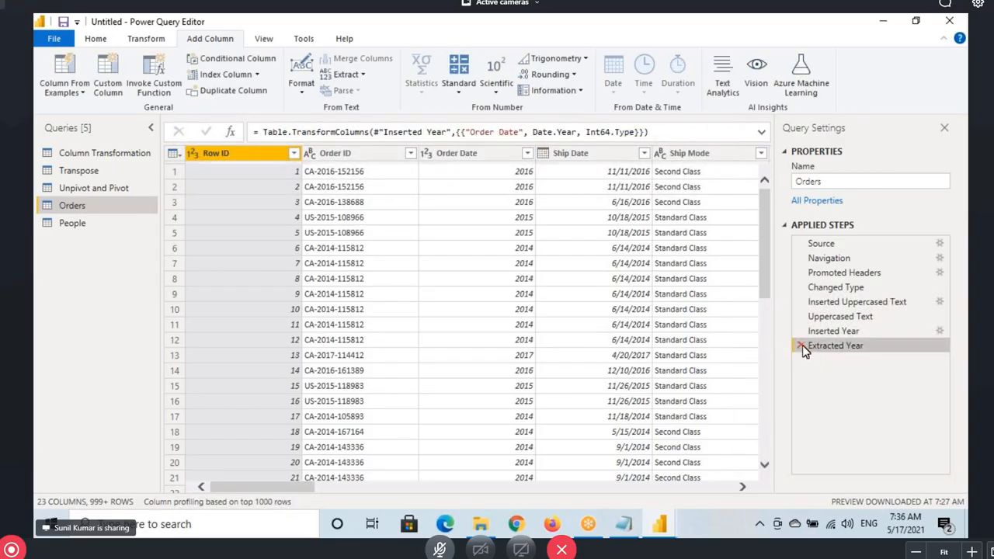
{"action": "left_click", "coordinate": [800, 345]}
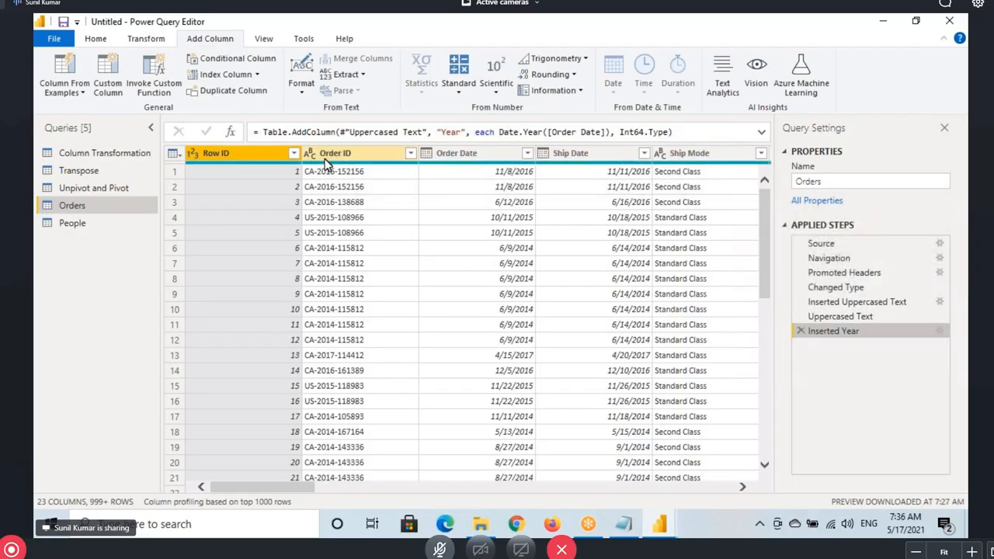
{"action": "left_click", "coordinate": [800, 331]}
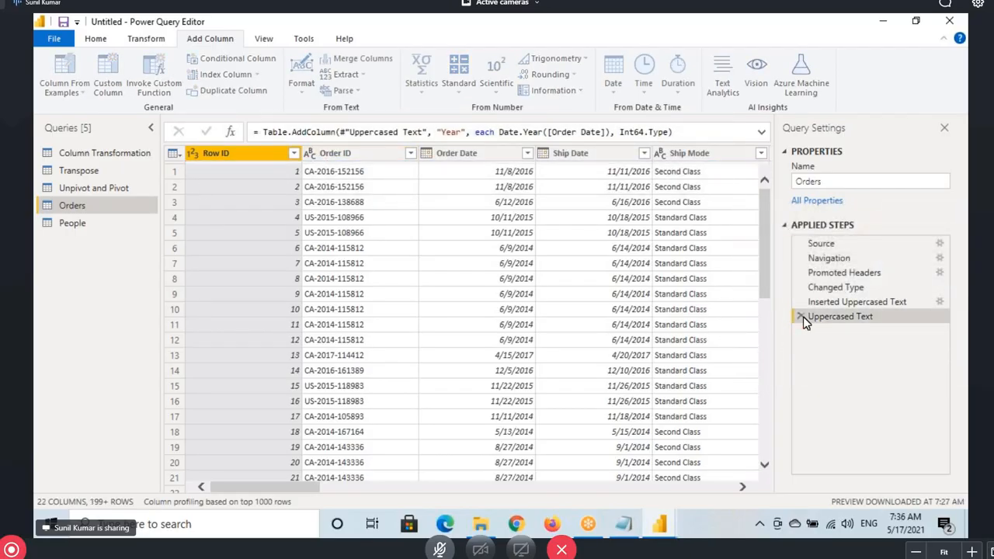
{"action": "left_click", "coordinate": [800, 317]}
{"action": "left_click", "coordinate": [801, 301]}
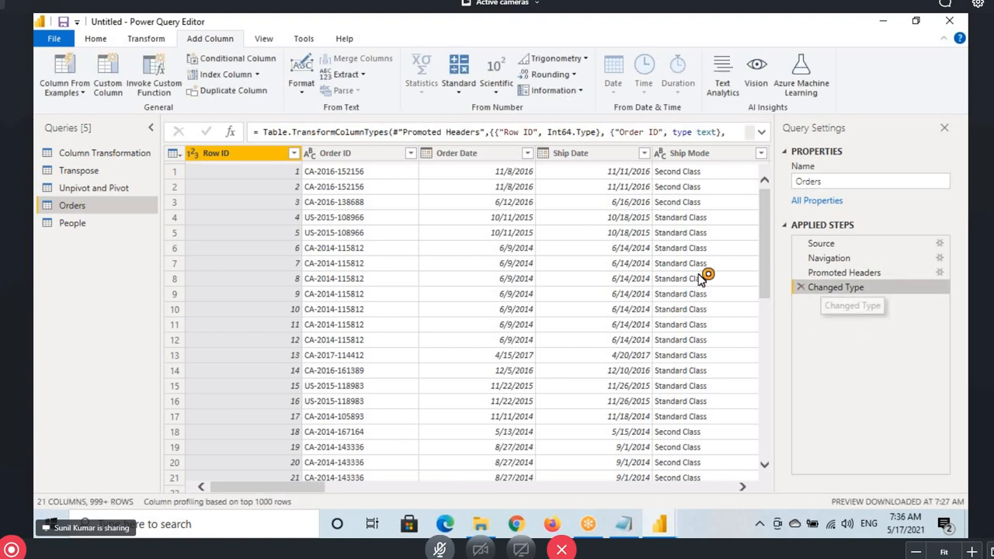
{"action": "left_click", "coordinate": [95, 38]}
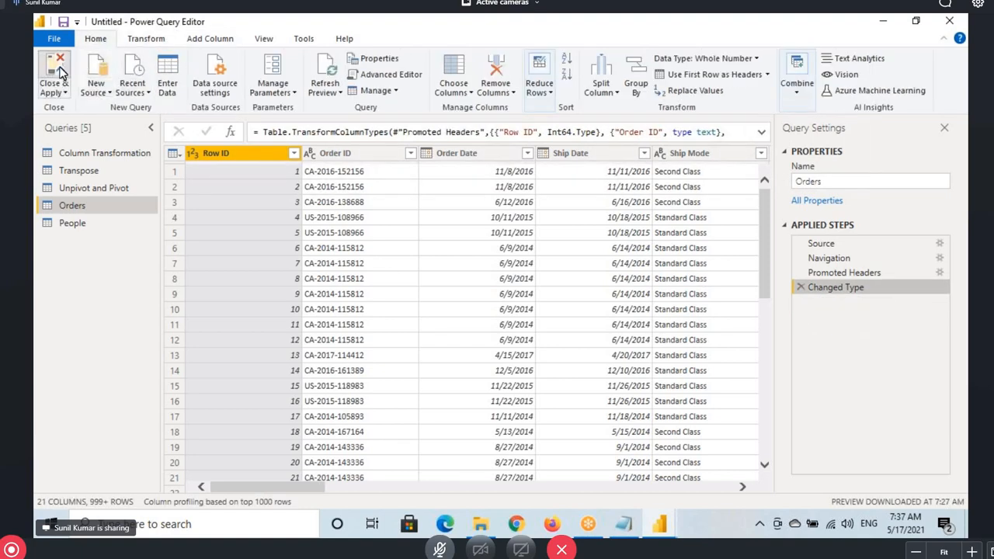
{"action": "left_click", "coordinate": [624, 524]}
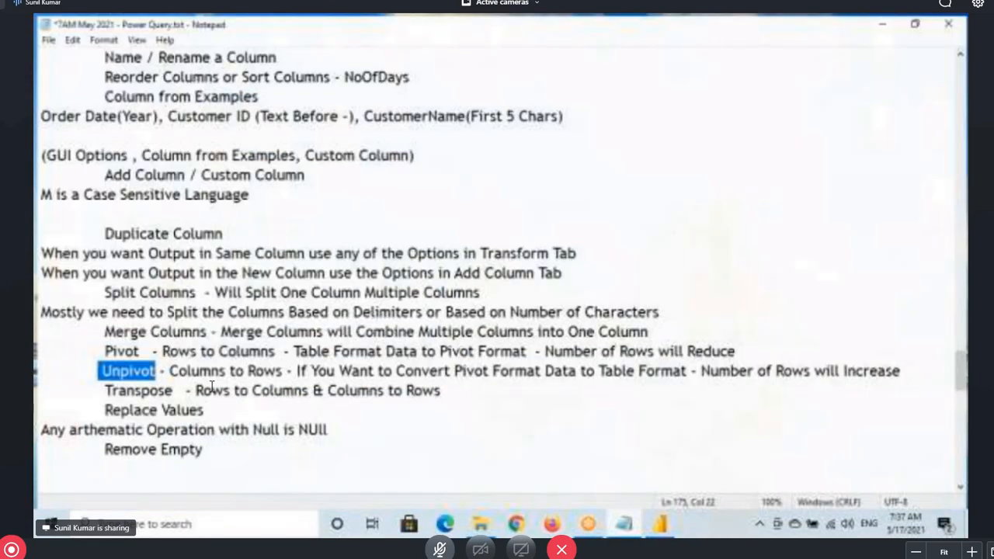
Highlight the words Pivot and Unpivot in the Notepad notes
{"action": "left_click", "coordinate": [103, 350]}
{"action": "left_click", "coordinate": [122, 350]}
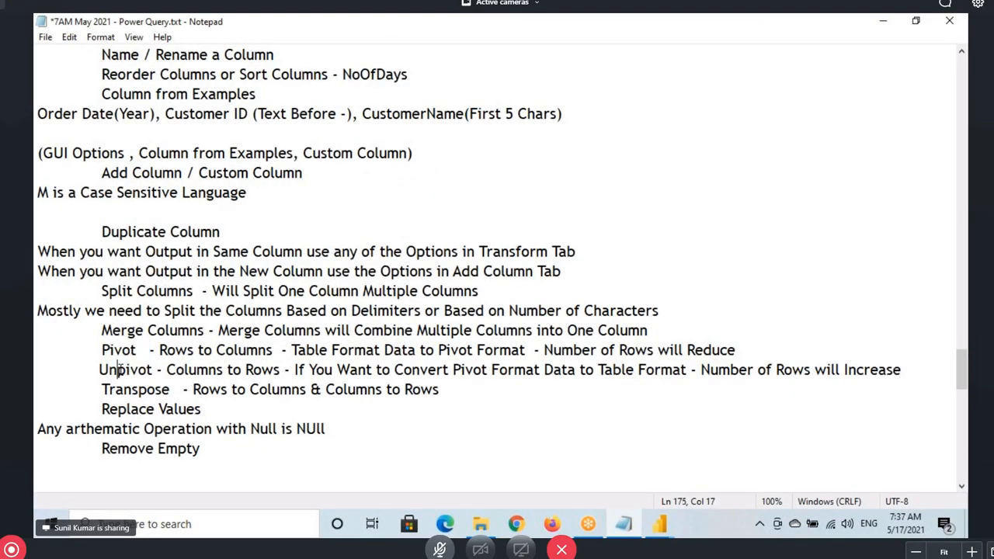
{"action": "double_click", "coordinate": [124, 370]}
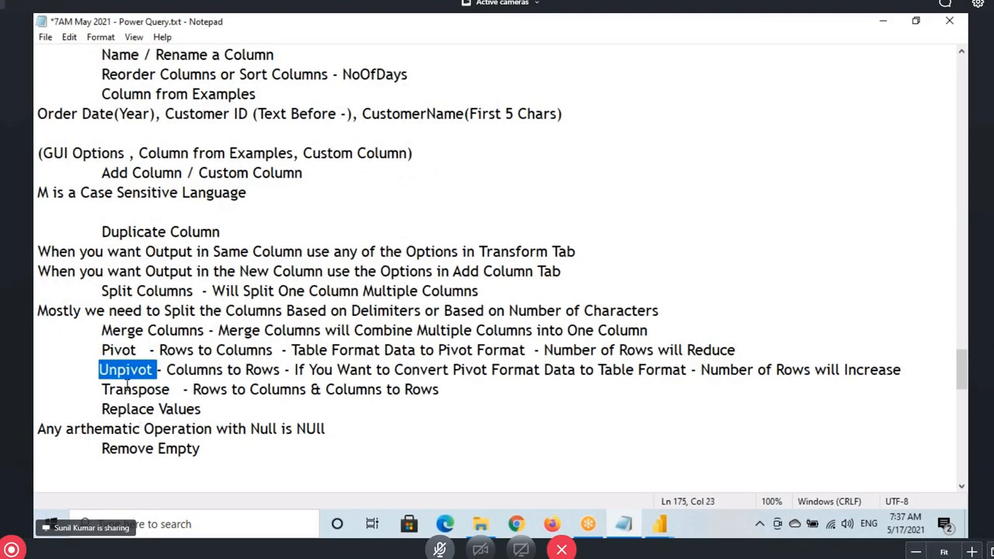
{"action": "double_click", "coordinate": [113, 351]}
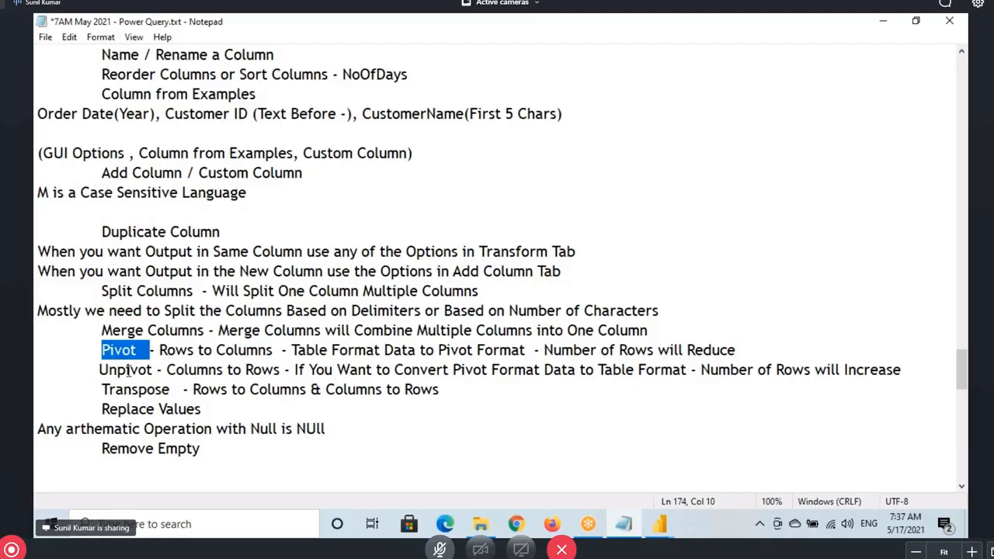
{"action": "double_click", "coordinate": [128, 370]}
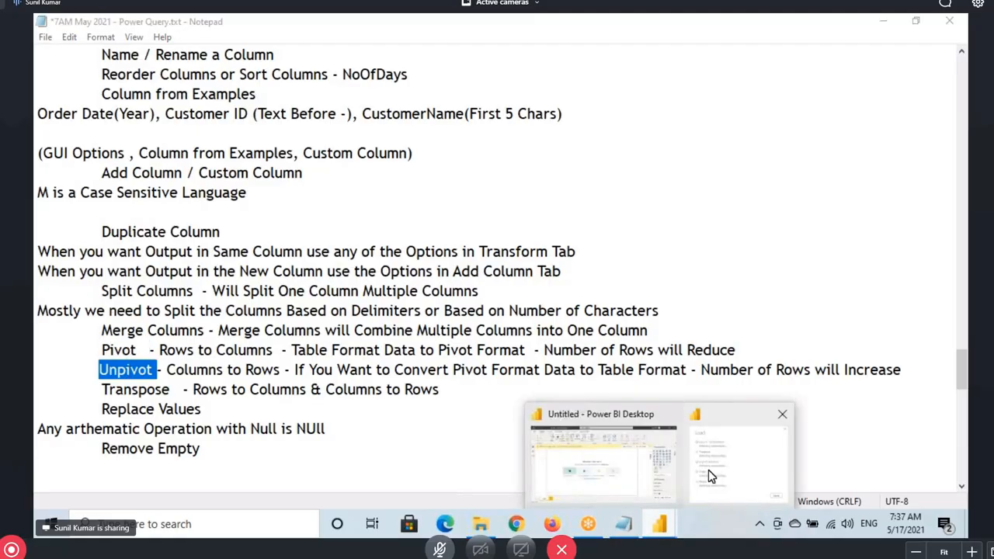
Show the Windows desktop and refresh it twice from its context menu
{"action": "left_click", "coordinate": [732, 462]}
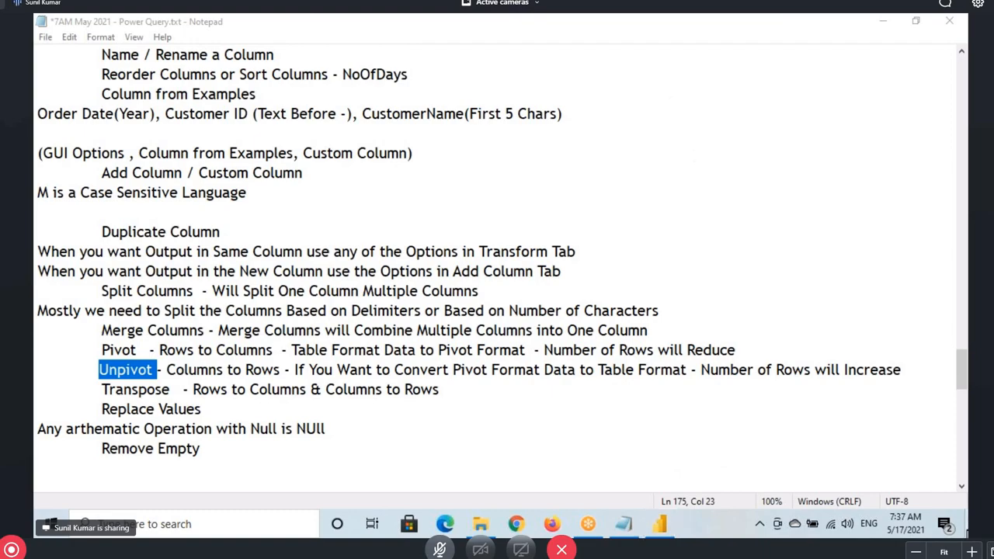
{"action": "left_click", "coordinate": [966, 534]}
{"action": "right_click", "coordinate": [562, 267]}
{"action": "left_click", "coordinate": [597, 309]}
{"action": "right_click", "coordinate": [514, 205]}
{"action": "left_click", "coordinate": [554, 249]}
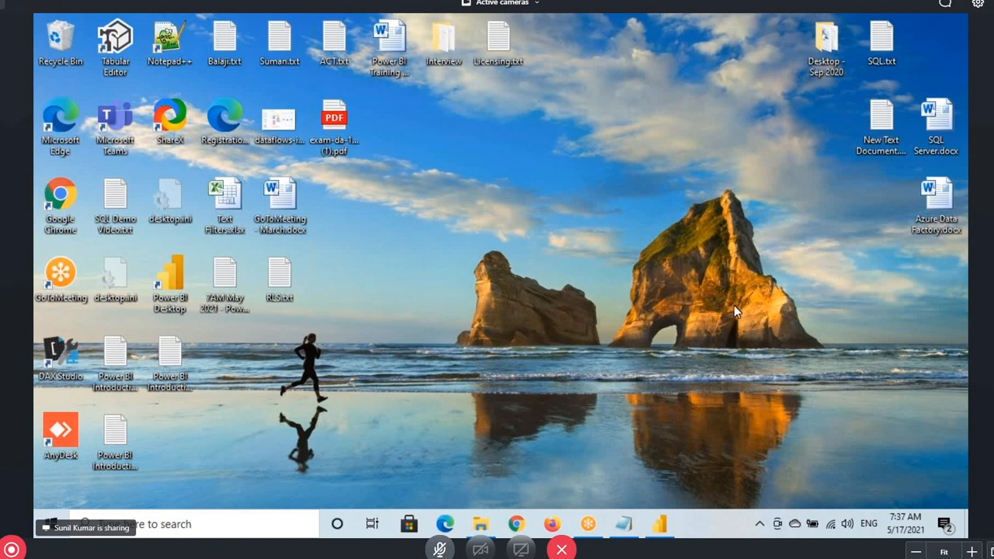
Collapse the Model view's Properties and Fields panes, then view the Orders rows in Data view
{"action": "left_click", "coordinate": [656, 526]}
{"action": "left_click", "coordinate": [45, 205]}
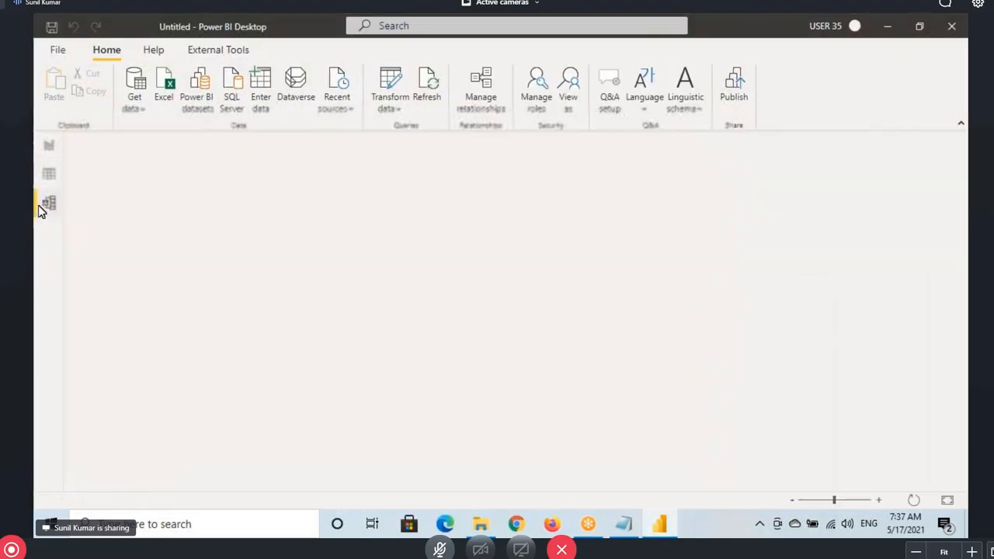
{"action": "left_click", "coordinate": [750, 149]}
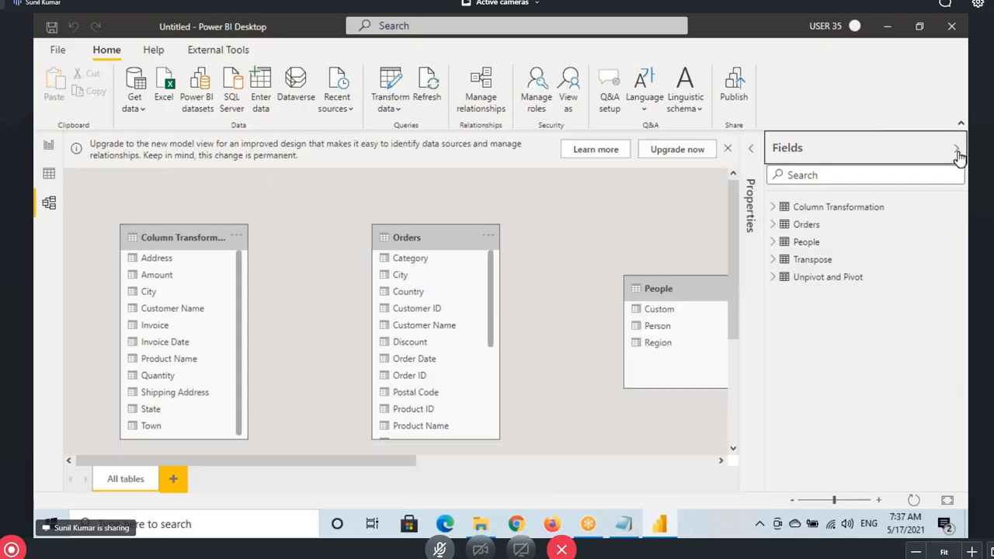
{"action": "left_click", "coordinate": [958, 151]}
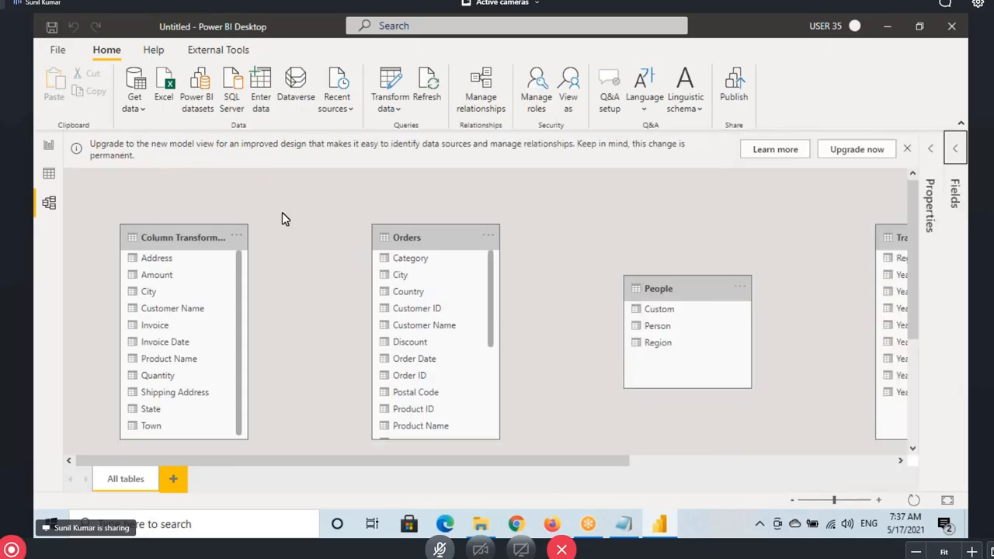
{"action": "left_click", "coordinate": [50, 175]}
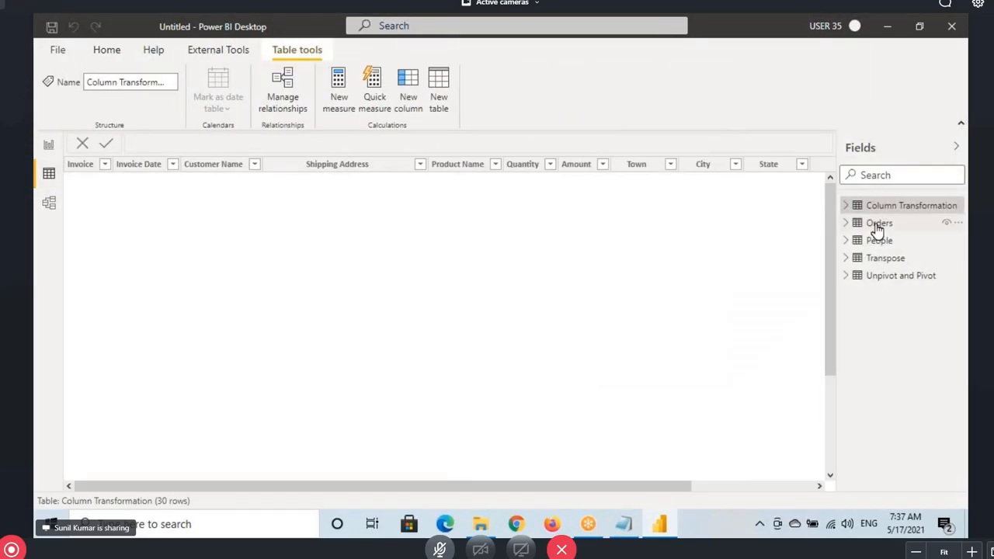
{"action": "left_click", "coordinate": [877, 225]}
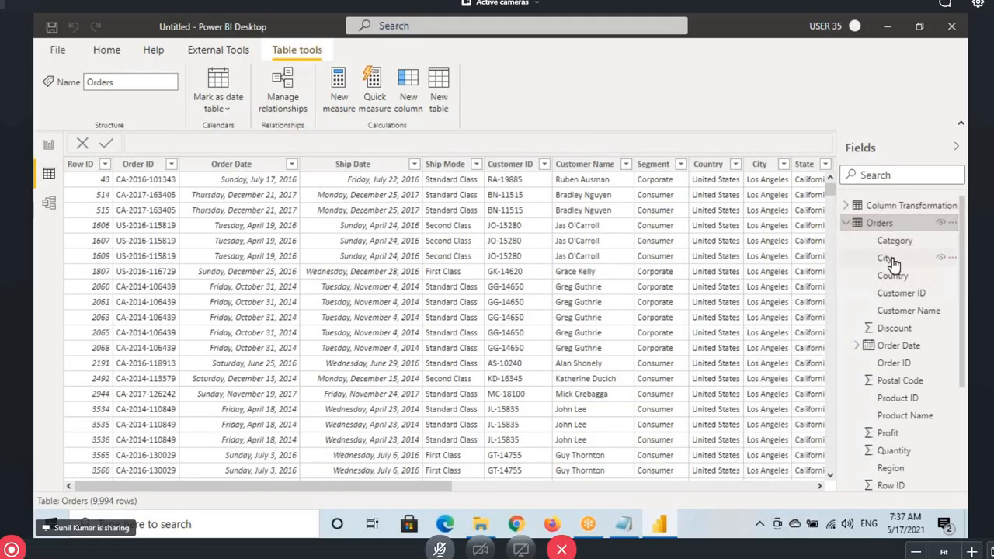
{"action": "left_click", "coordinate": [44, 147]}
Set the page view to Actual size and insert a taller Table visual
{"action": "left_click", "coordinate": [269, 49]}
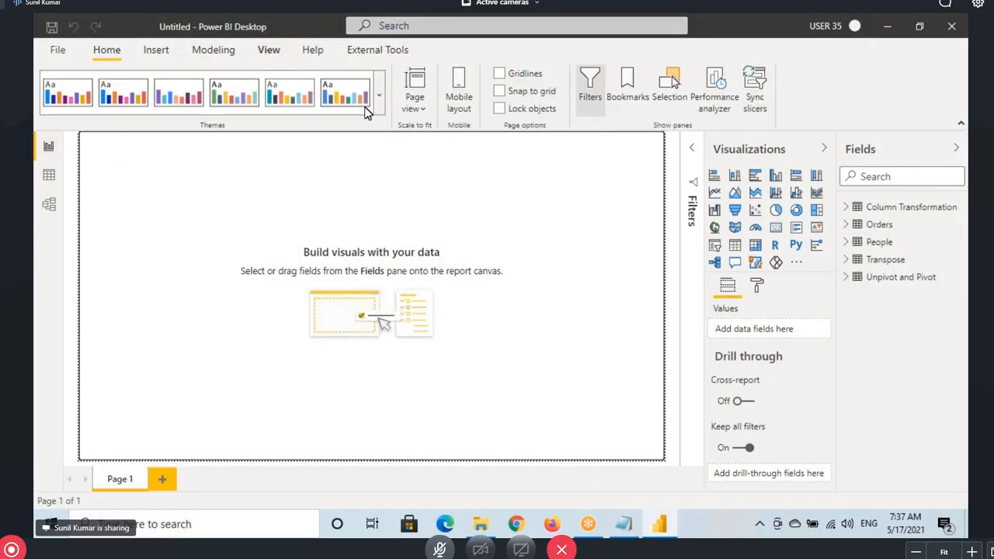
{"action": "left_click", "coordinate": [412, 105]}
{"action": "left_click", "coordinate": [428, 181]}
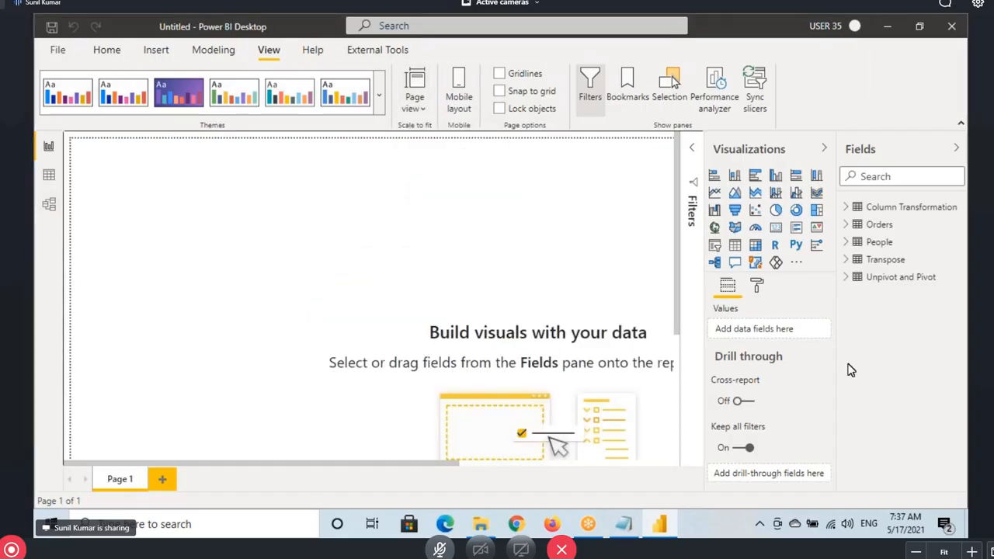
{"action": "left_click", "coordinate": [735, 244]}
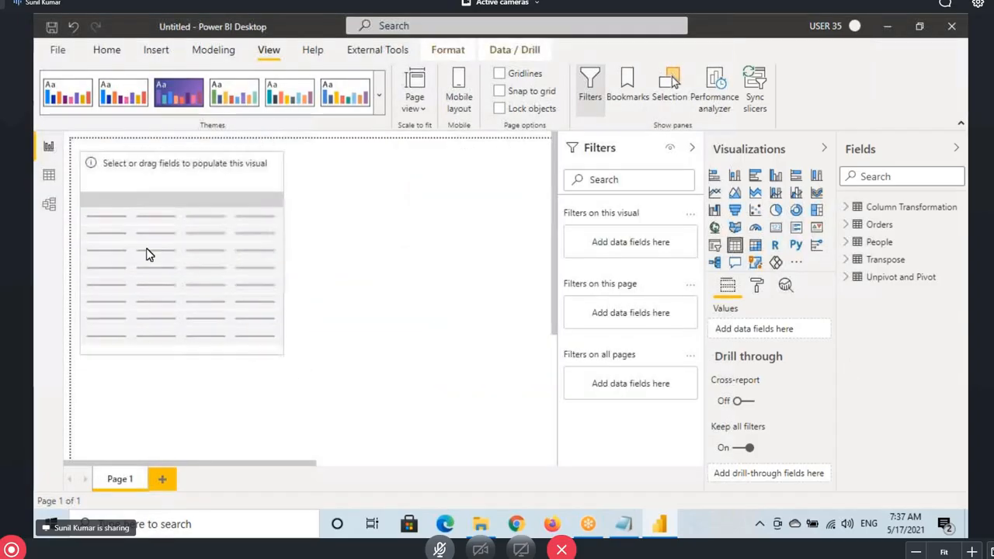
{"action": "left_click_drag", "start_coordinate": [279, 355], "coordinate": [280, 403]}
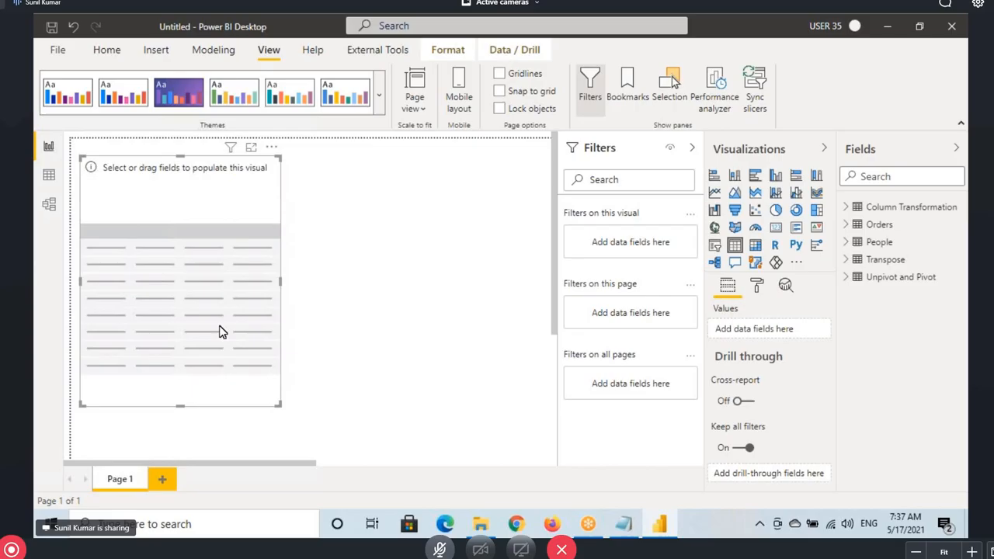
Add Orders' Category, Order Date Year and Sales fields to the table
{"action": "left_click", "coordinate": [692, 148]}
{"action": "left_click", "coordinate": [846, 225]}
{"action": "left_click_drag", "start_coordinate": [905, 242], "coordinate": [115, 222]}
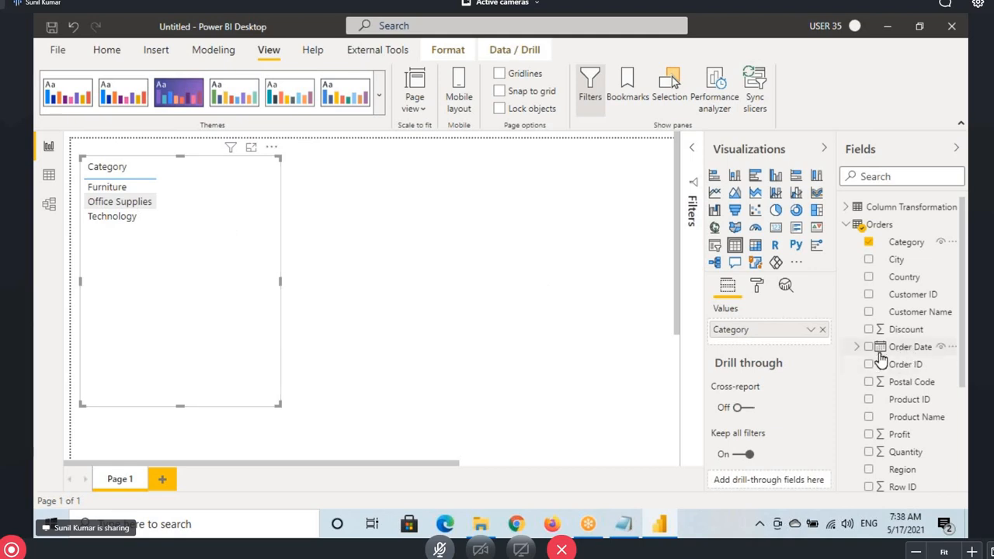
{"action": "left_click", "coordinate": [856, 347]}
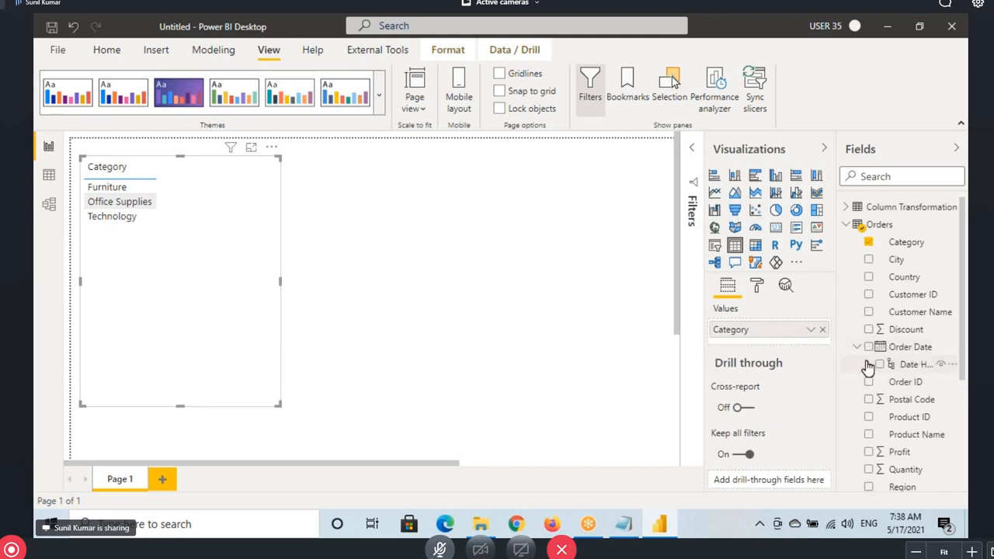
{"action": "left_click", "coordinate": [867, 364]}
{"action": "left_click_drag", "start_coordinate": [919, 381], "coordinate": [237, 213]}
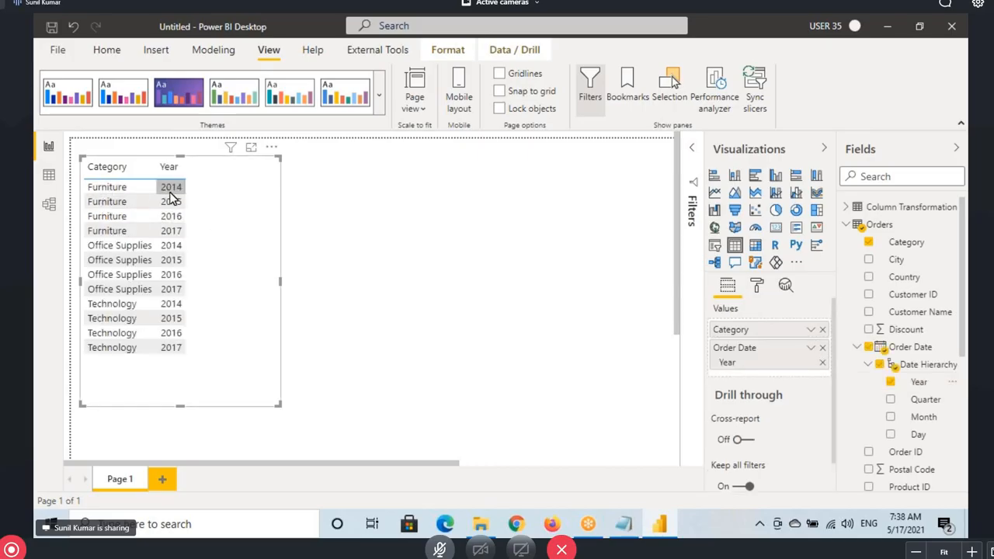
{"action": "scroll", "coordinate": [931, 406], "scroll_direction": "down", "scroll_amount": 3}
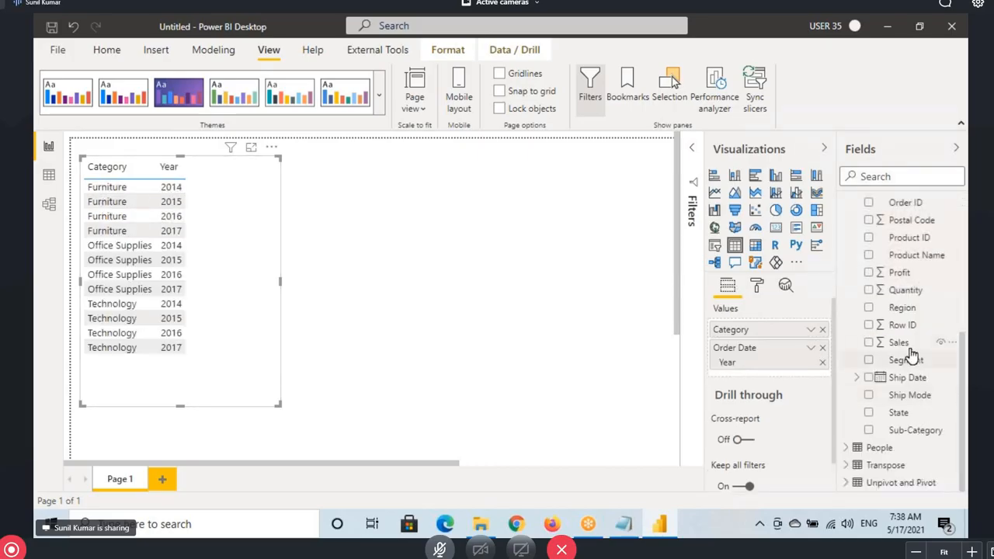
{"action": "left_click_drag", "start_coordinate": [907, 345], "coordinate": [231, 286]}
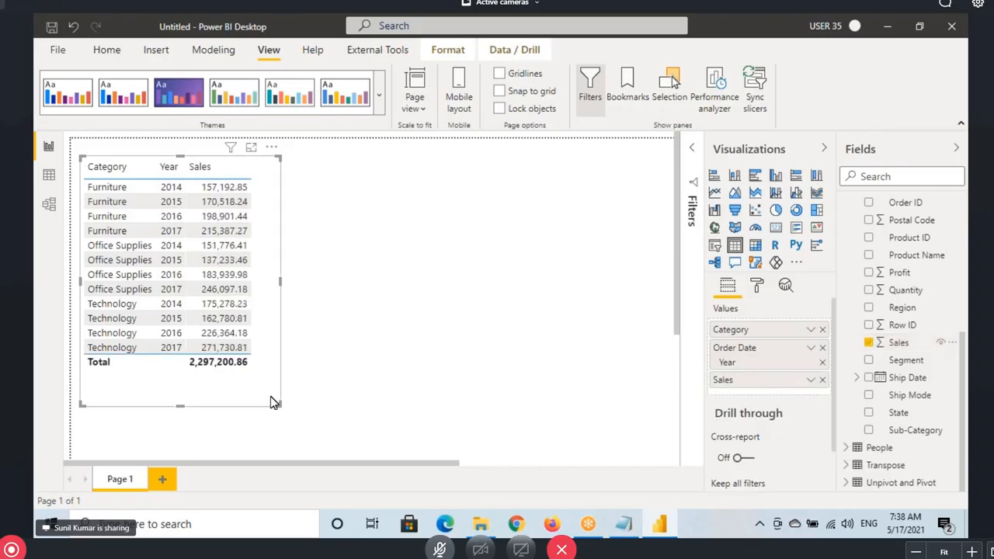
Turn on dark grey vertical gridlines in the Sales table
{"action": "left_click", "coordinate": [757, 286]}
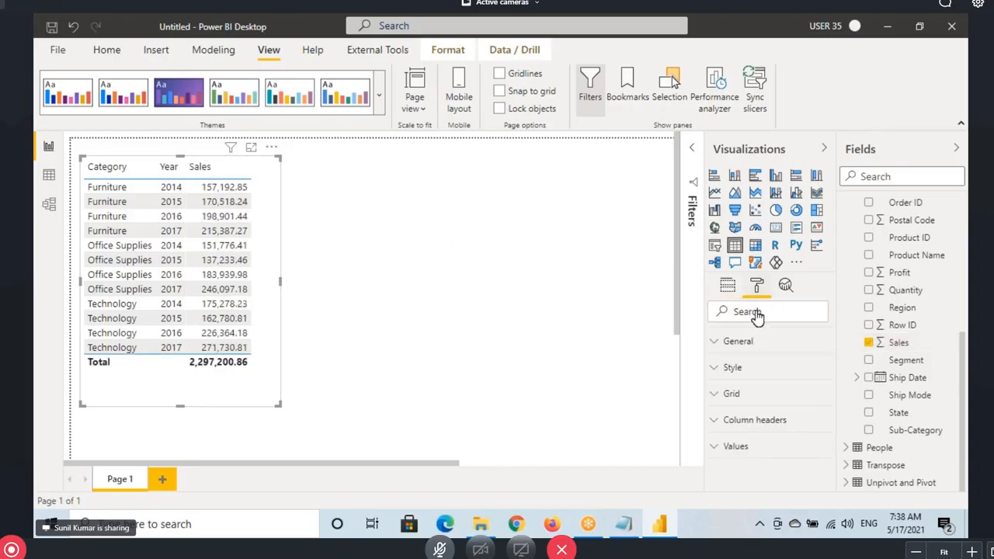
{"action": "left_click", "coordinate": [756, 396]}
{"action": "left_click", "coordinate": [725, 380]}
{"action": "left_click", "coordinate": [732, 489]}
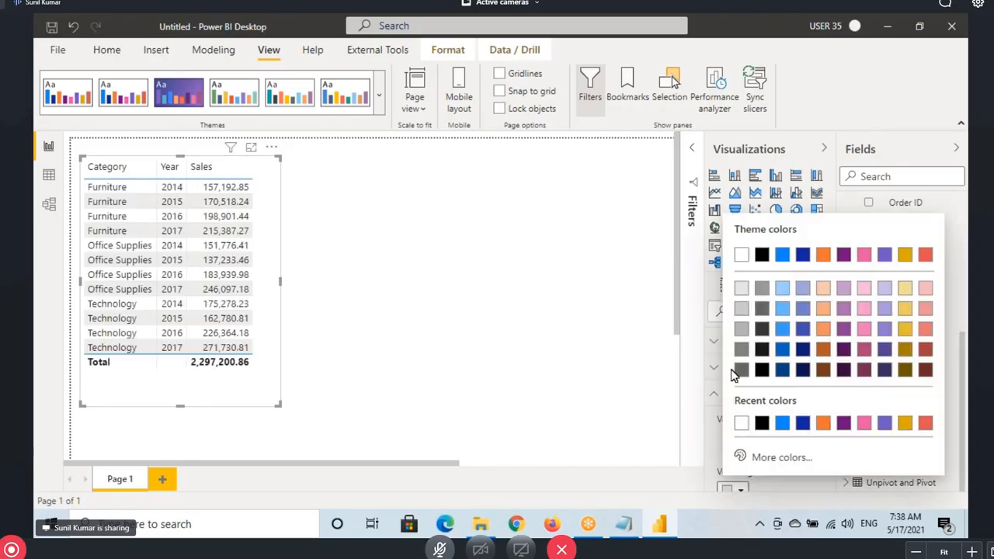
{"action": "left_click", "coordinate": [741, 330]}
{"action": "left_click", "coordinate": [734, 385]}
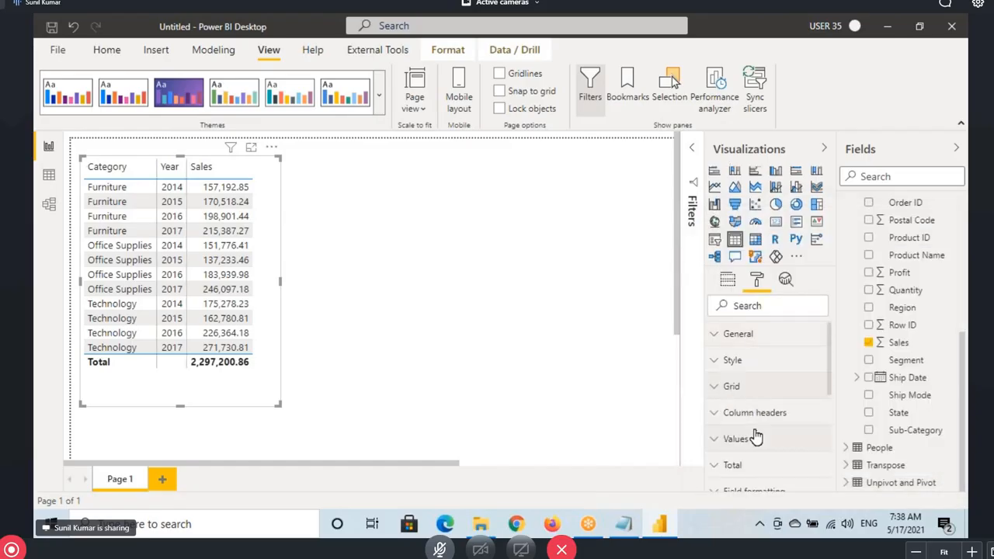
Add a coloured border around the Sales table
{"action": "scroll", "coordinate": [757, 437], "scroll_direction": "down", "scroll_amount": 3}
{"action": "left_click", "coordinate": [799, 400]}
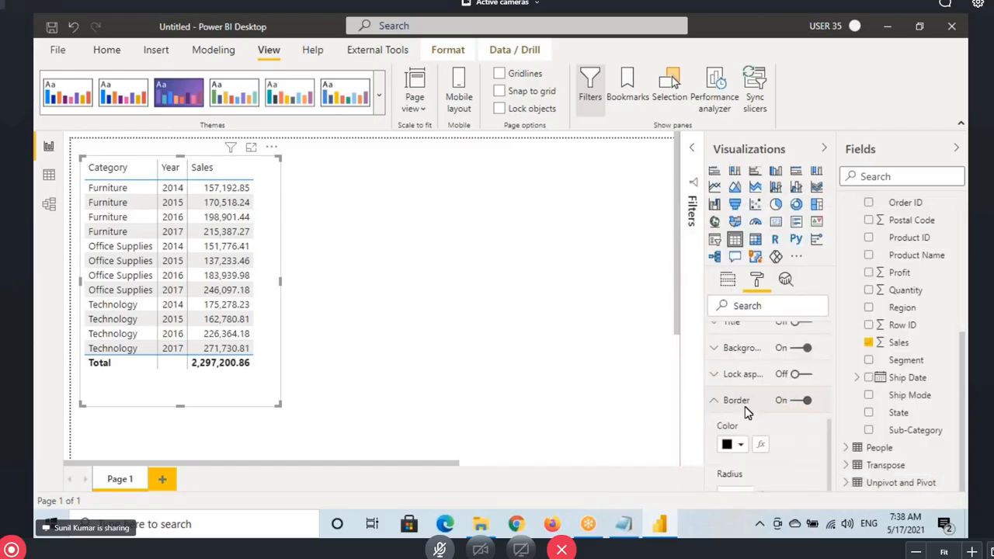
{"action": "left_click", "coordinate": [737, 449]}
{"action": "left_click", "coordinate": [735, 286]}
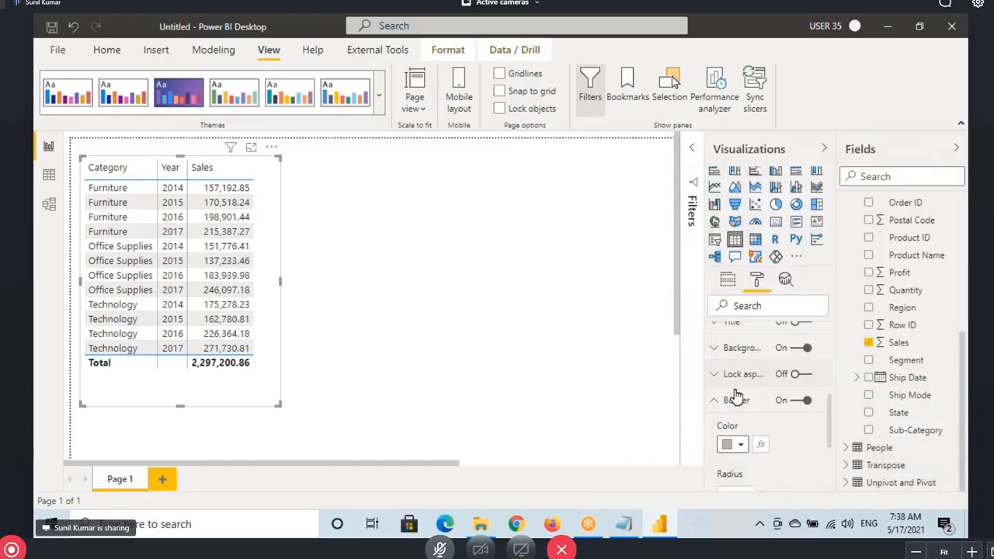
{"action": "left_click", "coordinate": [743, 400]}
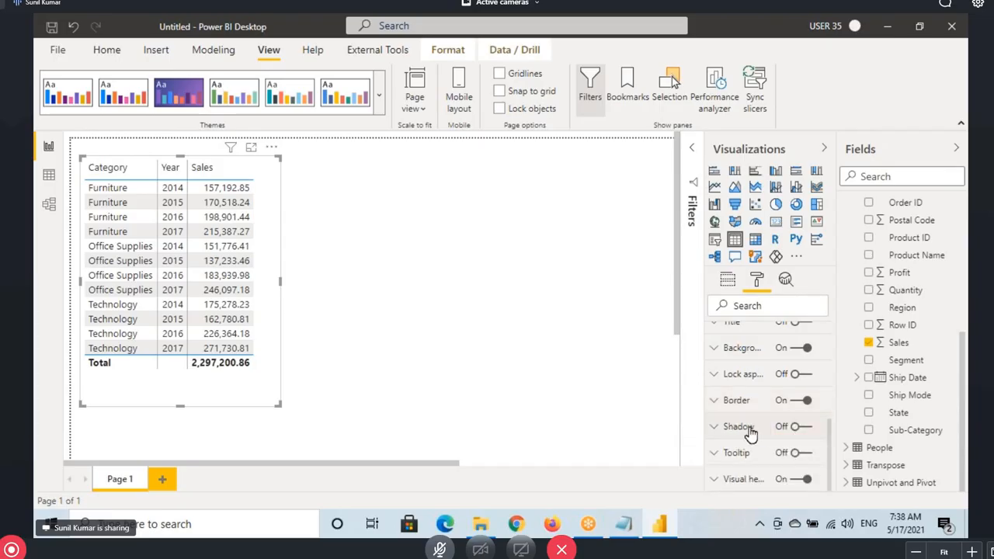
Give the table a drop shadow coloured grey
{"action": "left_click", "coordinate": [749, 431]}
{"action": "left_click", "coordinate": [799, 428]}
{"action": "left_click", "coordinate": [745, 427]}
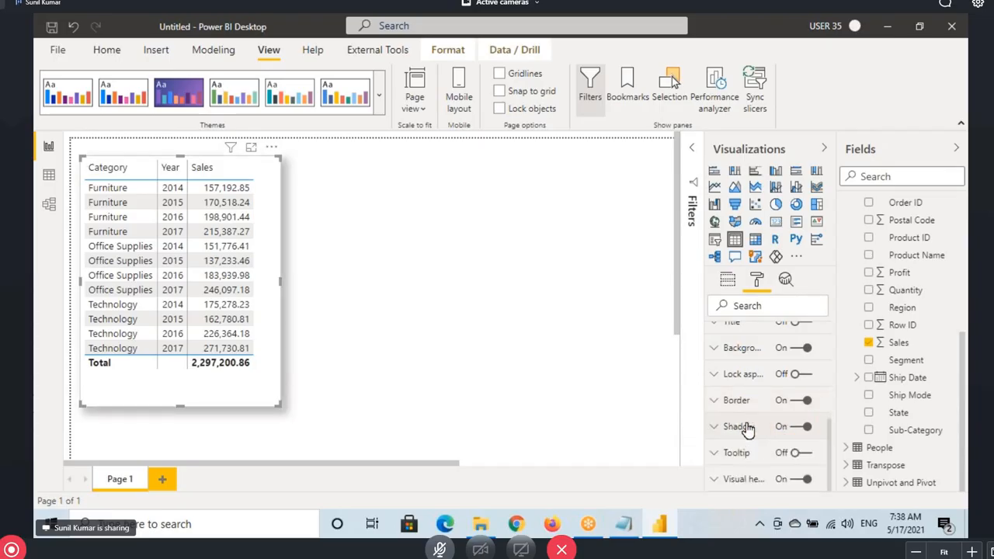
{"action": "left_click", "coordinate": [743, 427]}
{"action": "left_click", "coordinate": [732, 471]}
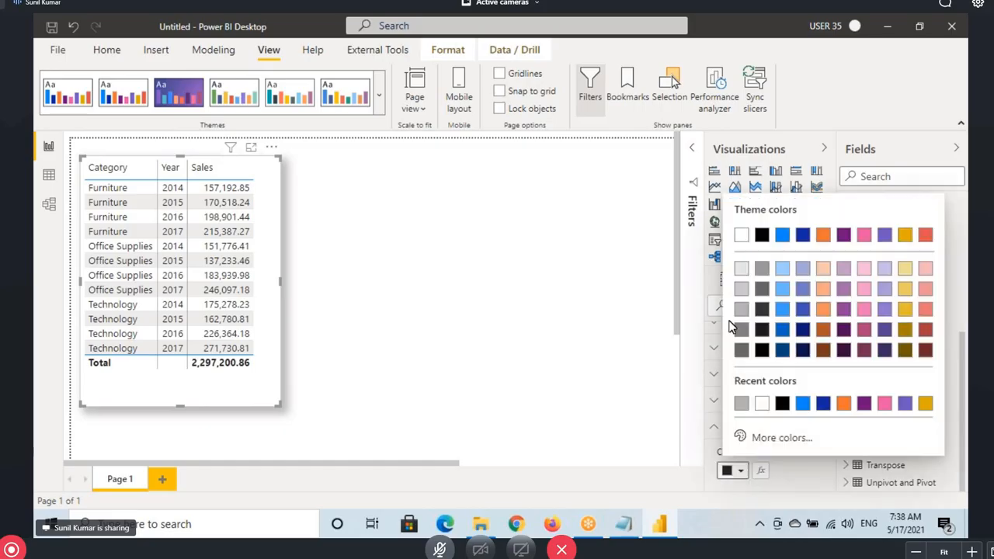
{"action": "left_click", "coordinate": [739, 312]}
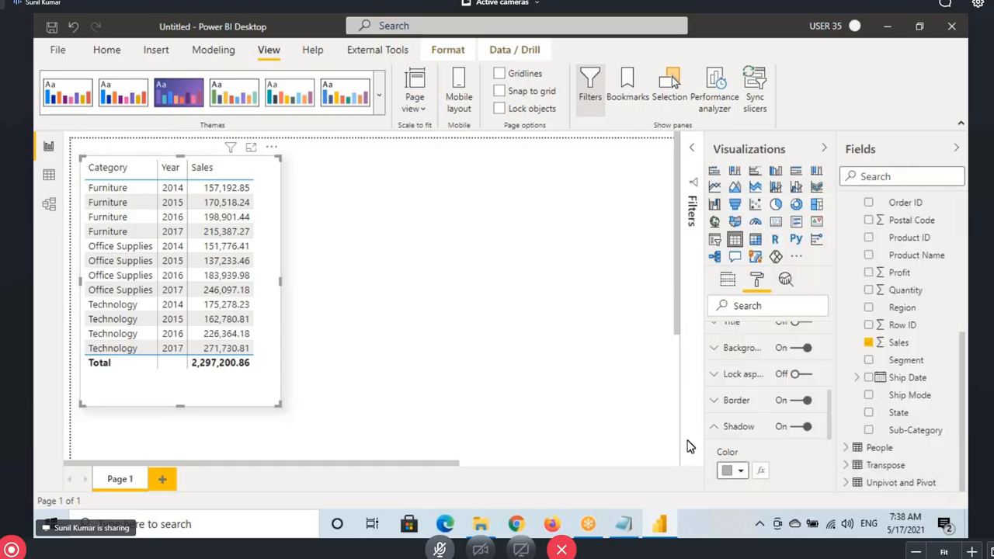
Make the shadow black and inside the table, then narrow the table slightly
{"action": "scroll", "coordinate": [744, 449], "scroll_direction": "down", "scroll_amount": 1}
{"action": "left_click", "coordinate": [734, 397]}
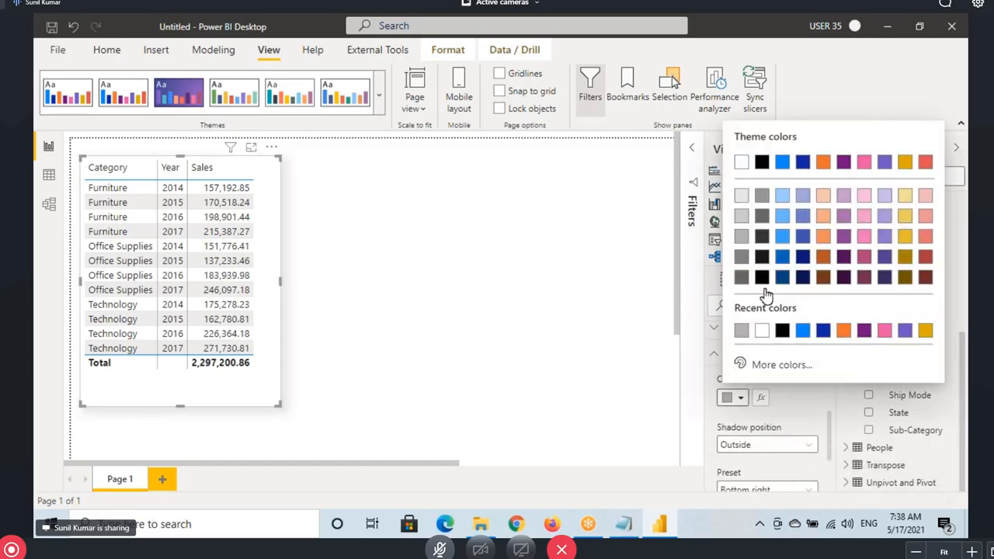
{"action": "left_click", "coordinate": [762, 278]}
{"action": "scroll", "coordinate": [757, 388], "scroll_direction": "down", "scroll_amount": 1}
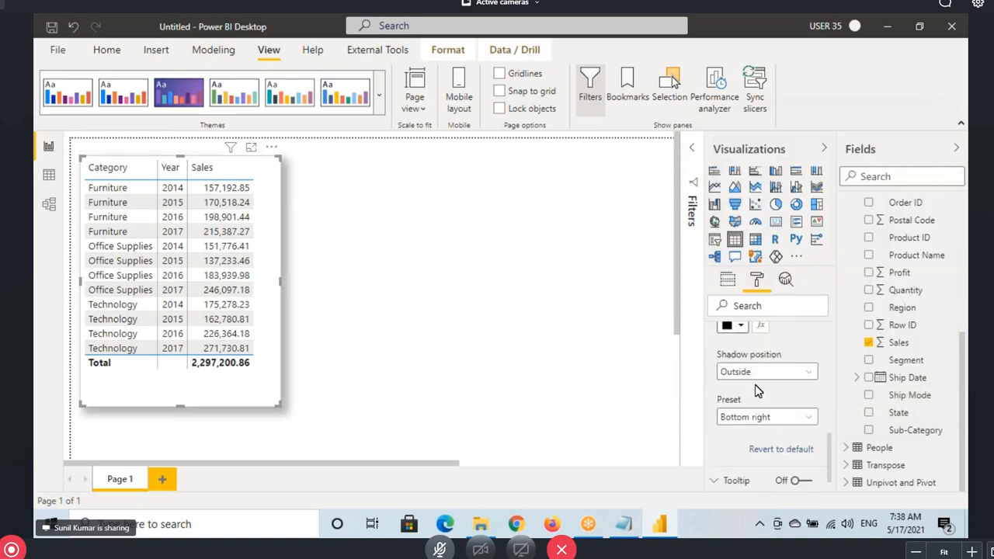
{"action": "left_click", "coordinate": [745, 372]}
{"action": "left_click", "coordinate": [746, 406]}
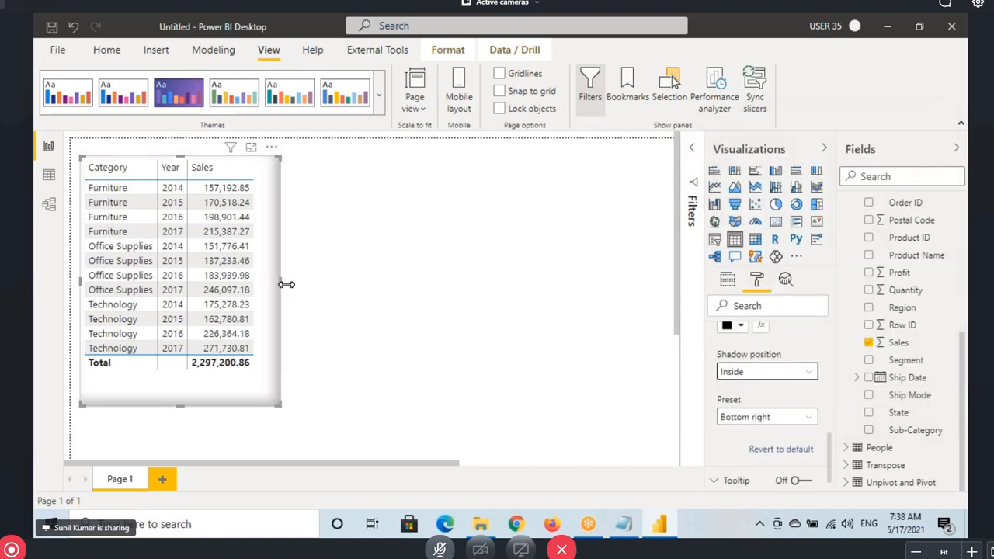
{"action": "left_click_drag", "start_coordinate": [286, 284], "coordinate": [270, 283]}
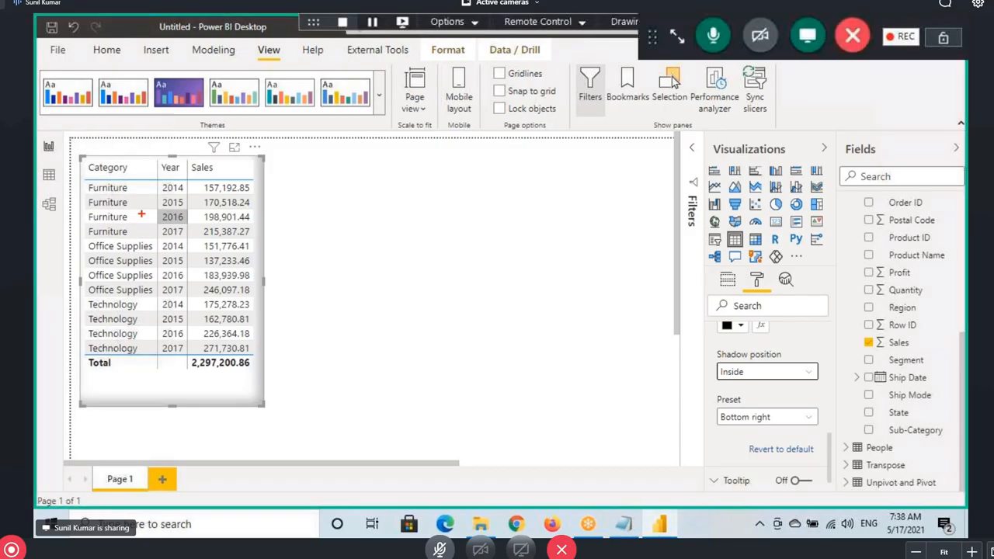
{"action": "mouse_move", "coordinate": [83, 183]}
{"action": "left_mouse_down"}
{"action": "mouse_move", "coordinate": [141, 235]}
{"action": "mouse_move", "coordinate": [143, 286]}
{"action": "mouse_move", "coordinate": [173, 295]}
{"action": "left_mouse_up"}
{"action": "left_click_drag", "start_coordinate": [82, 298], "coordinate": [148, 355]}
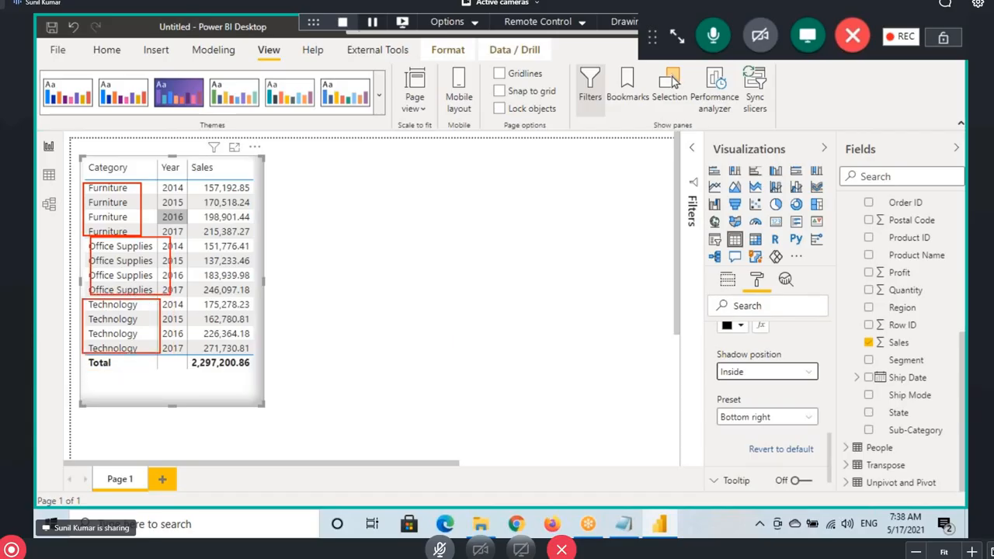
{"action": "left_click_drag", "start_coordinate": [153, 187], "coordinate": [194, 236]}
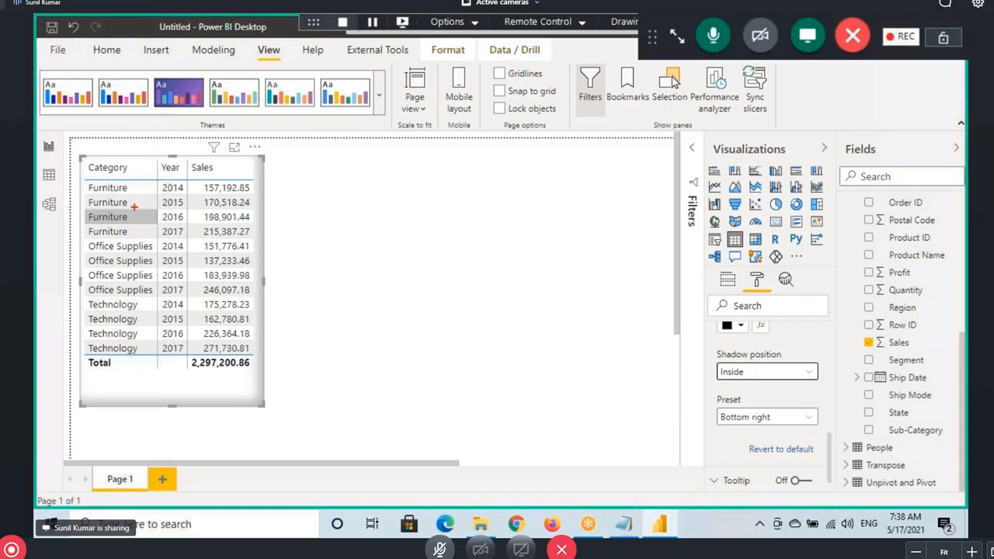
{"action": "mouse_move", "coordinate": [78, 159]}
{"action": "left_mouse_down"}
{"action": "mouse_move", "coordinate": [263, 348]}
{"action": "mouse_move", "coordinate": [264, 402]}
{"action": "left_mouse_up"}
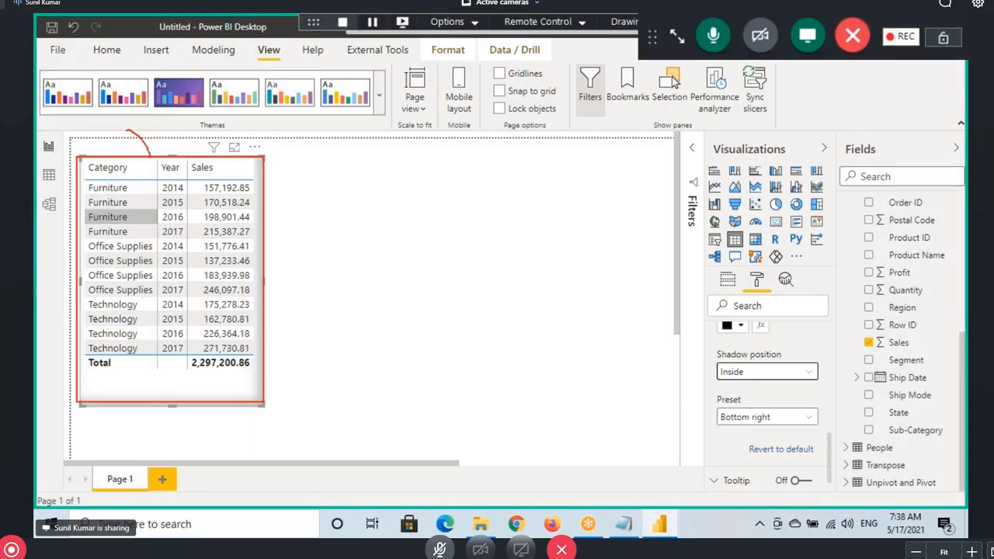
{"action": "left_click_drag", "start_coordinate": [142, 109], "coordinate": [208, 130]}
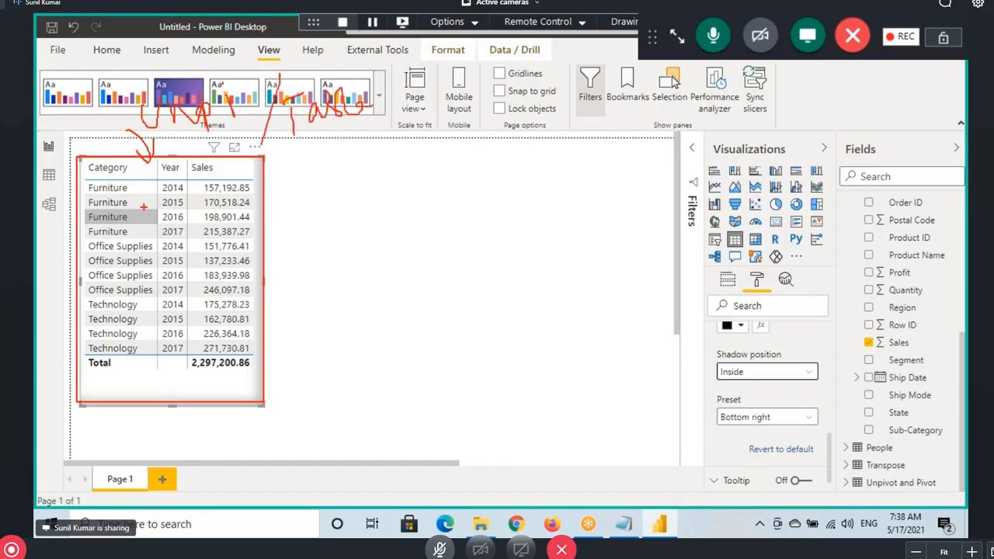
{"action": "mouse_move", "coordinate": [252, 158]}
{"action": "left_mouse_down"}
{"action": "mouse_move", "coordinate": [93, 182]}
{"action": "mouse_move", "coordinate": [136, 385]}
{"action": "mouse_move", "coordinate": [284, 331]}
{"action": "mouse_move", "coordinate": [222, 178]}
{"action": "left_mouse_up"}
{"action": "left_click_drag", "start_coordinate": [248, 281], "coordinate": [300, 243]}
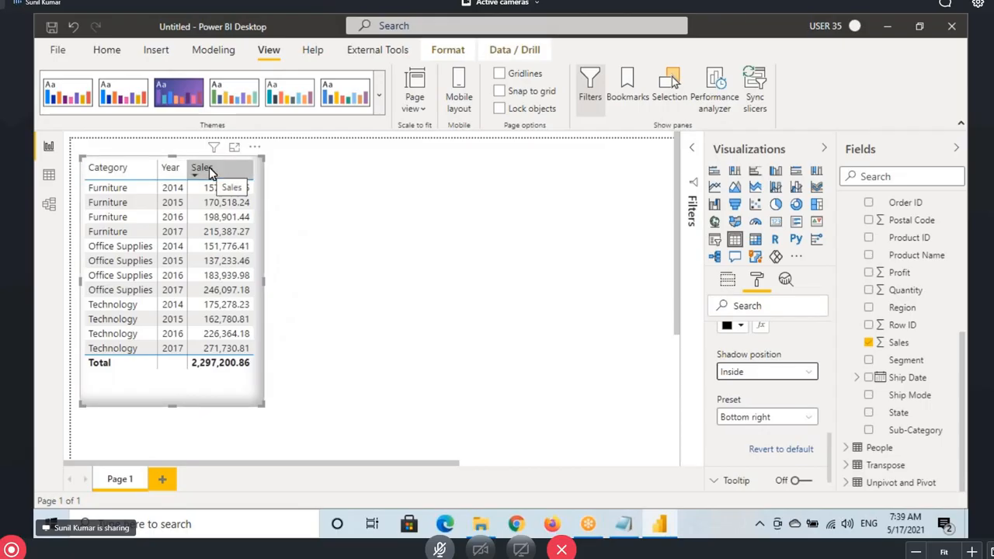
Add an empty matrix beside the Sales table and size it wide and short
{"action": "left_click", "coordinate": [406, 238]}
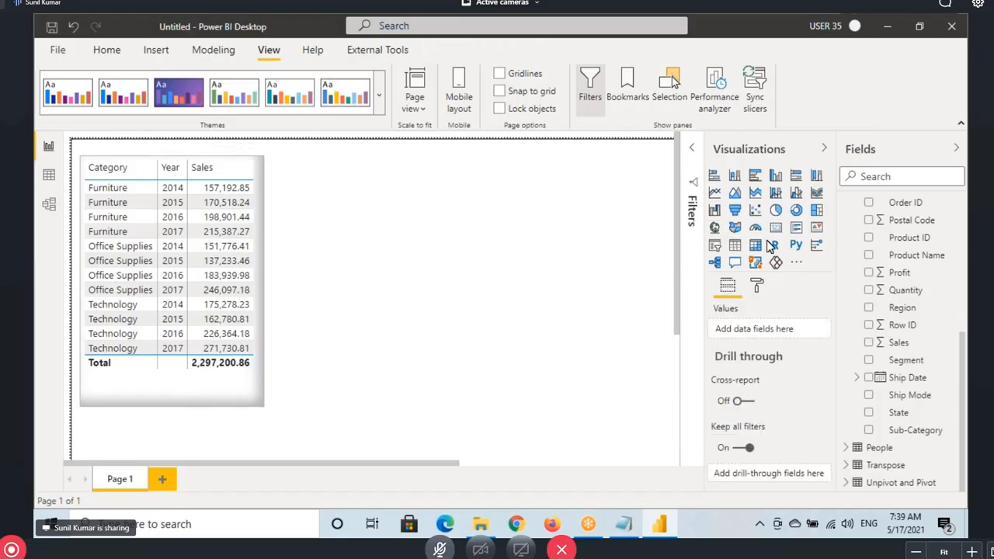
{"action": "left_click", "coordinate": [755, 253]}
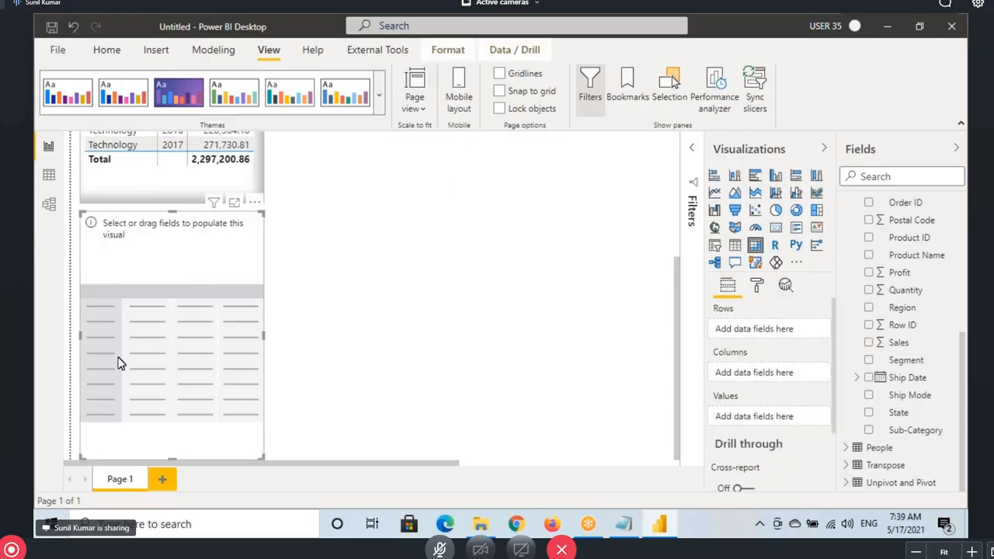
{"action": "scroll", "coordinate": [372, 177], "scroll_direction": "down", "scroll_amount": 3}
{"action": "scroll", "coordinate": [344, 257], "scroll_direction": "up", "scroll_amount": 3}
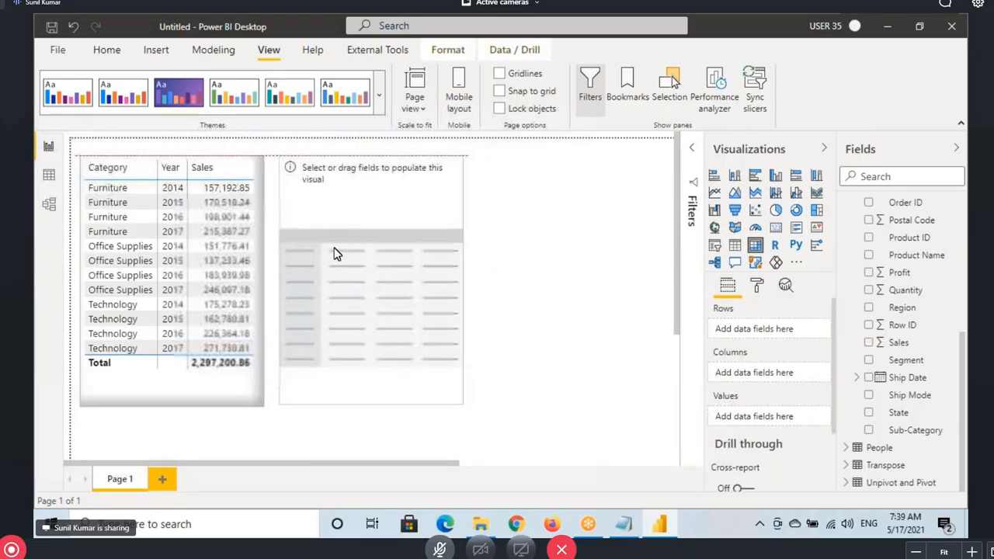
{"action": "left_click_drag", "start_coordinate": [463, 400], "coordinate": [608, 252]}
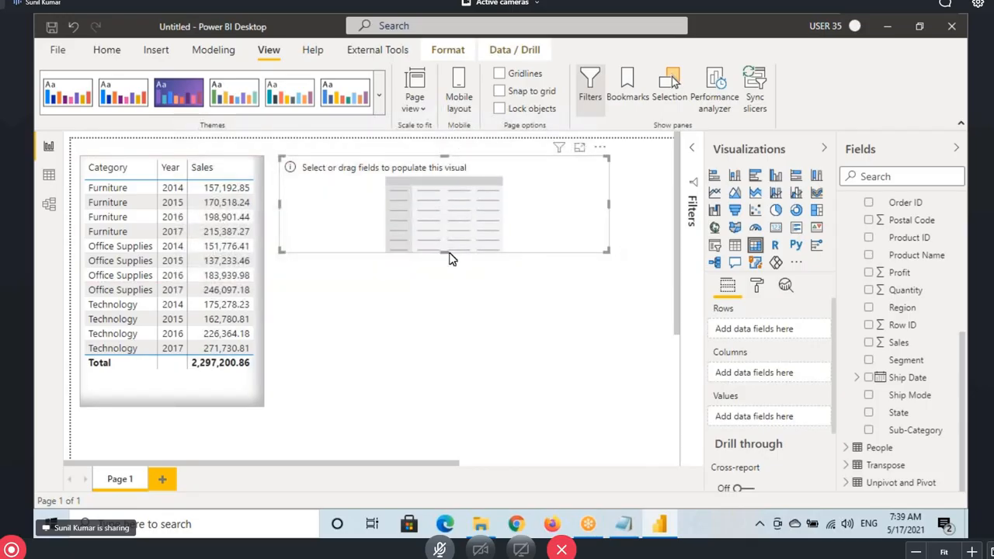
{"action": "left_click_drag", "start_coordinate": [450, 258], "coordinate": [448, 277]}
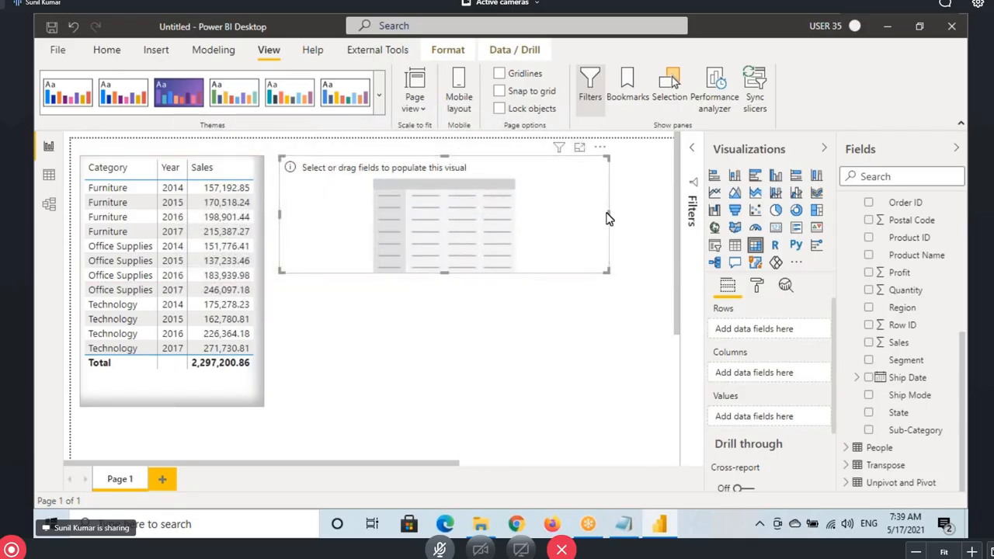
{"action": "left_click_drag", "start_coordinate": [611, 221], "coordinate": [635, 217]}
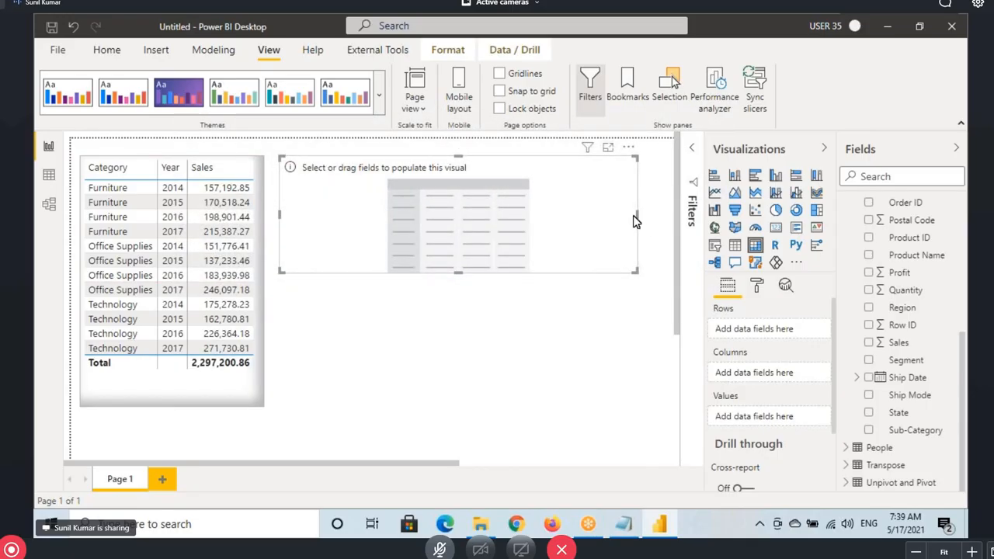
{"action": "scroll", "coordinate": [595, 228], "scroll_direction": "right", "scroll_amount": 1}
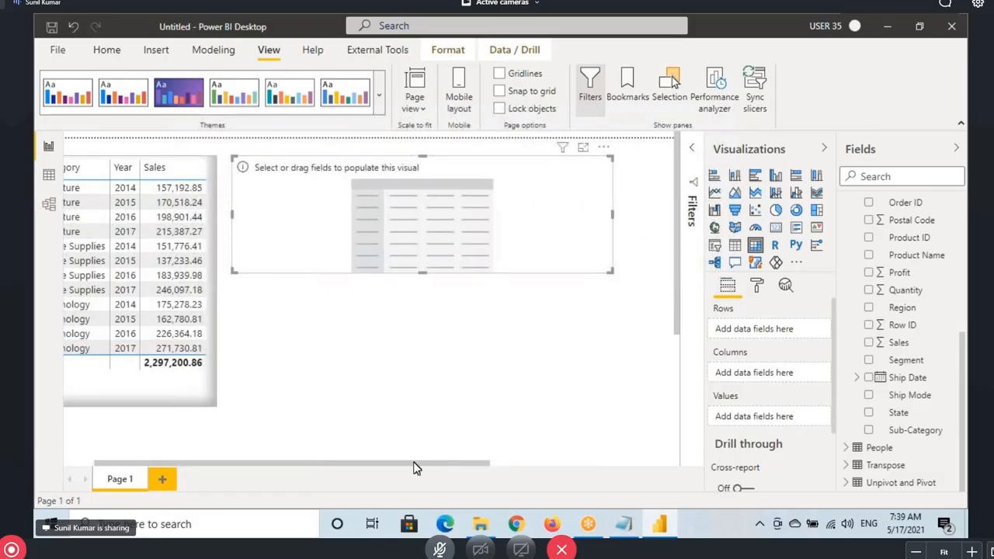
Fill the matrix with Category rows, Order Date Year columns and Sales values
{"action": "left_click", "coordinate": [349, 471]}
{"action": "left_click", "coordinate": [489, 180]}
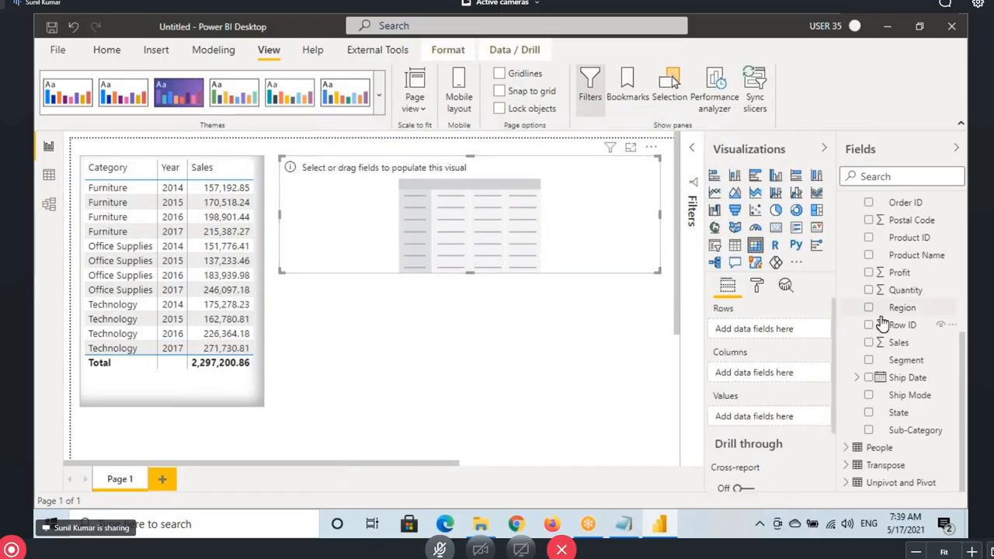
{"action": "scroll", "coordinate": [904, 287], "scroll_direction": "up", "scroll_amount": 5}
{"action": "left_click_drag", "start_coordinate": [900, 211], "coordinate": [726, 332]}
{"action": "scroll", "coordinate": [905, 362], "scroll_direction": "down", "scroll_amount": 4}
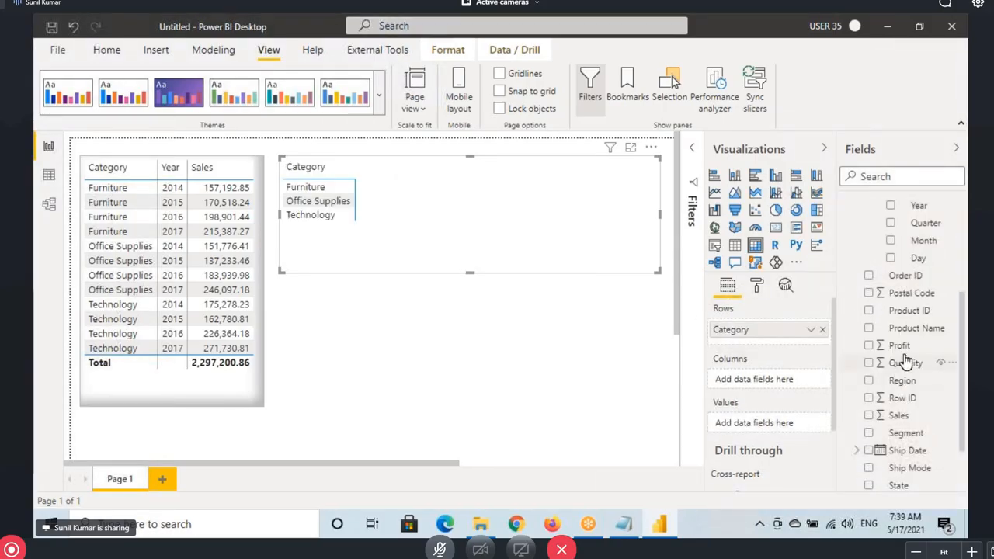
{"action": "scroll", "coordinate": [909, 334], "scroll_direction": "up", "scroll_amount": 2}
{"action": "left_click_drag", "start_coordinate": [918, 278], "coordinate": [777, 384]}
{"action": "scroll", "coordinate": [896, 371], "scroll_direction": "down", "scroll_amount": 3}
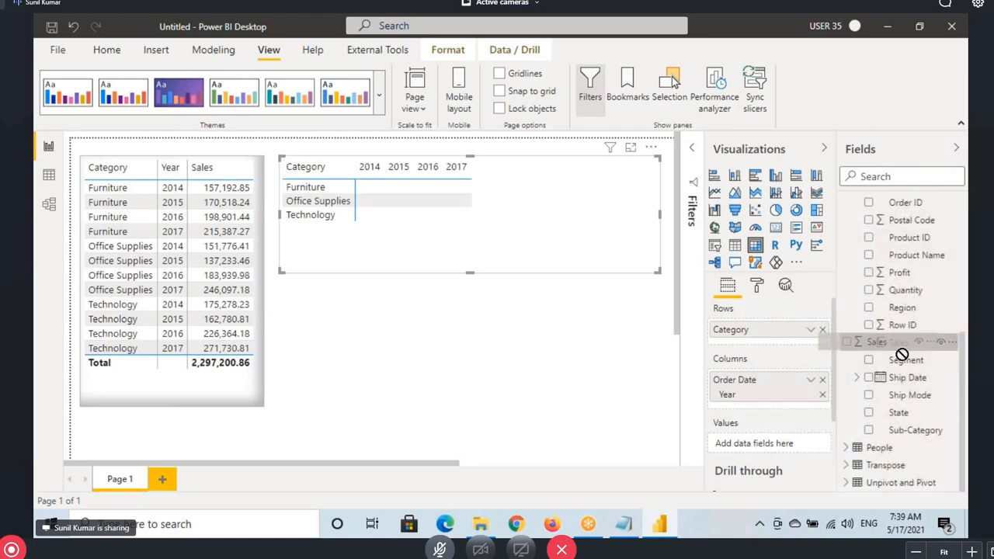
{"action": "left_click_drag", "start_coordinate": [898, 345], "coordinate": [765, 443]}
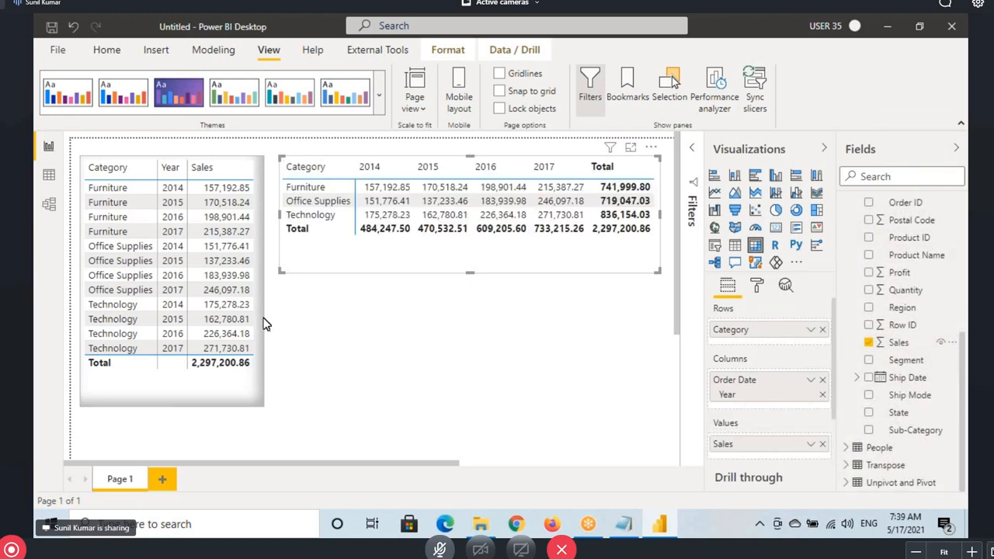
{"action": "left_click", "coordinate": [129, 317]}
{"action": "left_click", "coordinate": [107, 49]}
Paint the table's border and shadow onto the matrix, then annotate its headers and Office Supplies and Furniture rows
{"action": "left_click", "coordinate": [108, 108]}
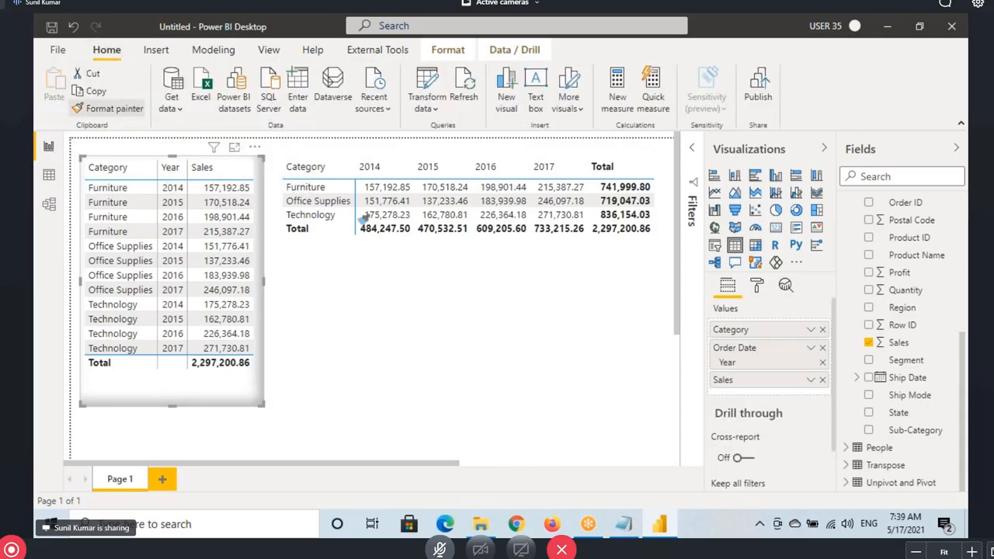
{"action": "left_click", "coordinate": [358, 259]}
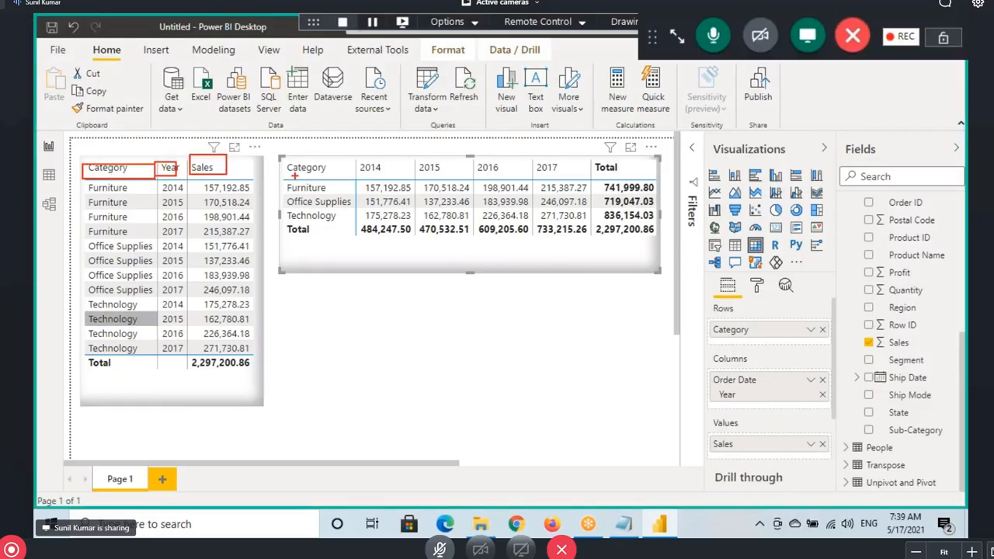
{"action": "mouse_move", "coordinate": [299, 170]}
{"action": "left_mouse_down"}
{"action": "mouse_move", "coordinate": [339, 181]}
{"action": "mouse_move", "coordinate": [598, 177]}
{"action": "left_mouse_up"}
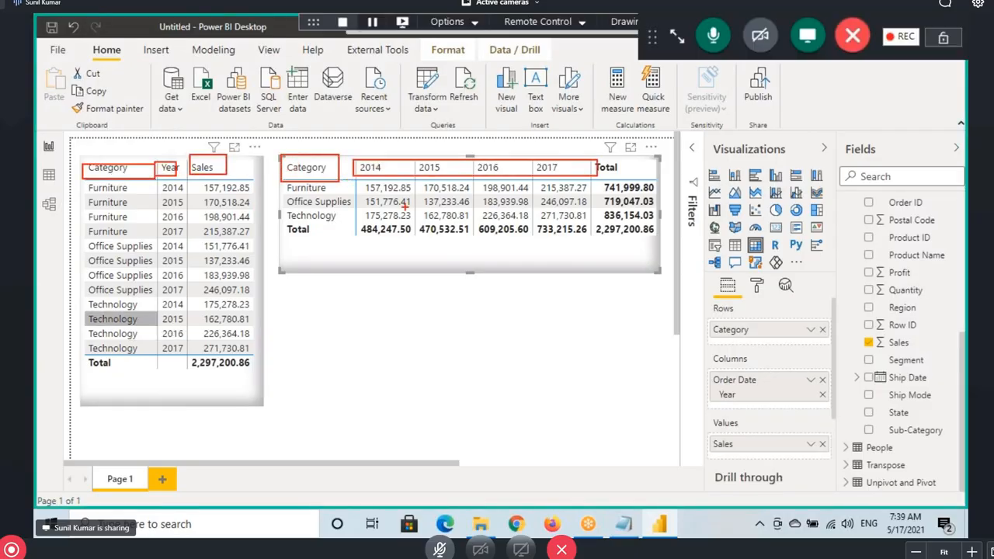
{"action": "left_click_drag", "start_coordinate": [380, 207], "coordinate": [425, 206]}
{"action": "mouse_move", "coordinate": [79, 244]}
{"action": "left_mouse_down"}
{"action": "mouse_move", "coordinate": [79, 269]}
{"action": "mouse_move", "coordinate": [92, 267]}
{"action": "left_mouse_up"}
{"action": "mouse_move", "coordinate": [256, 197]}
{"action": "left_mouse_down"}
{"action": "mouse_move", "coordinate": [291, 183]}
{"action": "mouse_move", "coordinate": [294, 223]}
{"action": "left_mouse_up"}
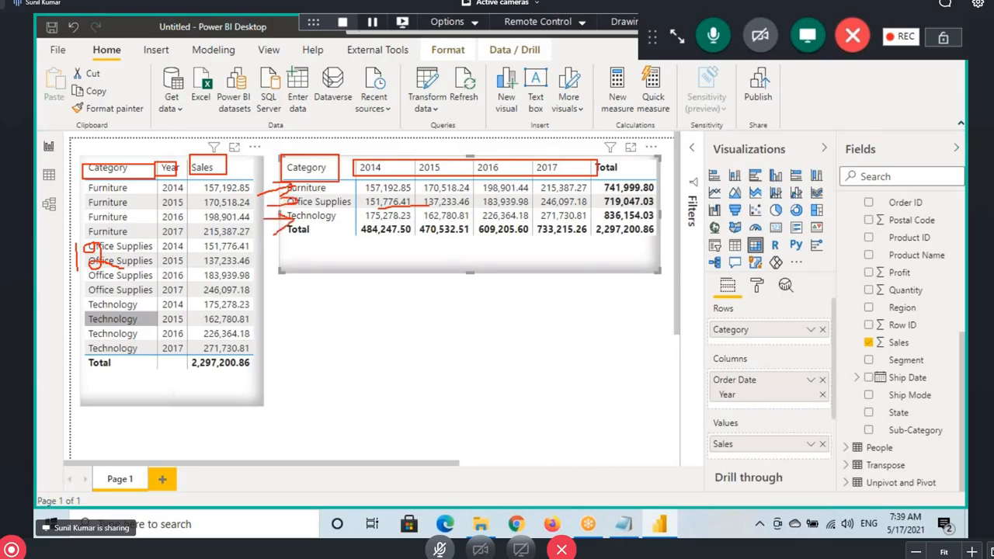
{"action": "key", "text": "Escape"}
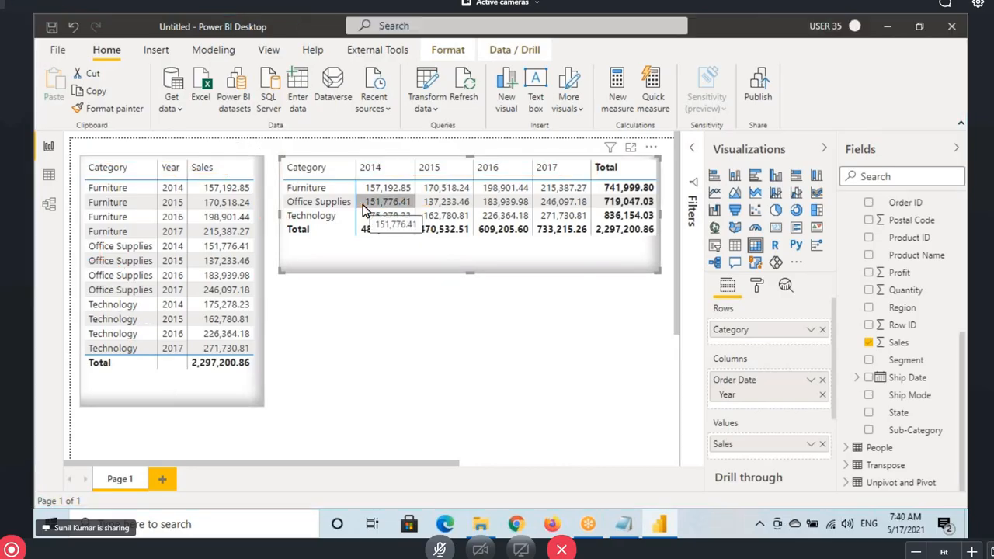
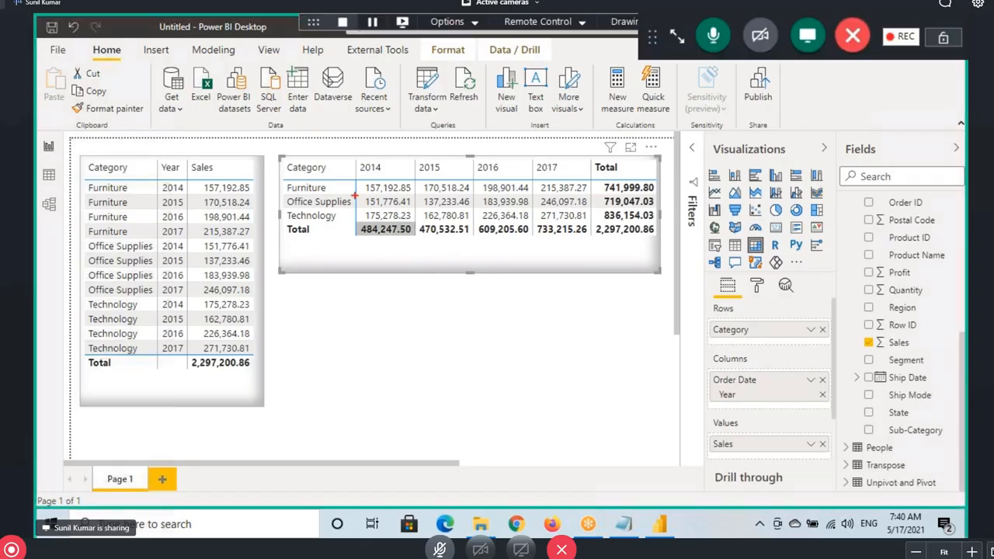
Outline the matrix and its 2014 header, and trace the table's Year and Sales columns in red
{"action": "mouse_move", "coordinate": [281, 157]}
{"action": "left_mouse_down"}
{"action": "mouse_move", "coordinate": [476, 257]}
{"action": "mouse_move", "coordinate": [646, 159]}
{"action": "mouse_move", "coordinate": [281, 156]}
{"action": "left_mouse_up"}
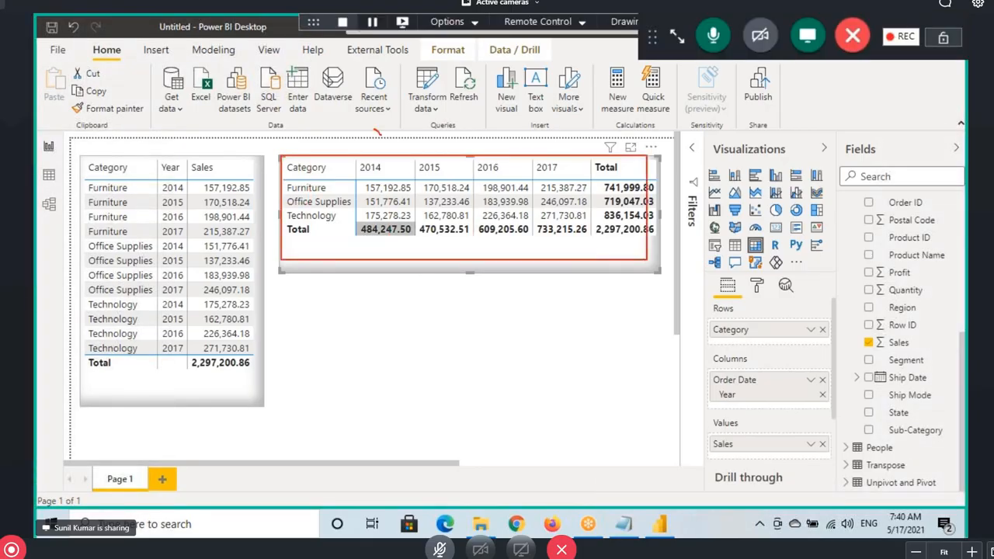
{"action": "left_click_drag", "start_coordinate": [377, 149], "coordinate": [404, 117]}
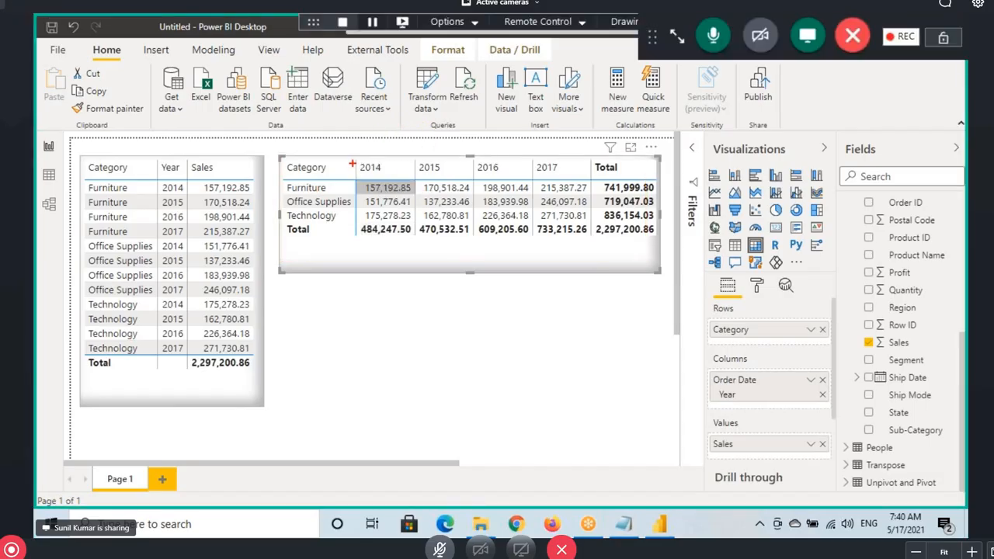
{"action": "left_click_drag", "start_coordinate": [360, 161], "coordinate": [396, 175]}
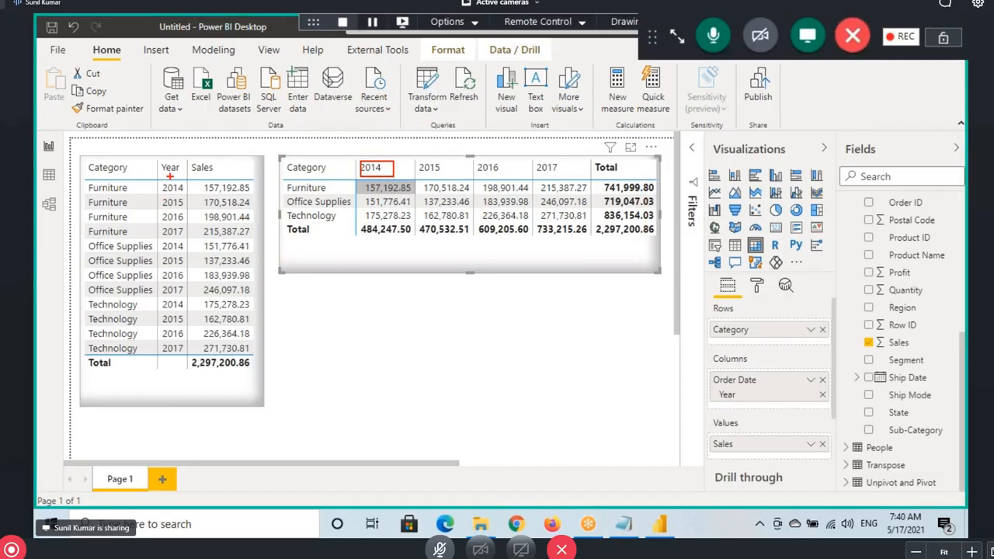
{"action": "left_click_drag", "start_coordinate": [169, 177], "coordinate": [185, 281]}
{"action": "left_click_drag", "start_coordinate": [188, 243], "coordinate": [183, 286]}
{"action": "left_click_drag", "start_coordinate": [205, 179], "coordinate": [226, 276]}
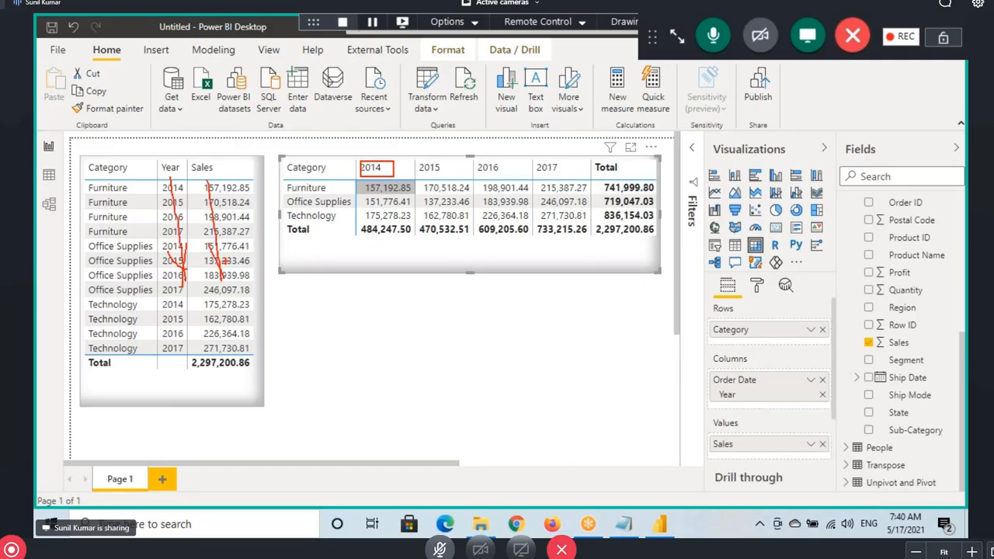
{"action": "left_click_drag", "start_coordinate": [221, 233], "coordinate": [231, 289]}
Mark the matrix's 2014–2017 values and box the 2015, 2016 and 2017 headers
{"action": "mouse_move", "coordinate": [378, 194]}
{"action": "left_mouse_down"}
{"action": "mouse_move", "coordinate": [386, 208]}
{"action": "mouse_move", "coordinate": [363, 225]}
{"action": "left_mouse_up"}
{"action": "mouse_move", "coordinate": [430, 168]}
{"action": "left_mouse_down"}
{"action": "mouse_move", "coordinate": [437, 203]}
{"action": "mouse_move", "coordinate": [427, 213]}
{"action": "left_mouse_up"}
{"action": "left_click_drag", "start_coordinate": [431, 208], "coordinate": [436, 217]}
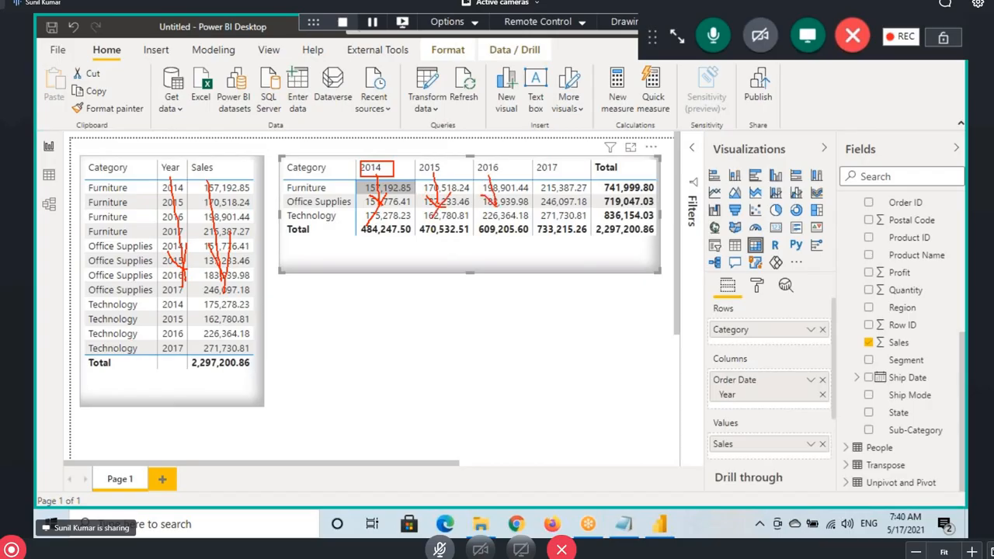
{"action": "left_click_drag", "start_coordinate": [505, 191], "coordinate": [481, 222]}
{"action": "left_click_drag", "start_coordinate": [547, 172], "coordinate": [549, 228]}
{"action": "mouse_move", "coordinate": [408, 160]}
{"action": "left_mouse_down"}
{"action": "mouse_move", "coordinate": [448, 176]}
{"action": "mouse_move", "coordinate": [567, 178]}
{"action": "left_mouse_up"}
{"action": "mouse_move", "coordinate": [475, 143]}
{"action": "left_mouse_down"}
{"action": "mouse_move", "coordinate": [481, 118]}
{"action": "mouse_move", "coordinate": [519, 119]}
{"action": "mouse_move", "coordinate": [547, 96]}
{"action": "mouse_move", "coordinate": [553, 103]}
{"action": "left_mouse_up"}
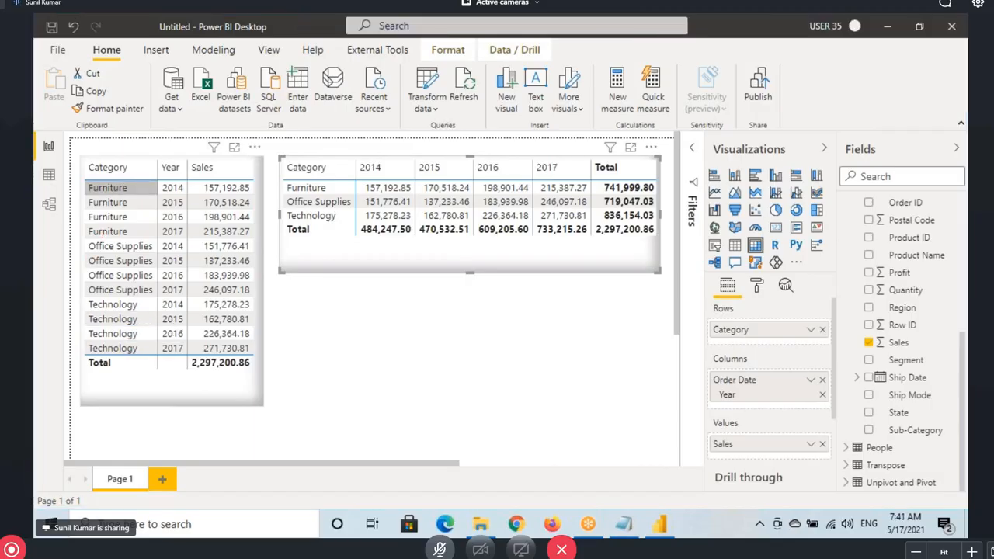
Mark the table's Category header, Furniture rows, Year column and Technology 2017 row
{"action": "left_click_drag", "start_coordinate": [110, 101], "coordinate": [122, 159]}
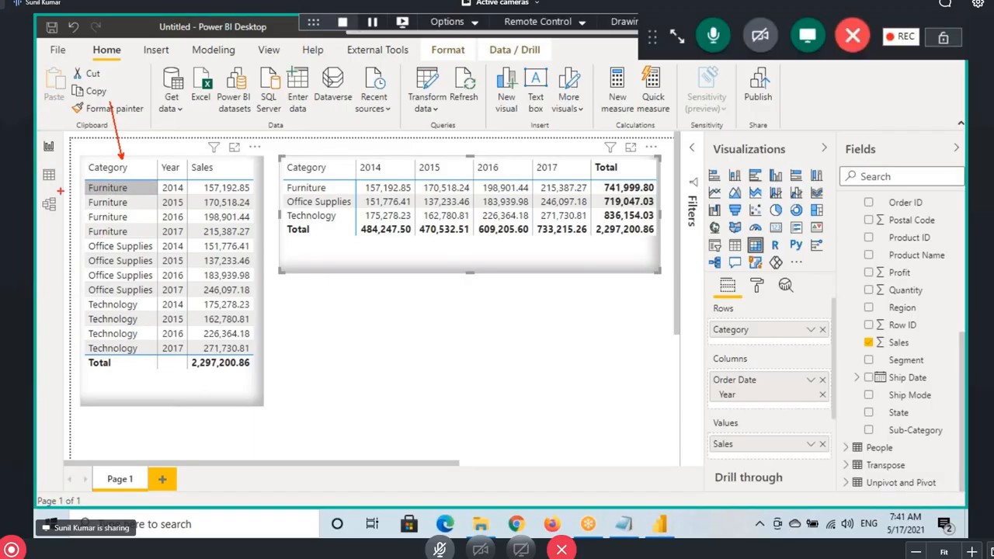
{"action": "mouse_move", "coordinate": [62, 190]}
{"action": "left_mouse_down"}
{"action": "mouse_move", "coordinate": [109, 185]}
{"action": "mouse_move", "coordinate": [104, 201]}
{"action": "mouse_move", "coordinate": [114, 199]}
{"action": "left_mouse_up"}
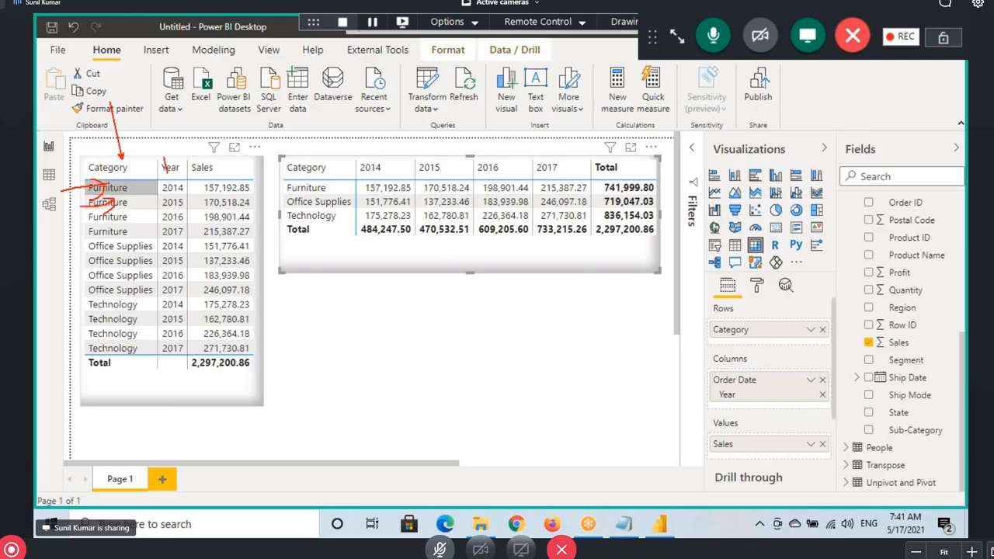
{"action": "left_click_drag", "start_coordinate": [167, 171], "coordinate": [177, 244]}
{"action": "mouse_move", "coordinate": [87, 342]}
{"action": "left_mouse_down"}
{"action": "mouse_move", "coordinate": [146, 361]}
{"action": "mouse_move", "coordinate": [199, 356]}
{"action": "left_mouse_up"}
Glance at the Excel Difference workbook, dismiss its activation notice, and return to the report
{"action": "key", "text": "alt+Tab"}
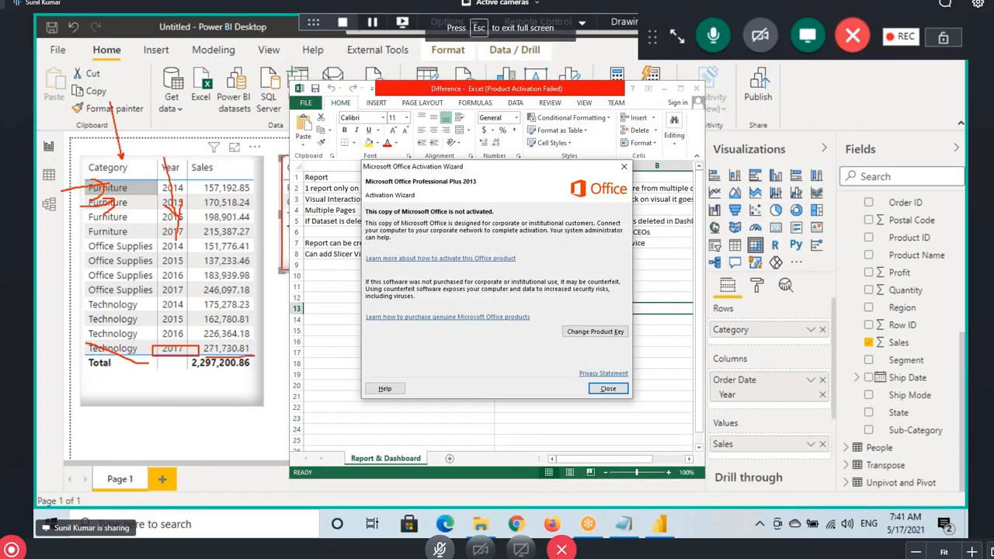
{"action": "left_click", "coordinate": [623, 166]}
{"action": "left_click", "coordinate": [664, 89]}
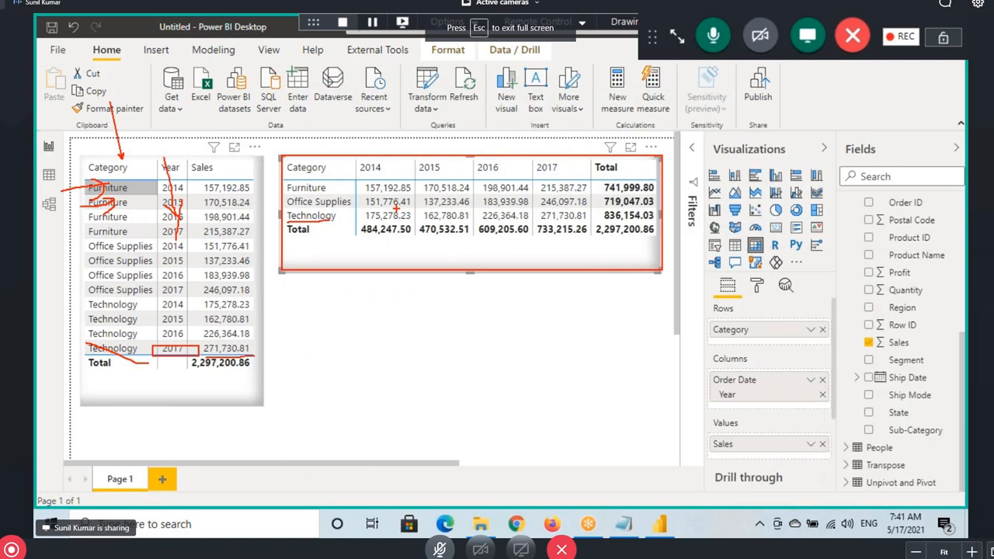
Link the matrix's 2017 Technology value 271,730.81 to the table's row, then clear the markup
{"action": "left_click_drag", "start_coordinate": [535, 157], "coordinate": [563, 178]}
{"action": "mouse_move", "coordinate": [532, 210]}
{"action": "left_mouse_down"}
{"action": "mouse_move", "coordinate": [593, 222]}
{"action": "mouse_move", "coordinate": [498, 219]}
{"action": "mouse_move", "coordinate": [275, 350]}
{"action": "left_mouse_up"}
{"action": "mouse_move", "coordinate": [202, 339]}
{"action": "left_mouse_down"}
{"action": "mouse_move", "coordinate": [263, 359]}
{"action": "mouse_move", "coordinate": [534, 208]}
{"action": "left_mouse_up"}
{"action": "left_click_drag", "start_coordinate": [535, 208], "coordinate": [518, 250]}
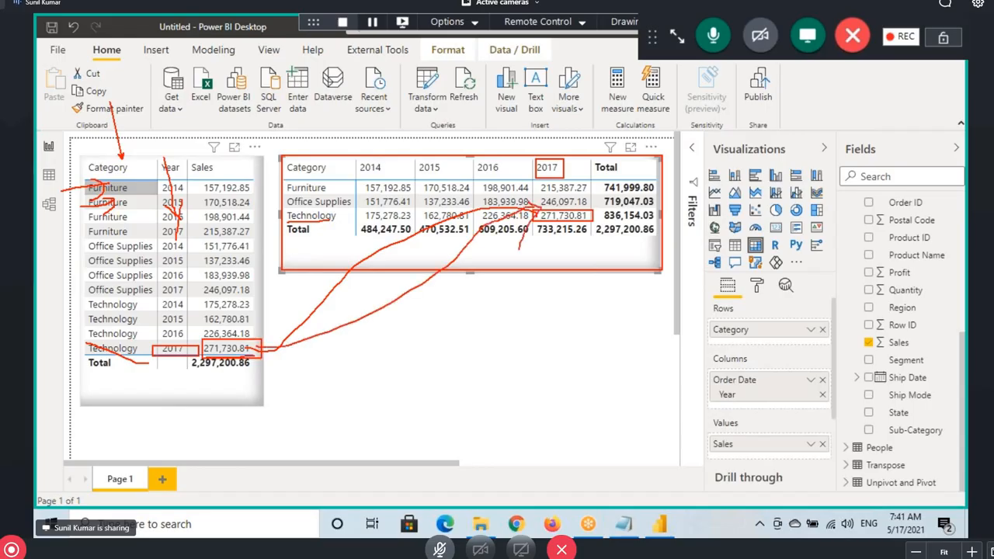
{"action": "mouse_move", "coordinate": [415, 118]}
{"action": "left_mouse_down"}
{"action": "mouse_move", "coordinate": [469, 152]}
{"action": "mouse_move", "coordinate": [465, 176]}
{"action": "left_mouse_up"}
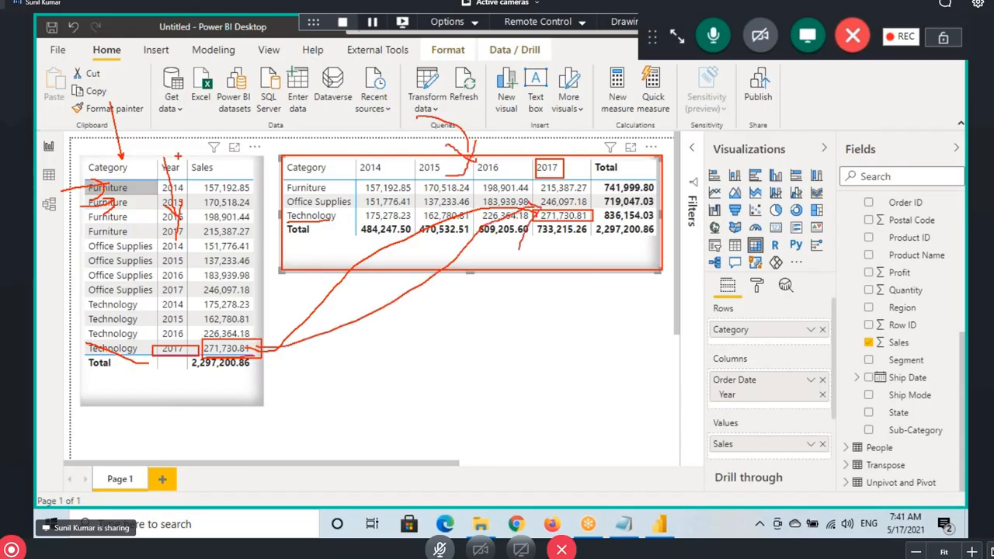
{"action": "mouse_move", "coordinate": [170, 134]}
{"action": "left_mouse_down"}
{"action": "mouse_move", "coordinate": [195, 168]}
{"action": "mouse_move", "coordinate": [200, 157]}
{"action": "left_mouse_up"}
{"action": "left_click_drag", "start_coordinate": [216, 214], "coordinate": [175, 230]}
{"action": "left_click_drag", "start_coordinate": [198, 226], "coordinate": [155, 243]}
{"action": "key", "text": "Escape"}
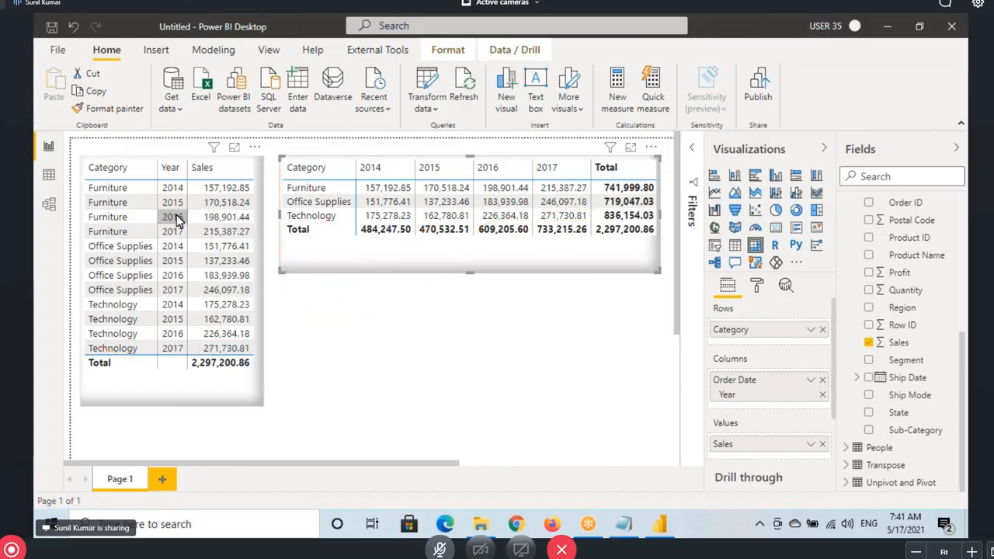
In Data view, open the Unpivot and Pivot table and select its Product column
{"action": "left_click", "coordinate": [52, 180]}
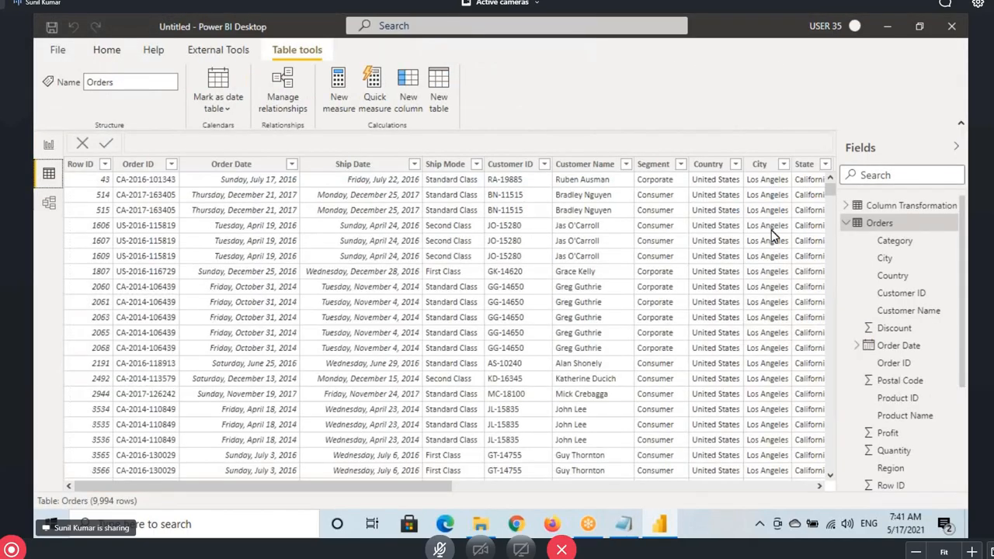
{"action": "left_click", "coordinate": [844, 224]}
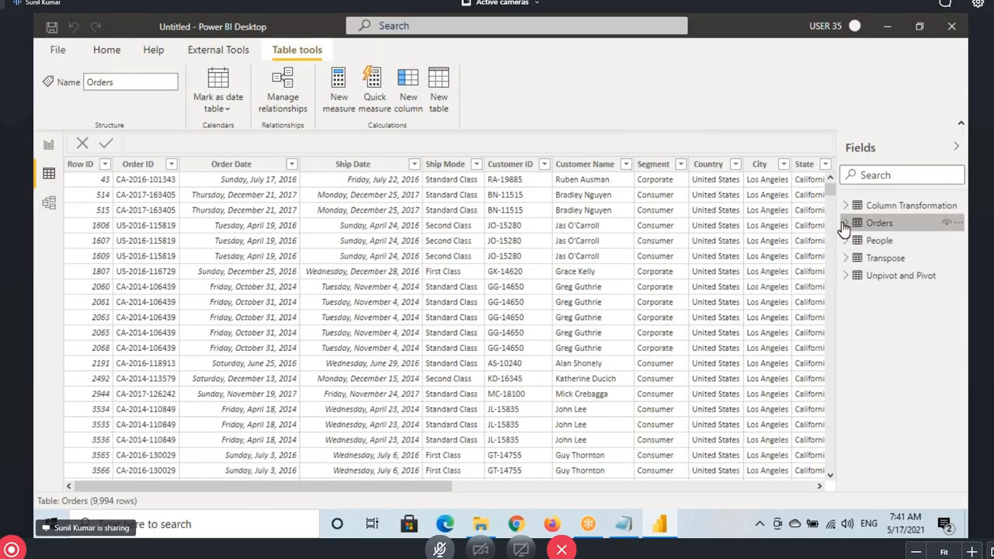
{"action": "left_click", "coordinate": [877, 281]}
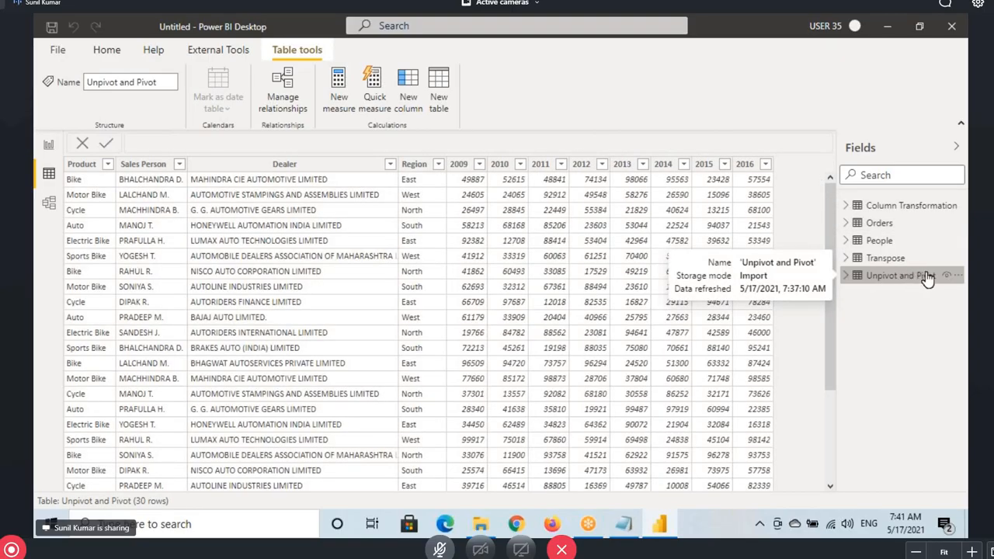
{"action": "left_click", "coordinate": [90, 170]}
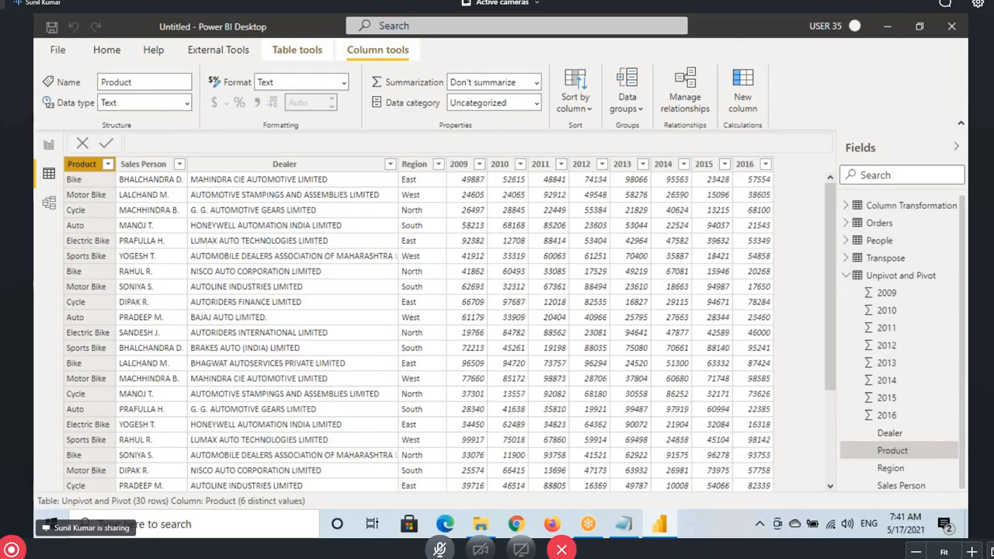
Annotate the Product, Sales Person, Dealer and Region headers and the 2009–2013 year columns
{"action": "mouse_move", "coordinate": [63, 157]}
{"action": "left_mouse_down"}
{"action": "mouse_move", "coordinate": [106, 177]}
{"action": "mouse_move", "coordinate": [174, 171]}
{"action": "left_mouse_up"}
{"action": "left_click_drag", "start_coordinate": [237, 155], "coordinate": [331, 176]}
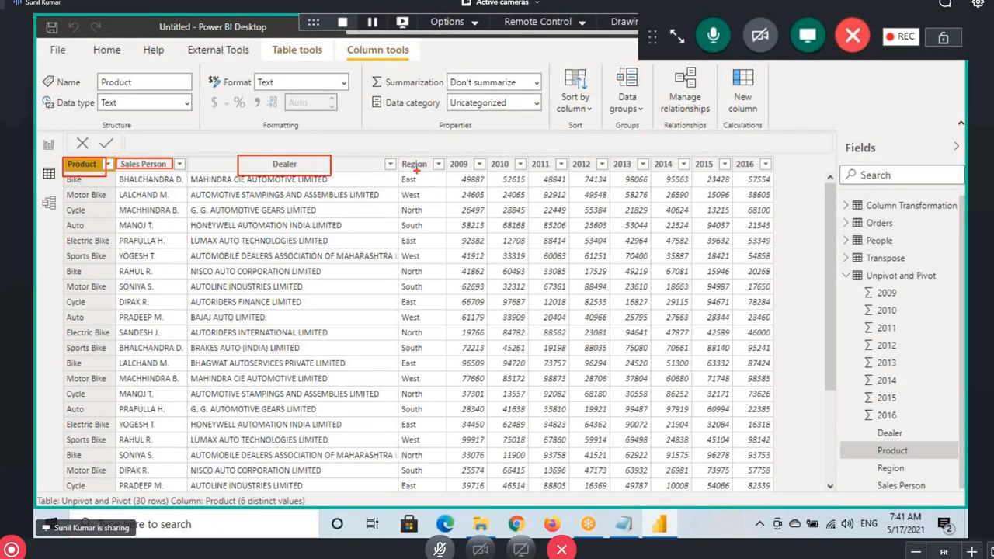
{"action": "mouse_move", "coordinate": [395, 154]}
{"action": "left_mouse_down"}
{"action": "mouse_move", "coordinate": [430, 177]}
{"action": "mouse_move", "coordinate": [763, 172]}
{"action": "left_mouse_up"}
{"action": "mouse_move", "coordinate": [471, 287]}
{"action": "left_mouse_down"}
{"action": "mouse_move", "coordinate": [459, 194]}
{"action": "mouse_move", "coordinate": [470, 172]}
{"action": "left_mouse_up"}
{"action": "left_click_drag", "start_coordinate": [509, 270], "coordinate": [511, 173]}
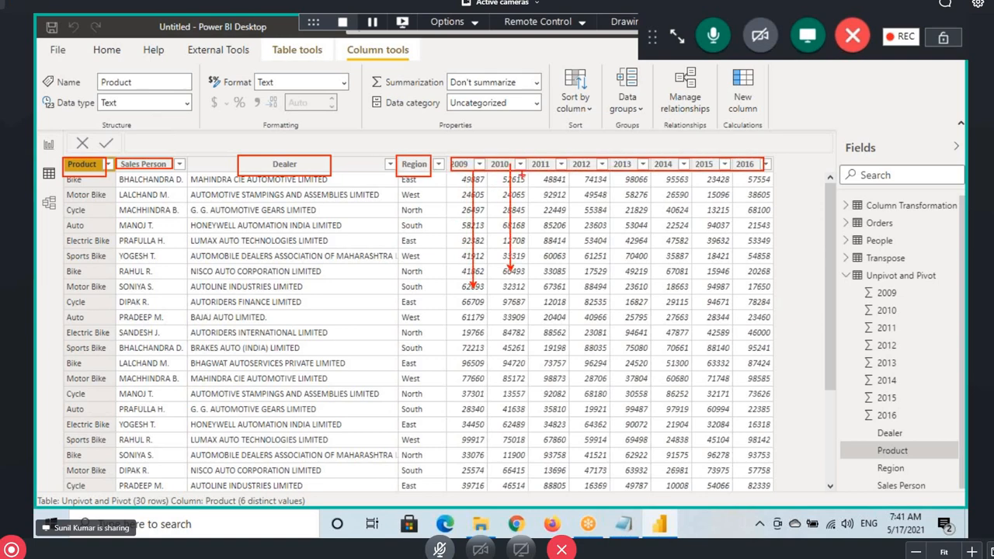
{"action": "left_click_drag", "start_coordinate": [553, 257], "coordinate": [552, 172]}
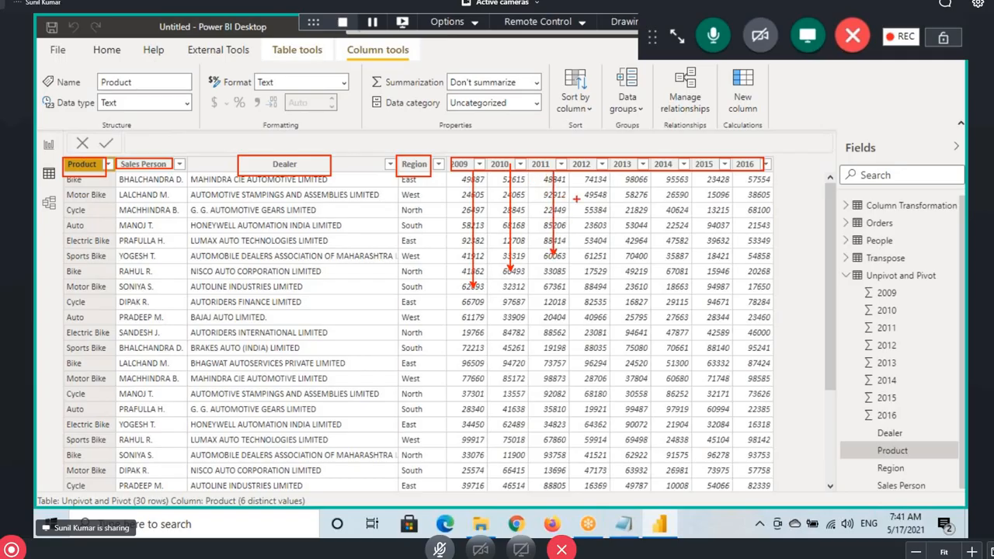
{"action": "left_click_drag", "start_coordinate": [587, 248], "coordinate": [588, 172]}
{"action": "left_click_drag", "start_coordinate": [629, 220], "coordinate": [629, 172]}
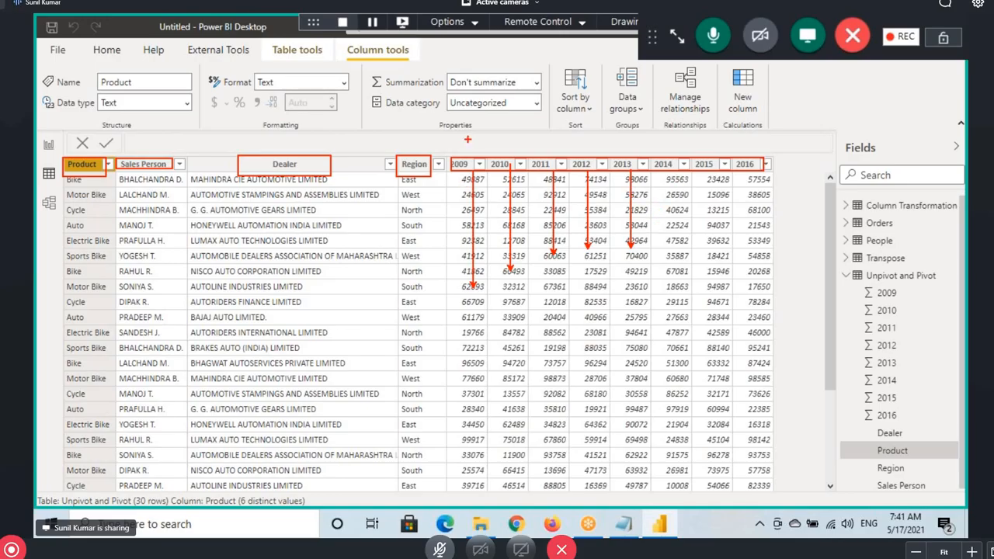
{"action": "left_click_drag", "start_coordinate": [467, 138], "coordinate": [454, 179]}
{"action": "mouse_move", "coordinate": [486, 146]}
{"action": "left_mouse_down"}
{"action": "mouse_move", "coordinate": [497, 177]}
{"action": "mouse_move", "coordinate": [504, 170]}
{"action": "left_mouse_up"}
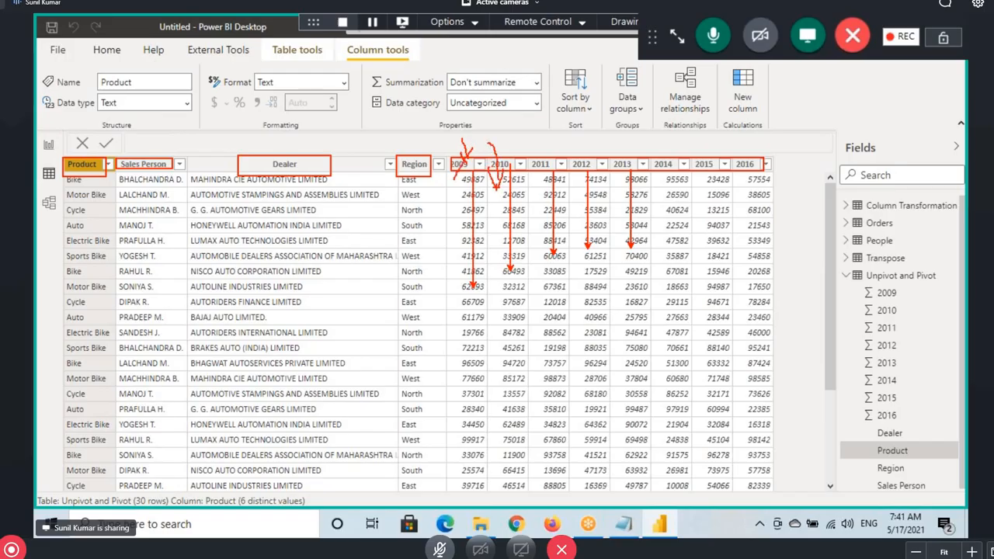
{"action": "left_click_drag", "start_coordinate": [525, 137], "coordinate": [555, 172]}
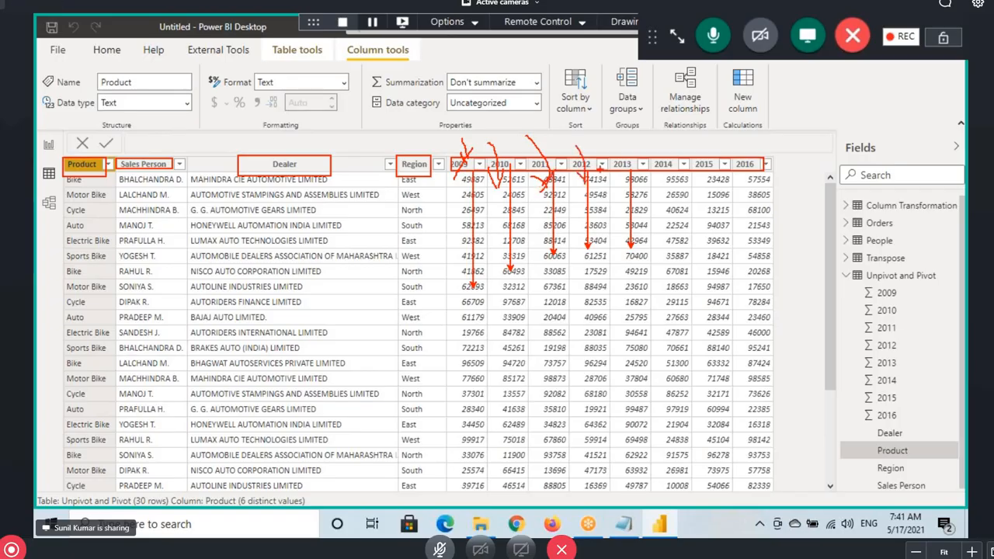
Continue annotating the later year columns of the Unpivot and Pivot table
{"action": "left_click_drag", "start_coordinate": [625, 137], "coordinate": [625, 178]}
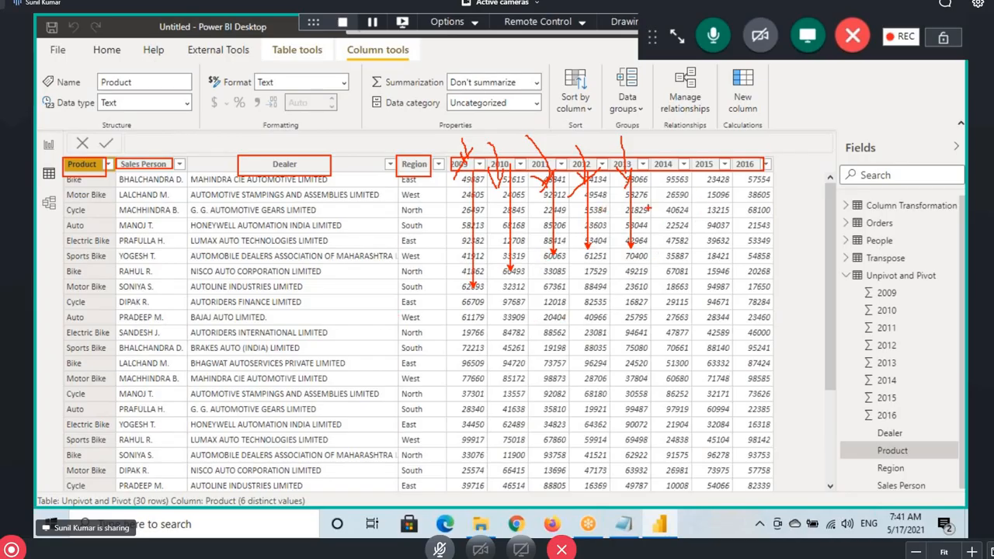
{"action": "mouse_move", "coordinate": [674, 98]}
{"action": "left_mouse_down"}
{"action": "mouse_move", "coordinate": [691, 124]}
{"action": "mouse_move", "coordinate": [757, 126]}
{"action": "left_mouse_up"}
{"action": "left_click_drag", "start_coordinate": [685, 143], "coordinate": [776, 132]}
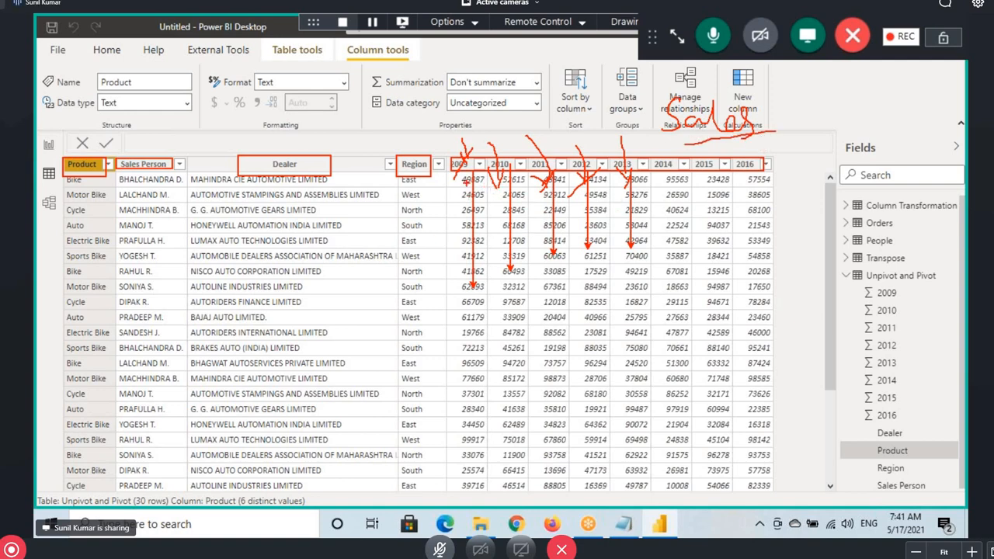
{"action": "left_click_drag", "start_coordinate": [752, 175], "coordinate": [751, 216]}
{"action": "left_click_drag", "start_coordinate": [664, 167], "coordinate": [672, 215]}
{"action": "mouse_move", "coordinate": [719, 169]}
{"action": "left_mouse_down"}
{"action": "mouse_move", "coordinate": [718, 217]}
{"action": "mouse_move", "coordinate": [729, 199]}
{"action": "left_mouse_up"}
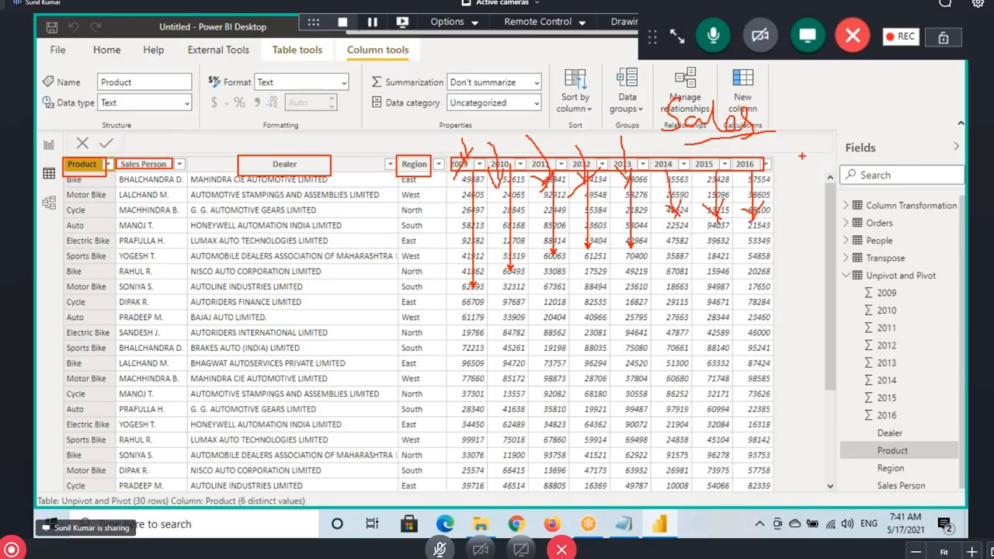
{"action": "left_click_drag", "start_coordinate": [801, 155], "coordinate": [788, 175]}
{"action": "left_click_drag", "start_coordinate": [811, 179], "coordinate": [812, 288]}
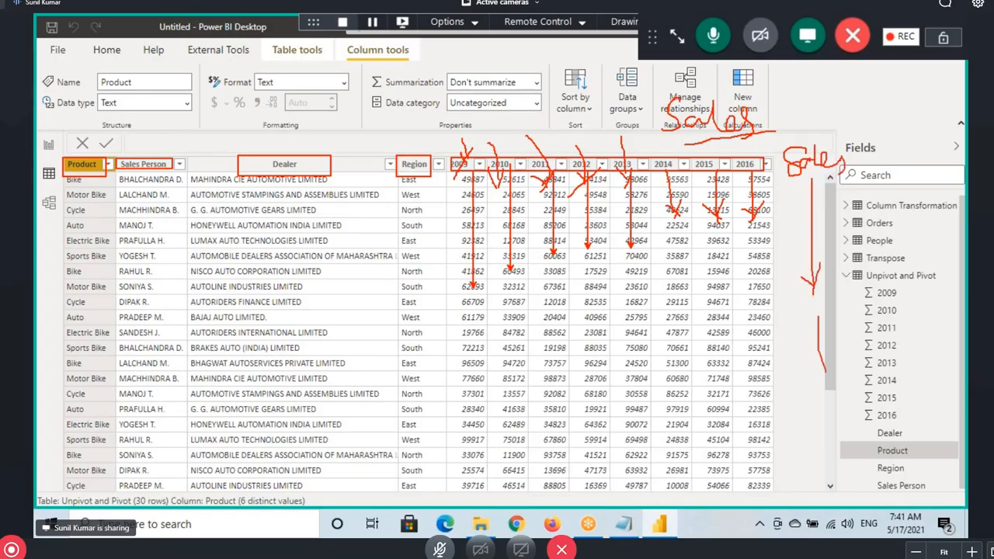
{"action": "mouse_move", "coordinate": [681, 147]}
{"action": "left_mouse_down"}
{"action": "mouse_move", "coordinate": [779, 132]}
{"action": "mouse_move", "coordinate": [666, 98]}
{"action": "mouse_move", "coordinate": [662, 140]}
{"action": "left_mouse_up"}
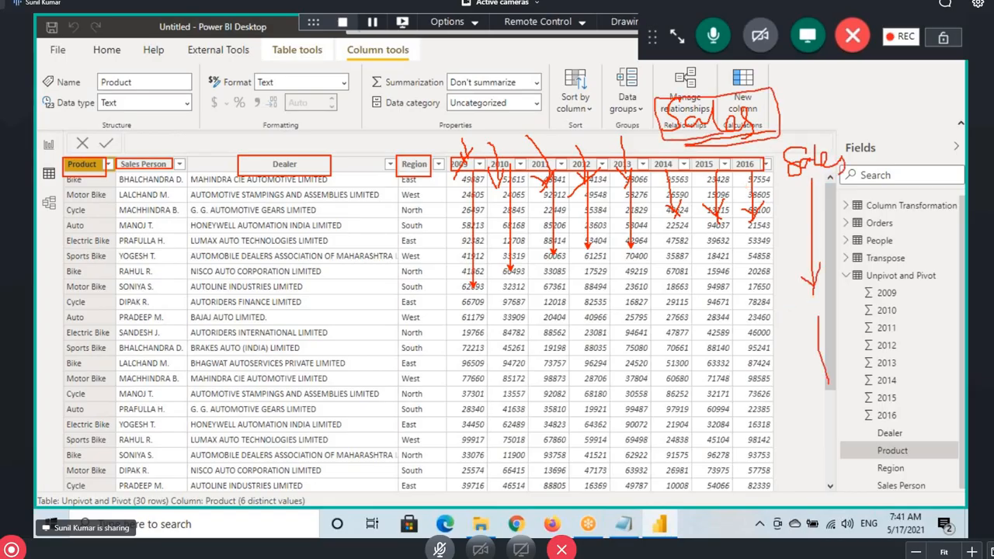
{"action": "left_click_drag", "start_coordinate": [815, 148], "coordinate": [753, 85]}
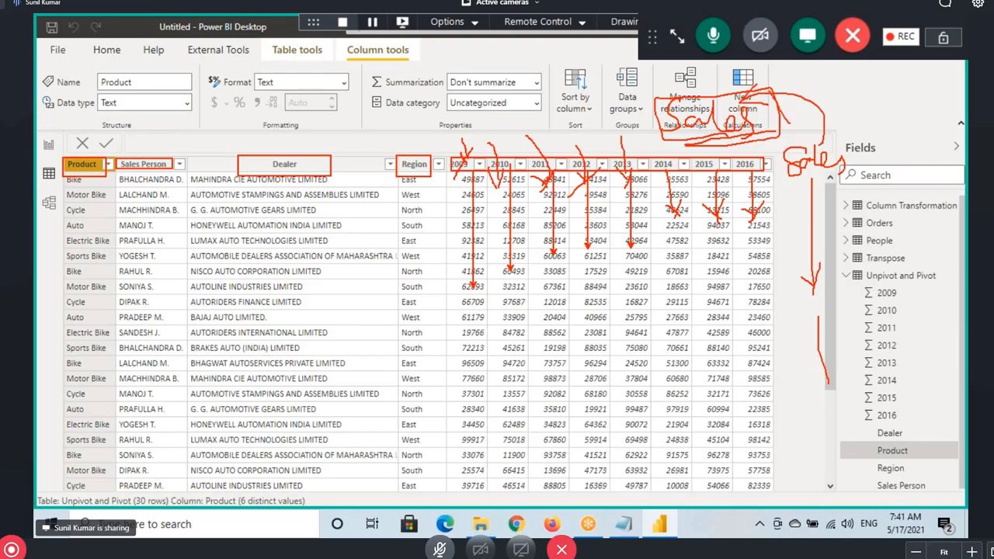
{"action": "left_click_drag", "start_coordinate": [790, 124], "coordinate": [827, 71]}
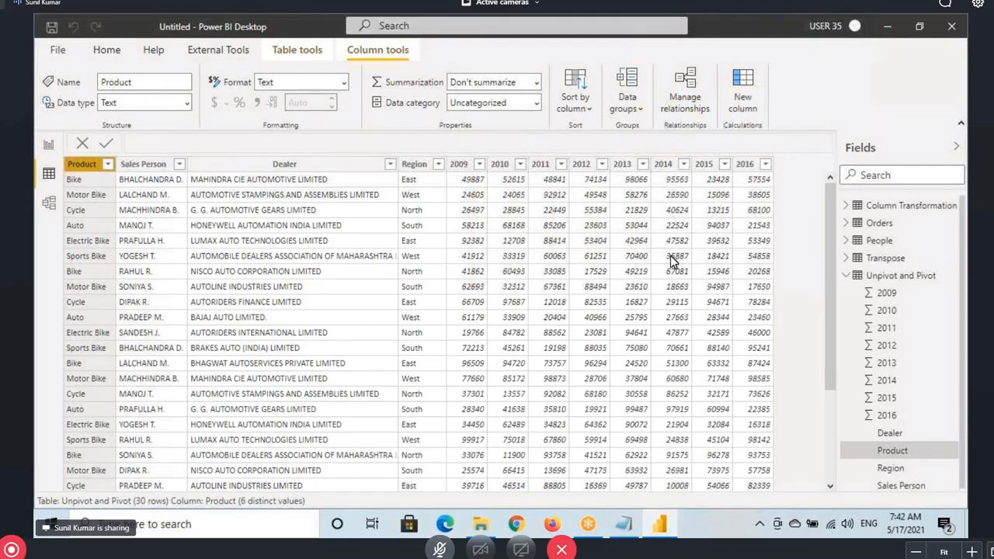
Open the Orders table's rows and inspect its Sales and Order Date columns
{"action": "left_click", "coordinate": [884, 223]}
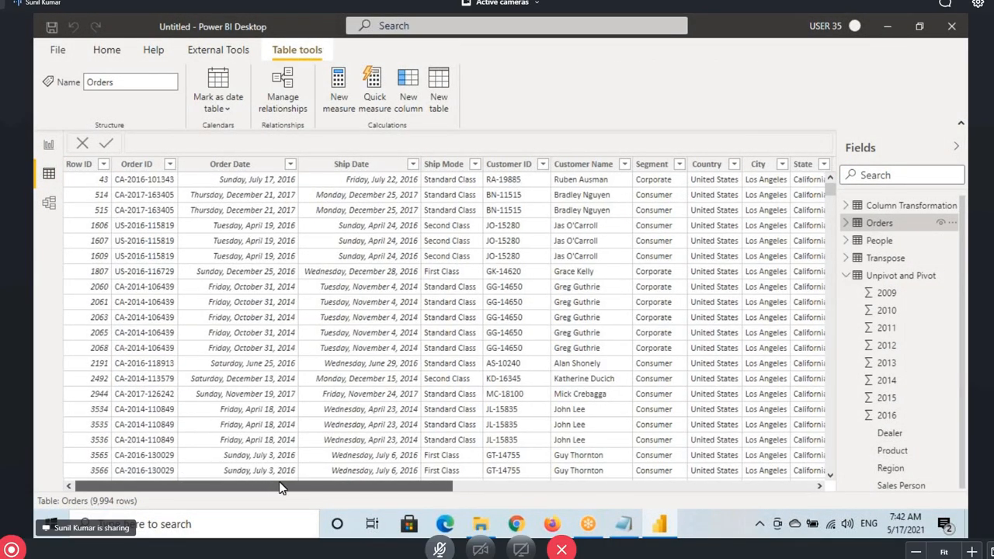
{"action": "left_click_drag", "start_coordinate": [271, 487], "coordinate": [636, 488]}
{"action": "left_click", "coordinate": [645, 186]}
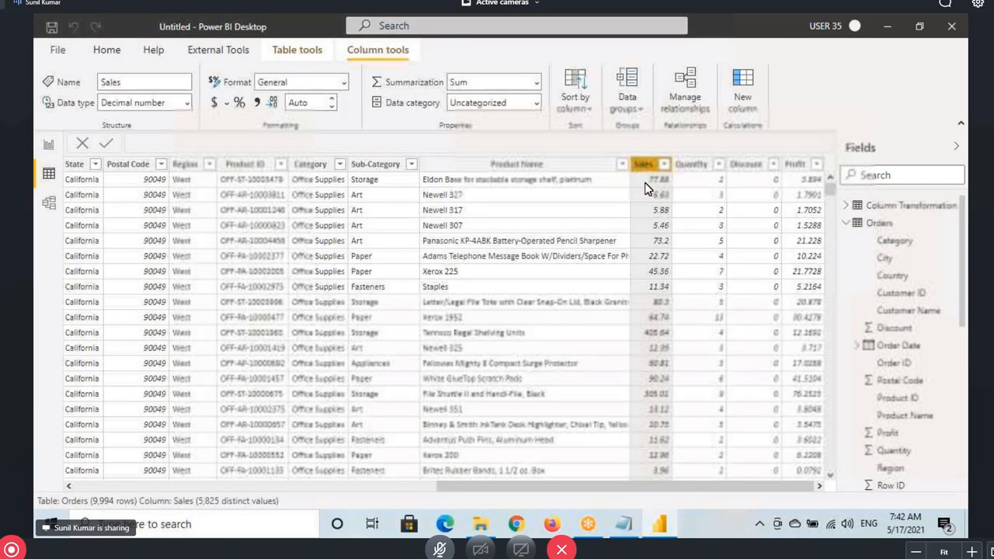
{"action": "left_click_drag", "start_coordinate": [635, 159], "coordinate": [687, 520]}
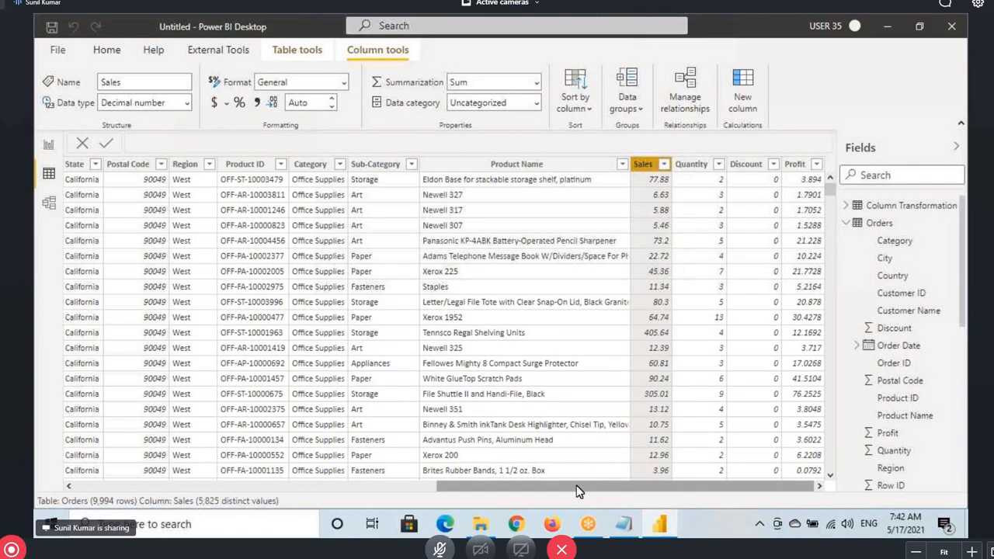
{"action": "left_click_drag", "start_coordinate": [578, 491], "coordinate": [236, 447]}
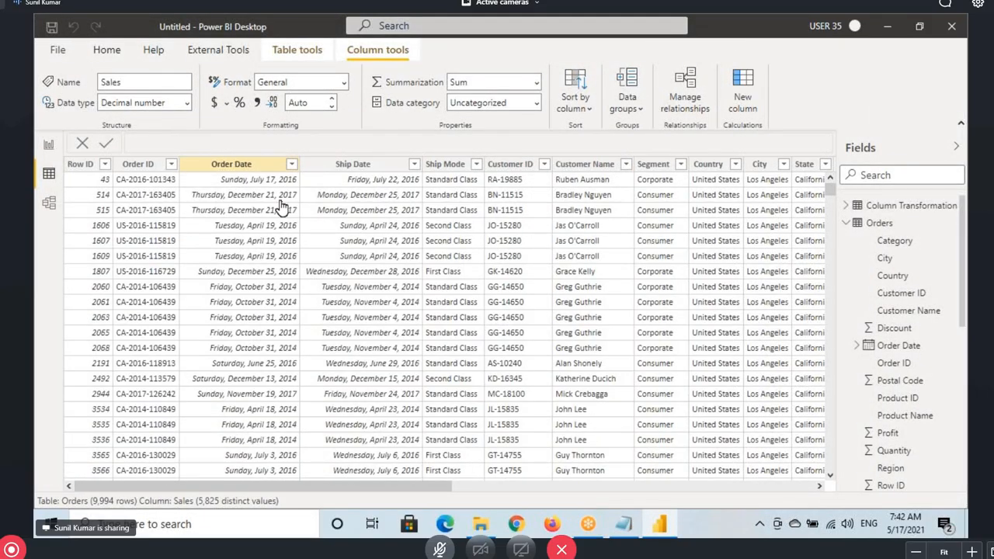
{"action": "left_click", "coordinate": [282, 208]}
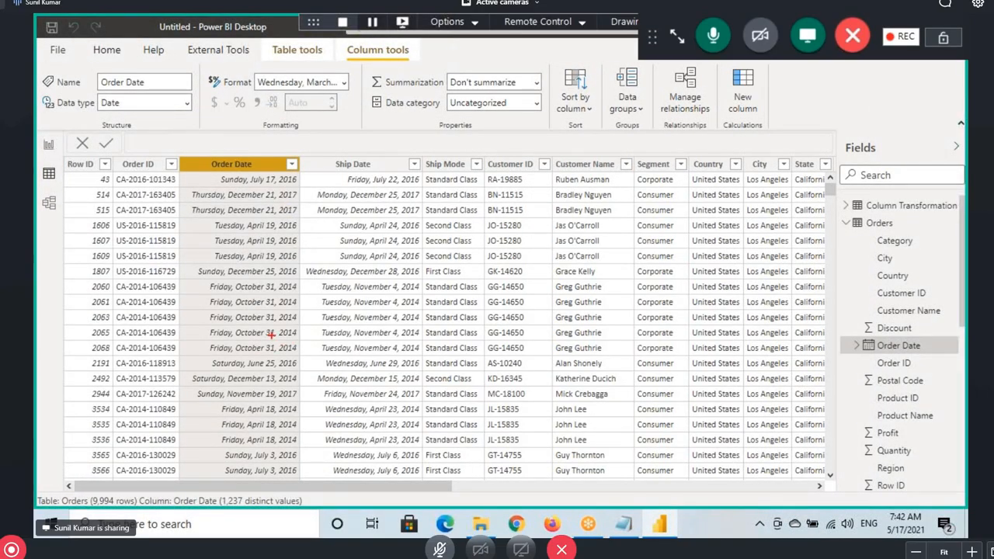
{"action": "left_click_drag", "start_coordinate": [271, 333], "coordinate": [312, 342]}
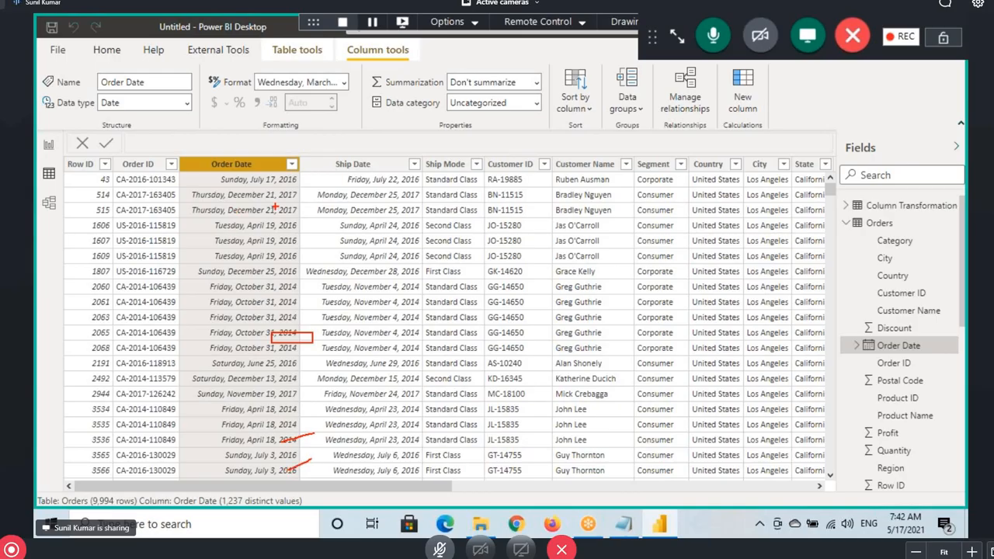
{"action": "left_click_drag", "start_coordinate": [253, 129], "coordinate": [253, 261]}
{"action": "left_click_drag", "start_coordinate": [271, 221], "coordinate": [247, 273]}
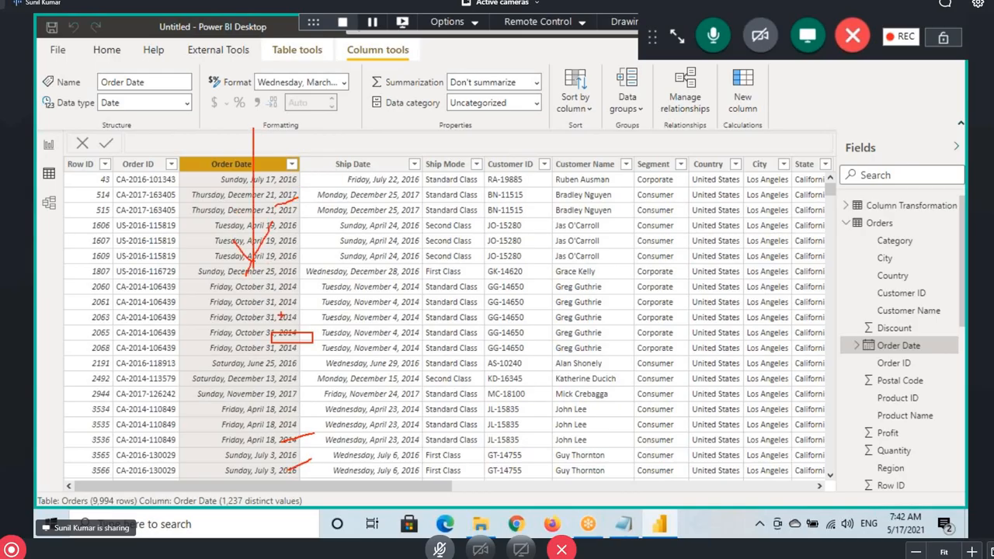
{"action": "left_click_drag", "start_coordinate": [371, 485], "coordinate": [730, 485]}
Return to Page 1 of the report after briefly adding a blank page
{"action": "left_click", "coordinate": [630, 177]}
{"action": "left_click", "coordinate": [49, 145]}
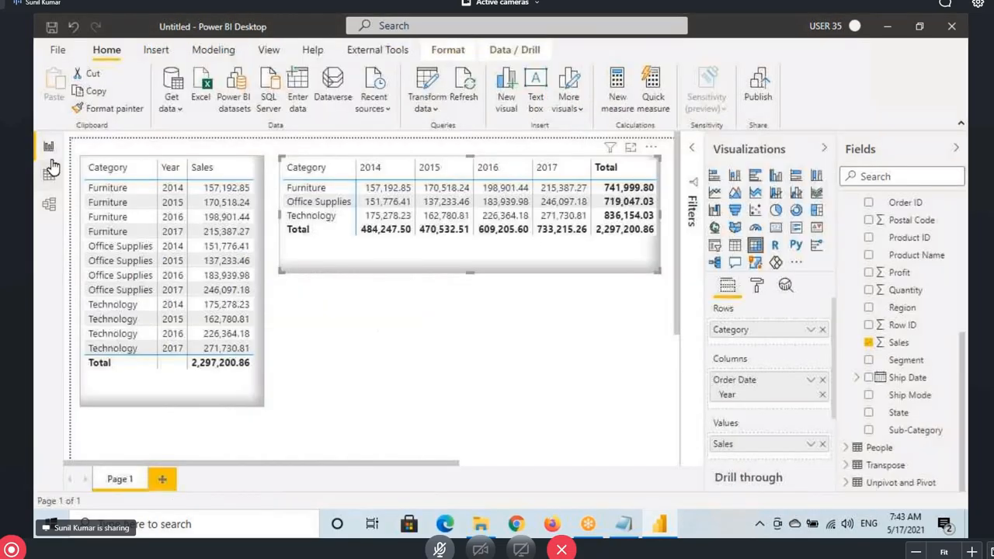
{"action": "left_click", "coordinate": [166, 479]}
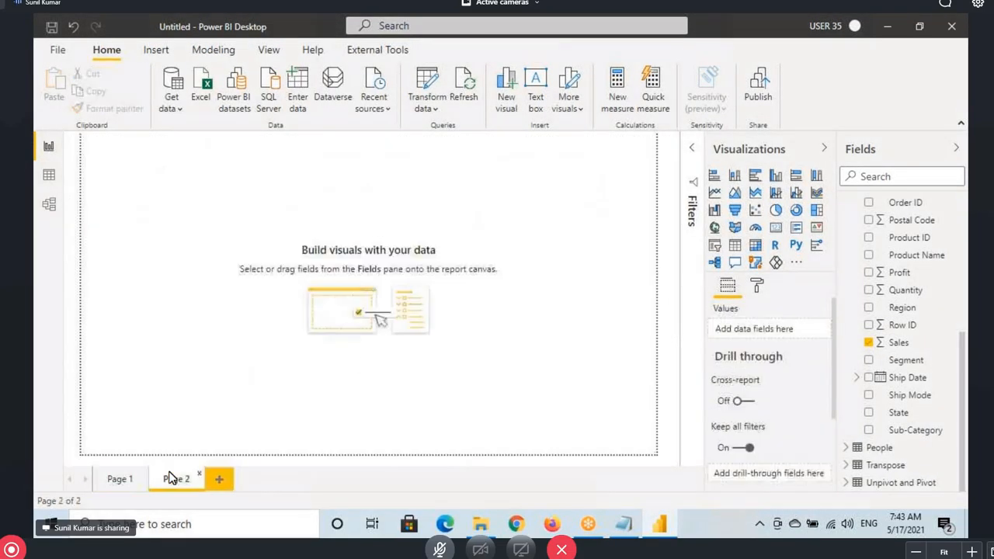
{"action": "left_click", "coordinate": [121, 479]}
Add a card showing the Sales total, 2.30M, sized below the matrix
{"action": "left_click", "coordinate": [776, 227]}
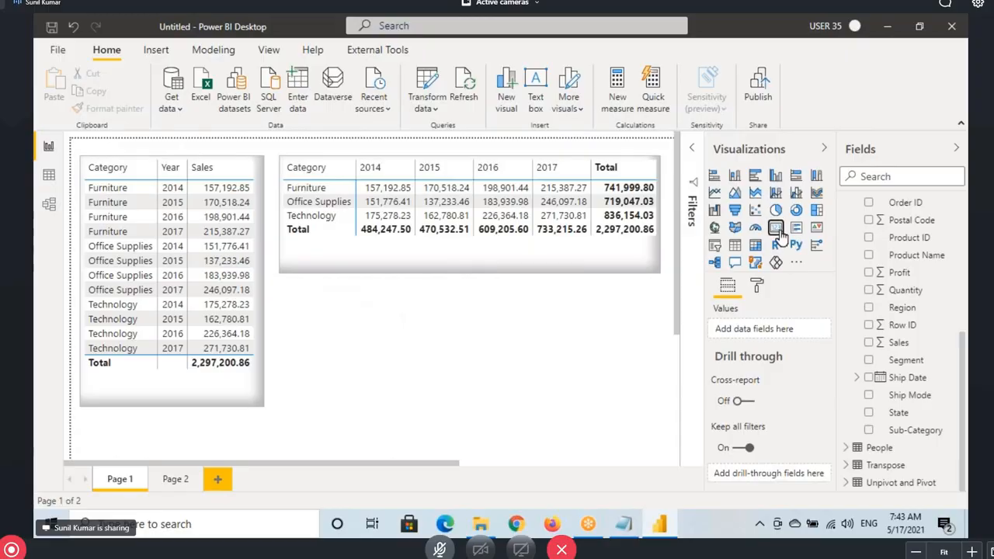
{"action": "left_click_drag", "start_coordinate": [178, 364], "coordinate": [409, 300]}
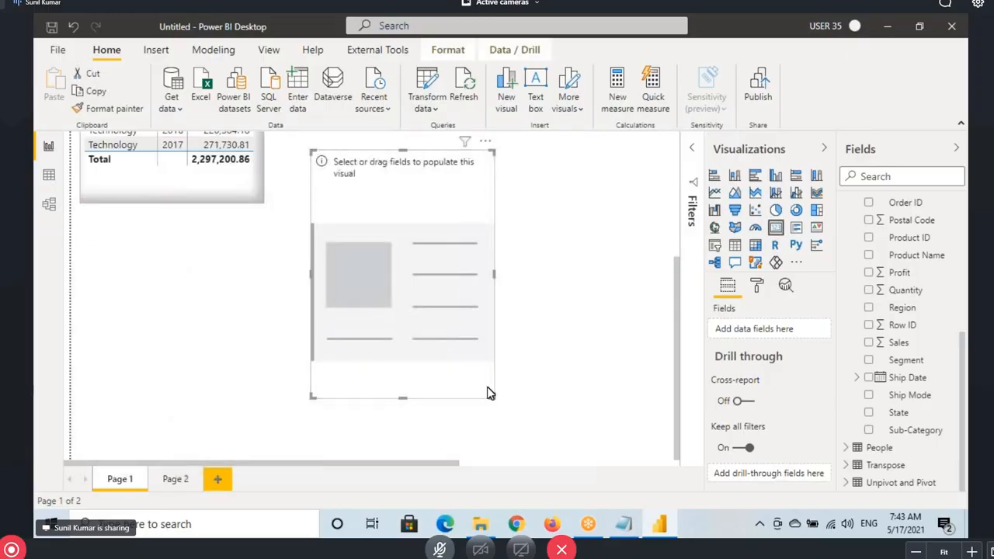
{"action": "left_click_drag", "start_coordinate": [488, 395], "coordinate": [470, 267]}
{"action": "left_click_drag", "start_coordinate": [893, 344], "coordinate": [381, 256]}
{"action": "scroll", "coordinate": [409, 261], "scroll_direction": "up", "scroll_amount": 3}
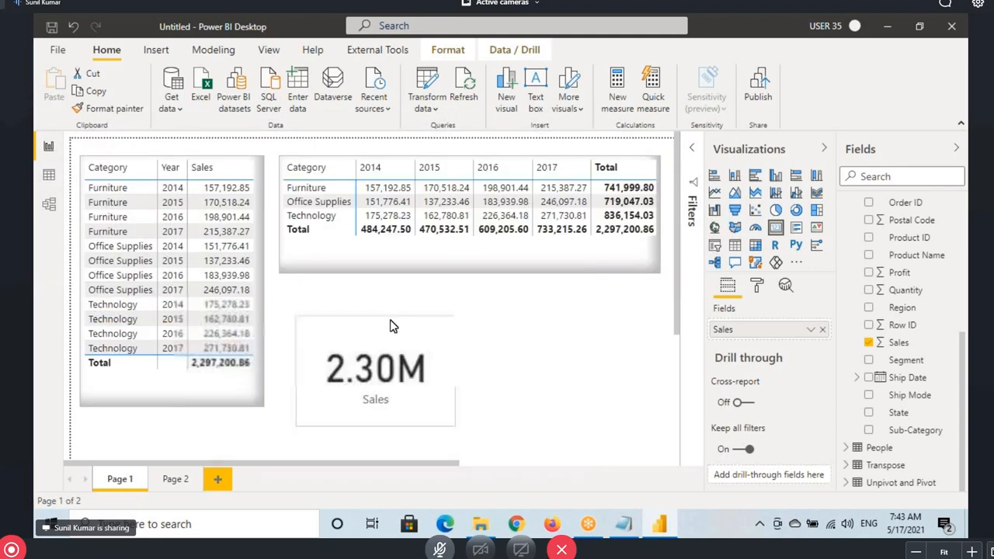
{"action": "left_click_drag", "start_coordinate": [433, 405], "coordinate": [422, 374]}
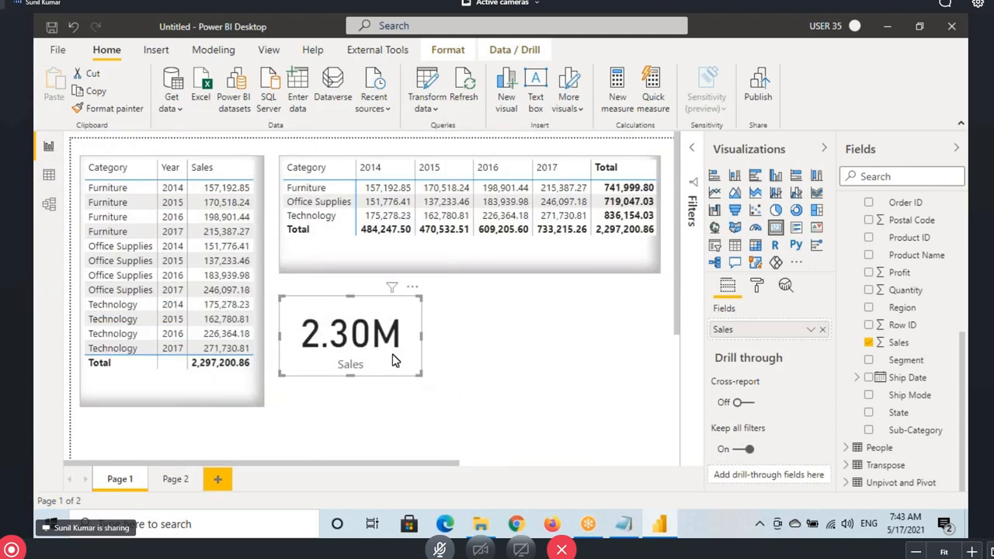
Copy the matrix's formatting onto the Sales card, then switch to Data view
{"action": "left_click", "coordinate": [373, 265]}
{"action": "left_click", "coordinate": [117, 108]}
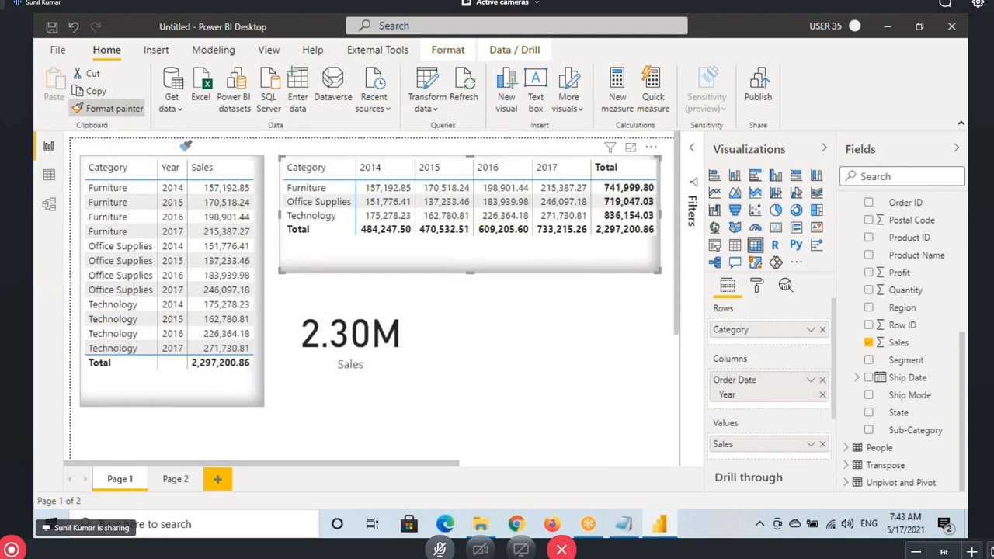
{"action": "left_click", "coordinate": [308, 303]}
{"action": "left_click", "coordinate": [48, 174]}
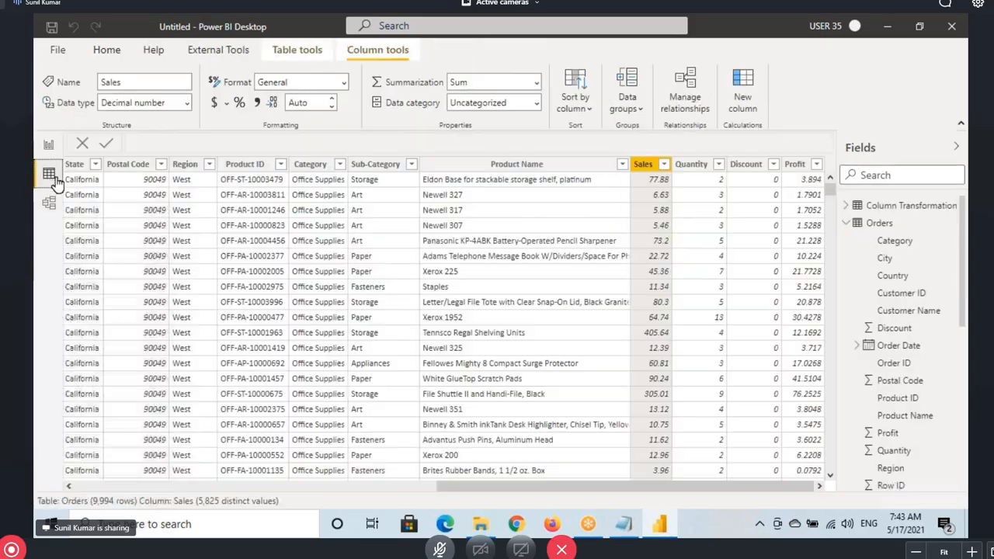
Show the Unpivot and Pivot table and select its 2009, 2010 and 2011 columns
{"action": "left_click", "coordinate": [848, 223]}
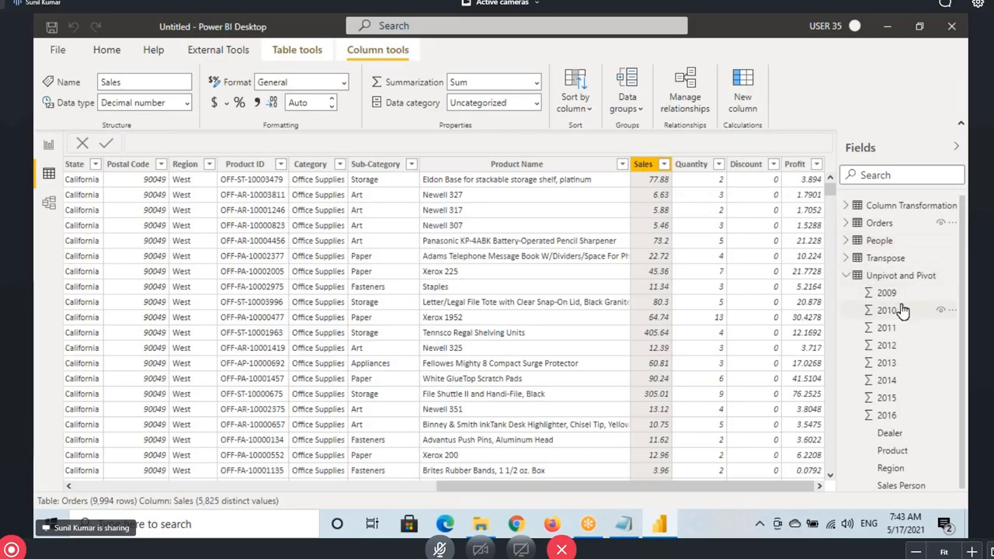
{"action": "left_click", "coordinate": [898, 278]}
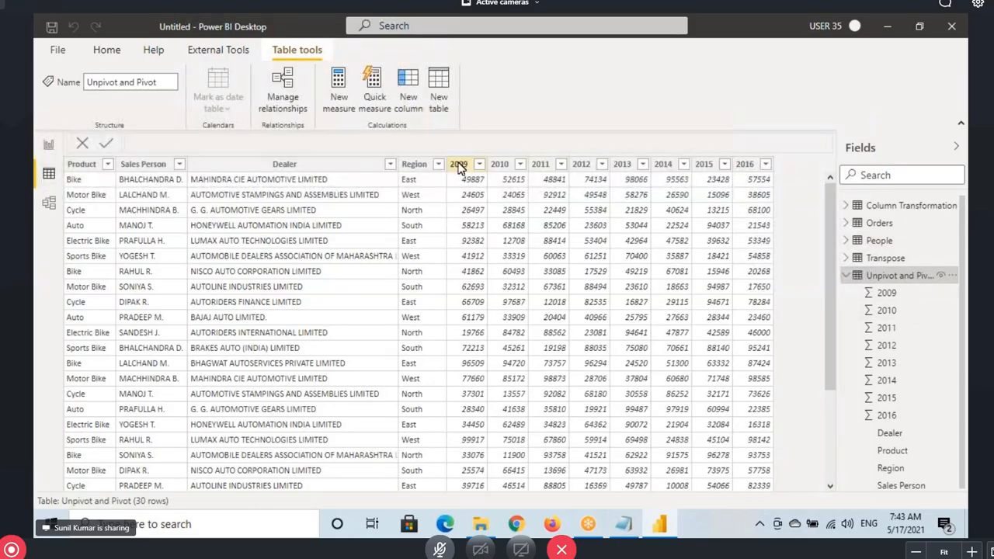
{"action": "left_click", "coordinate": [462, 164]}
{"action": "left_click", "coordinate": [501, 165]}
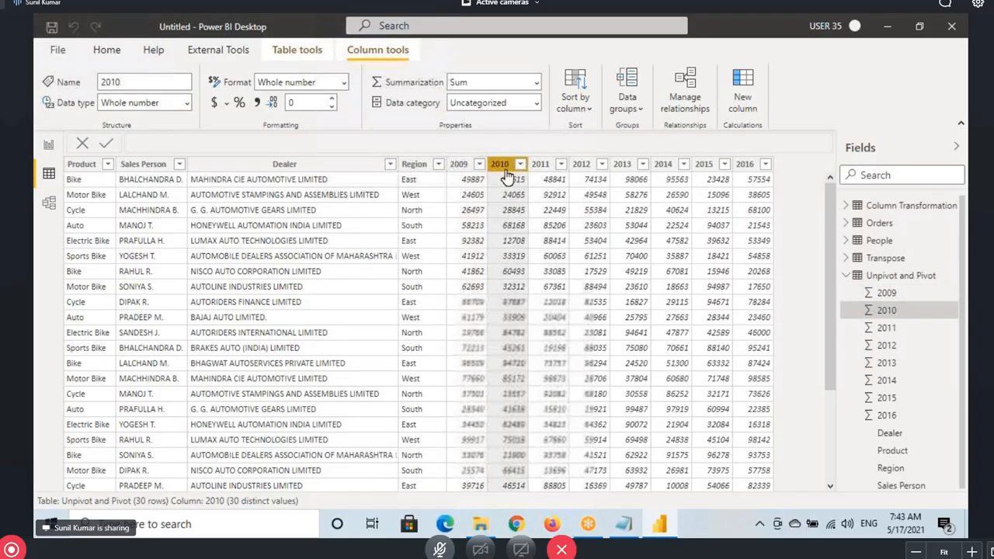
{"action": "left_click", "coordinate": [541, 165]}
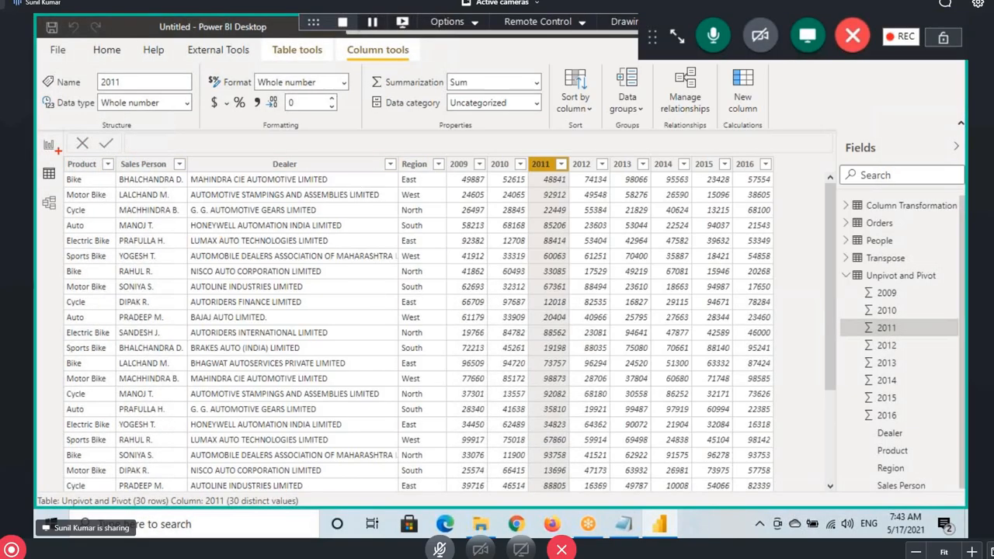
Outline the Unpivot and Pivot table and mark its 2014 and 2015 columns with a Pivot note
{"action": "mouse_move", "coordinate": [60, 152]}
{"action": "left_mouse_down"}
{"action": "mouse_move", "coordinate": [159, 278]}
{"action": "mouse_move", "coordinate": [702, 478]}
{"action": "mouse_move", "coordinate": [787, 489]}
{"action": "left_mouse_up"}
{"action": "left_click_drag", "start_coordinate": [648, 257], "coordinate": [659, 309]}
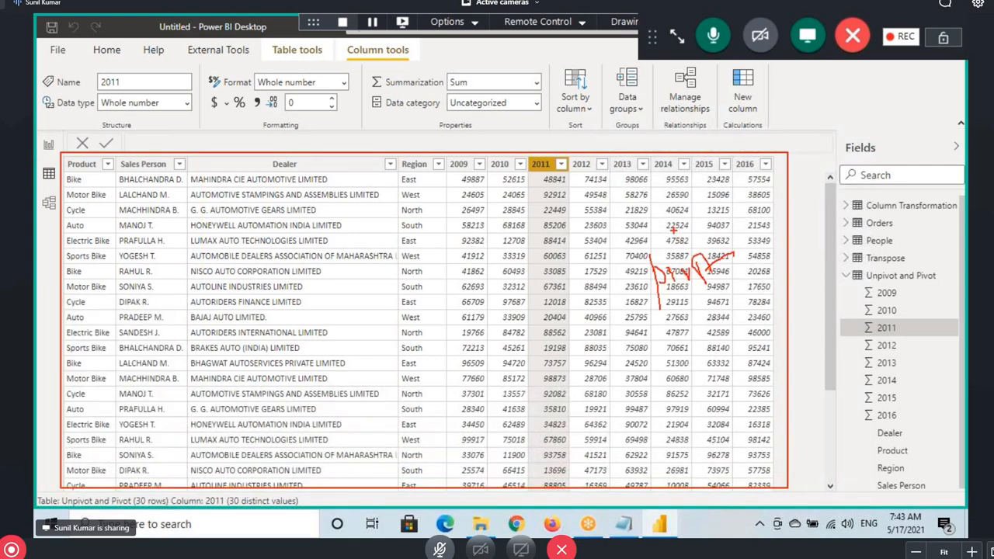
{"action": "left_click_drag", "start_coordinate": [673, 229], "coordinate": [692, 134]}
{"action": "left_click_drag", "start_coordinate": [686, 160], "coordinate": [711, 159]}
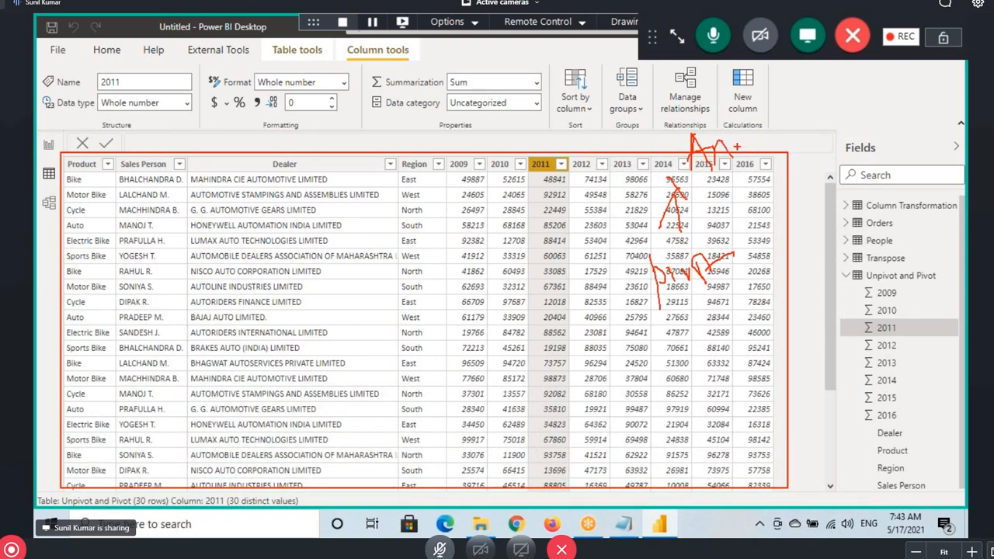
{"action": "mouse_move", "coordinate": [741, 120]}
{"action": "left_mouse_down"}
{"action": "mouse_move", "coordinate": [786, 181]}
{"action": "mouse_move", "coordinate": [793, 112]}
{"action": "mouse_move", "coordinate": [822, 144]}
{"action": "left_mouse_up"}
{"action": "mouse_move", "coordinate": [701, 300]}
{"action": "left_mouse_down"}
{"action": "mouse_move", "coordinate": [725, 229]}
{"action": "mouse_move", "coordinate": [656, 314]}
{"action": "mouse_move", "coordinate": [746, 158]}
{"action": "left_mouse_up"}
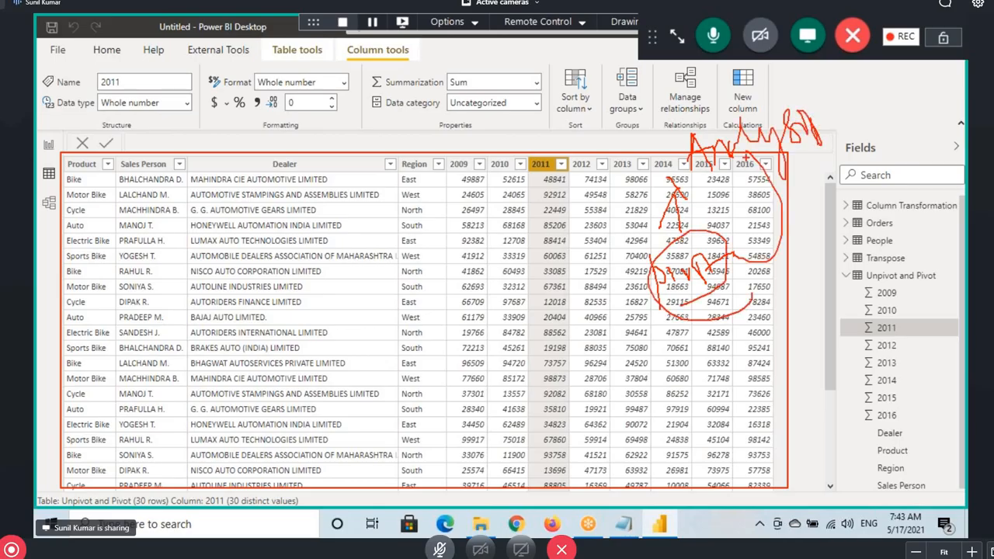
Outline the year columns, annotate the formatting and summarization settings, and return to the report
{"action": "left_click_drag", "start_coordinate": [392, 143], "coordinate": [877, 497]}
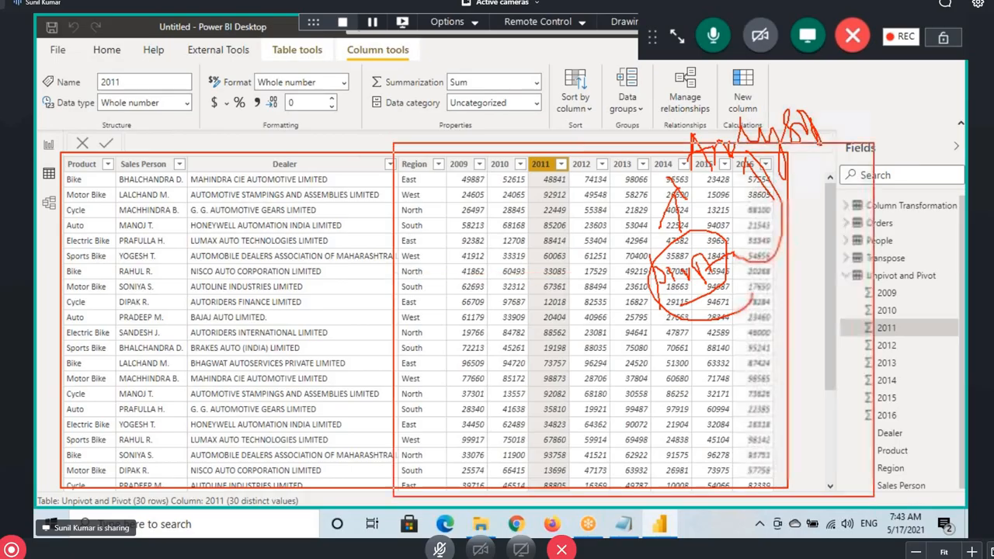
{"action": "left_click_drag", "start_coordinate": [356, 107], "coordinate": [356, 145]}
{"action": "left_click_drag", "start_coordinate": [364, 96], "coordinate": [404, 111]}
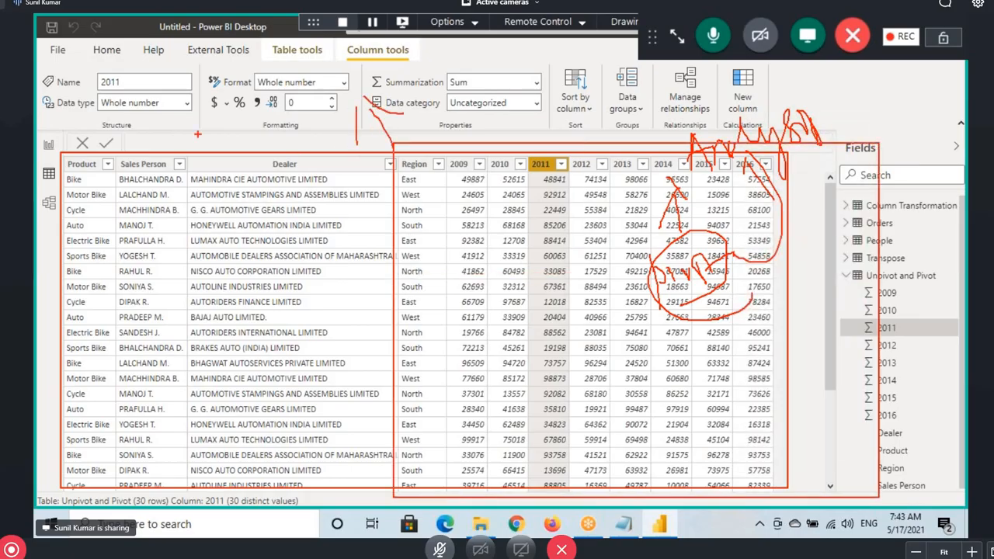
{"action": "mouse_move", "coordinate": [225, 116]}
{"action": "left_mouse_down"}
{"action": "mouse_move", "coordinate": [245, 80]}
{"action": "mouse_move", "coordinate": [256, 101]}
{"action": "mouse_move", "coordinate": [202, 136]}
{"action": "left_mouse_up"}
{"action": "left_click_drag", "start_coordinate": [311, 114], "coordinate": [309, 148]}
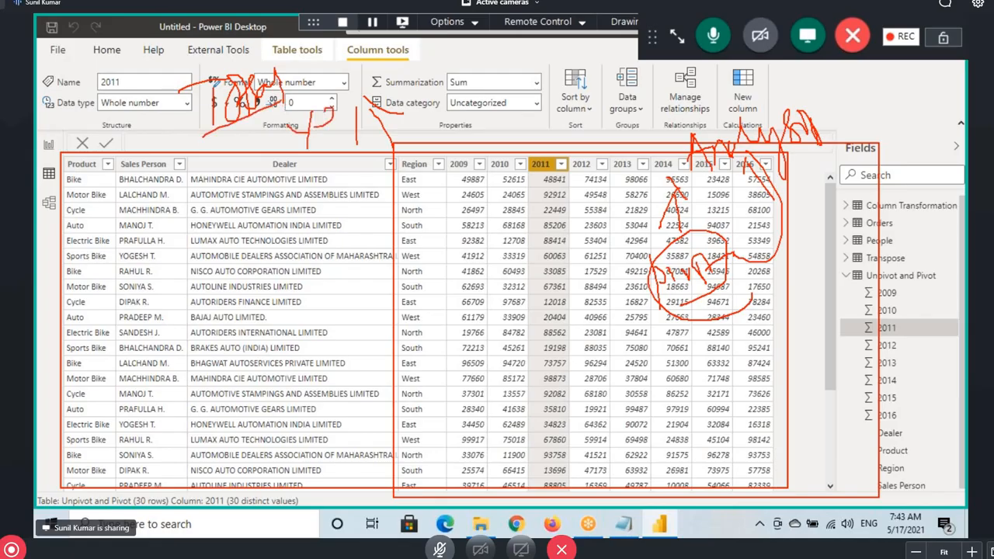
{"action": "mouse_move", "coordinate": [430, 78]}
{"action": "left_mouse_down"}
{"action": "mouse_move", "coordinate": [475, 72]}
{"action": "mouse_move", "coordinate": [500, 87]}
{"action": "left_mouse_up"}
{"action": "left_click_drag", "start_coordinate": [224, 133], "coordinate": [494, 109]}
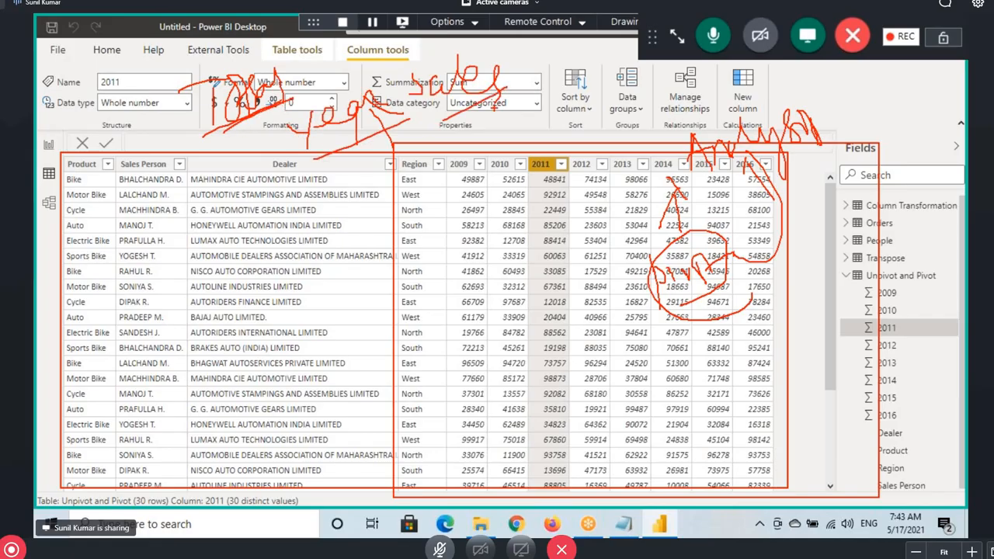
{"action": "left_click", "coordinate": [48, 145]}
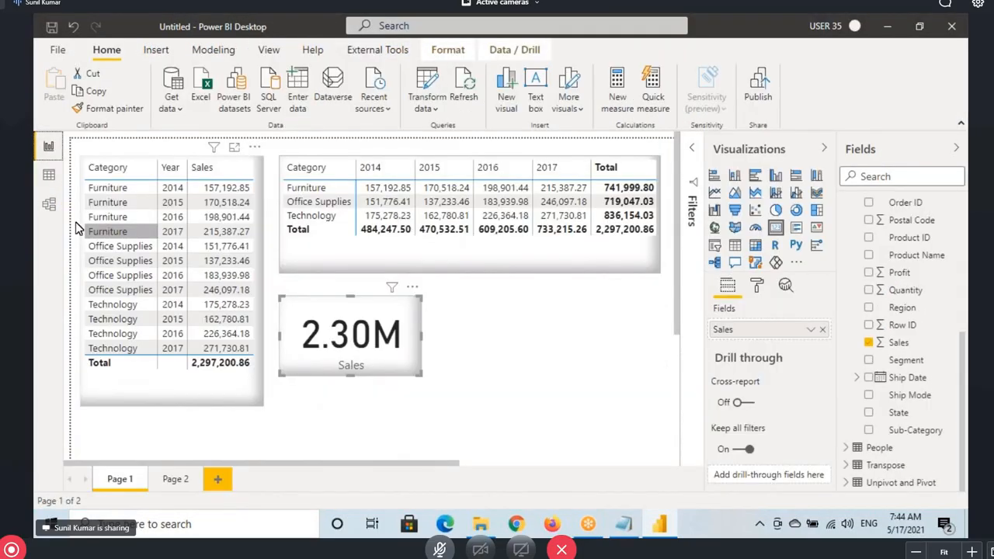
Open the Orders table's data and inspect its Sales and Order Date columns
{"action": "left_click", "coordinate": [48, 173]}
{"action": "left_click", "coordinate": [916, 226]}
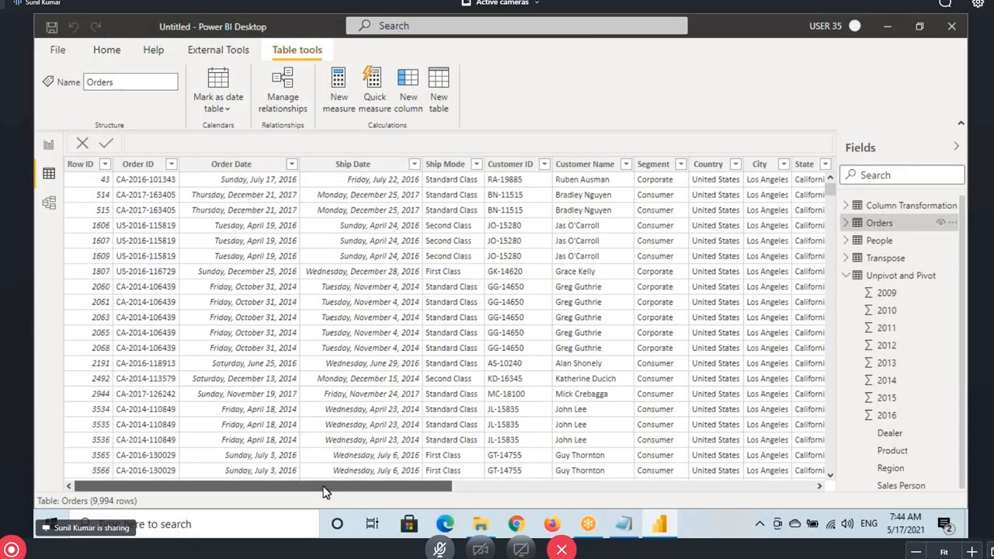
{"action": "left_click_drag", "start_coordinate": [328, 486], "coordinate": [690, 486]}
{"action": "left_click", "coordinate": [647, 164]}
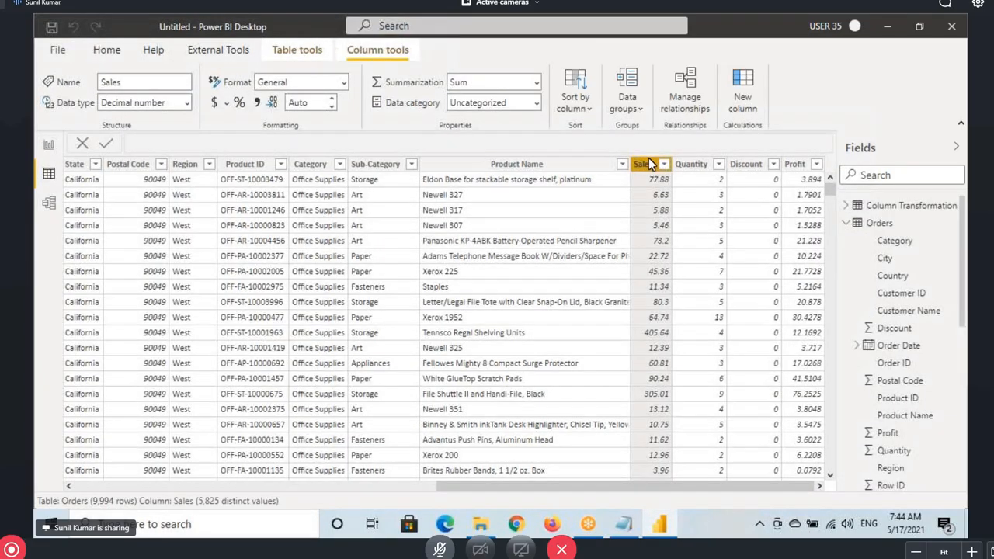
{"action": "left_click_drag", "start_coordinate": [517, 492], "coordinate": [148, 492]}
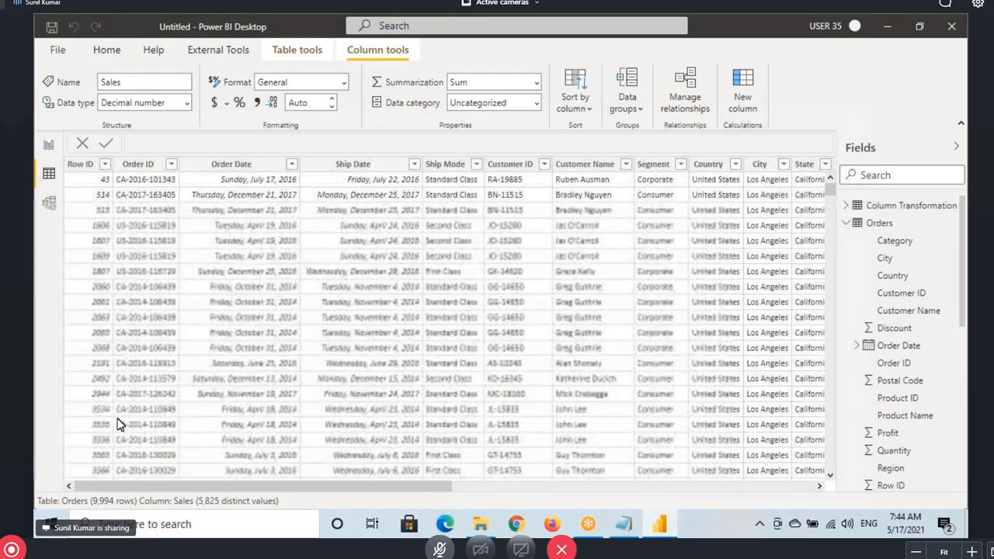
{"action": "left_click", "coordinate": [231, 164]}
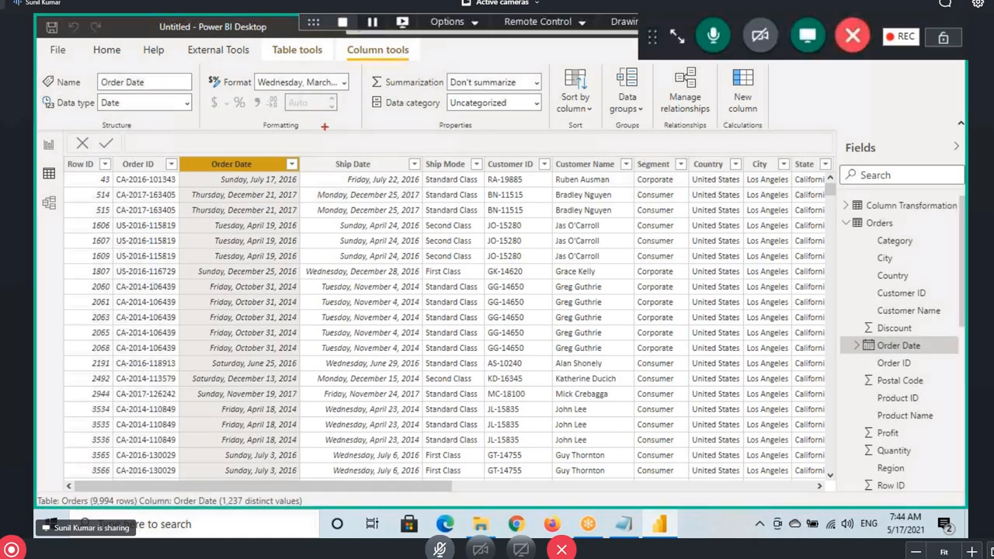
Annotate the Order Date column's date format, summarization and category settings
{"action": "left_click_drag", "start_coordinate": [335, 75], "coordinate": [454, 141]}
{"action": "left_click_drag", "start_coordinate": [342, 77], "coordinate": [217, 183]}
{"action": "left_click_drag", "start_coordinate": [301, 129], "coordinate": [339, 86]}
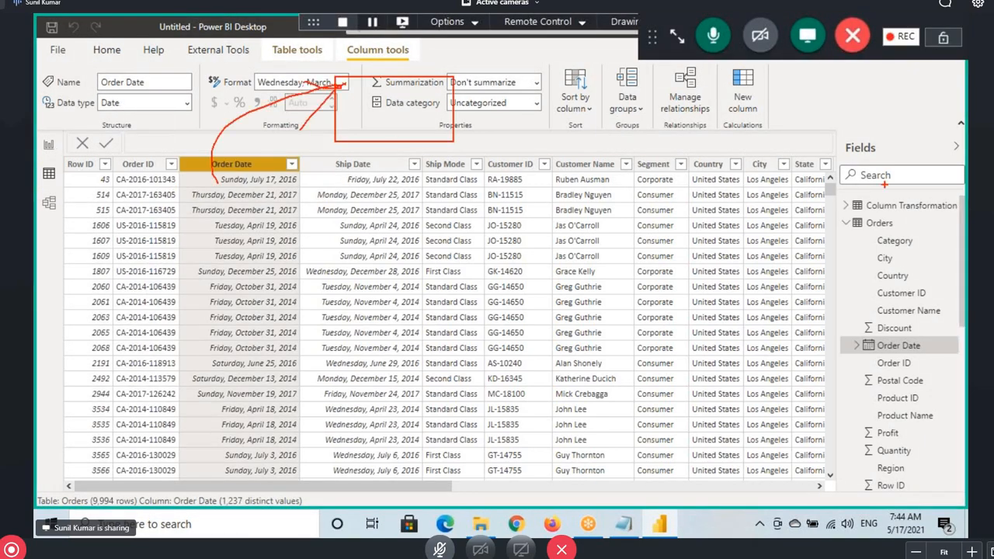
{"action": "left_click_drag", "start_coordinate": [881, 177], "coordinate": [457, 138]}
{"action": "left_click_drag", "start_coordinate": [369, 101], "coordinate": [442, 69]}
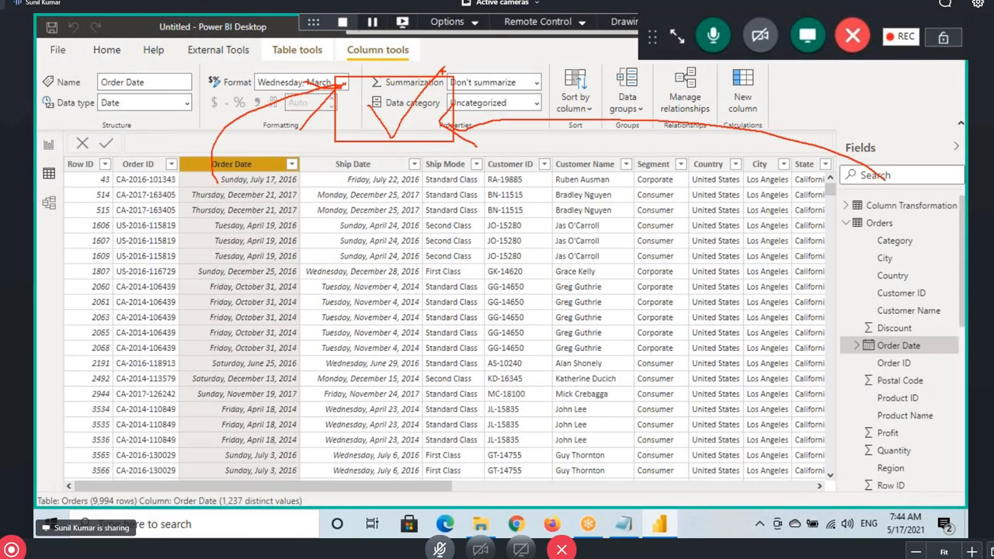
Open the Unpivot and Pivot table and select its 2009 and 2010 columns
{"action": "left_click", "coordinate": [848, 223]}
{"action": "left_click", "coordinate": [889, 276]}
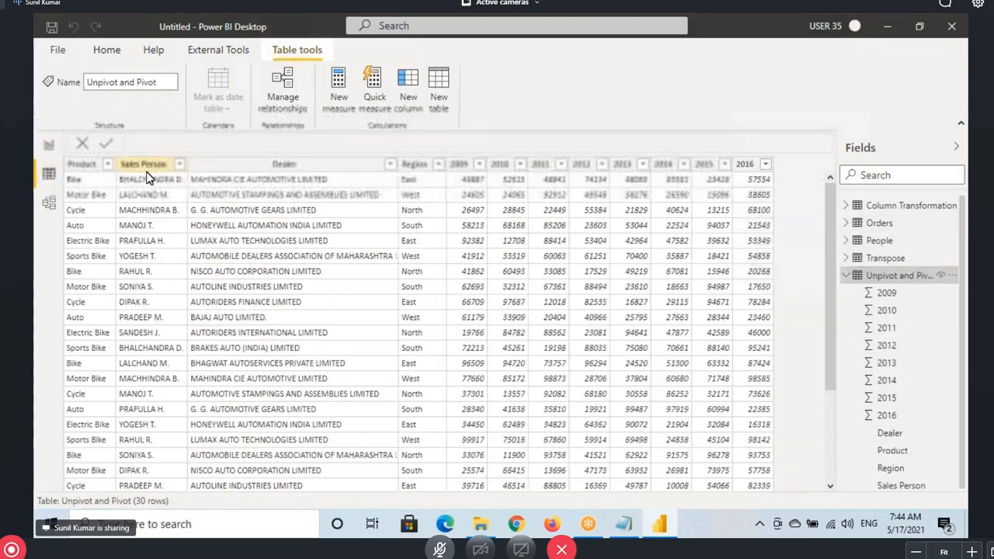
{"action": "left_click", "coordinate": [456, 166]}
{"action": "left_click", "coordinate": [498, 166]}
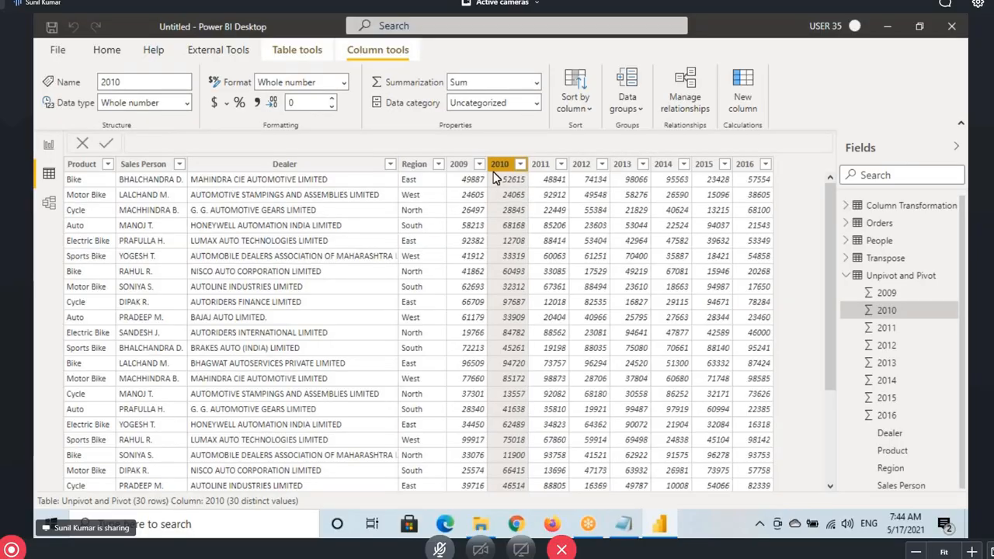
Open Power BI Architecture.docx from File Explorer's recent files
{"action": "left_click", "coordinate": [480, 524]}
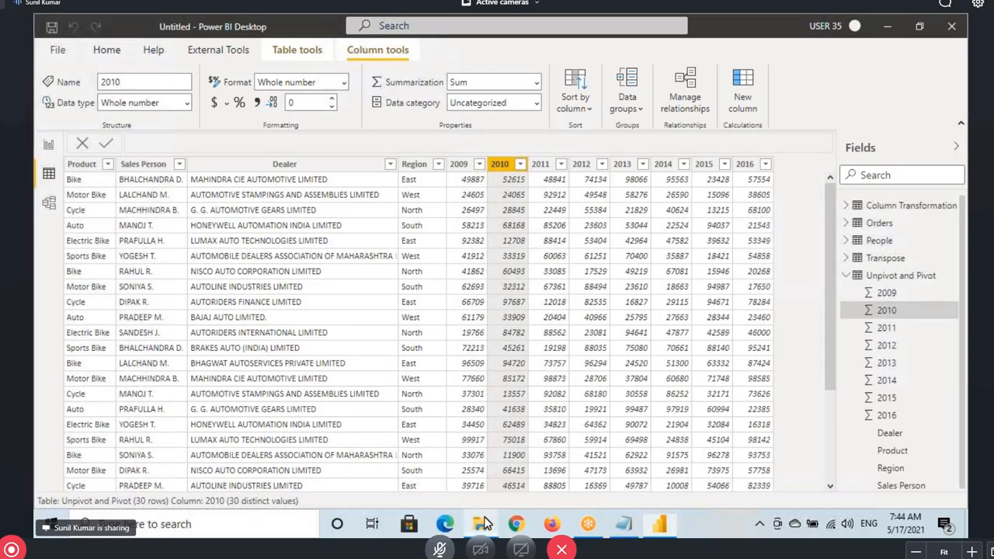
{"action": "left_click", "coordinate": [85, 166]}
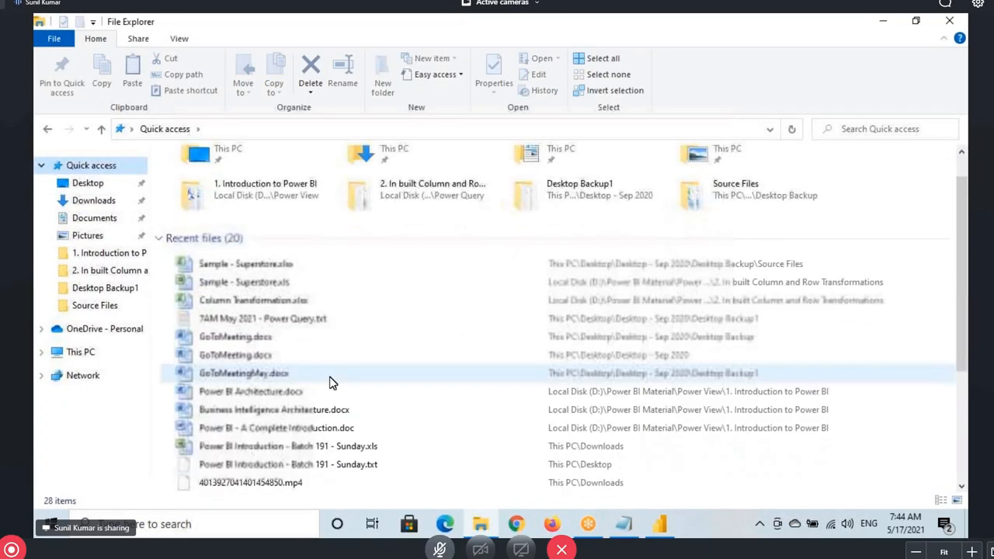
{"action": "scroll", "coordinate": [237, 279], "scroll_direction": "down", "scroll_amount": 3}
{"action": "double_click", "coordinate": [245, 263]}
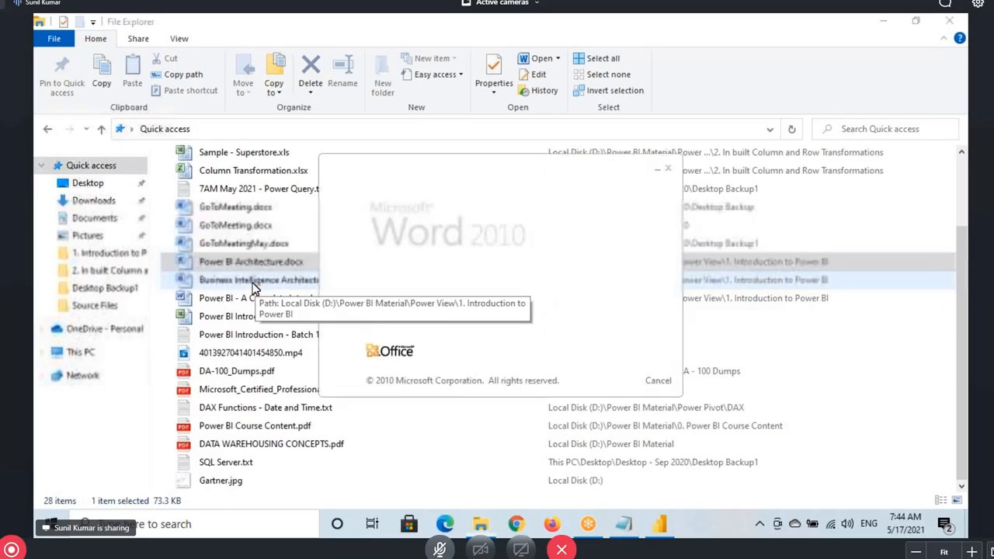
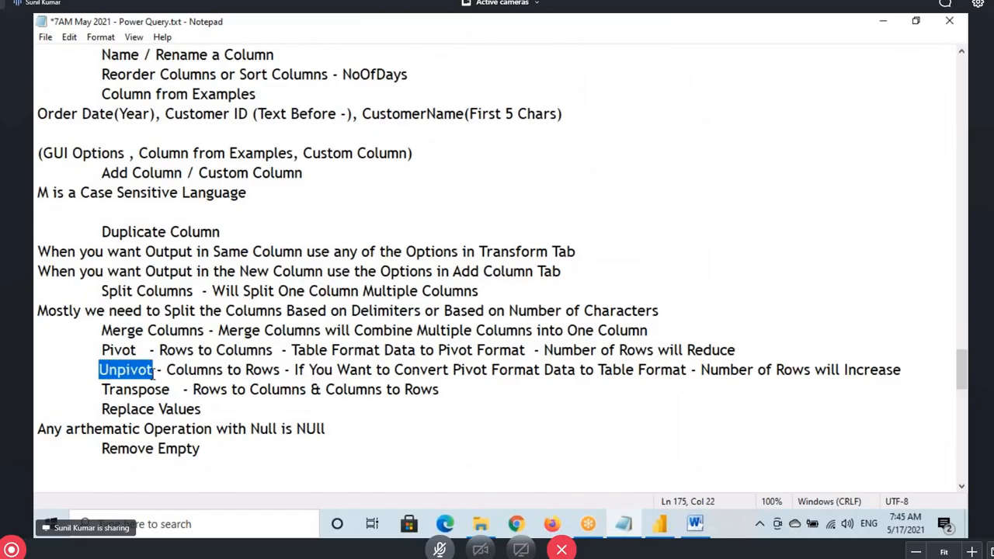
Switch to Power BI Desktop and open the Unpivot and Pivot query in Power Query Editor
{"action": "left_click_drag", "start_coordinate": [109, 373], "coordinate": [158, 375]}
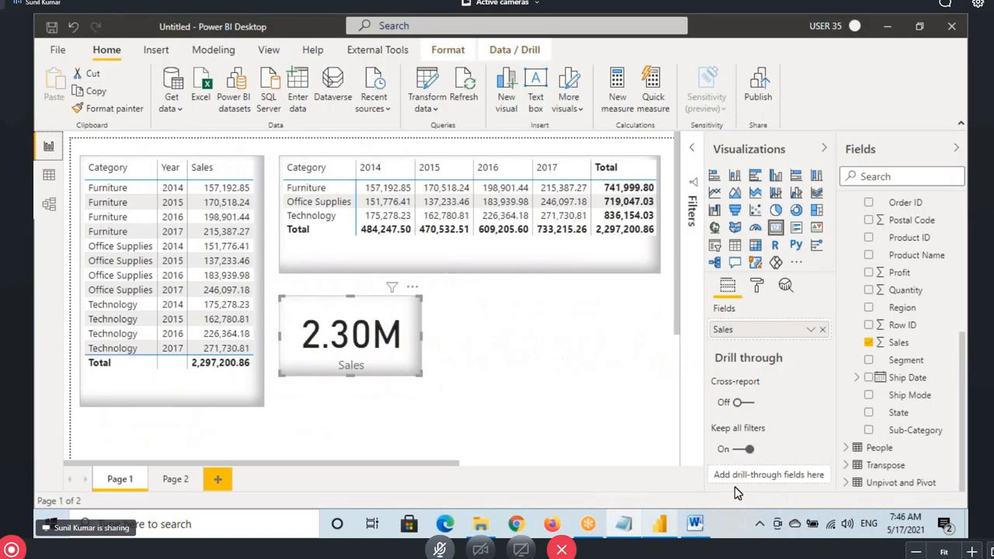
{"action": "left_click", "coordinate": [659, 524]}
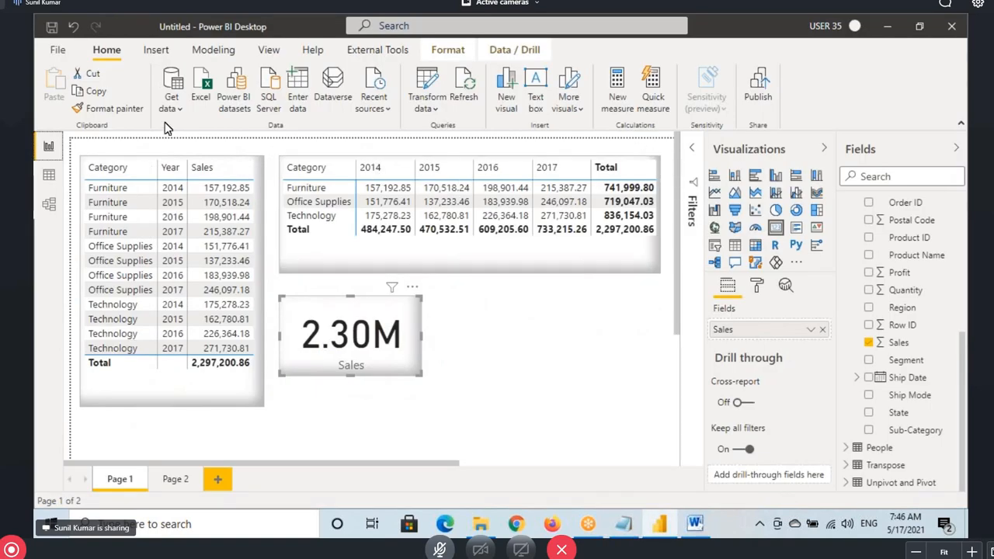
{"action": "left_click", "coordinate": [433, 84]}
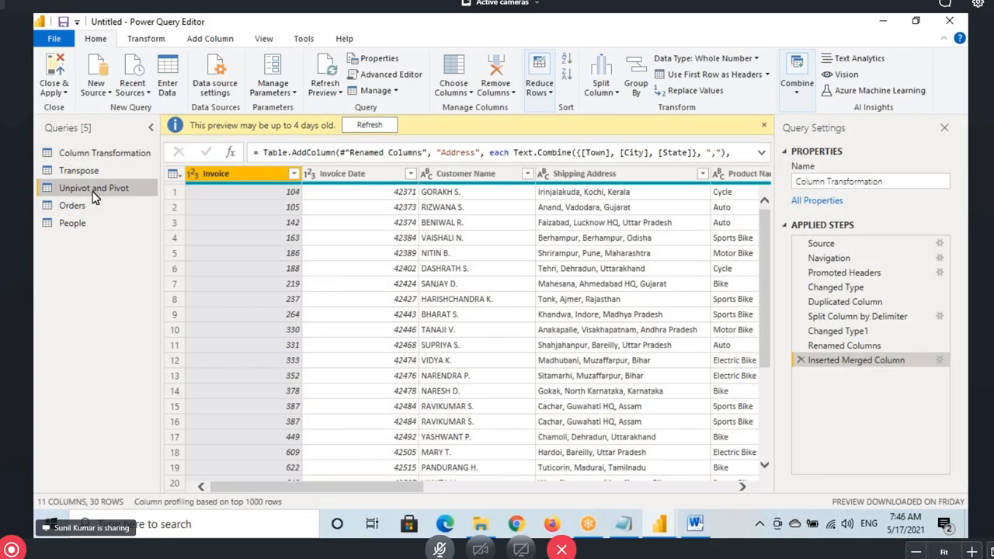
{"action": "left_click", "coordinate": [93, 188]}
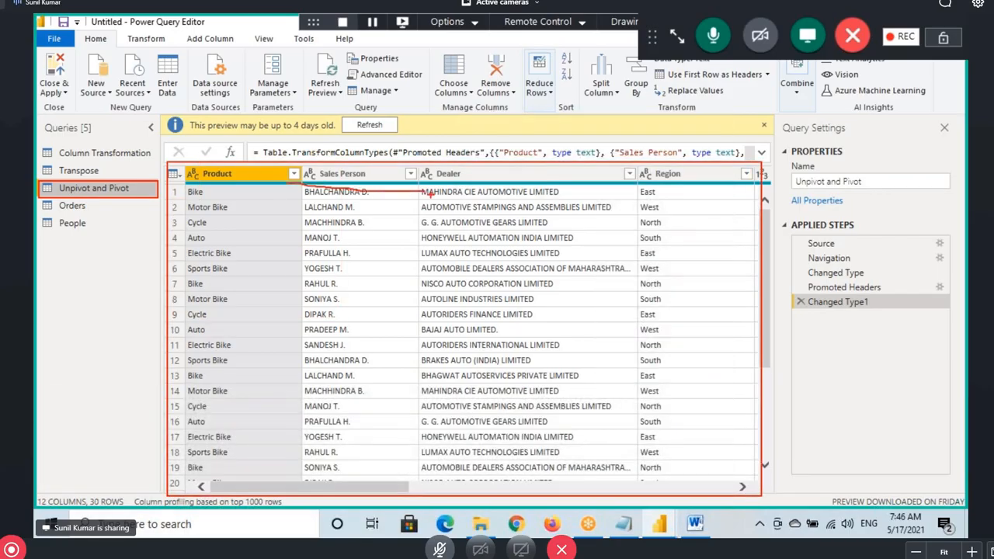
Scroll across the year columns, selecting from 2009 to 2016 while marking them on screen
{"action": "scroll", "coordinate": [368, 200], "scroll_direction": "right", "scroll_amount": 10}
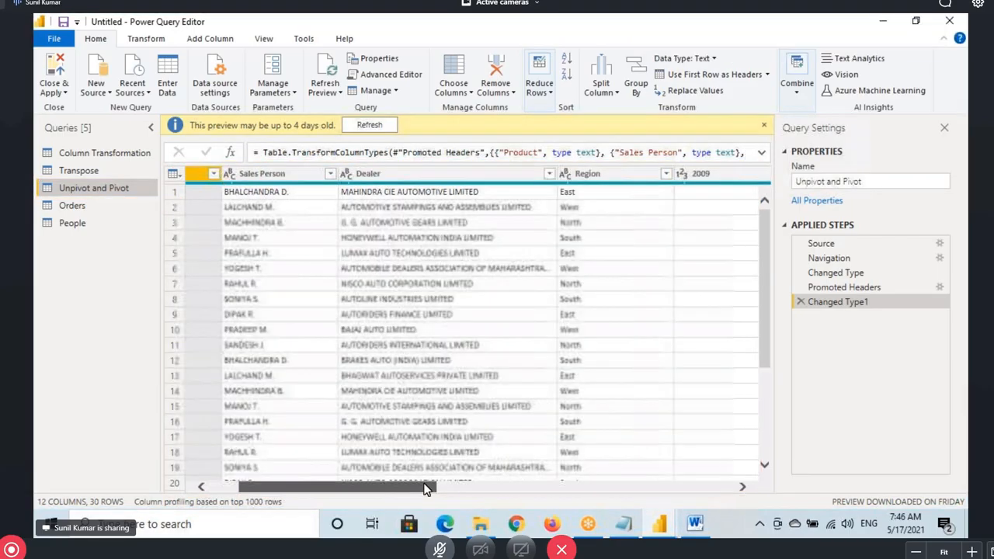
{"action": "left_click", "coordinate": [427, 174]}
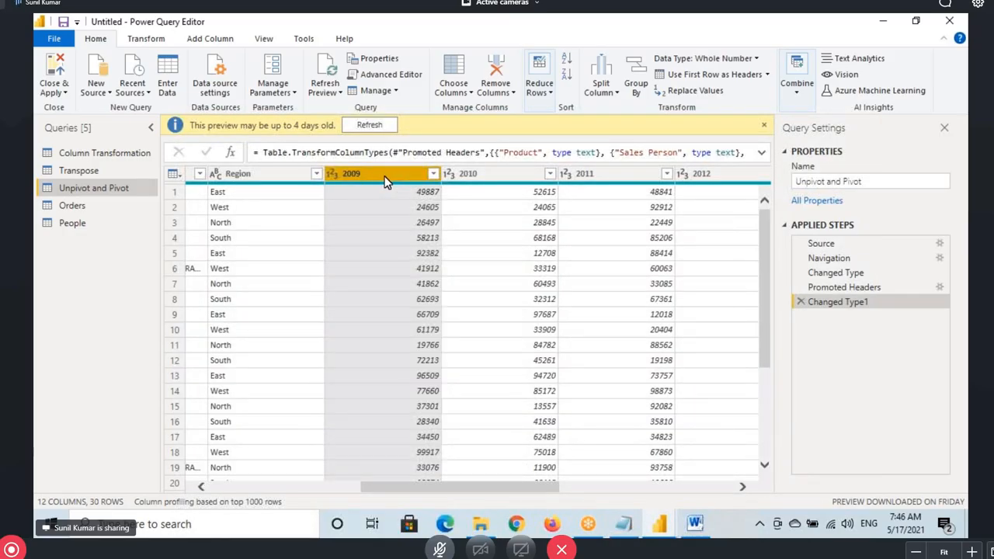
{"action": "left_click_drag", "start_coordinate": [382, 177], "coordinate": [314, 194]}
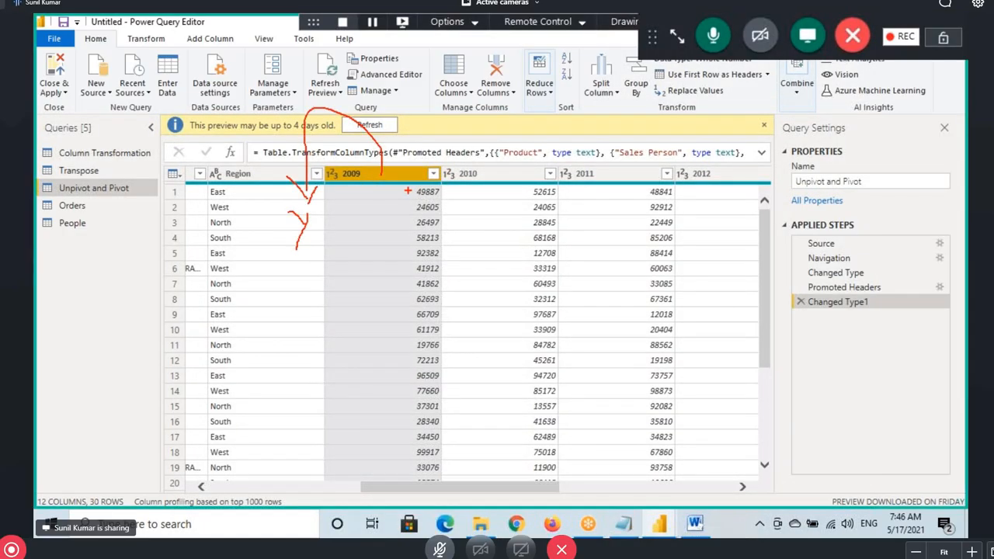
{"action": "mouse_move", "coordinate": [407, 190]}
{"action": "left_mouse_down"}
{"action": "mouse_move", "coordinate": [536, 284]}
{"action": "mouse_move", "coordinate": [408, 191]}
{"action": "left_mouse_up"}
{"action": "mouse_move", "coordinate": [388, 179]}
{"action": "left_mouse_down"}
{"action": "mouse_move", "coordinate": [454, 125]}
{"action": "mouse_move", "coordinate": [533, 231]}
{"action": "left_mouse_up"}
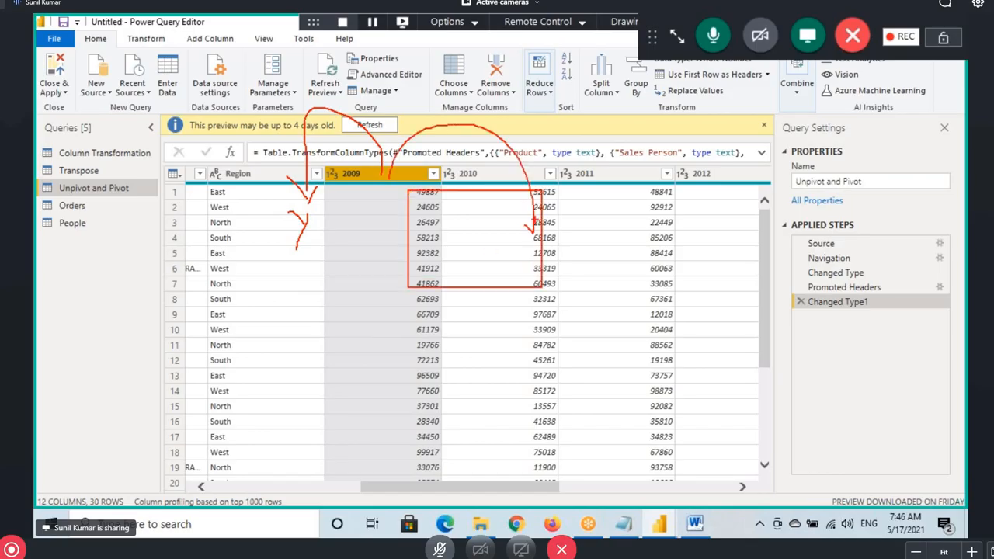
{"action": "left_click_drag", "start_coordinate": [458, 221], "coordinate": [290, 249]}
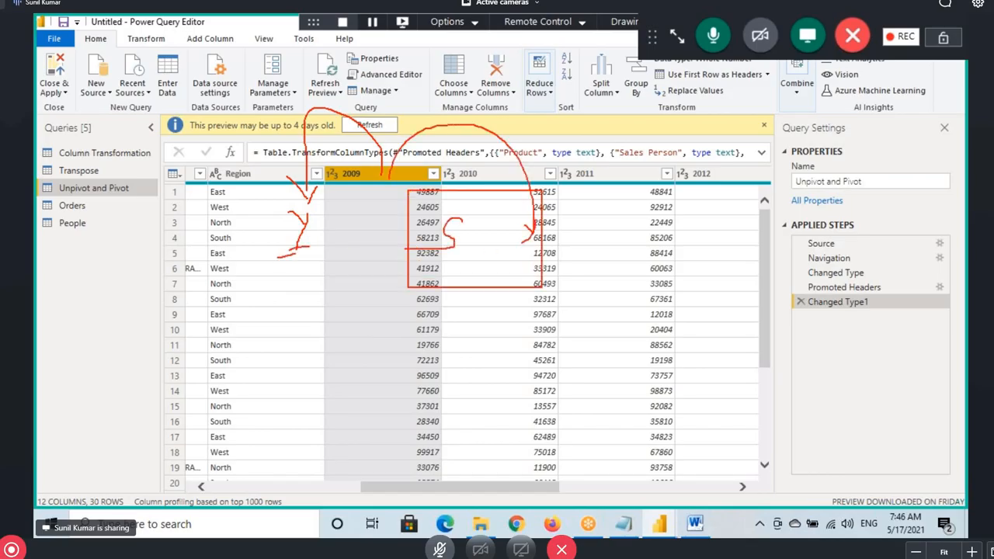
{"action": "left_click_drag", "start_coordinate": [426, 259], "coordinate": [472, 252]}
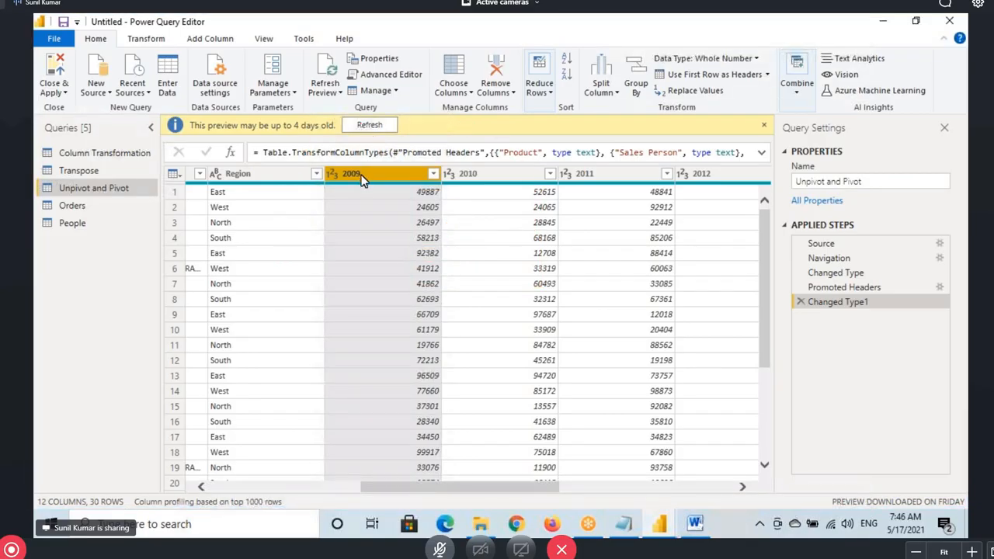
{"action": "left_click_drag", "start_coordinate": [468, 492], "coordinate": [643, 492]}
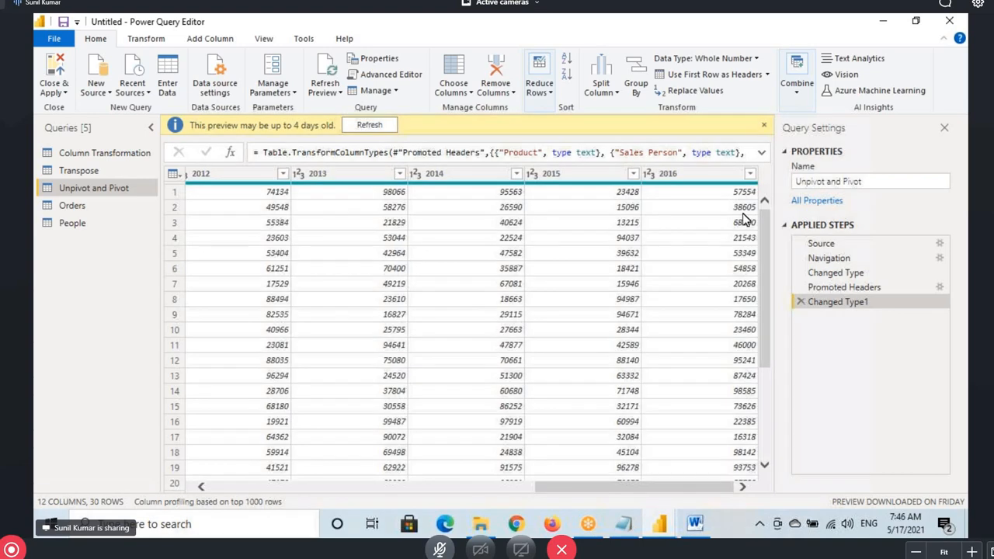
{"action": "left_click", "coordinate": [696, 181]}
{"action": "key", "text": "ctrl+a"}
Reselect just the year columns 2009 through 2016 and bring up the Transform commands
{"action": "left_click_drag", "start_coordinate": [591, 491], "coordinate": [410, 490]}
{"action": "left_click", "coordinate": [332, 174]}
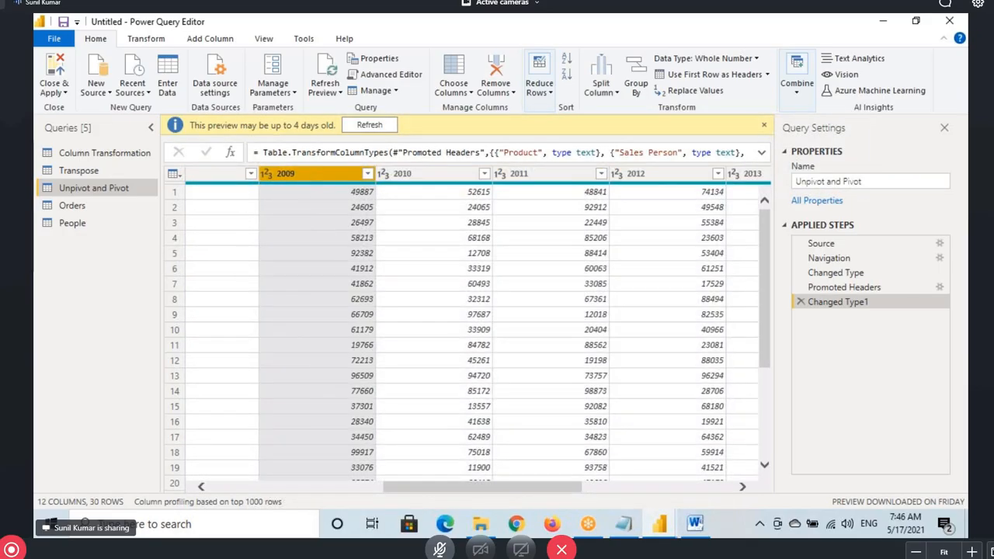
{"action": "mouse_move", "coordinate": [261, 163]}
{"action": "left_mouse_down"}
{"action": "mouse_move", "coordinate": [339, 196]}
{"action": "mouse_move", "coordinate": [346, 190]}
{"action": "left_mouse_up"}
{"action": "mouse_move", "coordinate": [398, 165]}
{"action": "left_mouse_down"}
{"action": "mouse_move", "coordinate": [482, 188]}
{"action": "mouse_move", "coordinate": [555, 180]}
{"action": "left_mouse_up"}
{"action": "mouse_move", "coordinate": [419, 158]}
{"action": "left_mouse_down"}
{"action": "mouse_move", "coordinate": [281, 101]}
{"action": "mouse_move", "coordinate": [256, 275]}
{"action": "left_mouse_up"}
{"action": "mouse_move", "coordinate": [237, 237]}
{"action": "left_mouse_down"}
{"action": "mouse_move", "coordinate": [255, 274]}
{"action": "mouse_move", "coordinate": [277, 225]}
{"action": "left_mouse_up"}
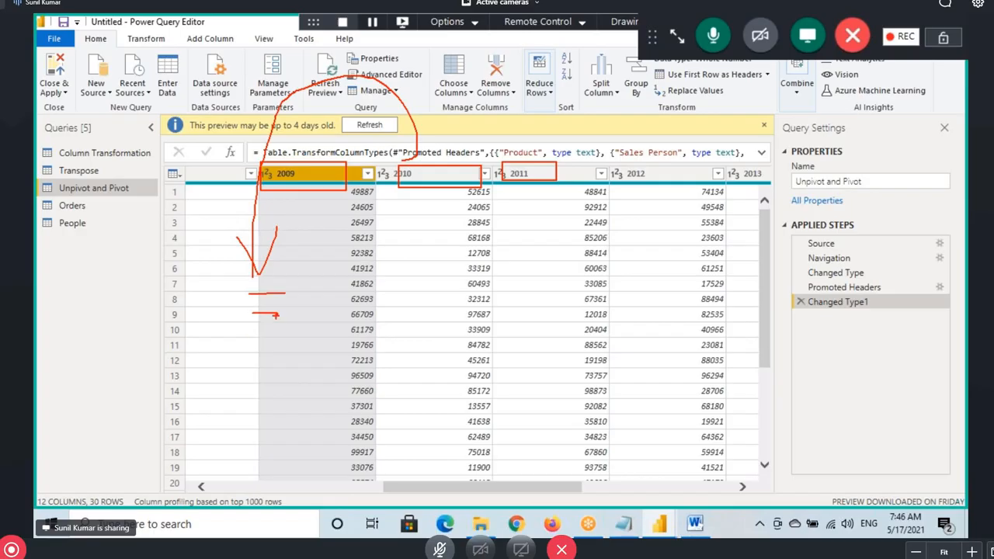
{"action": "left_click_drag", "start_coordinate": [244, 359], "coordinate": [293, 356]}
{"action": "key", "text": "Escape"}
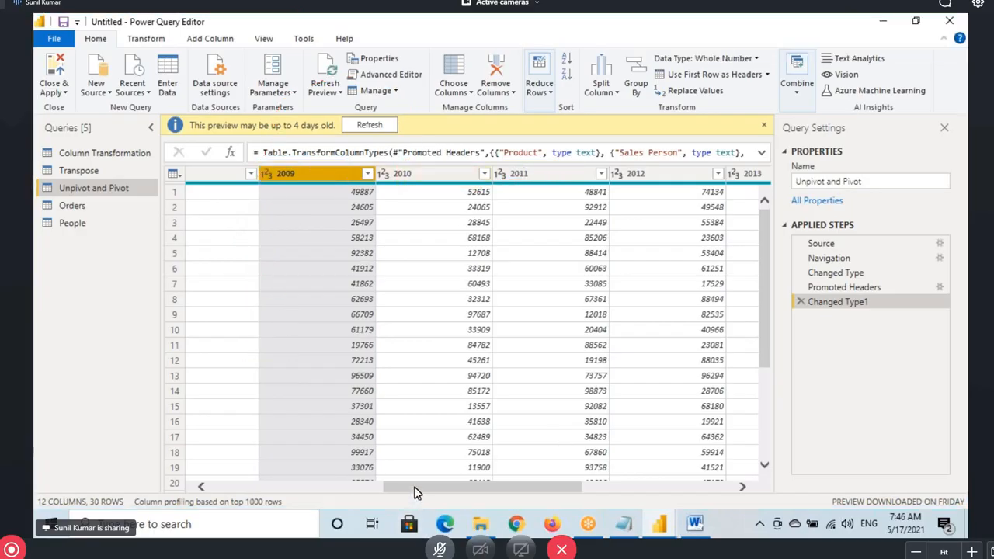
{"action": "left_click_drag", "start_coordinate": [415, 493], "coordinate": [567, 493]}
{"action": "left_click", "coordinate": [692, 174], "text": "shift"}
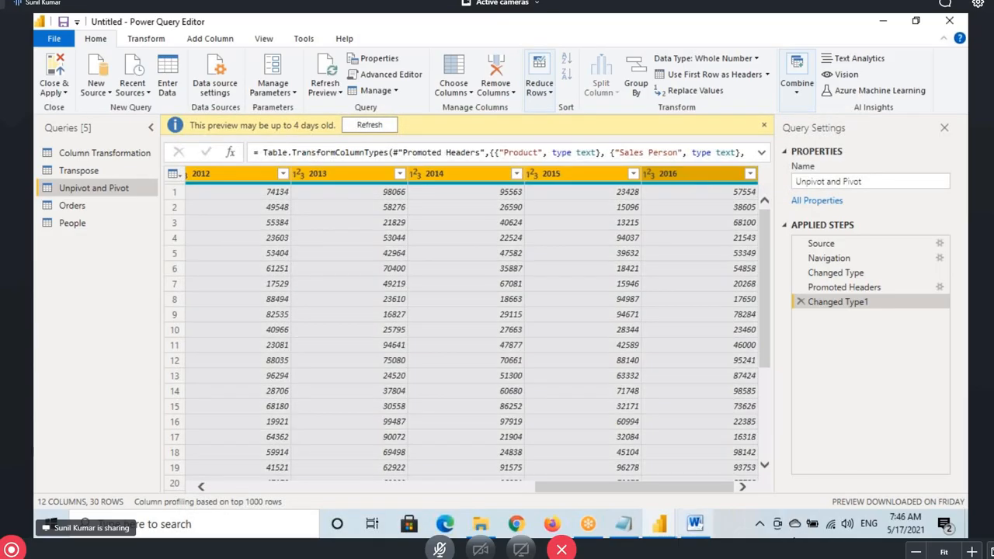
{"action": "left_click", "coordinate": [152, 43]}
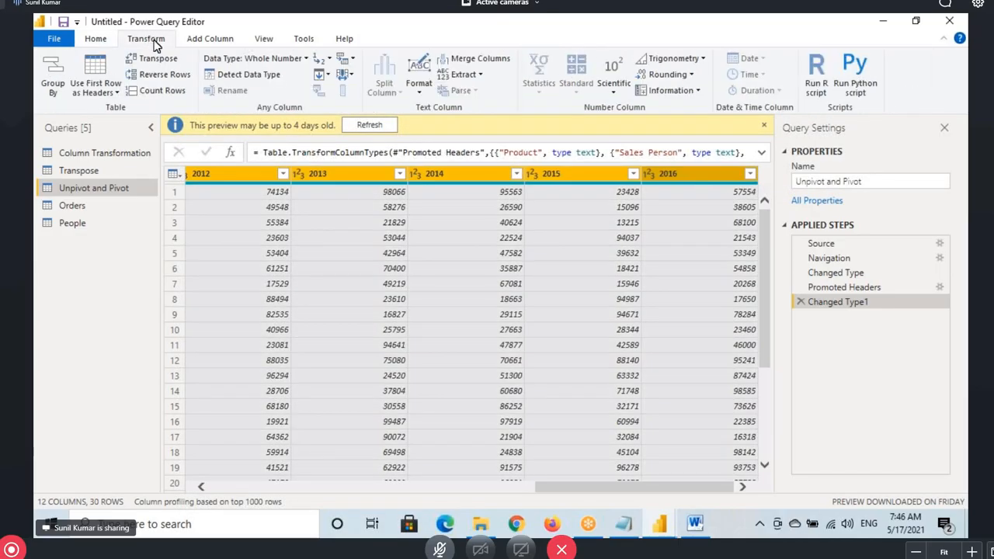
Unpivot the selected year columns from the right-click menu, producing Attribute and Value rows
{"action": "left_click", "coordinate": [349, 60]}
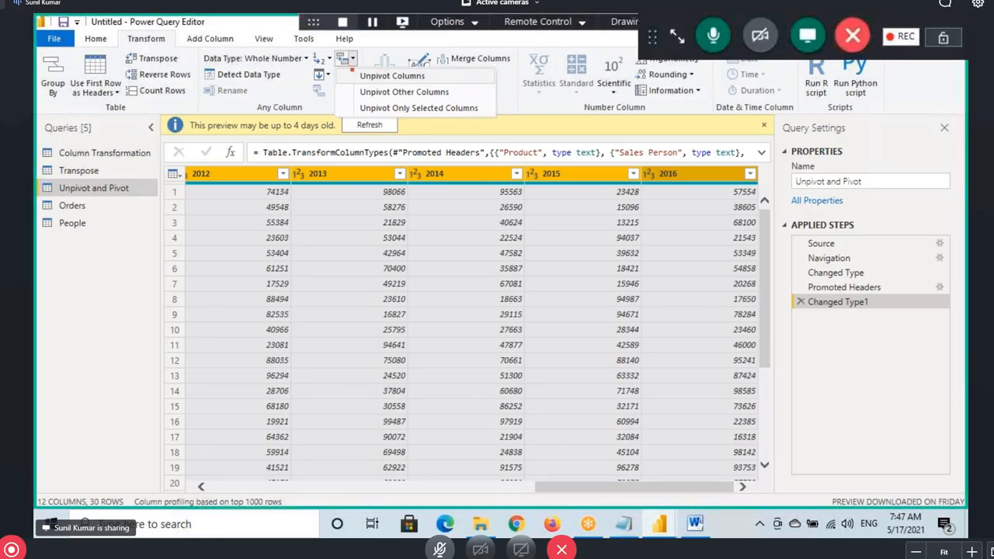
{"action": "left_click_drag", "start_coordinate": [352, 69], "coordinate": [439, 84]}
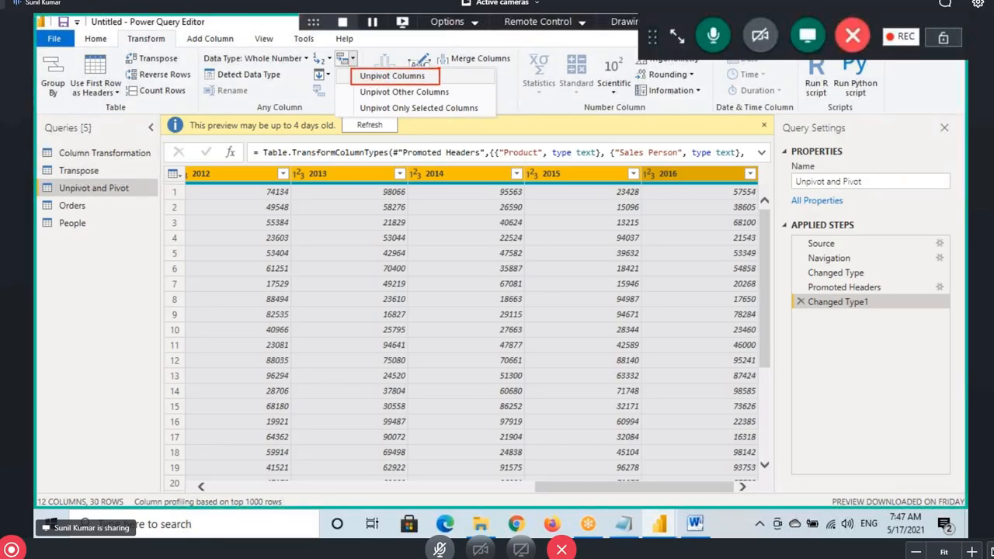
{"action": "key", "text": "Escape"}
{"action": "right_click", "coordinate": [463, 178]}
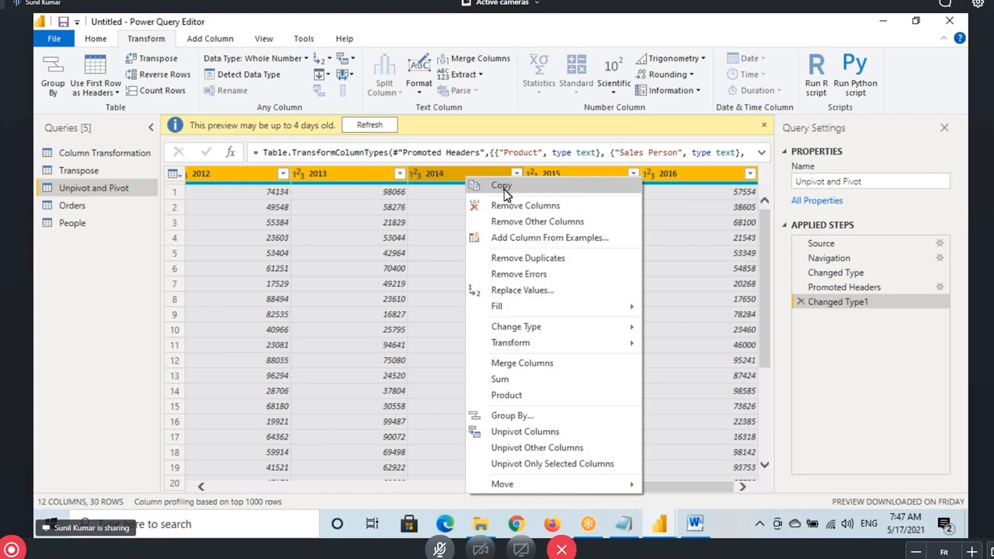
{"action": "left_click", "coordinate": [537, 433]}
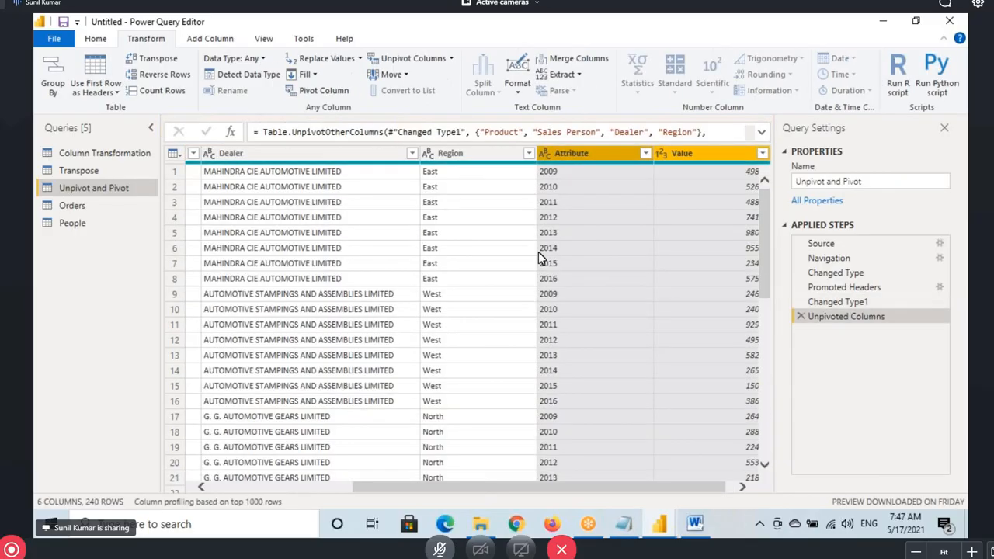
Review the new Attribute column, then delete the Unpivoted Columns step
{"action": "left_click", "coordinate": [584, 153]}
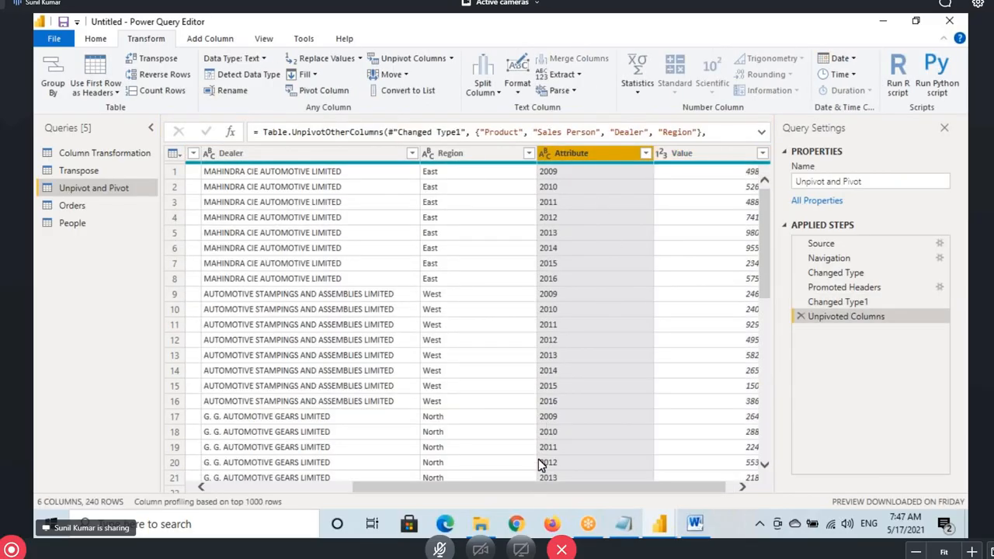
{"action": "left_click_drag", "start_coordinate": [536, 486], "coordinate": [543, 487]}
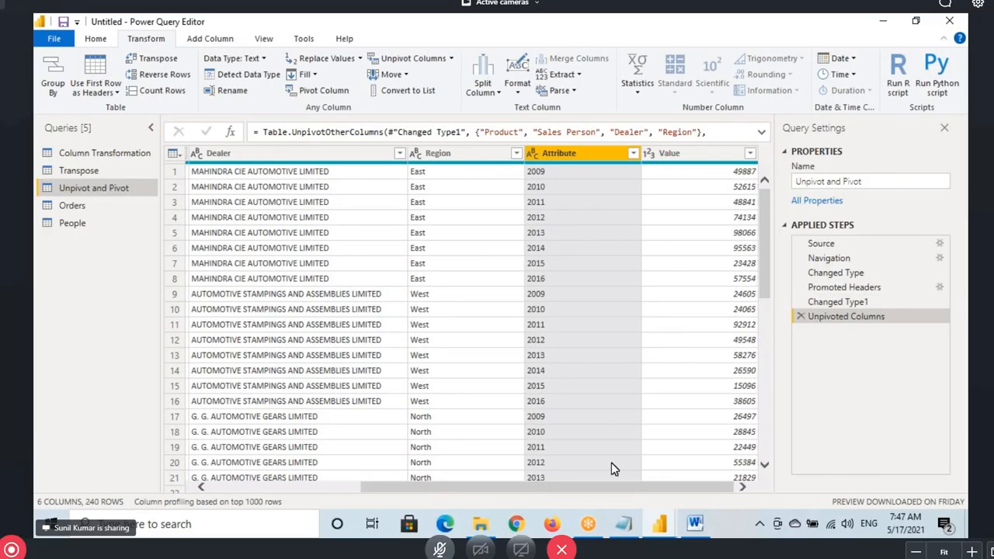
{"action": "left_click", "coordinate": [564, 155]}
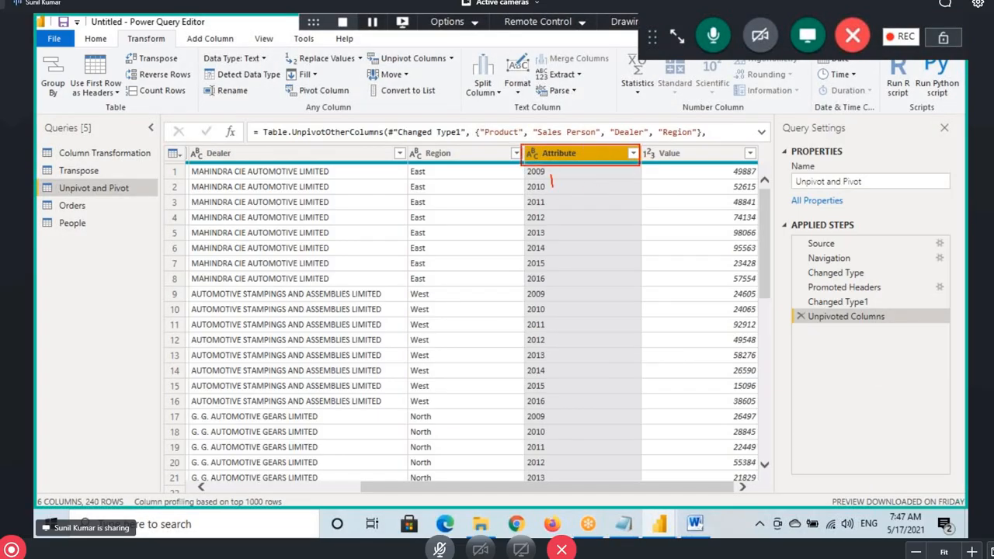
{"action": "left_click_drag", "start_coordinate": [553, 186], "coordinate": [575, 347]}
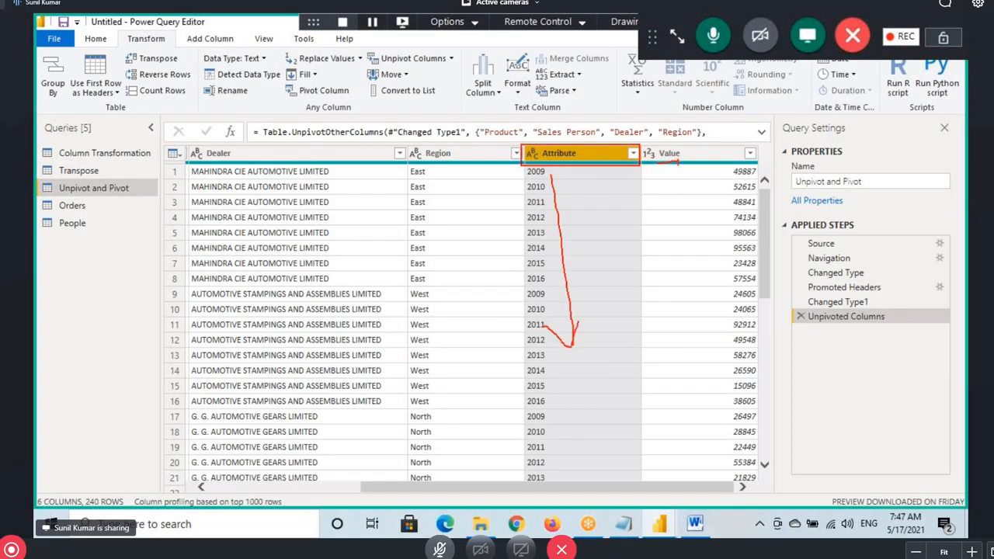
{"action": "mouse_move", "coordinate": [677, 163]}
{"action": "left_mouse_down"}
{"action": "mouse_move", "coordinate": [682, 221]}
{"action": "mouse_move", "coordinate": [689, 203]}
{"action": "left_mouse_up"}
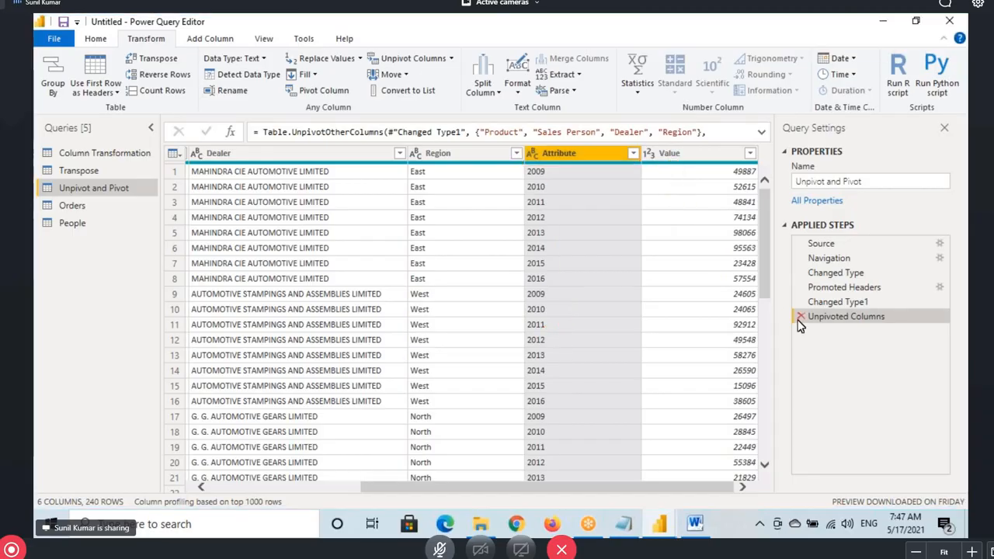
{"action": "left_click", "coordinate": [800, 315]}
Delete the Changed Type1 step and re-detect data types for all columns
{"action": "left_click", "coordinate": [798, 301]}
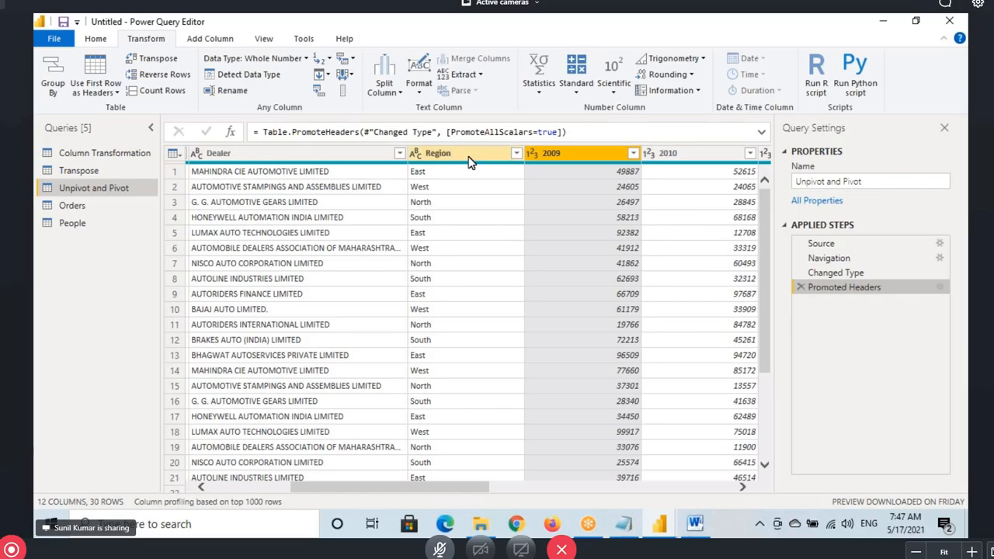
{"action": "left_click", "coordinate": [423, 155]}
{"action": "key", "text": "ctrl+a"}
{"action": "left_click", "coordinate": [211, 39]}
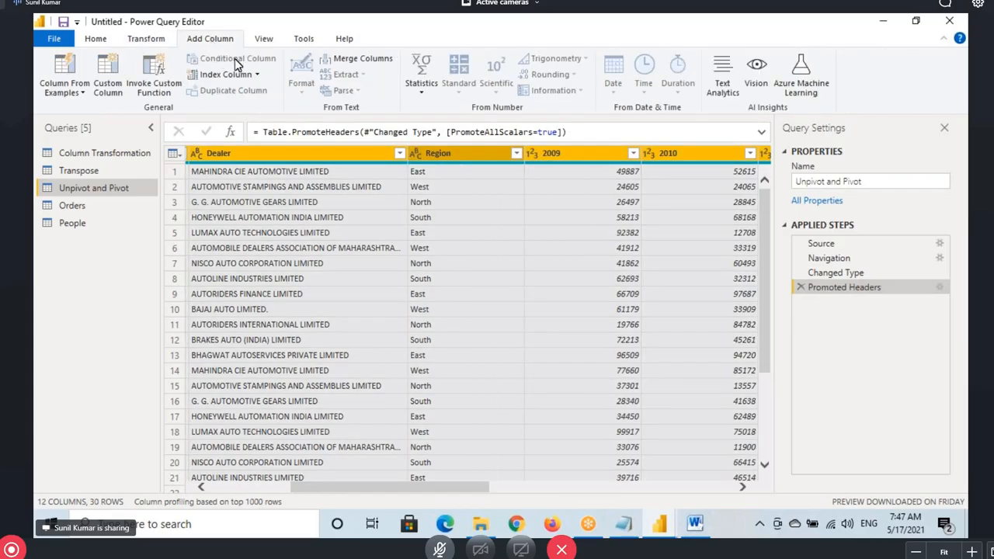
{"action": "left_click", "coordinate": [146, 39]}
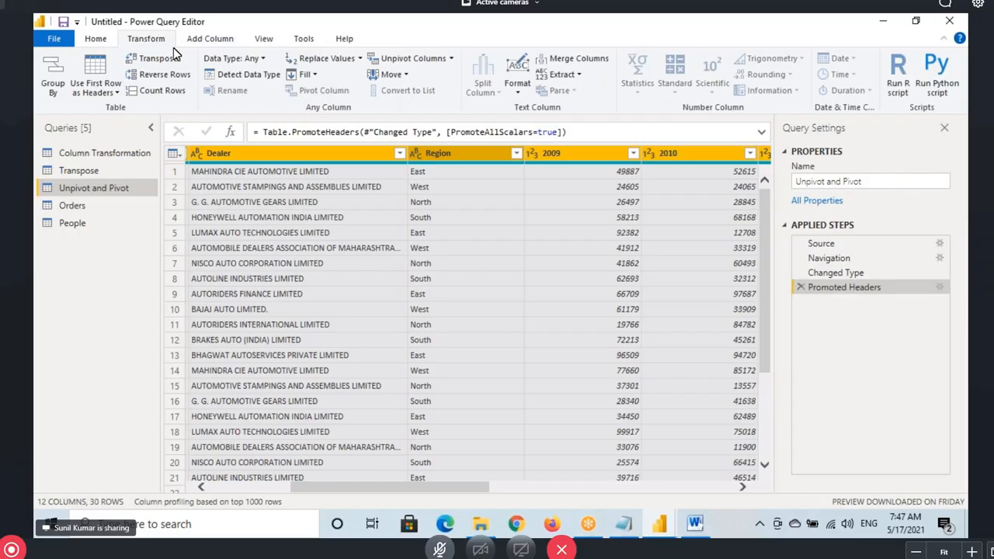
{"action": "left_click", "coordinate": [248, 73]}
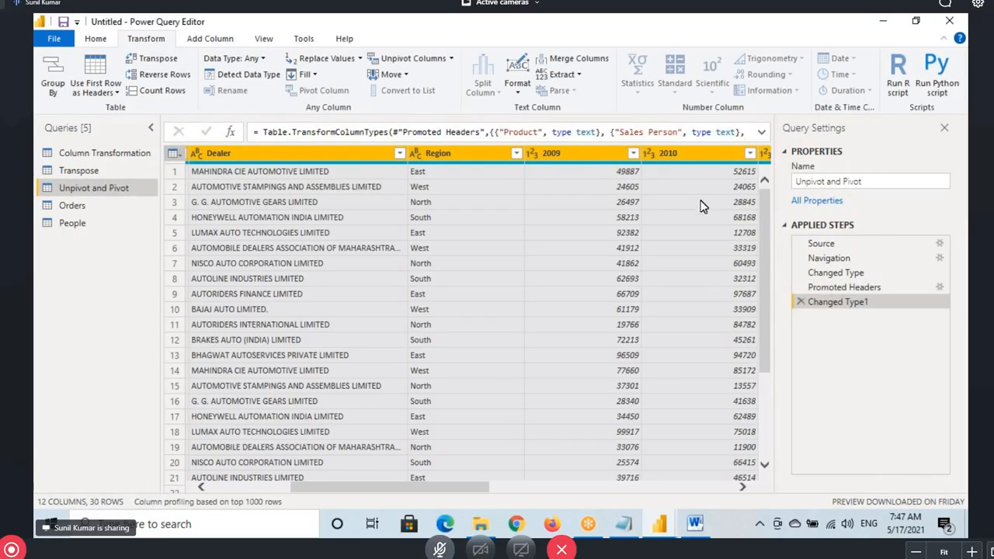
Annotate the 30-row count and the 2011, 2012–2014 and 2016 year columns
{"action": "left_click", "coordinate": [555, 152]}
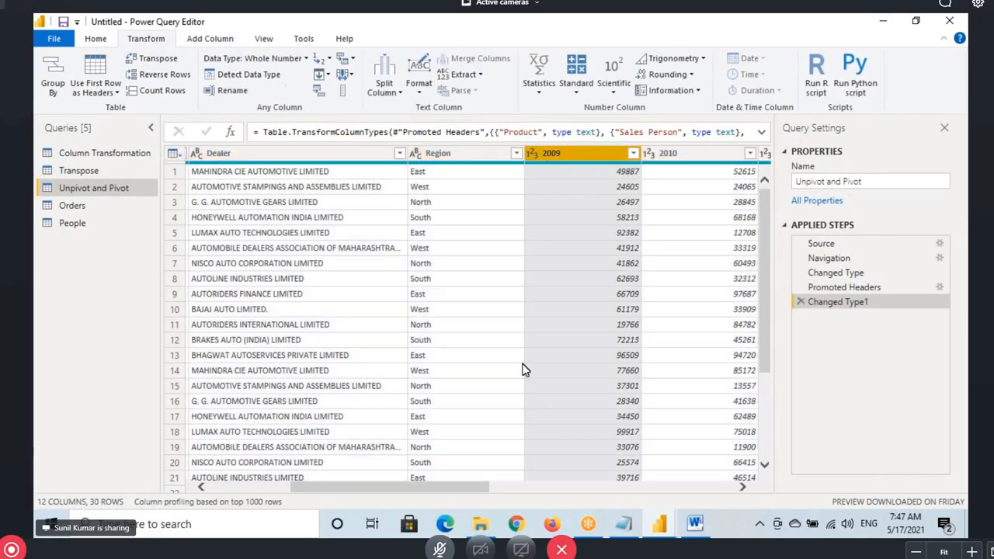
{"action": "left_click_drag", "start_coordinate": [370, 487], "coordinate": [513, 456]}
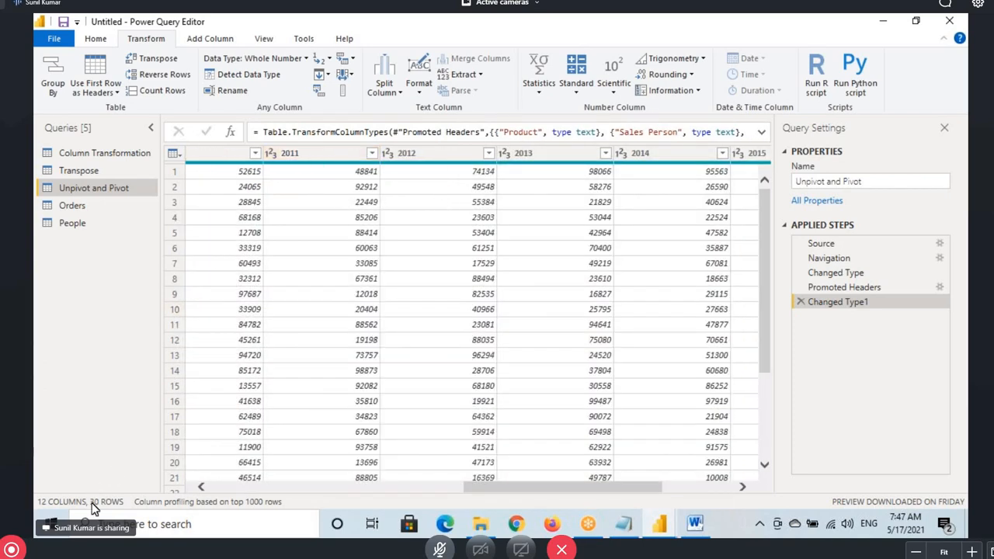
{"action": "left_click_drag", "start_coordinate": [80, 494], "coordinate": [137, 516]}
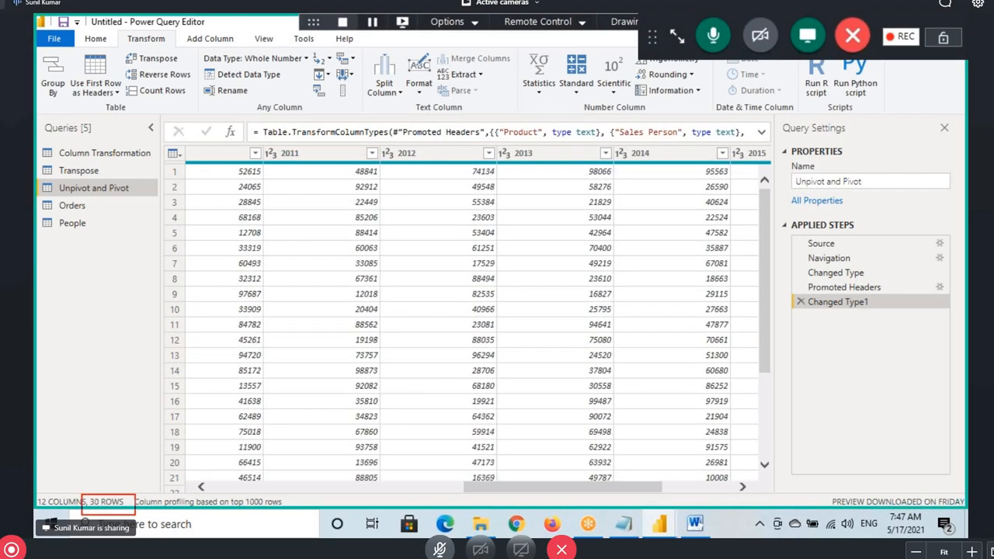
{"action": "left_click_drag", "start_coordinate": [272, 134], "coordinate": [321, 171]}
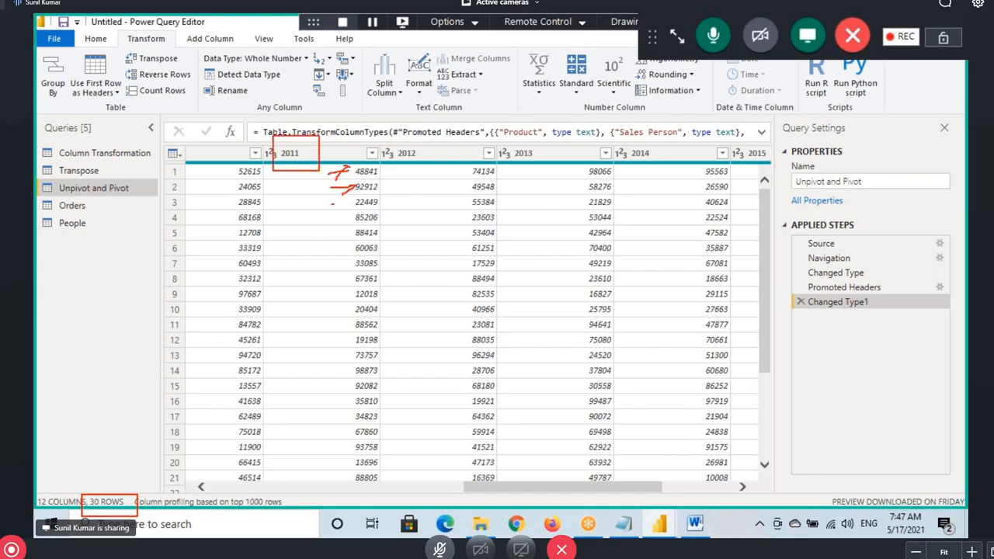
{"action": "left_click_drag", "start_coordinate": [351, 202], "coordinate": [327, 225]}
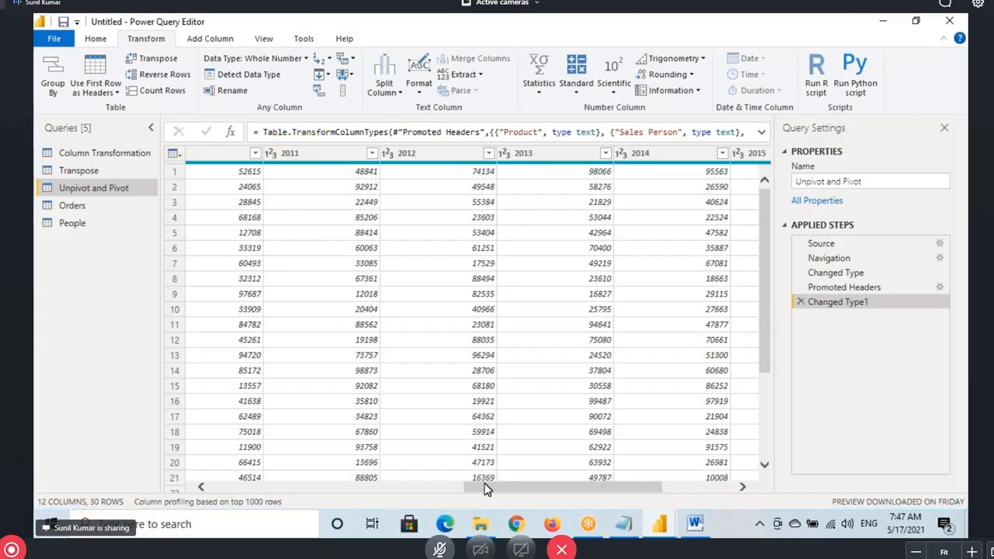
{"action": "left_click_drag", "start_coordinate": [489, 487], "coordinate": [415, 487]}
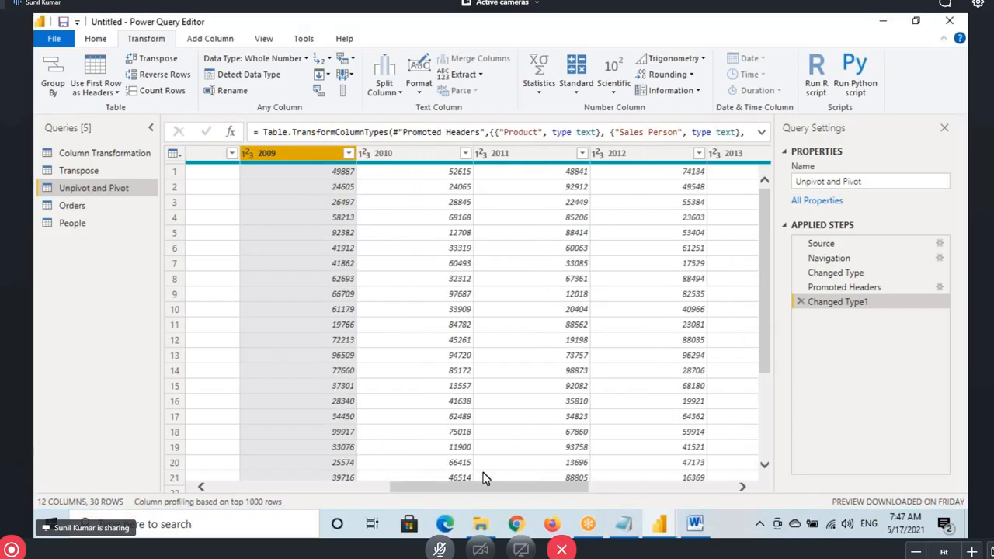
{"action": "left_click_drag", "start_coordinate": [490, 491], "coordinate": [645, 488]}
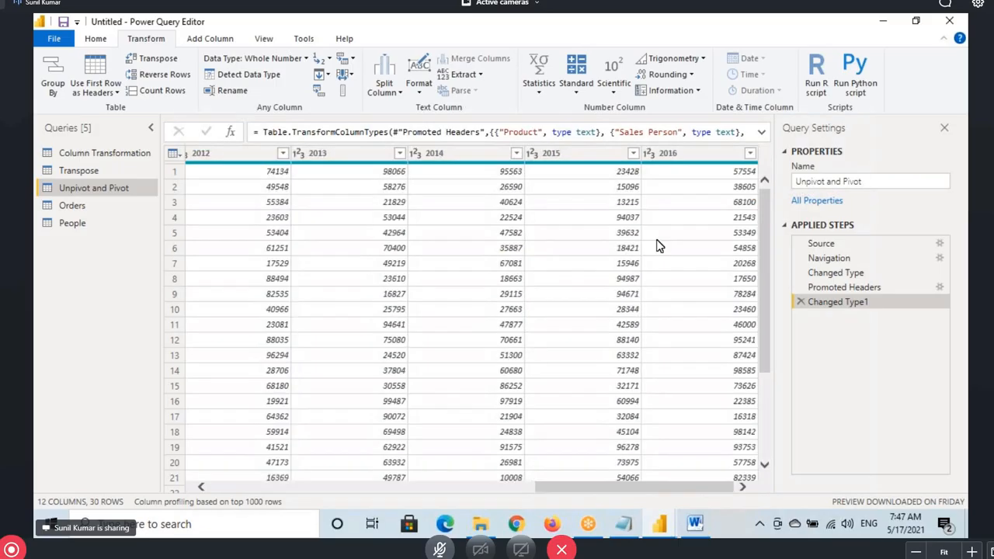
{"action": "left_click", "coordinate": [676, 165]}
{"action": "left_click_drag", "start_coordinate": [641, 148], "coordinate": [719, 173]}
{"action": "left_click_drag", "start_coordinate": [232, 116], "coordinate": [307, 163]}
{"action": "mouse_move", "coordinate": [233, 208]}
{"action": "left_mouse_down"}
{"action": "mouse_move", "coordinate": [275, 230]}
{"action": "mouse_move", "coordinate": [309, 219]}
{"action": "left_mouse_up"}
{"action": "mouse_move", "coordinate": [326, 97]}
{"action": "left_mouse_down"}
{"action": "mouse_move", "coordinate": [363, 112]}
{"action": "mouse_move", "coordinate": [357, 204]}
{"action": "left_mouse_up"}
{"action": "left_click_drag", "start_coordinate": [420, 109], "coordinate": [415, 159]}
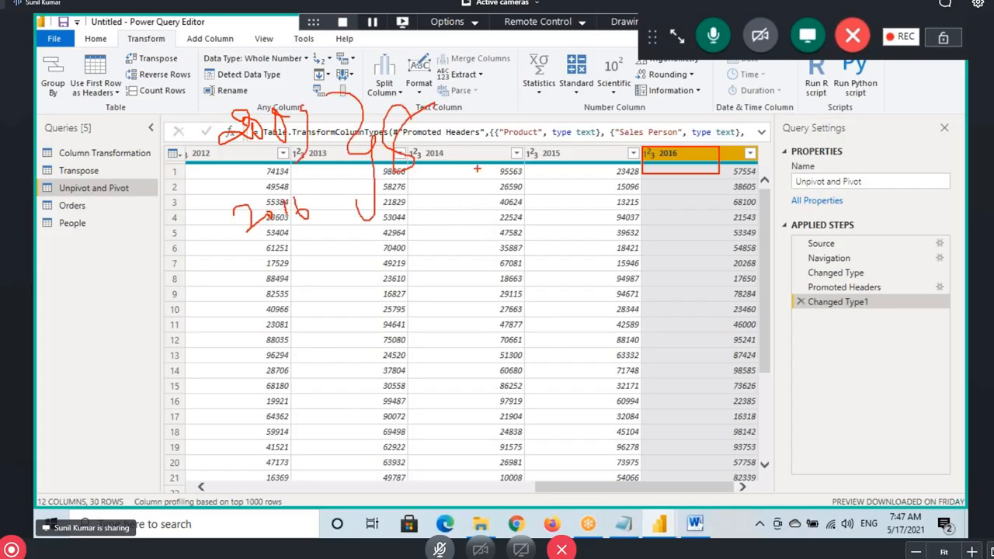
{"action": "left_click_drag", "start_coordinate": [477, 169], "coordinate": [537, 489]}
{"action": "left_click_drag", "start_coordinate": [460, 471], "coordinate": [447, 501]}
{"action": "left_click_drag", "start_coordinate": [470, 471], "coordinate": [470, 480]}
{"action": "left_click_drag", "start_coordinate": [466, 475], "coordinate": [474, 475]}
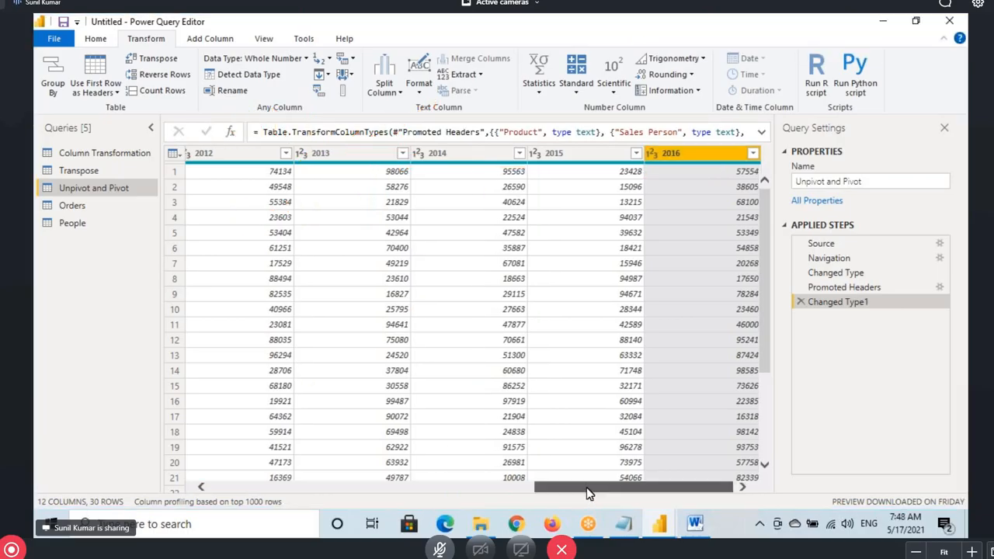
Mark the 30 rows and the Unpivot and Pivot query, then return to the report
{"action": "left_click_drag", "start_coordinate": [590, 490], "coordinate": [261, 486]}
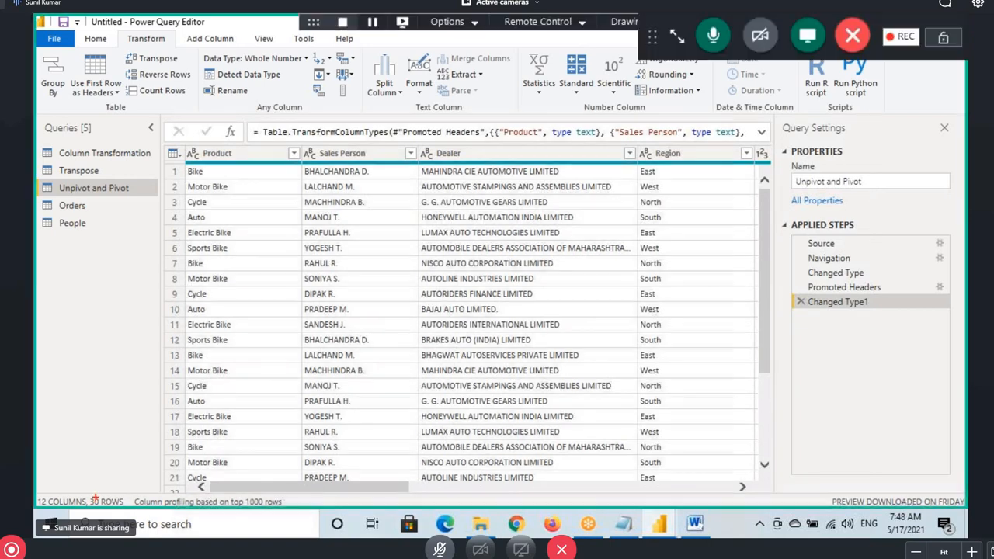
{"action": "left_click_drag", "start_coordinate": [85, 495], "coordinate": [143, 513]}
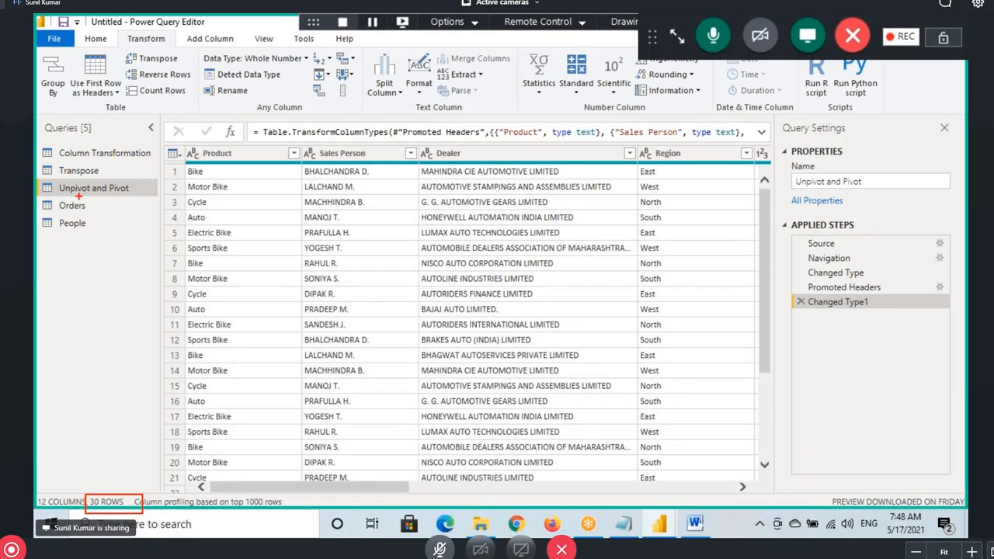
{"action": "mouse_move", "coordinate": [45, 200]}
{"action": "left_mouse_down"}
{"action": "mouse_move", "coordinate": [136, 180]}
{"action": "mouse_move", "coordinate": [38, 189]}
{"action": "mouse_move", "coordinate": [163, 209]}
{"action": "left_mouse_up"}
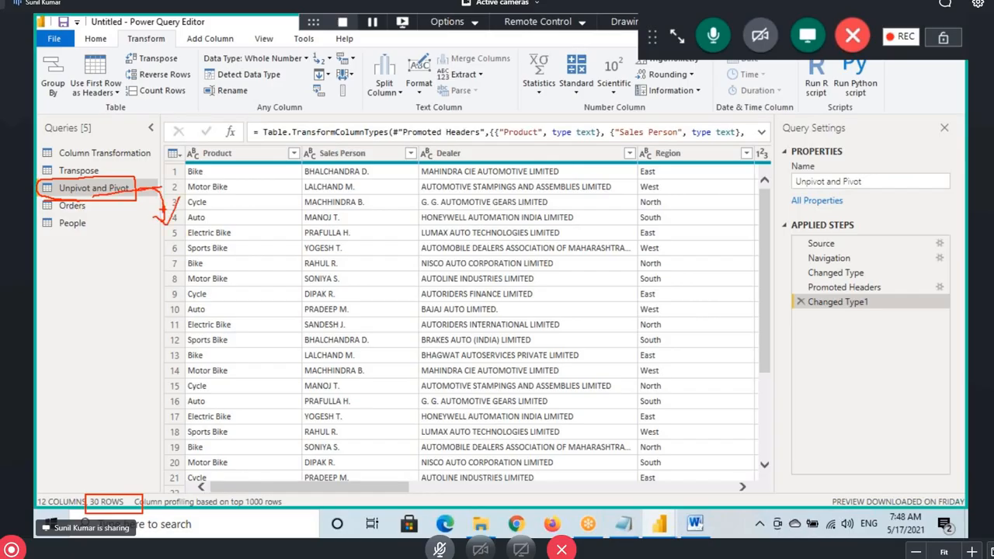
{"action": "left_click_drag", "start_coordinate": [165, 250], "coordinate": [166, 274]}
{"action": "mouse_move", "coordinate": [124, 253]}
{"action": "left_mouse_down"}
{"action": "mouse_move", "coordinate": [179, 233]}
{"action": "mouse_move", "coordinate": [264, 253]}
{"action": "left_mouse_up"}
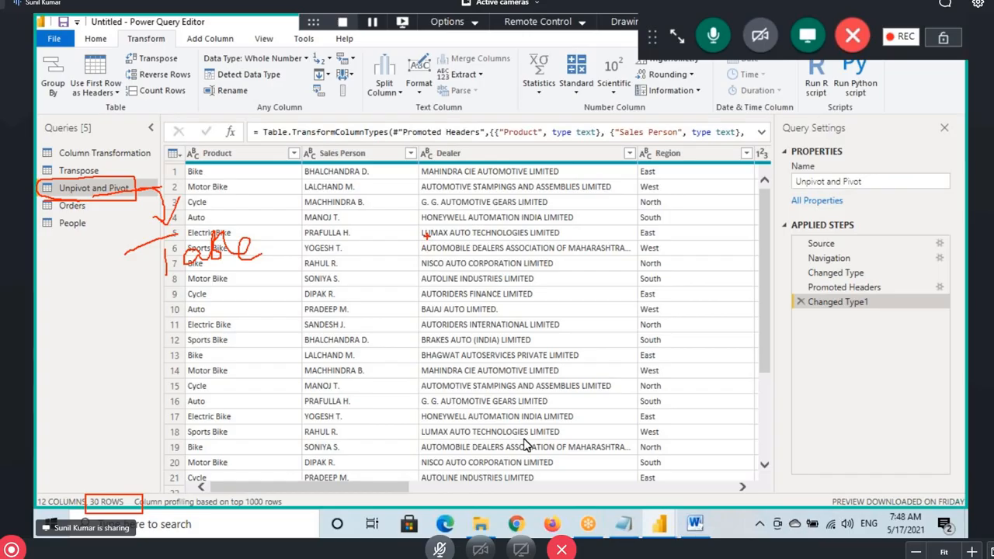
{"action": "mouse_move", "coordinate": [659, 524]}
{"action": "left_click", "coordinate": [571, 464]}
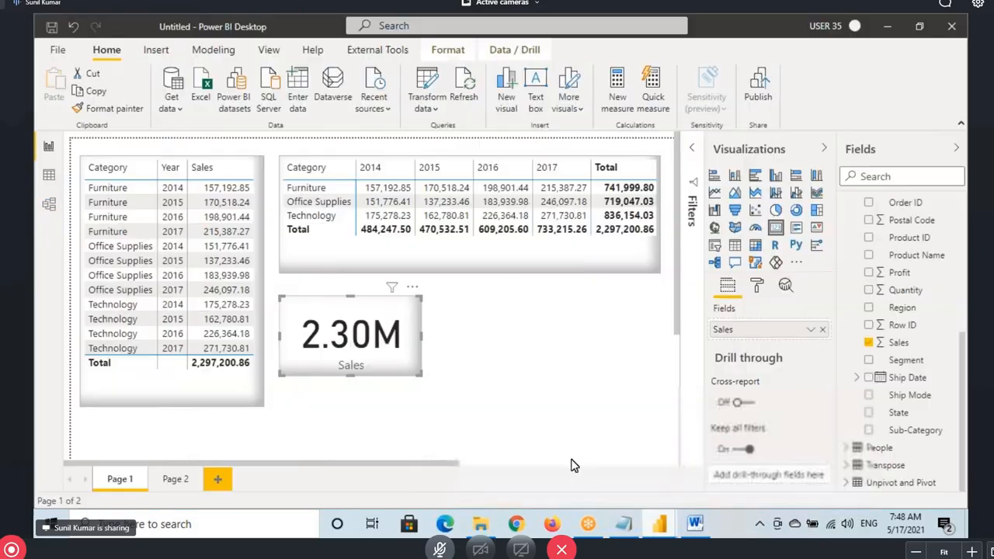
Mark up the report's matrix and Year table, including Office Supplies 2015–2016, then return to Power Query Editor
{"action": "mouse_move", "coordinate": [278, 184]}
{"action": "left_mouse_down"}
{"action": "mouse_move", "coordinate": [627, 232]}
{"action": "mouse_move", "coordinate": [657, 222]}
{"action": "left_mouse_up"}
{"action": "mouse_move", "coordinate": [80, 182]}
{"action": "left_mouse_down"}
{"action": "mouse_move", "coordinate": [180, 329]}
{"action": "mouse_move", "coordinate": [256, 354]}
{"action": "left_mouse_up"}
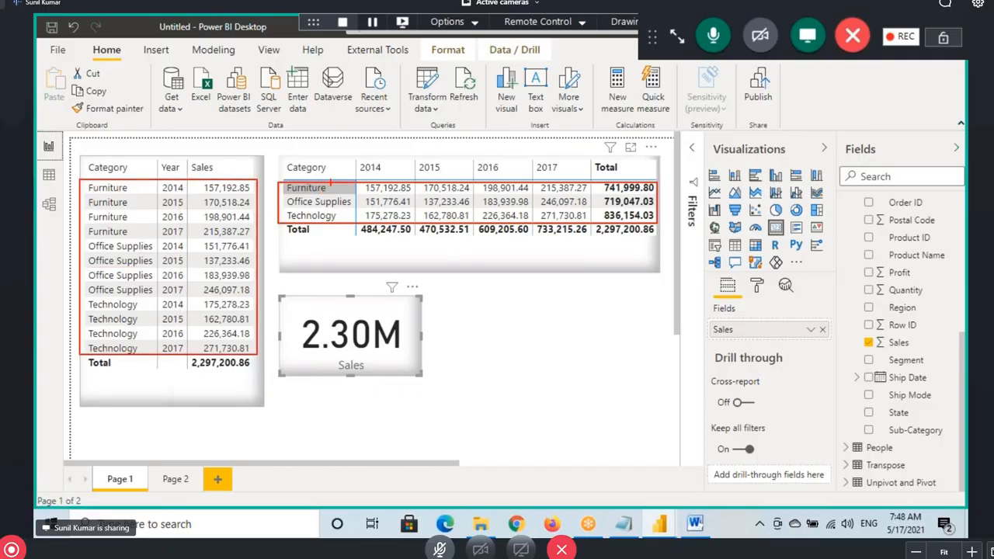
{"action": "mouse_move", "coordinate": [325, 155]}
{"action": "left_mouse_down"}
{"action": "mouse_move", "coordinate": [194, 92]}
{"action": "mouse_move", "coordinate": [165, 205]}
{"action": "mouse_move", "coordinate": [207, 151]}
{"action": "left_mouse_up"}
{"action": "left_click_drag", "start_coordinate": [82, 253], "coordinate": [151, 244]}
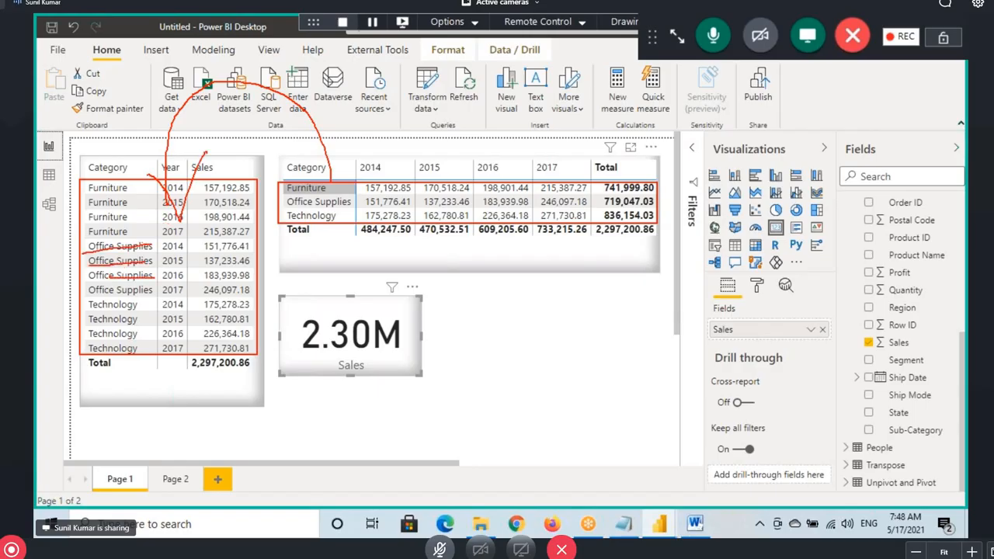
{"action": "mouse_move", "coordinate": [208, 274]}
{"action": "left_mouse_down"}
{"action": "mouse_move", "coordinate": [155, 250]}
{"action": "mouse_move", "coordinate": [209, 225]}
{"action": "left_mouse_up"}
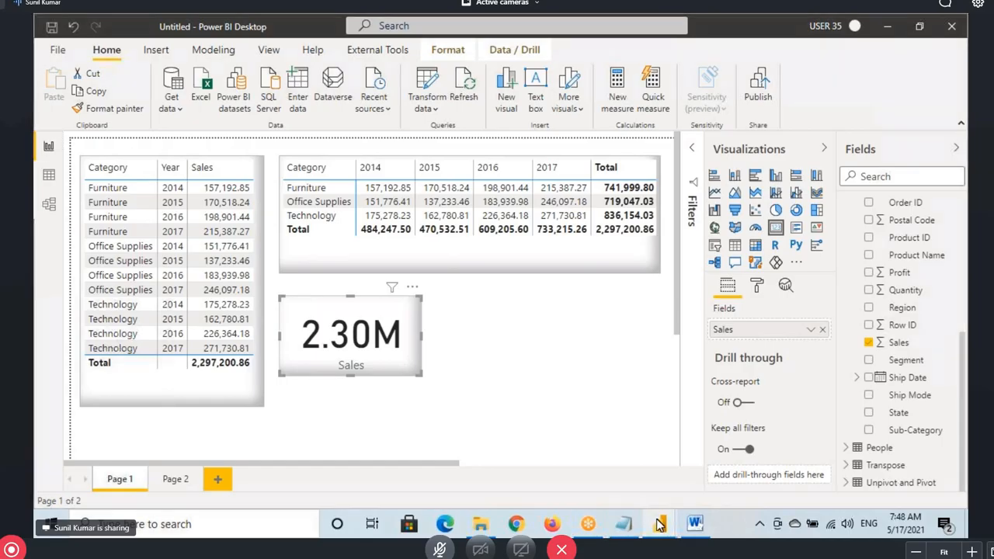
{"action": "mouse_move", "coordinate": [659, 524]}
{"action": "left_click", "coordinate": [732, 458]}
Select the 2009 and 2010 columns and note eight year columns turning 30 rows into 240
{"action": "left_click", "coordinate": [682, 408]}
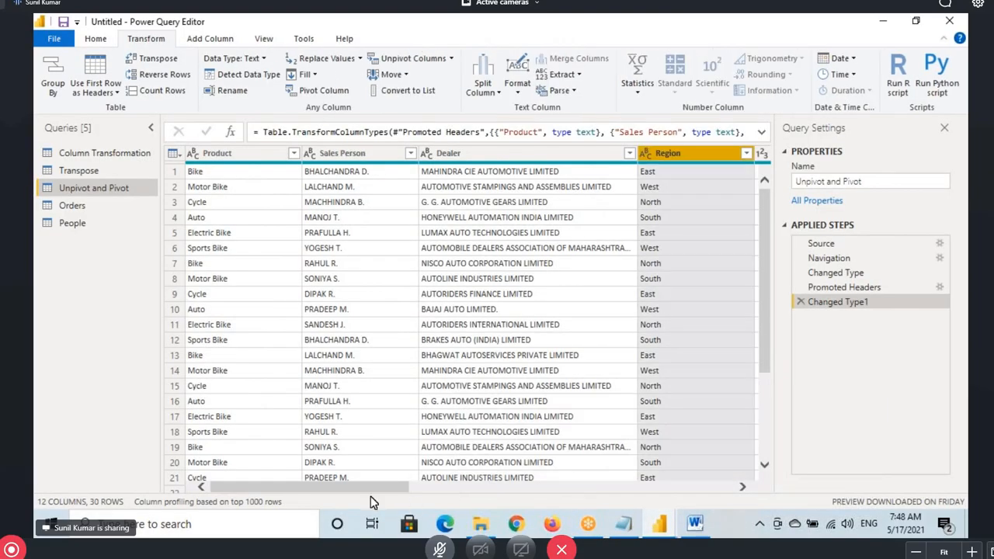
{"action": "left_click_drag", "start_coordinate": [389, 490], "coordinate": [514, 490]}
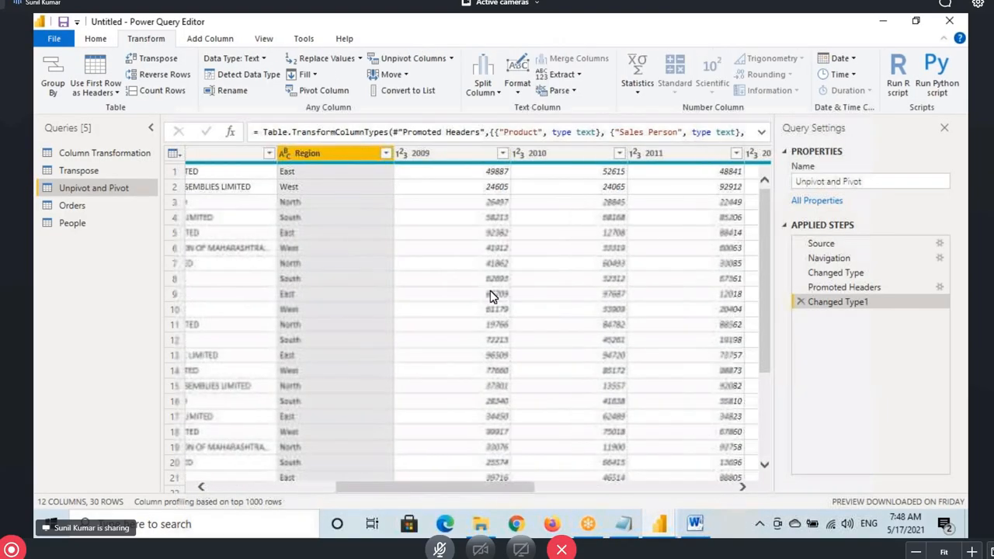
{"action": "left_click", "coordinate": [440, 153]}
{"action": "left_click", "coordinate": [566, 155]}
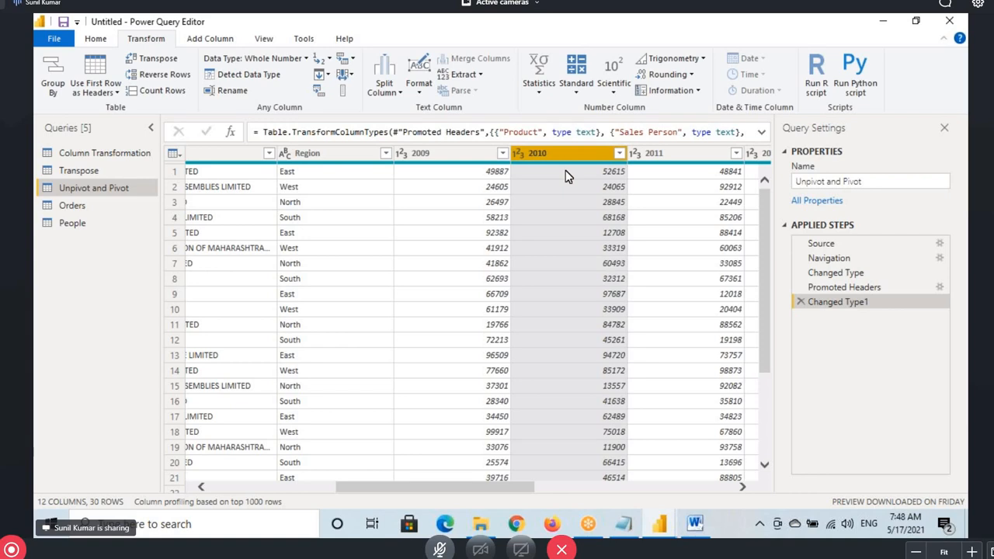
{"action": "mouse_move", "coordinate": [474, 146]}
{"action": "left_mouse_down"}
{"action": "mouse_move", "coordinate": [425, 83]}
{"action": "mouse_move", "coordinate": [394, 149]}
{"action": "left_mouse_up"}
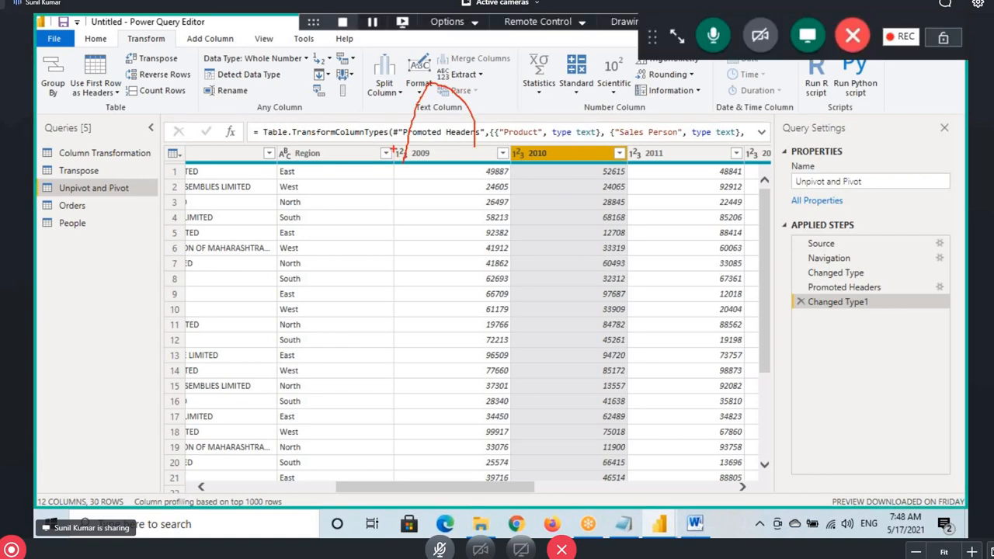
{"action": "left_click_drag", "start_coordinate": [404, 183], "coordinate": [429, 199]}
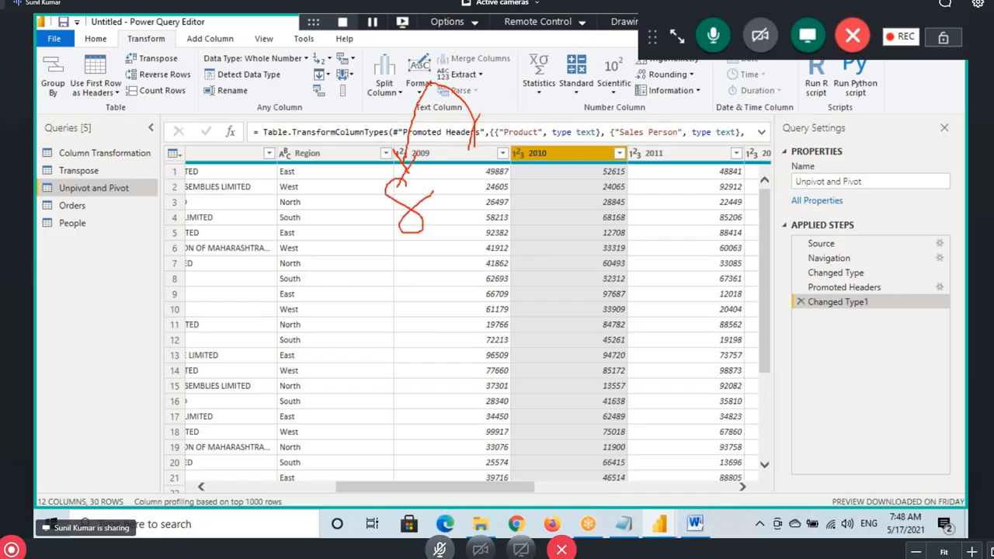
{"action": "left_click_drag", "start_coordinate": [478, 114], "coordinate": [621, 146]}
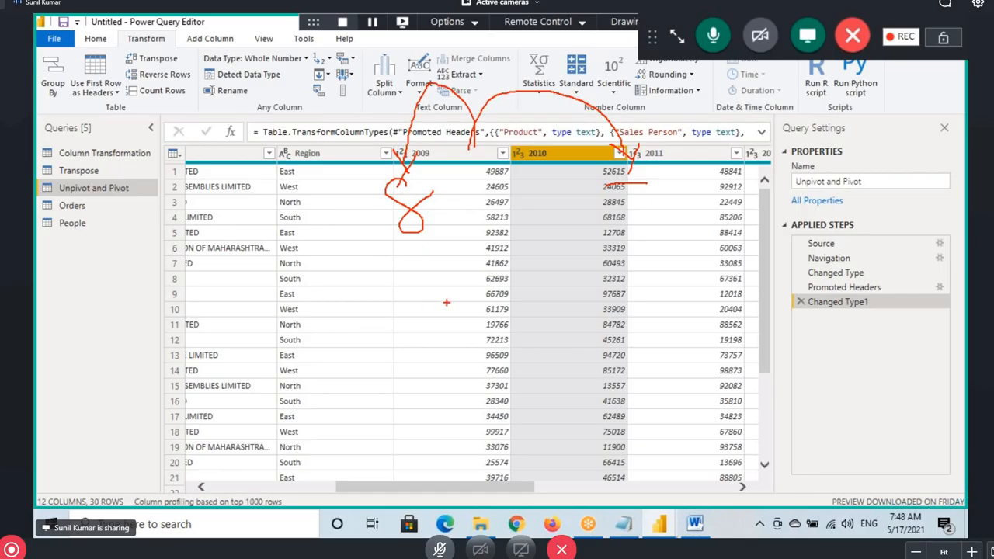
{"action": "mouse_move", "coordinate": [613, 200]}
{"action": "left_mouse_down"}
{"action": "mouse_move", "coordinate": [626, 228]}
{"action": "mouse_move", "coordinate": [712, 259]}
{"action": "left_mouse_up"}
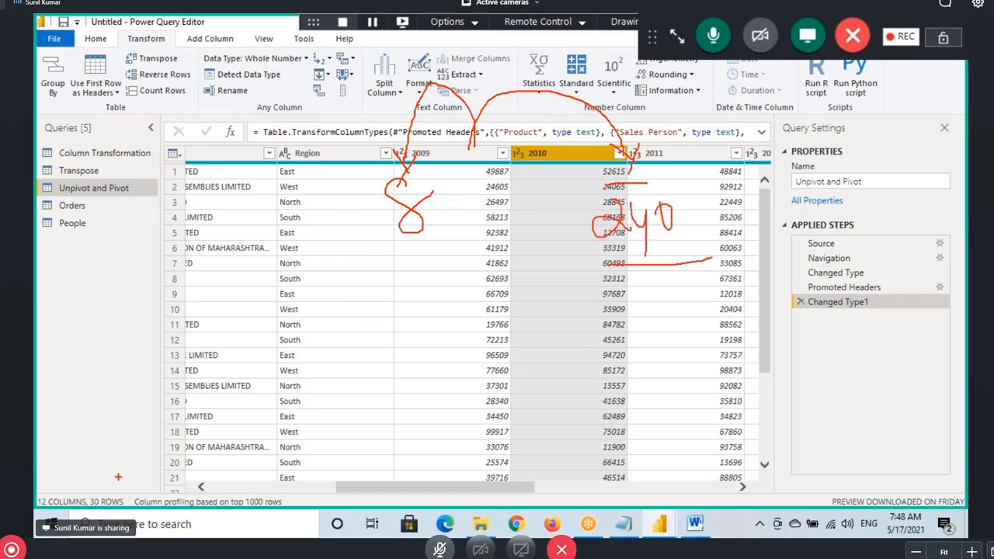
{"action": "mouse_move", "coordinate": [85, 495]}
{"action": "left_mouse_down"}
{"action": "mouse_move", "coordinate": [129, 508]}
{"action": "mouse_move", "coordinate": [177, 445]}
{"action": "mouse_move", "coordinate": [237, 460]}
{"action": "left_mouse_up"}
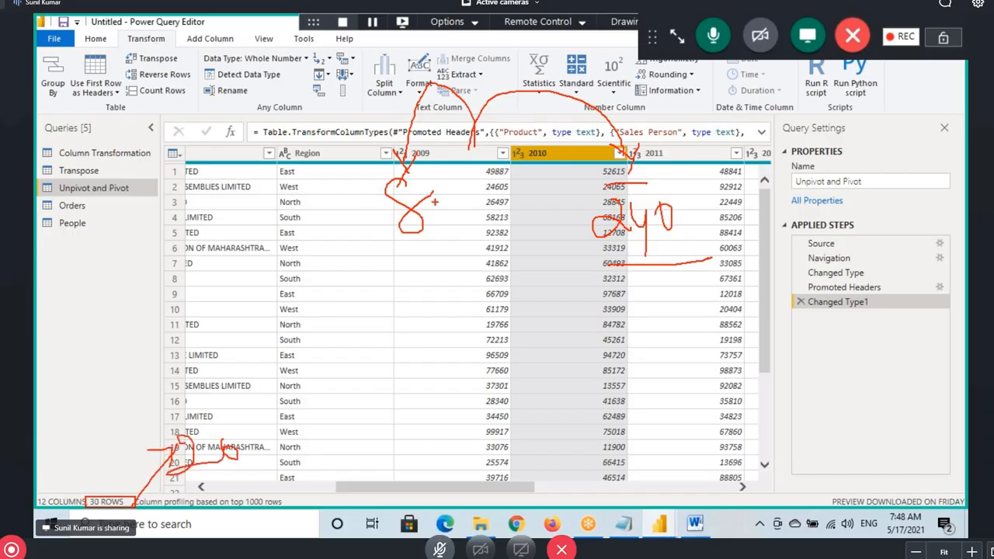
Select all year columns from 2009 through 2016
{"action": "left_click", "coordinate": [457, 355]}
{"action": "left_click_drag", "start_coordinate": [448, 492], "coordinate": [648, 487]}
{"action": "left_click", "coordinate": [678, 159]}
{"action": "key", "text": "ctrl+a"}
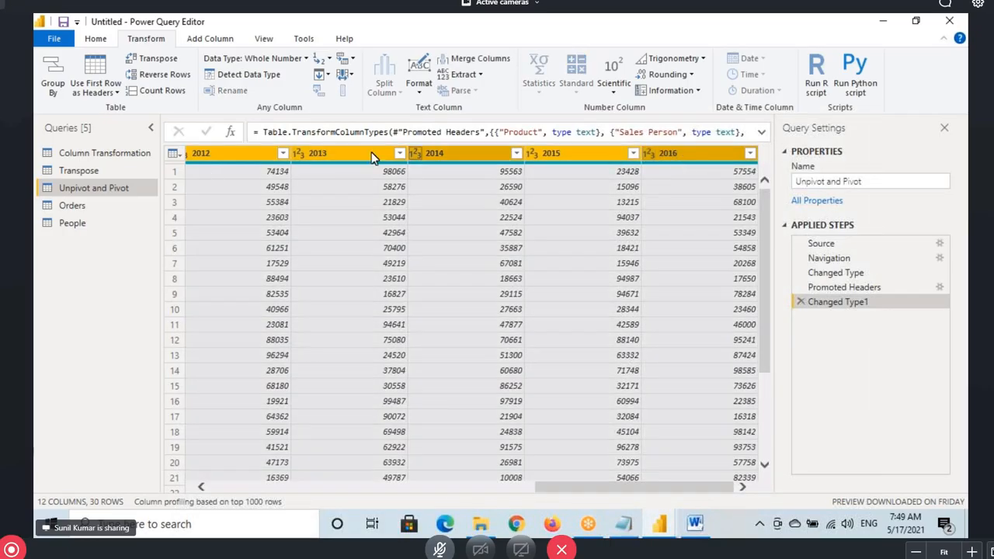
Unpivot the selected year columns and rename the Attribute column to Year
{"action": "right_click", "coordinate": [342, 155]}
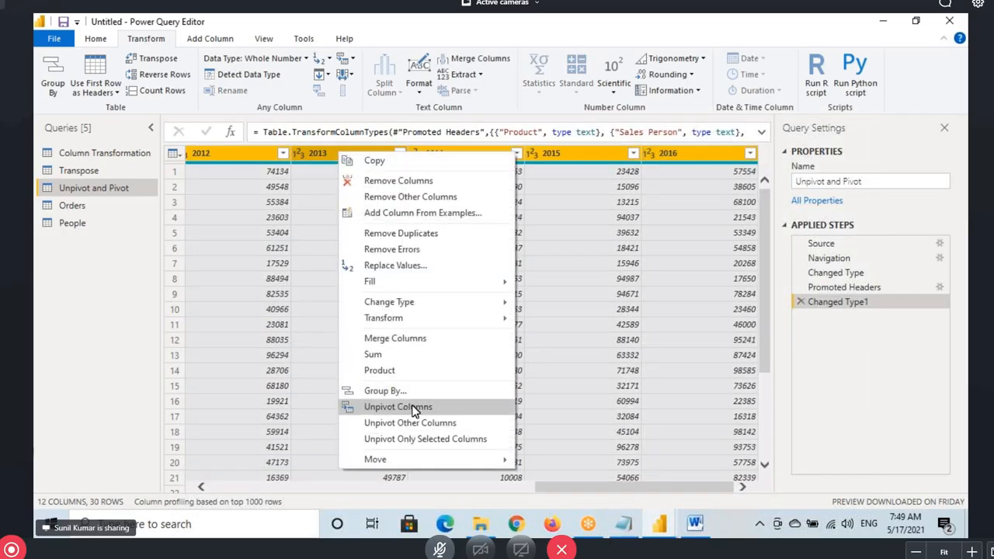
{"action": "left_click", "coordinate": [411, 407]}
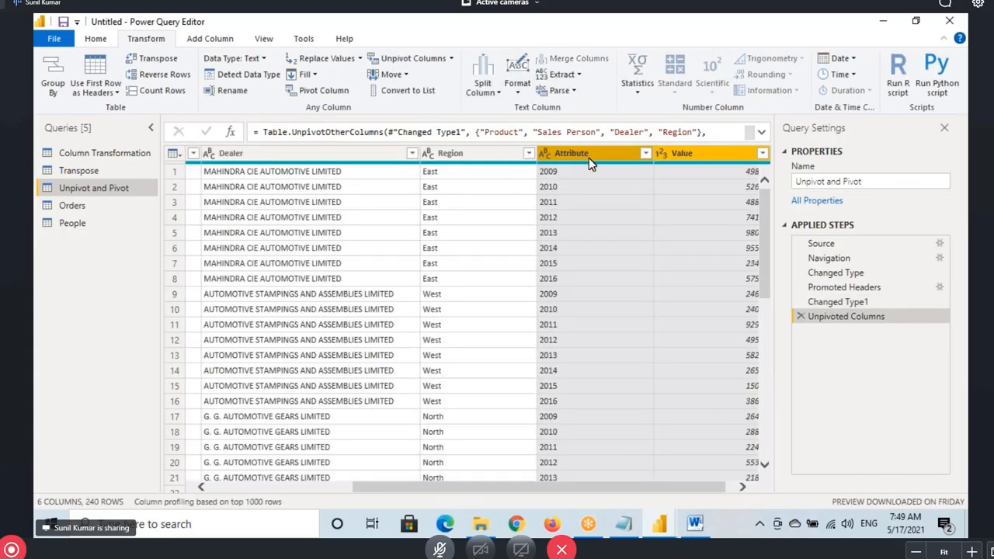
{"action": "double_click", "coordinate": [588, 158]}
{"action": "left_click", "coordinate": [569, 195]}
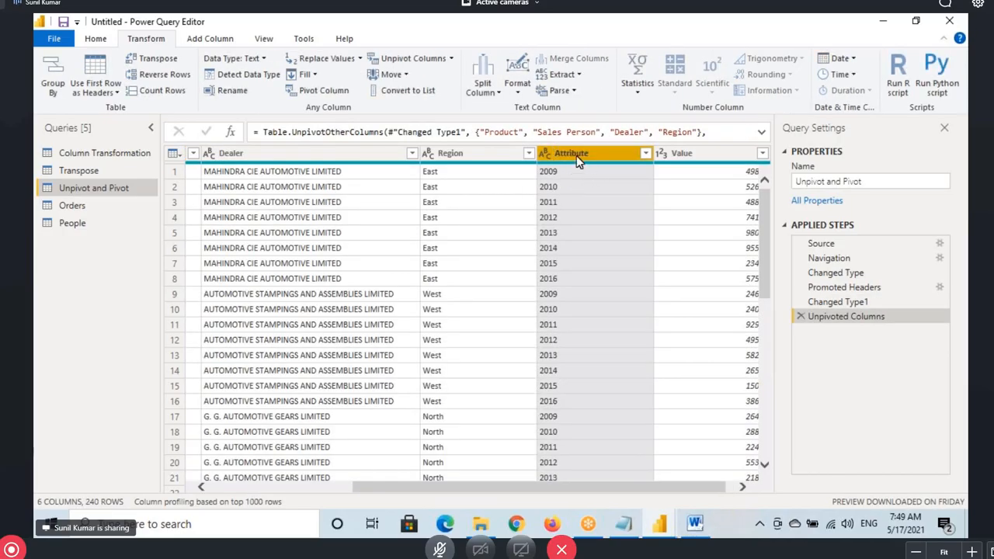
{"action": "double_click", "coordinate": [579, 156]}
{"action": "type", "text": "Yer"}
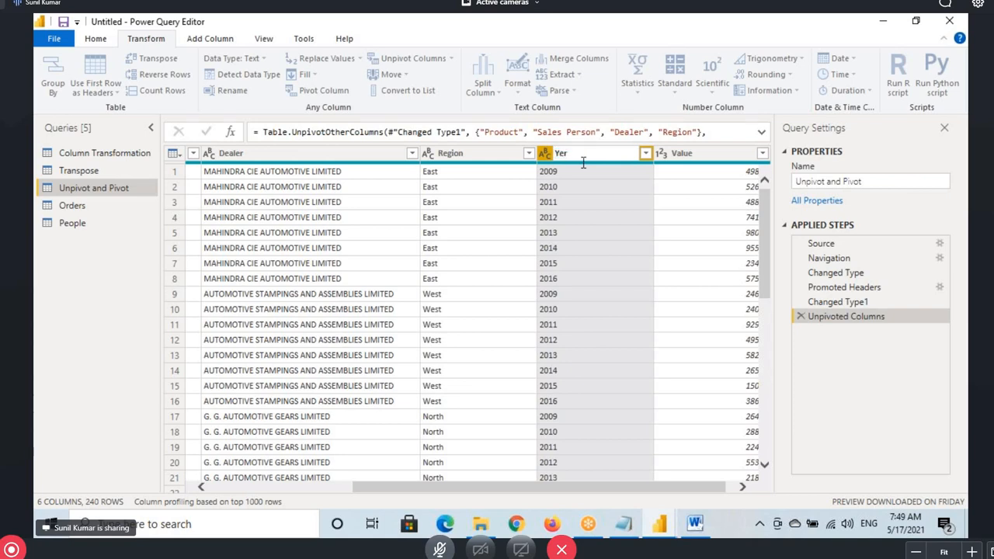
{"action": "key", "text": "BackSpace"}
{"action": "type", "text": "ar"}
{"action": "key", "text": "Return"}
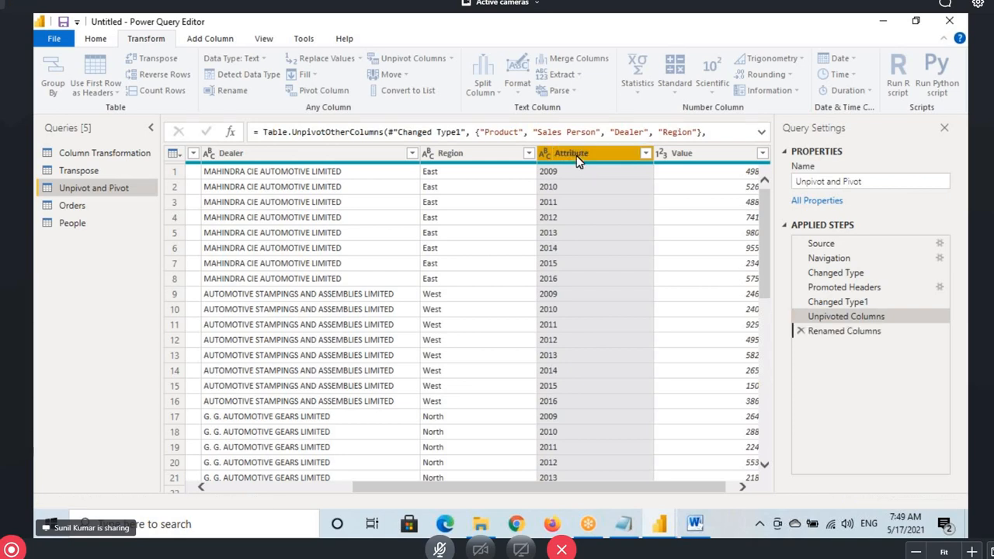
Check the Year filter keeps every year (240 rows) and rename Value to Sales
{"action": "left_click", "coordinate": [645, 153]}
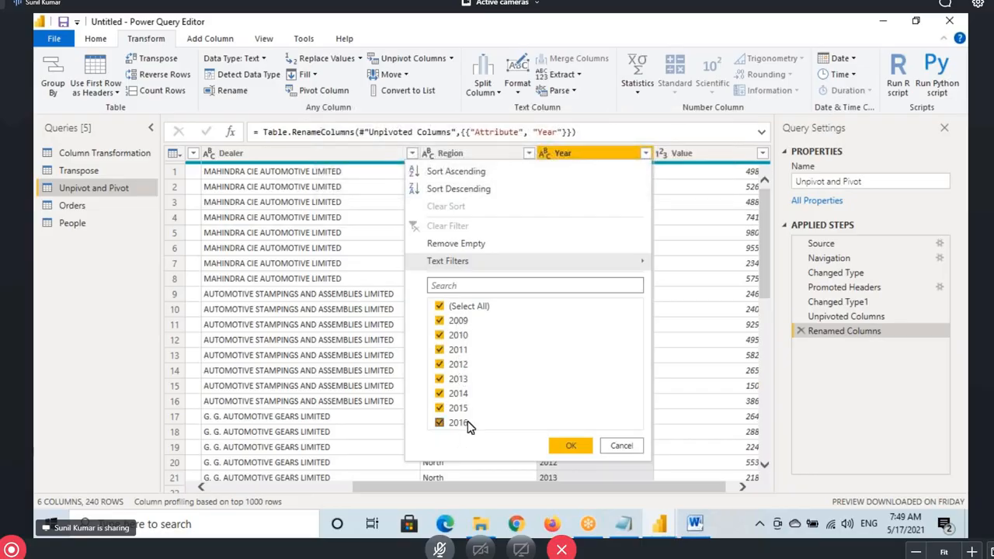
{"action": "left_click", "coordinate": [569, 444]}
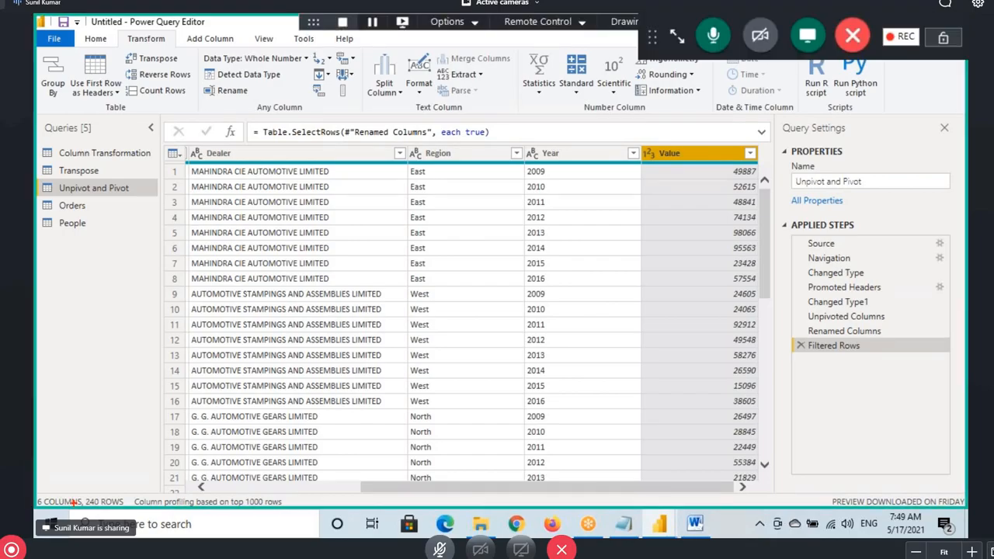
{"action": "mouse_move", "coordinate": [77, 492]}
{"action": "left_mouse_down"}
{"action": "mouse_move", "coordinate": [267, 537]}
{"action": "mouse_move", "coordinate": [730, 306]}
{"action": "mouse_move", "coordinate": [693, 361]}
{"action": "left_mouse_up"}
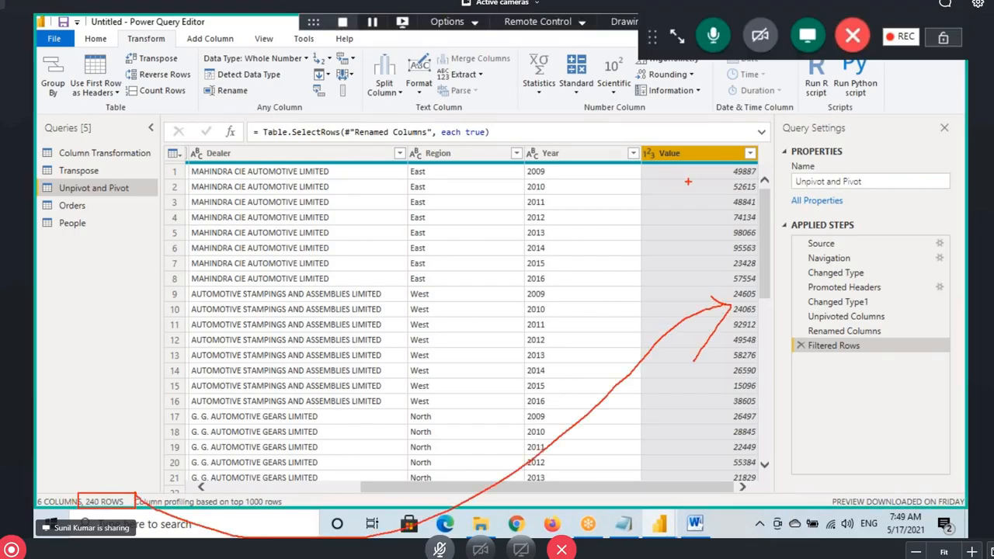
{"action": "double_click", "coordinate": [672, 153]}
{"action": "type", "text": "Sales"}
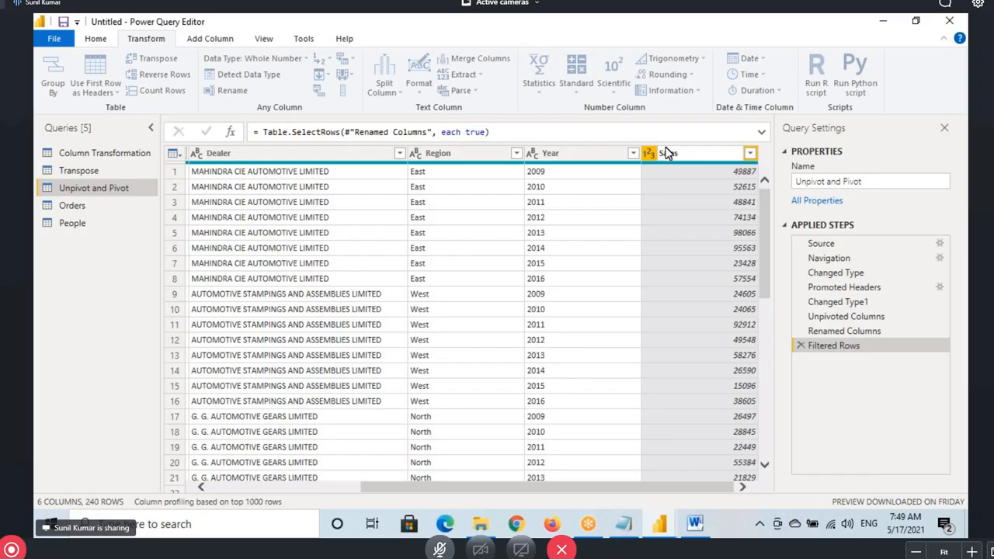
{"action": "key", "text": "Return"}
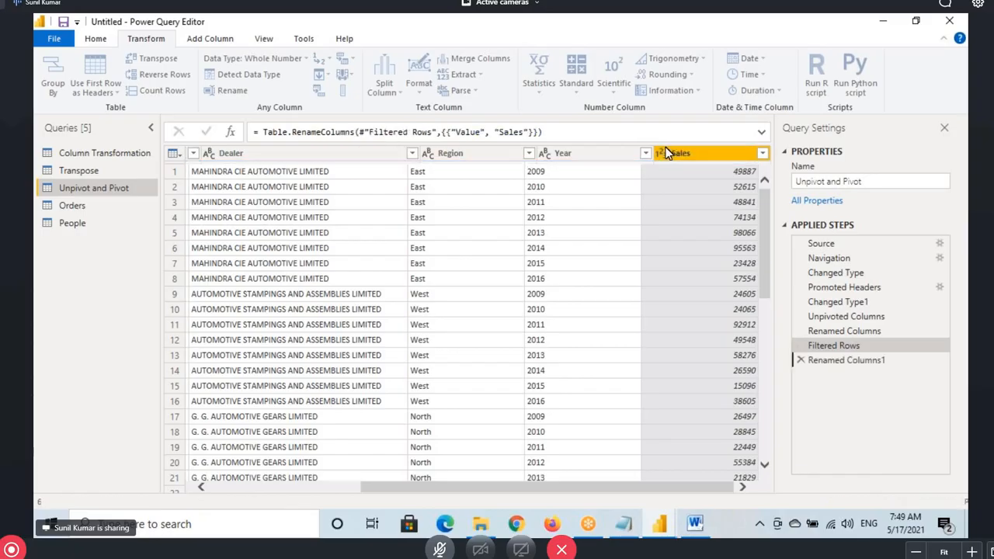
{"action": "left_click", "coordinate": [606, 153]}
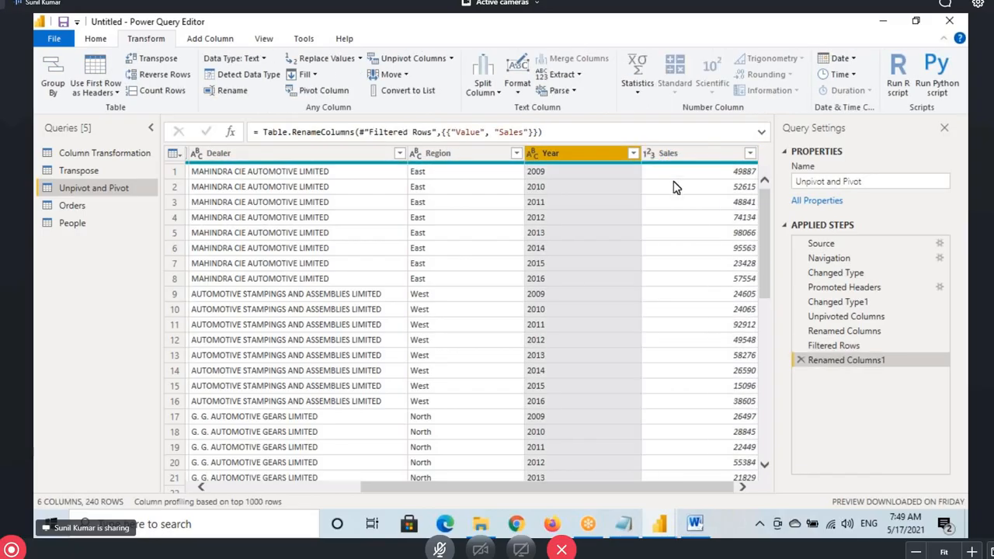
{"action": "mouse_move", "coordinate": [647, 137]}
{"action": "left_mouse_down"}
{"action": "mouse_move", "coordinate": [734, 199]}
{"action": "mouse_move", "coordinate": [796, 91]}
{"action": "left_mouse_up"}
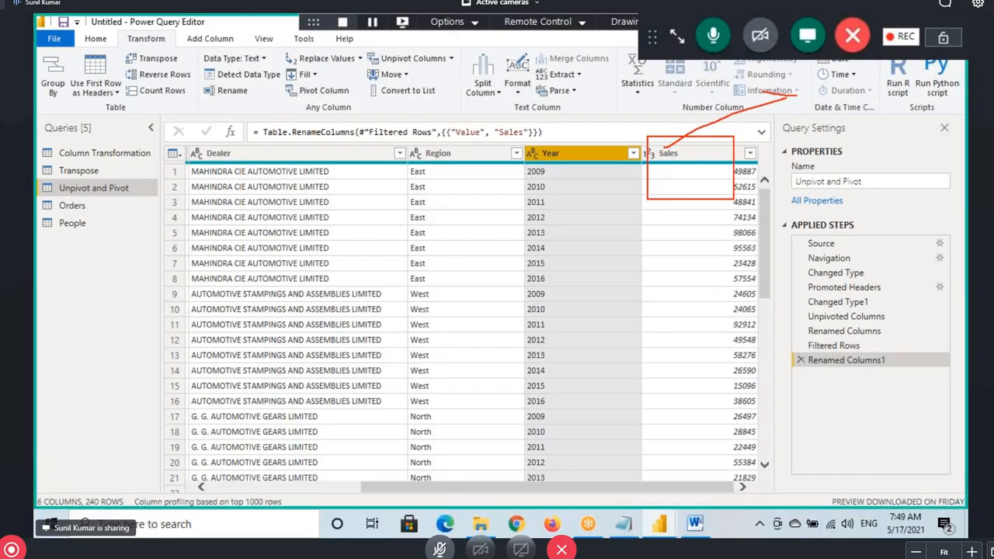
{"action": "left_click_drag", "start_coordinate": [546, 179], "coordinate": [553, 271]}
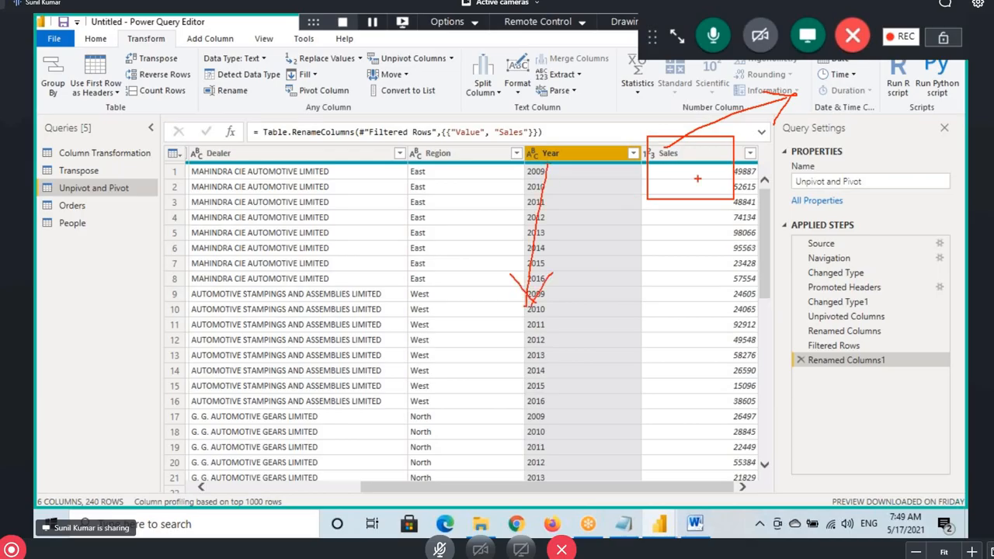
{"action": "left_click_drag", "start_coordinate": [693, 183], "coordinate": [612, 281]}
{"action": "left_click_drag", "start_coordinate": [612, 248], "coordinate": [613, 282]}
{"action": "left_click_drag", "start_coordinate": [640, 266], "coordinate": [607, 295]}
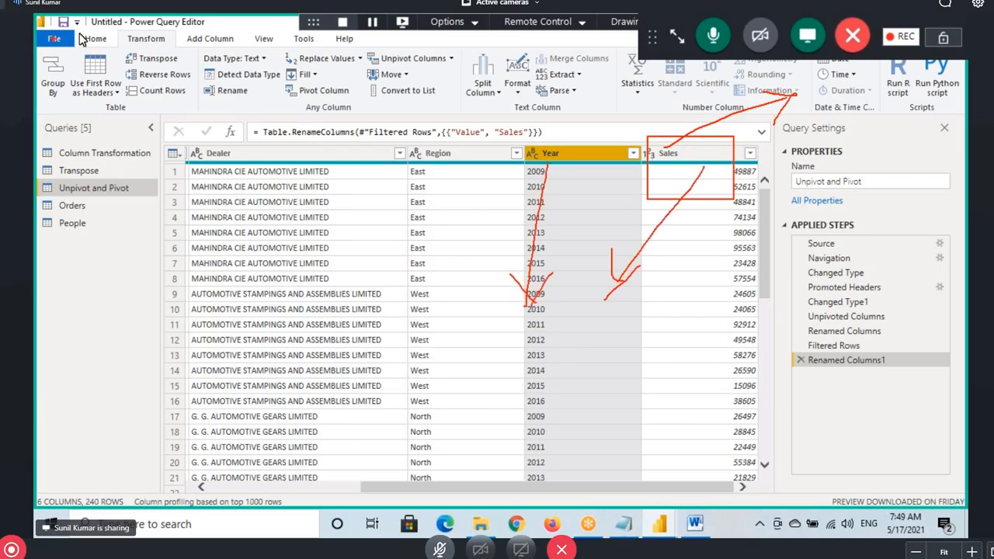
Add a new blank report page and set its page view to Actual size
{"action": "left_click", "coordinate": [82, 39]}
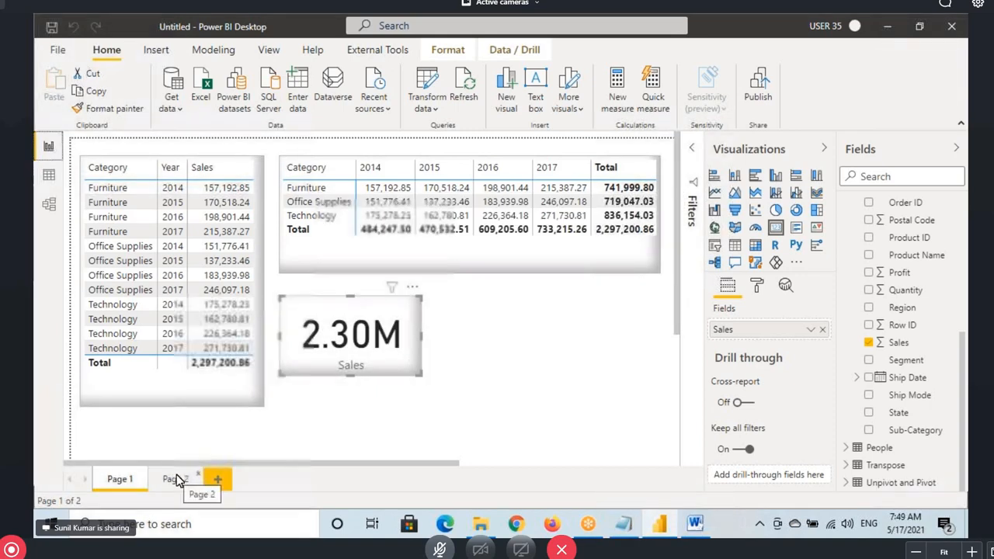
{"action": "left_click", "coordinate": [218, 479]}
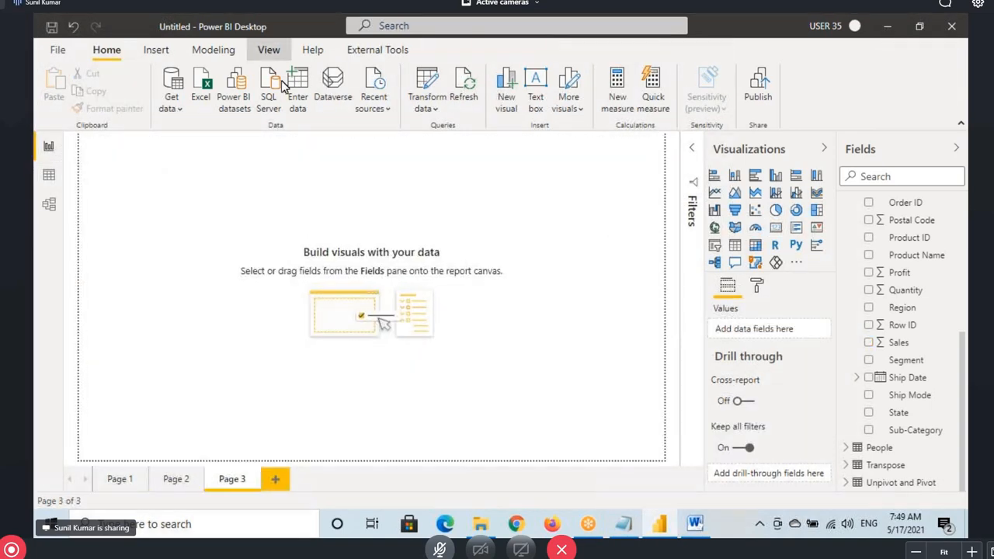
{"action": "left_click", "coordinate": [269, 49]}
{"action": "left_click", "coordinate": [414, 101]}
{"action": "left_click", "coordinate": [431, 177]}
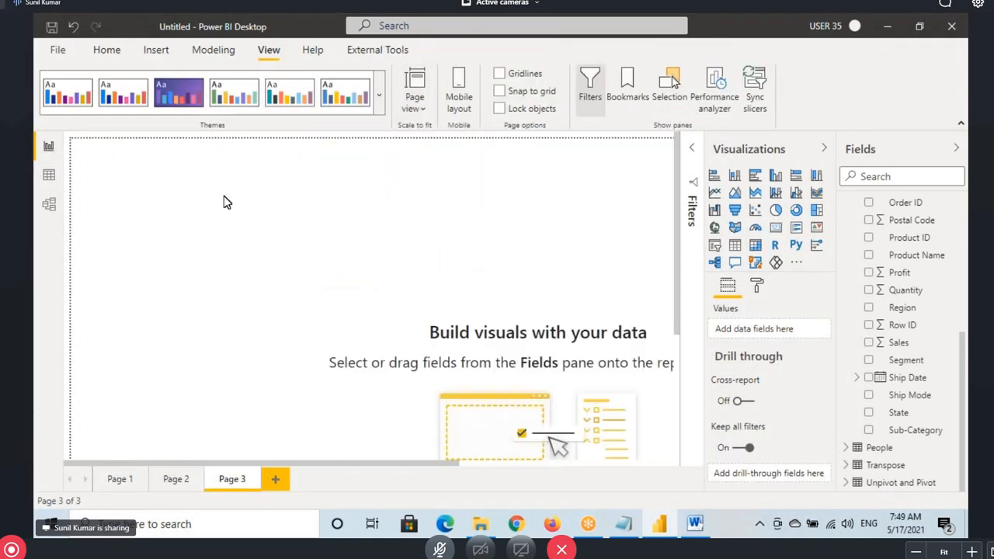
Add a card showing the Unpivot and Pivot Sales field, resized and positioned at top left
{"action": "left_click", "coordinate": [776, 227]}
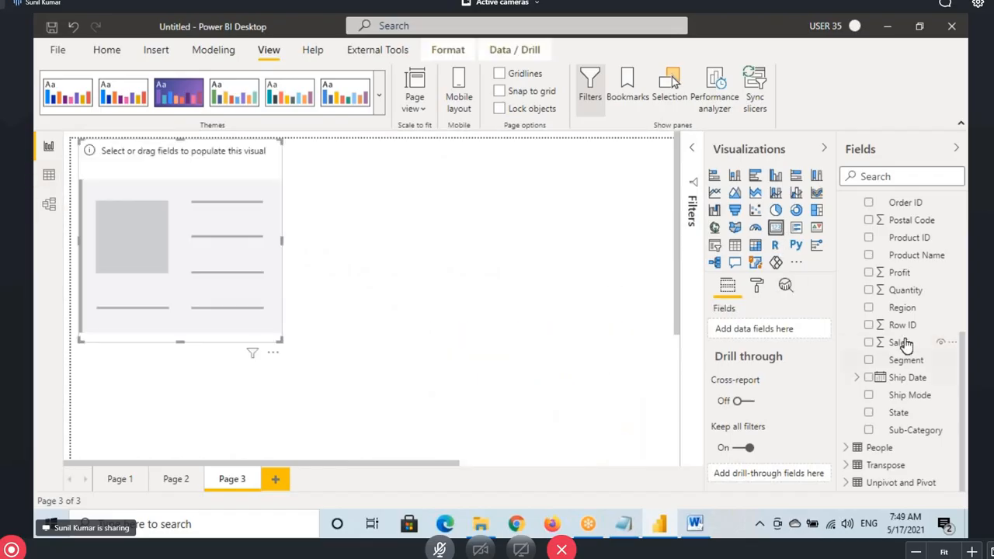
{"action": "left_click", "coordinate": [846, 482]}
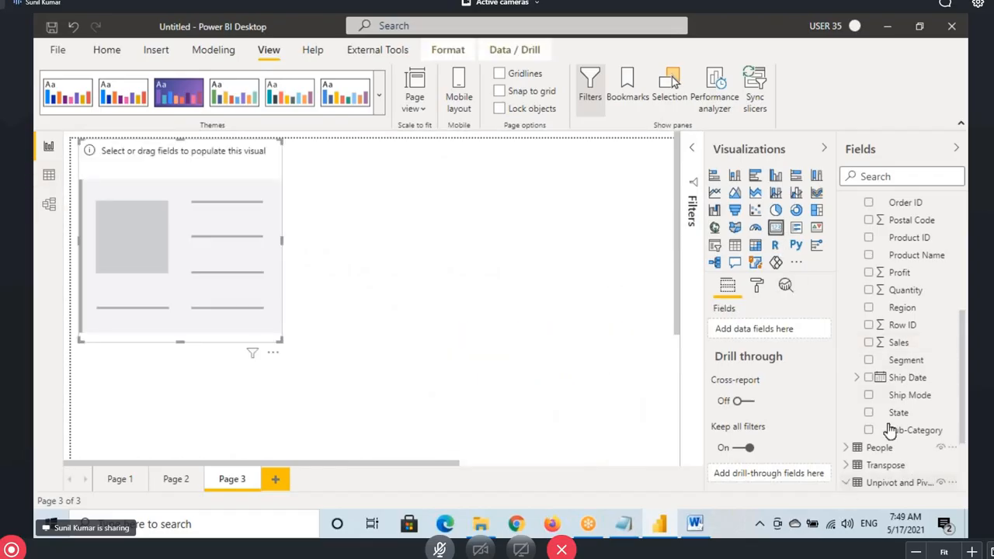
{"action": "scroll", "coordinate": [894, 435], "scroll_direction": "down", "scroll_amount": 3}
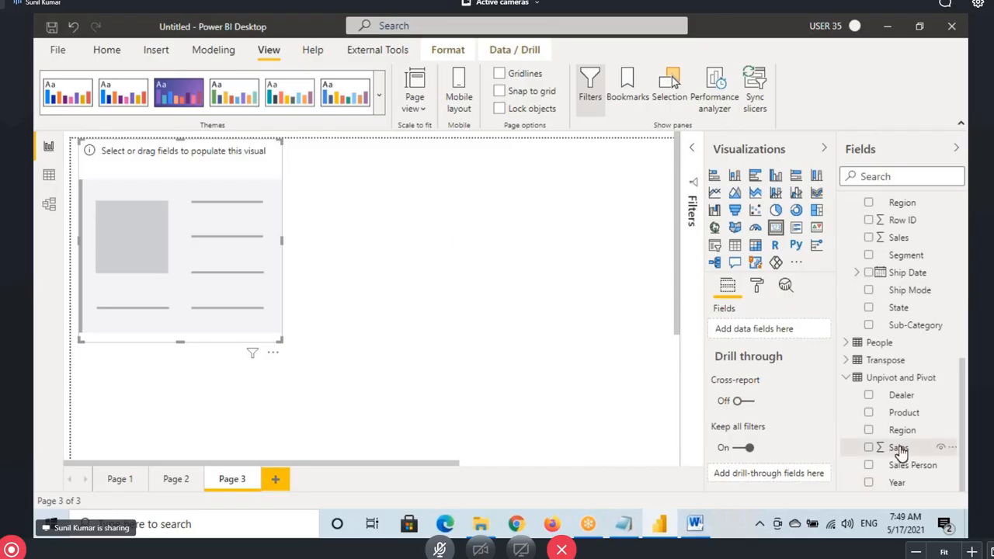
{"action": "left_click_drag", "start_coordinate": [899, 452], "coordinate": [179, 291]}
{"action": "left_click_drag", "start_coordinate": [280, 340], "coordinate": [206, 255]}
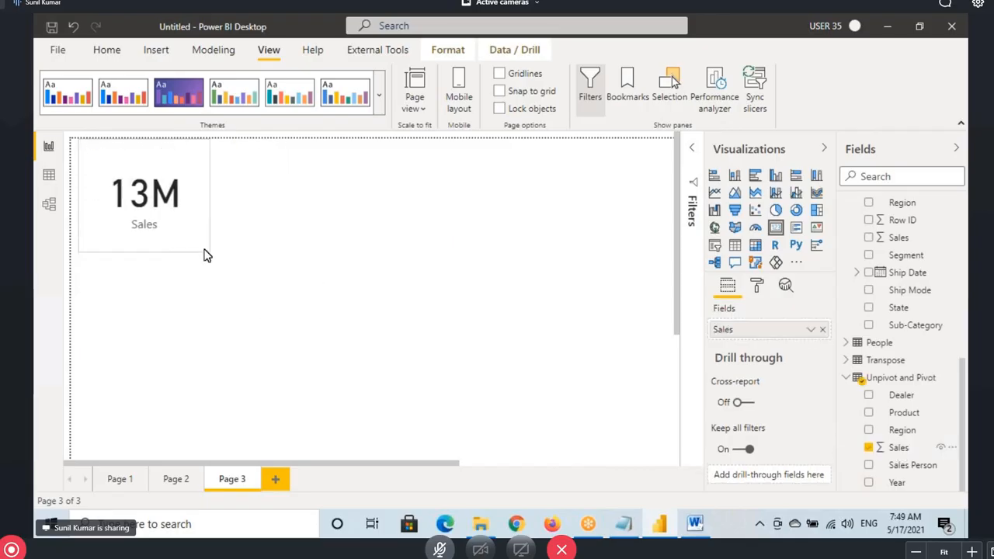
{"action": "left_click_drag", "start_coordinate": [186, 222], "coordinate": [193, 248]}
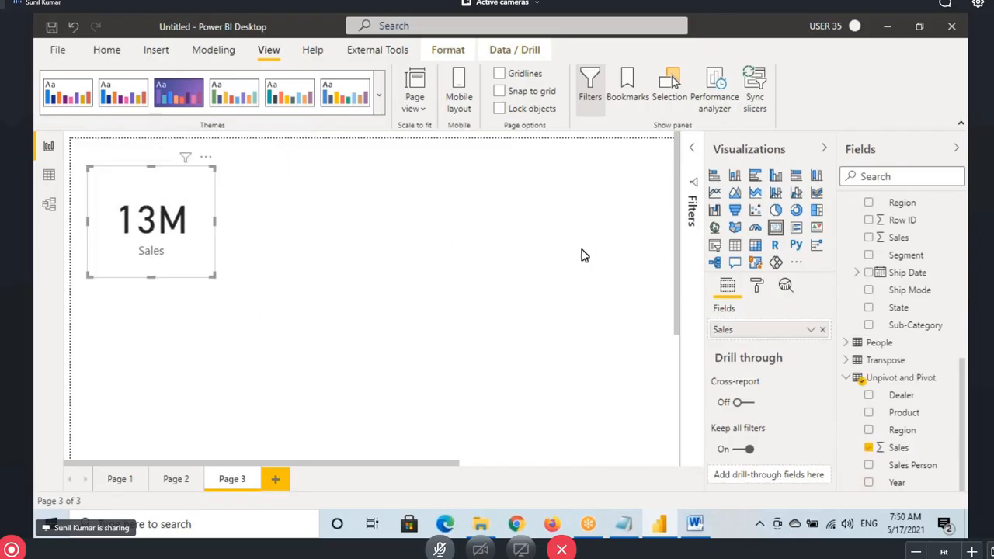
Add a table of Year and Sales beside the 13M card, totalling 12859690
{"action": "left_click_drag", "start_coordinate": [735, 245], "coordinate": [264, 337]}
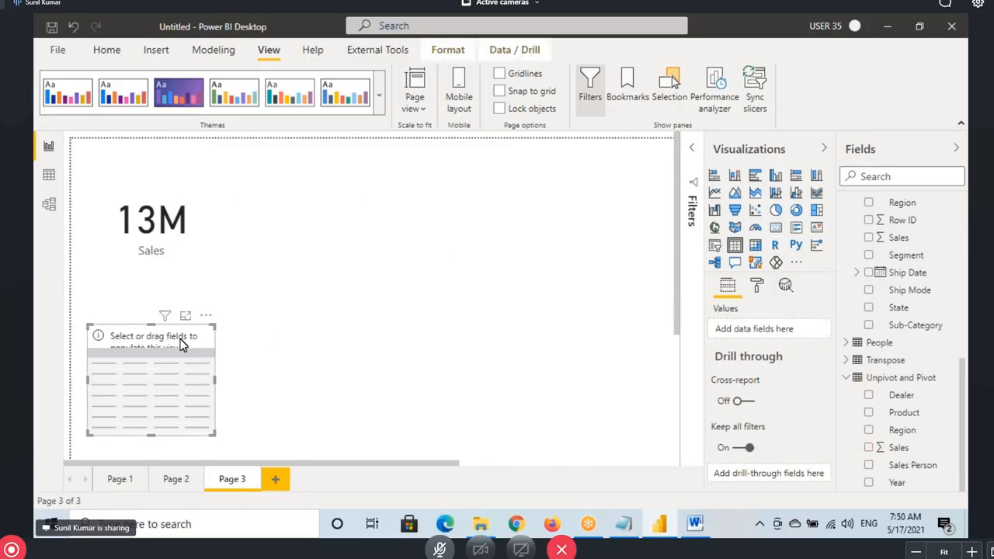
{"action": "left_click_drag", "start_coordinate": [182, 339], "coordinate": [406, 364]}
{"action": "left_click_drag", "start_coordinate": [333, 315], "coordinate": [368, 312]}
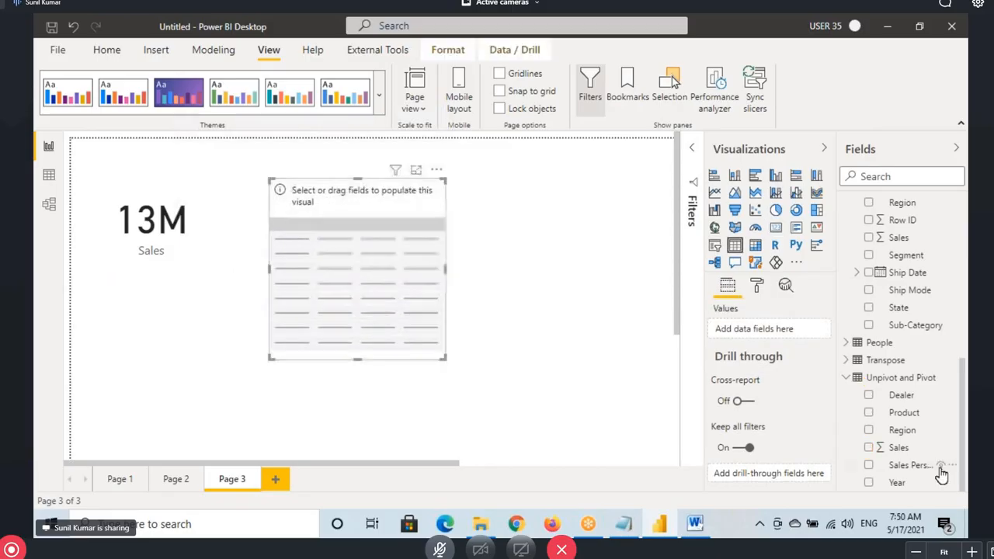
{"action": "left_click_drag", "start_coordinate": [903, 485], "coordinate": [862, 426]}
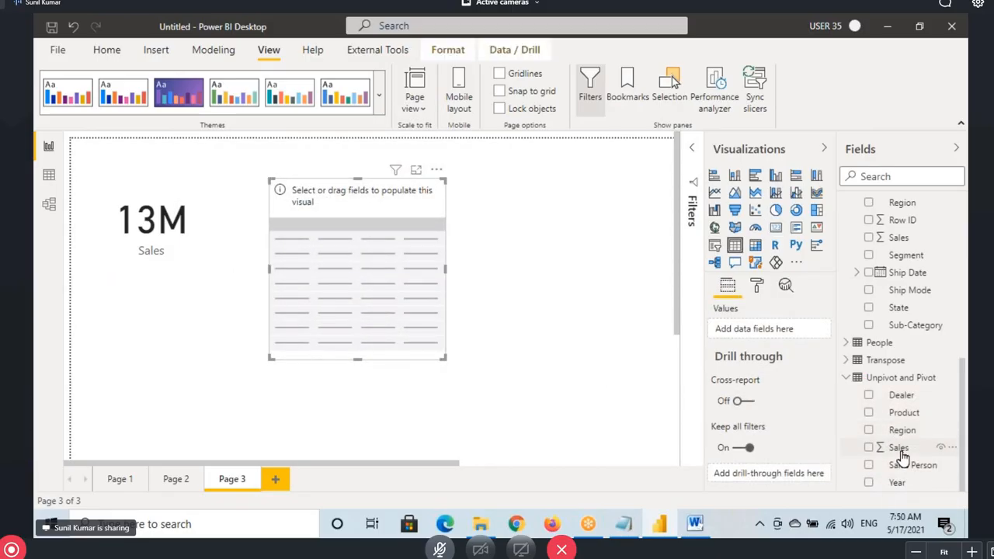
{"action": "left_click", "coordinate": [898, 449]}
{"action": "left_click_drag", "start_coordinate": [894, 483], "coordinate": [374, 343]}
{"action": "left_click_drag", "start_coordinate": [894, 447], "coordinate": [332, 223]}
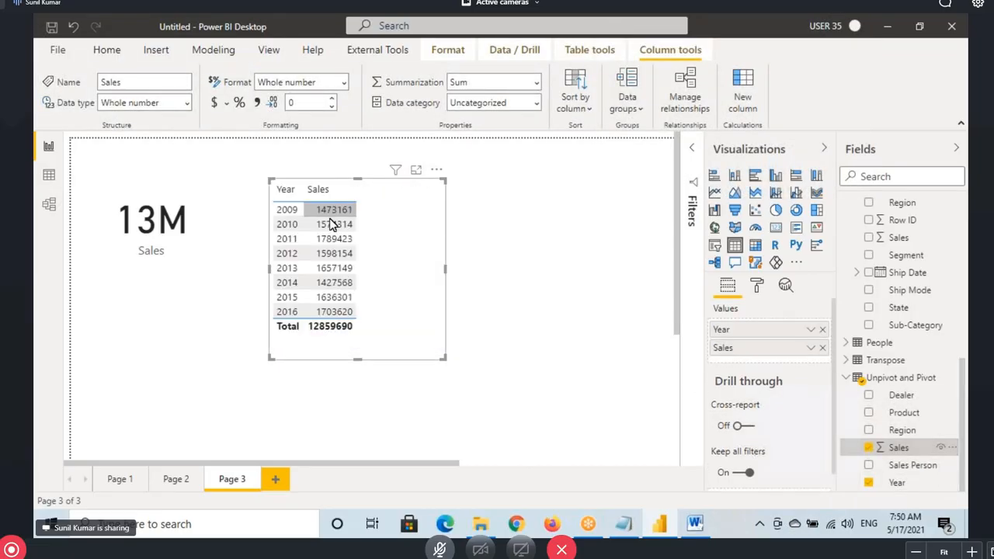
{"action": "left_click", "coordinate": [206, 229]}
{"action": "left_click", "coordinate": [345, 284]}
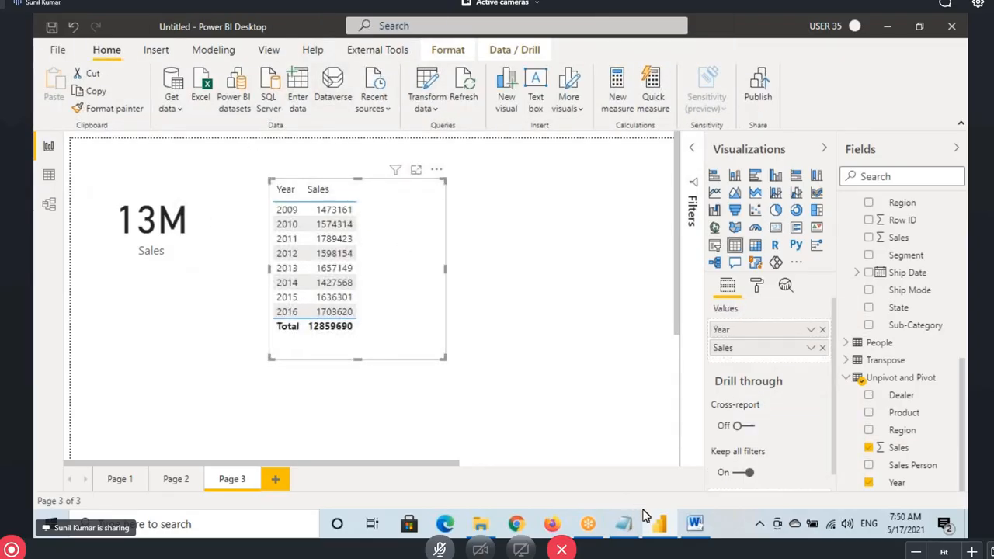
{"action": "left_click", "coordinate": [428, 101]}
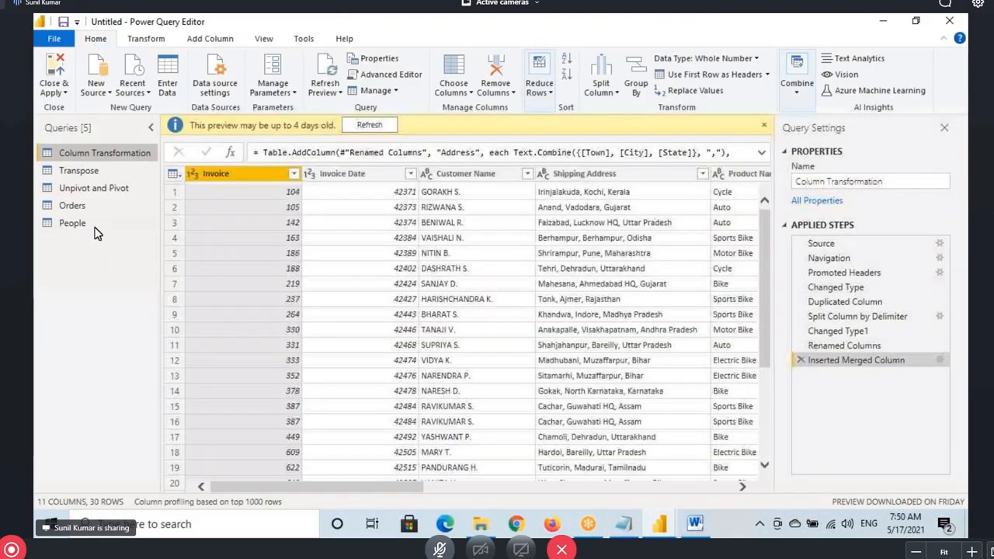
Preview the Unpivot and Pivot query at Changed Type1 (year columns 2010–2012), then at Renamed Columns
{"action": "left_click", "coordinate": [101, 194]}
{"action": "left_click", "coordinate": [837, 301]}
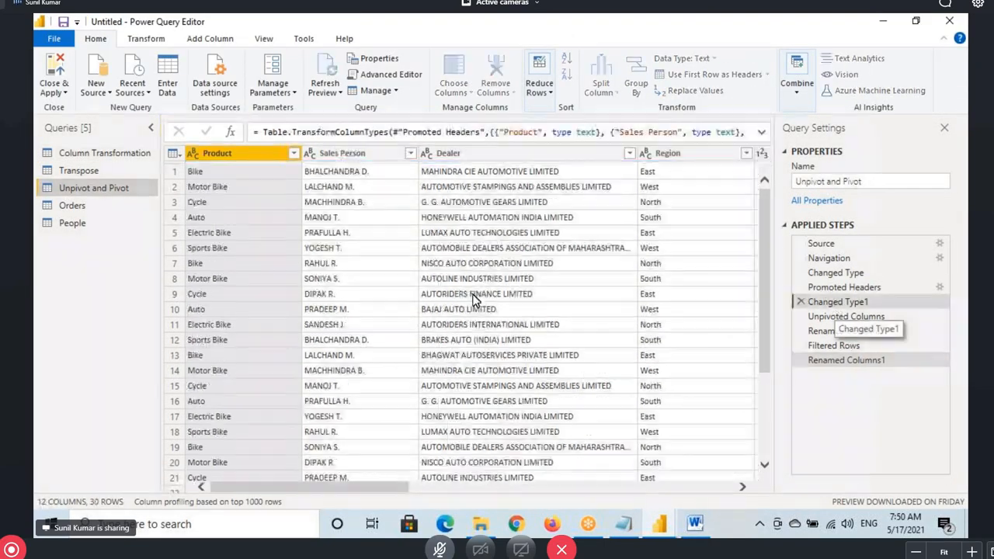
{"action": "left_click_drag", "start_coordinate": [363, 486], "coordinate": [541, 489]}
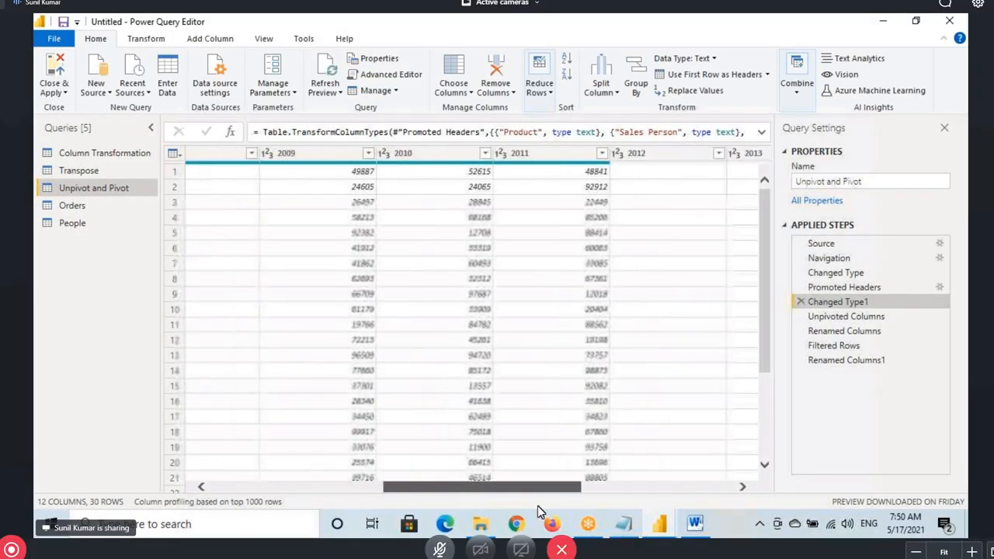
{"action": "left_click", "coordinate": [428, 156]}
{"action": "left_click", "coordinate": [543, 155]}
{"action": "left_click", "coordinate": [652, 154]}
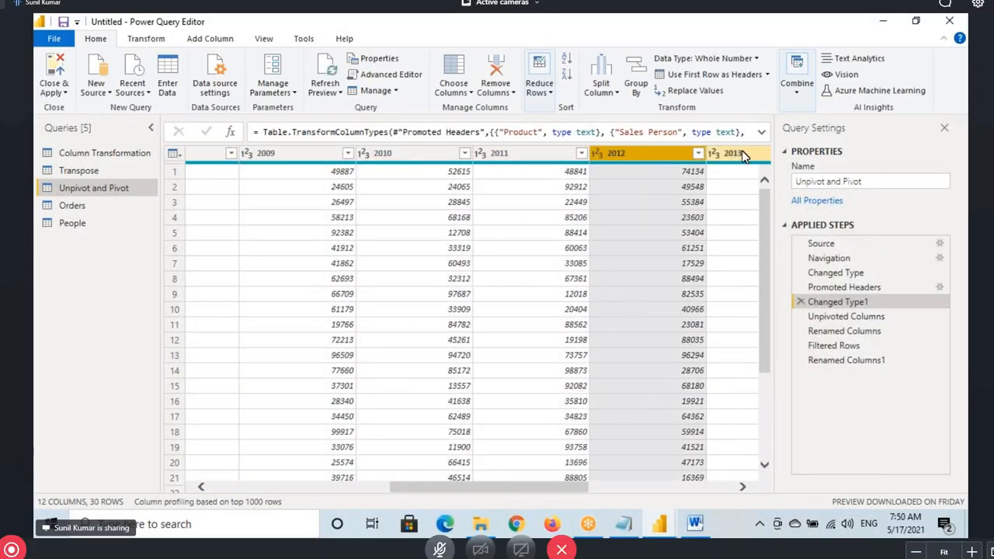
{"action": "left_click", "coordinate": [845, 331]}
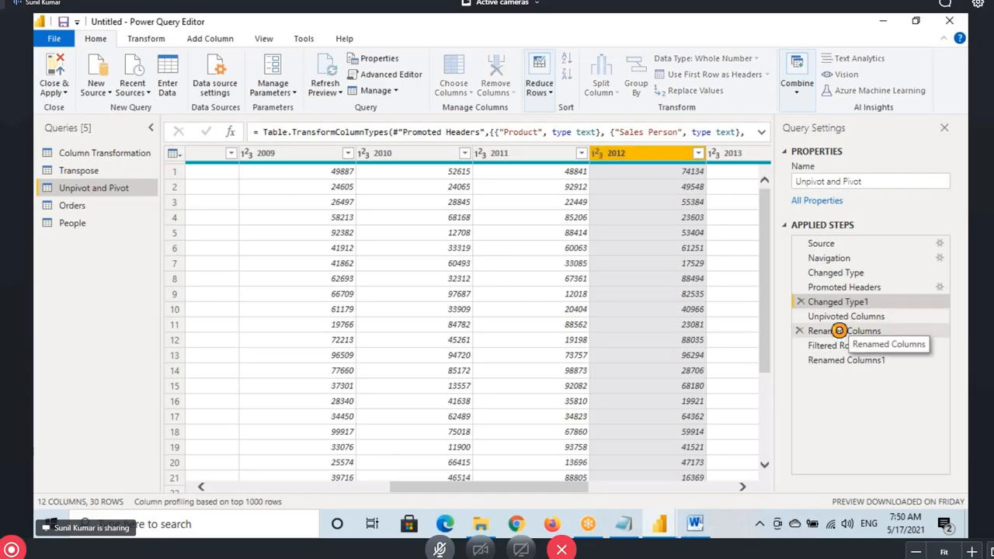
{"action": "left_click", "coordinate": [702, 155]}
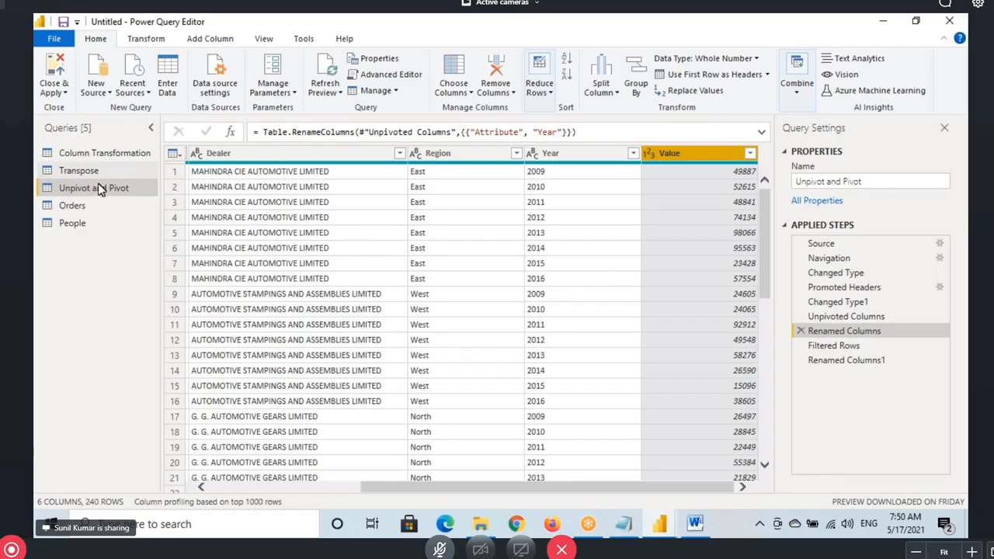
{"action": "left_click", "coordinate": [626, 524]}
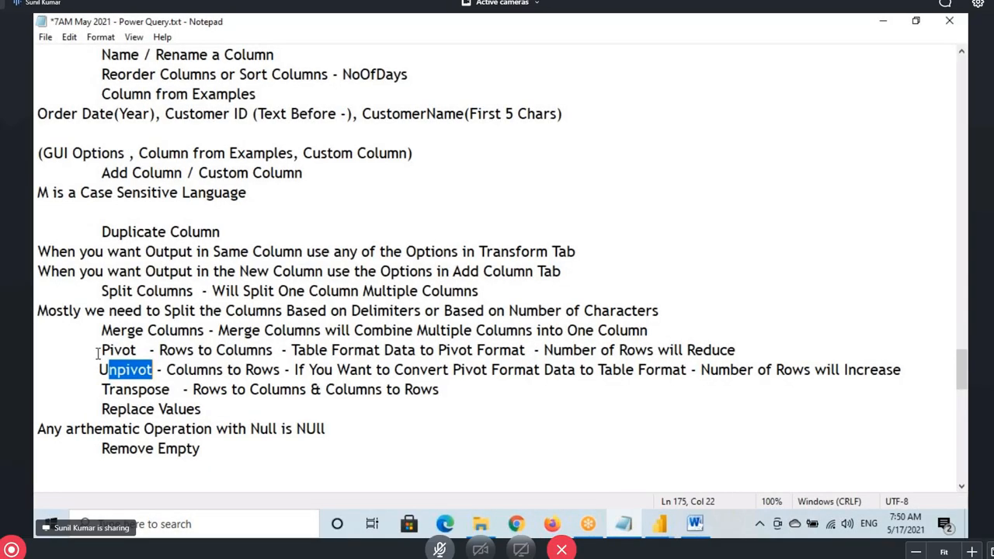
Add 'Columns' after Unpivot and remove the extra leading spaces on that line
{"action": "double_click", "coordinate": [120, 350]}
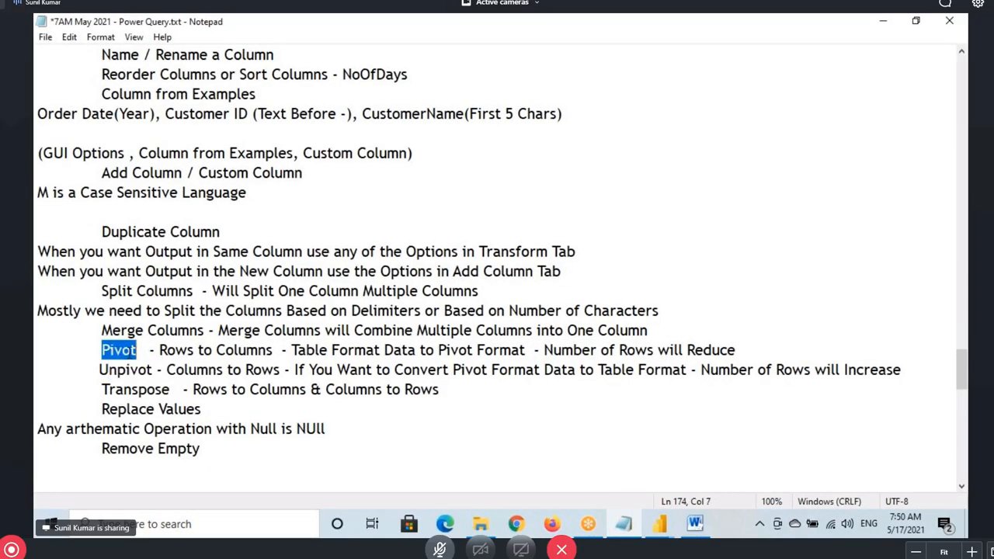
{"action": "left_click_drag", "start_coordinate": [102, 350], "coordinate": [137, 350]}
{"action": "left_click", "coordinate": [153, 370]}
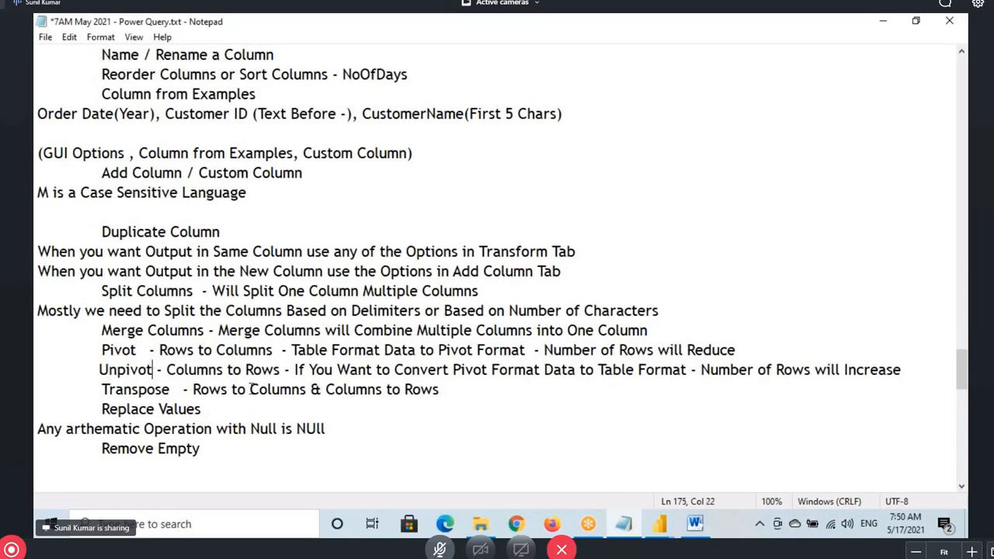
{"action": "type", "text": "Columns"}
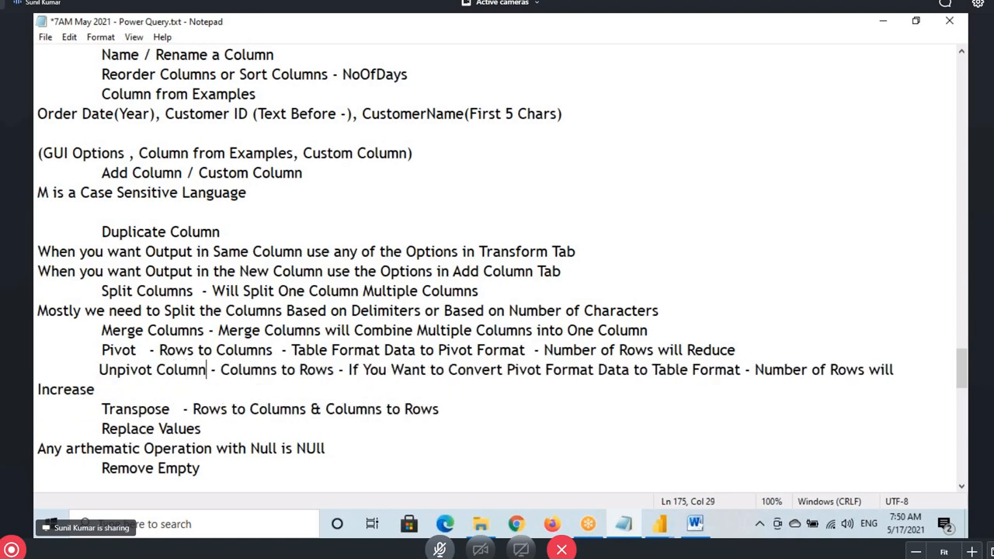
{"action": "left_click", "coordinate": [102, 376]}
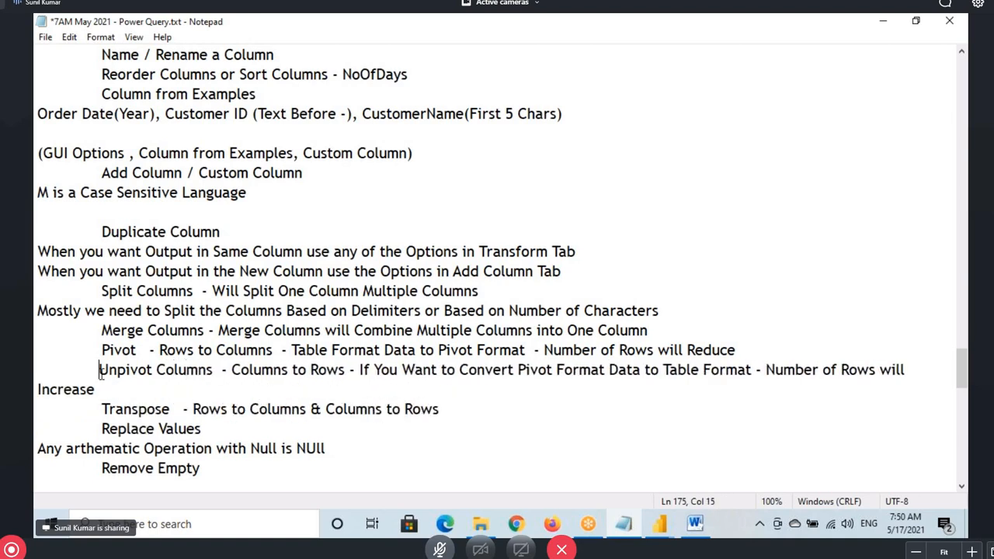
{"action": "key", "text": "BackSpace"}
{"action": "key", "text": "BackSpace"}
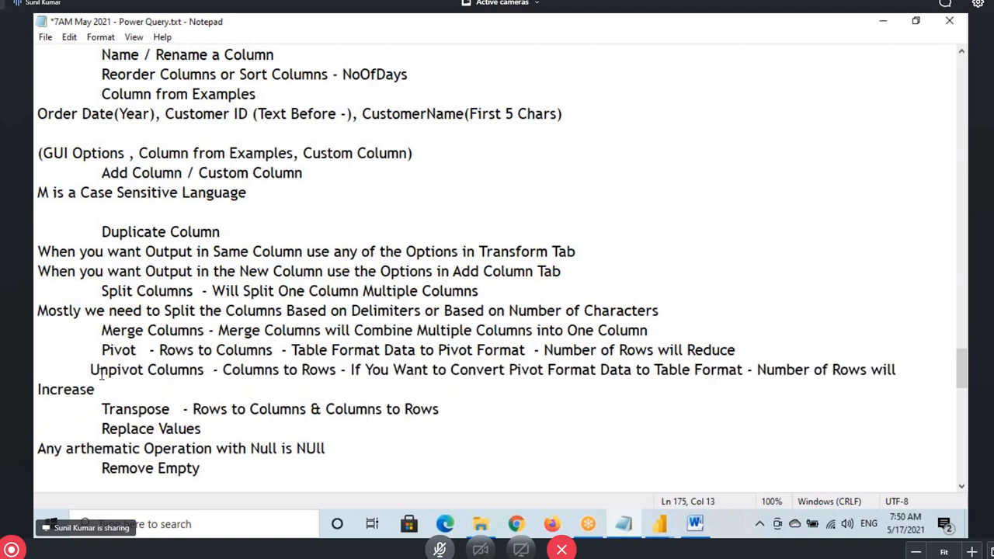
{"action": "key", "text": "BackSpace"}
{"action": "key", "text": "BackSpace"}
{"action": "key", "text": "BackSpace"}
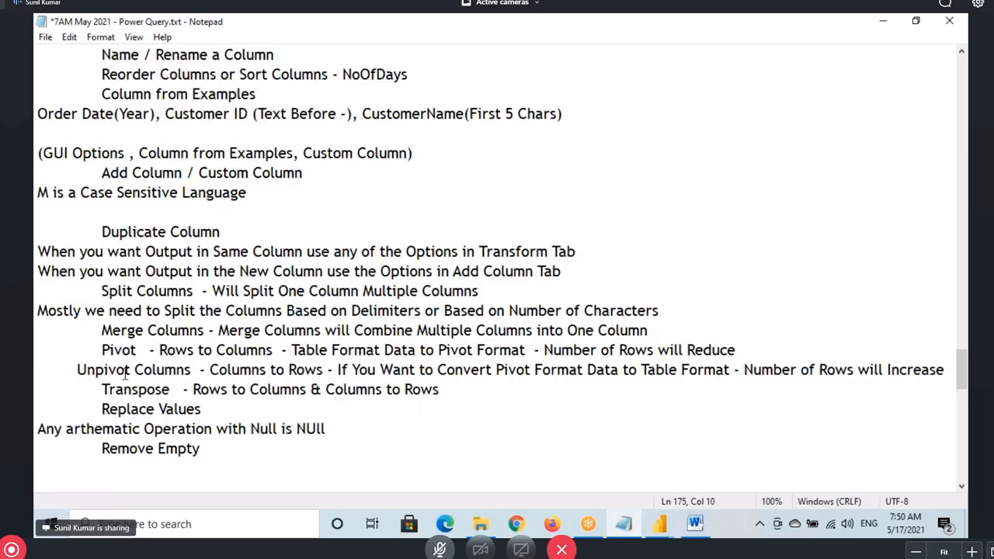
Copy the Unpivot description and pen-mark Rows, Pivot Format and 'Number of Rows will Increase'
{"action": "left_click_drag", "start_coordinate": [201, 369], "coordinate": [324, 371]}
{"action": "key", "text": "ctrl+c"}
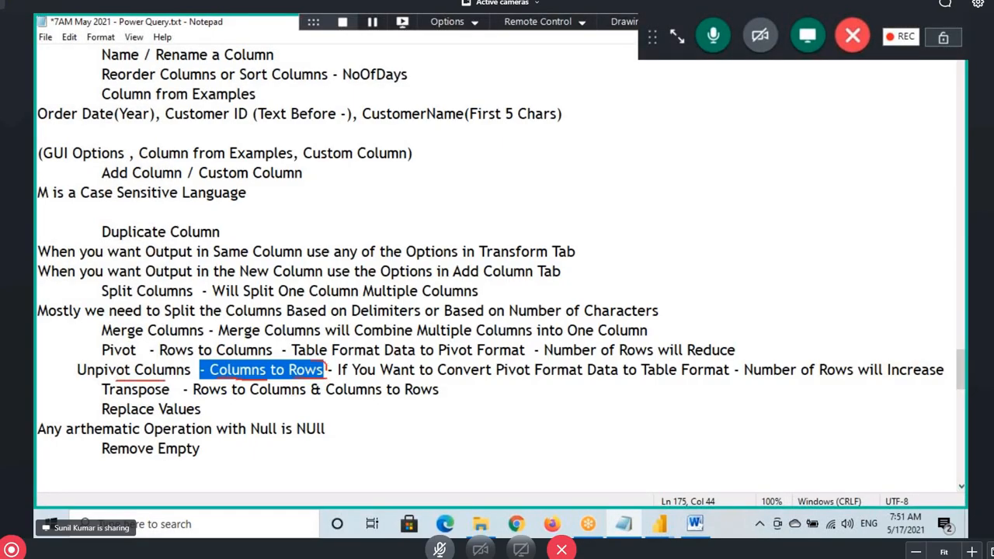
{"action": "left_click_drag", "start_coordinate": [307, 379], "coordinate": [282, 354]}
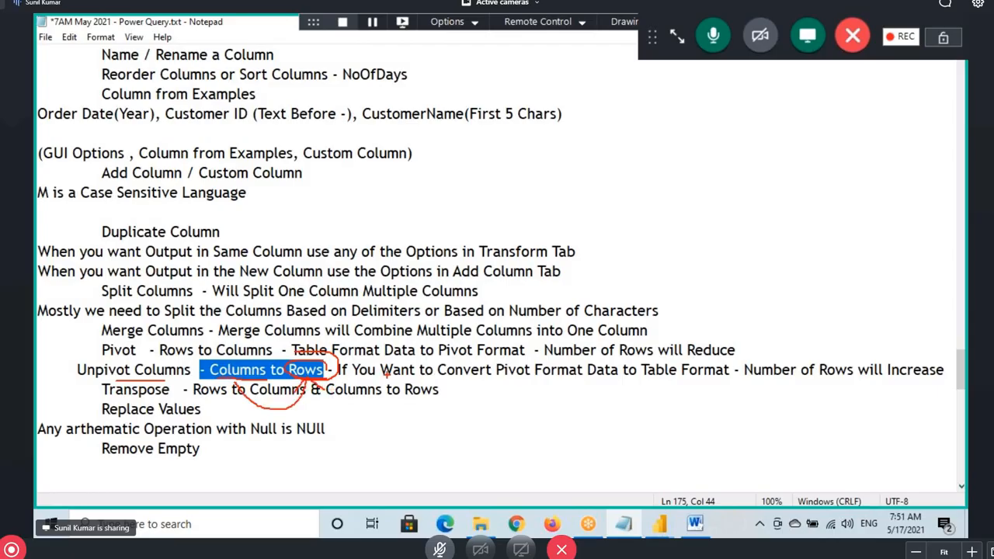
{"action": "mouse_move", "coordinate": [386, 376]}
{"action": "left_mouse_down"}
{"action": "mouse_move", "coordinate": [512, 386]}
{"action": "mouse_move", "coordinate": [644, 377]}
{"action": "left_mouse_up"}
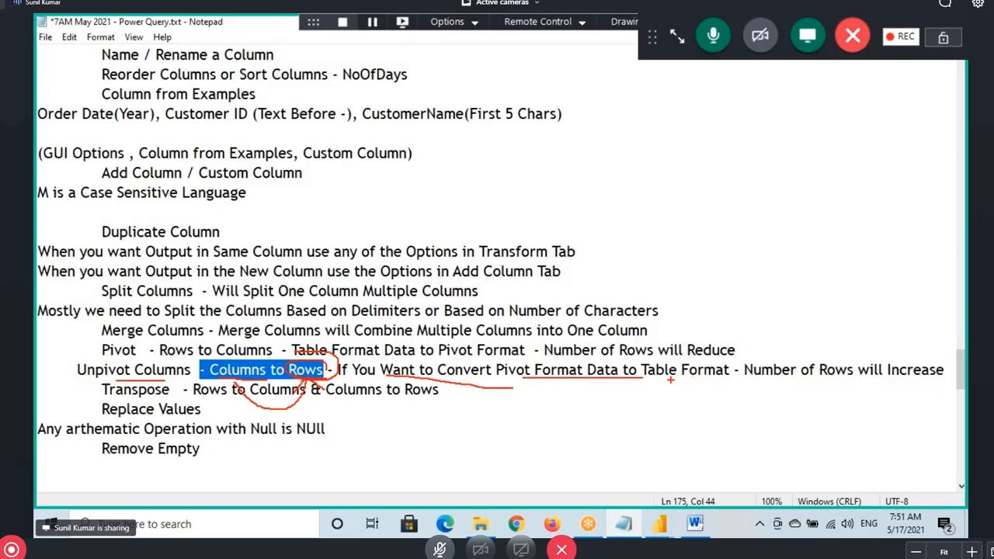
{"action": "mouse_move", "coordinate": [122, 378]}
{"action": "left_mouse_down"}
{"action": "mouse_move", "coordinate": [189, 367]}
{"action": "mouse_move", "coordinate": [67, 374]}
{"action": "mouse_move", "coordinate": [176, 381]}
{"action": "left_mouse_up"}
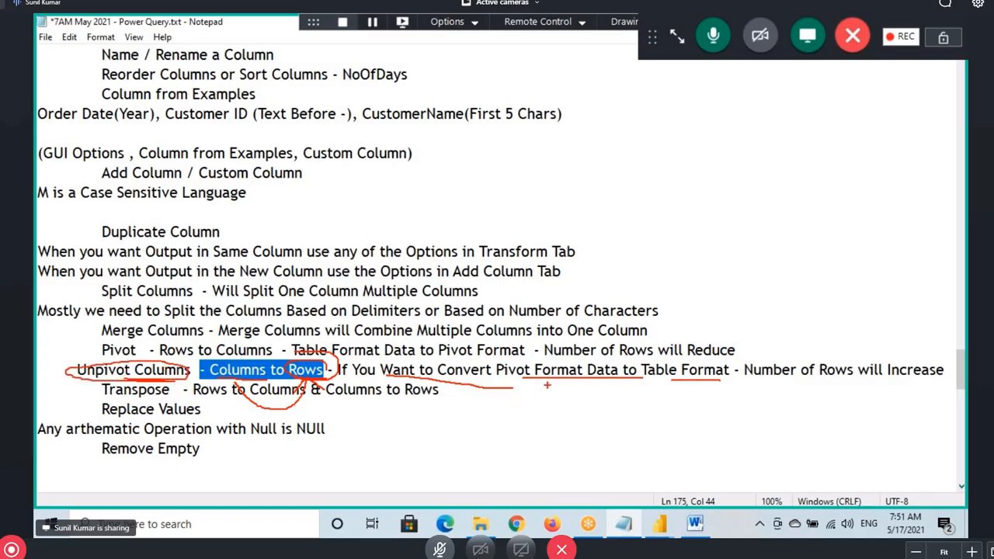
{"action": "left_click_drag", "start_coordinate": [497, 370], "coordinate": [581, 359]}
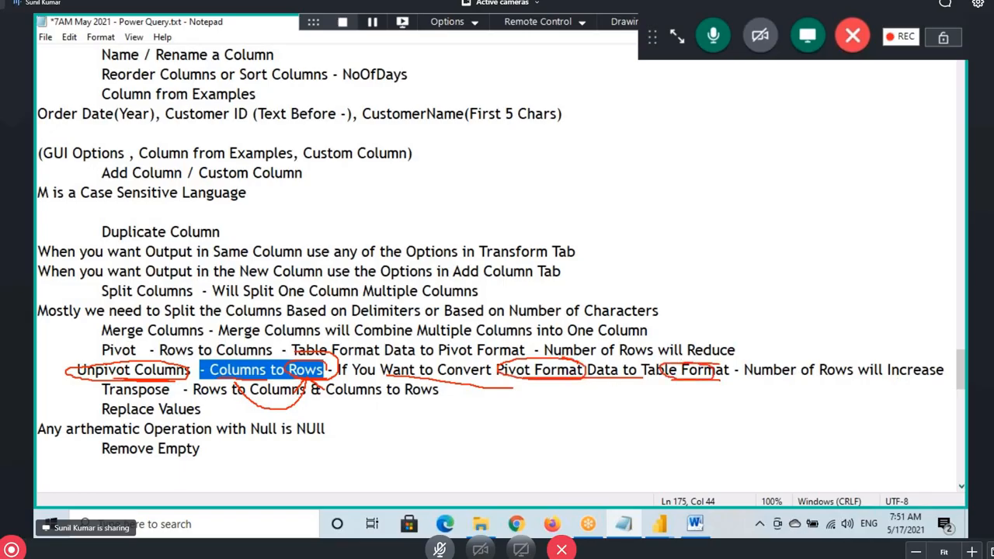
{"action": "left_click_drag", "start_coordinate": [781, 378], "coordinate": [869, 377]}
{"action": "mouse_move", "coordinate": [779, 381]}
{"action": "left_mouse_down"}
{"action": "mouse_move", "coordinate": [913, 380]}
{"action": "mouse_move", "coordinate": [942, 354]}
{"action": "mouse_move", "coordinate": [750, 349]}
{"action": "mouse_move", "coordinate": [814, 383]}
{"action": "left_mouse_up"}
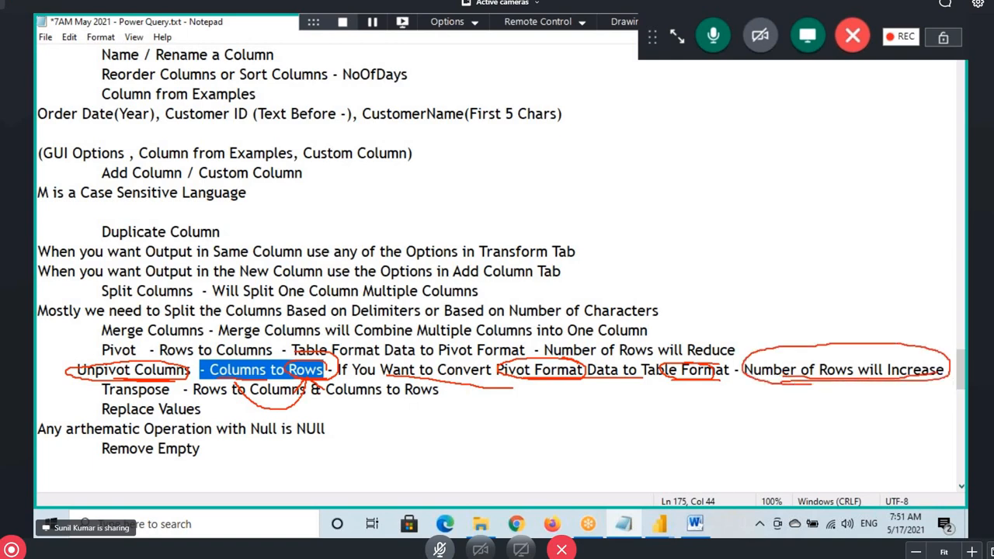
{"action": "left_click_drag", "start_coordinate": [817, 341], "coordinate": [827, 354]}
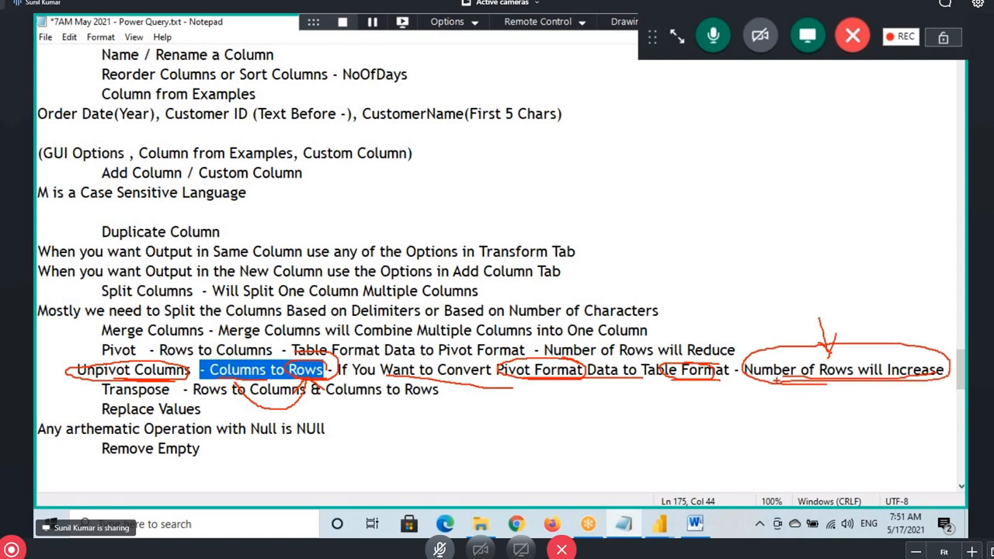
Rename the Pivot note to 'Pivot Column' and switch to the Power Query Editor
{"action": "left_click", "coordinate": [137, 350]}
{"action": "type", "text": "Colu"}
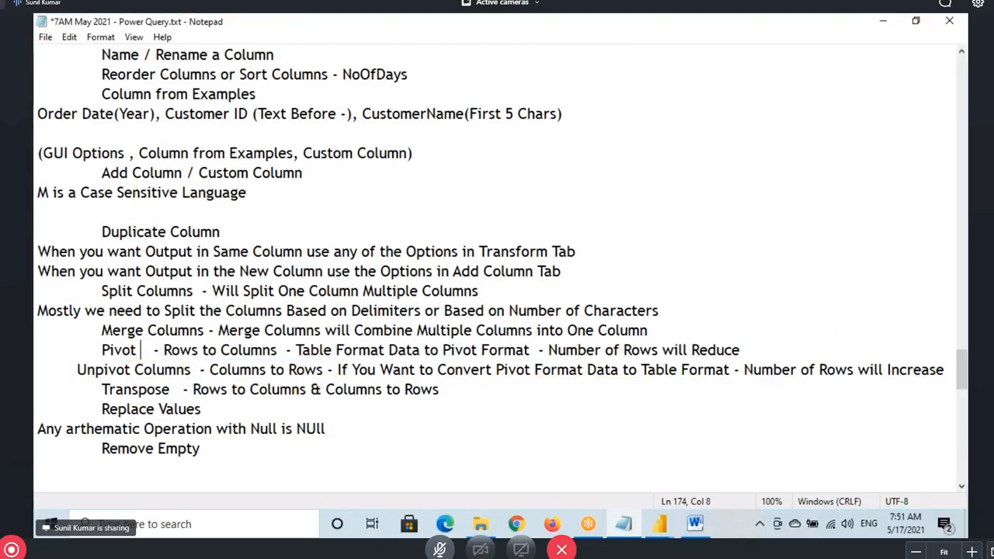
{"action": "type", "text": "mn"}
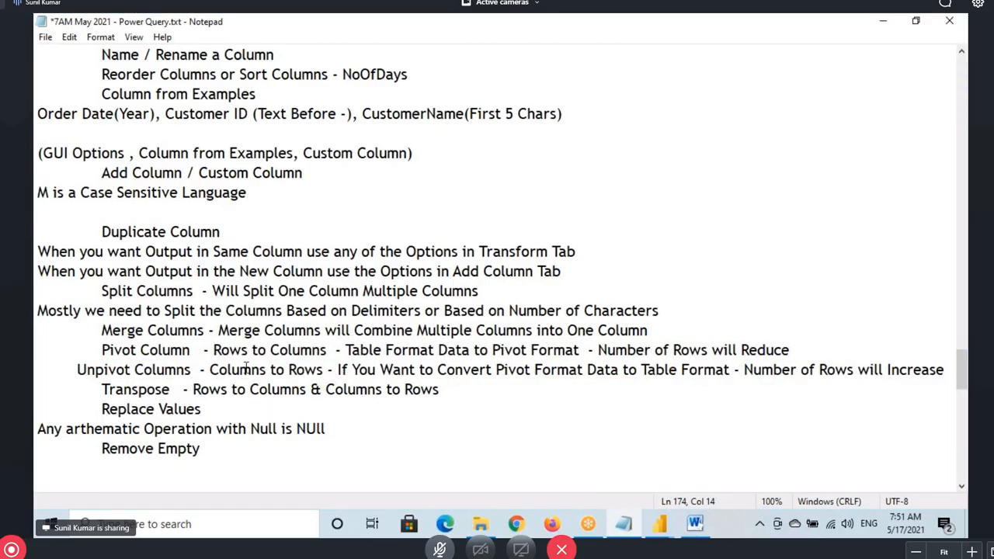
{"action": "left_click_drag", "start_coordinate": [128, 351], "coordinate": [180, 369]}
{"action": "left_click", "coordinate": [169, 350]}
{"action": "mouse_move", "coordinate": [659, 524]}
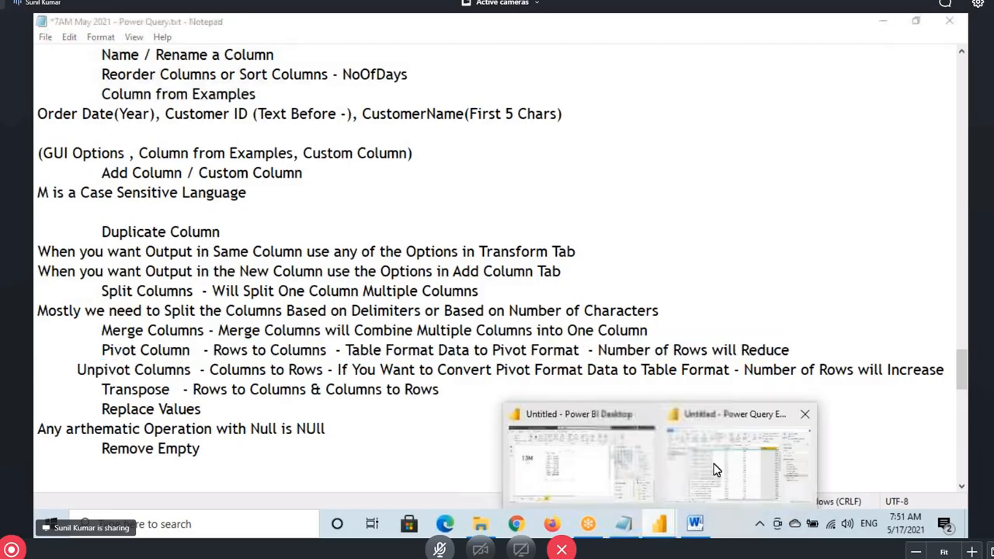
{"action": "left_click", "coordinate": [850, 466]}
{"action": "left_click", "coordinate": [571, 155]}
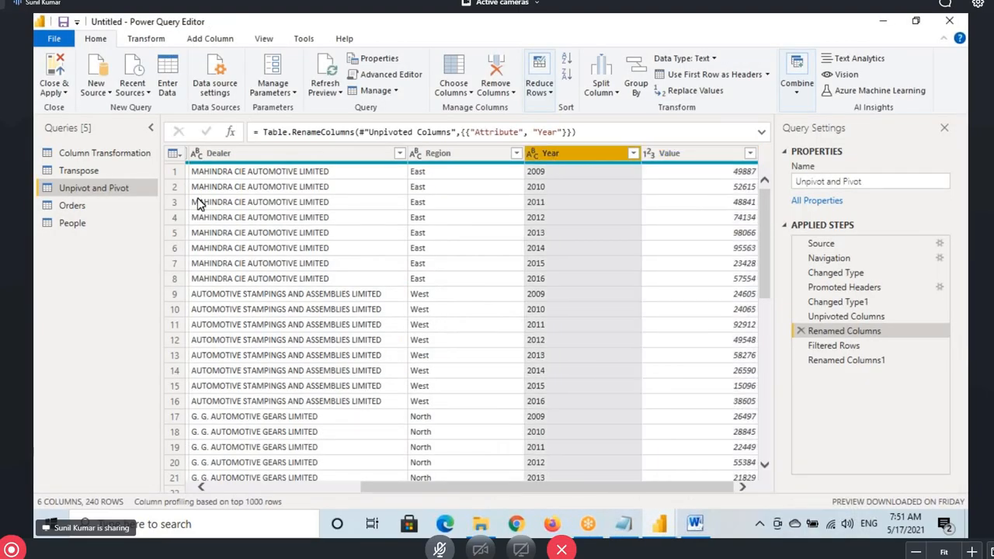
{"action": "mouse_move", "coordinate": [171, 144]}
{"action": "left_mouse_down"}
{"action": "mouse_move", "coordinate": [297, 256]}
{"action": "mouse_move", "coordinate": [767, 489]}
{"action": "left_mouse_up"}
{"action": "left_click_drag", "start_coordinate": [489, 328], "coordinate": [539, 375]}
{"action": "left_click_drag", "start_coordinate": [572, 314], "coordinate": [735, 214]}
{"action": "left_click_drag", "start_coordinate": [664, 217], "coordinate": [708, 278]}
{"action": "left_click_drag", "start_coordinate": [754, 147], "coordinate": [769, 211]}
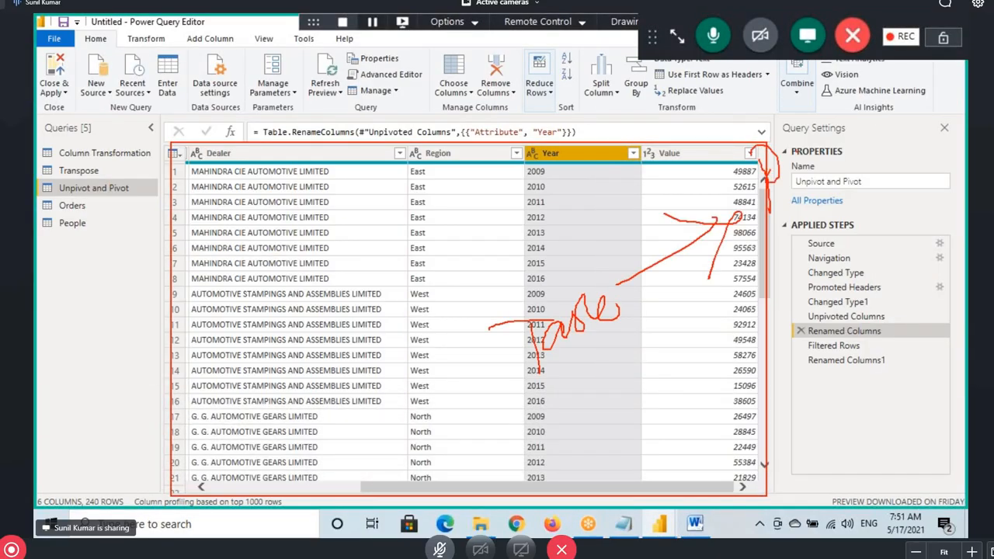
{"action": "mouse_move", "coordinate": [799, 141]}
{"action": "left_mouse_down"}
{"action": "mouse_move", "coordinate": [846, 115]}
{"action": "mouse_move", "coordinate": [870, 138]}
{"action": "left_mouse_up"}
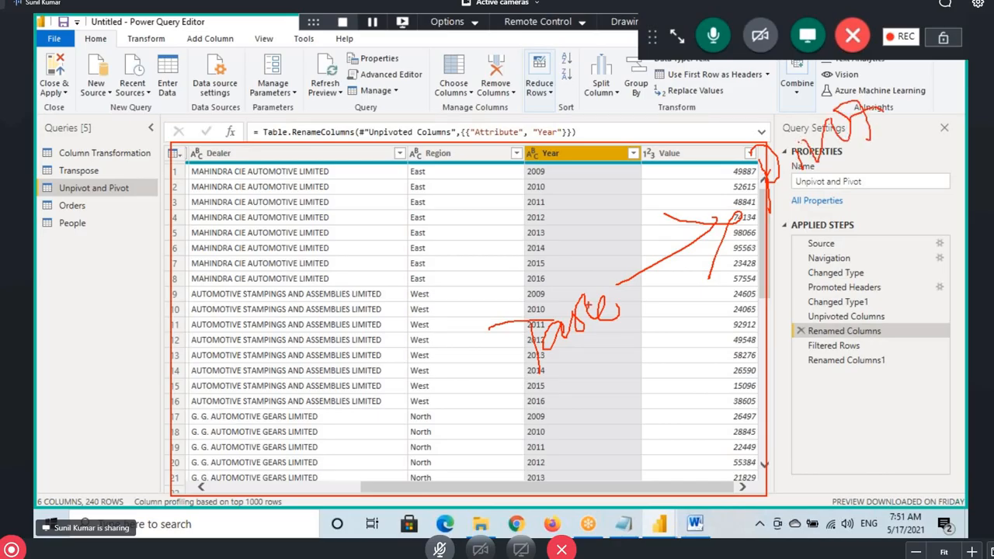
{"action": "left_click_drag", "start_coordinate": [558, 293], "coordinate": [790, 125]}
{"action": "left_click_drag", "start_coordinate": [873, 147], "coordinate": [787, 203]}
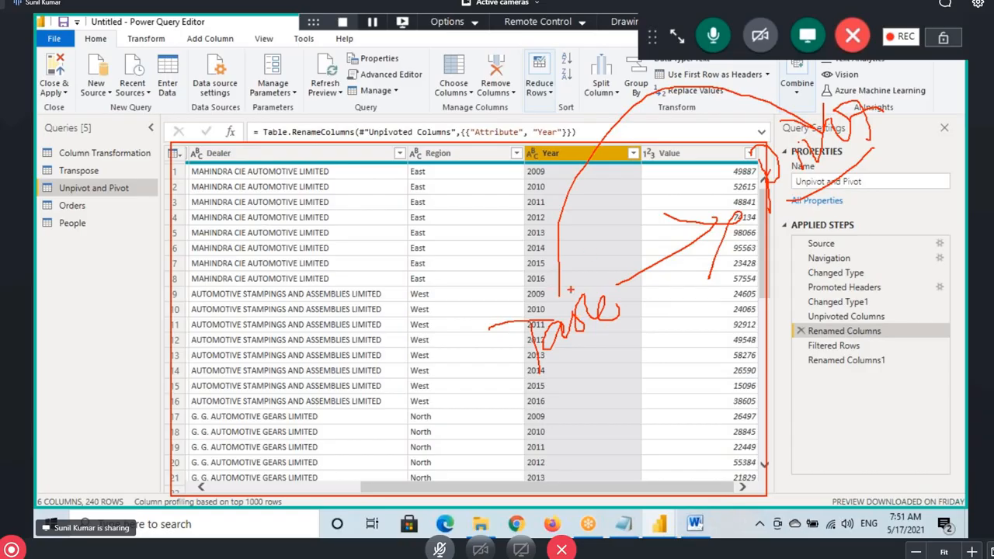
{"action": "mouse_move", "coordinate": [571, 289]}
{"action": "left_mouse_down"}
{"action": "mouse_move", "coordinate": [656, 107]}
{"action": "mouse_move", "coordinate": [812, 104]}
{"action": "left_mouse_up"}
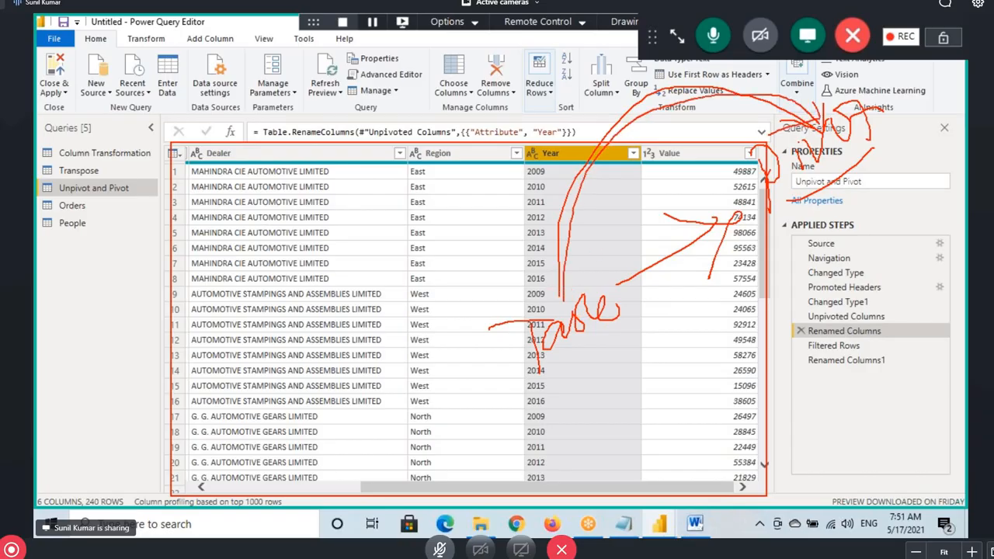
{"action": "mouse_move", "coordinate": [853, 236]}
{"action": "left_mouse_down"}
{"action": "mouse_move", "coordinate": [712, 394]}
{"action": "mouse_move", "coordinate": [592, 337]}
{"action": "mouse_move", "coordinate": [551, 385]}
{"action": "left_mouse_up"}
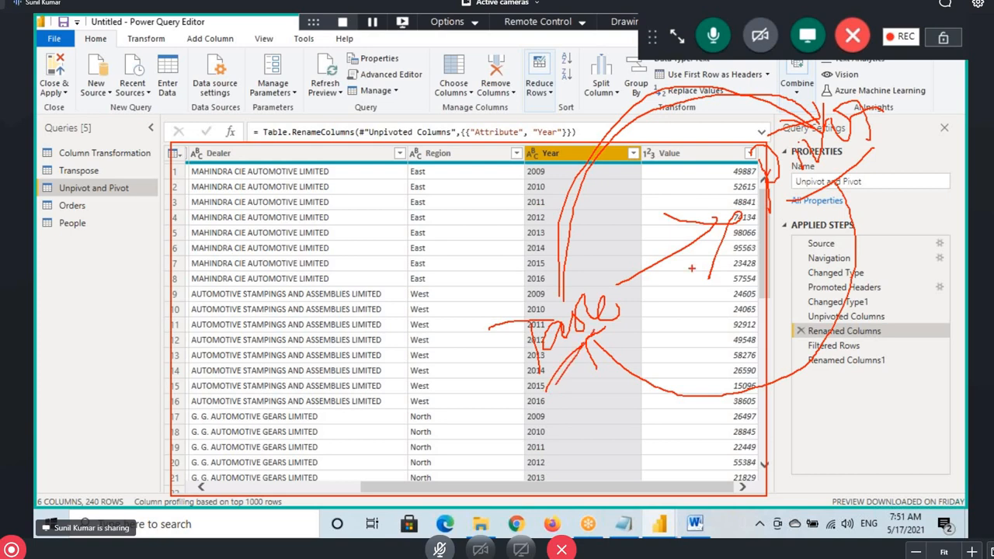
{"action": "mouse_move", "coordinate": [565, 291]}
{"action": "left_mouse_down"}
{"action": "mouse_move", "coordinate": [737, 77]}
{"action": "mouse_move", "coordinate": [812, 131]}
{"action": "left_mouse_up"}
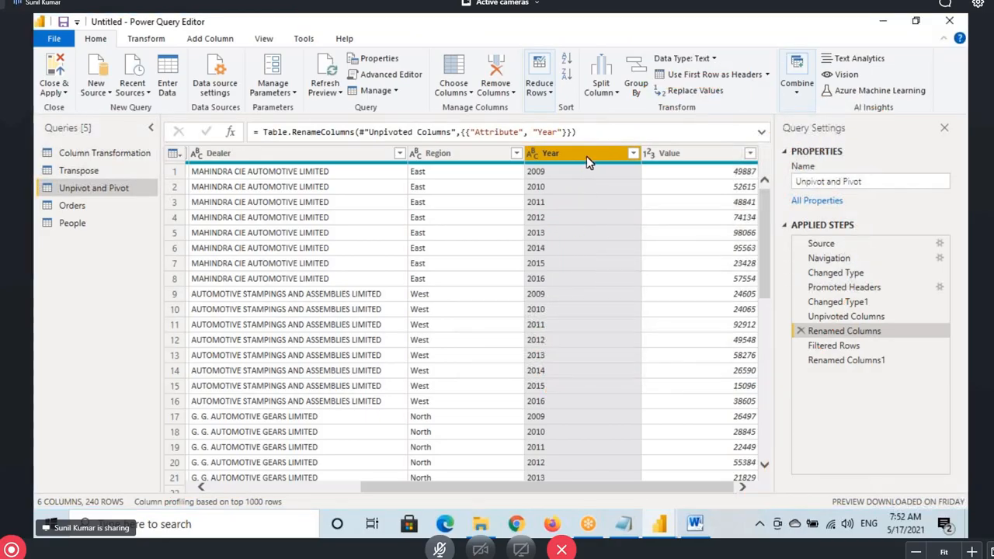
{"action": "left_click", "coordinate": [632, 155]}
{"action": "left_click", "coordinate": [557, 443]}
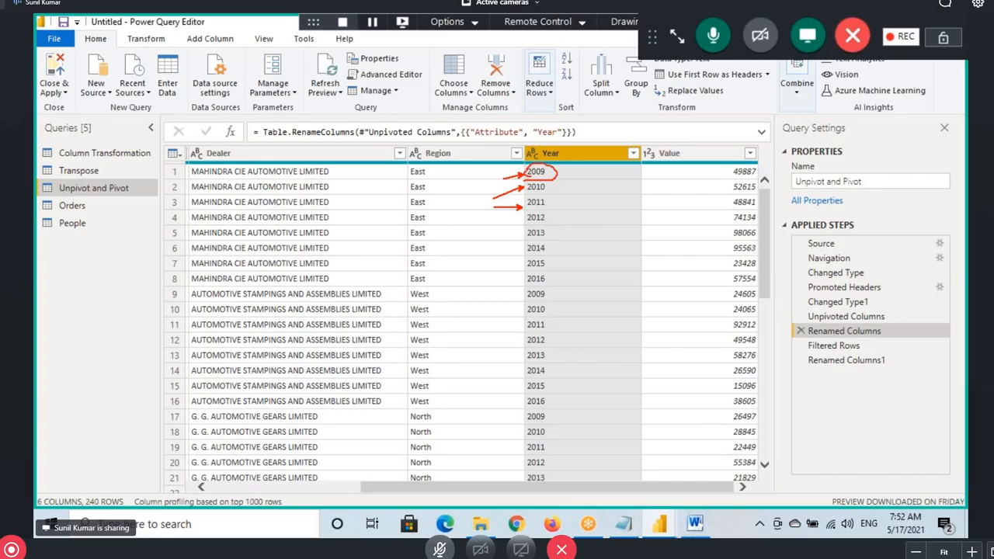
{"action": "left_click_drag", "start_coordinate": [555, 166], "coordinate": [660, 136]}
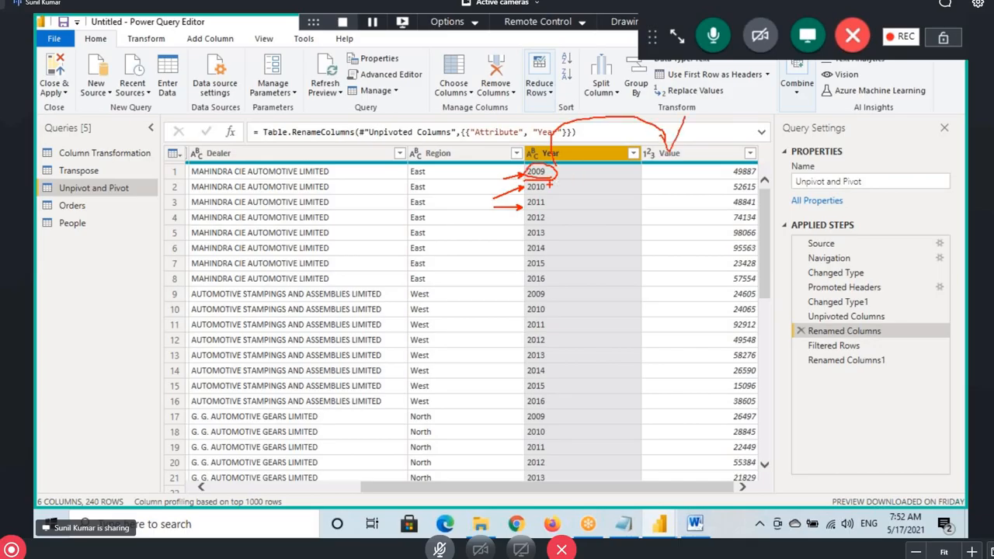
{"action": "left_click_drag", "start_coordinate": [558, 187], "coordinate": [761, 133]}
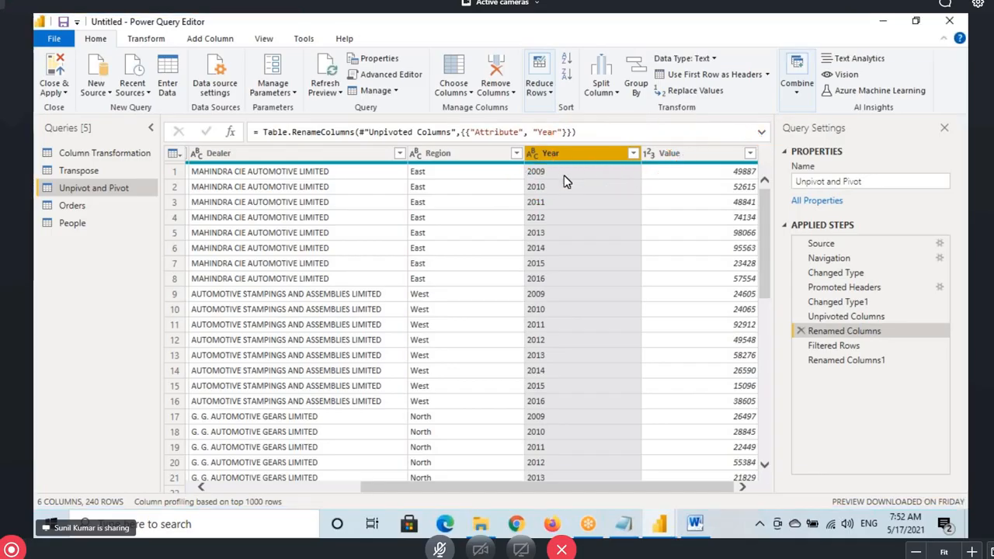
Close the stray Sample - Copy editor and Insert Step prompt, then select Renamed Columns1
{"action": "left_click", "coordinate": [142, 38]}
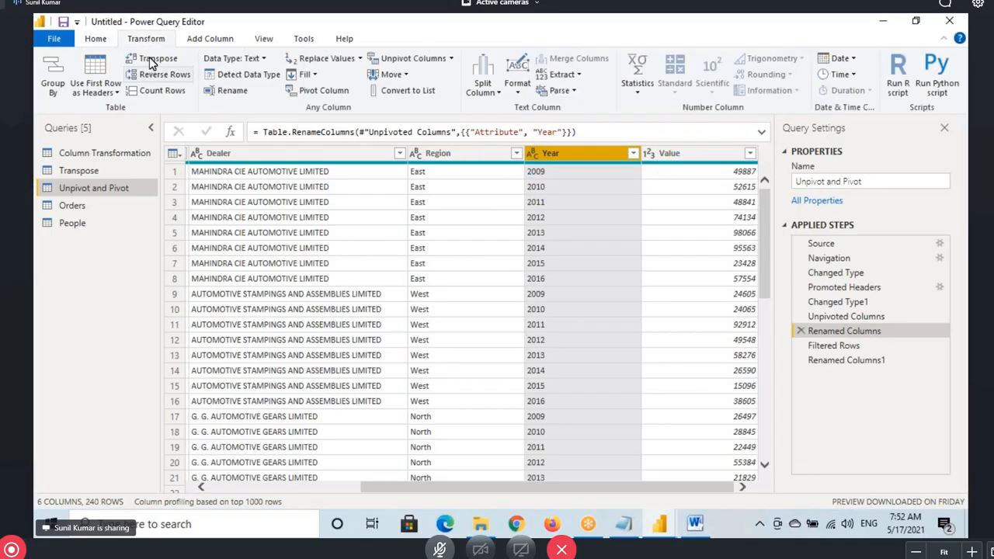
{"action": "left_click", "coordinate": [315, 92]}
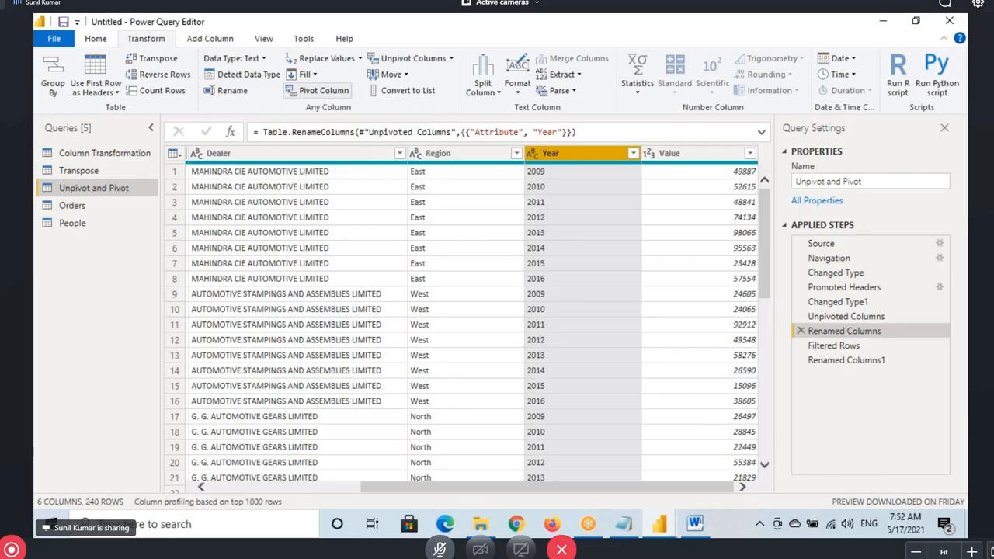
{"action": "left_click_drag", "start_coordinate": [285, 100], "coordinate": [352, 98]}
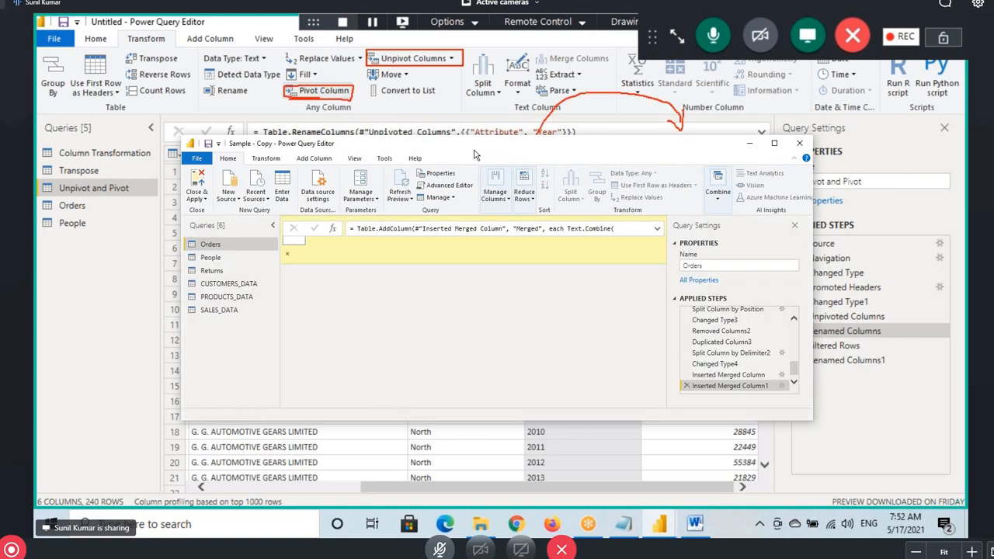
{"action": "left_click", "coordinate": [951, 284]}
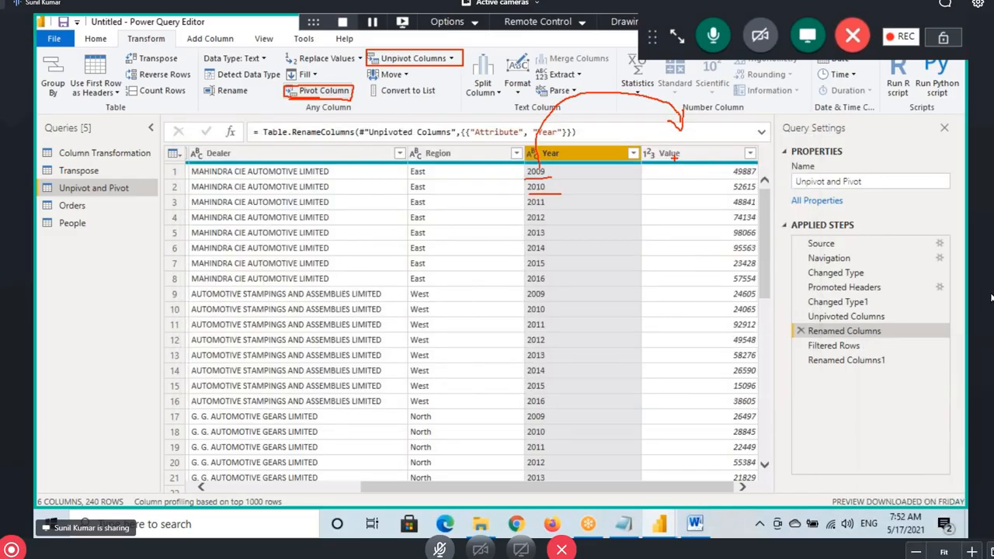
{"action": "left_click_drag", "start_coordinate": [667, 156], "coordinate": [716, 156]}
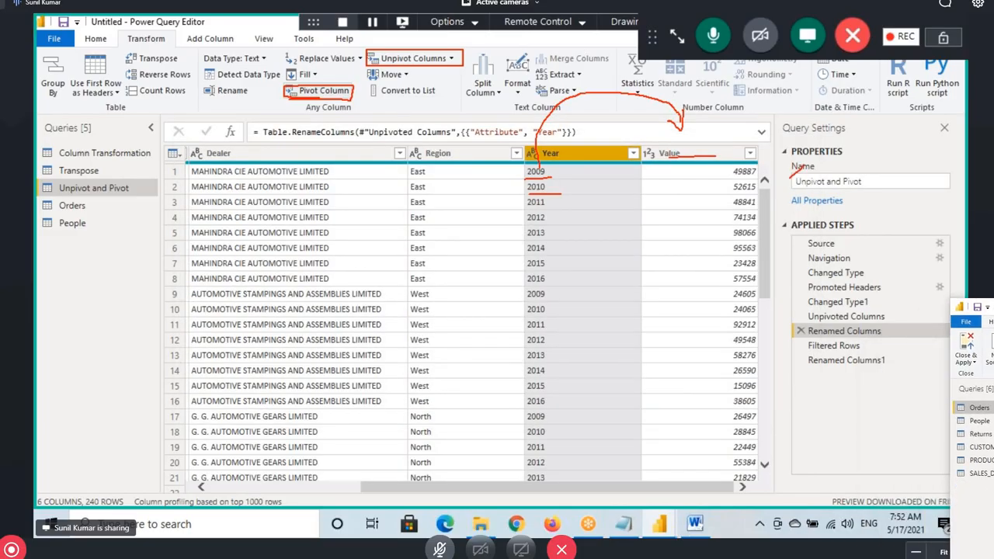
{"action": "left_click", "coordinate": [325, 102]}
{"action": "left_click", "coordinate": [621, 298]}
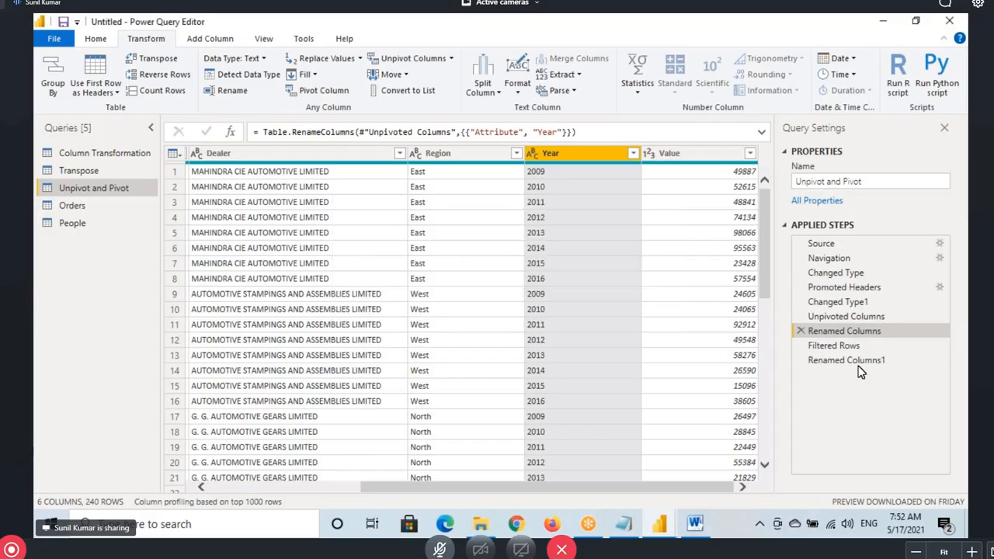
{"action": "left_click", "coordinate": [860, 360]}
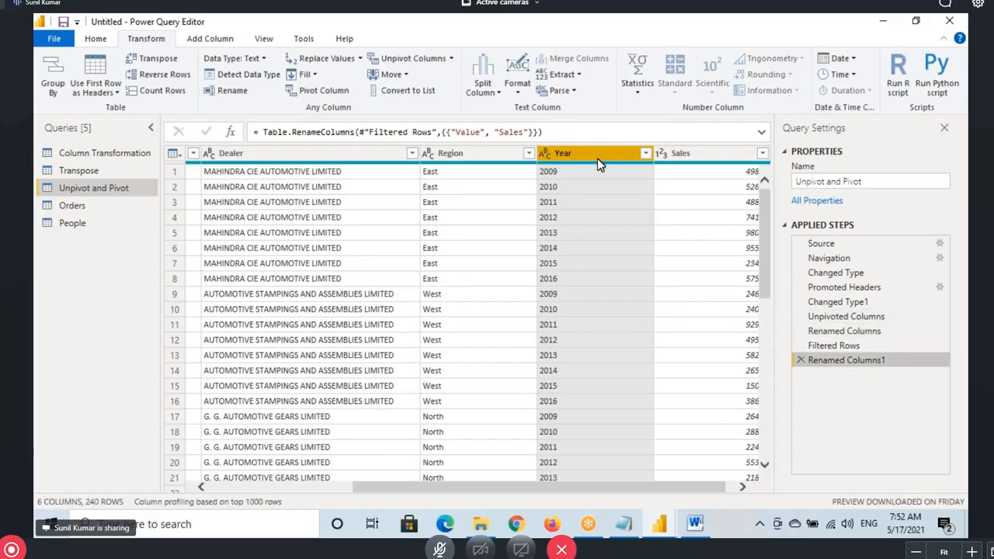
Open Pivot Column for Year and sketch how year values become columns of Sales
{"action": "left_click", "coordinate": [326, 93]}
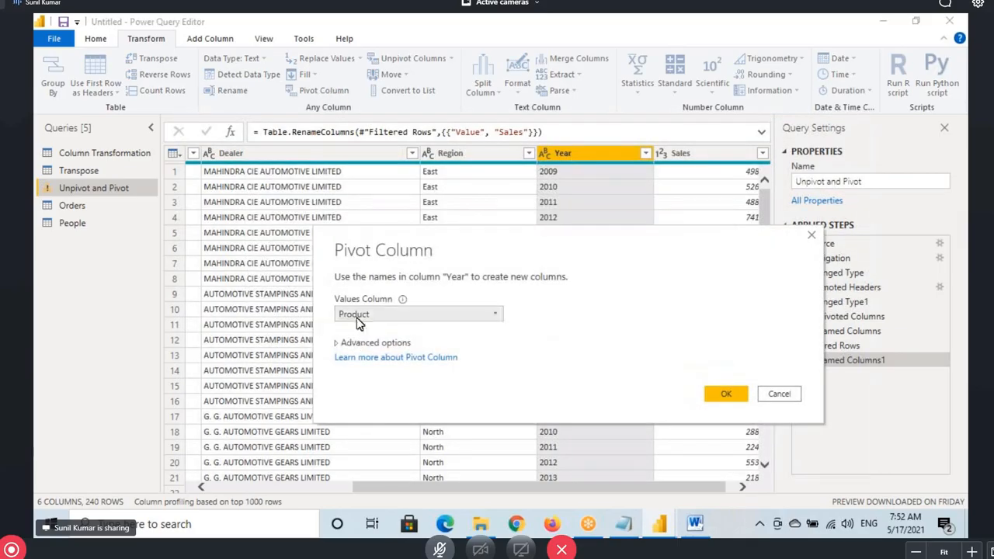
{"action": "mouse_move", "coordinate": [534, 165]}
{"action": "left_mouse_down"}
{"action": "mouse_move", "coordinate": [572, 180]}
{"action": "mouse_move", "coordinate": [652, 128]}
{"action": "mouse_move", "coordinate": [664, 141]}
{"action": "left_mouse_up"}
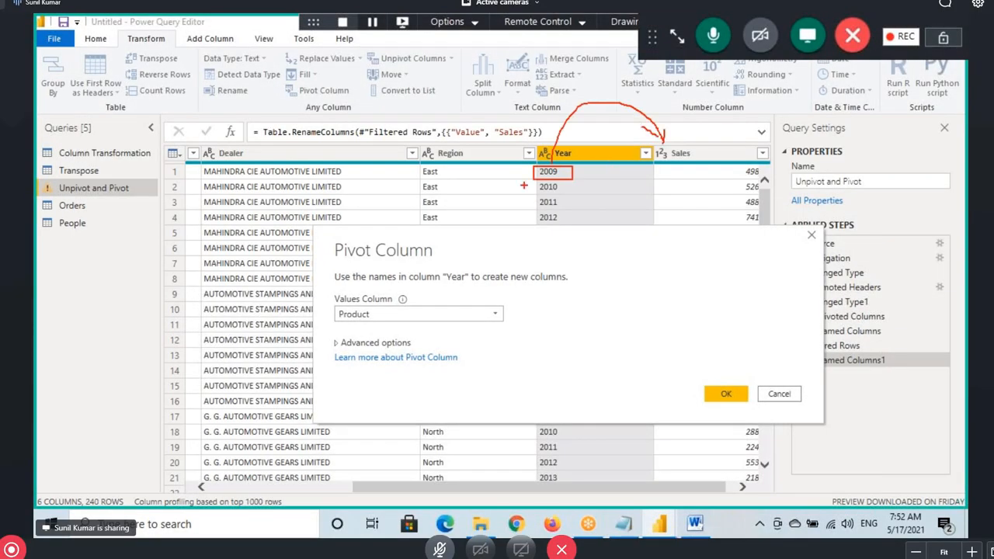
{"action": "left_click_drag", "start_coordinate": [528, 183], "coordinate": [583, 194]}
{"action": "mouse_move", "coordinate": [579, 189]}
{"action": "left_mouse_down"}
{"action": "mouse_move", "coordinate": [610, 157]}
{"action": "mouse_move", "coordinate": [723, 145]}
{"action": "mouse_move", "coordinate": [647, 153]}
{"action": "mouse_move", "coordinate": [689, 160]}
{"action": "mouse_move", "coordinate": [685, 170]}
{"action": "left_mouse_up"}
{"action": "mouse_move", "coordinate": [722, 141]}
{"action": "left_mouse_down"}
{"action": "mouse_move", "coordinate": [730, 176]}
{"action": "mouse_move", "coordinate": [745, 152]}
{"action": "mouse_move", "coordinate": [771, 158]}
{"action": "mouse_move", "coordinate": [744, 208]}
{"action": "mouse_move", "coordinate": [762, 191]}
{"action": "left_mouse_up"}
{"action": "mouse_move", "coordinate": [335, 305]}
{"action": "left_mouse_down"}
{"action": "mouse_move", "coordinate": [394, 319]}
{"action": "mouse_move", "coordinate": [506, 316]}
{"action": "left_mouse_up"}
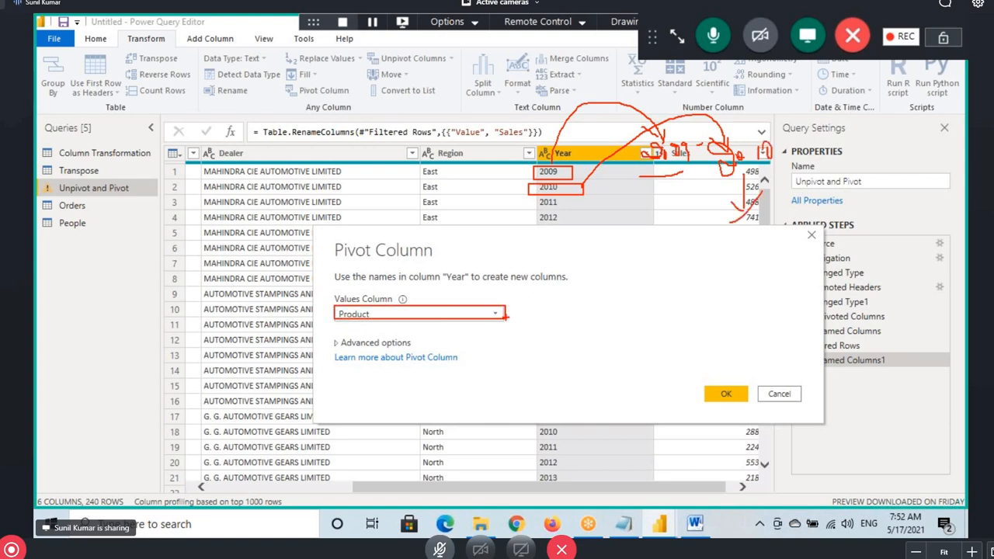
Set Values Column to Sales, confirm the pivot, and circle the new 2009 column
{"action": "left_click", "coordinate": [400, 315]}
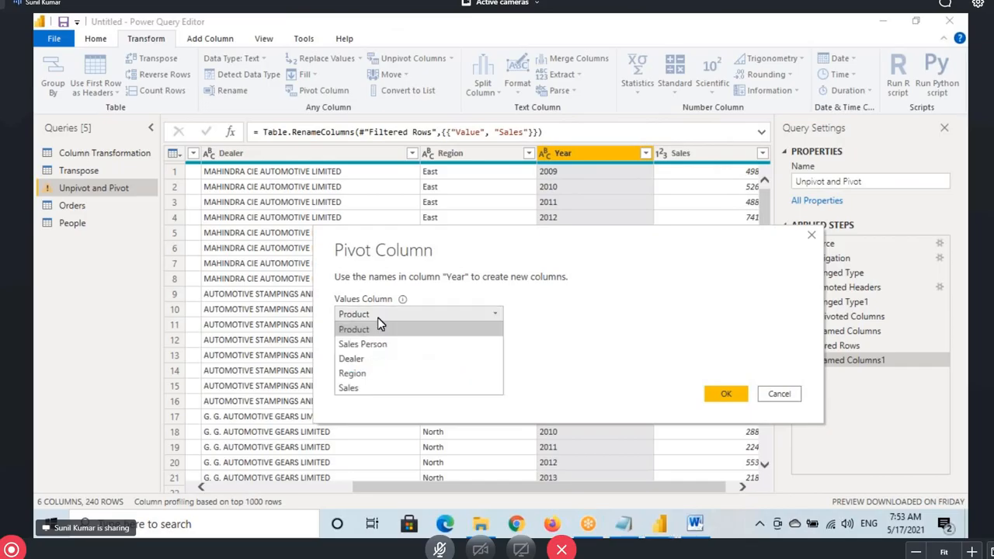
{"action": "left_click", "coordinate": [354, 389]}
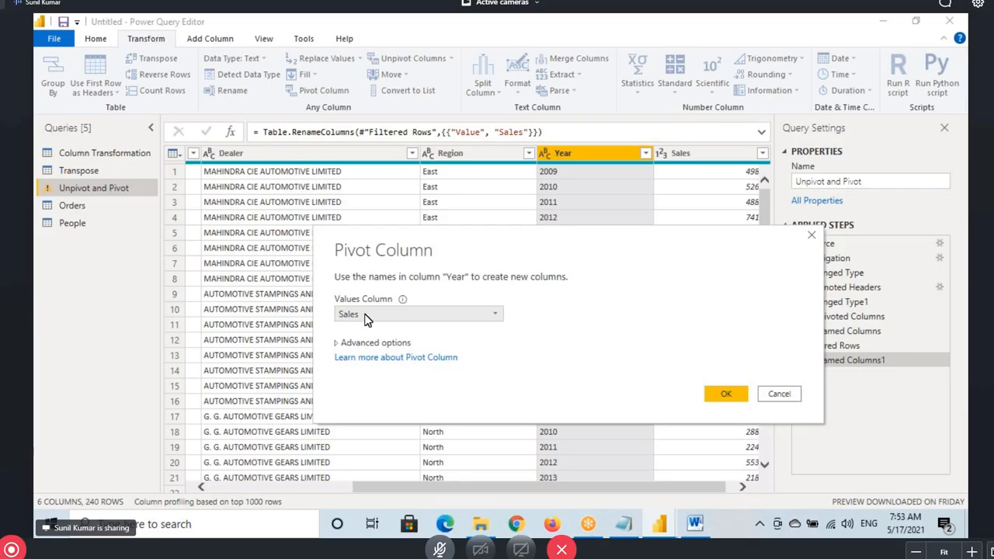
{"action": "left_click", "coordinate": [728, 396]}
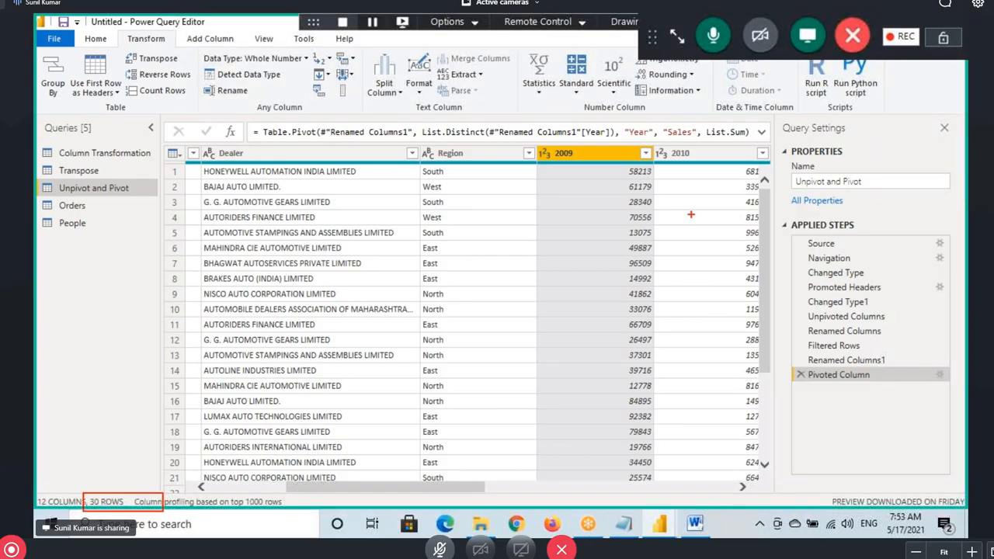
{"action": "mouse_move", "coordinate": [550, 165]}
{"action": "left_mouse_down"}
{"action": "mouse_move", "coordinate": [583, 163]}
{"action": "mouse_move", "coordinate": [566, 165]}
{"action": "mouse_move", "coordinate": [657, 368]}
{"action": "mouse_move", "coordinate": [659, 520]}
{"action": "left_mouse_up"}
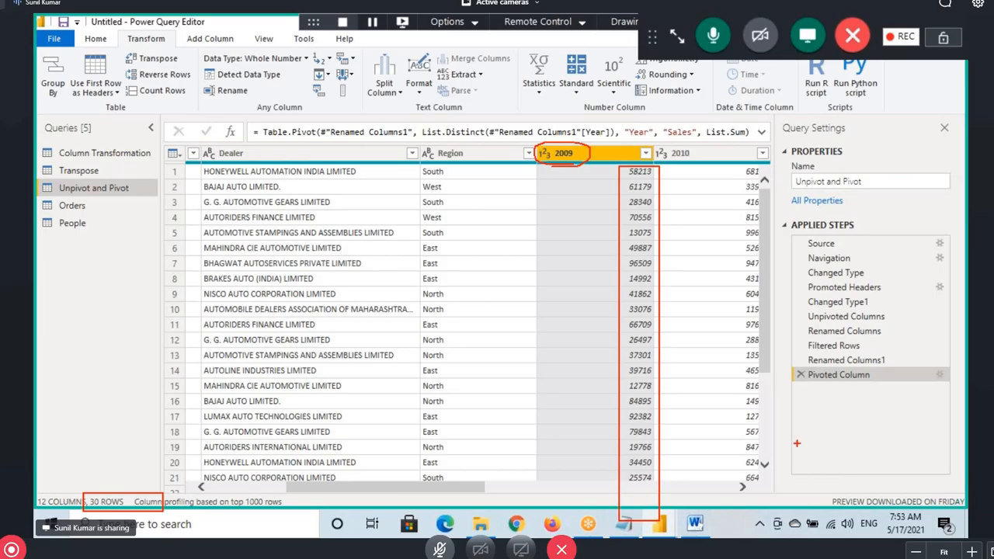
In Notepad, highlight and pen-mark the Pivot Column note's rows, columns and 'Number of Rows will Reduce'
{"action": "key", "text": "alt+Tab"}
{"action": "key", "text": "shift+Right"}
{"action": "key", "text": "shift+Right"}
{"action": "key", "text": "shift+Right"}
{"action": "key", "text": "shift+Right"}
{"action": "key", "text": "shift+Right"}
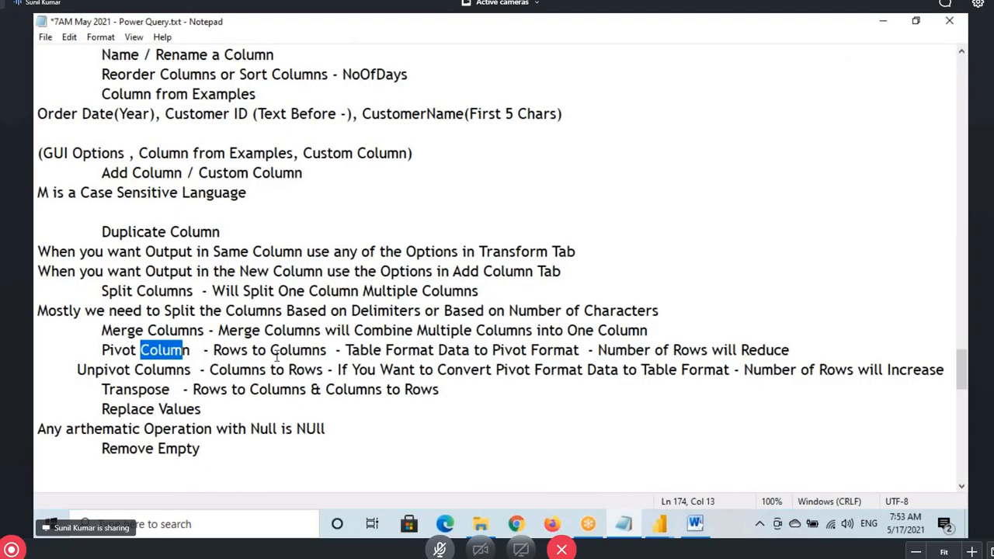
{"action": "left_click_drag", "start_coordinate": [213, 351], "coordinate": [321, 350]}
{"action": "left_click_drag", "start_coordinate": [215, 351], "coordinate": [574, 350]}
{"action": "left_click", "coordinate": [500, 351]}
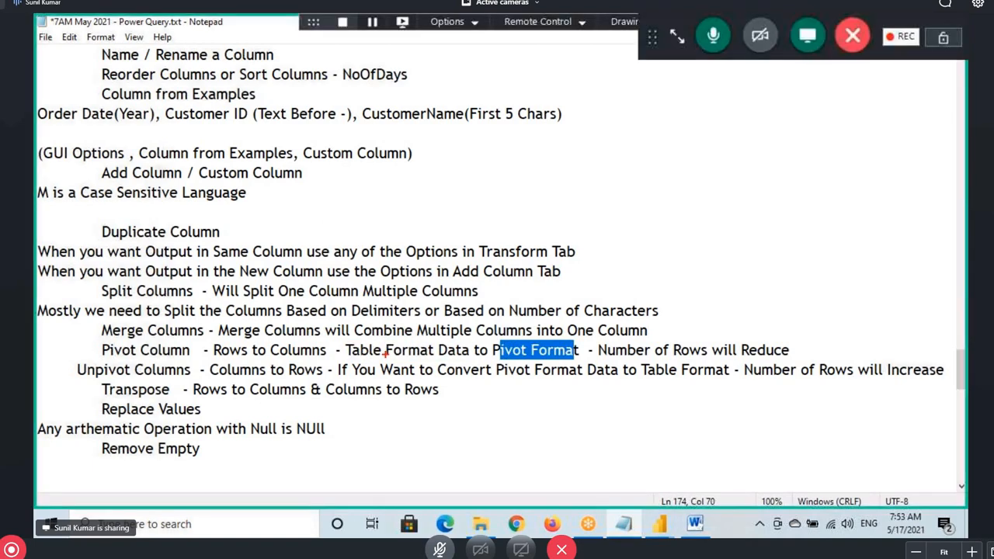
{"action": "mouse_move", "coordinate": [346, 340]}
{"action": "left_mouse_down"}
{"action": "mouse_move", "coordinate": [475, 362]}
{"action": "mouse_move", "coordinate": [587, 362]}
{"action": "left_mouse_up"}
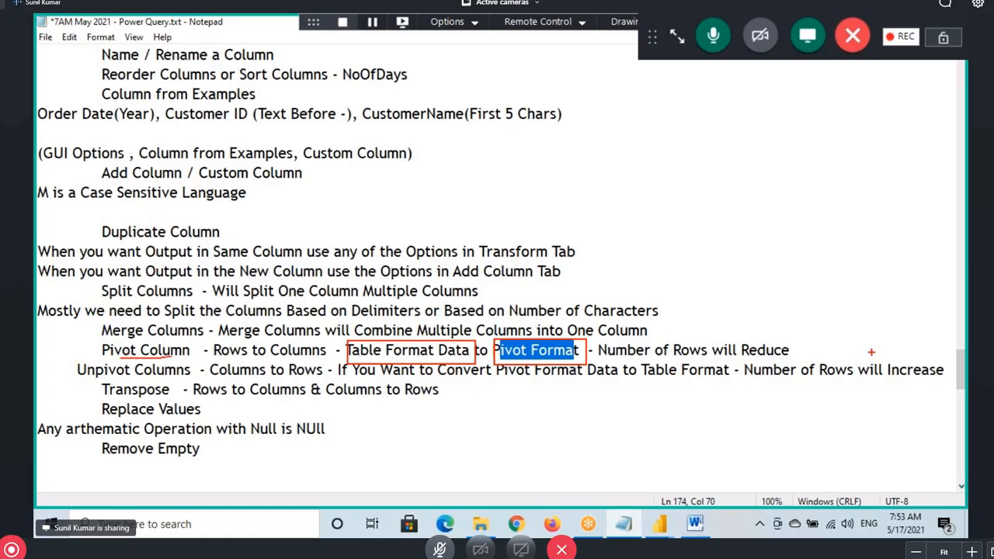
{"action": "left_click_drag", "start_coordinate": [164, 358], "coordinate": [205, 360]}
{"action": "mouse_move", "coordinate": [624, 357]}
{"action": "left_mouse_down"}
{"action": "mouse_move", "coordinate": [784, 352]}
{"action": "mouse_move", "coordinate": [626, 349]}
{"action": "left_mouse_up"}
{"action": "mouse_move", "coordinate": [694, 316]}
{"action": "left_mouse_down"}
{"action": "mouse_move", "coordinate": [703, 329]}
{"action": "mouse_move", "coordinate": [684, 342]}
{"action": "left_mouse_up"}
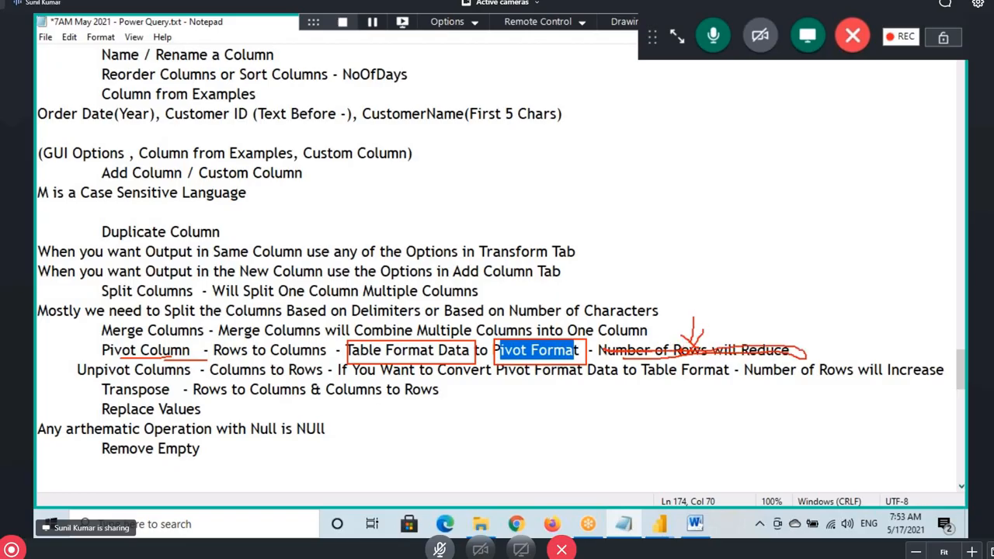
{"action": "left_click", "coordinate": [852, 35]}
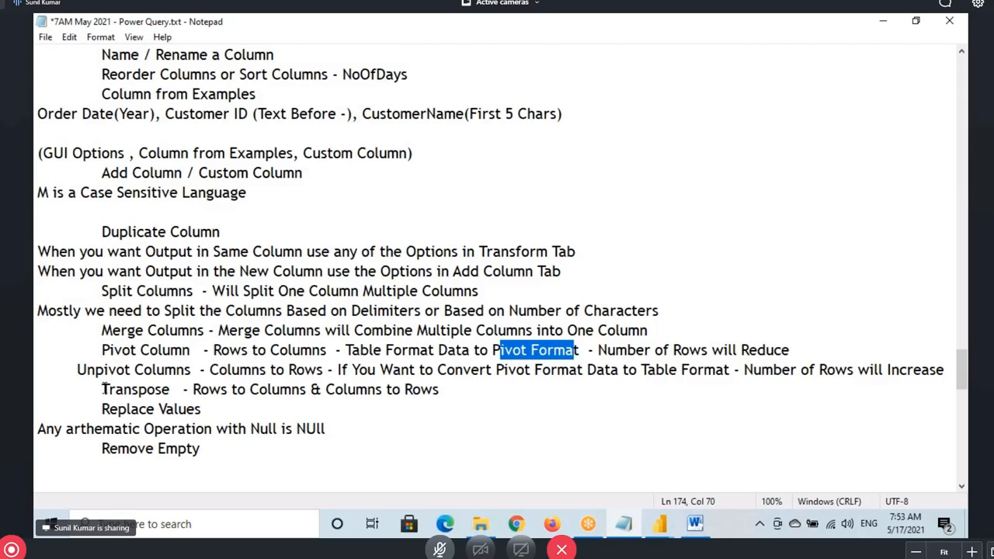
Highlight Transpose, then the Pivot Column and Unpivot Columns lines, after briefly viewing Power Query Editor
{"action": "left_click_drag", "start_coordinate": [102, 389], "coordinate": [170, 389]}
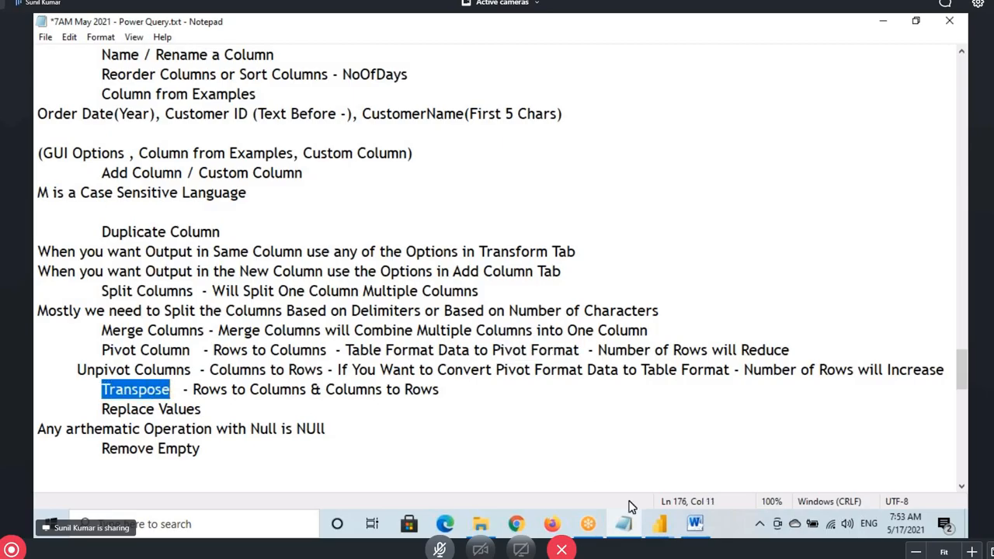
{"action": "left_click", "coordinate": [658, 524]}
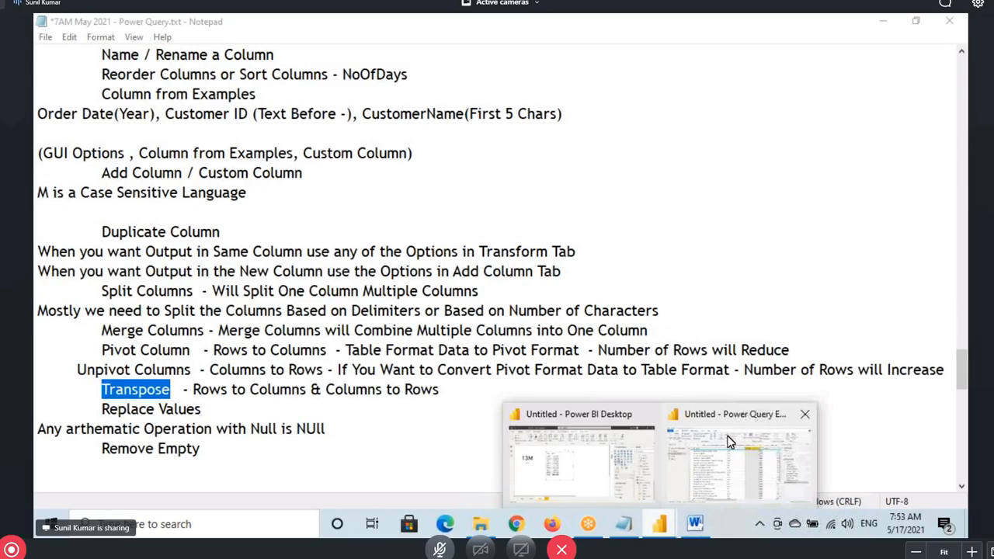
{"action": "left_click", "coordinate": [728, 441]}
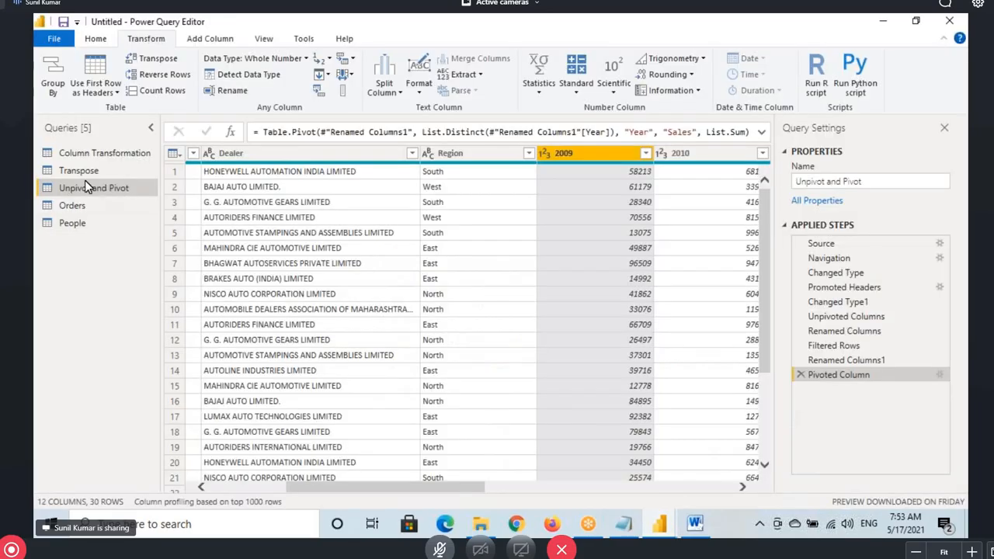
{"action": "left_click", "coordinate": [625, 525]}
{"action": "left_click_drag", "start_coordinate": [109, 350], "coordinate": [253, 351]}
{"action": "left_click_drag", "start_coordinate": [278, 350], "coordinate": [310, 350]}
{"action": "left_click", "coordinate": [97, 370]}
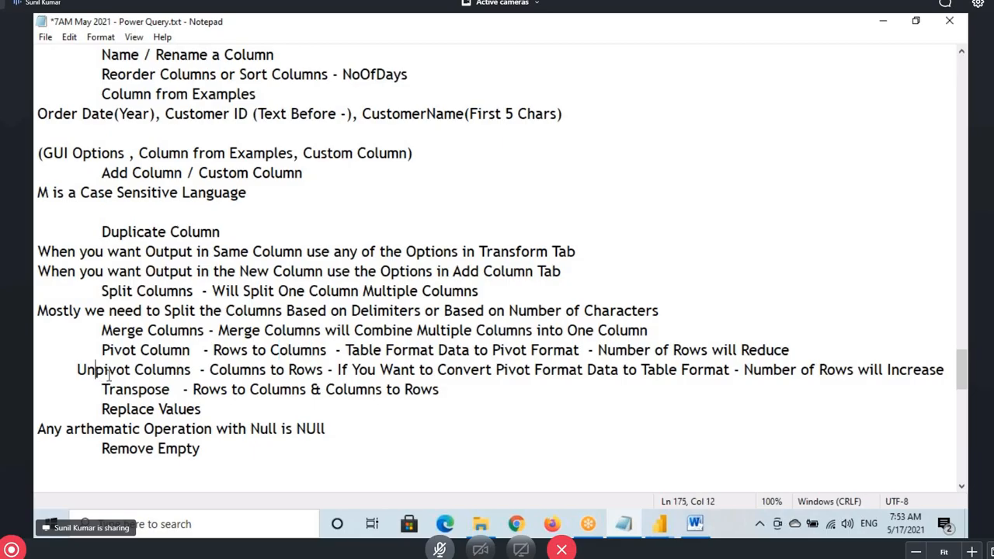
{"action": "left_click_drag", "start_coordinate": [107, 369], "coordinate": [153, 369]}
{"action": "left_click_drag", "start_coordinate": [219, 370], "coordinate": [323, 370]}
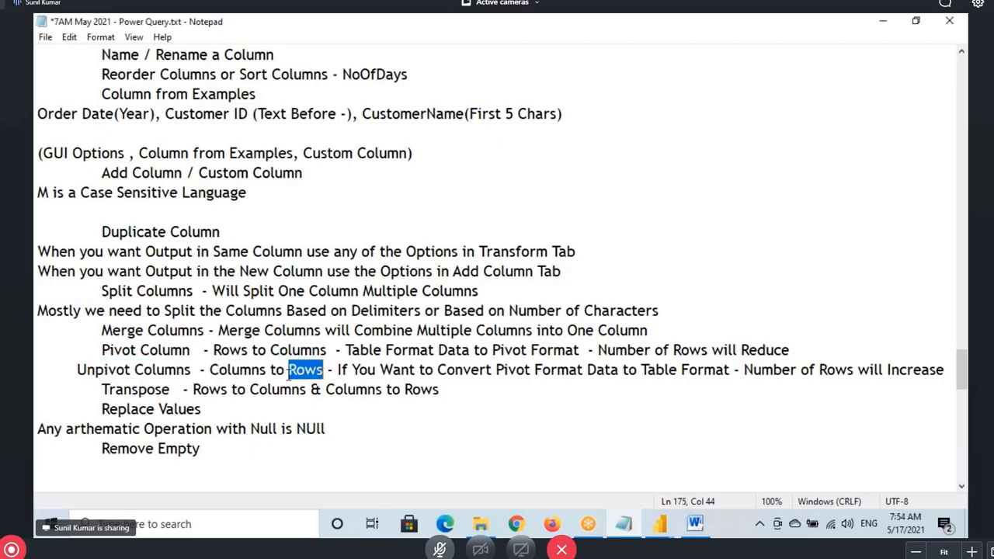
Mark the rows-to-columns swap on the Transpose line, then return to Power Query Editor
{"action": "mouse_move", "coordinate": [101, 389]}
{"action": "left_mouse_down"}
{"action": "mouse_move", "coordinate": [292, 390]}
{"action": "mouse_move", "coordinate": [437, 419]}
{"action": "left_mouse_up"}
{"action": "mouse_move", "coordinate": [185, 394]}
{"action": "left_mouse_down"}
{"action": "mouse_move", "coordinate": [268, 362]}
{"action": "mouse_move", "coordinate": [294, 365]}
{"action": "left_mouse_up"}
{"action": "mouse_move", "coordinate": [387, 415]}
{"action": "left_mouse_down"}
{"action": "mouse_move", "coordinate": [425, 396]}
{"action": "mouse_move", "coordinate": [437, 420]}
{"action": "left_mouse_up"}
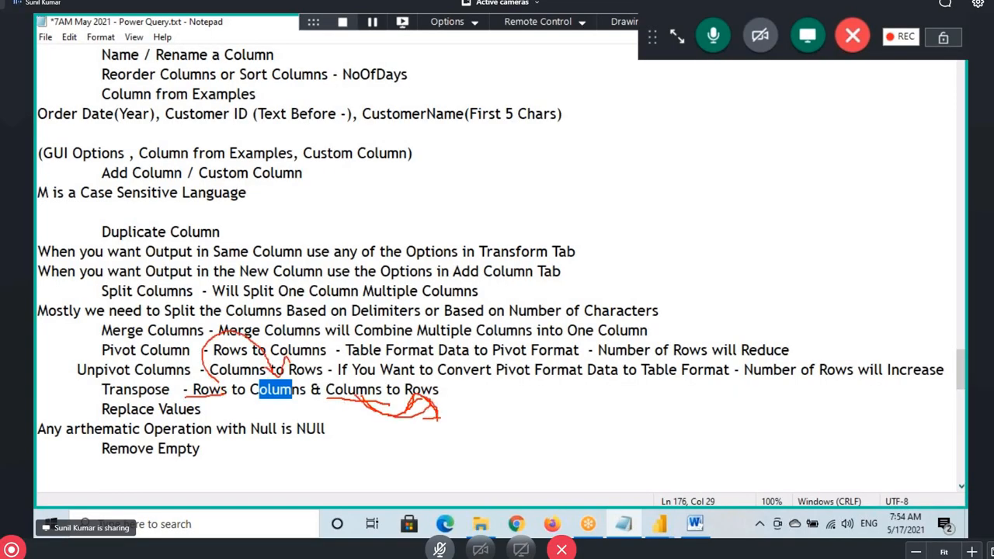
{"action": "mouse_move", "coordinate": [658, 524]}
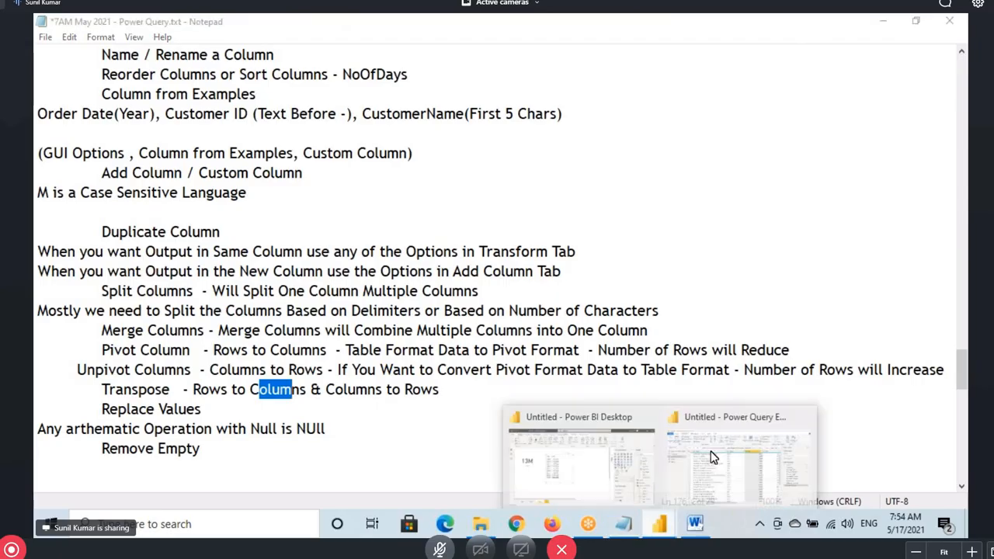
{"action": "left_click", "coordinate": [713, 457]}
Open the Transpose query and box the year headers through 2012 and the East, West, North rows
{"action": "left_click", "coordinate": [81, 174]}
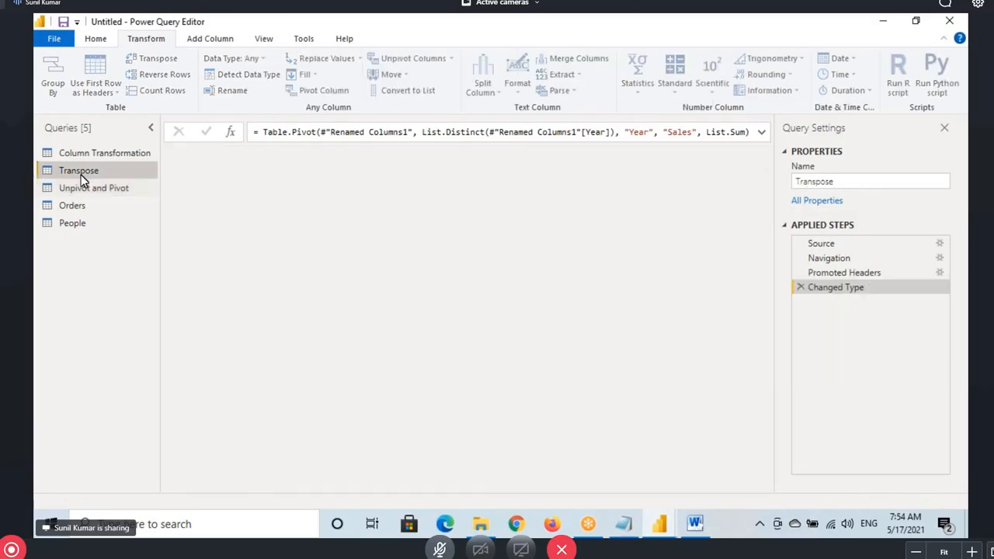
{"action": "left_click_drag", "start_coordinate": [317, 163], "coordinate": [368, 188]}
{"action": "left_click_drag", "start_coordinate": [440, 158], "coordinate": [477, 180]}
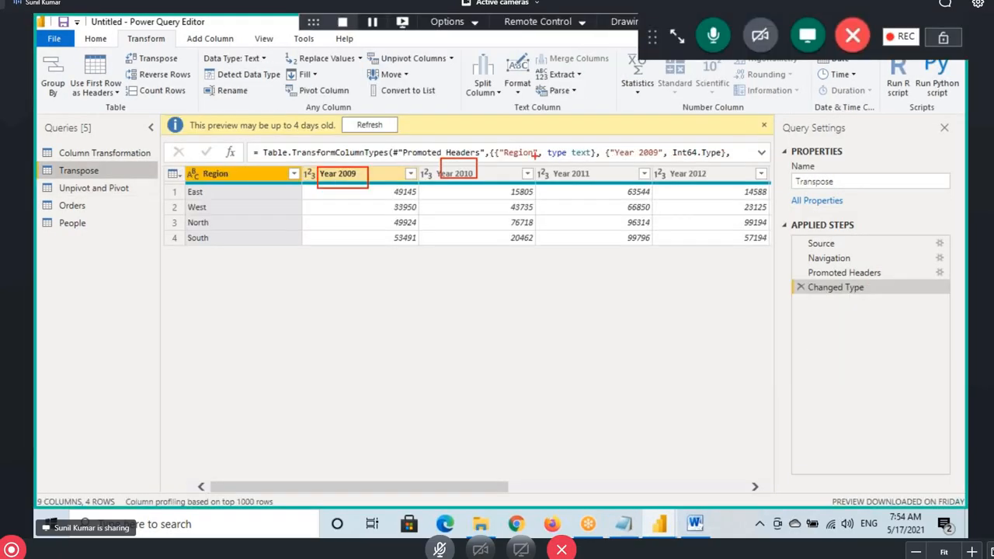
{"action": "left_click_drag", "start_coordinate": [535, 159], "coordinate": [590, 183]}
{"action": "left_click_drag", "start_coordinate": [655, 154], "coordinate": [703, 181]}
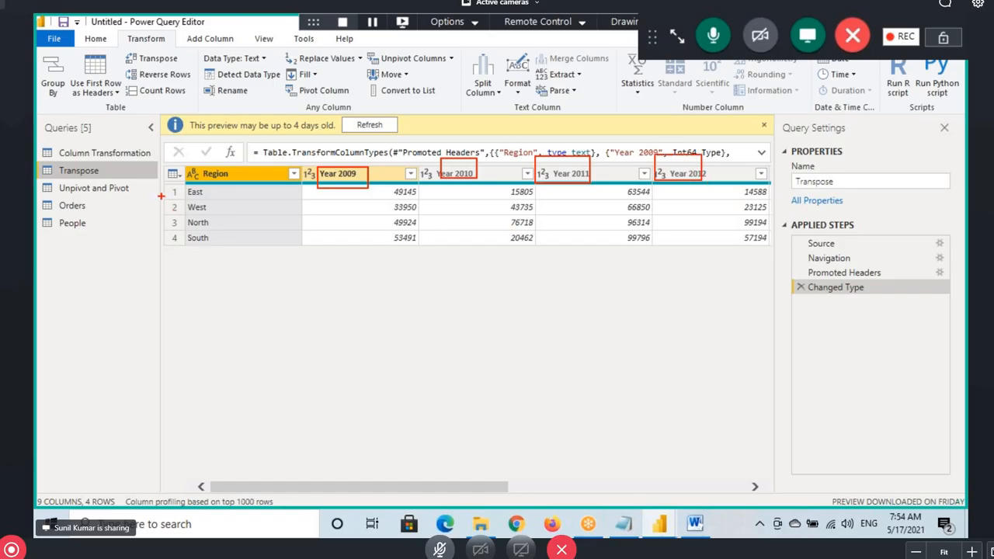
{"action": "left_click_drag", "start_coordinate": [161, 191], "coordinate": [97, 192]}
{"action": "left_click_drag", "start_coordinate": [170, 211], "coordinate": [114, 210]}
{"action": "mouse_move", "coordinate": [173, 229]}
{"action": "left_mouse_down"}
{"action": "mouse_move", "coordinate": [119, 228]}
{"action": "mouse_move", "coordinate": [90, 243]}
{"action": "left_mouse_up"}
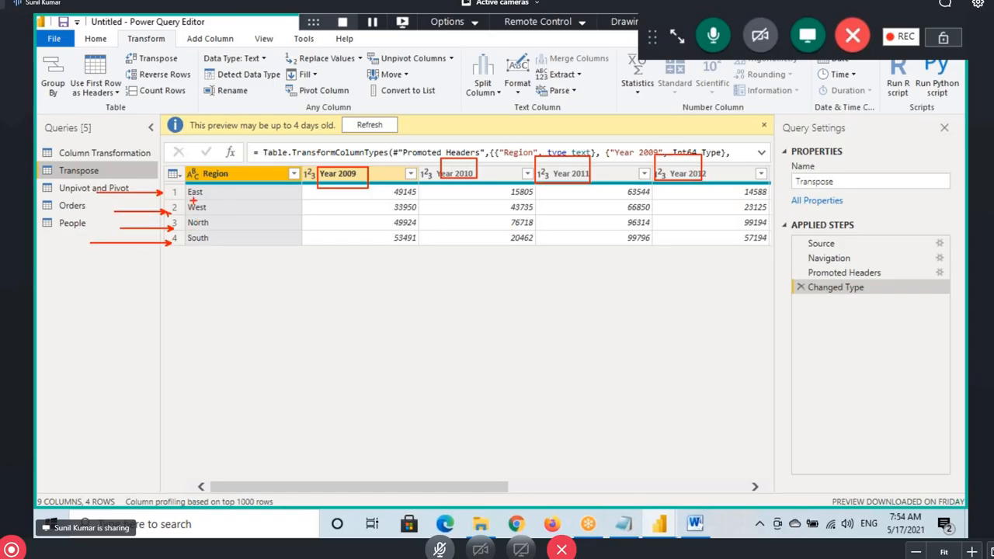
Sketch an R label for region rows and a Y for years, then clear the annotations
{"action": "left_click_drag", "start_coordinate": [371, 276], "coordinate": [374, 316]}
{"action": "left_click_drag", "start_coordinate": [373, 278], "coordinate": [412, 315]}
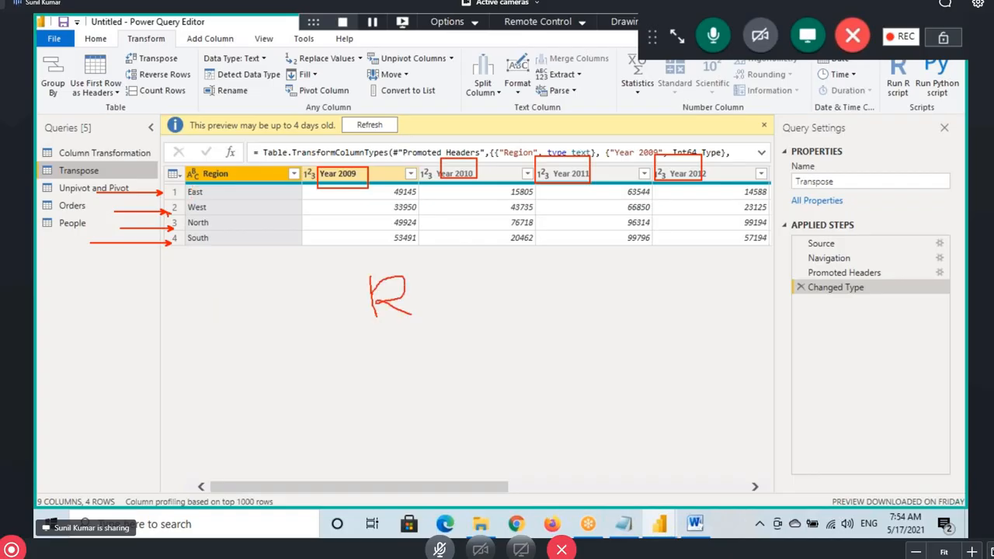
{"action": "mouse_move", "coordinate": [172, 336]}
{"action": "left_mouse_down"}
{"action": "mouse_move", "coordinate": [209, 329]}
{"action": "mouse_move", "coordinate": [172, 404]}
{"action": "left_mouse_up"}
{"action": "left_click_drag", "start_coordinate": [103, 356], "coordinate": [161, 355]}
{"action": "mouse_move", "coordinate": [137, 337]}
{"action": "left_mouse_down"}
{"action": "mouse_move", "coordinate": [162, 357]}
{"action": "mouse_move", "coordinate": [118, 423]}
{"action": "left_mouse_up"}
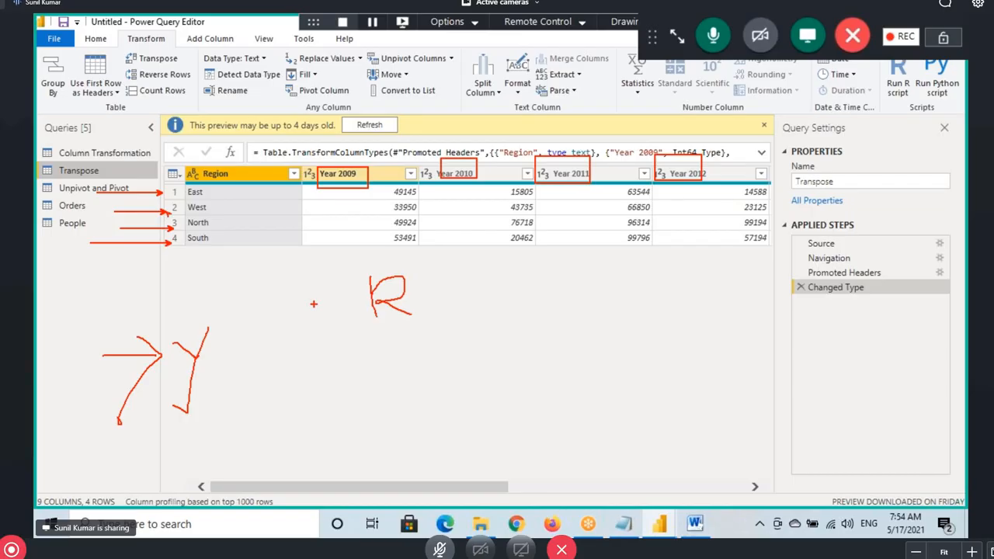
{"action": "key", "text": "Escape"}
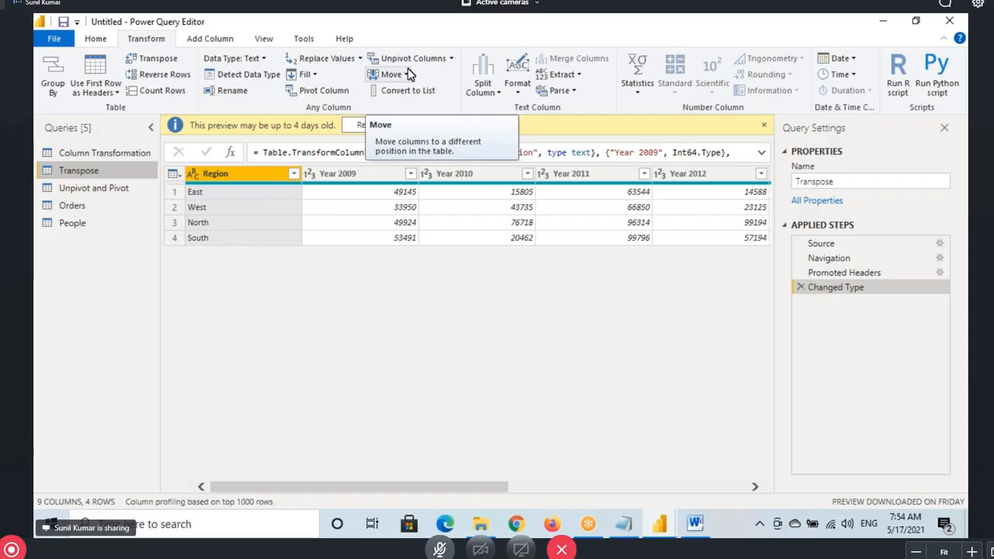
Return to the Notepad notes and highlight the word Transpose
{"action": "left_click", "coordinate": [621, 535]}
{"action": "left_click_drag", "start_coordinate": [102, 388], "coordinate": [169, 392]}
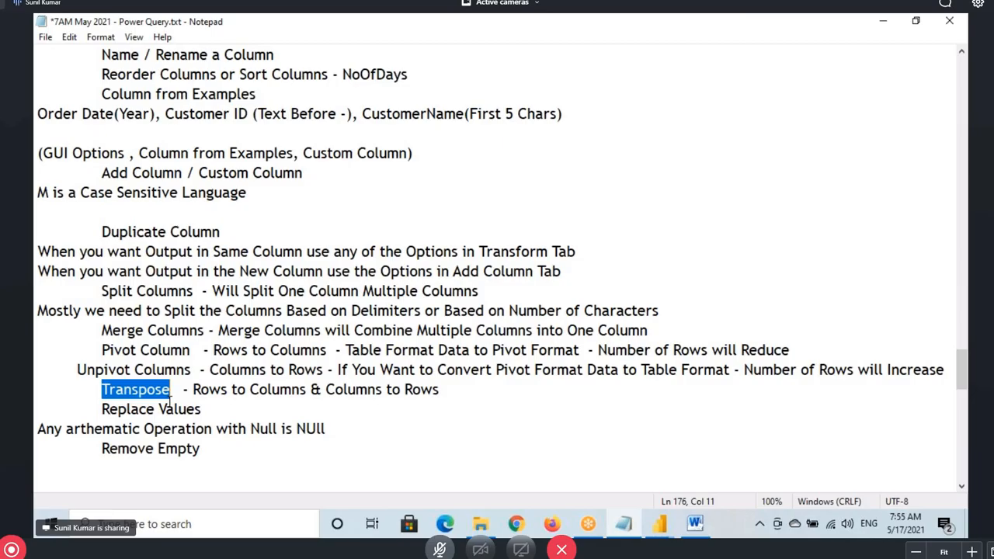
{"action": "left_click_drag", "start_coordinate": [101, 390], "coordinate": [174, 391]}
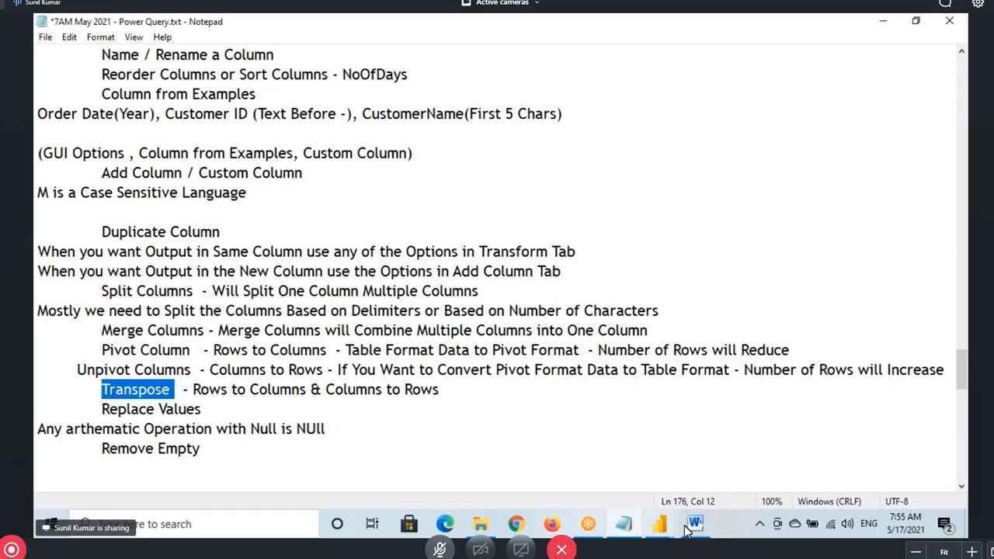
{"action": "mouse_move", "coordinate": [659, 524]}
{"action": "left_click", "coordinate": [730, 463]}
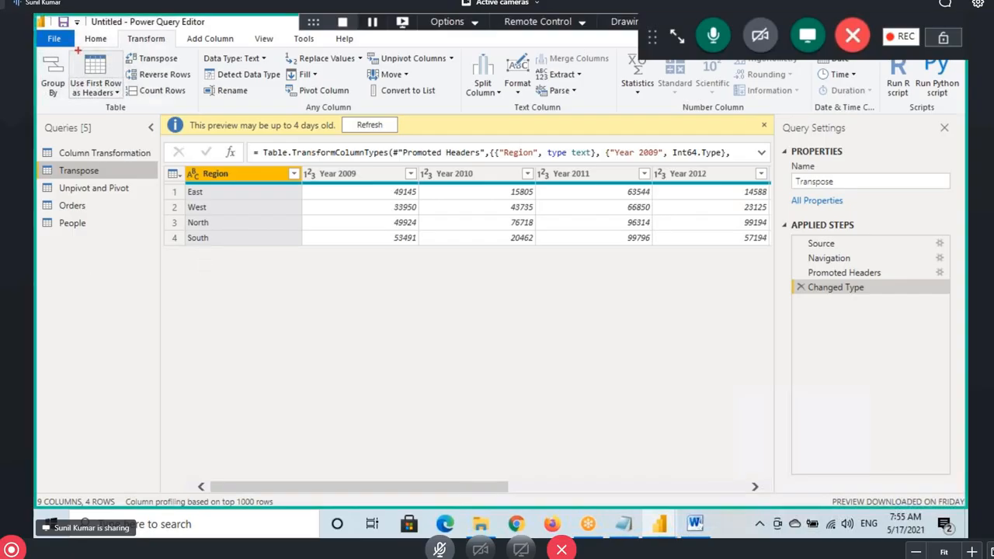
{"action": "left_click_drag", "start_coordinate": [35, 31], "coordinate": [889, 130]}
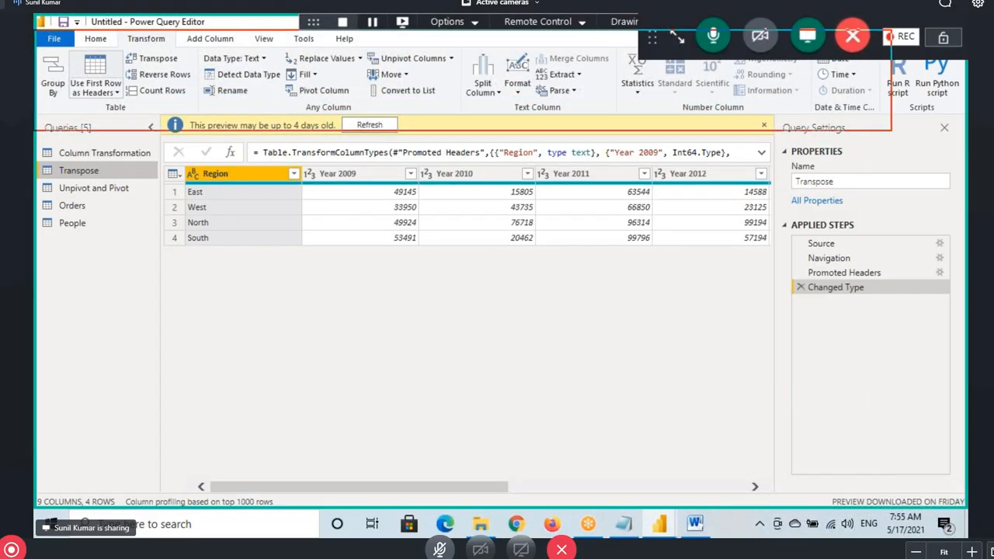
{"action": "mouse_move", "coordinate": [244, 84]}
{"action": "left_mouse_down"}
{"action": "mouse_move", "coordinate": [253, 142]}
{"action": "mouse_move", "coordinate": [269, 121]}
{"action": "left_mouse_up"}
{"action": "mouse_move", "coordinate": [235, 205]}
{"action": "left_mouse_down"}
{"action": "mouse_move", "coordinate": [272, 236]}
{"action": "mouse_move", "coordinate": [293, 236]}
{"action": "left_mouse_up"}
{"action": "left_click_drag", "start_coordinate": [394, 167], "coordinate": [397, 230]}
{"action": "mouse_move", "coordinate": [346, 204]}
{"action": "left_mouse_down"}
{"action": "mouse_move", "coordinate": [434, 194]}
{"action": "mouse_move", "coordinate": [411, 191]}
{"action": "left_mouse_up"}
{"action": "mouse_move", "coordinate": [474, 173]}
{"action": "left_mouse_down"}
{"action": "mouse_move", "coordinate": [493, 194]}
{"action": "mouse_move", "coordinate": [478, 221]}
{"action": "left_mouse_up"}
{"action": "mouse_move", "coordinate": [536, 177]}
{"action": "left_mouse_down"}
{"action": "mouse_move", "coordinate": [543, 194]}
{"action": "mouse_move", "coordinate": [534, 175]}
{"action": "left_mouse_up"}
{"action": "left_click_drag", "start_coordinate": [596, 152], "coordinate": [597, 173]}
{"action": "mouse_move", "coordinate": [595, 162]}
{"action": "left_mouse_down"}
{"action": "mouse_move", "coordinate": [621, 163]}
{"action": "mouse_move", "coordinate": [631, 198]}
{"action": "left_mouse_up"}
{"action": "left_click_drag", "start_coordinate": [641, 172], "coordinate": [713, 158]}
{"action": "mouse_move", "coordinate": [314, 250]}
{"action": "left_mouse_down"}
{"action": "mouse_move", "coordinate": [339, 307]}
{"action": "mouse_move", "coordinate": [353, 303]}
{"action": "mouse_move", "coordinate": [339, 319]}
{"action": "left_mouse_up"}
{"action": "mouse_move", "coordinate": [415, 276]}
{"action": "left_mouse_down"}
{"action": "mouse_move", "coordinate": [381, 335]}
{"action": "mouse_move", "coordinate": [423, 318]}
{"action": "left_mouse_up"}
{"action": "mouse_move", "coordinate": [425, 298]}
{"action": "left_mouse_down"}
{"action": "mouse_move", "coordinate": [426, 327]}
{"action": "mouse_move", "coordinate": [452, 324]}
{"action": "left_mouse_up"}
{"action": "left_click_drag", "start_coordinate": [472, 268], "coordinate": [486, 311]}
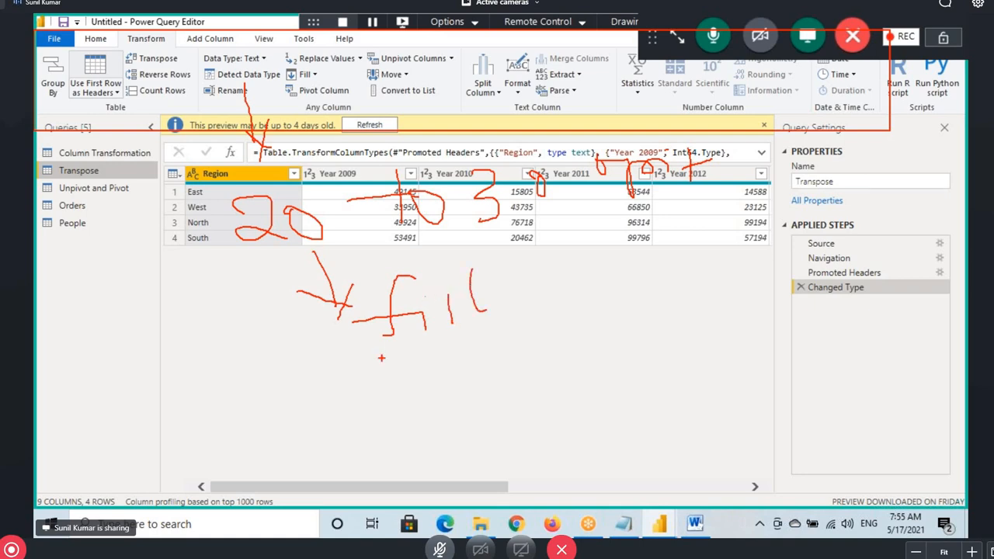
{"action": "left_click_drag", "start_coordinate": [399, 359], "coordinate": [411, 398]}
{"action": "mouse_move", "coordinate": [392, 357]}
{"action": "left_mouse_down"}
{"action": "mouse_move", "coordinate": [400, 381]}
{"action": "mouse_move", "coordinate": [438, 392]}
{"action": "left_mouse_up"}
{"action": "left_click_drag", "start_coordinate": [464, 359], "coordinate": [471, 376]}
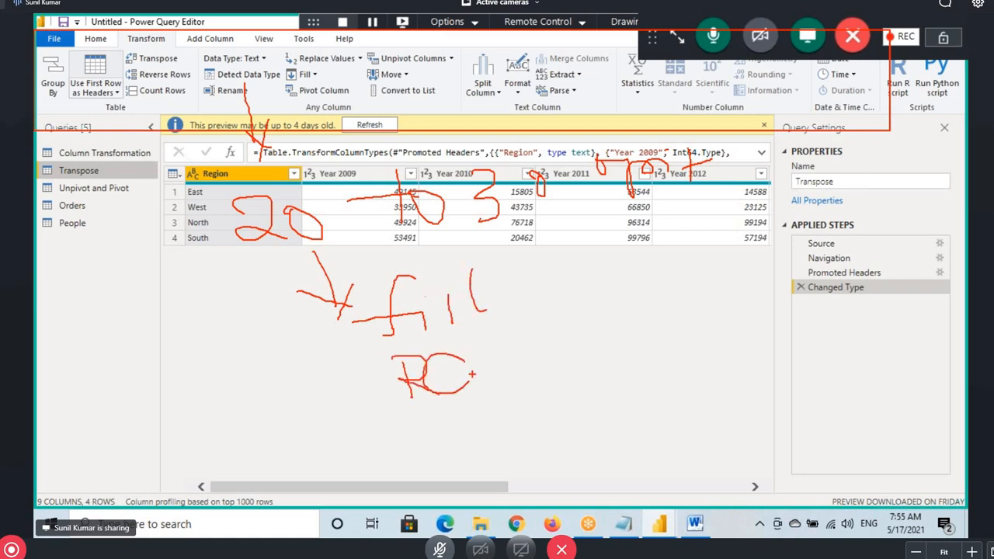
{"action": "left_click_drag", "start_coordinate": [544, 263], "coordinate": [520, 300]}
{"action": "left_click_drag", "start_coordinate": [481, 374], "coordinate": [549, 333]}
{"action": "left_click_drag", "start_coordinate": [278, 252], "coordinate": [535, 249]}
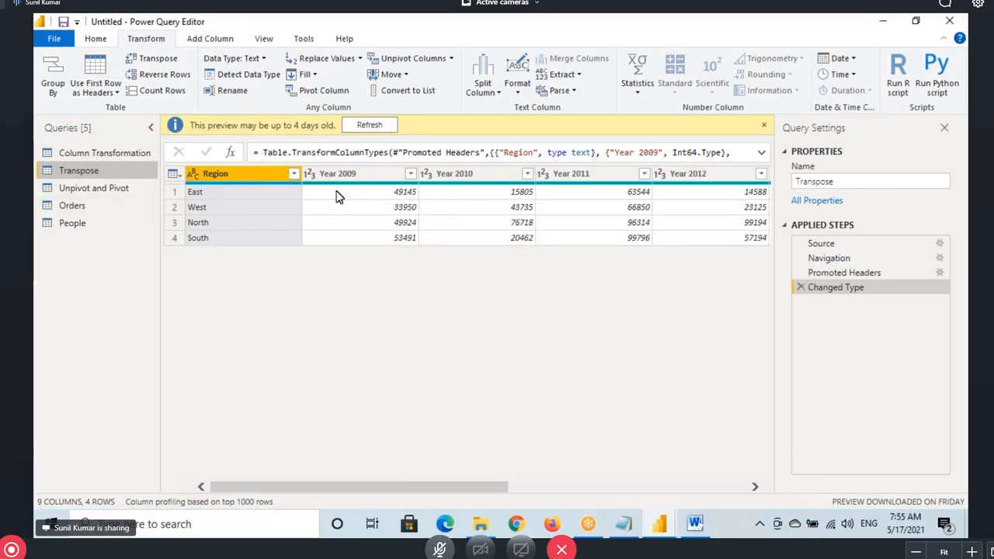
{"action": "left_click_drag", "start_coordinate": [308, 165], "coordinate": [372, 182]}
{"action": "mouse_move", "coordinate": [427, 161]}
{"action": "left_mouse_down"}
{"action": "mouse_move", "coordinate": [500, 187]}
{"action": "mouse_move", "coordinate": [571, 191]}
{"action": "left_mouse_up"}
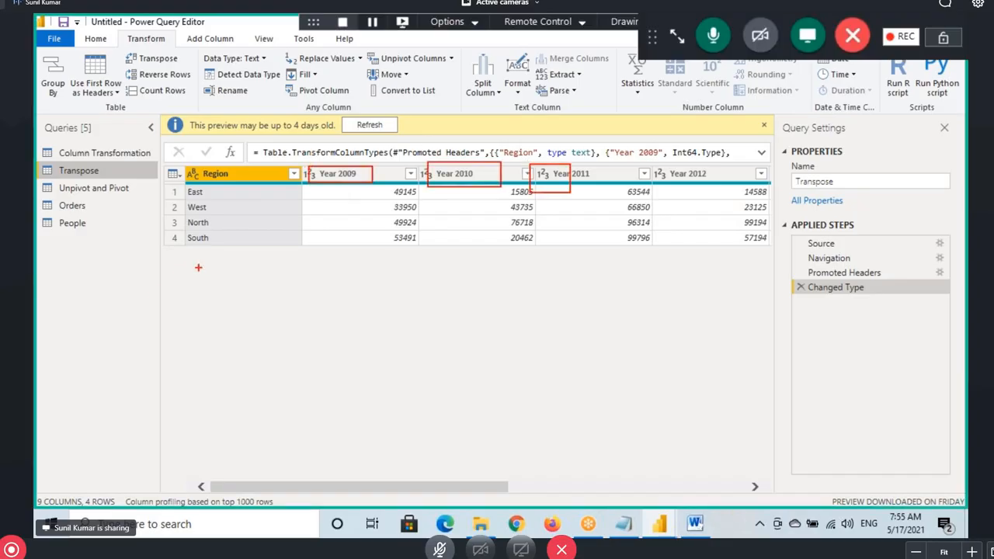
{"action": "mouse_move", "coordinate": [198, 267]}
{"action": "left_mouse_down"}
{"action": "mouse_move", "coordinate": [206, 291]}
{"action": "mouse_move", "coordinate": [233, 285]}
{"action": "left_mouse_up"}
{"action": "left_click_drag", "start_coordinate": [247, 268], "coordinate": [244, 277]}
{"action": "left_click_drag", "start_coordinate": [265, 265], "coordinate": [268, 304]}
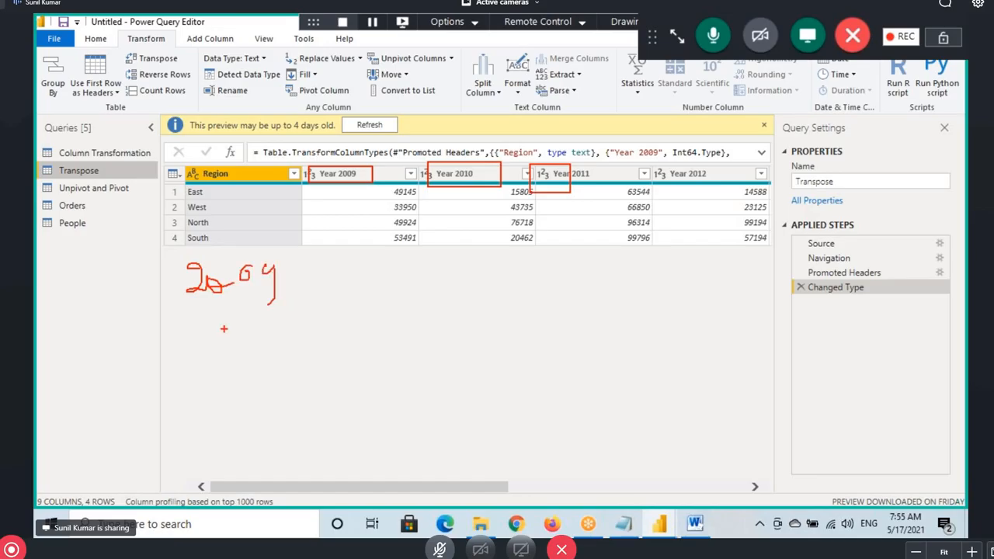
{"action": "left_click_drag", "start_coordinate": [215, 326], "coordinate": [230, 351]}
{"action": "left_click_drag", "start_coordinate": [233, 330], "coordinate": [260, 334]}
{"action": "left_click_drag", "start_coordinate": [268, 315], "coordinate": [267, 317]}
{"action": "mouse_move", "coordinate": [227, 361]}
{"action": "left_mouse_down"}
{"action": "mouse_move", "coordinate": [215, 394]}
{"action": "mouse_move", "coordinate": [250, 391]}
{"action": "left_mouse_up"}
{"action": "left_click_drag", "start_coordinate": [259, 360], "coordinate": [262, 386]}
{"action": "mouse_move", "coordinate": [225, 401]}
{"action": "left_mouse_down"}
{"action": "mouse_move", "coordinate": [259, 401]}
{"action": "mouse_move", "coordinate": [277, 428]}
{"action": "left_mouse_up"}
{"action": "left_click", "coordinate": [226, 447]}
{"action": "left_click_drag", "start_coordinate": [226, 447], "coordinate": [313, 435]}
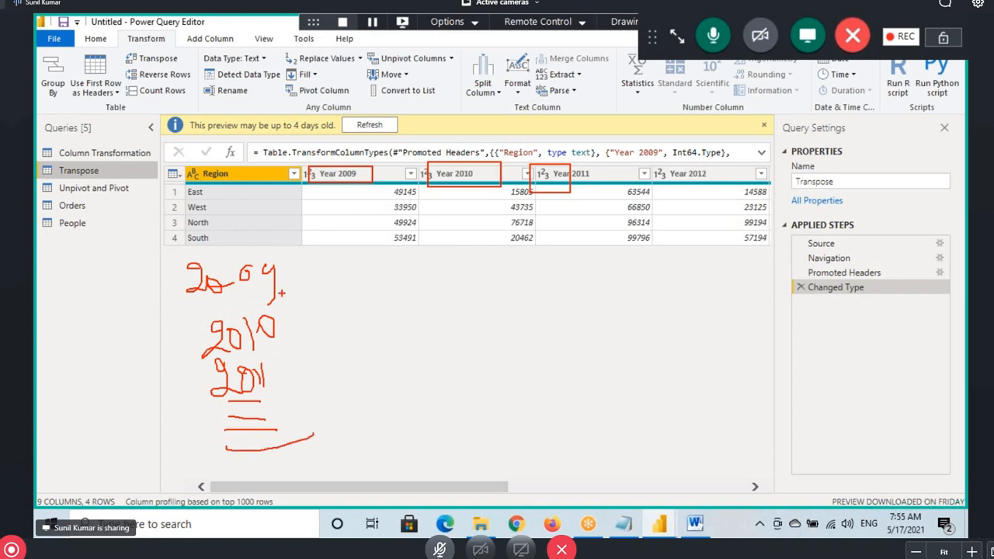
{"action": "mouse_move", "coordinate": [177, 188]}
{"action": "left_mouse_down"}
{"action": "mouse_move", "coordinate": [215, 200]}
{"action": "mouse_move", "coordinate": [213, 212]}
{"action": "left_mouse_up"}
{"action": "left_click_drag", "start_coordinate": [184, 217], "coordinate": [217, 242]}
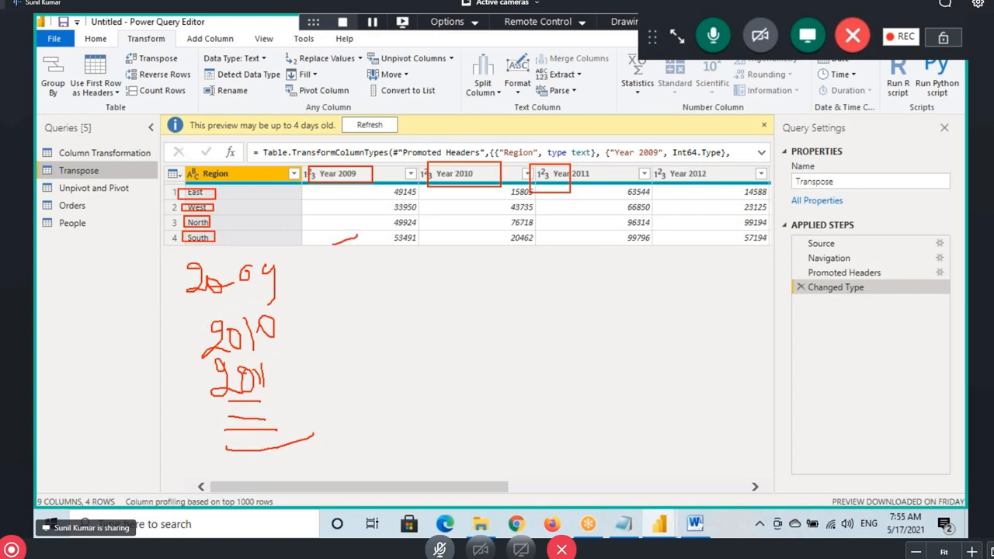
{"action": "left_click_drag", "start_coordinate": [332, 244], "coordinate": [357, 254]}
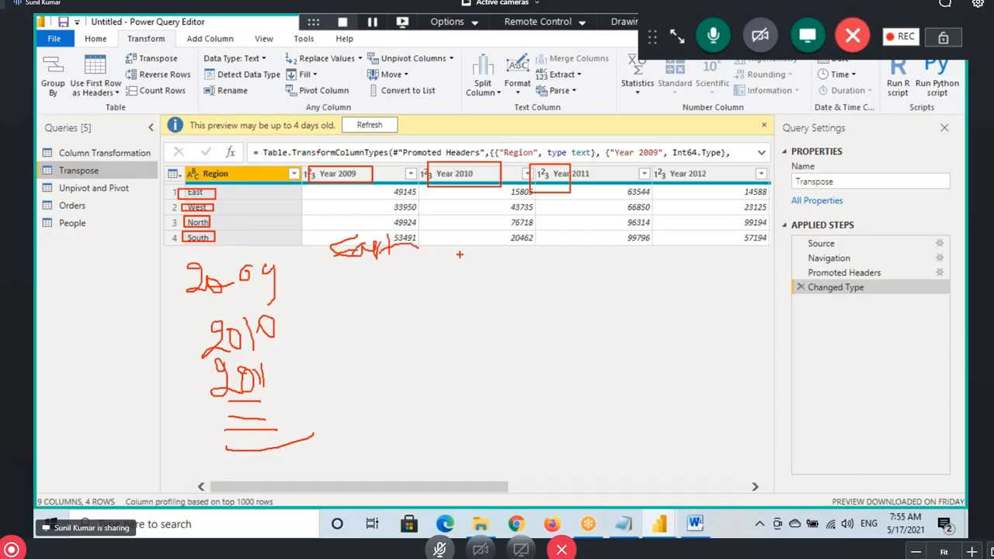
{"action": "mouse_move", "coordinate": [456, 240]}
{"action": "left_mouse_down"}
{"action": "mouse_move", "coordinate": [500, 253]}
{"action": "mouse_move", "coordinate": [573, 230]}
{"action": "mouse_move", "coordinate": [577, 250]}
{"action": "left_mouse_up"}
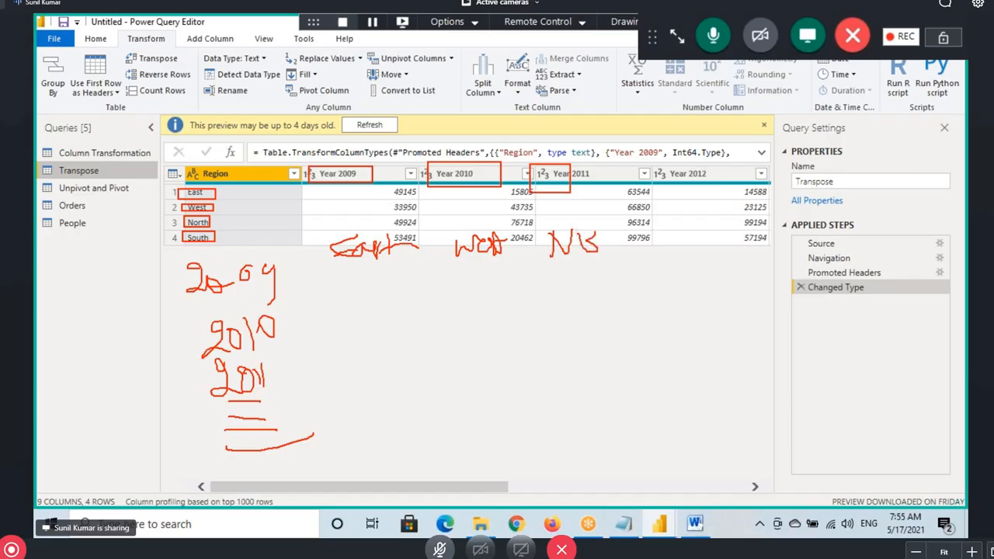
{"action": "left_click_drag", "start_coordinate": [621, 216], "coordinate": [614, 242]}
{"action": "mouse_move", "coordinate": [632, 219]}
{"action": "left_mouse_down"}
{"action": "mouse_move", "coordinate": [632, 247]}
{"action": "mouse_move", "coordinate": [677, 230]}
{"action": "left_mouse_up"}
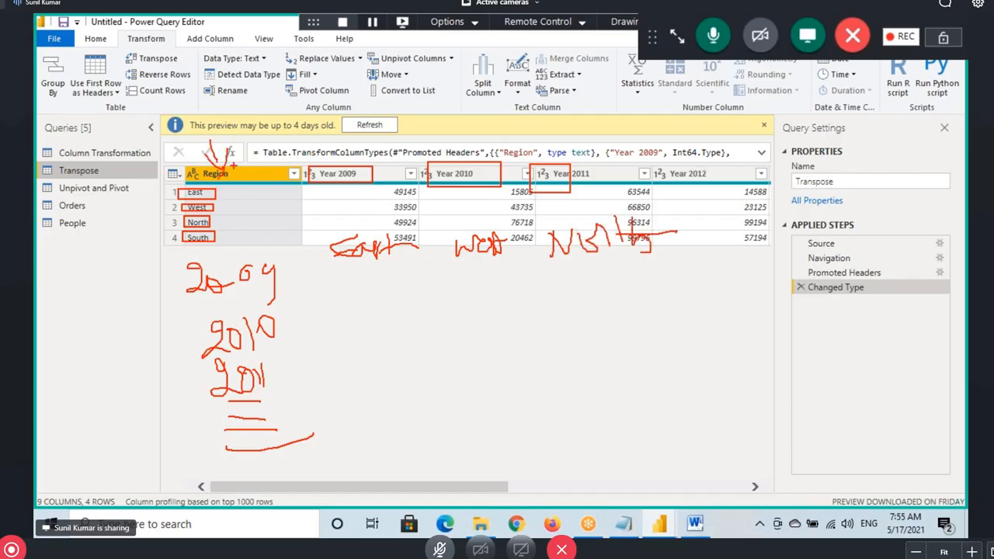
{"action": "left_click_drag", "start_coordinate": [230, 168], "coordinate": [359, 233]}
{"action": "left_click_drag", "start_coordinate": [390, 203], "coordinate": [376, 244]}
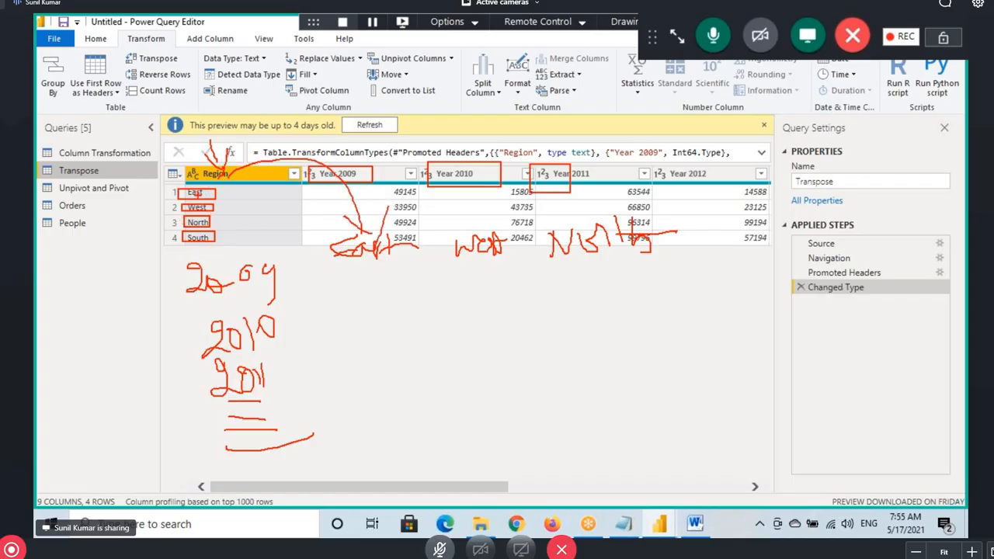
{"action": "mouse_move", "coordinate": [200, 195]}
{"action": "left_mouse_down"}
{"action": "mouse_move", "coordinate": [418, 211]}
{"action": "mouse_move", "coordinate": [424, 231]}
{"action": "left_mouse_up"}
{"action": "mouse_move", "coordinate": [361, 177]}
{"action": "left_mouse_down"}
{"action": "mouse_move", "coordinate": [311, 122]}
{"action": "mouse_move", "coordinate": [243, 273]}
{"action": "left_mouse_up"}
{"action": "left_click_drag", "start_coordinate": [229, 263], "coordinate": [246, 281]}
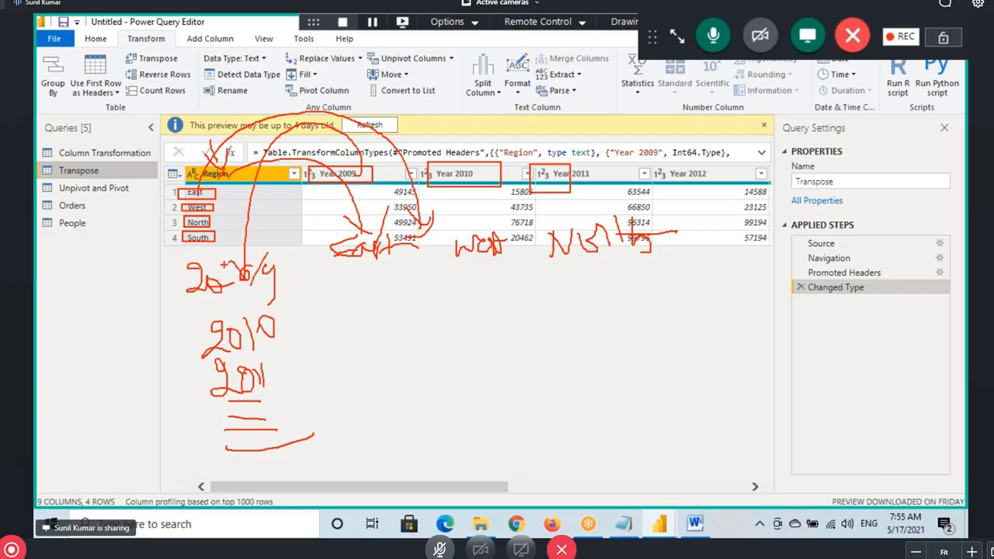
{"action": "left_click", "coordinate": [623, 524]}
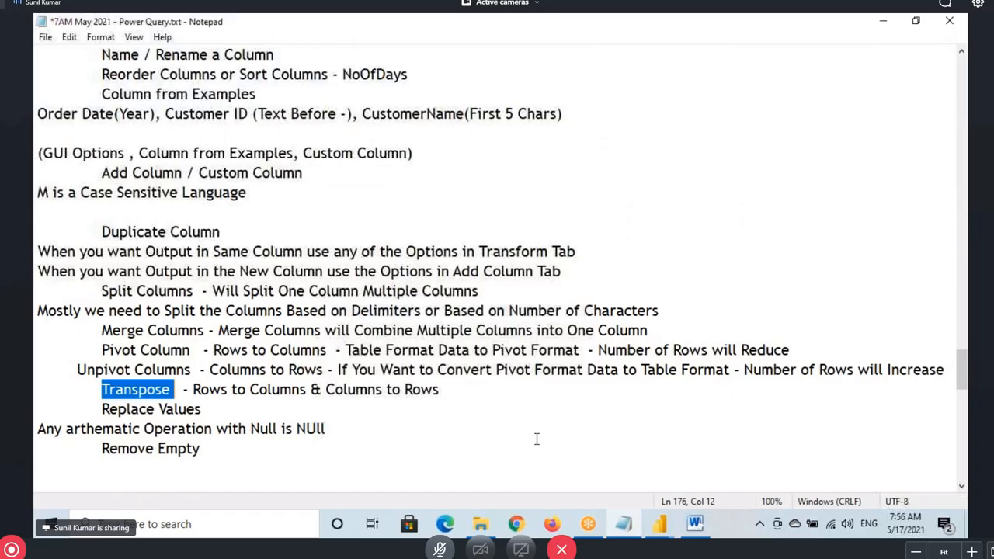
{"action": "left_click_drag", "start_coordinate": [100, 389], "coordinate": [414, 389]}
{"action": "left_click", "coordinate": [650, 527]}
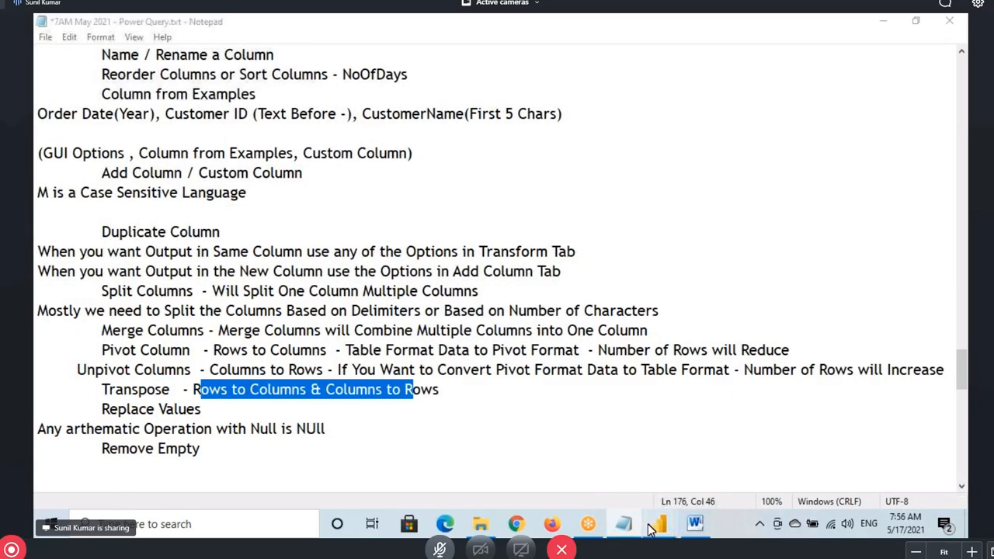
{"action": "left_click", "coordinate": [786, 458]}
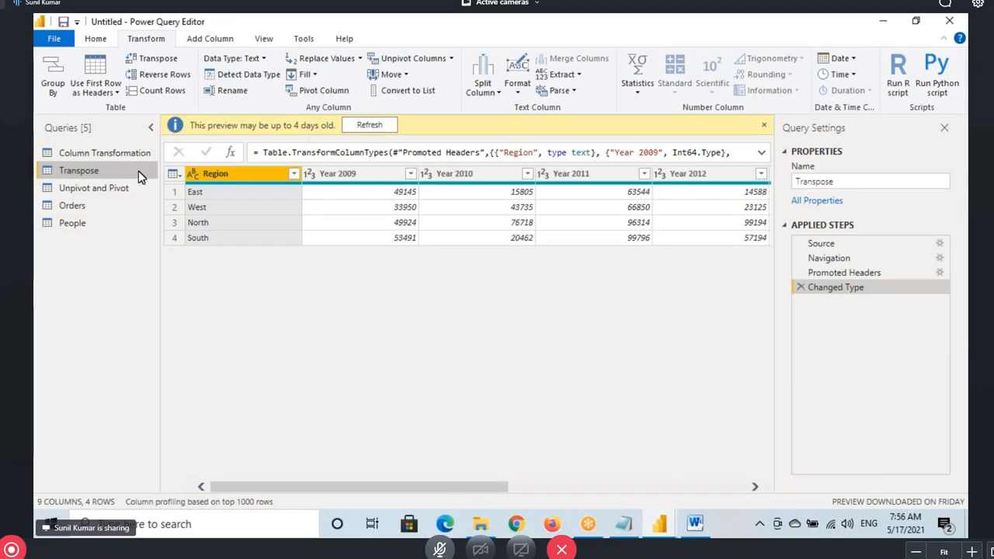
{"action": "left_click", "coordinate": [154, 62]}
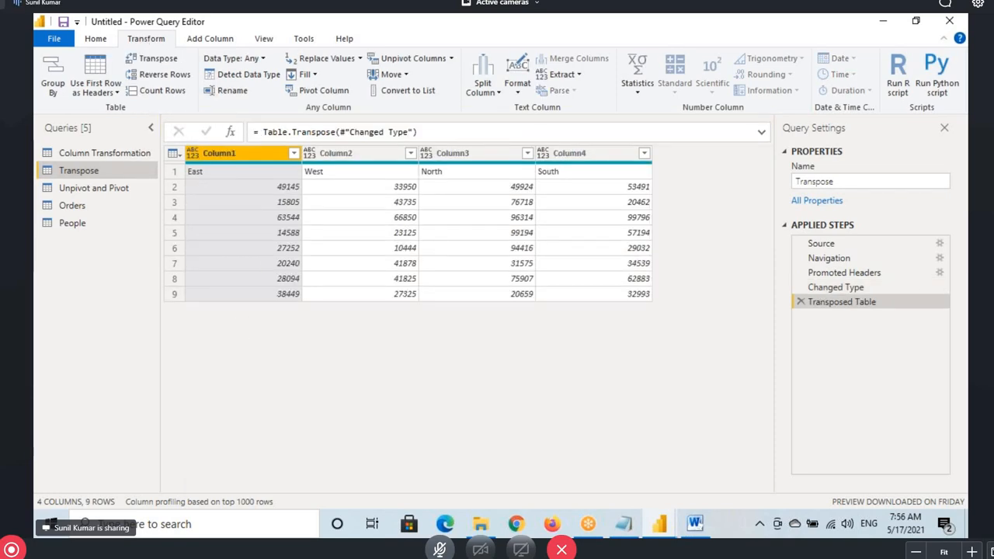
{"action": "mouse_move", "coordinate": [180, 163]}
{"action": "left_mouse_down"}
{"action": "mouse_move", "coordinate": [290, 179]}
{"action": "mouse_move", "coordinate": [648, 180]}
{"action": "left_mouse_up"}
{"action": "mouse_move", "coordinate": [166, 182]}
{"action": "left_mouse_down"}
{"action": "mouse_move", "coordinate": [144, 196]}
{"action": "mouse_move", "coordinate": [188, 204]}
{"action": "mouse_move", "coordinate": [193, 234]}
{"action": "left_mouse_up"}
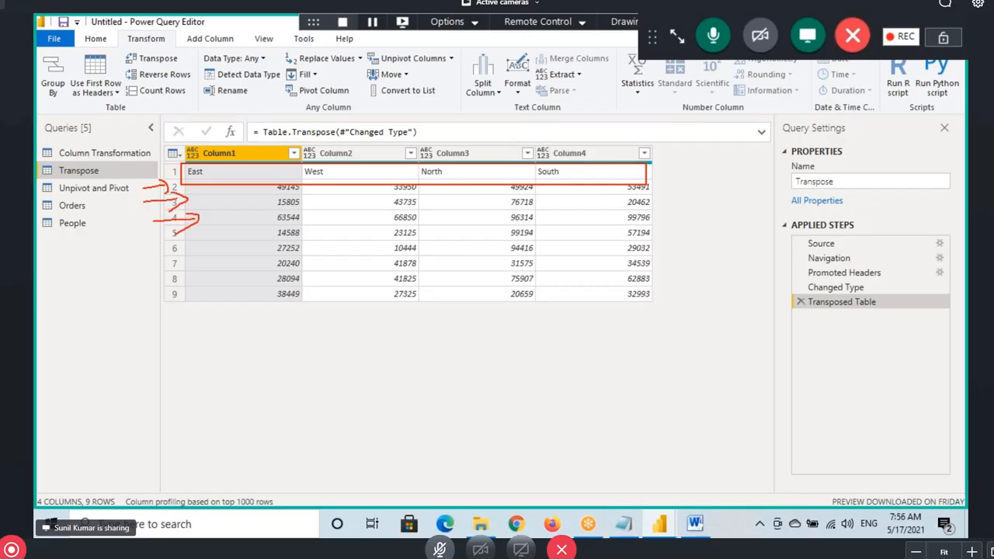
{"action": "key", "text": "Escape"}
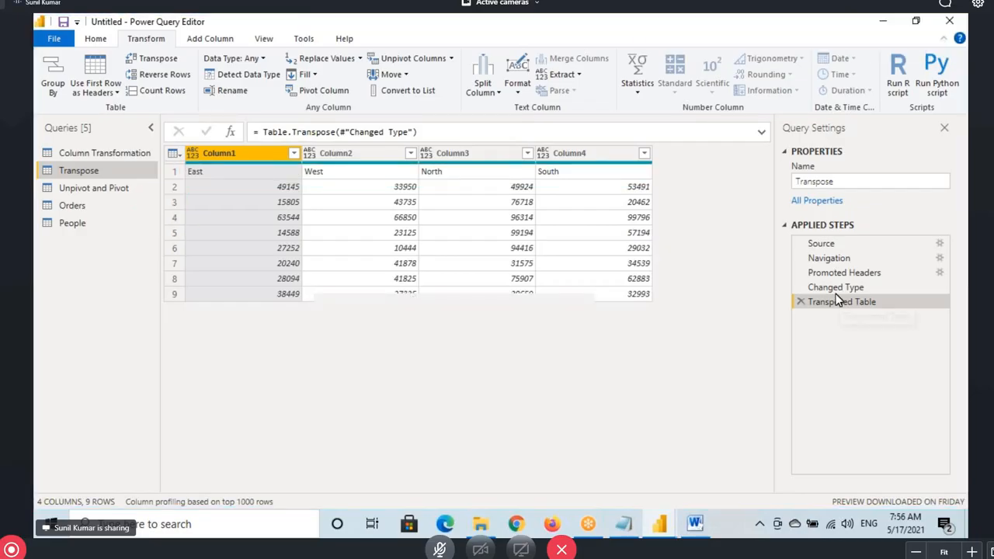
{"action": "left_click", "coordinate": [835, 287]}
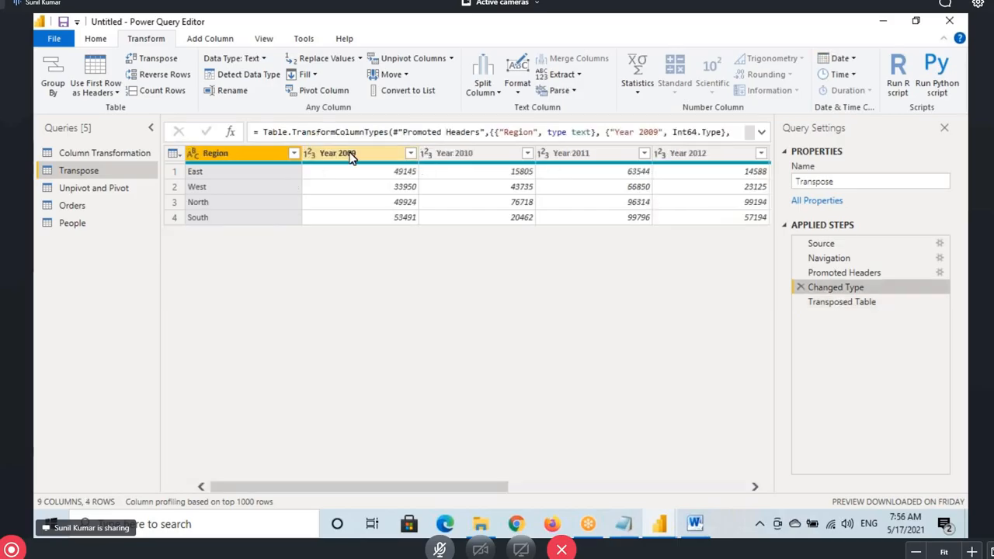
{"action": "key", "text": "Down"}
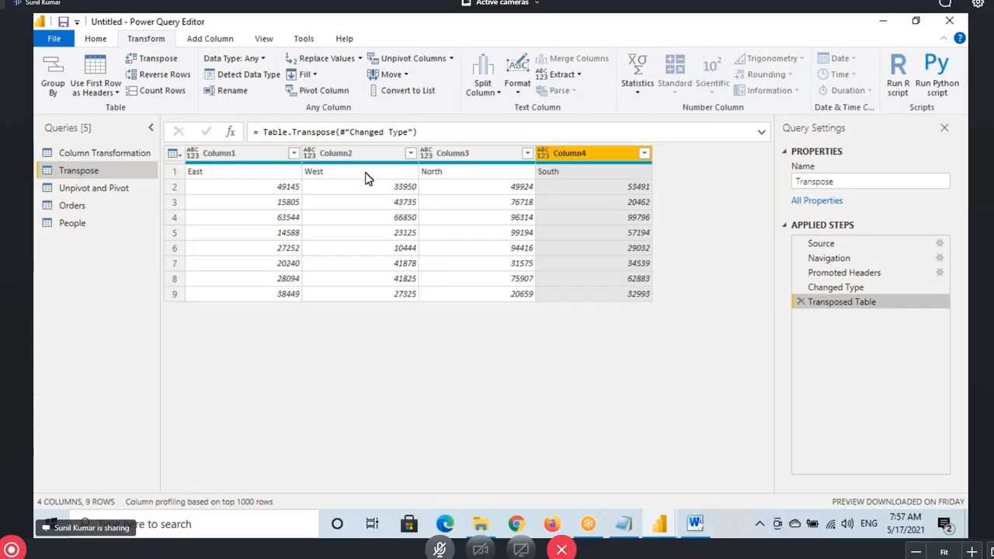
{"action": "left_click", "coordinate": [809, 314]}
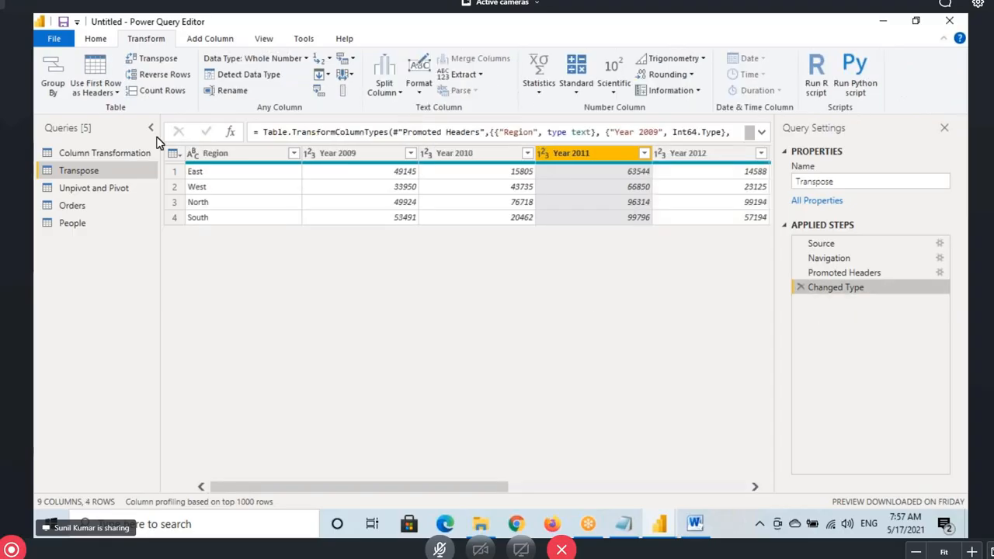
Apply Use Headers as First Row so Region and the year names drop into row 1
{"action": "mouse_move", "coordinate": [123, 51]}
{"action": "left_mouse_down"}
{"action": "mouse_move", "coordinate": [180, 68]}
{"action": "mouse_move", "coordinate": [230, 46]}
{"action": "left_mouse_up"}
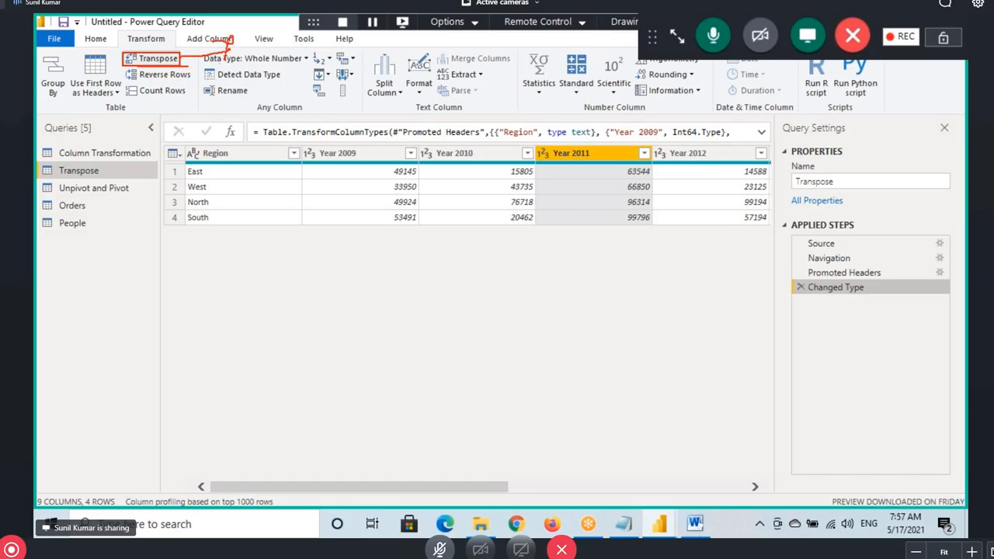
{"action": "left_click_drag", "start_coordinate": [194, 151], "coordinate": [207, 173]}
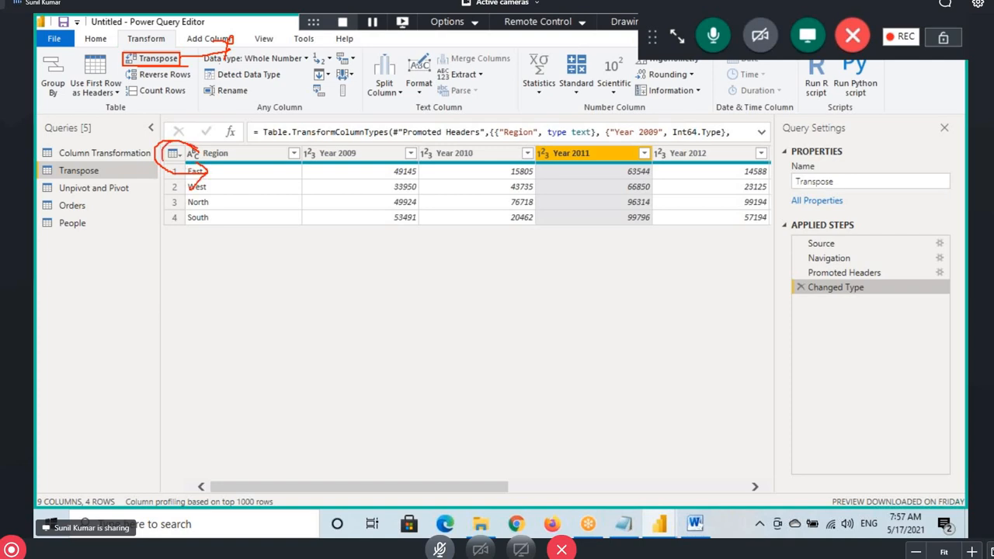
{"action": "left_click_drag", "start_coordinate": [195, 152], "coordinate": [190, 189]}
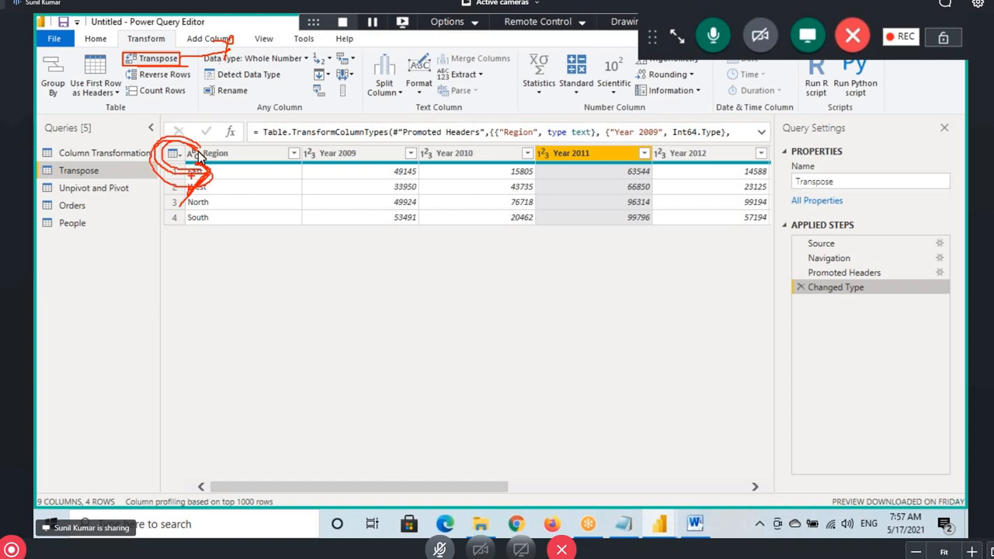
{"action": "key", "text": "Escape"}
{"action": "left_click", "coordinate": [96, 38]}
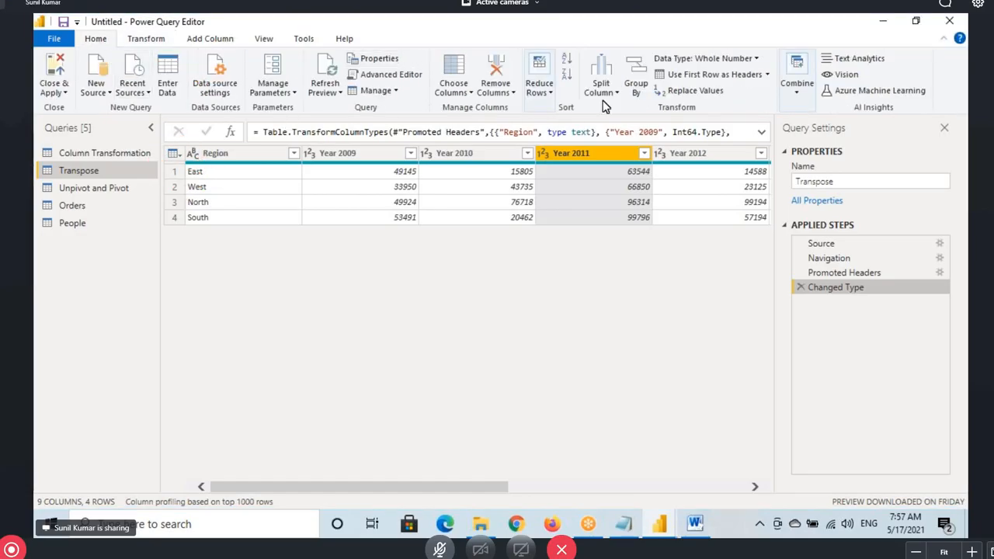
{"action": "left_click", "coordinate": [769, 74]}
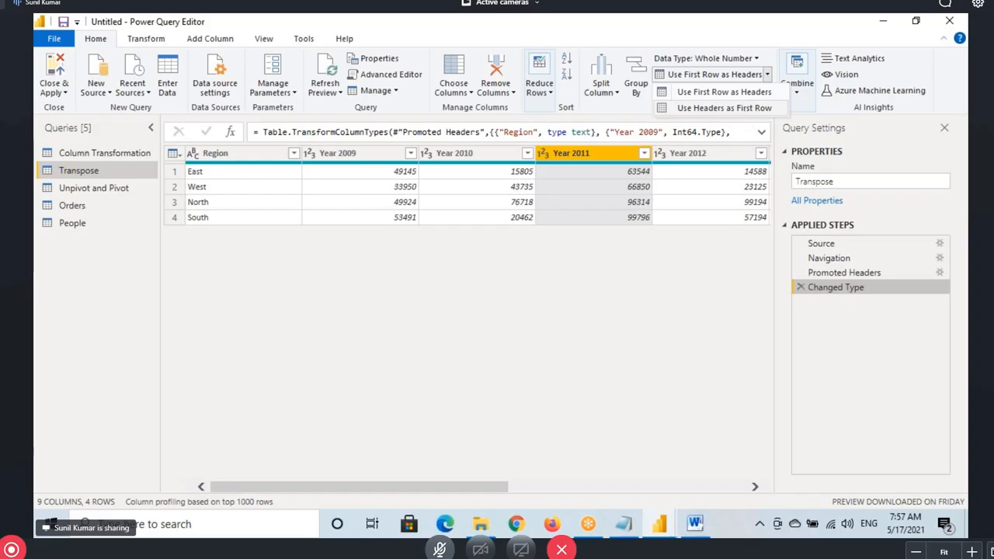
{"action": "left_click_drag", "start_coordinate": [74, 32], "coordinate": [124, 49]}
{"action": "left_click_drag", "start_coordinate": [656, 100], "coordinate": [776, 120]}
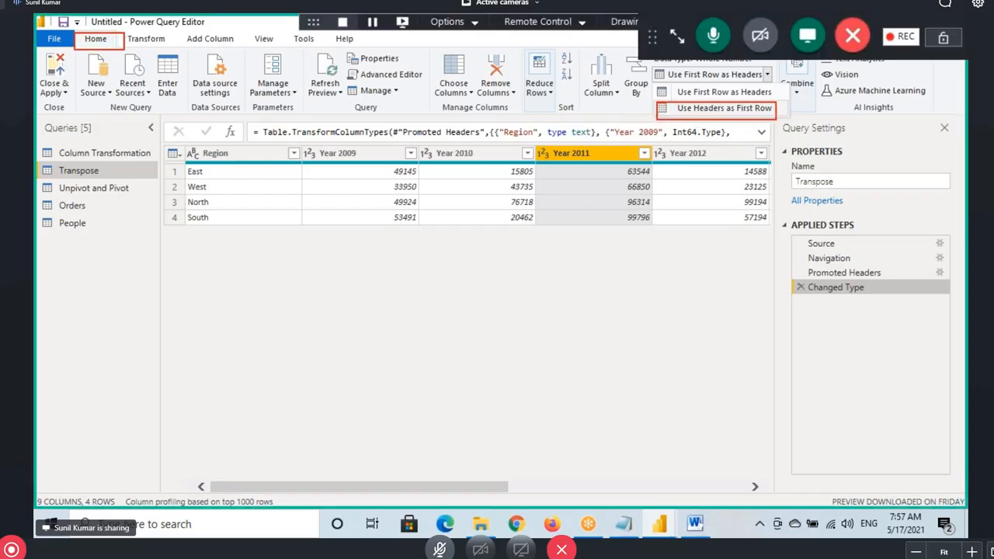
{"action": "left_click_drag", "start_coordinate": [684, 98], "coordinate": [745, 98]}
{"action": "left_click_drag", "start_coordinate": [189, 171], "coordinate": [183, 174]}
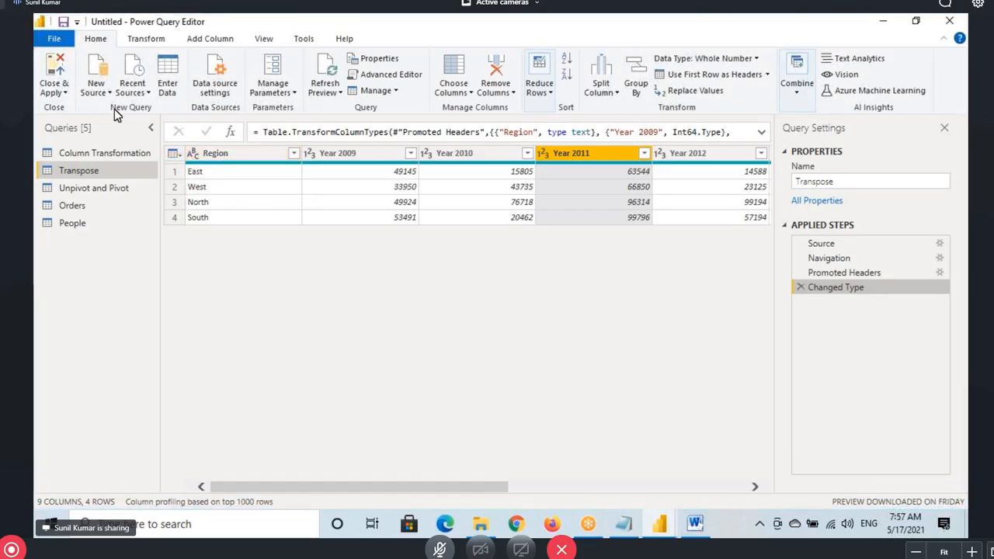
{"action": "left_click", "coordinate": [767, 74]}
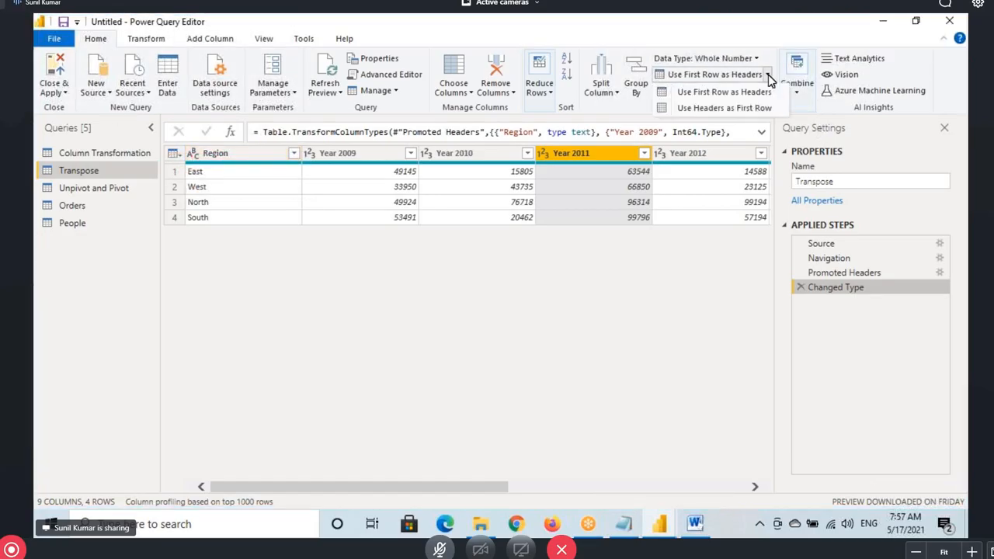
{"action": "left_click", "coordinate": [725, 108]}
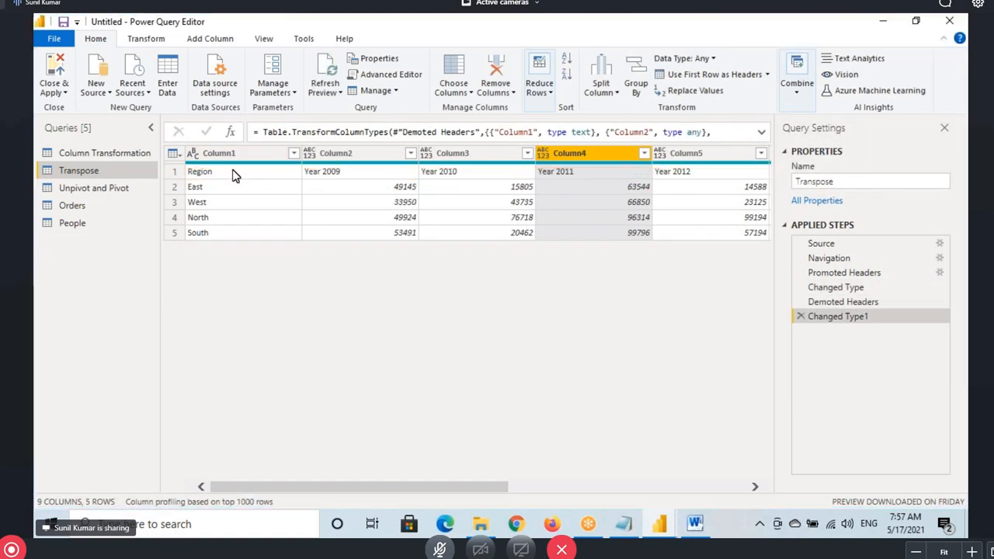
Transpose the table so years run down Column1 and regions fill row 1, giving 9 rows
{"action": "left_click", "coordinate": [146, 39]}
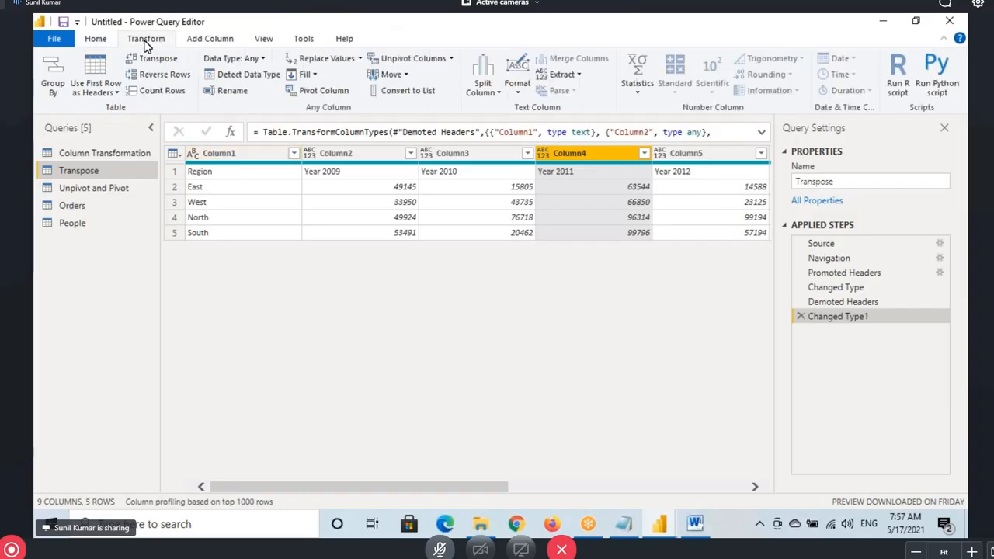
{"action": "left_click", "coordinate": [153, 59]}
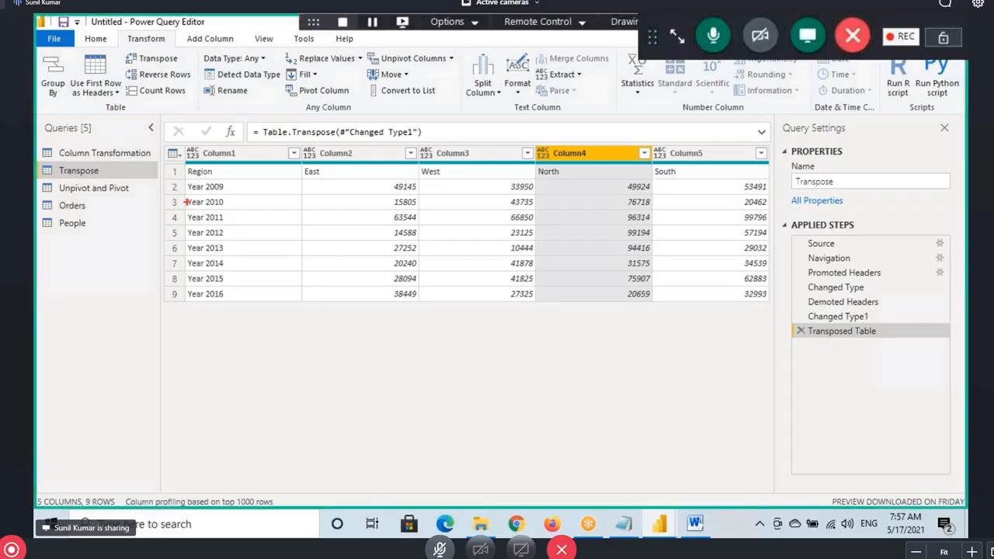
{"action": "left_click_drag", "start_coordinate": [180, 184], "coordinate": [269, 298]}
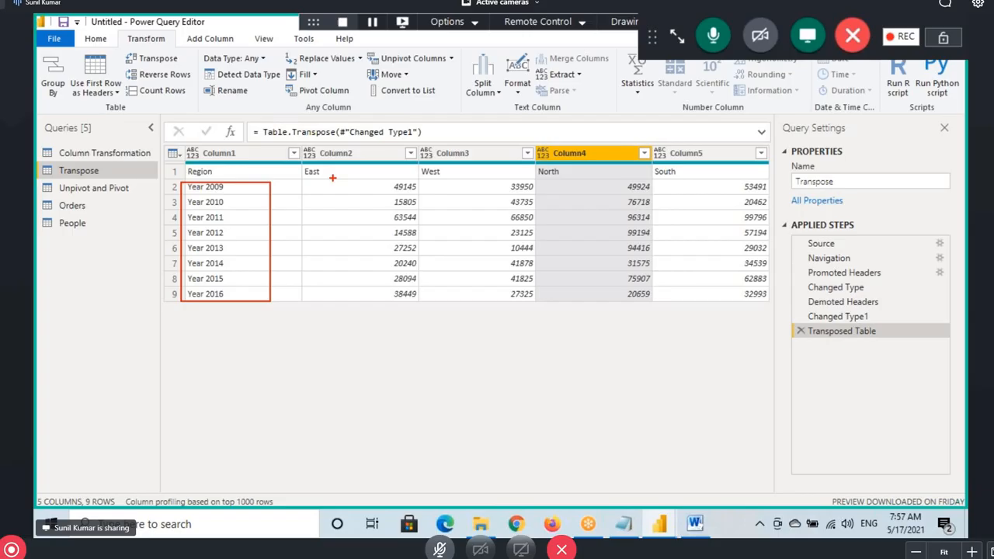
{"action": "left_click_drag", "start_coordinate": [302, 167], "coordinate": [676, 172]}
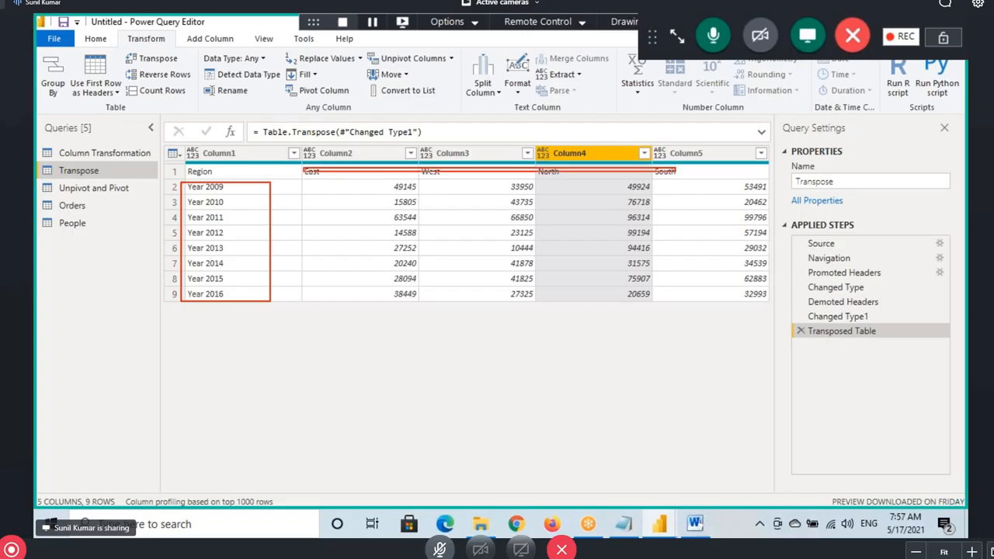
Promote the first row of the transposed table to column headers
{"action": "left_click_drag", "start_coordinate": [131, 155], "coordinate": [167, 180]}
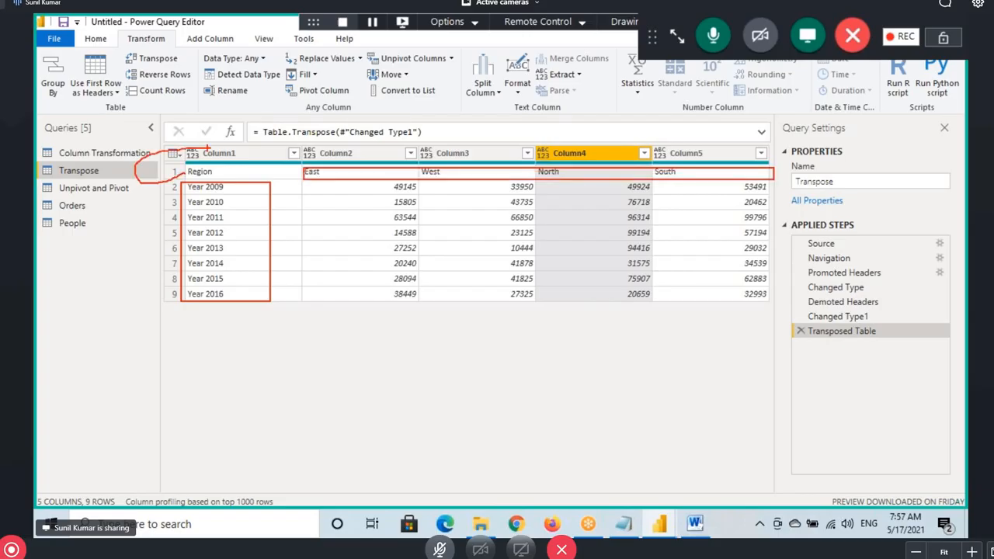
{"action": "left_click", "coordinate": [95, 38]}
{"action": "left_click", "coordinate": [767, 77]}
{"action": "left_click", "coordinate": [730, 88]}
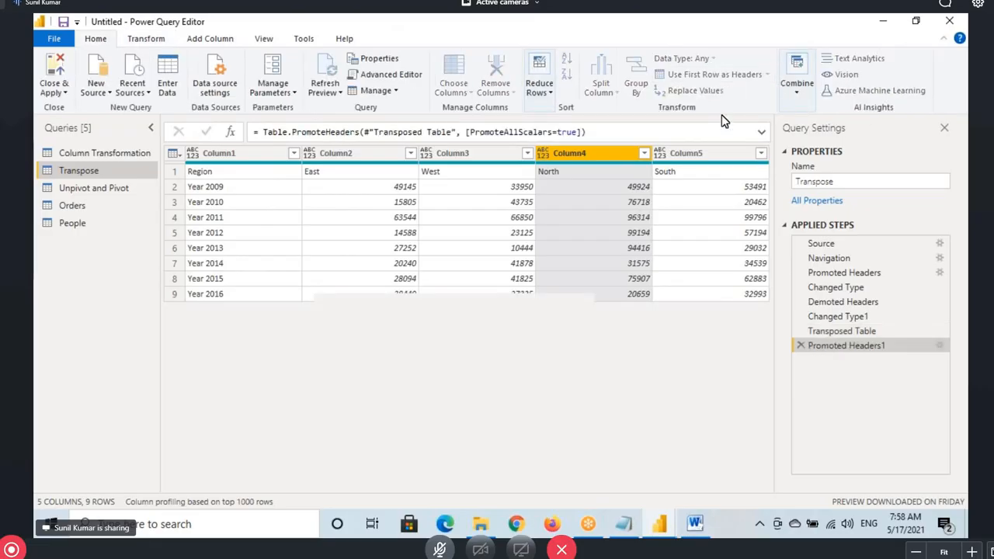
Compare the pre-transpose Changed Type step with the final result, then open Column Transformation
{"action": "left_click_drag", "start_coordinate": [185, 168], "coordinate": [243, 296]}
{"action": "mouse_move", "coordinate": [214, 182]}
{"action": "left_mouse_down"}
{"action": "mouse_move", "coordinate": [329, 62]}
{"action": "mouse_move", "coordinate": [466, 95]}
{"action": "left_mouse_up"}
{"action": "left_click_drag", "start_coordinate": [471, 54], "coordinate": [466, 94]}
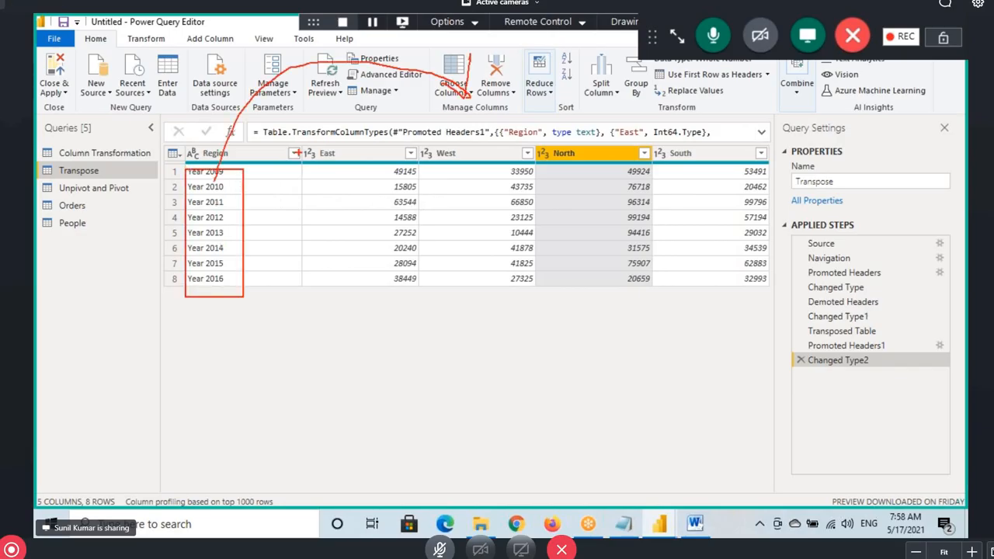
{"action": "left_click_drag", "start_coordinate": [300, 139], "coordinate": [641, 147]}
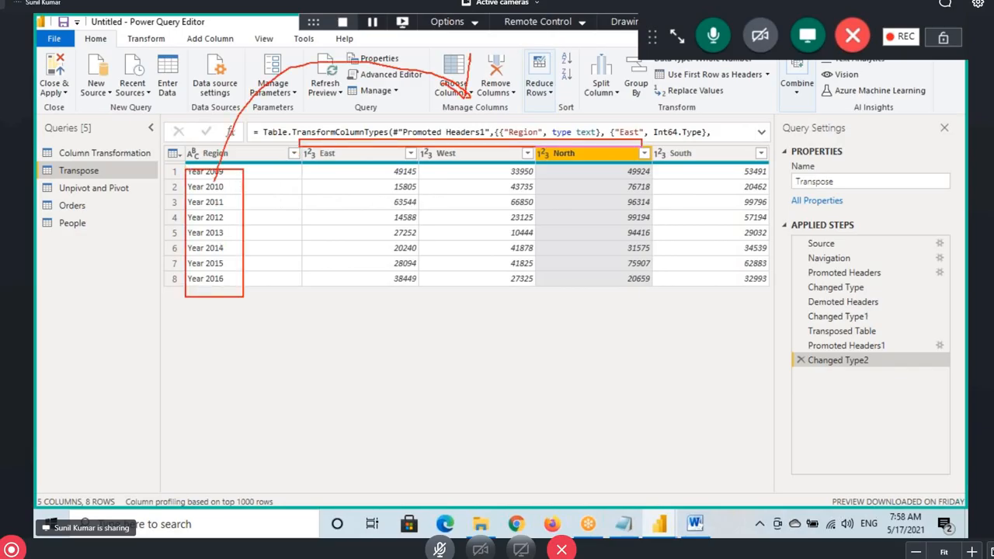
{"action": "left_click", "coordinate": [831, 287]}
{"action": "key", "text": "Left"}
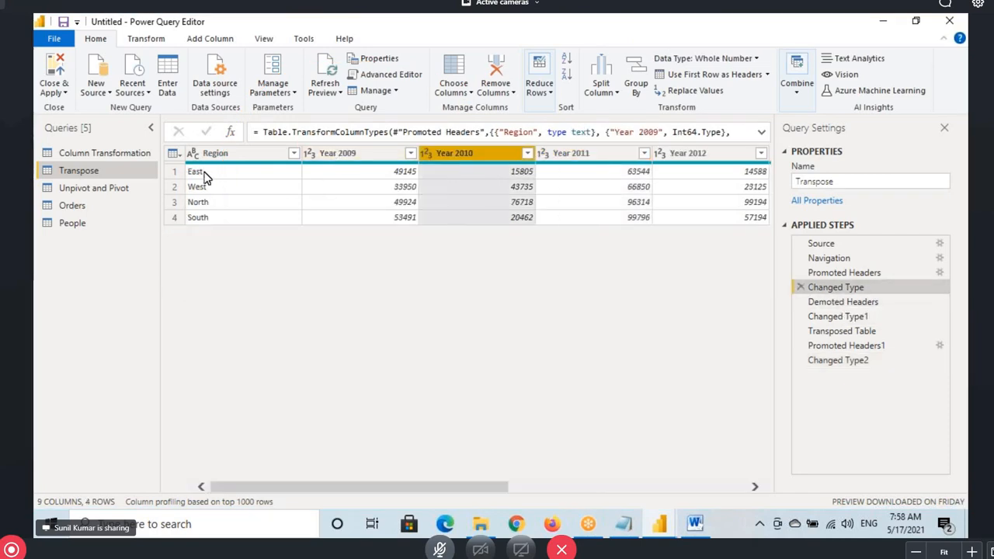
{"action": "left_click", "coordinate": [905, 360]}
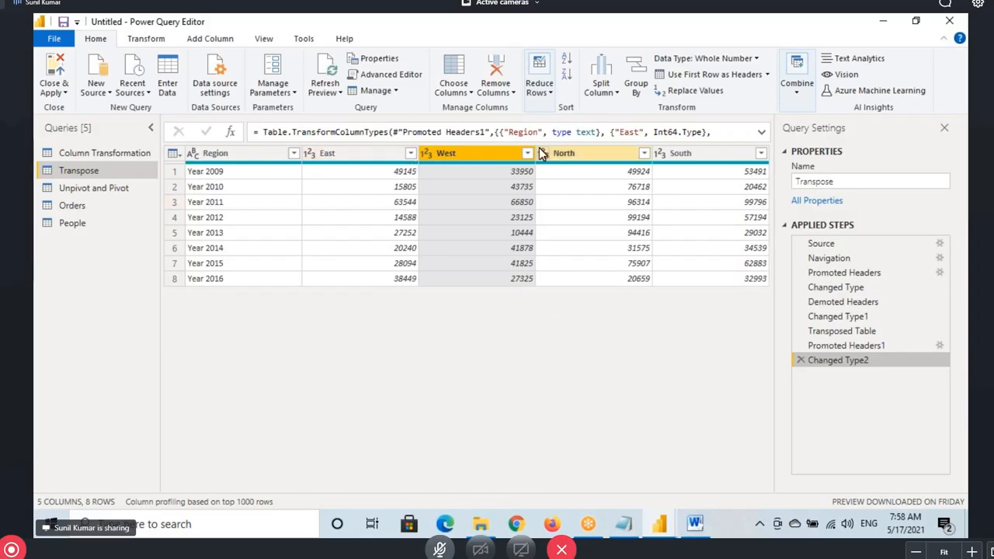
{"action": "left_click", "coordinate": [155, 38]}
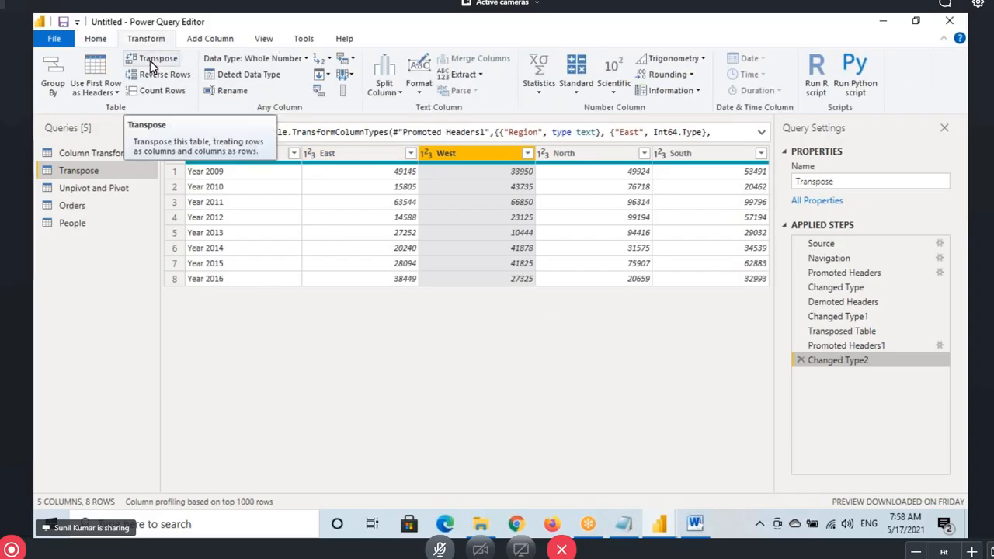
{"action": "left_click", "coordinate": [108, 154]}
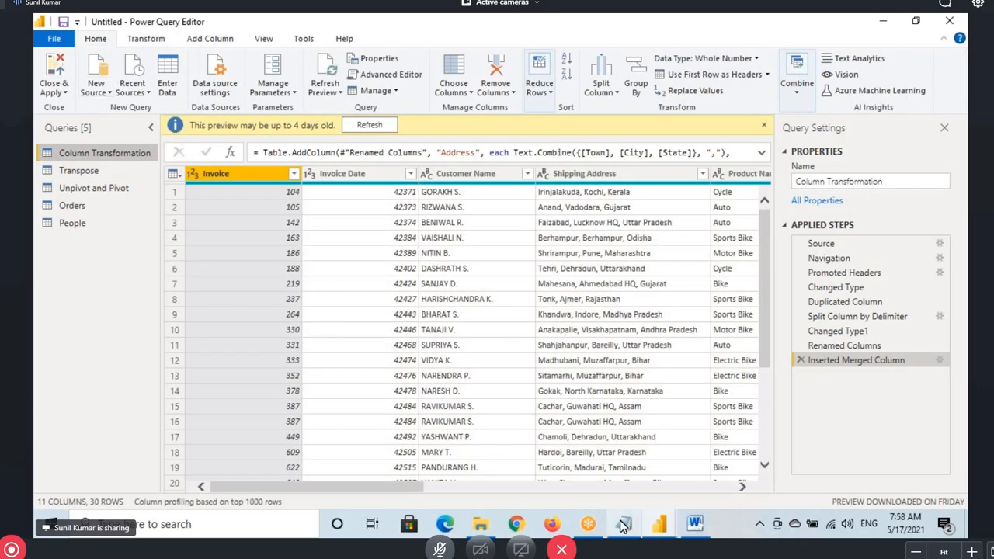
Highlight Replace Values in the notes, then import the Emp table from EmpDept.xlsx
{"action": "key", "text": "alt+Tab"}
{"action": "left_click_drag", "start_coordinate": [102, 409], "coordinate": [201, 409]}
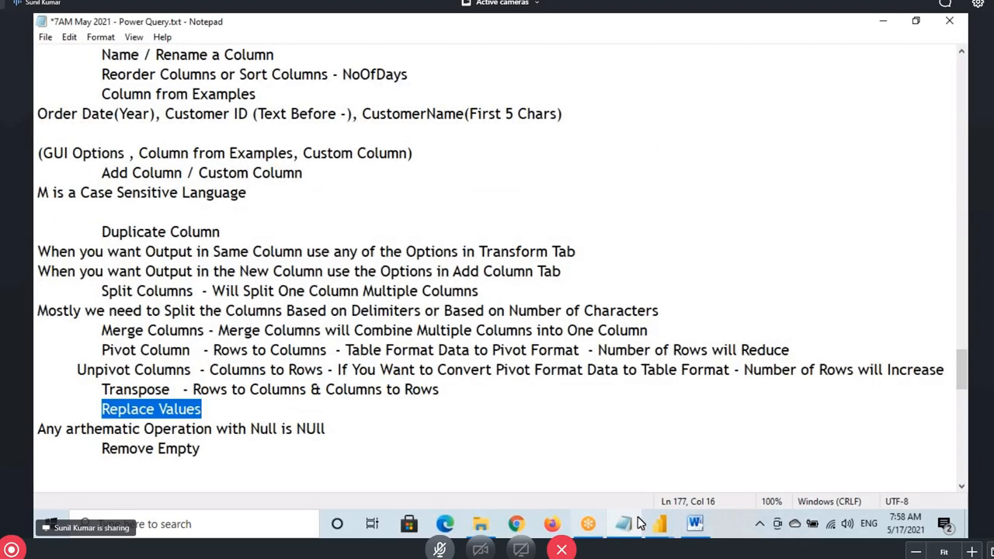
{"action": "left_click", "coordinate": [660, 526]}
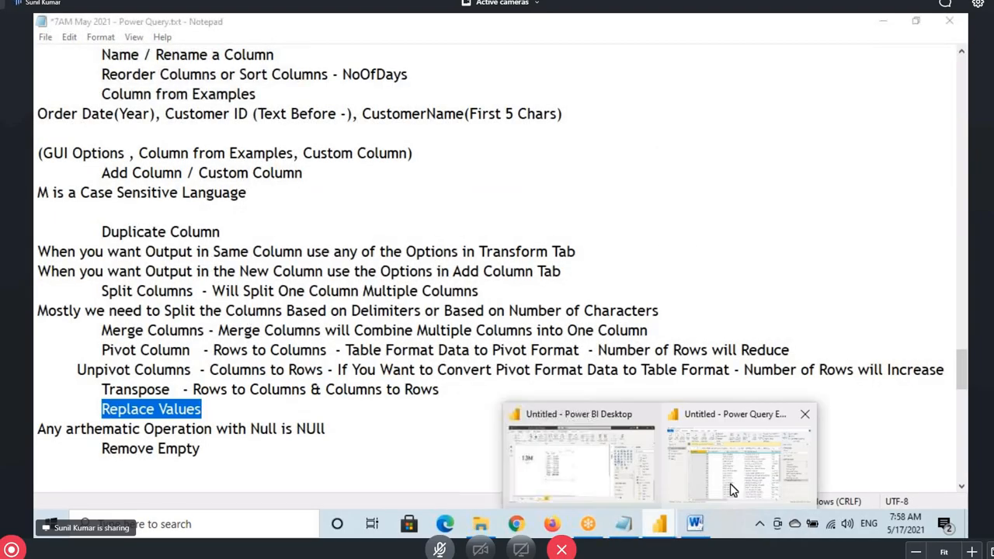
{"action": "left_click", "coordinate": [730, 466]}
{"action": "left_click", "coordinate": [208, 119]}
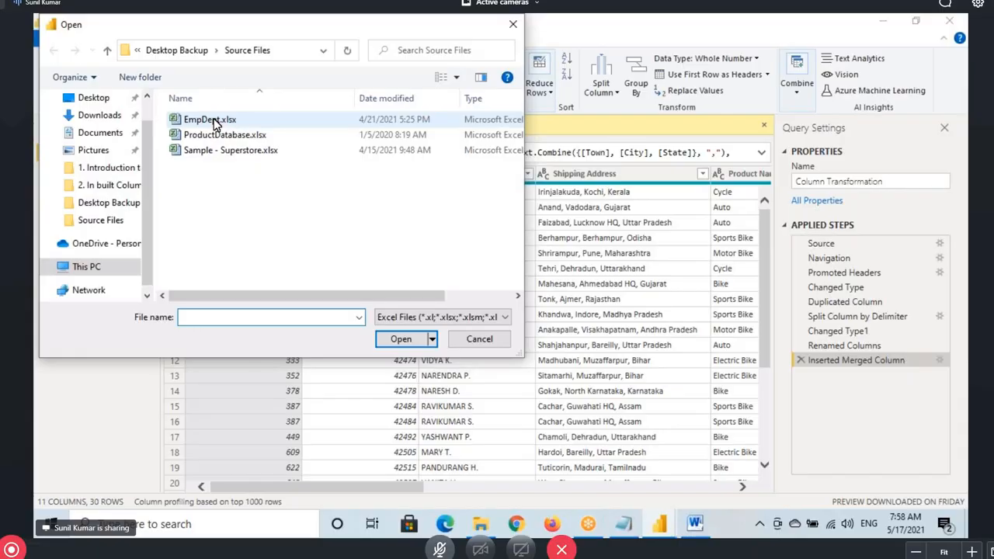
{"action": "left_click", "coordinate": [400, 339]}
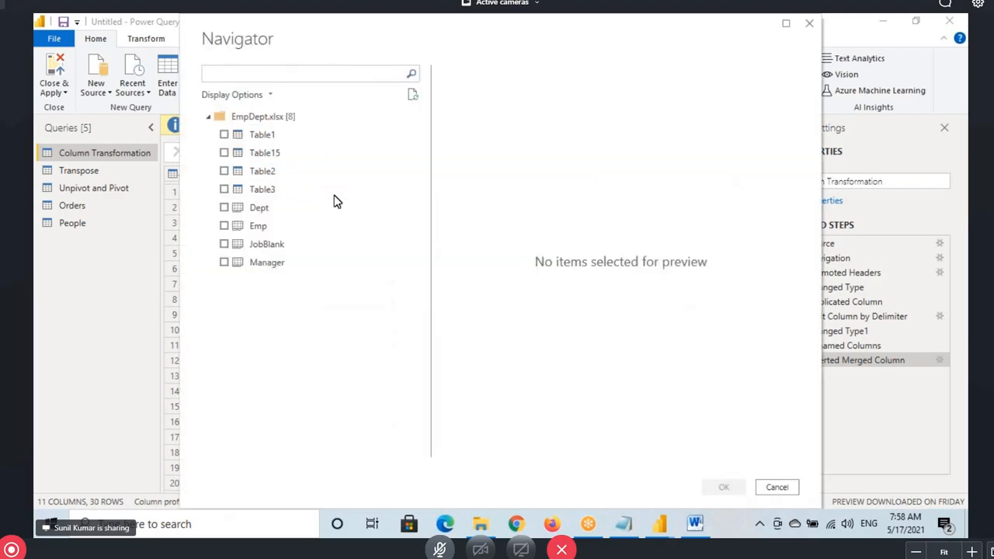
{"action": "left_click", "coordinate": [223, 226]}
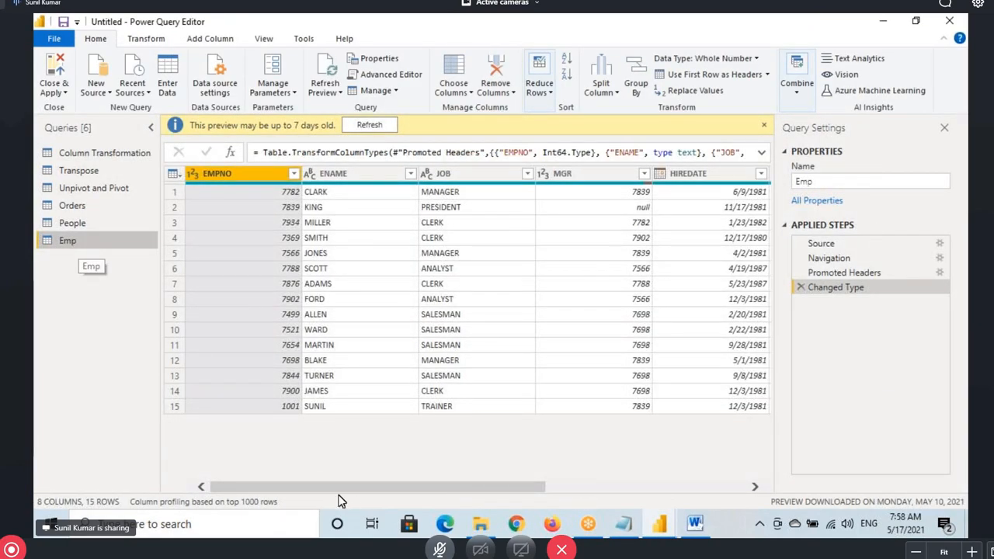
Select the SAL and COMM columns together and mark the null commission values
{"action": "left_click_drag", "start_coordinate": [343, 487], "coordinate": [504, 505]}
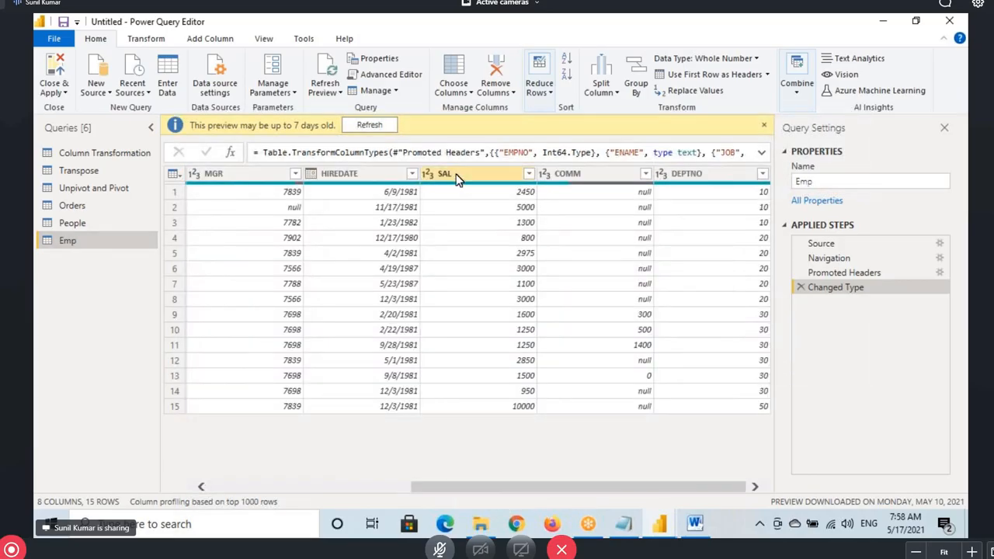
{"action": "left_click", "coordinate": [457, 174]}
{"action": "left_click", "coordinate": [575, 176], "text": "ctrl"}
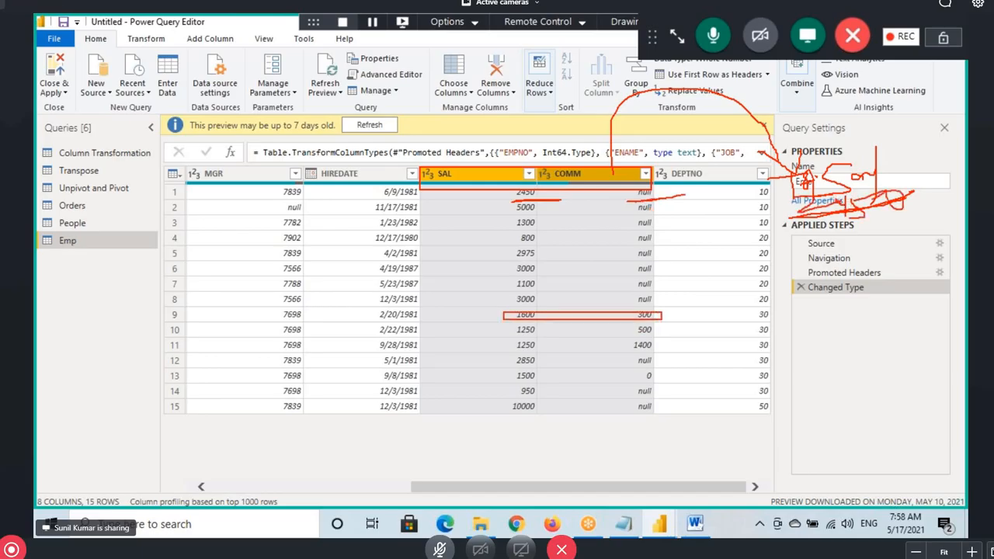
{"action": "mouse_move", "coordinate": [779, 307]}
{"action": "left_mouse_down"}
{"action": "mouse_move", "coordinate": [779, 324]}
{"action": "mouse_move", "coordinate": [816, 309]}
{"action": "left_mouse_up"}
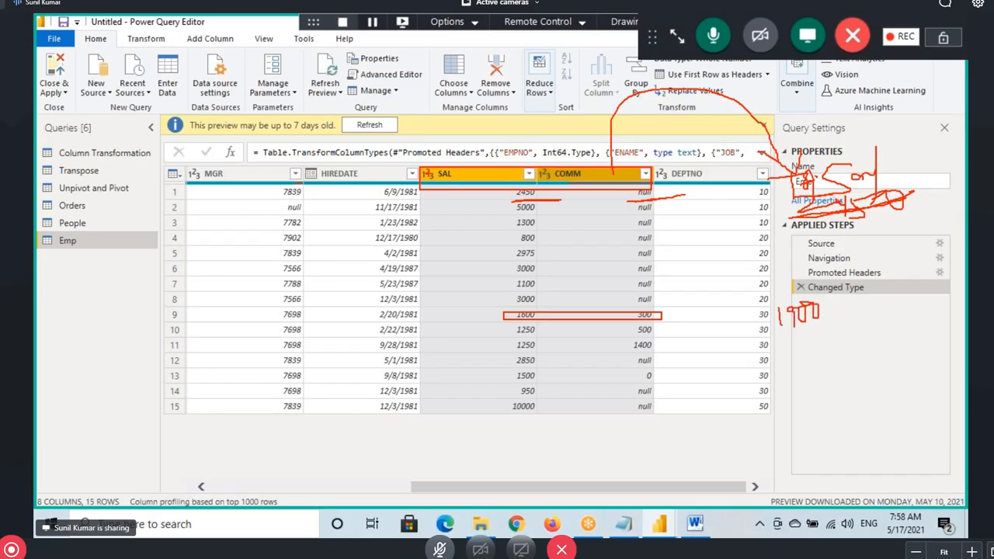
{"action": "left_click_drag", "start_coordinate": [421, 164], "coordinate": [650, 189]}
{"action": "mouse_move", "coordinate": [614, 172]}
{"action": "left_mouse_down"}
{"action": "mouse_move", "coordinate": [614, 138]}
{"action": "mouse_move", "coordinate": [712, 113]}
{"action": "mouse_move", "coordinate": [775, 175]}
{"action": "left_mouse_up"}
{"action": "mouse_move", "coordinate": [798, 127]}
{"action": "left_mouse_down"}
{"action": "mouse_move", "coordinate": [777, 168]}
{"action": "mouse_move", "coordinate": [895, 194]}
{"action": "left_mouse_up"}
{"action": "mouse_move", "coordinate": [186, 47]}
{"action": "left_mouse_down"}
{"action": "mouse_move", "coordinate": [209, 46]}
{"action": "mouse_move", "coordinate": [216, 24]}
{"action": "mouse_move", "coordinate": [187, 49]}
{"action": "left_mouse_up"}
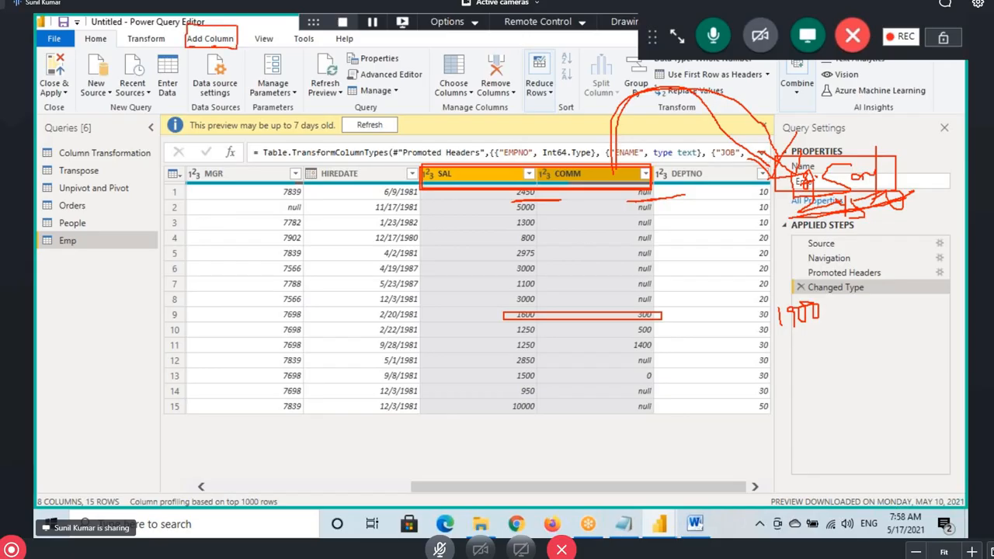
Select the SAL and COMM columns on the Add Column ribbon and highlight them
{"action": "left_click", "coordinate": [210, 39]}
{"action": "left_click", "coordinate": [461, 174]}
{"action": "left_click", "coordinate": [576, 173], "text": "ctrl"}
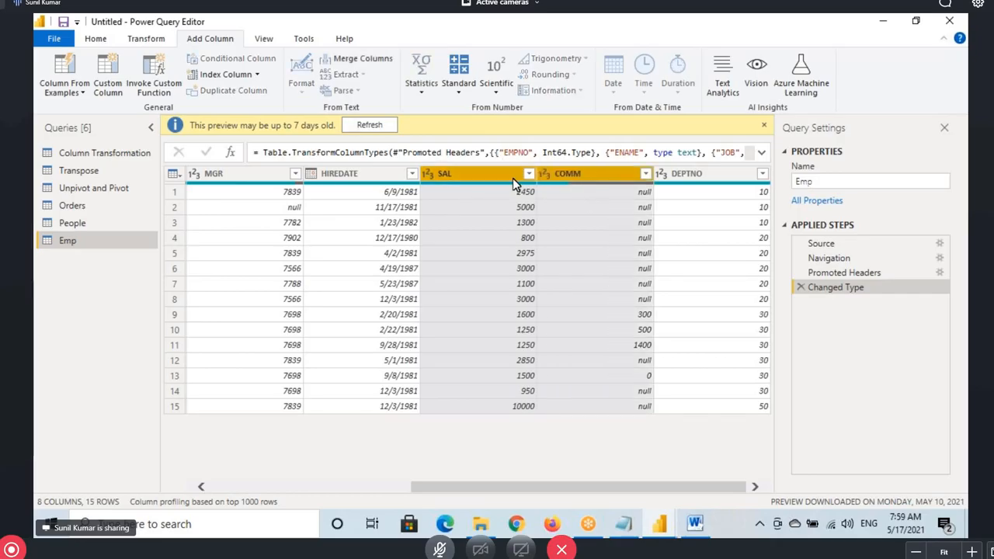
{"action": "left_click_drag", "start_coordinate": [417, 166], "coordinate": [437, 186]}
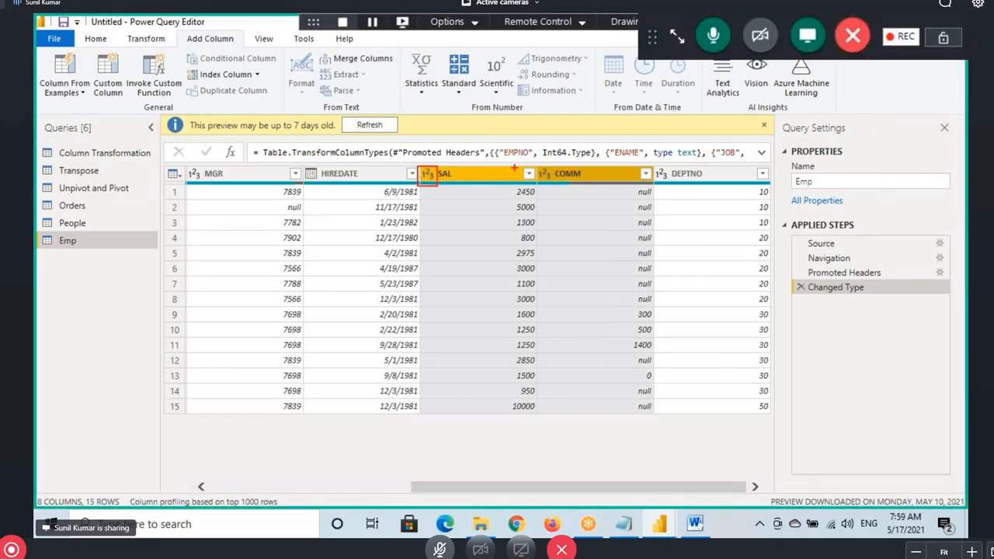
{"action": "left_click_drag", "start_coordinate": [533, 163], "coordinate": [556, 187]}
{"action": "left_click_drag", "start_coordinate": [467, 101], "coordinate": [554, 120]}
{"action": "mouse_move", "coordinate": [400, 45]}
{"action": "left_mouse_down"}
{"action": "mouse_move", "coordinate": [498, 101]}
{"action": "mouse_move", "coordinate": [592, 117]}
{"action": "left_mouse_up"}
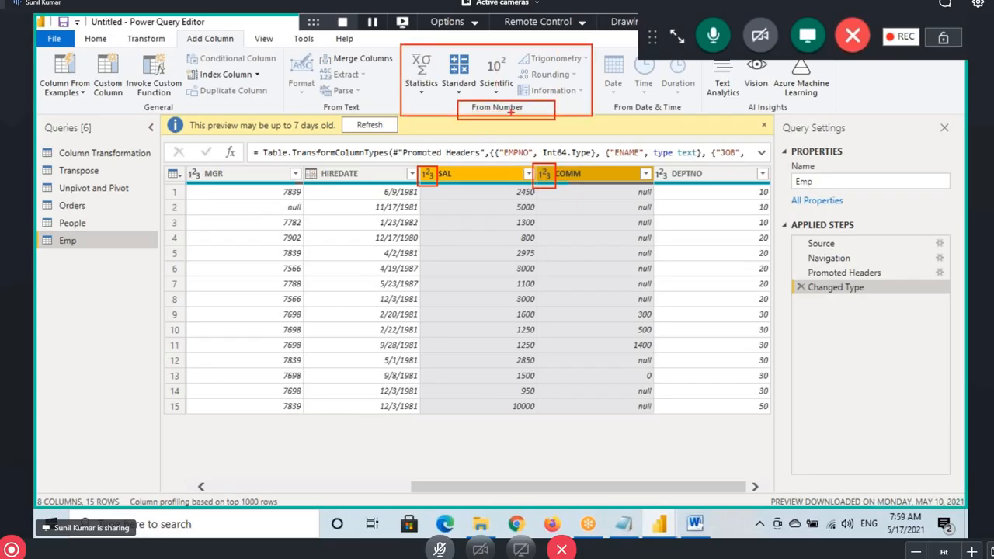
{"action": "left_click_drag", "start_coordinate": [476, 111], "coordinate": [518, 110]}
Add an Addition column of SAL plus COMM, which shows null where COMM is null
{"action": "left_click", "coordinate": [457, 92]}
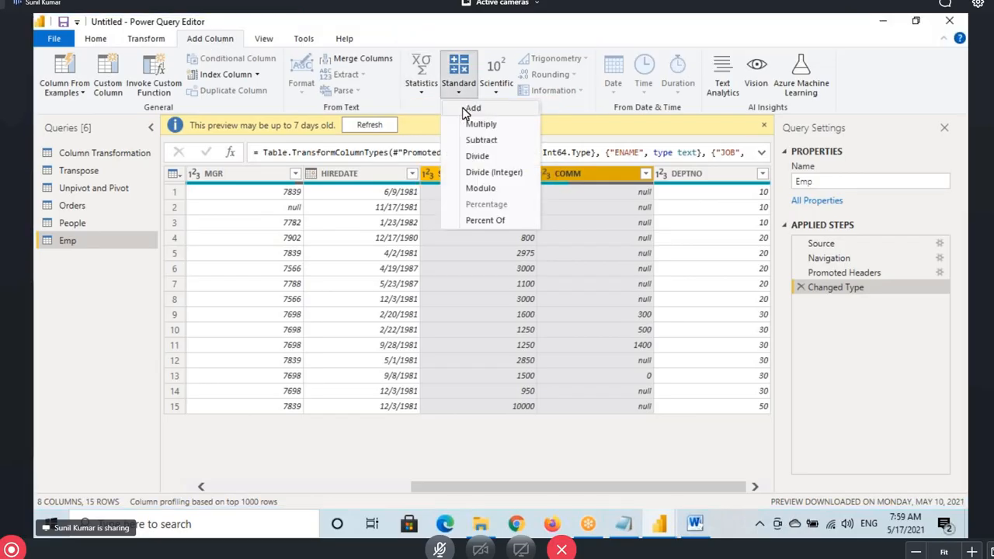
{"action": "left_click", "coordinate": [471, 109]}
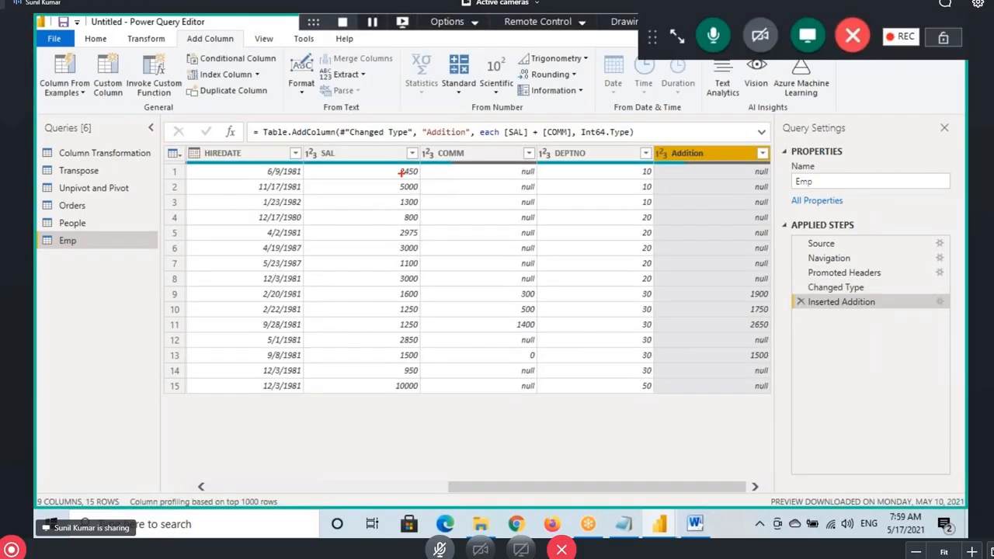
{"action": "left_click_drag", "start_coordinate": [393, 165], "coordinate": [428, 178]}
{"action": "left_click_drag", "start_coordinate": [496, 165], "coordinate": [552, 184]}
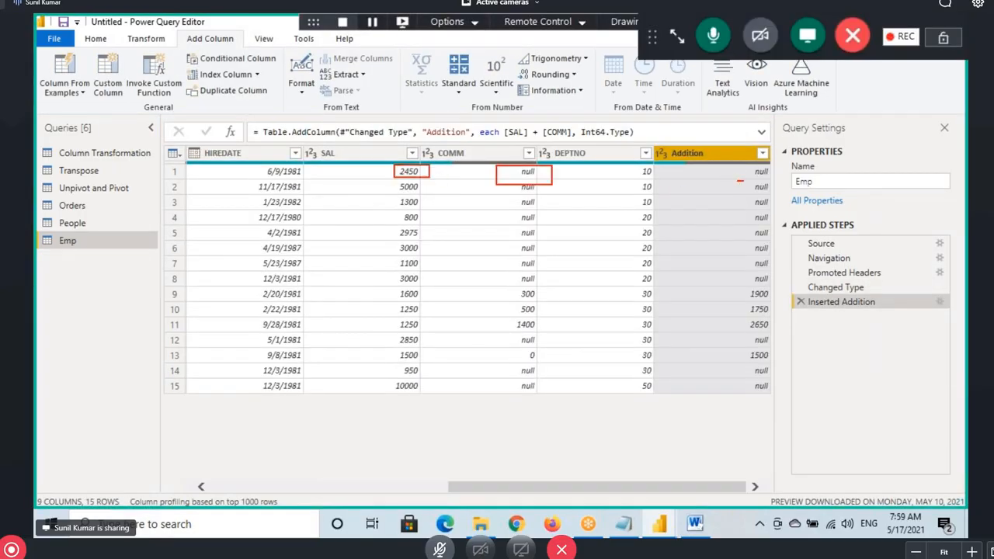
{"action": "left_click_drag", "start_coordinate": [742, 181], "coordinate": [774, 181]}
{"action": "key", "text": "Caps_Lock"}
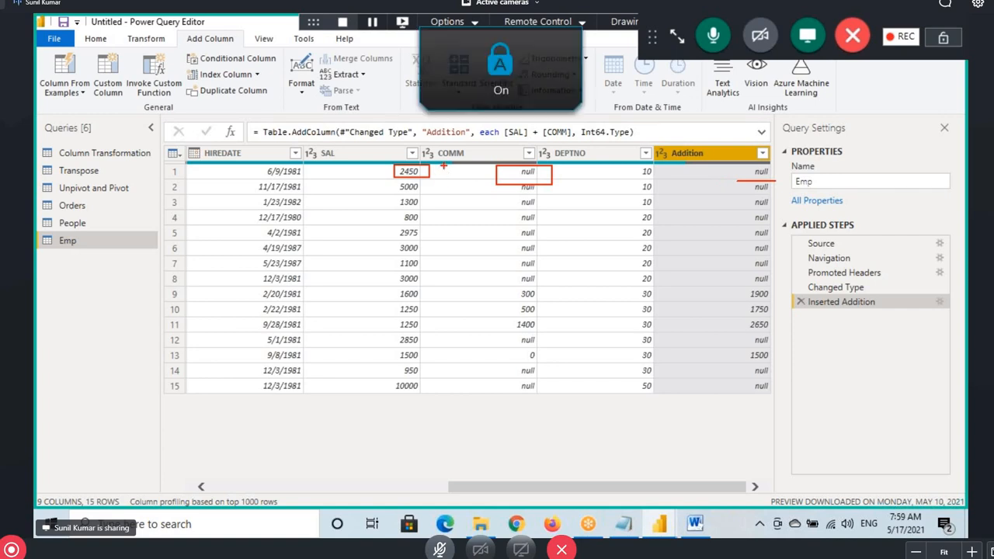
{"action": "key", "text": "Caps_Lock"}
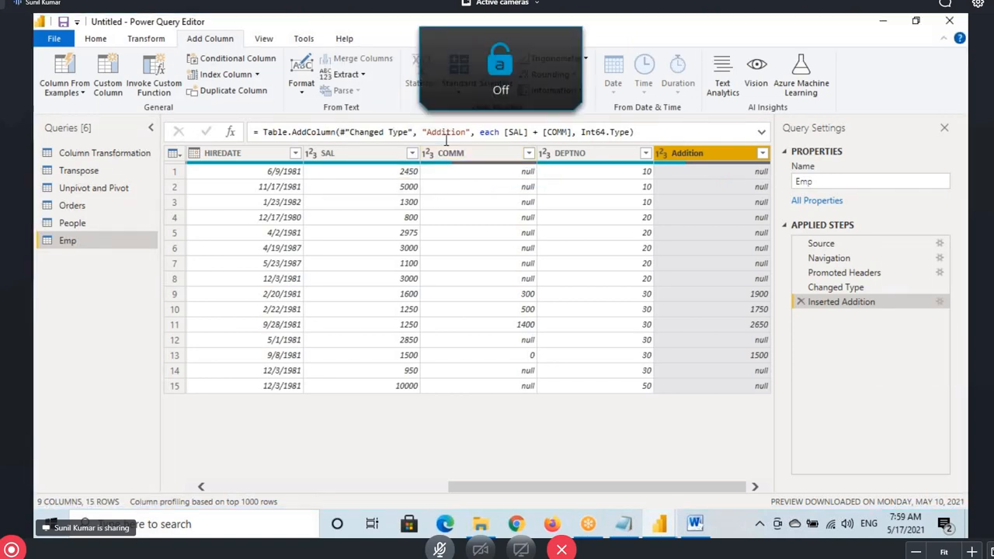
{"action": "left_click", "coordinate": [623, 524]}
{"action": "scroll", "coordinate": [34, 310], "scroll_direction": "down", "scroll_amount": 2}
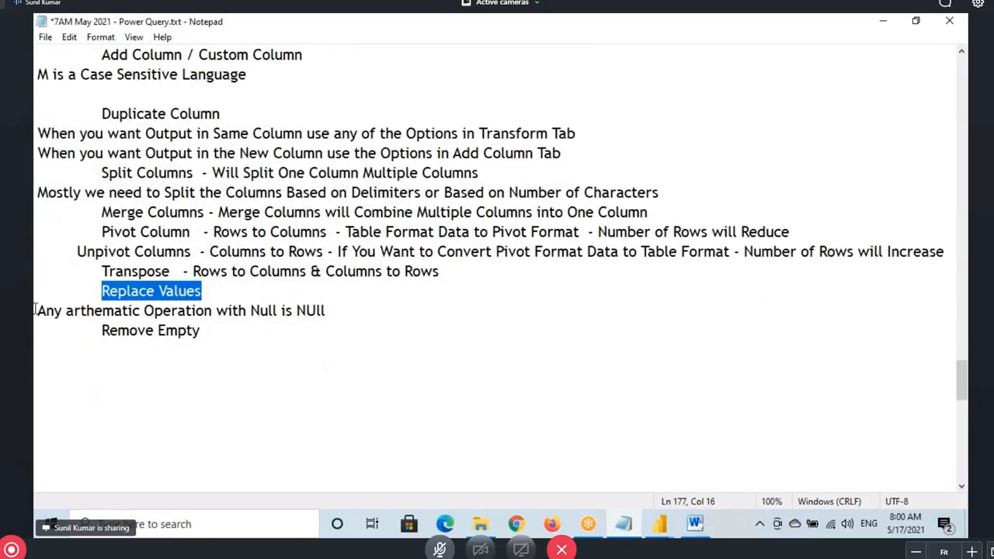
{"action": "left_click_drag", "start_coordinate": [216, 310], "coordinate": [333, 310]}
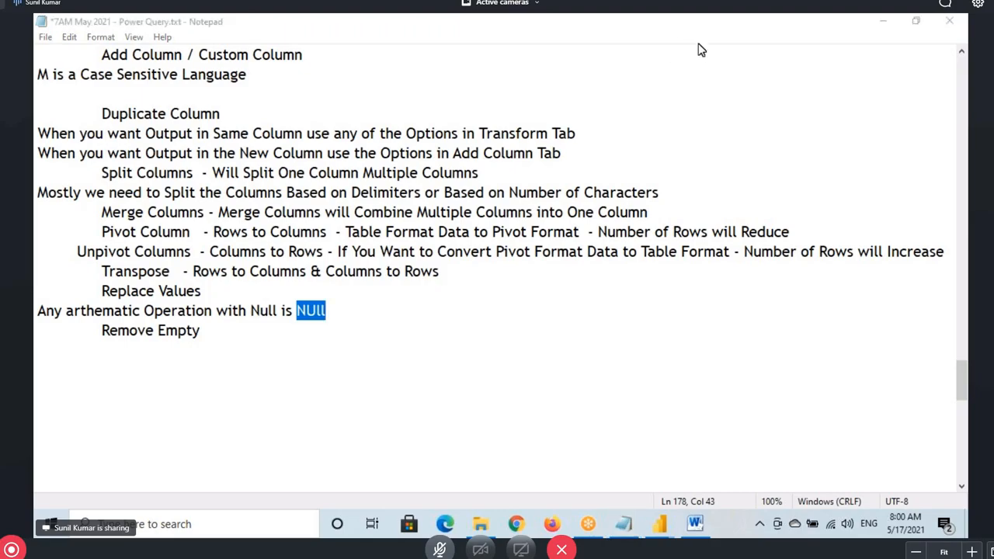
{"action": "left_click", "coordinate": [661, 513]}
{"action": "left_click", "coordinate": [696, 486]}
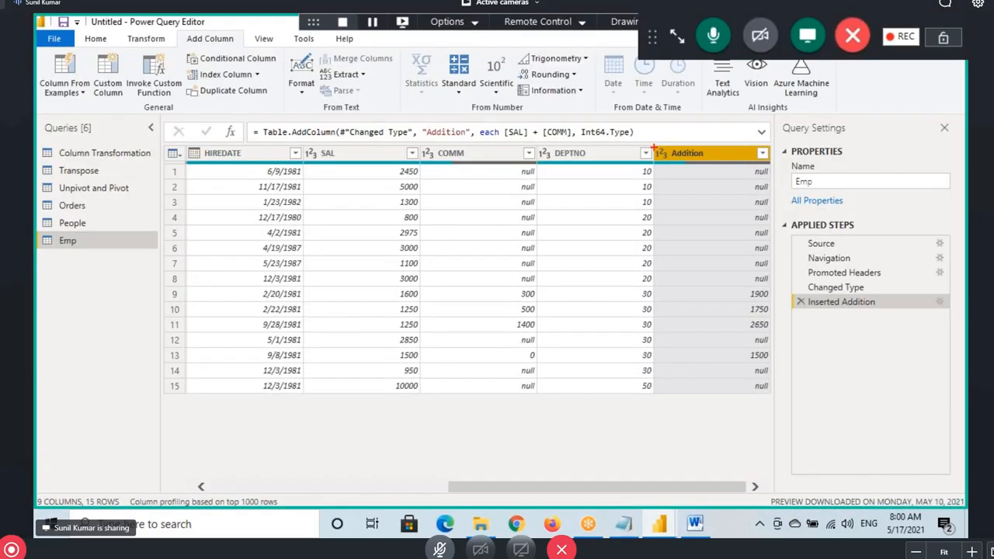
Select the COMM column and mark the SAL, COMM and Addition values in the grid
{"action": "left_click_drag", "start_coordinate": [653, 148], "coordinate": [770, 400]}
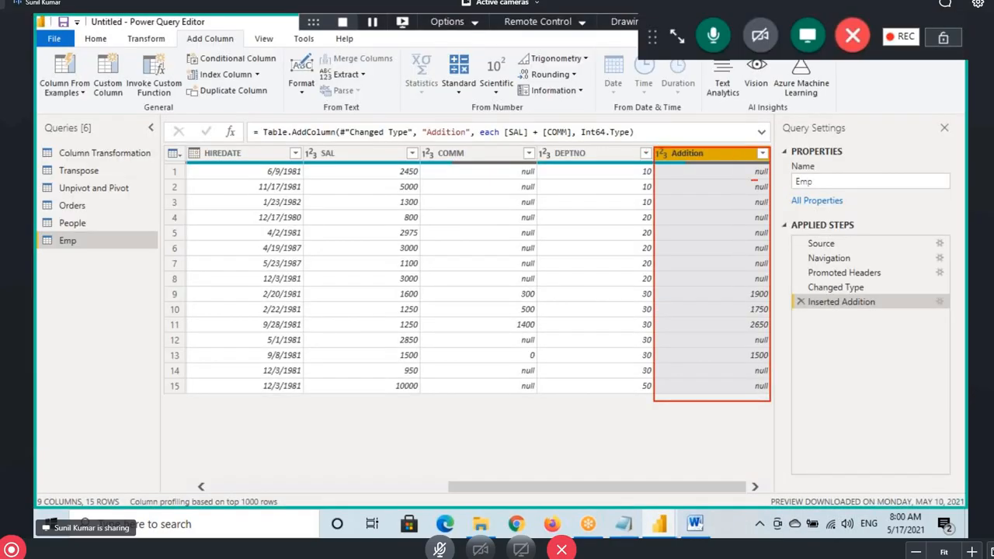
{"action": "left_click_drag", "start_coordinate": [756, 180], "coordinate": [793, 178]}
{"action": "left_click_drag", "start_coordinate": [371, 181], "coordinate": [423, 179]}
{"action": "left_click_drag", "start_coordinate": [508, 180], "coordinate": [555, 176]}
{"action": "mouse_move", "coordinate": [672, 164]}
{"action": "left_mouse_down"}
{"action": "mouse_move", "coordinate": [729, 160]}
{"action": "mouse_move", "coordinate": [747, 177]}
{"action": "left_mouse_up"}
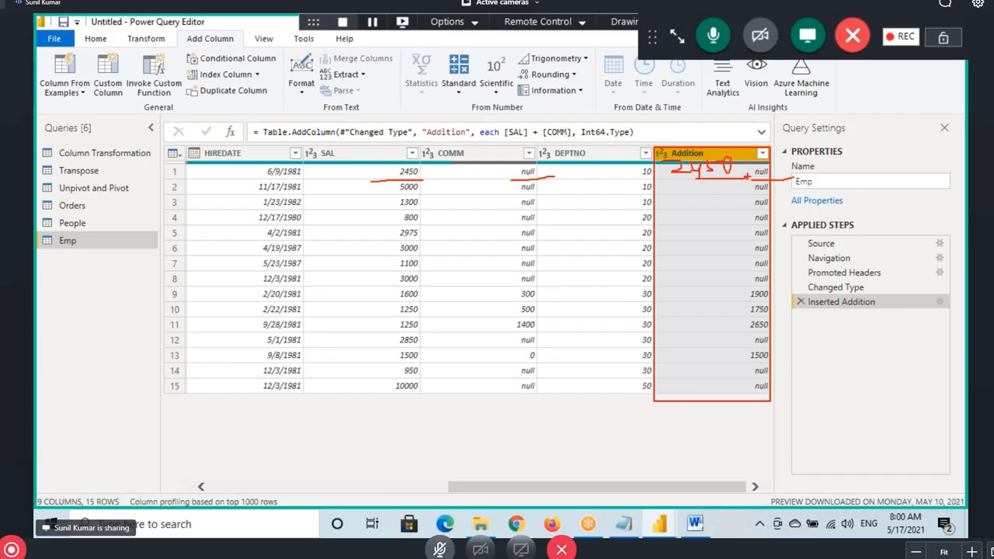
{"action": "left_click", "coordinate": [520, 178]}
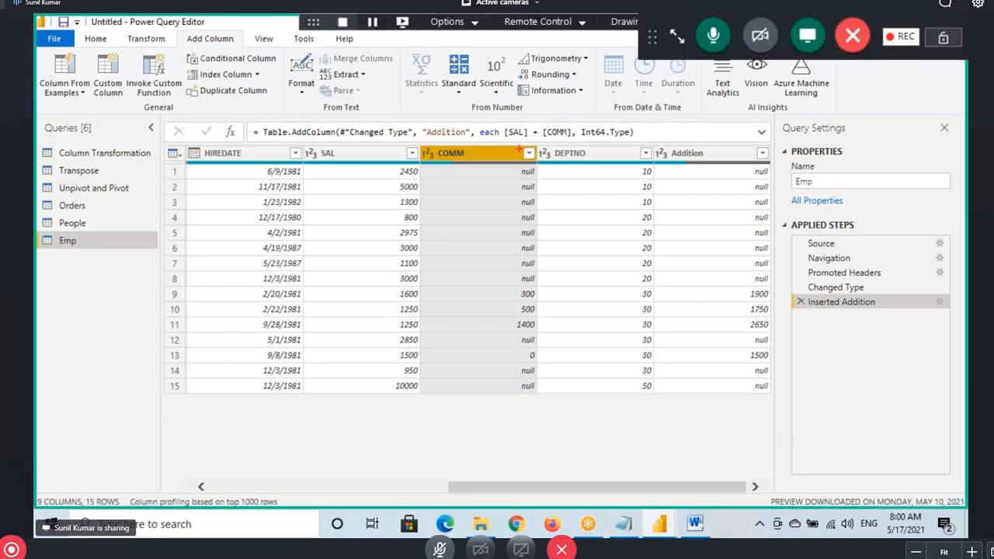
{"action": "mouse_move", "coordinate": [518, 147]}
{"action": "left_mouse_down"}
{"action": "mouse_move", "coordinate": [491, 153]}
{"action": "mouse_move", "coordinate": [519, 172]}
{"action": "left_mouse_up"}
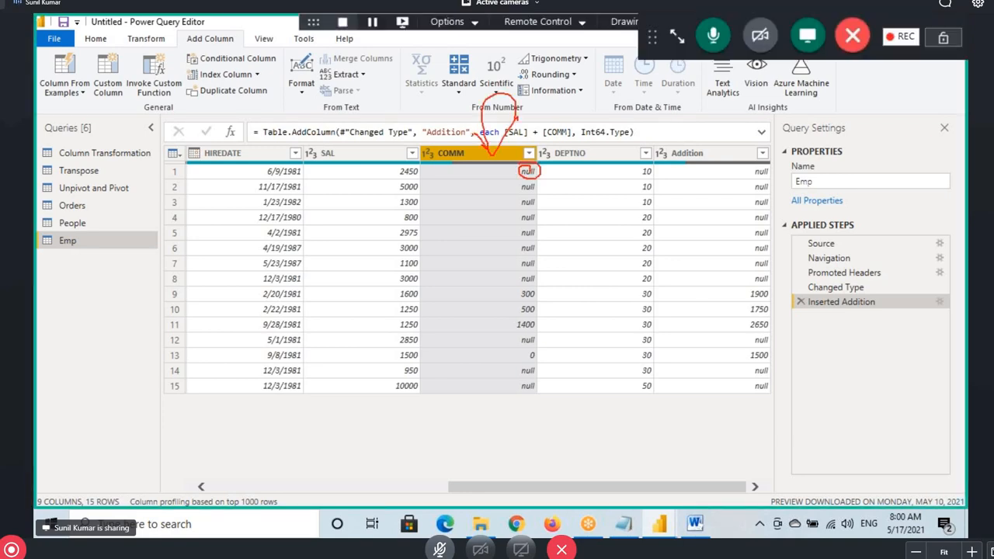
{"action": "mouse_move", "coordinate": [433, 165]}
{"action": "left_mouse_down"}
{"action": "mouse_move", "coordinate": [432, 185]}
{"action": "mouse_move", "coordinate": [468, 173]}
{"action": "left_mouse_up"}
{"action": "left_click_drag", "start_coordinate": [789, 179], "coordinate": [748, 182]}
{"action": "left_click_drag", "start_coordinate": [401, 193], "coordinate": [444, 193]}
{"action": "left_click_drag", "start_coordinate": [507, 185], "coordinate": [507, 199]}
{"action": "left_click_drag", "start_coordinate": [497, 194], "coordinate": [529, 193]}
{"action": "left_click_drag", "start_coordinate": [758, 194], "coordinate": [798, 193]}
{"action": "mouse_move", "coordinate": [387, 289]}
{"action": "left_mouse_down"}
{"action": "mouse_move", "coordinate": [666, 323]}
{"action": "mouse_move", "coordinate": [776, 303]}
{"action": "left_mouse_up"}
Underline row 9's SAL, COMM and Addition values, mark row 4's COMM, then go to Home
{"action": "left_click_drag", "start_coordinate": [404, 296], "coordinate": [434, 297]}
{"action": "left_click_drag", "start_coordinate": [518, 298], "coordinate": [556, 297]}
{"action": "left_click_drag", "start_coordinate": [730, 303], "coordinate": [788, 302]}
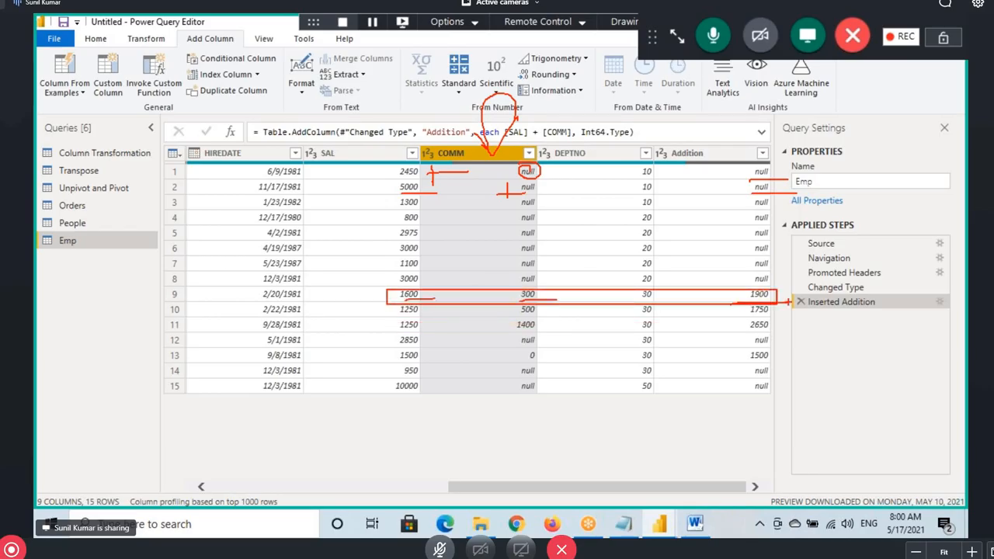
{"action": "left_click_drag", "start_coordinate": [427, 211], "coordinate": [427, 237]}
{"action": "left_click_drag", "start_coordinate": [424, 218], "coordinate": [556, 226]}
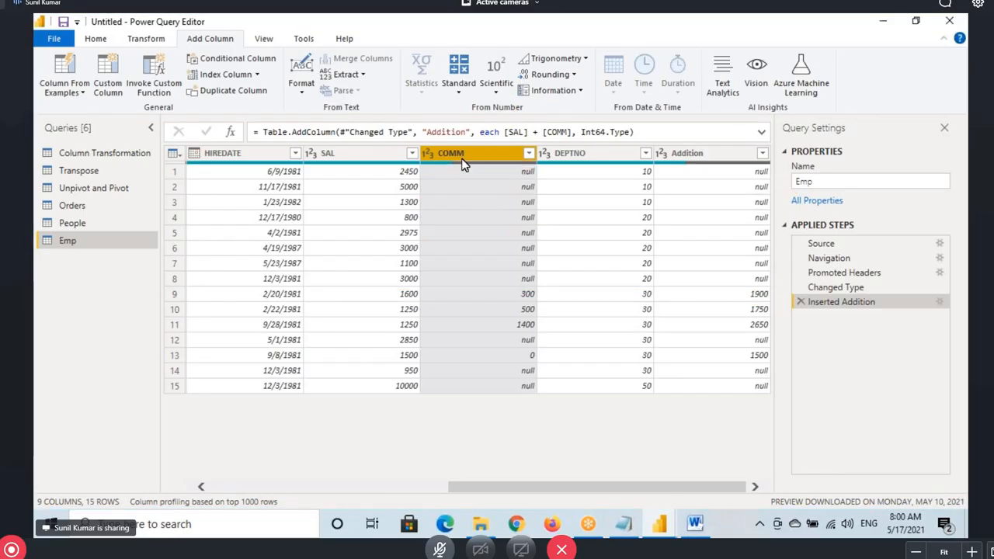
{"action": "left_click", "coordinate": [95, 38]}
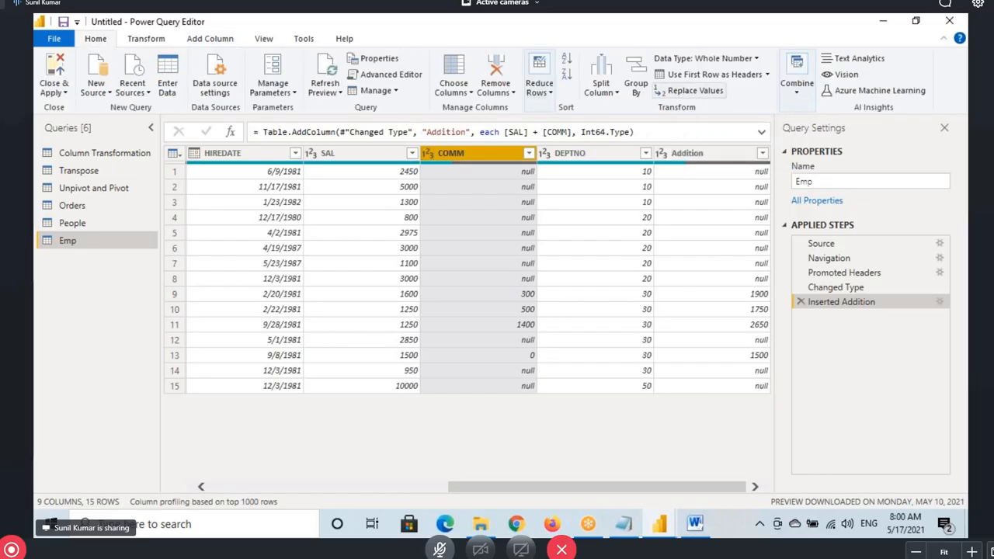
Replace COMM nulls with 0, then delete that new replacement step again
{"action": "left_click_drag", "start_coordinate": [650, 80], "coordinate": [728, 101]}
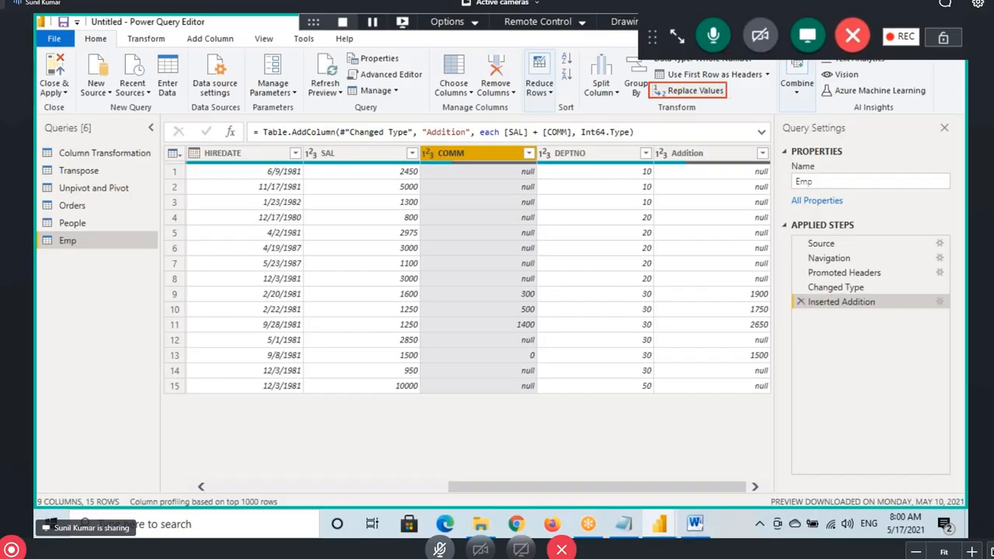
{"action": "mouse_move", "coordinate": [498, 174]}
{"action": "left_mouse_down"}
{"action": "mouse_move", "coordinate": [518, 159]}
{"action": "mouse_move", "coordinate": [530, 179]}
{"action": "mouse_move", "coordinate": [529, 164]}
{"action": "left_mouse_up"}
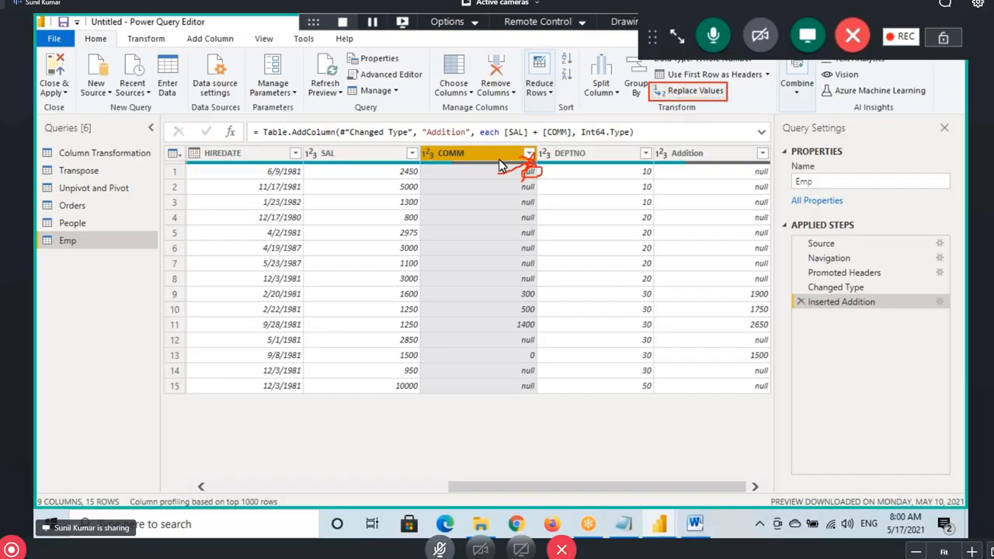
{"action": "key", "text": "Escape"}
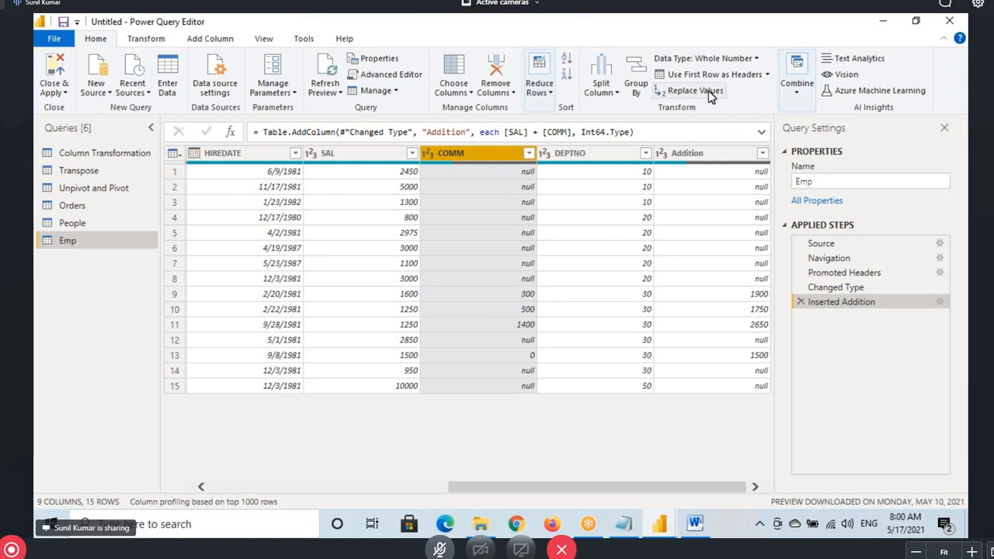
{"action": "left_click", "coordinate": [662, 90]}
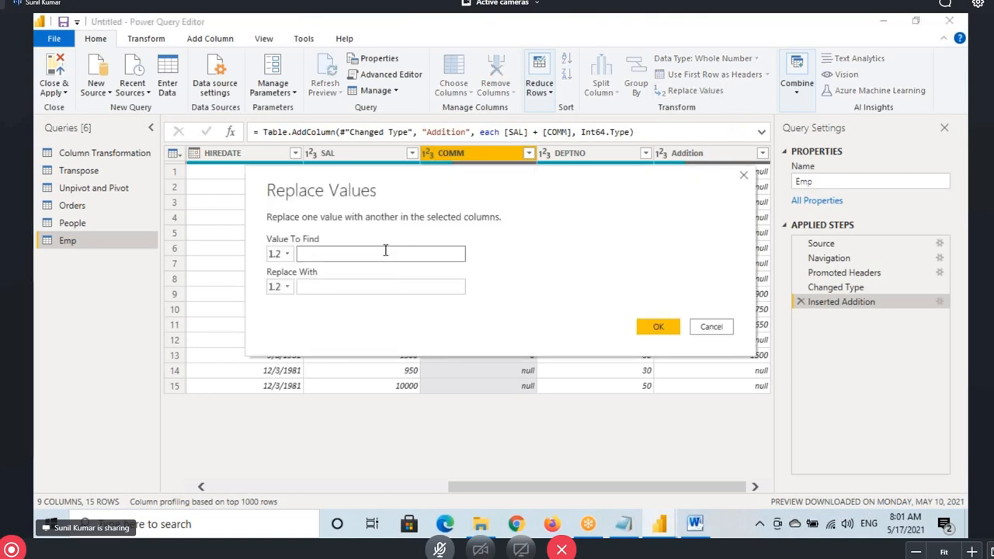
{"action": "type", "text": "null"}
{"action": "left_click", "coordinate": [359, 285]}
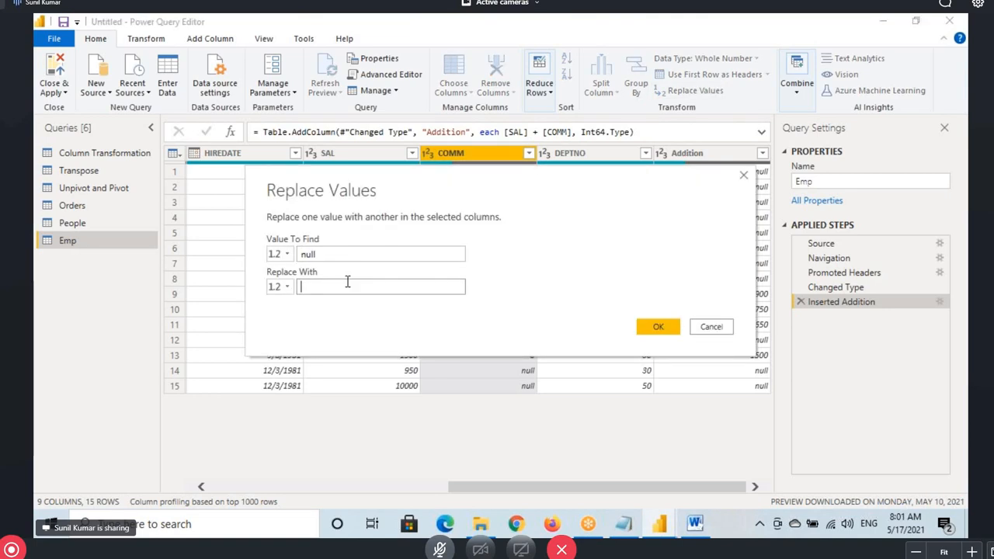
{"action": "type", "text": "0"}
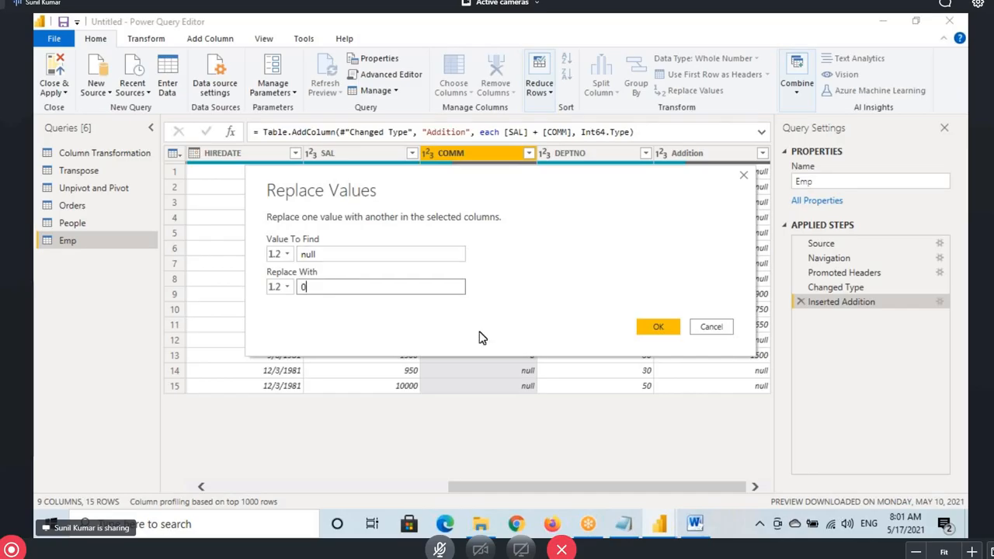
{"action": "left_click", "coordinate": [655, 326]}
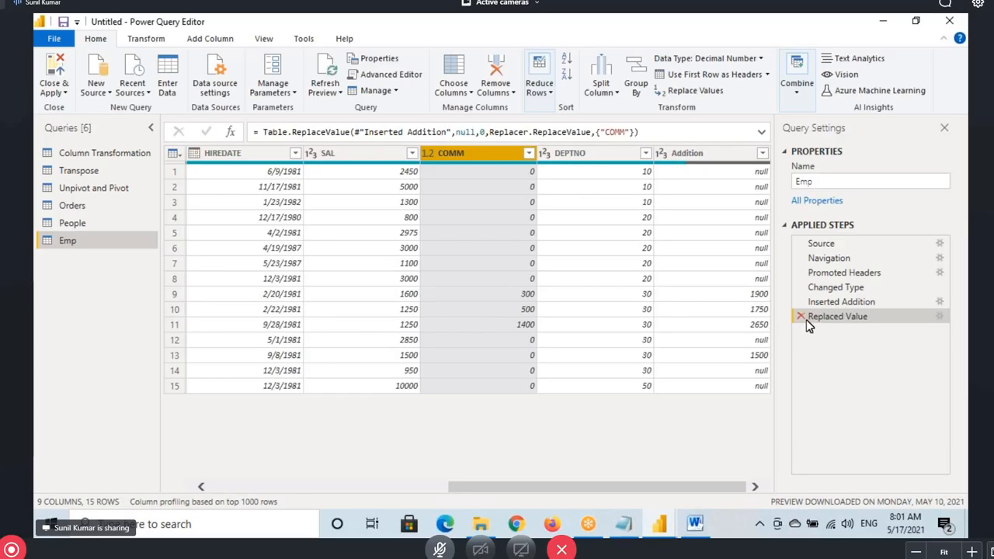
{"action": "left_click", "coordinate": [801, 317]}
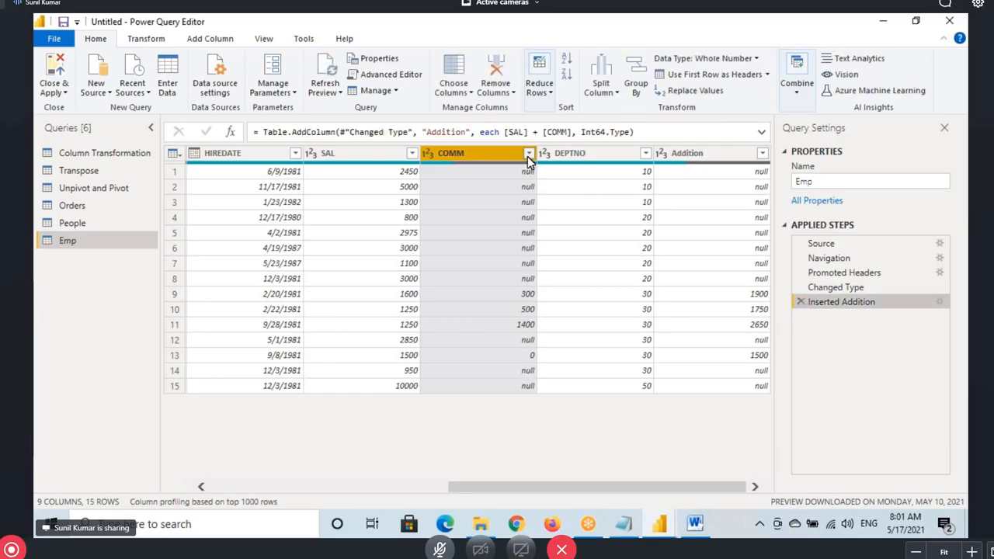
Reopen Replace Values for COMM with null to find and 0 as the replacement
{"action": "left_click", "coordinate": [528, 154]}
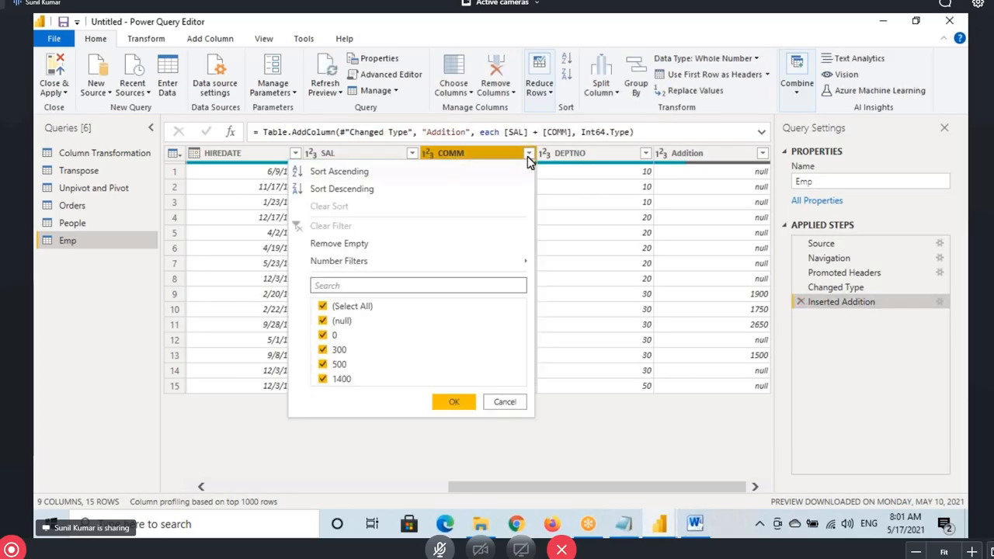
{"action": "left_click", "coordinate": [687, 90]}
{"action": "type", "text": "null"}
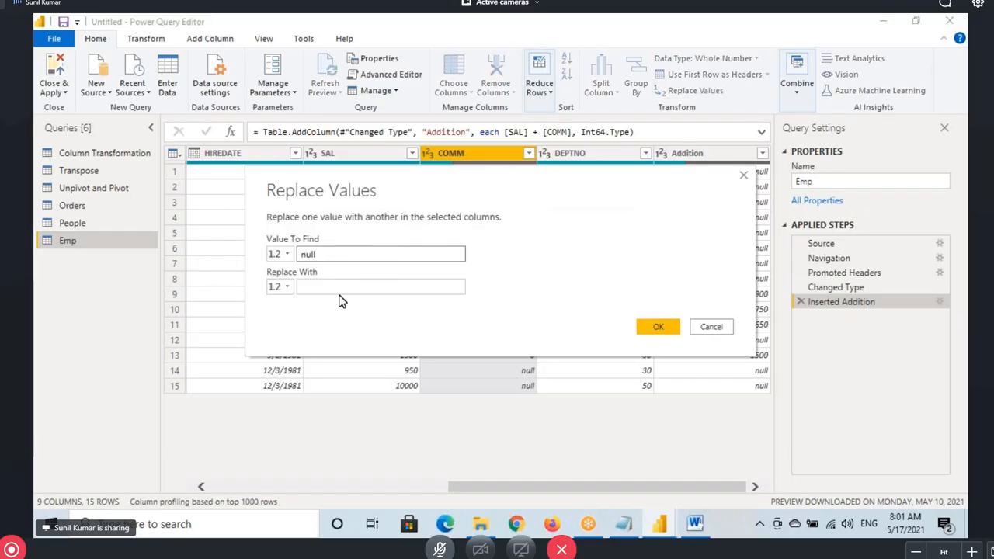
{"action": "key", "text": "Tab"}
{"action": "type", "text": "0"}
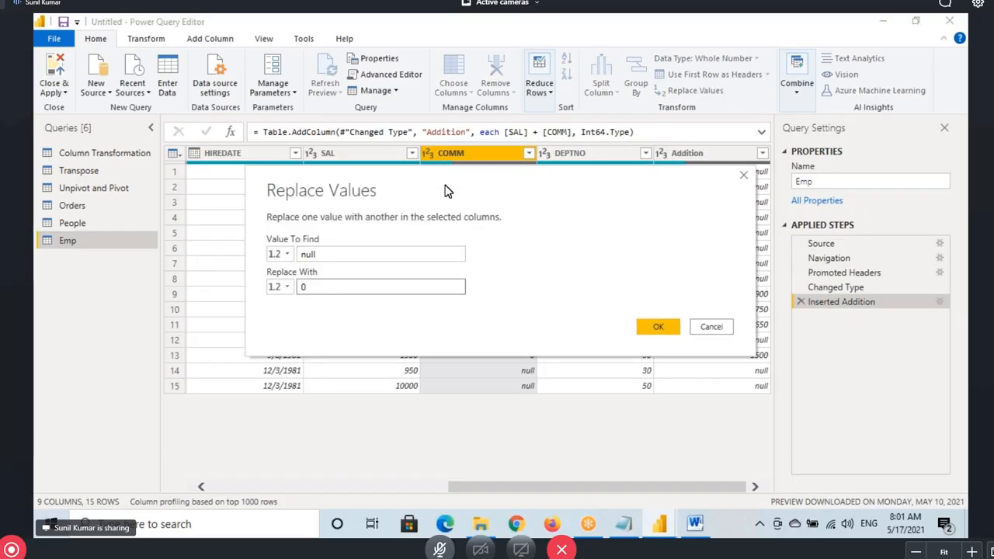
Annotate row 1's null COMM and Addition values and row 3's COMM of 0
{"action": "left_click_drag", "start_coordinate": [403, 224], "coordinate": [481, 286]}
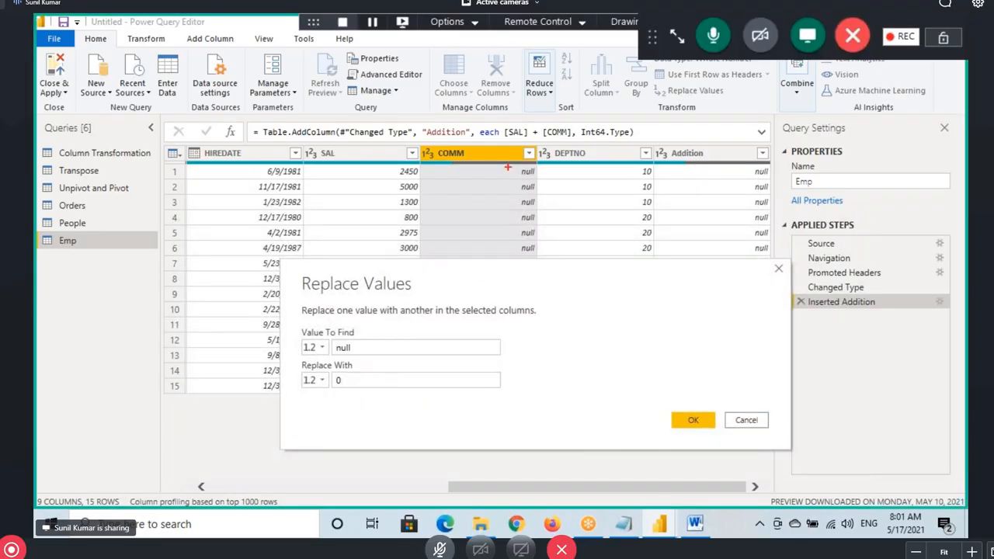
{"action": "mouse_move", "coordinate": [507, 166]}
{"action": "left_mouse_down"}
{"action": "mouse_move", "coordinate": [545, 184]}
{"action": "mouse_move", "coordinate": [492, 175]}
{"action": "left_mouse_up"}
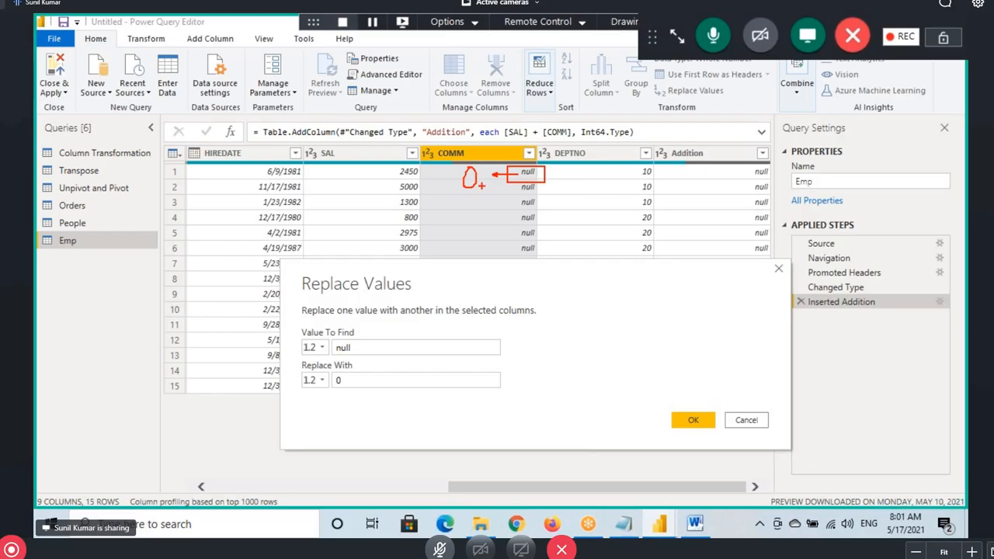
{"action": "mouse_move", "coordinate": [743, 177]}
{"action": "left_mouse_down"}
{"action": "mouse_move", "coordinate": [772, 180]}
{"action": "mouse_move", "coordinate": [750, 167]}
{"action": "mouse_move", "coordinate": [762, 142]}
{"action": "left_mouse_up"}
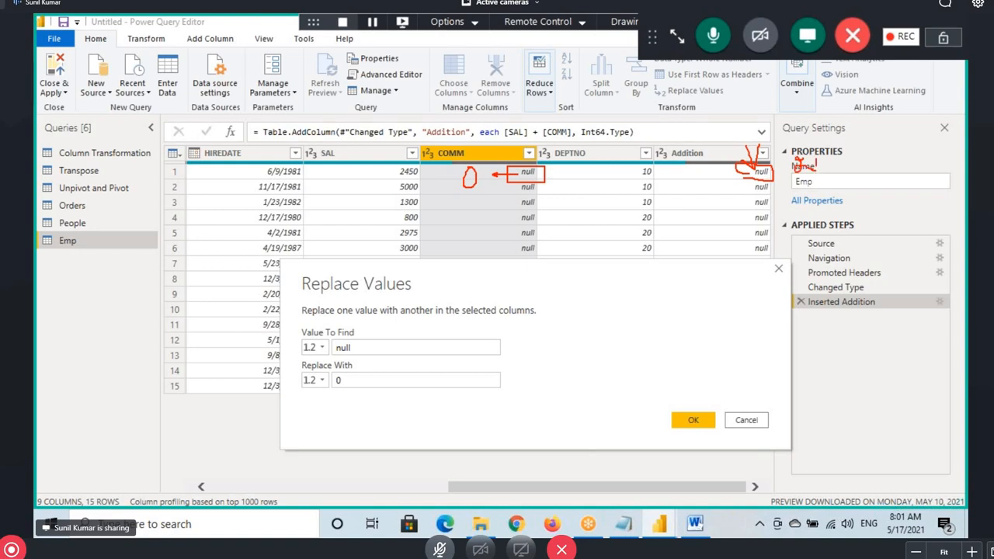
{"action": "mouse_move", "coordinate": [815, 163]}
{"action": "left_mouse_down"}
{"action": "mouse_move", "coordinate": [845, 166]}
{"action": "mouse_move", "coordinate": [846, 175]}
{"action": "mouse_move", "coordinate": [876, 159]}
{"action": "left_mouse_up"}
{"action": "mouse_move", "coordinate": [689, 411]}
{"action": "left_mouse_down"}
{"action": "mouse_move", "coordinate": [709, 415]}
{"action": "mouse_move", "coordinate": [683, 423]}
{"action": "left_mouse_up"}
{"action": "left_click_drag", "start_coordinate": [525, 199], "coordinate": [489, 208]}
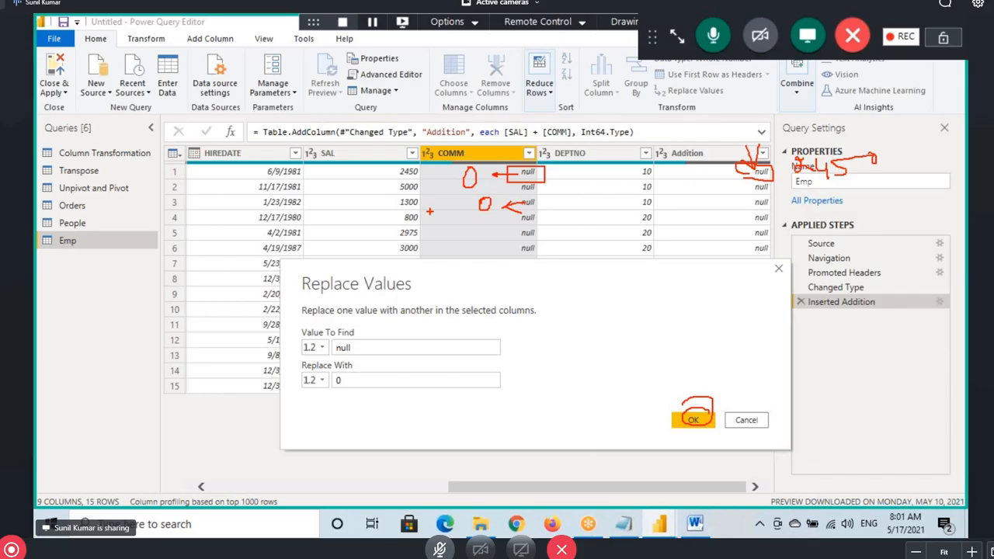
{"action": "left_click_drag", "start_coordinate": [482, 196], "coordinate": [492, 210]}
{"action": "mouse_move", "coordinate": [768, 214]}
{"action": "left_mouse_down"}
{"action": "mouse_move", "coordinate": [778, 205]}
{"action": "mouse_move", "coordinate": [773, 191]}
{"action": "left_mouse_up"}
{"action": "left_click_drag", "start_coordinate": [707, 208], "coordinate": [747, 200]}
{"action": "left_click_drag", "start_coordinate": [722, 213], "coordinate": [744, 204]}
Write the expected 1300 sum beside row 3 and mark the dialog's confirmation button
{"action": "left_click_drag", "start_coordinate": [778, 204], "coordinate": [784, 209]}
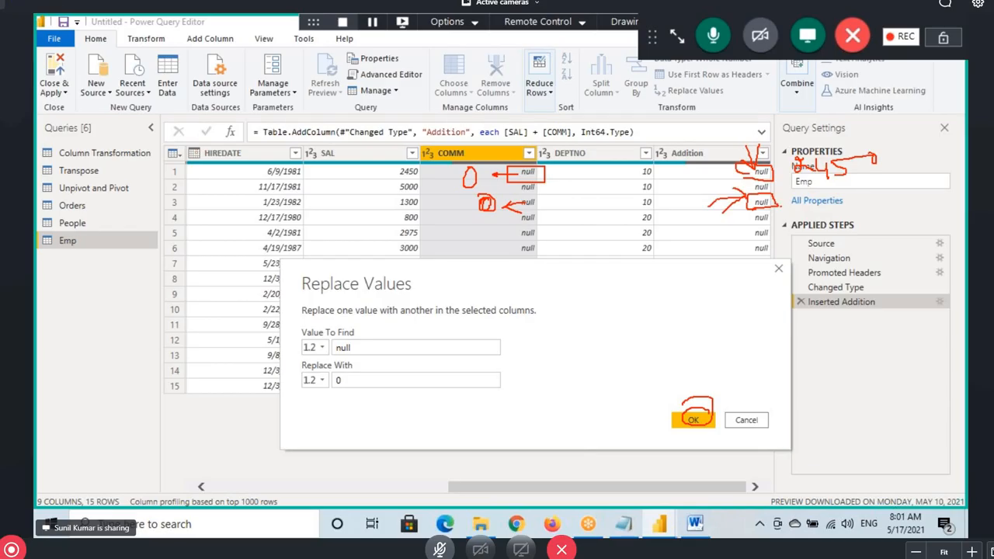
{"action": "left_click_drag", "start_coordinate": [781, 203], "coordinate": [843, 203]}
{"action": "left_click_drag", "start_coordinate": [853, 194], "coordinate": [851, 210]}
{"action": "left_click_drag", "start_coordinate": [857, 195], "coordinate": [858, 208]}
{"action": "left_click_drag", "start_coordinate": [879, 195], "coordinate": [880, 196]}
{"action": "left_click_drag", "start_coordinate": [896, 196], "coordinate": [897, 197]}
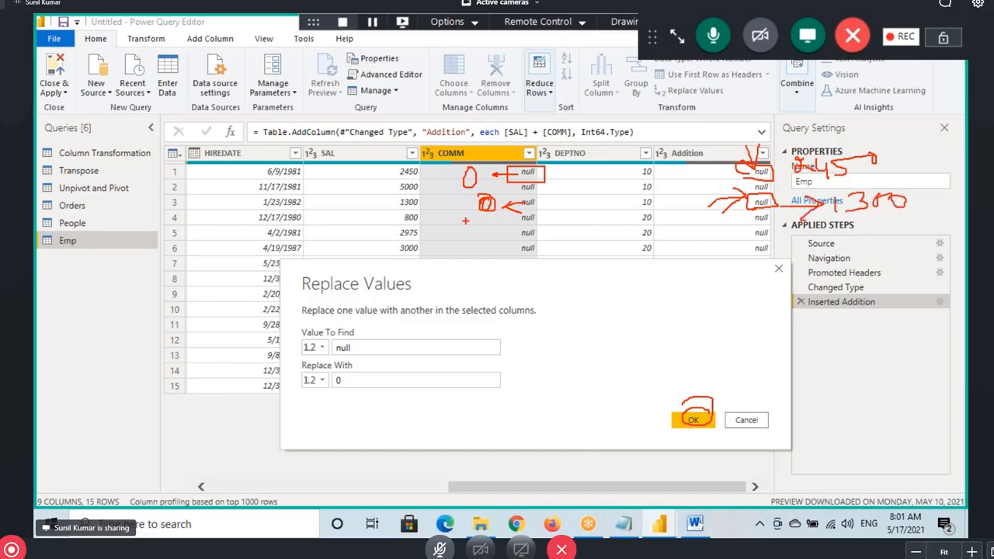
{"action": "left_click_drag", "start_coordinate": [396, 210], "coordinate": [431, 211]}
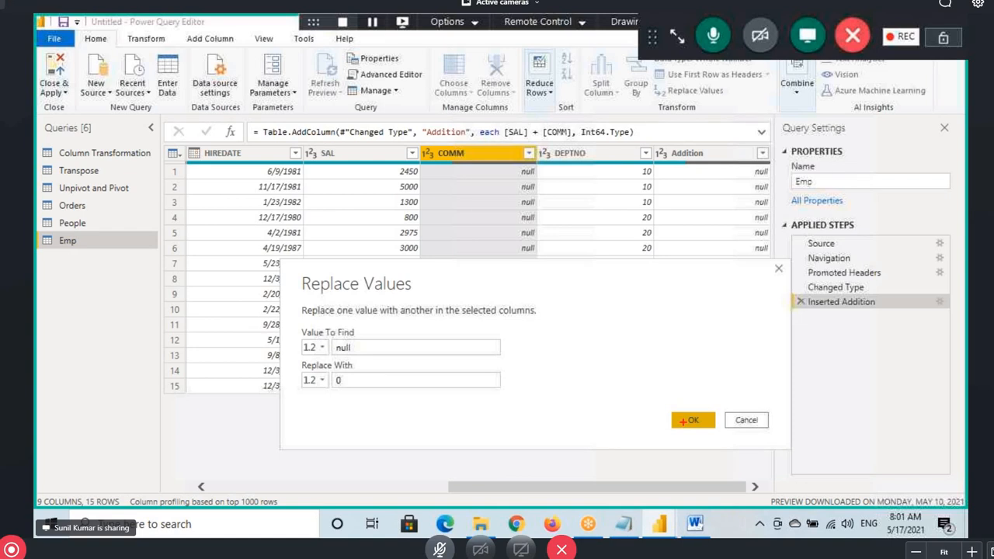
{"action": "left_click_drag", "start_coordinate": [674, 412], "coordinate": [717, 433]}
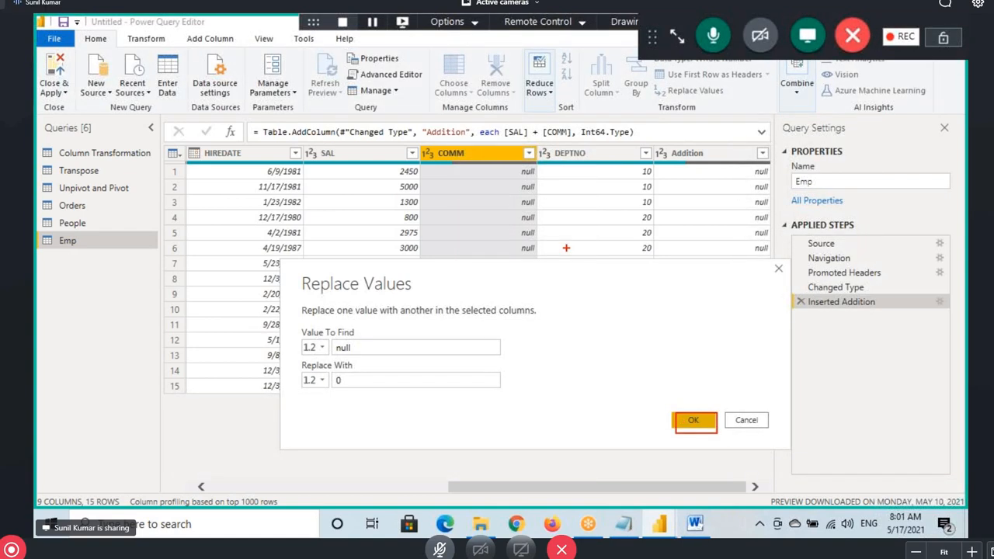
{"action": "left_click_drag", "start_coordinate": [532, 167], "coordinate": [514, 173]}
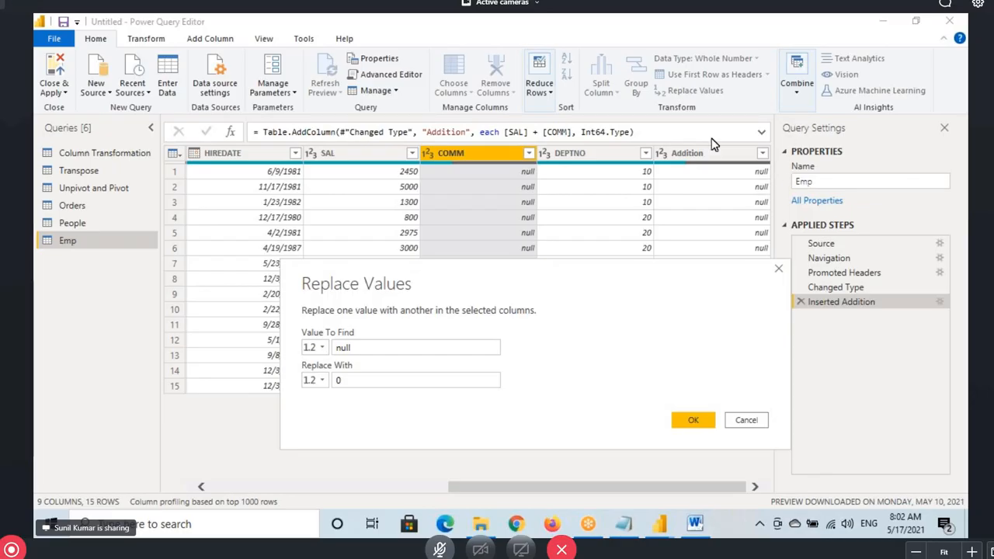
Apply the null-to-0 replacement on COMM and view the table at the Inserted Addition step
{"action": "left_click", "coordinate": [692, 421]}
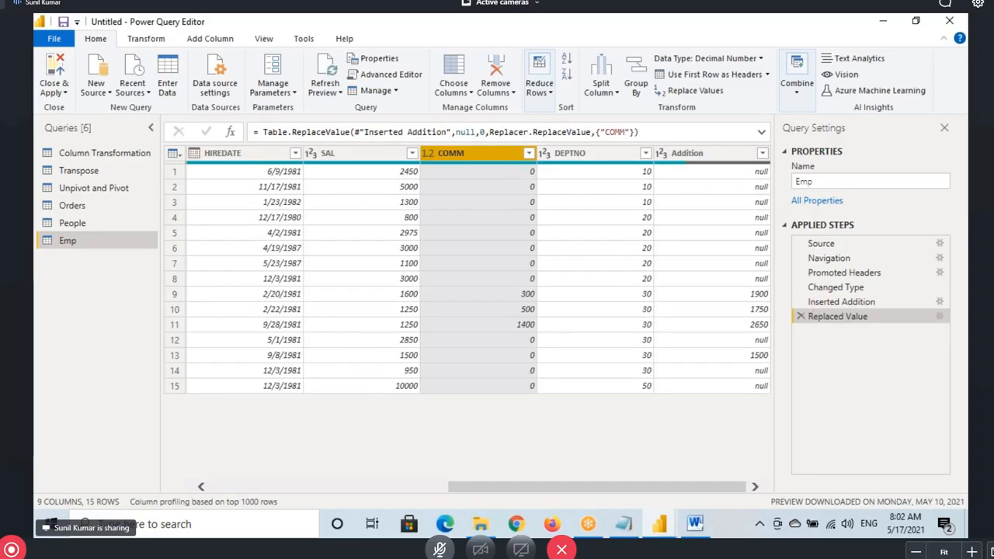
{"action": "left_click_drag", "start_coordinate": [782, 318], "coordinate": [767, 246]}
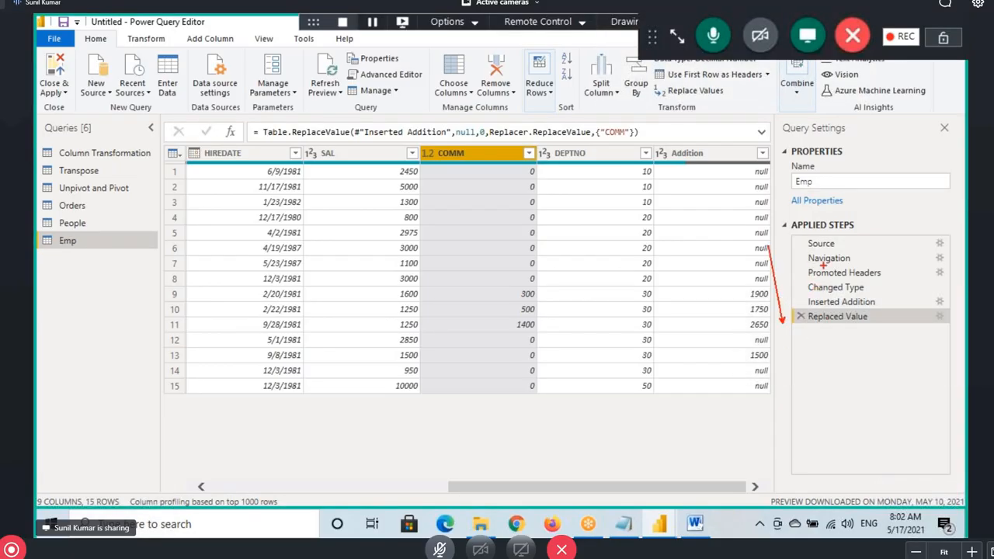
{"action": "mouse_move", "coordinate": [813, 310]}
{"action": "left_mouse_down"}
{"action": "mouse_move", "coordinate": [881, 298]}
{"action": "mouse_move", "coordinate": [798, 304]}
{"action": "mouse_move", "coordinate": [864, 327]}
{"action": "left_mouse_up"}
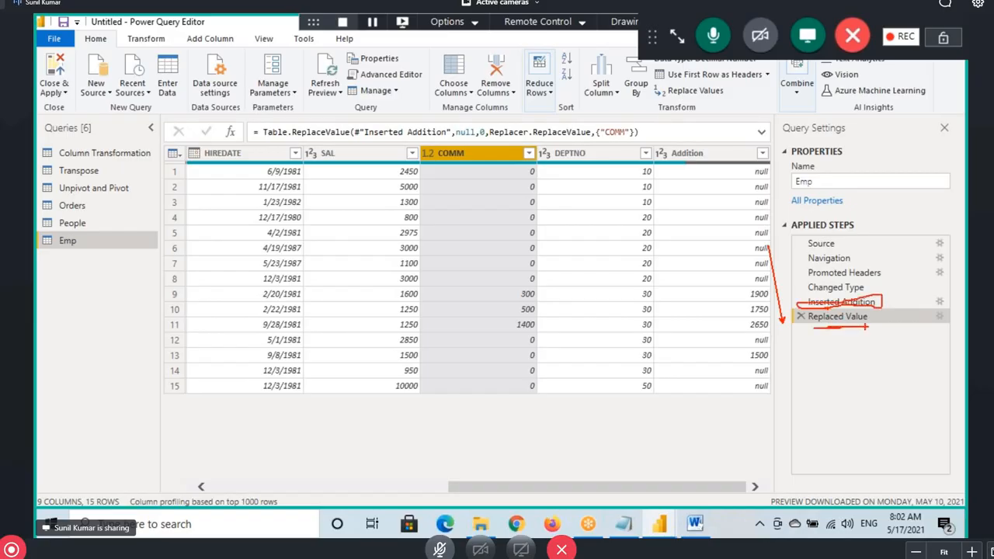
{"action": "left_click", "coordinate": [841, 303]}
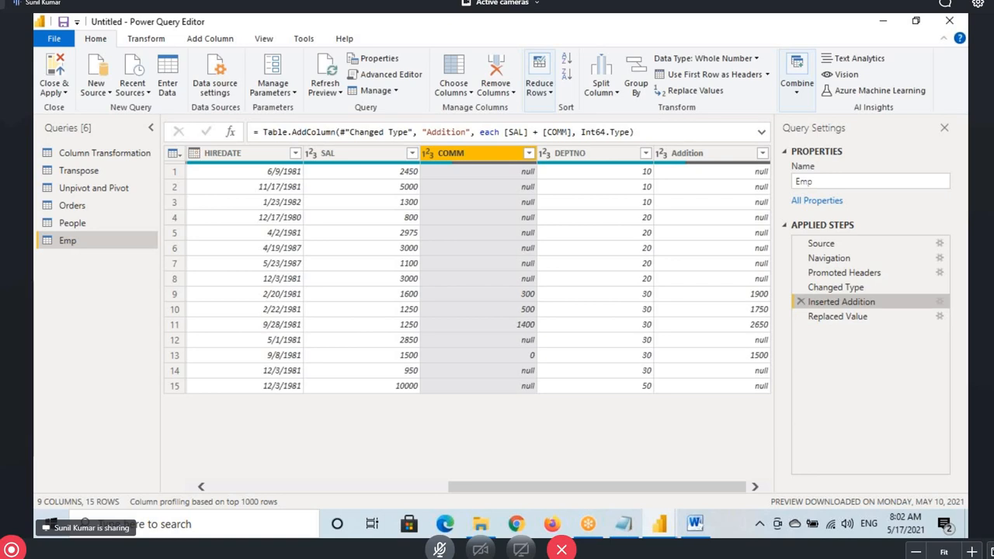
{"action": "left_click_drag", "start_coordinate": [789, 296], "coordinate": [900, 308]}
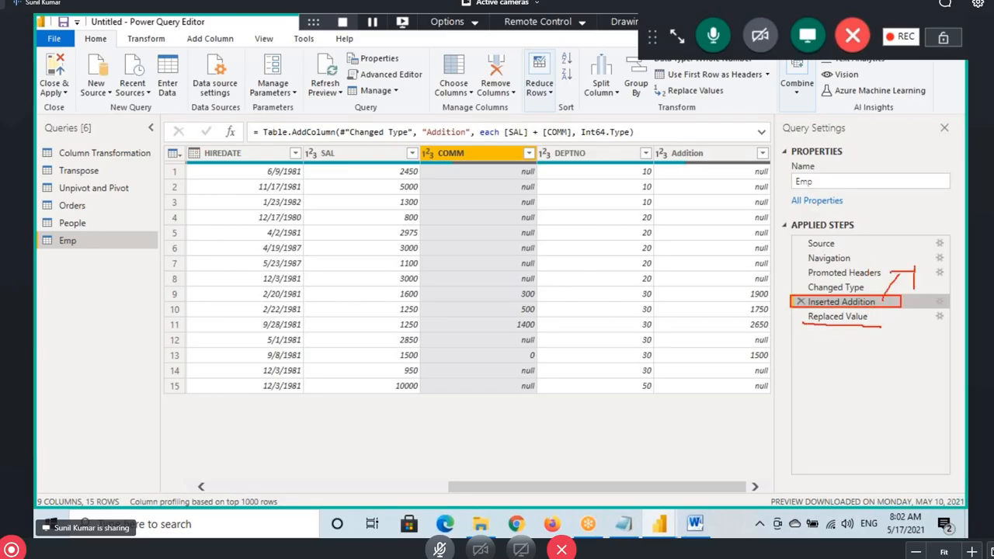
Box row 1's SAL 2450, null COMM and null Addition, then return to Replaced Value
{"action": "left_click_drag", "start_coordinate": [512, 167], "coordinate": [543, 177]}
{"action": "left_click_drag", "start_coordinate": [390, 167], "coordinate": [432, 179]}
{"action": "left_click_drag", "start_coordinate": [495, 161], "coordinate": [544, 177]}
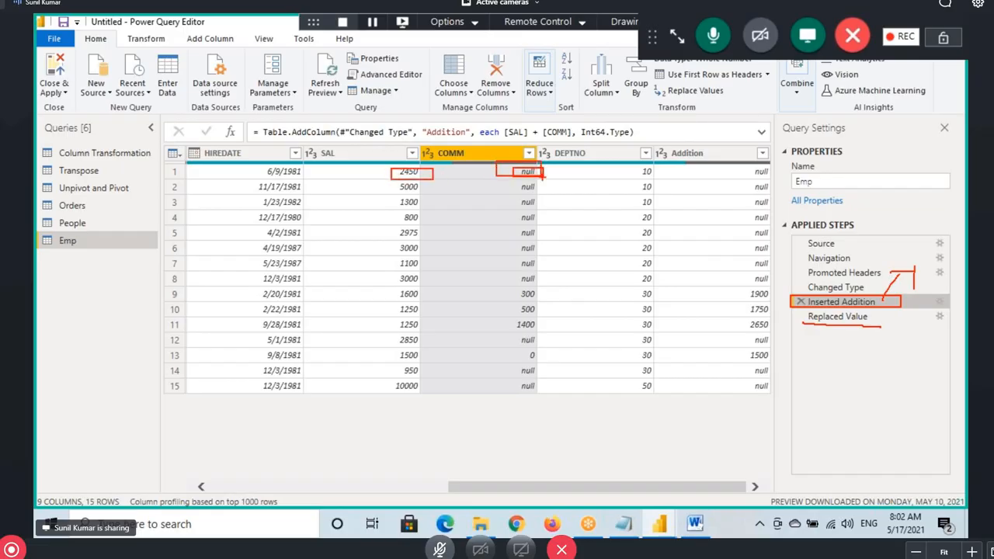
{"action": "left_click_drag", "start_coordinate": [703, 175], "coordinate": [752, 173]}
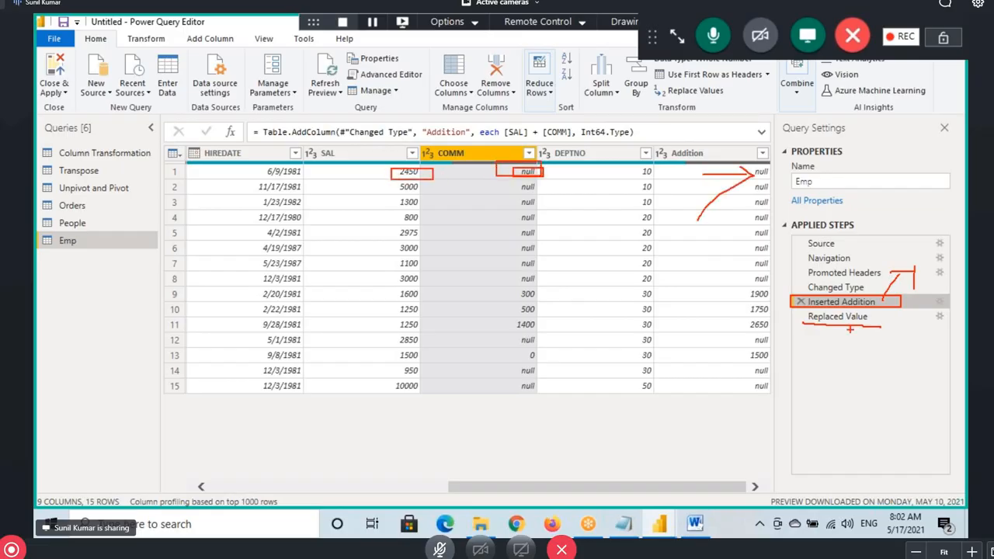
{"action": "left_click", "coordinate": [839, 317]}
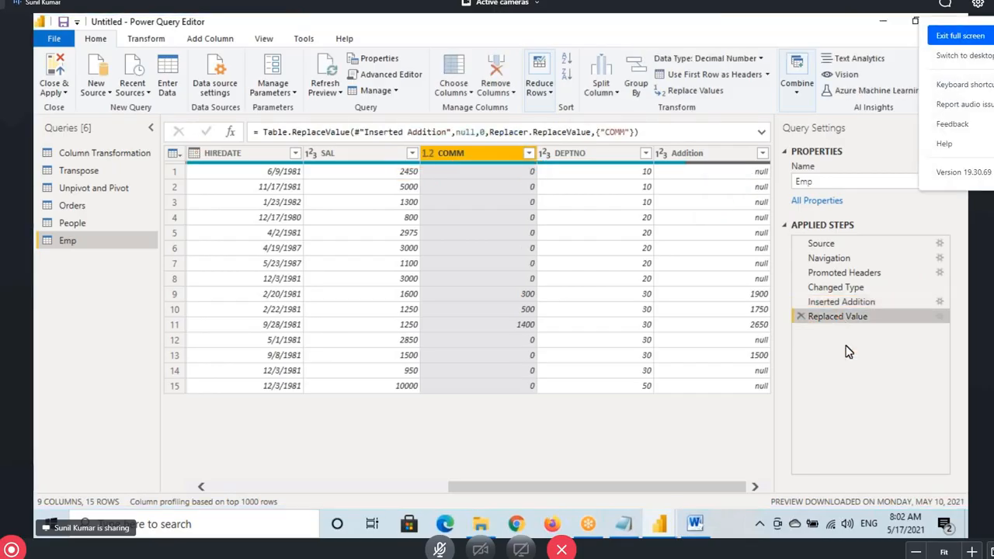
Add a second SAL+COMM Addition column, then delete the duplicate Addition.1 step
{"action": "key", "text": "Escape"}
{"action": "left_click", "coordinate": [327, 153], "text": "ctrl"}
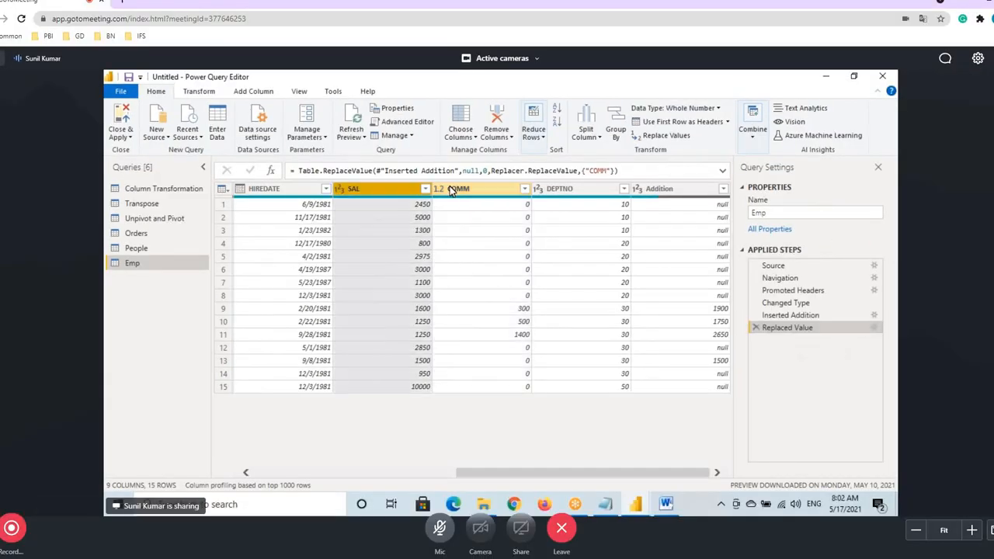
{"action": "left_click", "coordinate": [257, 91]}
{"action": "left_click", "coordinate": [465, 124]}
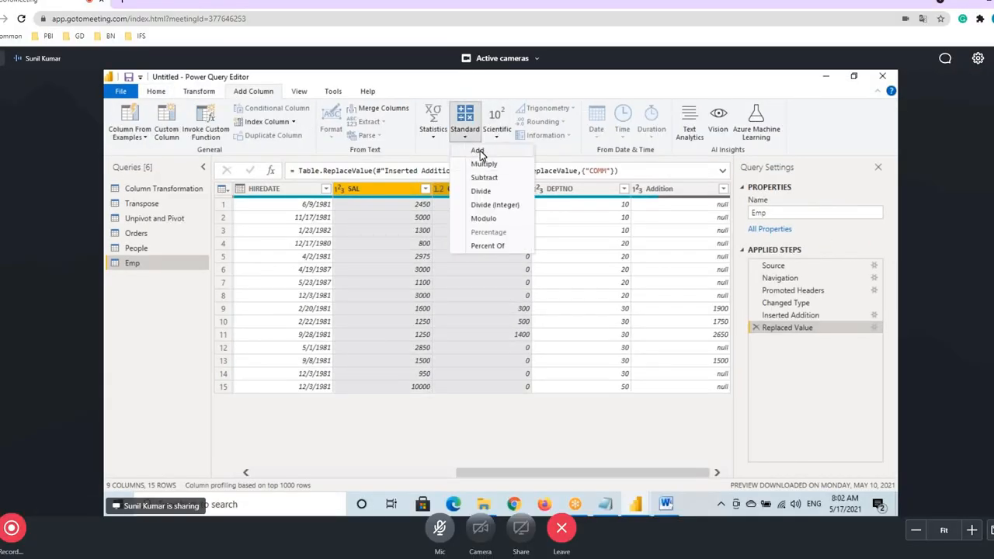
{"action": "left_click", "coordinate": [482, 155]}
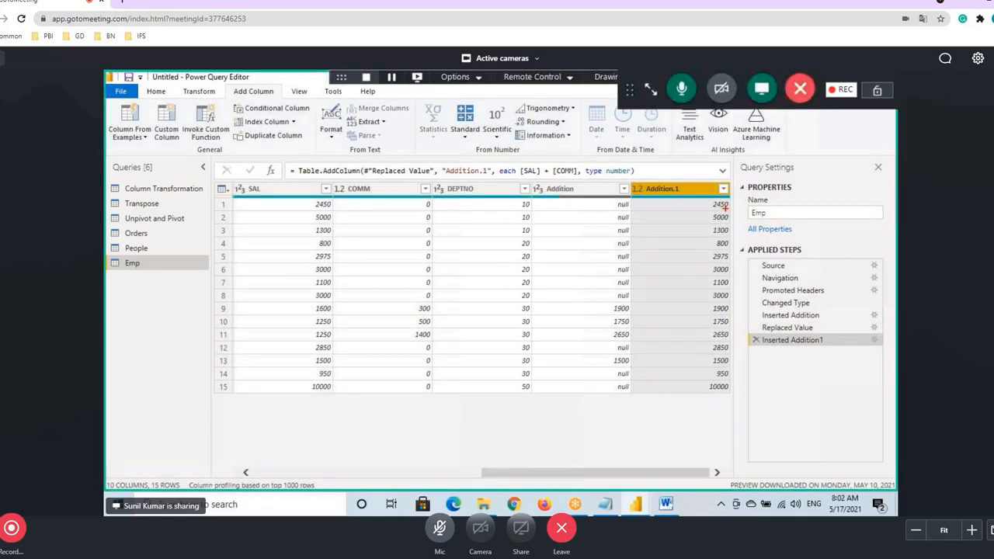
{"action": "left_click", "coordinate": [756, 340]}
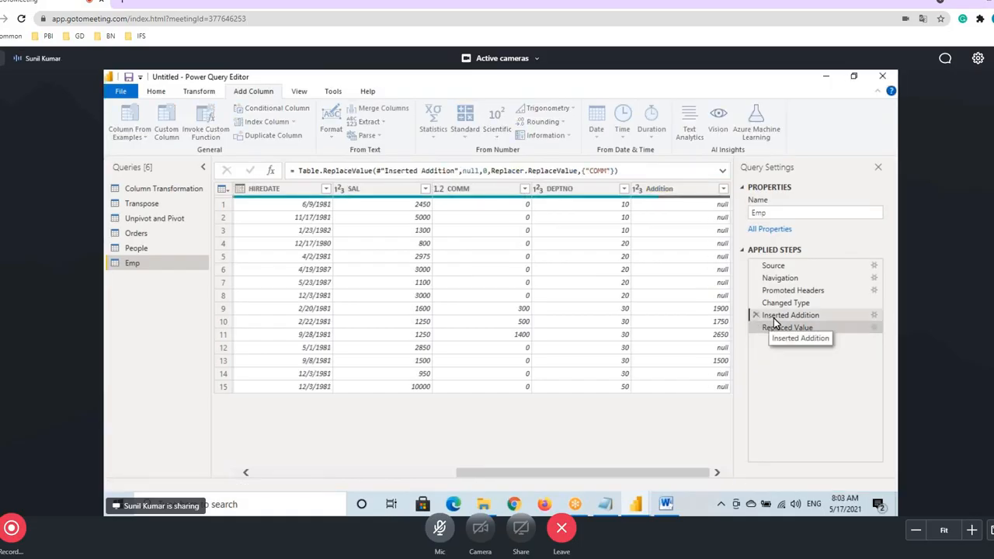
Move the Replaced Value step before Inserted Addition in Applied Steps
{"action": "left_click", "coordinate": [769, 315]}
{"action": "left_click", "coordinate": [770, 327]}
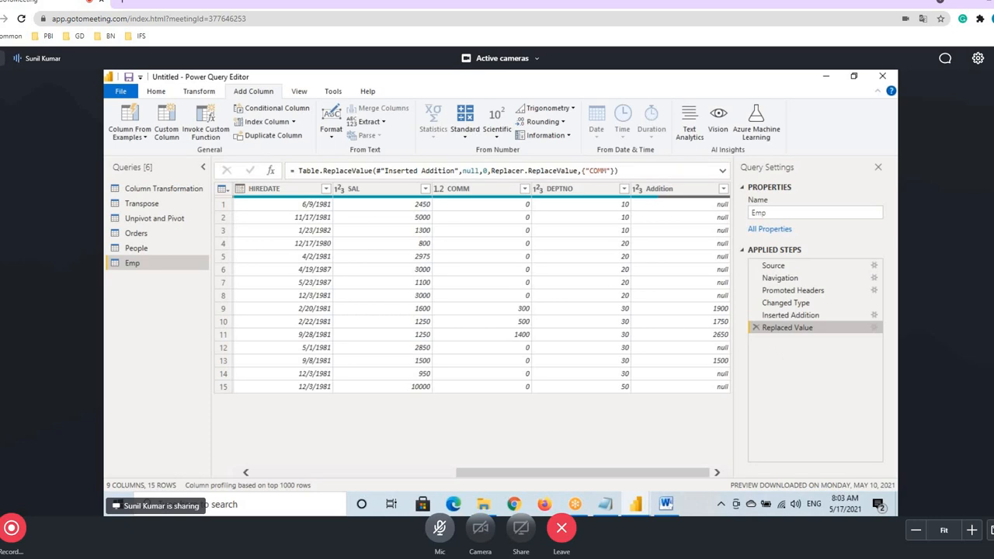
{"action": "left_click_drag", "start_coordinate": [748, 314], "coordinate": [853, 337]}
{"action": "mouse_move", "coordinate": [724, 281]}
{"action": "left_mouse_down"}
{"action": "mouse_move", "coordinate": [749, 312]}
{"action": "mouse_move", "coordinate": [746, 332]}
{"action": "mouse_move", "coordinate": [753, 303]}
{"action": "left_mouse_up"}
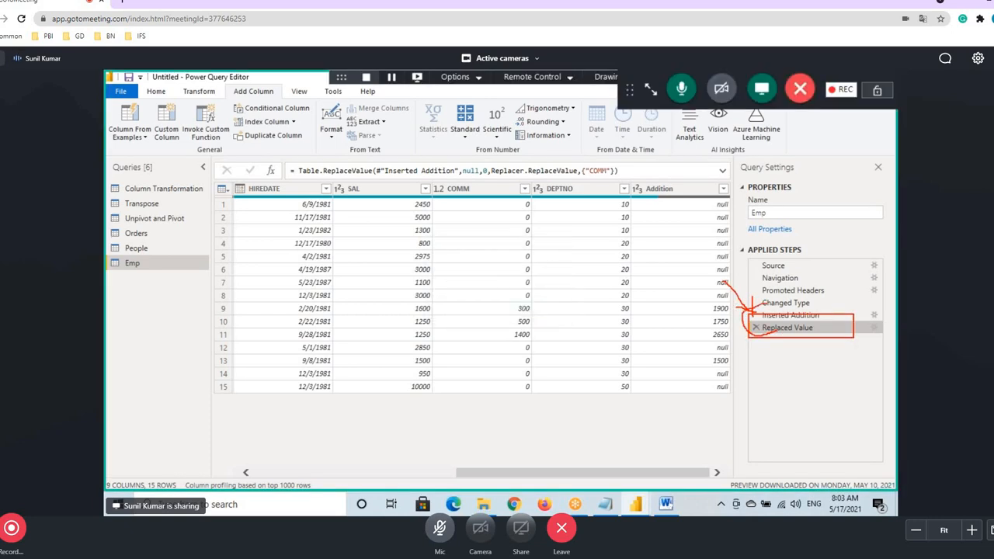
{"action": "right_click", "coordinate": [784, 328]}
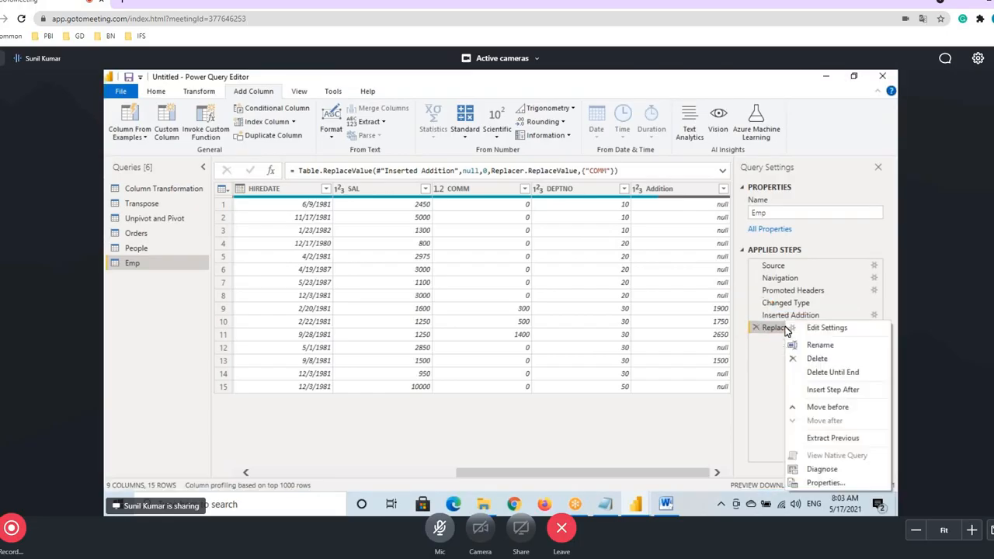
{"action": "left_click", "coordinate": [821, 409]}
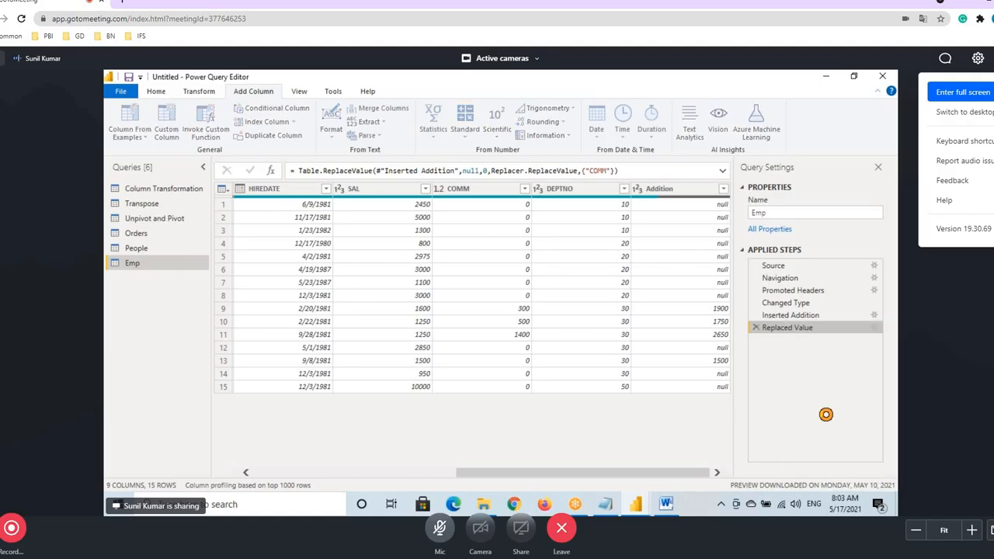
Verify the Addition column now shows full SAL+COMM sums like 2450 and 5000
{"action": "left_click", "coordinate": [963, 91]}
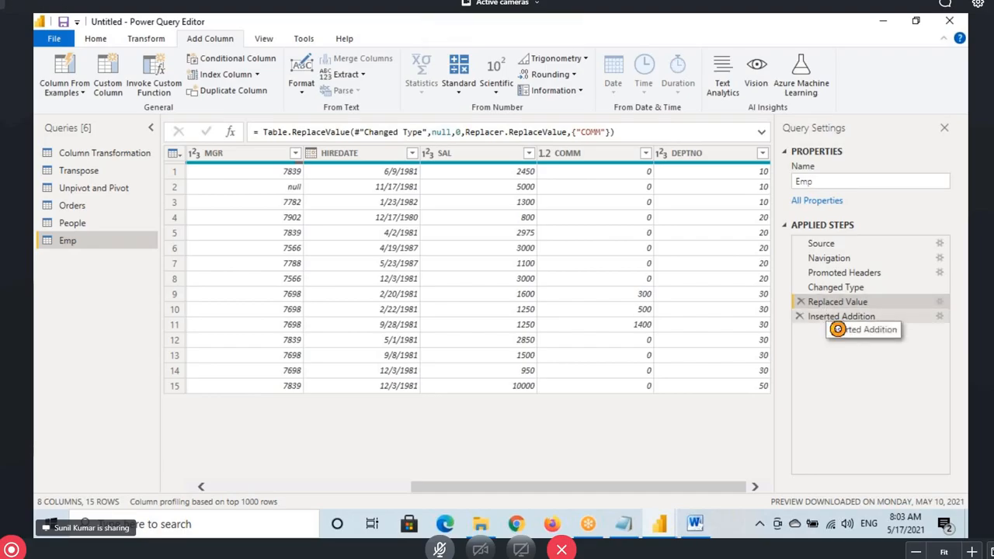
{"action": "left_click", "coordinate": [829, 317]}
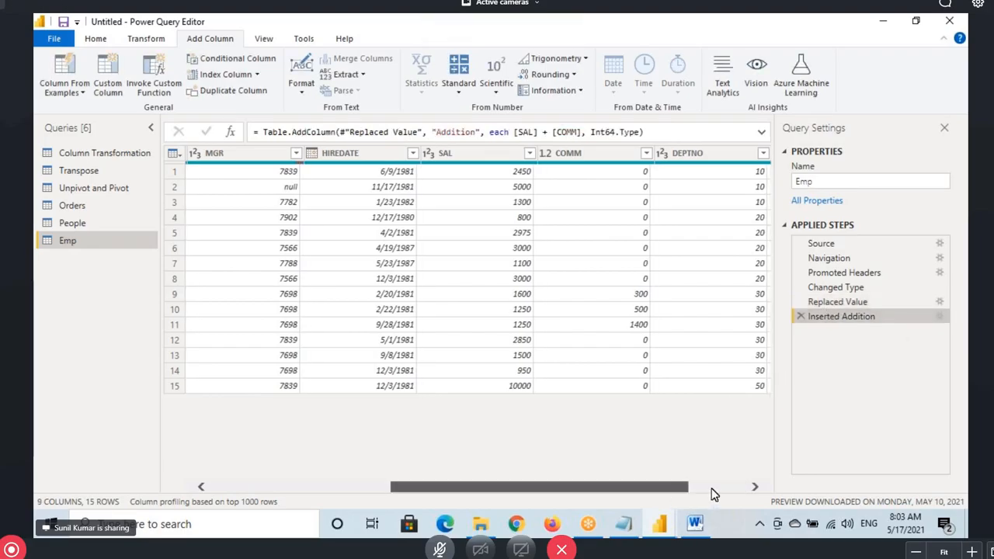
{"action": "left_click", "coordinate": [714, 489]}
{"action": "left_click", "coordinate": [816, 301]}
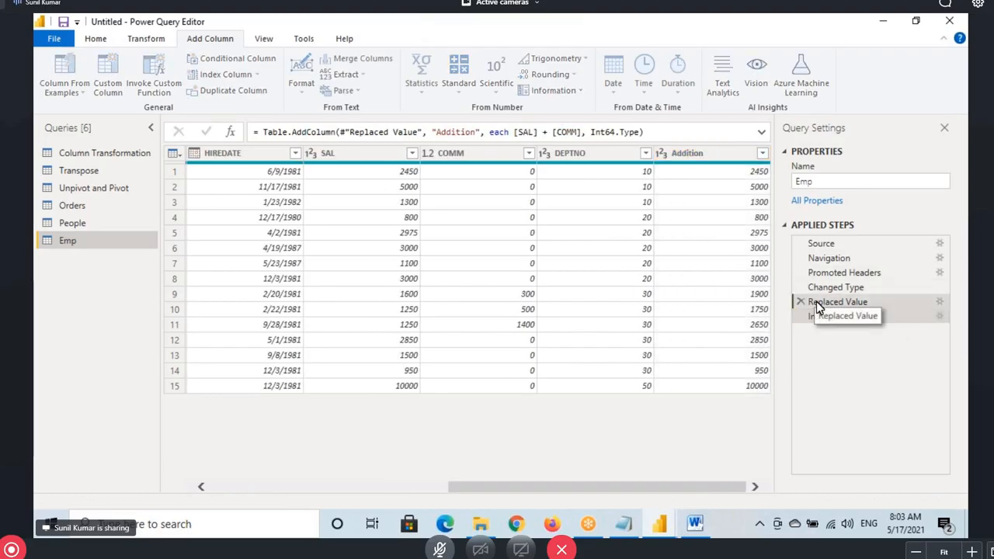
{"action": "left_click", "coordinate": [827, 324]}
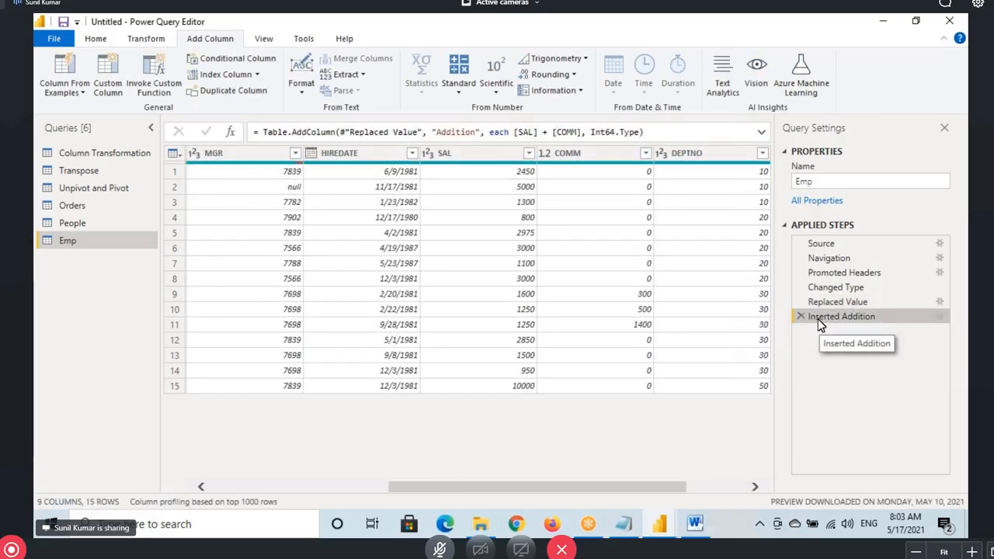
{"action": "left_click_drag", "start_coordinate": [633, 489], "coordinate": [700, 490]}
{"action": "left_click", "coordinate": [716, 160]}
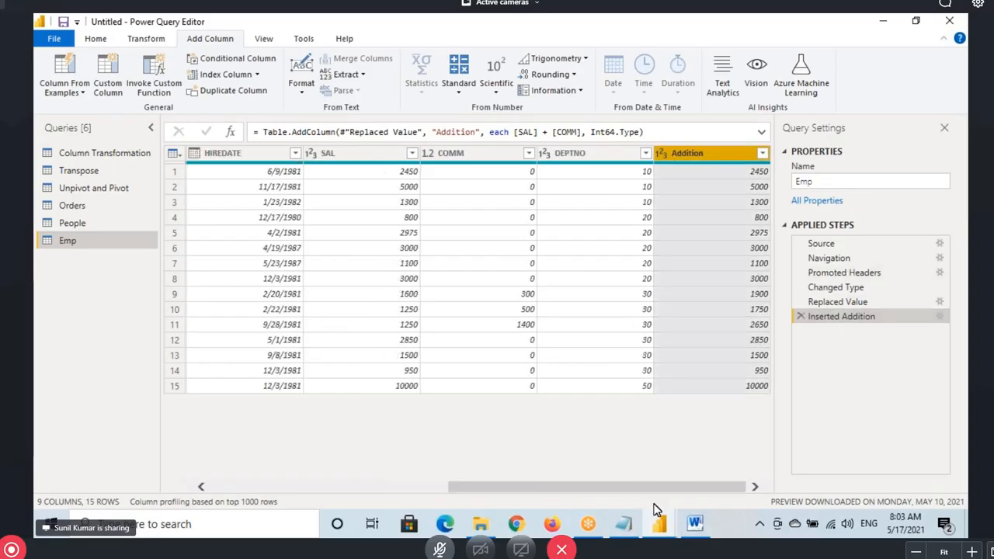
{"action": "left_click", "coordinate": [627, 524]}
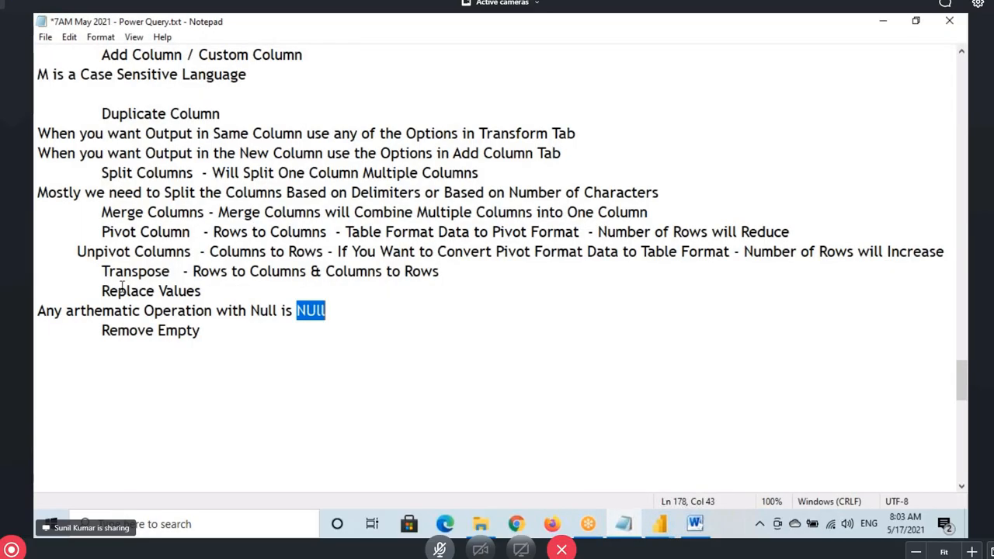
{"action": "left_click_drag", "start_coordinate": [122, 285], "coordinate": [218, 283]}
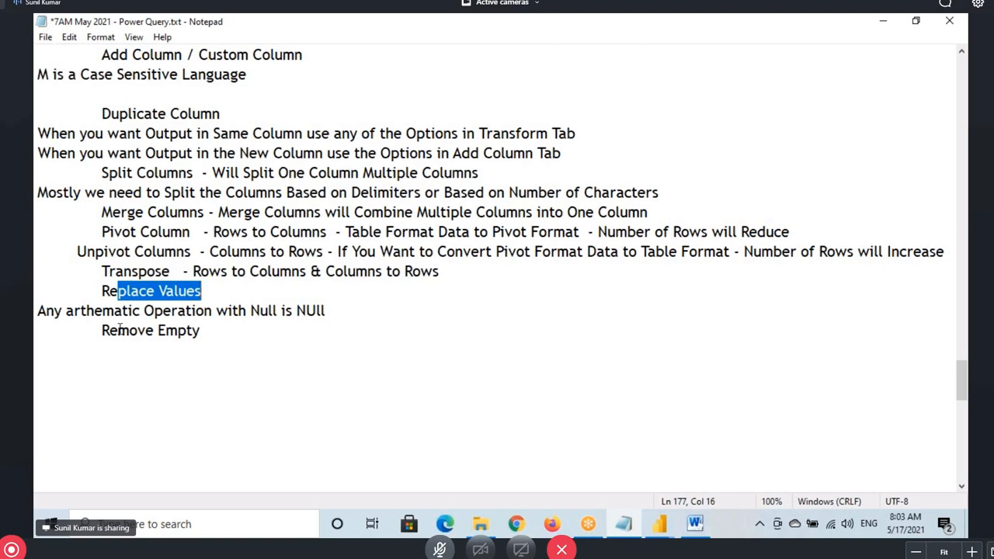
{"action": "left_click_drag", "start_coordinate": [109, 330], "coordinate": [200, 330]}
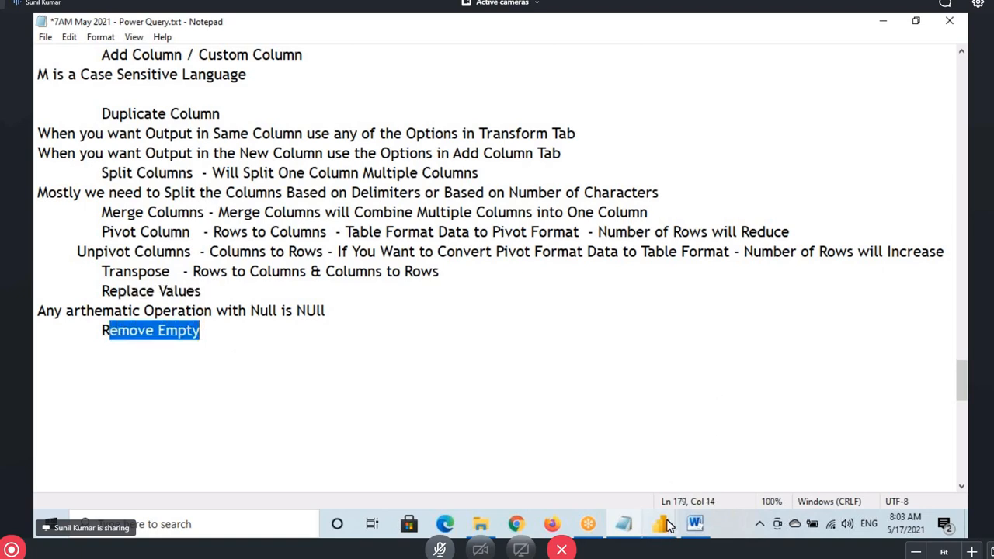
{"action": "mouse_move", "coordinate": [658, 524]}
{"action": "left_click", "coordinate": [708, 444]}
{"action": "left_click", "coordinate": [336, 169]}
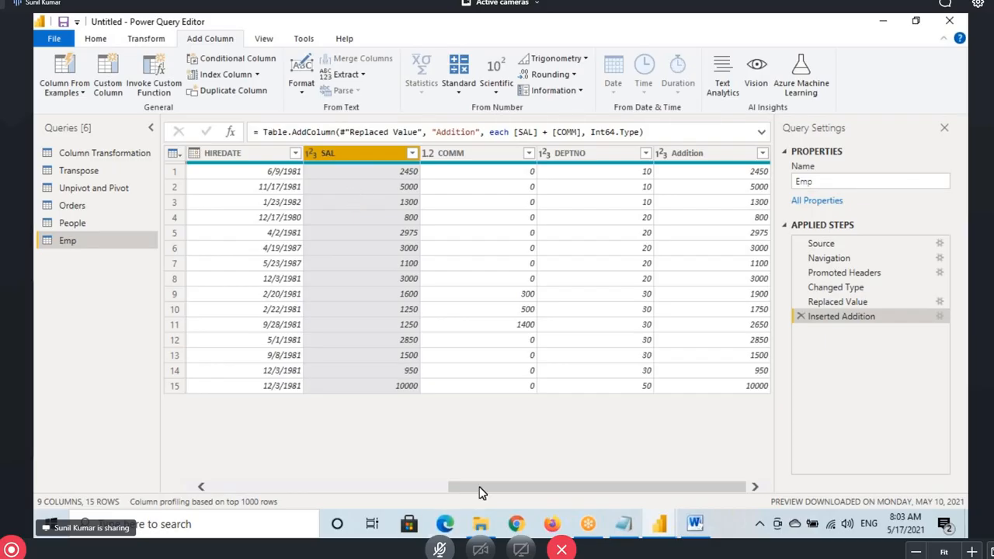
Select the MGR column, annotate its values, and open MGR's sort and filter dropdown
{"action": "left_click_drag", "start_coordinate": [470, 486], "coordinate": [337, 437]}
{"action": "left_click", "coordinate": [465, 161]}
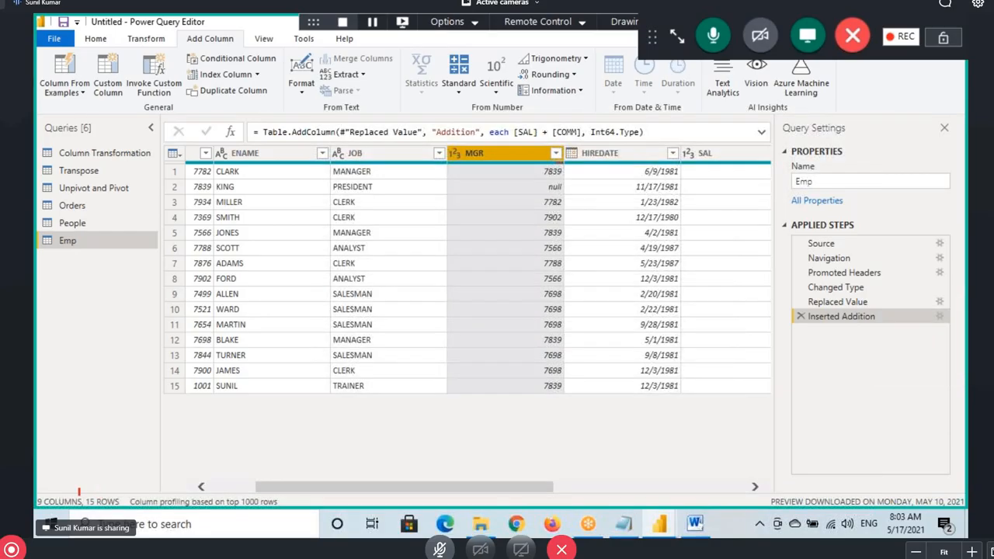
{"action": "left_click_drag", "start_coordinate": [78, 489], "coordinate": [142, 522]}
{"action": "left_click_drag", "start_coordinate": [104, 407], "coordinate": [201, 486]}
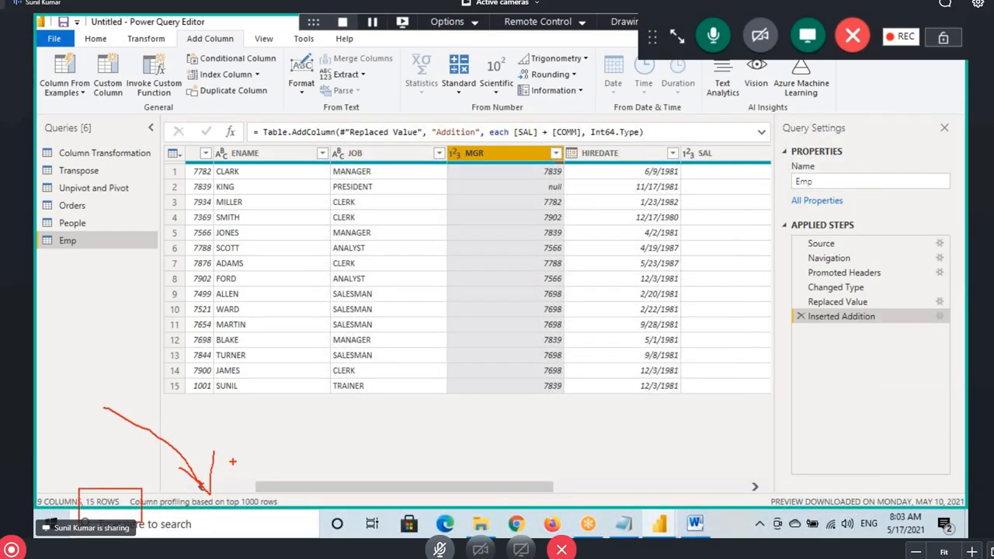
{"action": "mouse_move", "coordinate": [262, 456]}
{"action": "left_mouse_down"}
{"action": "mouse_move", "coordinate": [273, 462]}
{"action": "mouse_move", "coordinate": [233, 505]}
{"action": "mouse_move", "coordinate": [295, 458]}
{"action": "mouse_move", "coordinate": [282, 405]}
{"action": "mouse_move", "coordinate": [275, 442]}
{"action": "left_mouse_up"}
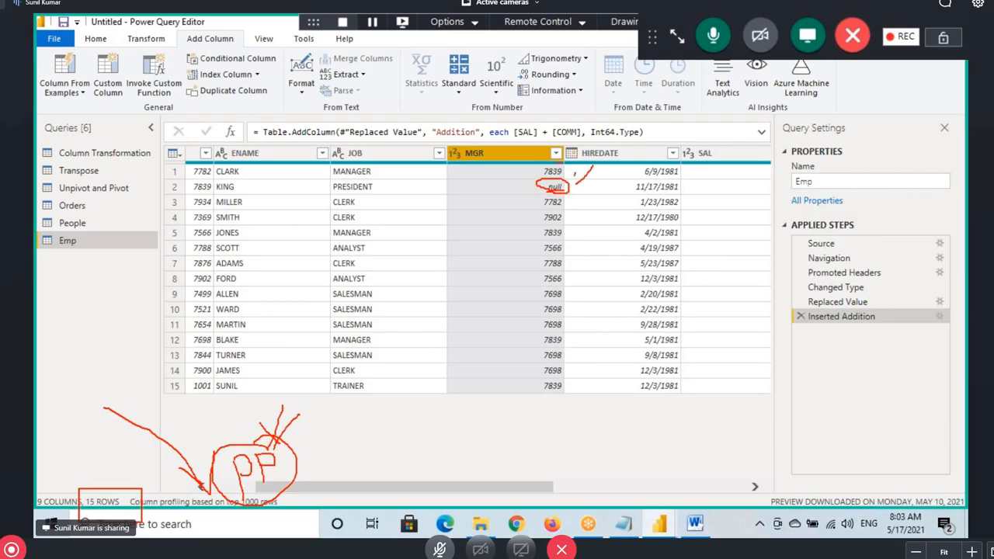
{"action": "mouse_move", "coordinate": [534, 332]}
{"action": "left_mouse_down"}
{"action": "mouse_move", "coordinate": [464, 393]}
{"action": "mouse_move", "coordinate": [279, 431]}
{"action": "mouse_move", "coordinate": [388, 464]}
{"action": "left_mouse_up"}
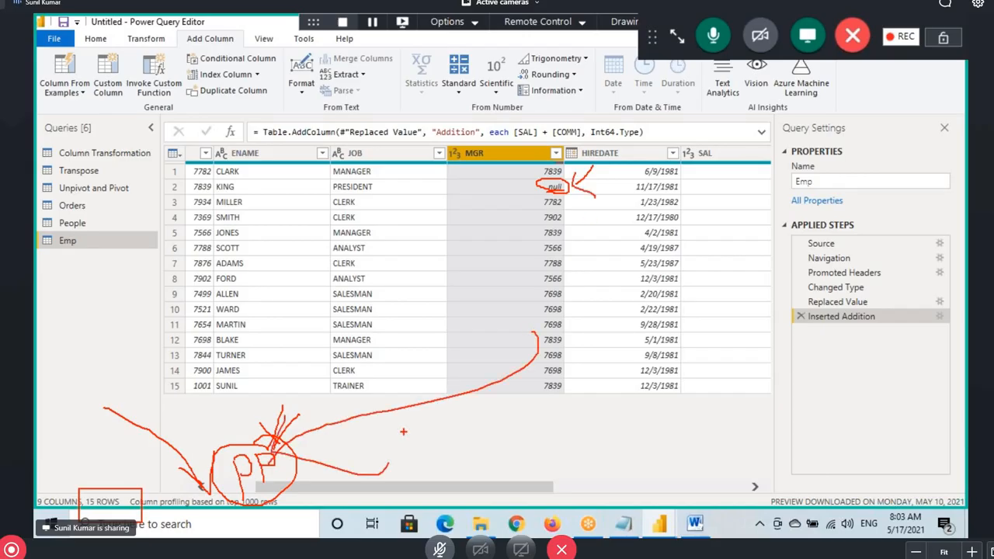
{"action": "left_click_drag", "start_coordinate": [512, 190], "coordinate": [567, 196]}
{"action": "left_click_drag", "start_coordinate": [192, 180], "coordinate": [571, 196]}
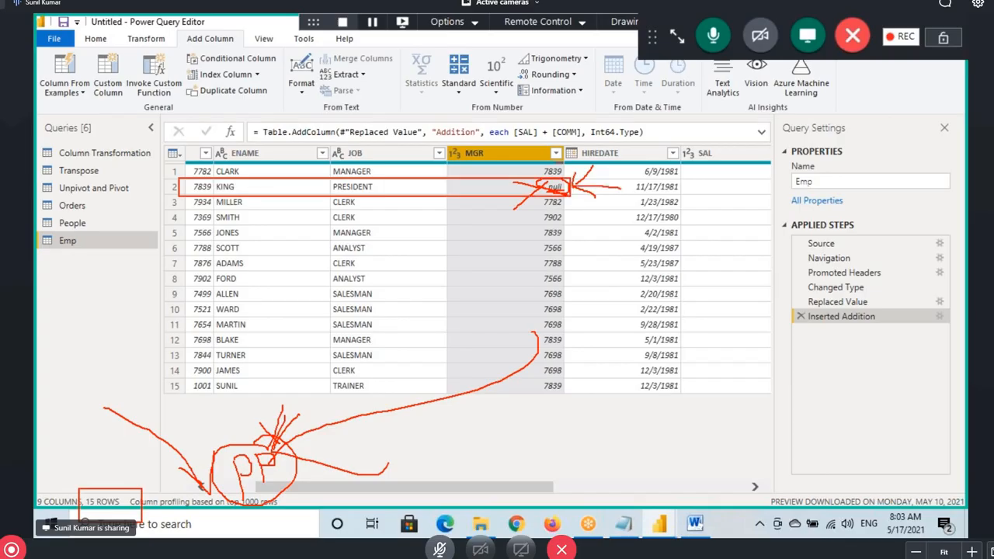
{"action": "left_click_drag", "start_coordinate": [645, 170], "coordinate": [636, 206]}
{"action": "left_click_drag", "start_coordinate": [211, 188], "coordinate": [556, 188]}
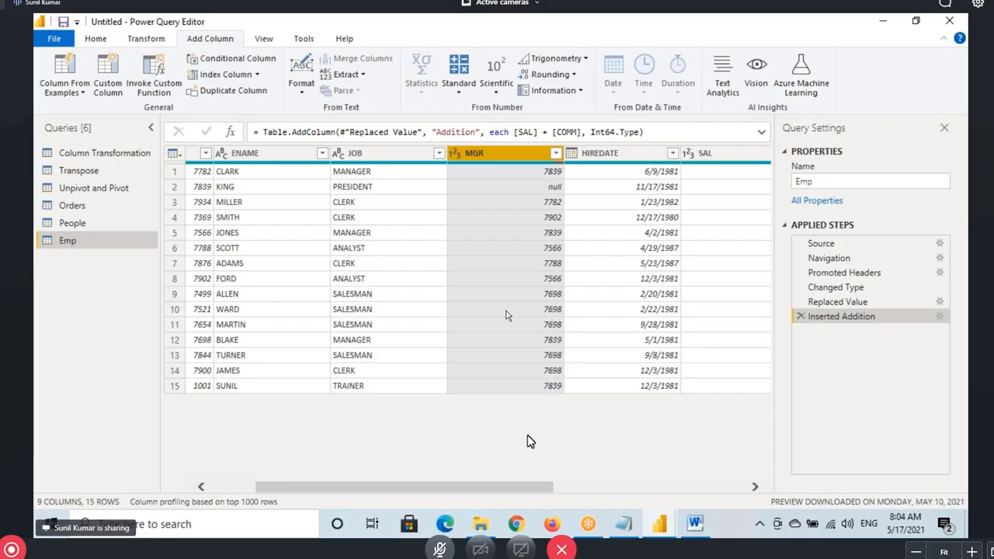
{"action": "left_click", "coordinate": [555, 154]}
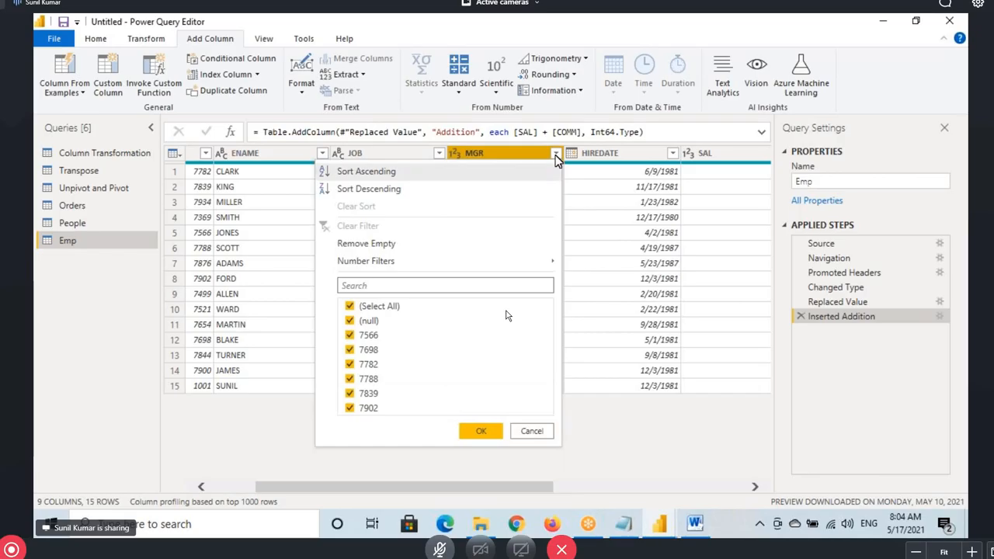
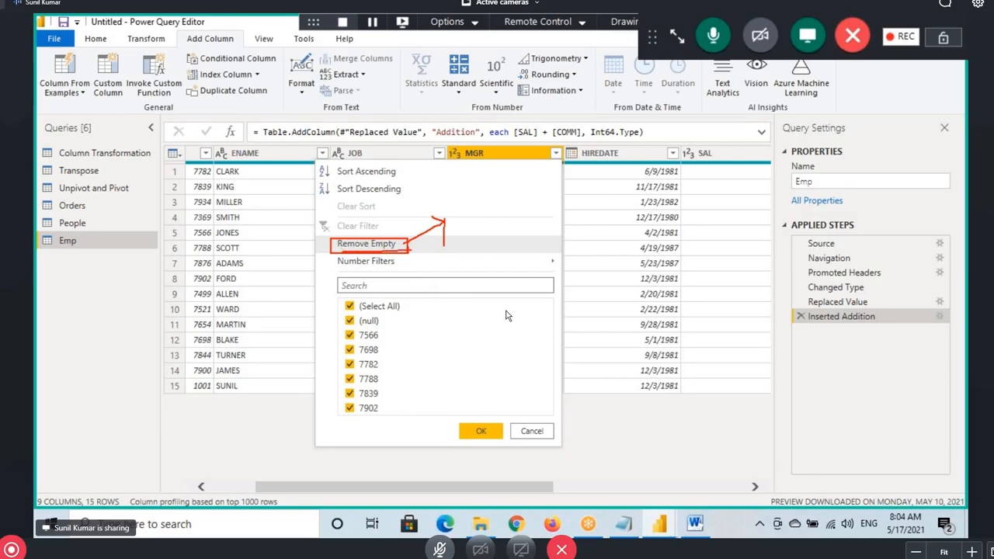
Try Remove Empty on MGR, inspect its not-null filter formula, then delete that step
{"action": "left_click", "coordinate": [555, 153]}
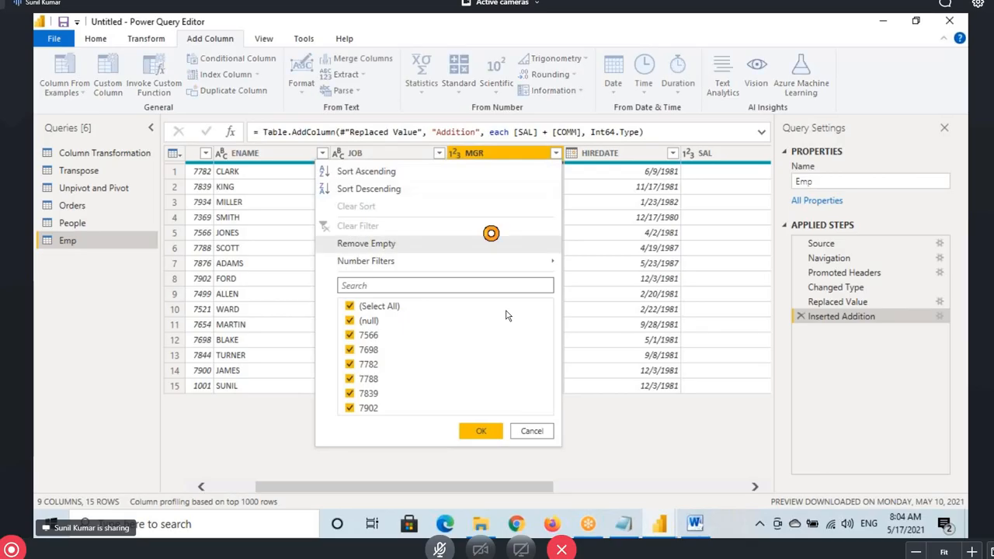
{"action": "left_click", "coordinate": [363, 244]}
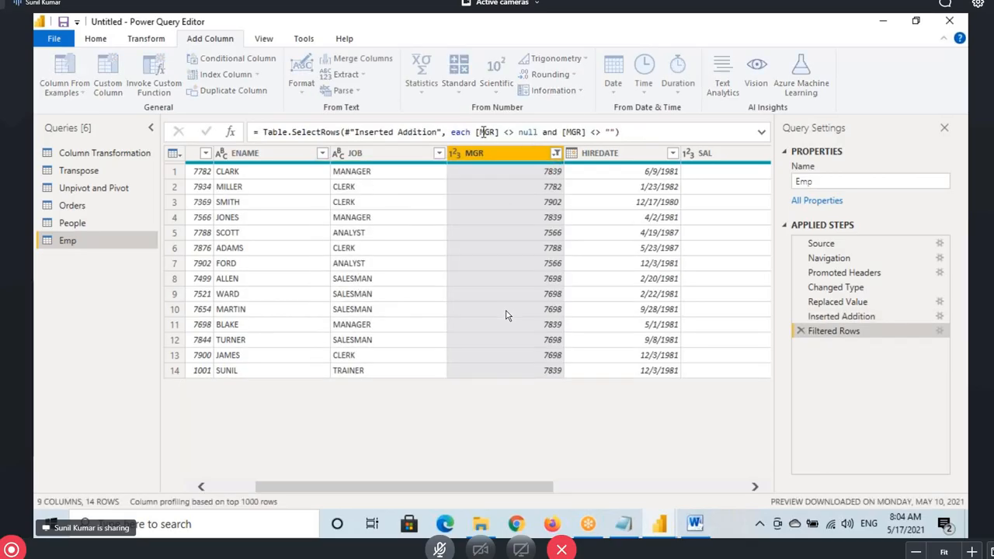
{"action": "left_click_drag", "start_coordinate": [477, 132], "coordinate": [537, 134]}
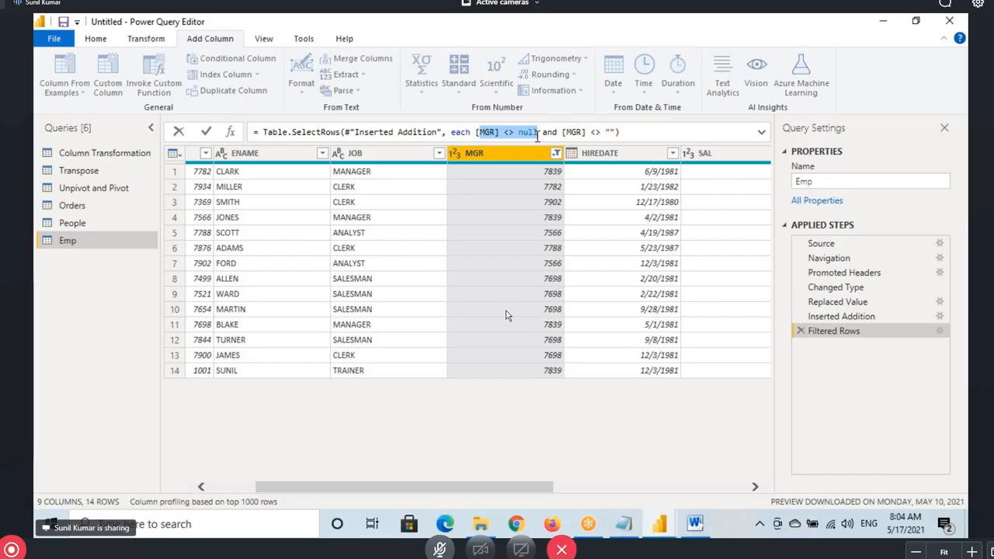
{"action": "left_click", "coordinate": [807, 331]}
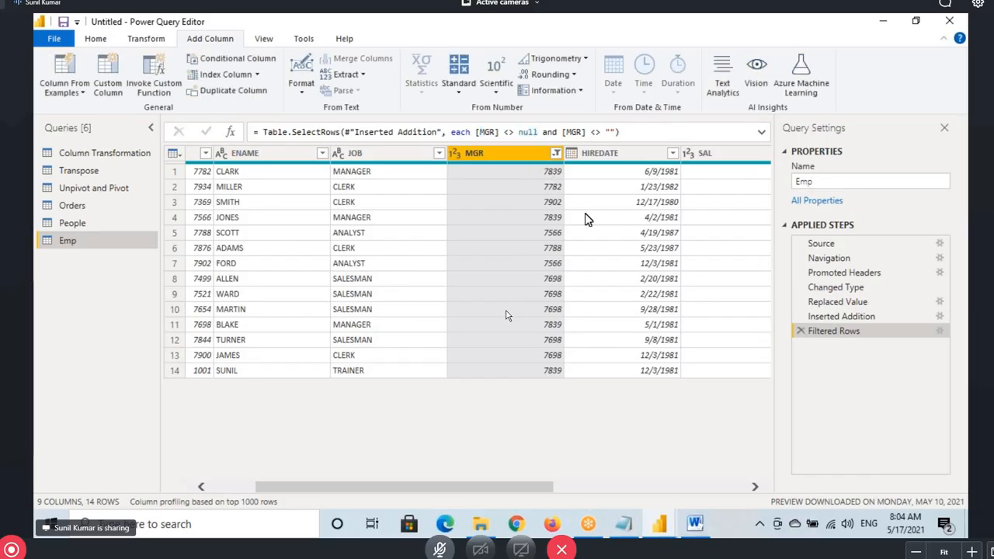
{"action": "left_click", "coordinate": [800, 331]}
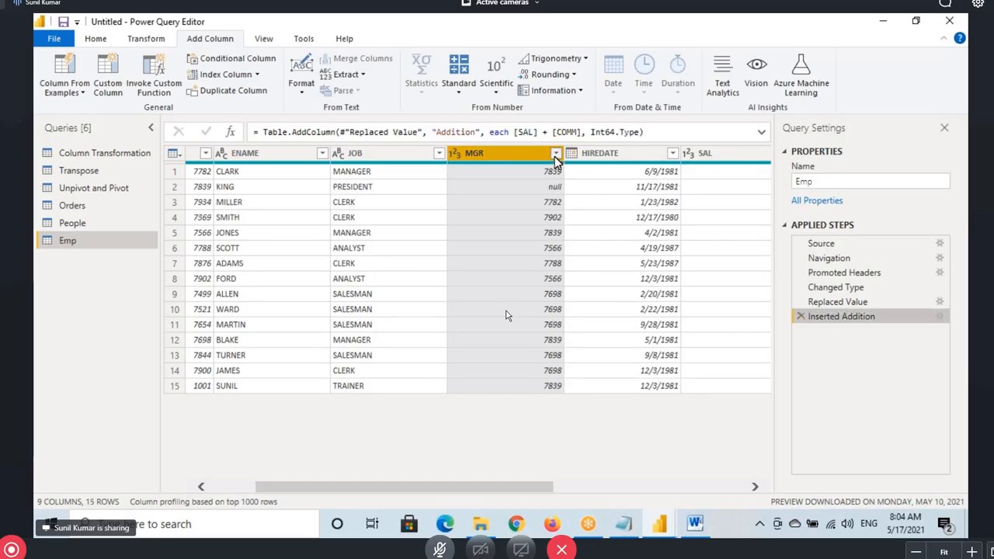
Filter MGR with Does Not Equal null, check the formula, then delete the step
{"action": "left_click", "coordinate": [556, 153]}
{"action": "mouse_move", "coordinate": [516, 268]}
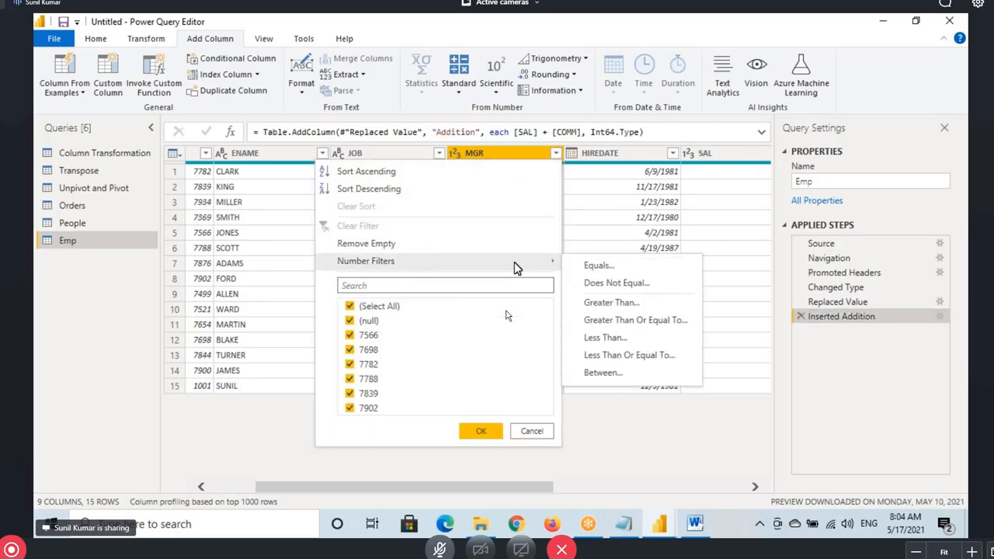
{"action": "left_click", "coordinate": [609, 284]}
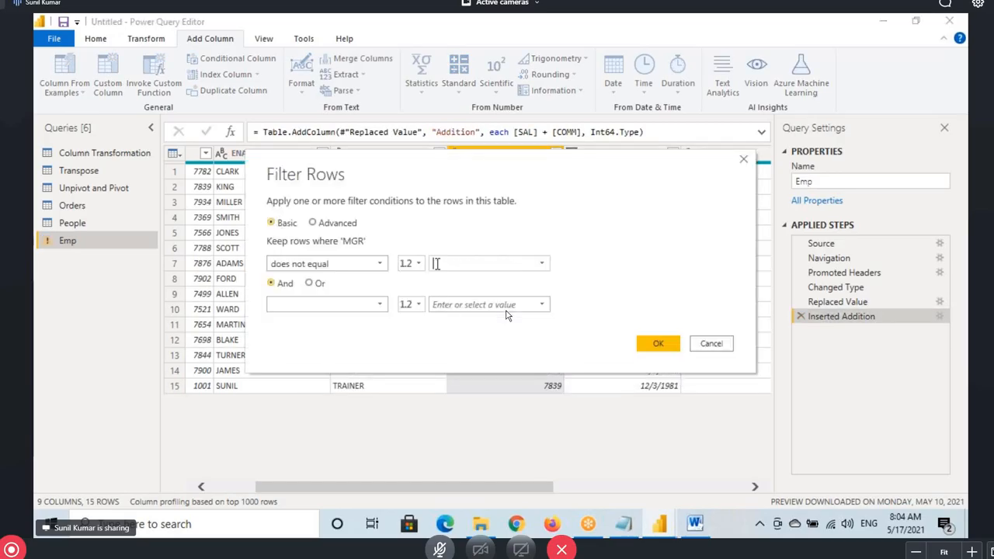
{"action": "type", "text": "null"}
{"action": "left_click", "coordinate": [658, 343]}
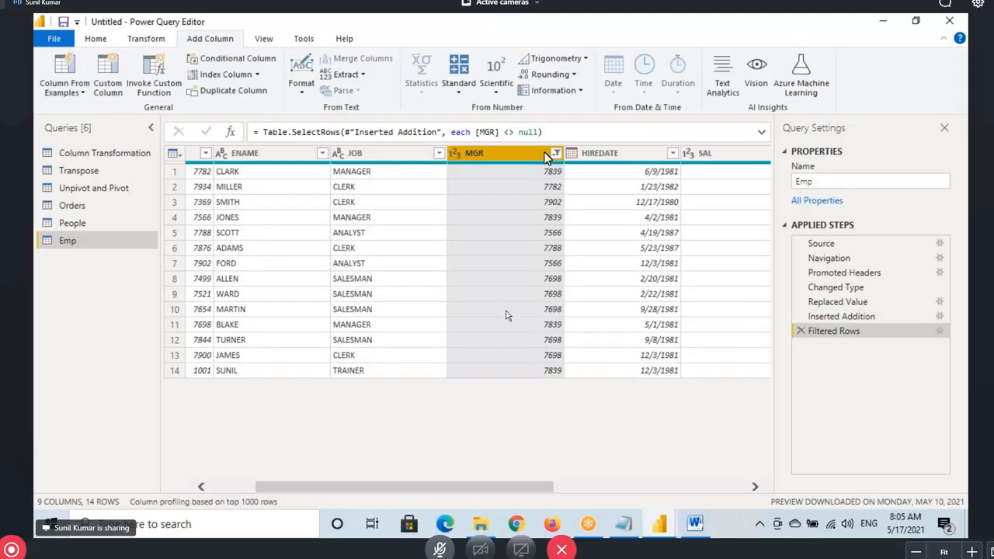
{"action": "left_click_drag", "start_coordinate": [476, 132], "coordinate": [536, 132]}
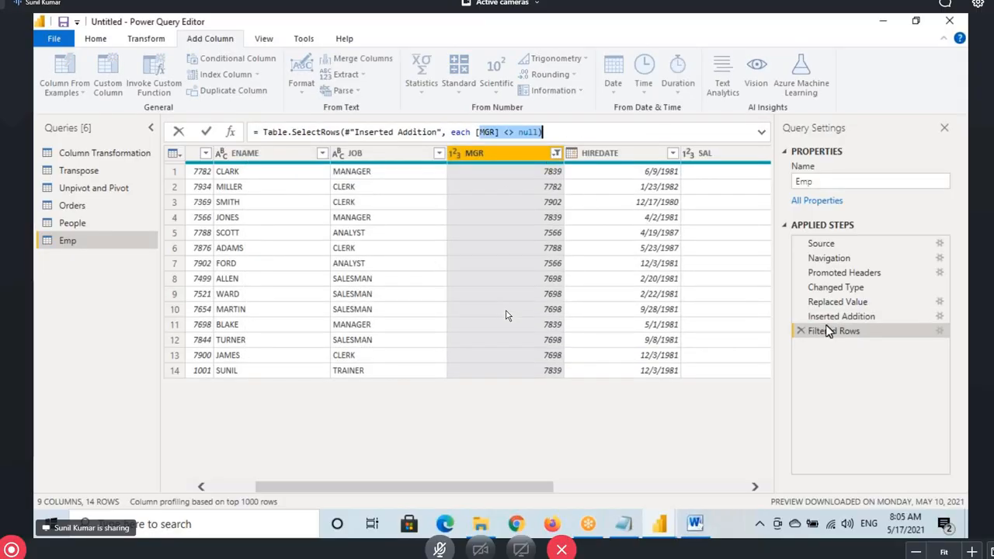
{"action": "key", "text": "Escape"}
{"action": "left_click", "coordinate": [801, 331]}
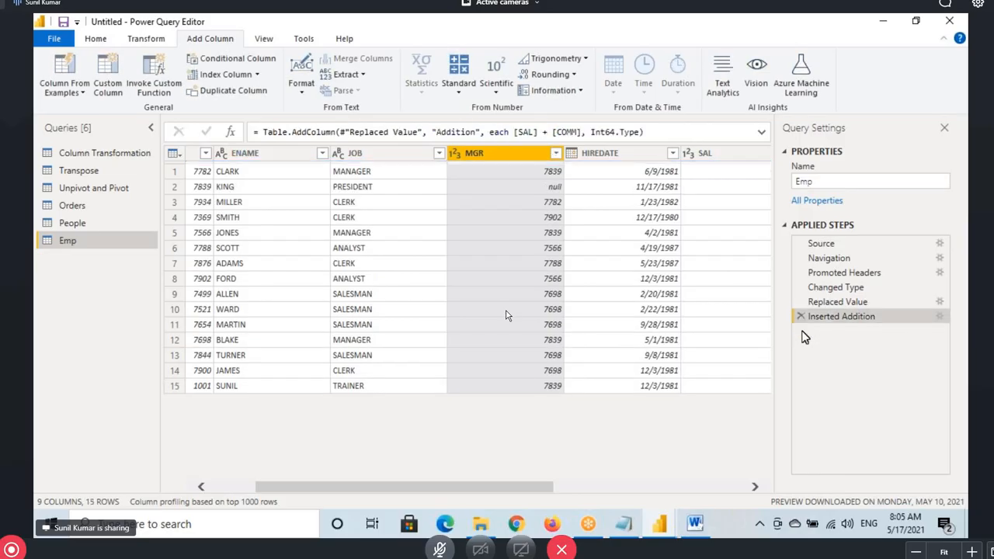
Reapply Remove Empty on the MGR column, leaving 14 rows
{"action": "left_click", "coordinate": [555, 153]}
{"action": "left_click", "coordinate": [430, 243]}
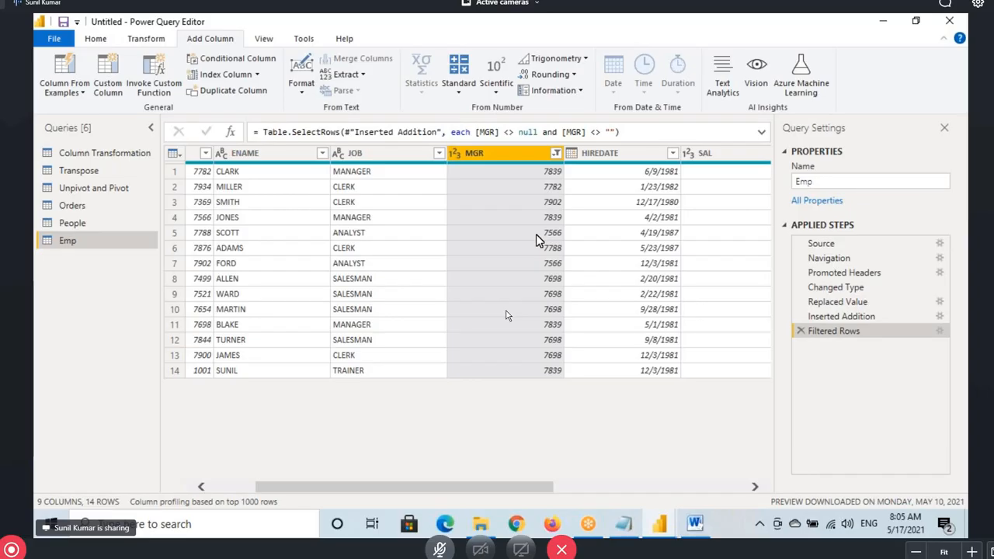
{"action": "left_click", "coordinate": [623, 524]}
Type a row of dashes under the 'Remove Empty' note, then go to File Explorer
{"action": "scroll", "coordinate": [505, 316], "scroll_direction": "up", "scroll_amount": 2}
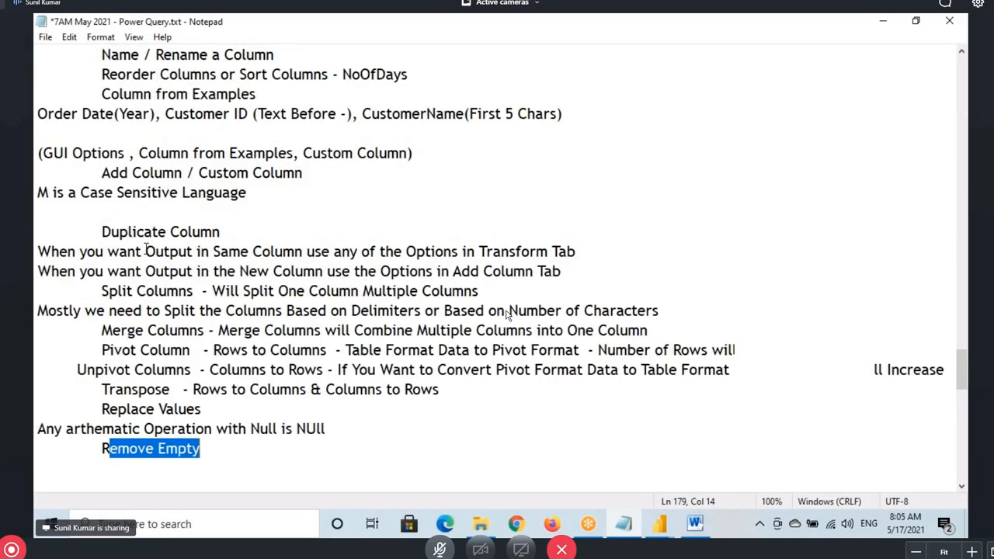
{"action": "scroll", "coordinate": [505, 315], "scroll_direction": "up", "scroll_amount": 1}
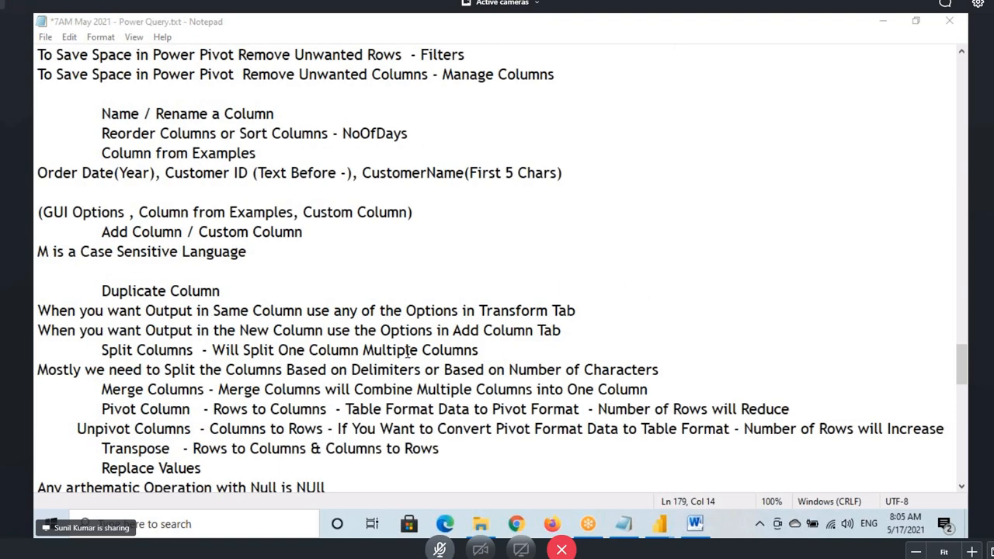
{"action": "scroll", "coordinate": [407, 352], "scroll_direction": "down", "scroll_amount": 4}
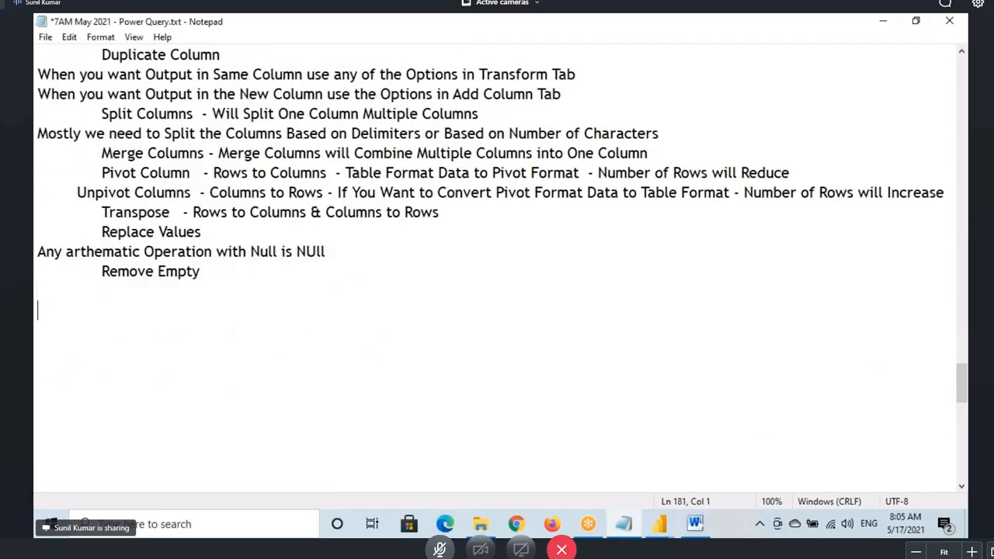
{"action": "type", "text": "-------------------------------------"}
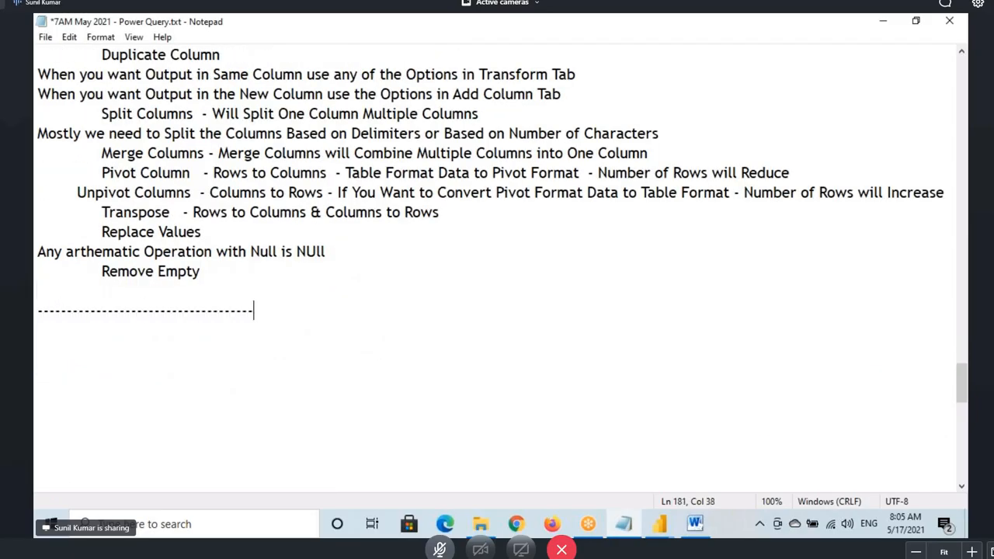
{"action": "left_click", "coordinate": [480, 524]}
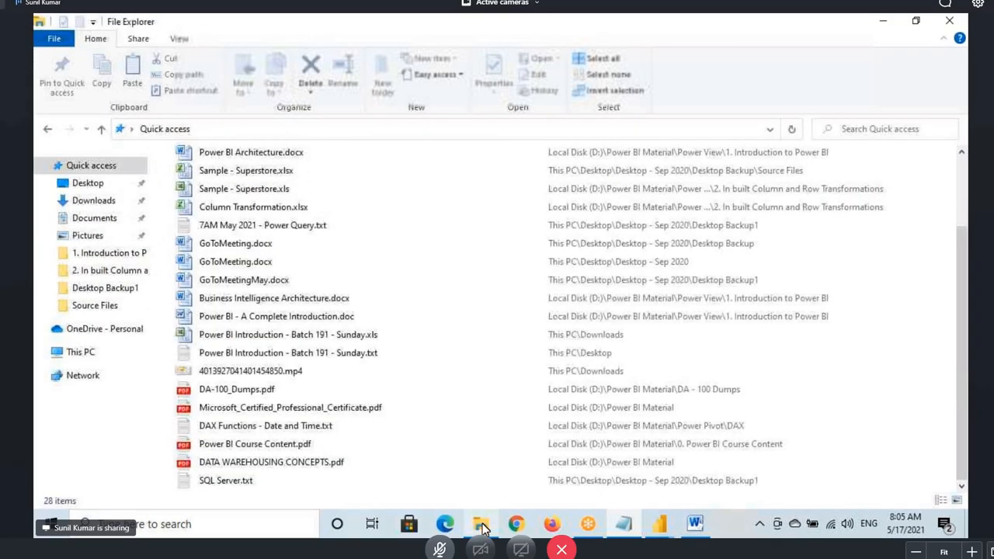
Browse to D:\Power BI Material\Power Query\2. In built Column and Row Transformations and open Row and Column Transformations.txt
{"action": "left_click", "coordinate": [91, 353]}
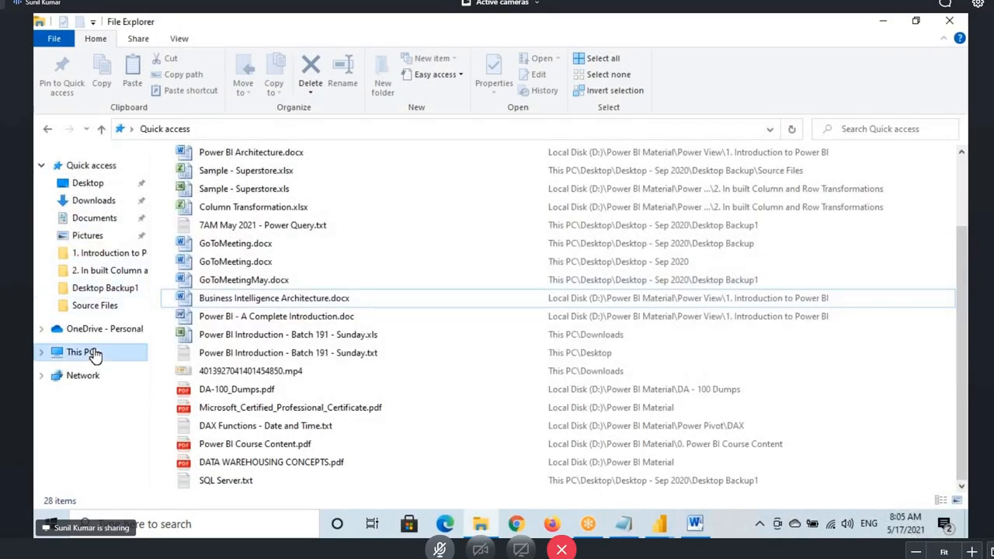
{"action": "double_click", "coordinate": [372, 286]}
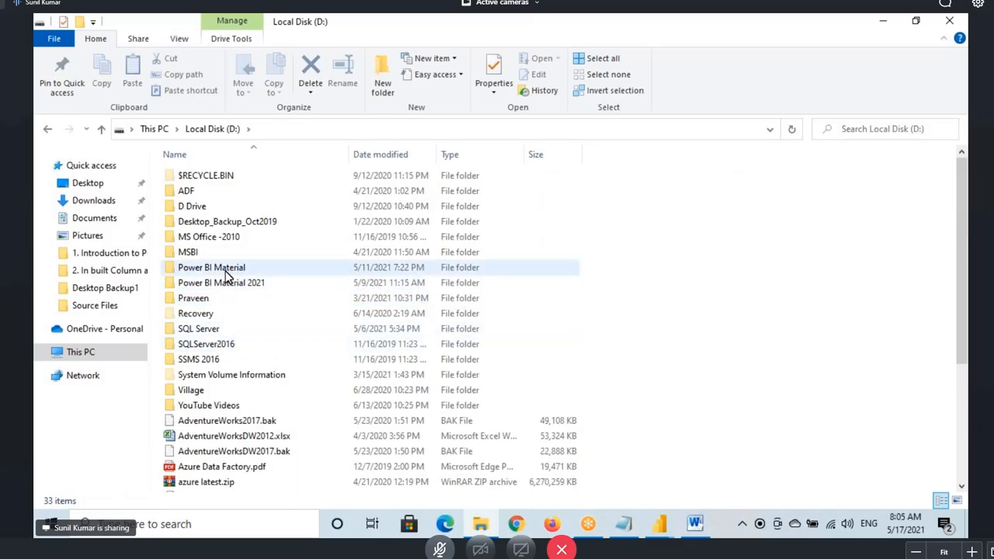
{"action": "left_click", "coordinate": [225, 272]}
{"action": "double_click", "coordinate": [225, 271]}
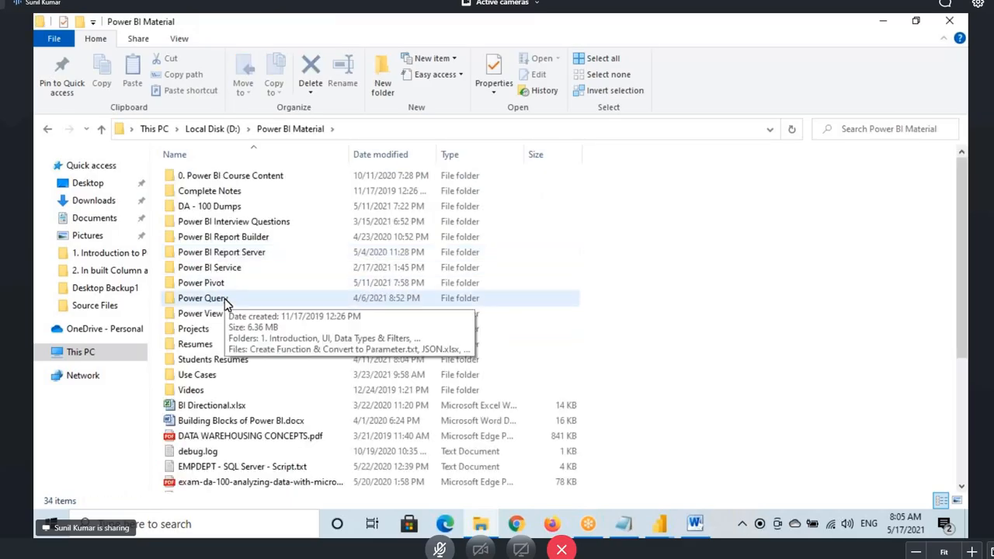
{"action": "double_click", "coordinate": [225, 302]}
{"action": "left_click", "coordinate": [224, 208]}
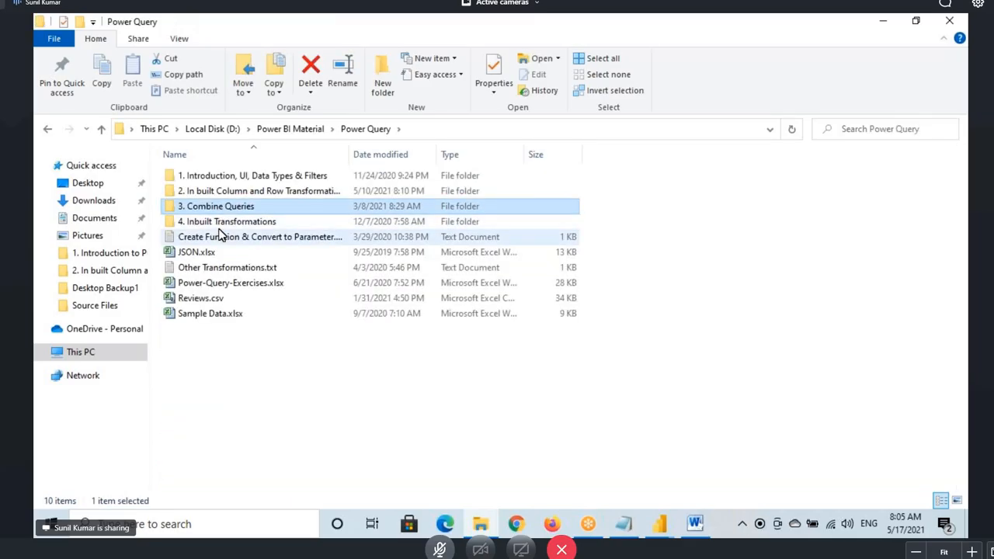
{"action": "double_click", "coordinate": [226, 192]}
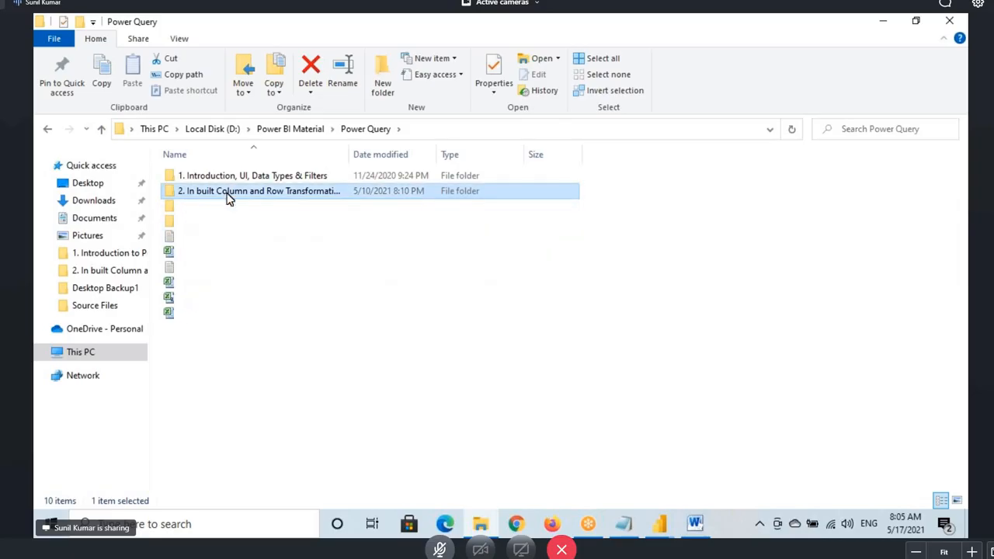
{"action": "left_click", "coordinate": [213, 208]}
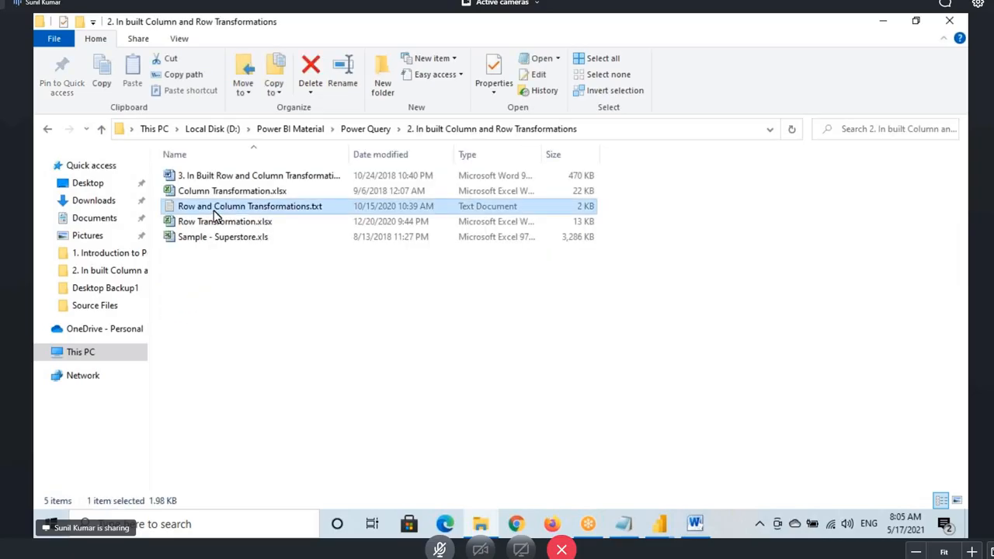
{"action": "double_click", "coordinate": [215, 208]}
Paste the row transformations notes below the dashed separator in the 7AM May 2021 notes
{"action": "scroll", "coordinate": [34, 186], "scroll_direction": "down", "scroll_amount": 9}
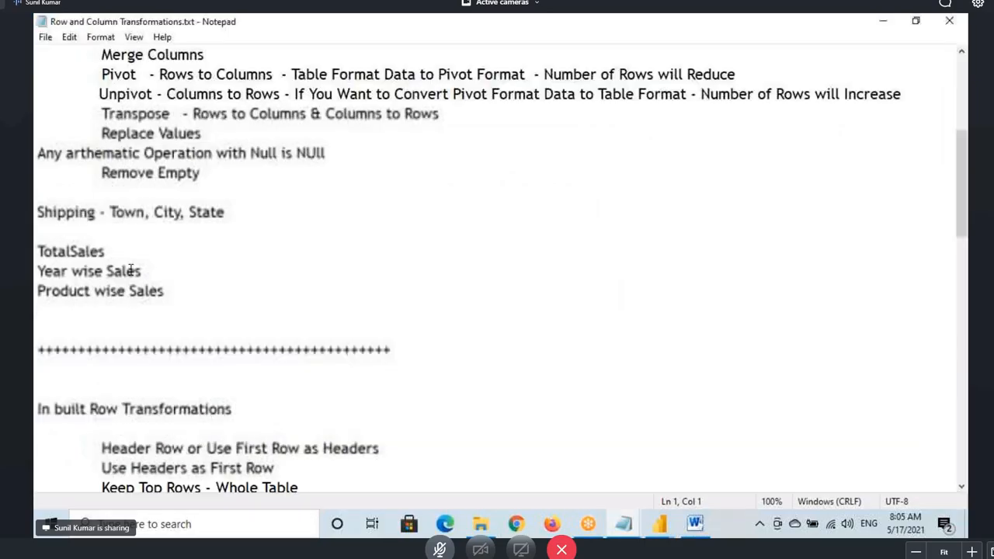
{"action": "left_click_drag", "start_coordinate": [34, 186], "coordinate": [334, 286]}
{"action": "key", "text": "ctrl+c"}
{"action": "scroll", "coordinate": [34, 186], "scroll_direction": "down", "scroll_amount": 7}
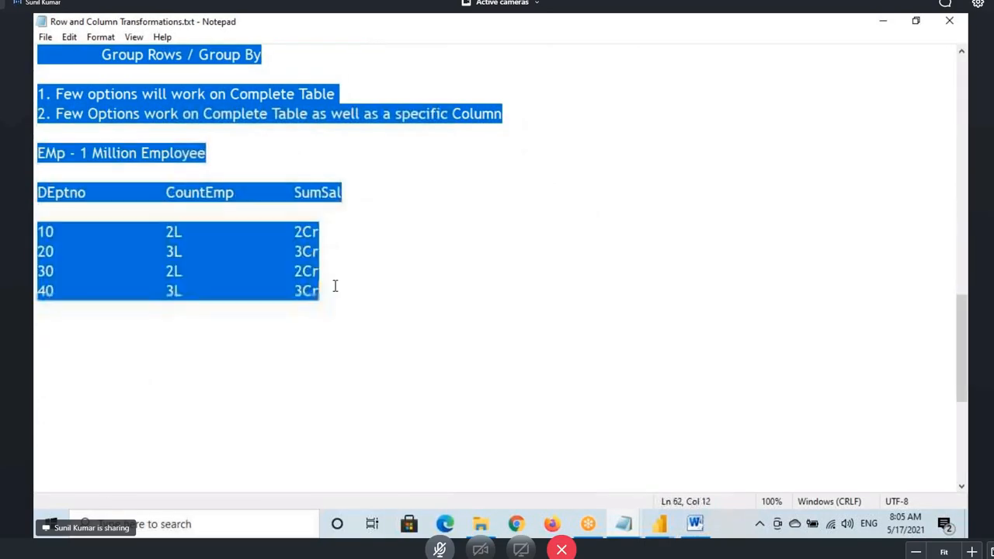
{"action": "left_click", "coordinate": [623, 524]}
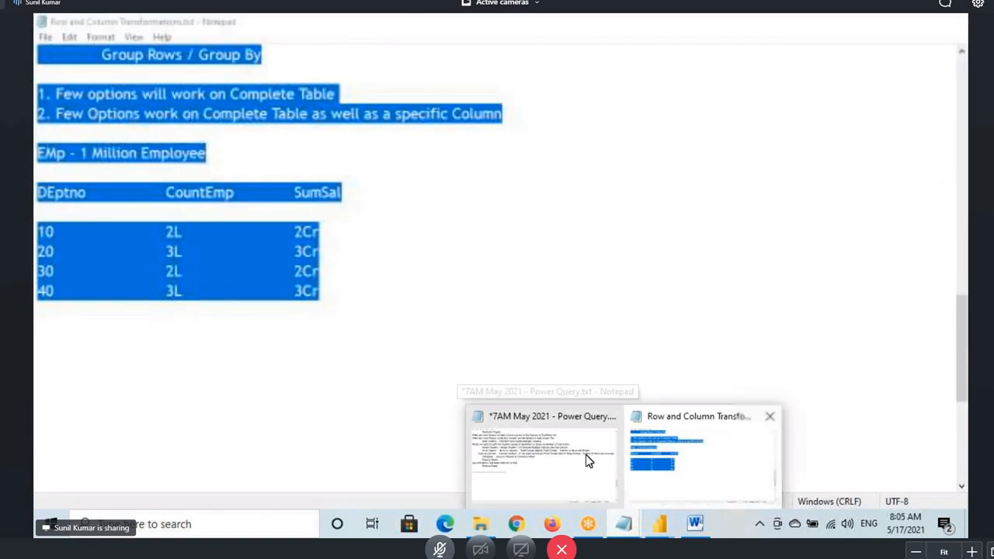
{"action": "left_click", "coordinate": [587, 461]}
{"action": "left_click", "coordinate": [98, 344]}
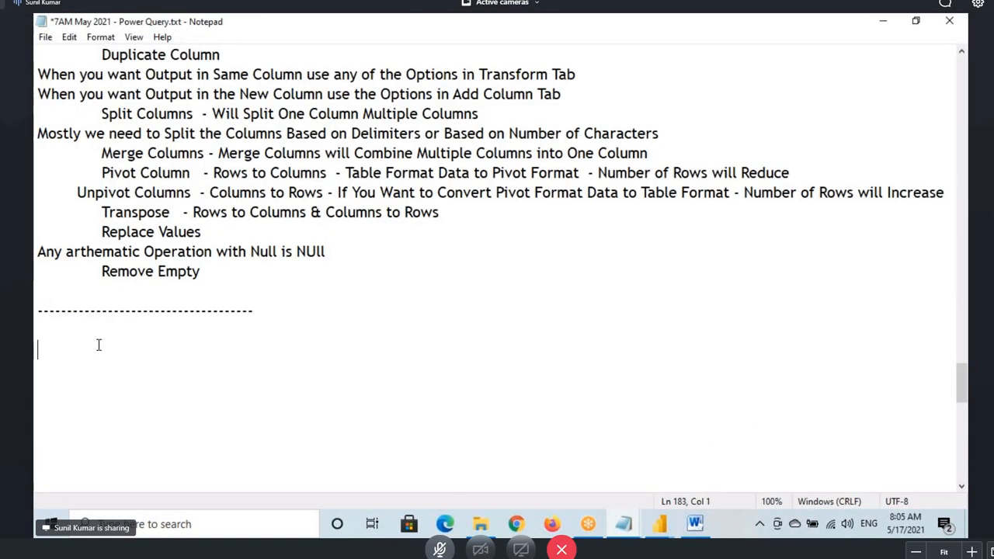
{"action": "key", "text": "ctrl+v"}
Select the notes from the Inbuilt Column Transformations heading through the Emp table and copy them
{"action": "scroll", "coordinate": [38, 155], "scroll_direction": "up", "scroll_amount": 2}
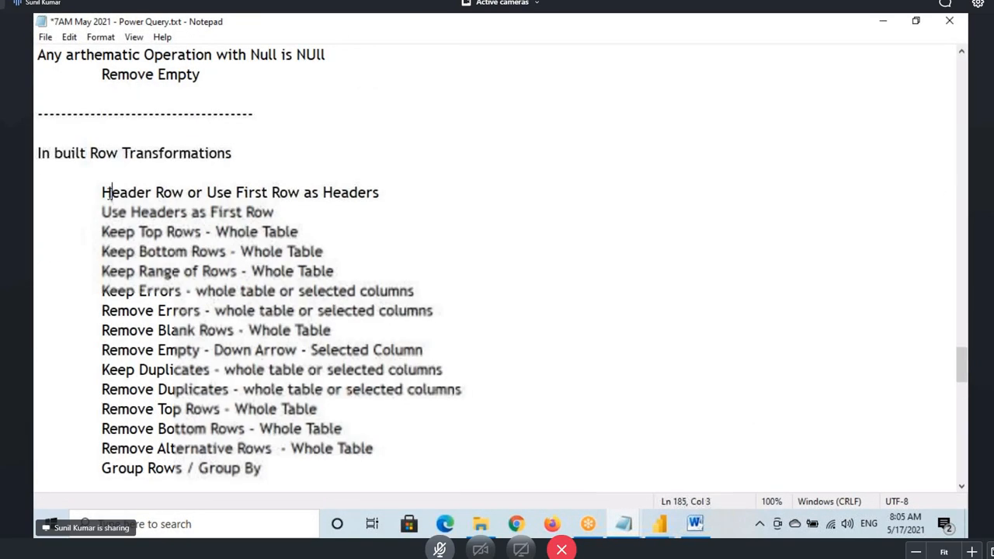
{"action": "left_click_drag", "start_coordinate": [111, 191], "coordinate": [336, 448]}
{"action": "scroll", "coordinate": [151, 329], "scroll_direction": "down", "scroll_amount": 2}
{"action": "left_click_drag", "start_coordinate": [102, 192], "coordinate": [296, 363]}
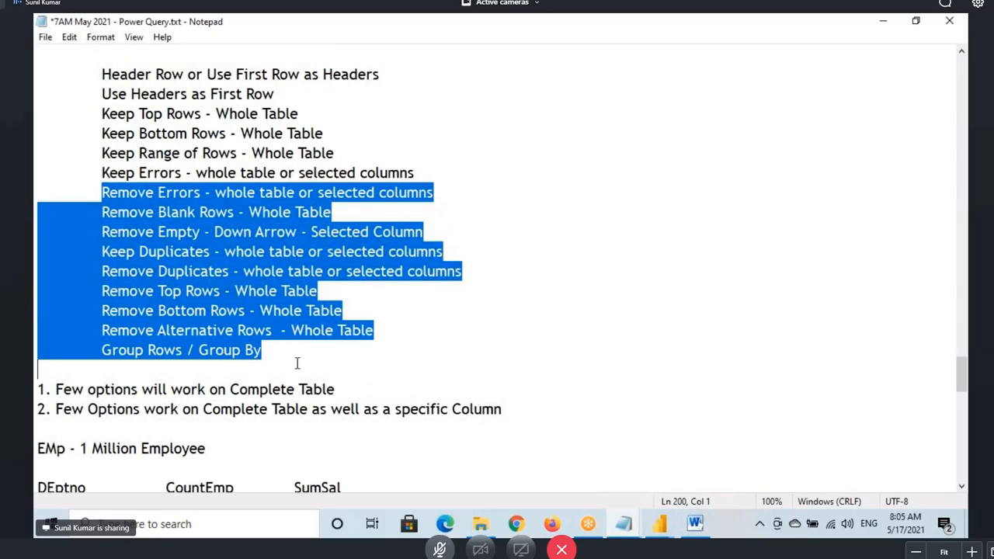
{"action": "scroll", "coordinate": [288, 363], "scroll_direction": "down", "scroll_amount": 2}
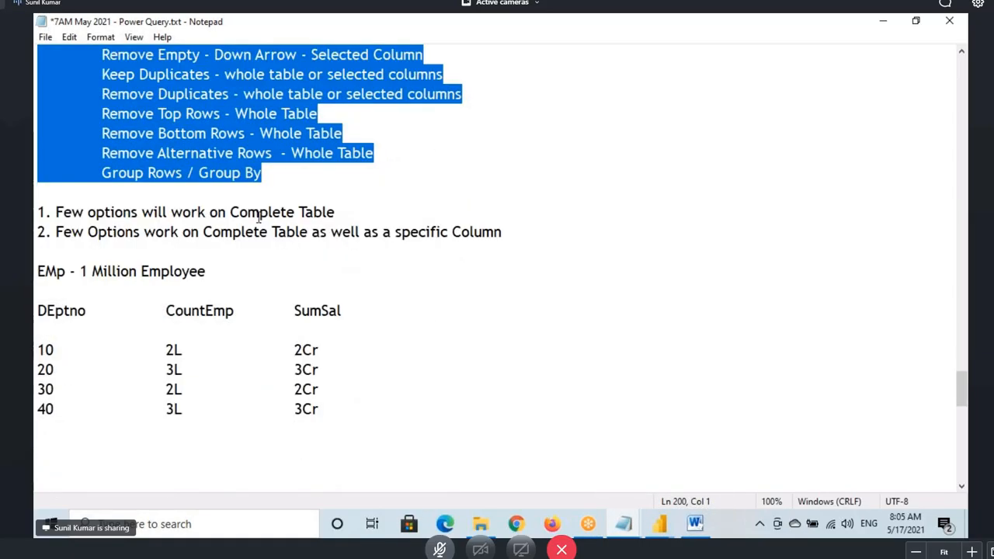
{"action": "scroll", "coordinate": [259, 220], "scroll_direction": "up", "scroll_amount": 2}
{"action": "scroll", "coordinate": [326, 290], "scroll_direction": "up", "scroll_amount": 10}
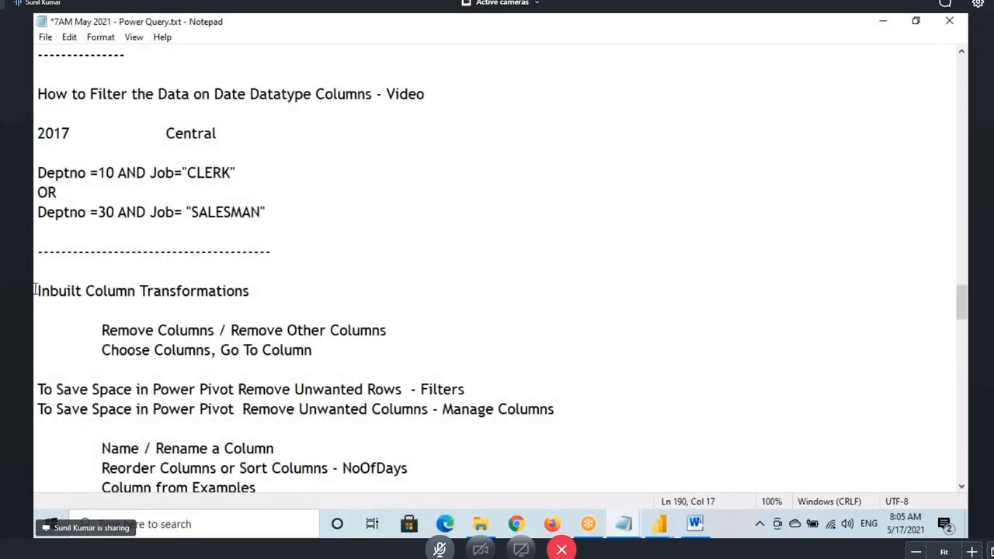
{"action": "left_click", "coordinate": [35, 290]}
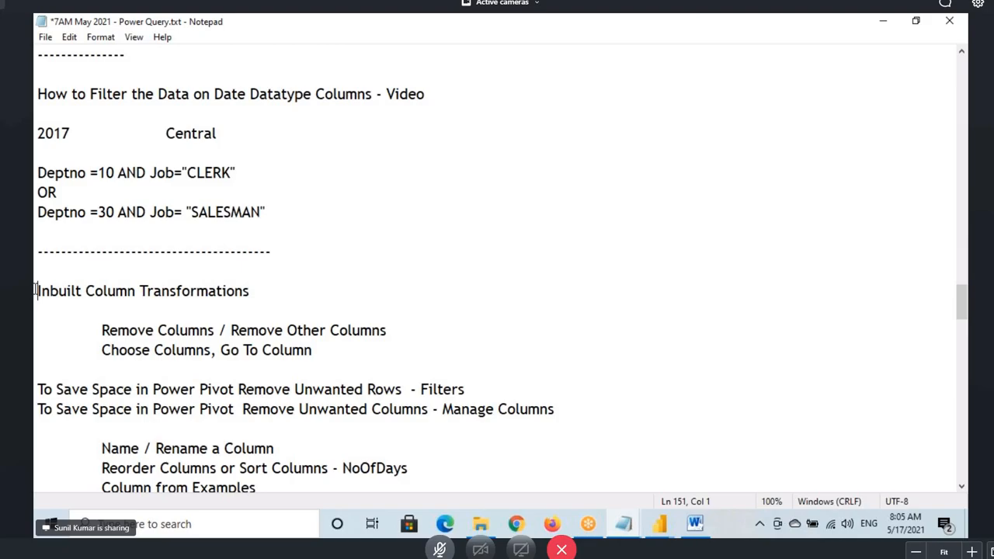
{"action": "left_click_drag", "start_coordinate": [35, 291], "coordinate": [322, 198]}
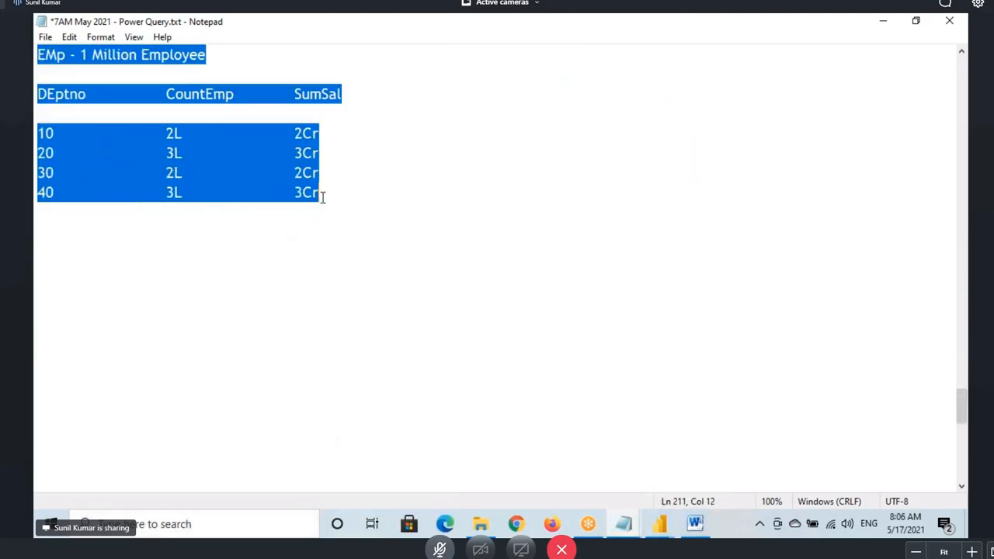
{"action": "key", "text": "alt+Tab"}
{"action": "key", "text": "alt+Tab"}
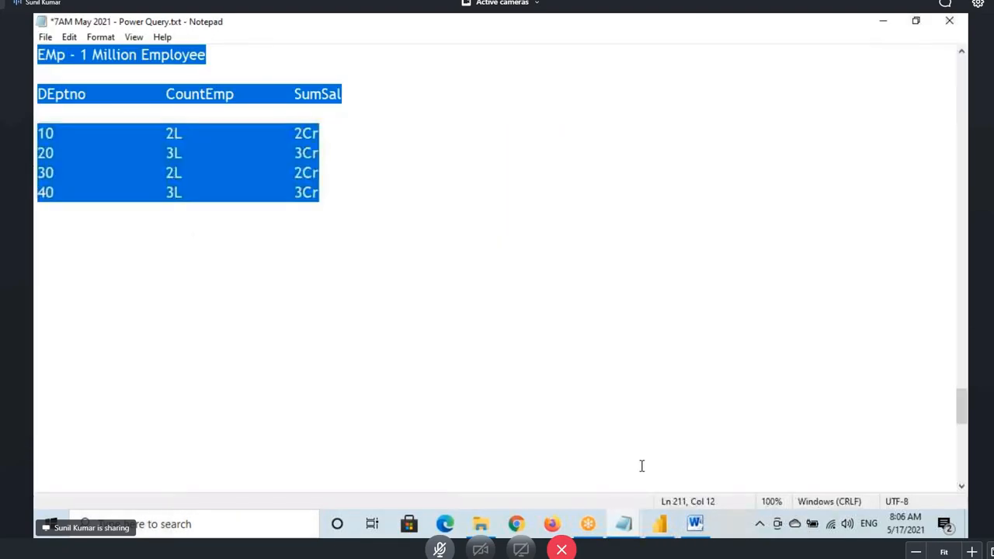
Delete the two broken visuals from report Page 3
{"action": "left_click", "coordinate": [658, 526]}
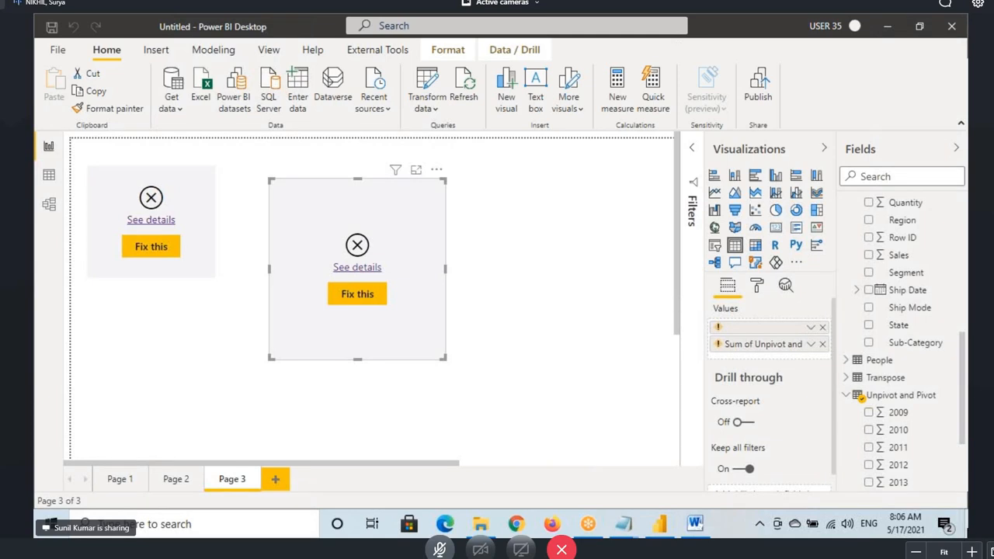
{"action": "key", "text": "super+d"}
{"action": "right_click", "coordinate": [419, 166]}
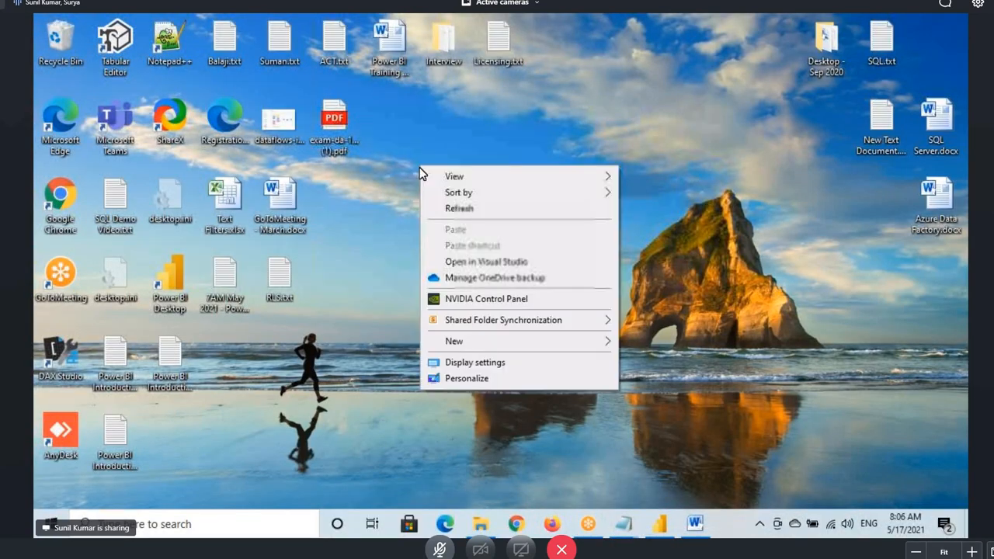
{"action": "left_click", "coordinate": [455, 208]}
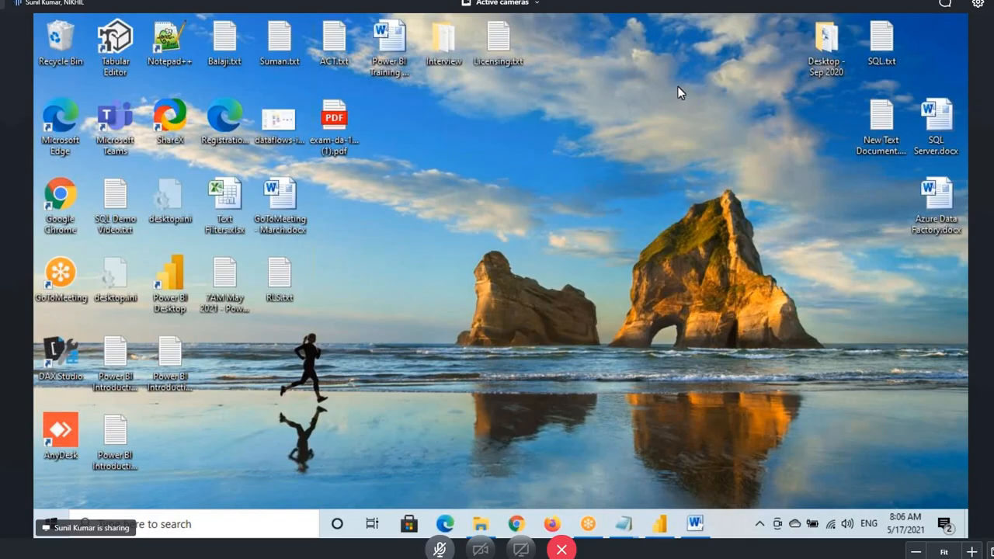
{"action": "left_click", "coordinate": [661, 524]}
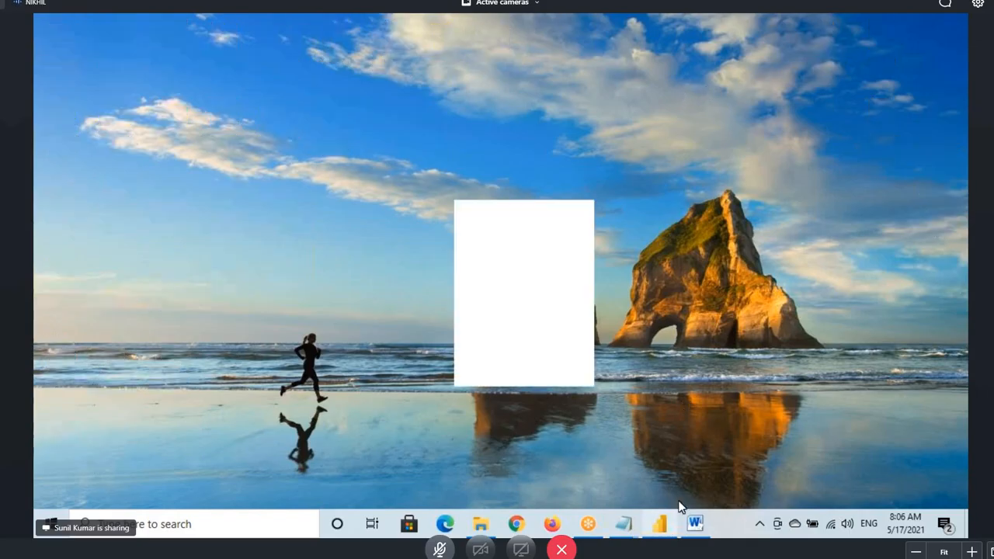
{"action": "key", "text": "Delete"}
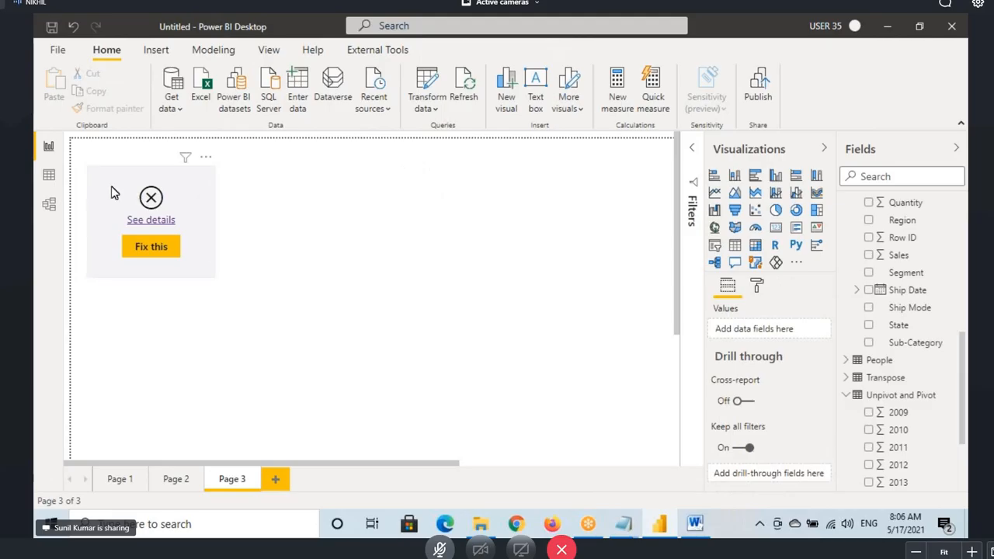
{"action": "key", "text": "Delete"}
Open Power Query Editor via Transform data on the Unpivot and Pivot query
{"action": "left_click", "coordinate": [49, 175]}
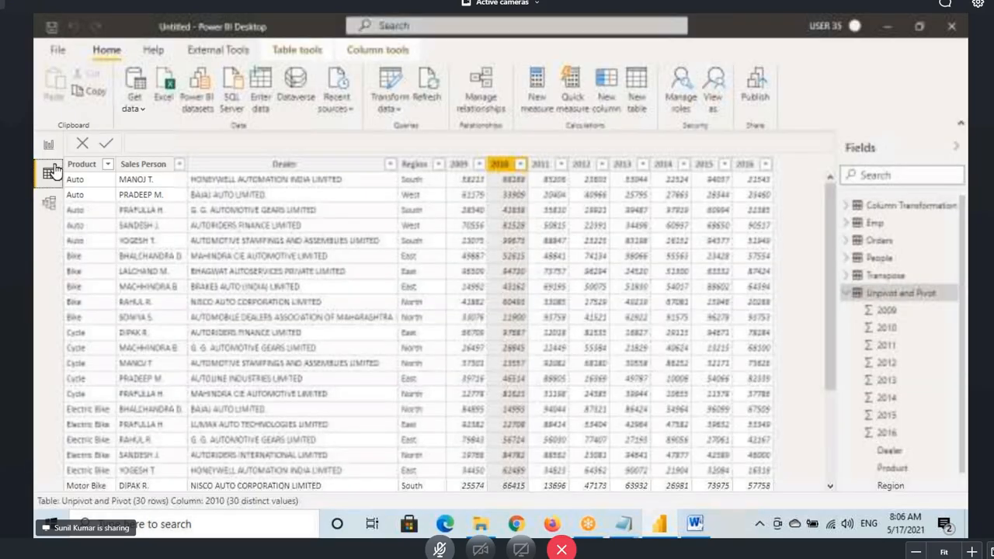
{"action": "left_click", "coordinate": [49, 147]}
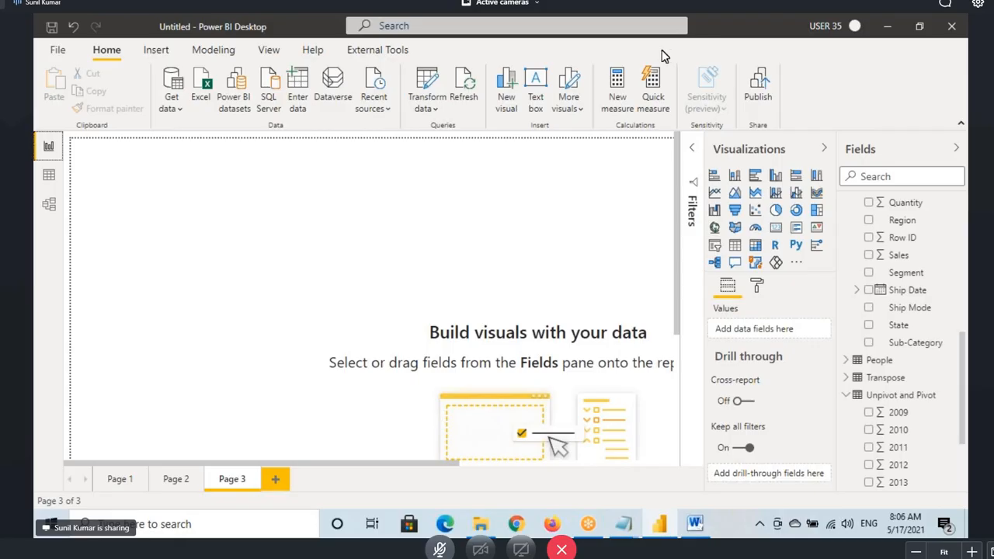
{"action": "left_click", "coordinate": [426, 85]}
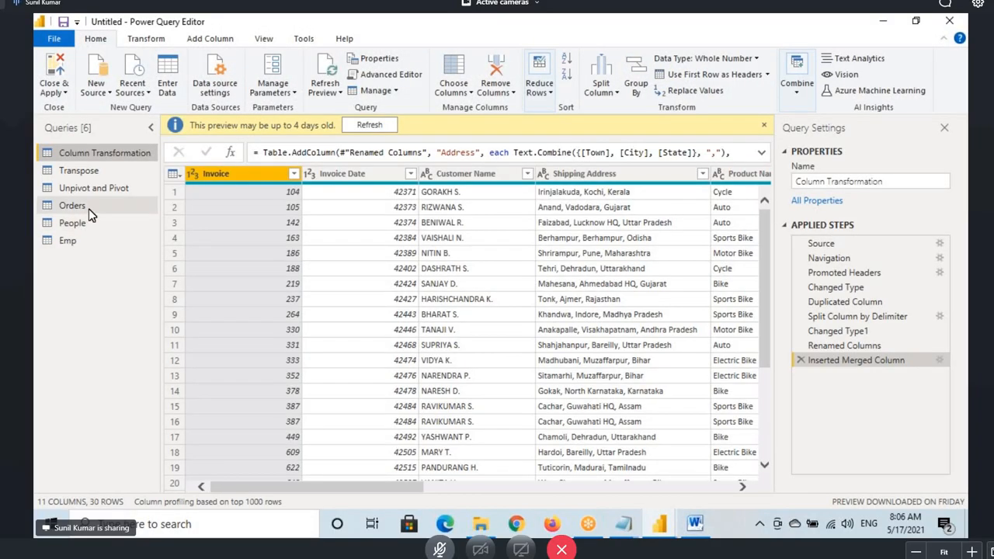
{"action": "left_click", "coordinate": [97, 189]}
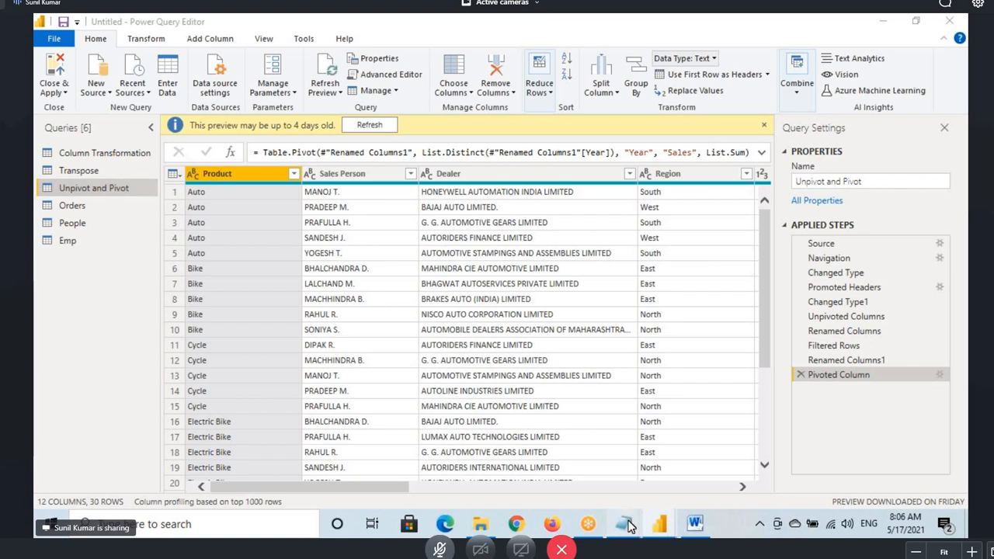
Bring Row and Column Transformations.txt forward and locate its In built Row Transformations heading
{"action": "mouse_move", "coordinate": [627, 521]}
{"action": "left_click", "coordinate": [664, 464]}
{"action": "left_click", "coordinate": [199, 240]}
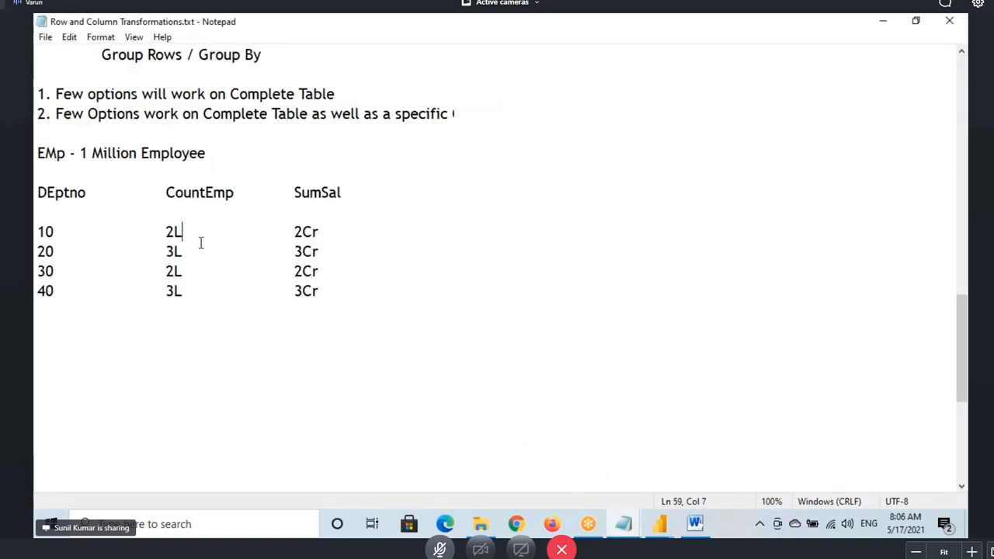
{"action": "scroll", "coordinate": [202, 260], "scroll_direction": "up", "scroll_amount": 7}
{"action": "left_click_drag", "start_coordinate": [89, 153], "coordinate": [232, 153]}
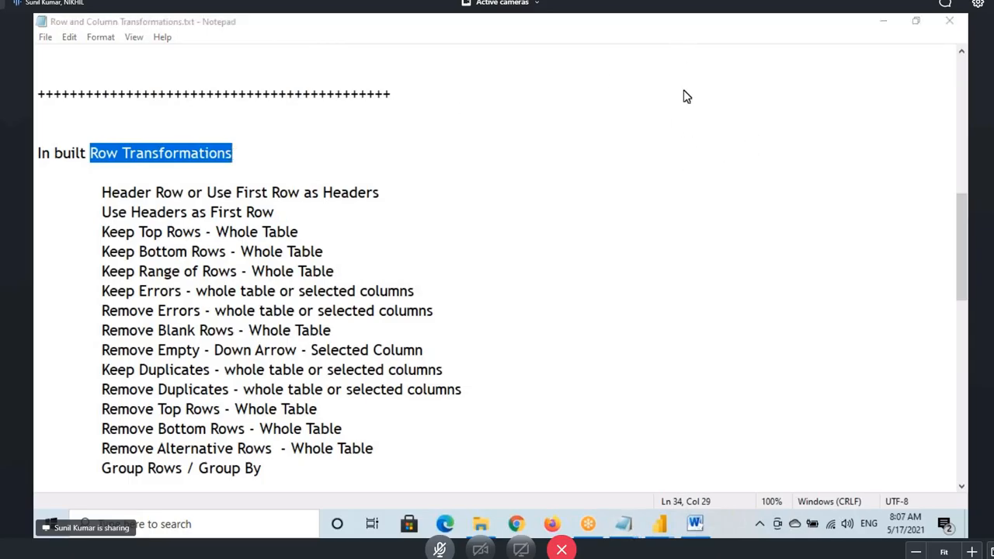
{"action": "left_click", "coordinate": [280, 249]}
{"action": "scroll", "coordinate": [280, 249], "scroll_direction": "down", "scroll_amount": 3}
{"action": "left_click", "coordinate": [277, 368]}
Glance at the query editor, scroll up through the notes, and return to the Power BI report
{"action": "left_click", "coordinate": [669, 525]}
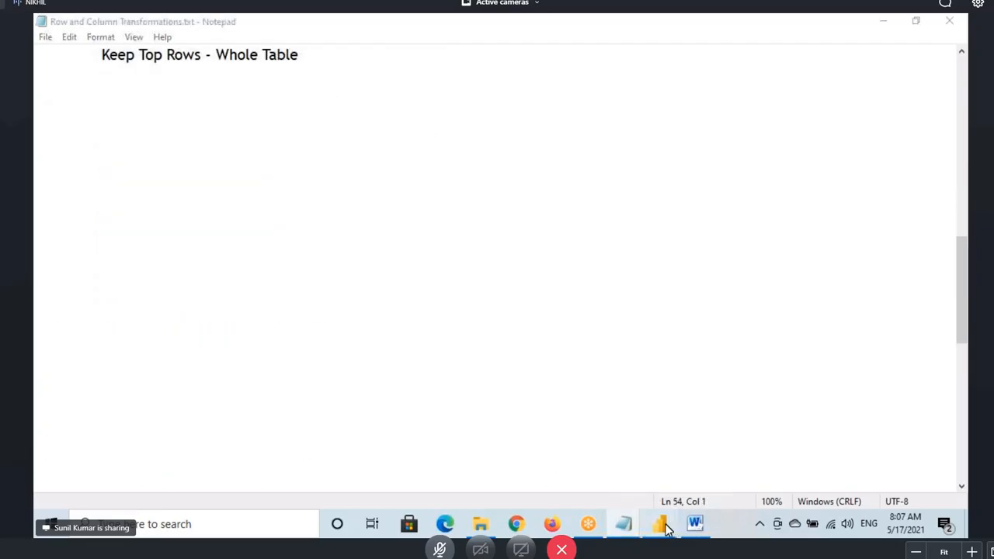
{"action": "key", "text": "alt+Tab"}
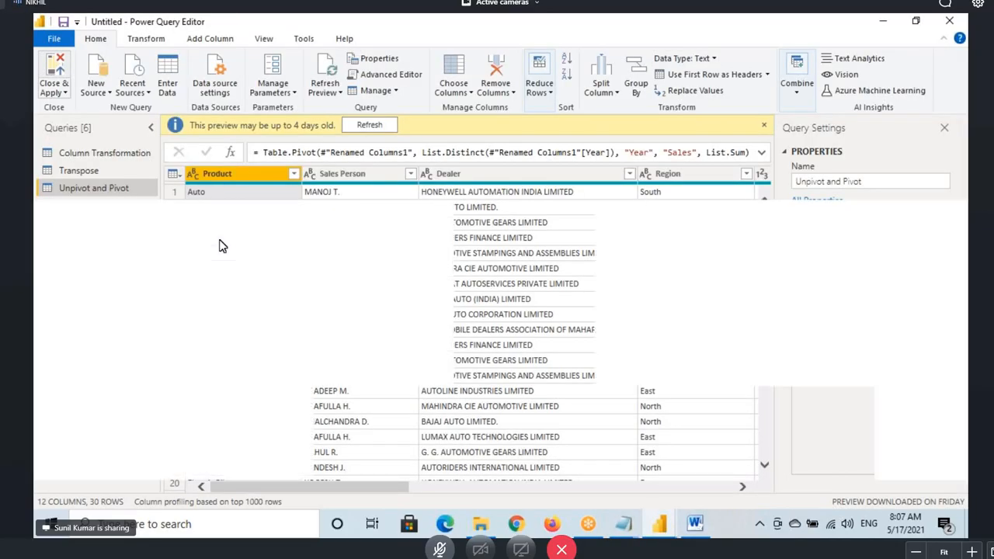
{"action": "scroll", "coordinate": [134, 220], "scroll_direction": "up", "scroll_amount": 3}
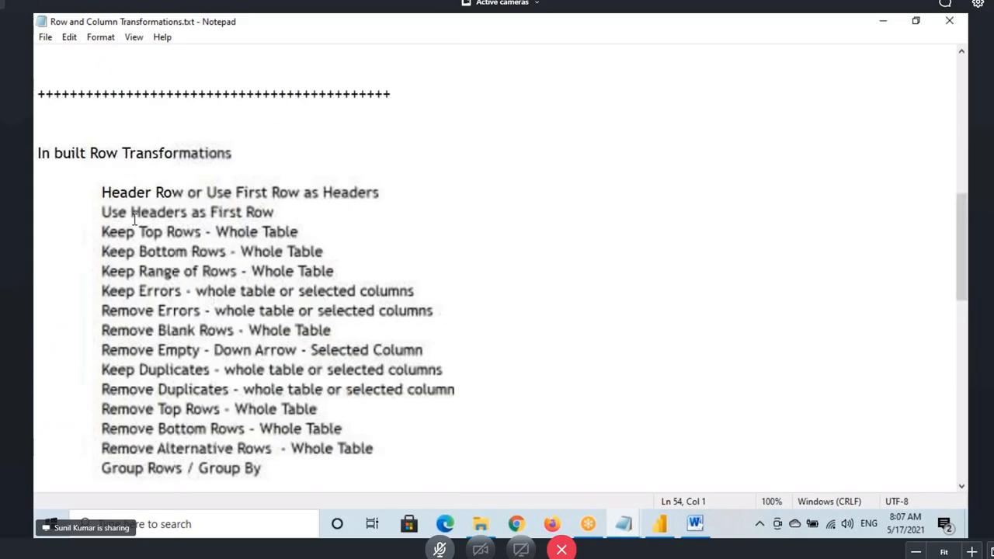
{"action": "scroll", "coordinate": [134, 220], "scroll_direction": "up", "scroll_amount": 4}
{"action": "left_click", "coordinate": [660, 525]}
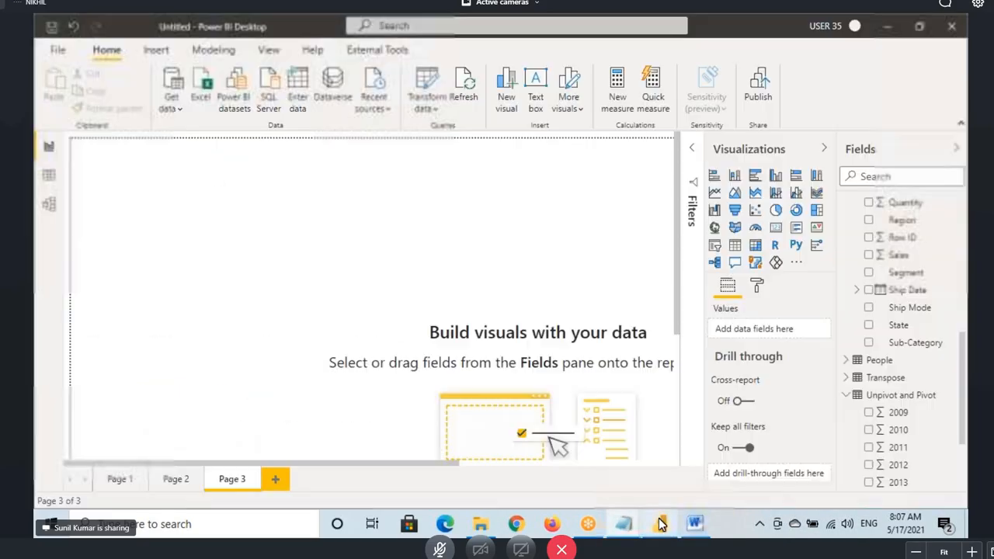
{"action": "left_click", "coordinate": [155, 49]}
Add a text box stretched across Page 3 and paste the Inbuilt Column Transformations notes into it
{"action": "left_click", "coordinate": [382, 100]}
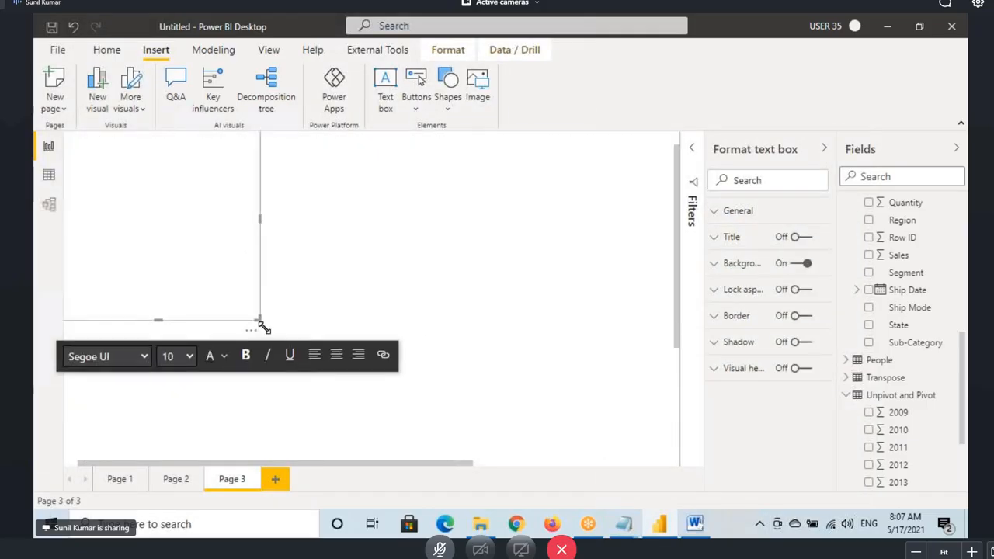
{"action": "left_click_drag", "start_coordinate": [253, 317], "coordinate": [661, 454]}
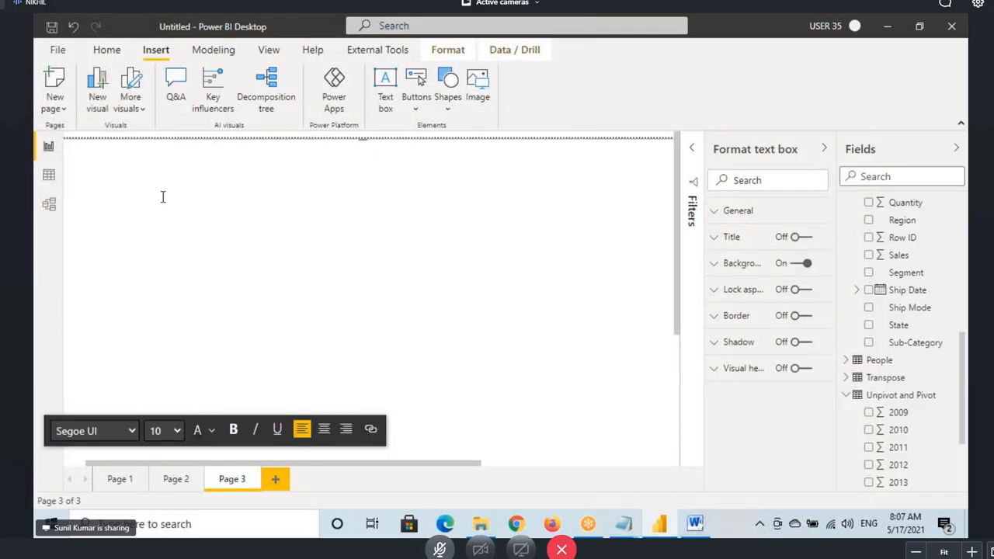
{"action": "key", "text": "ctrl+v"}
{"action": "scroll", "coordinate": [236, 241], "scroll_direction": "up", "scroll_amount": 10}
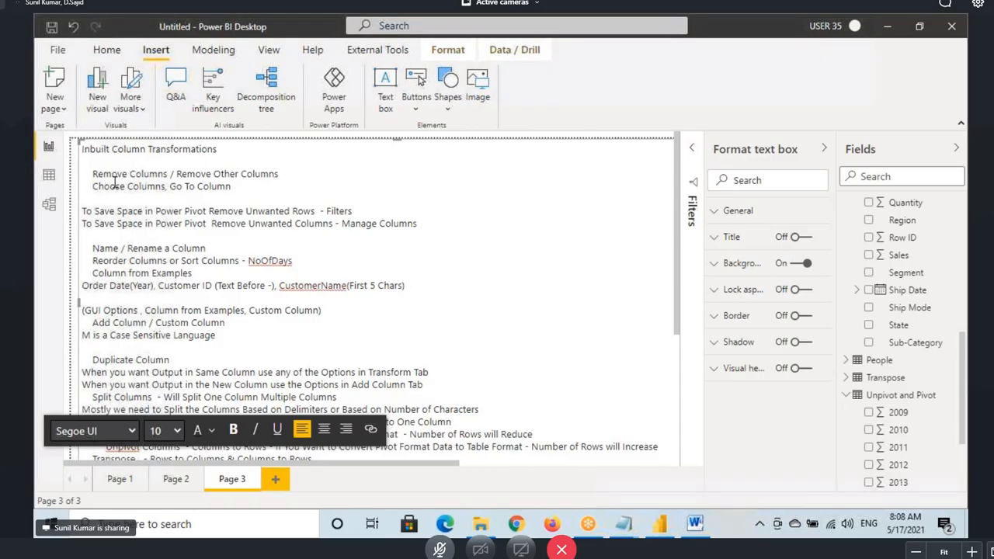
Save the report with Ctrl+S to the Desktop under the name 'Column Transformations - Class 2'
{"action": "left_click", "coordinate": [106, 49]}
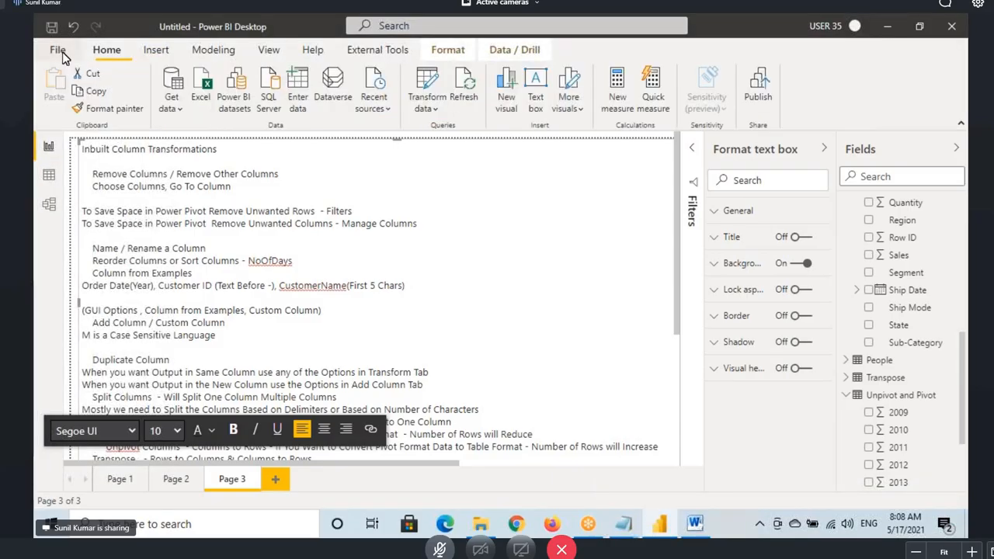
{"action": "key", "text": "ctrl+s"}
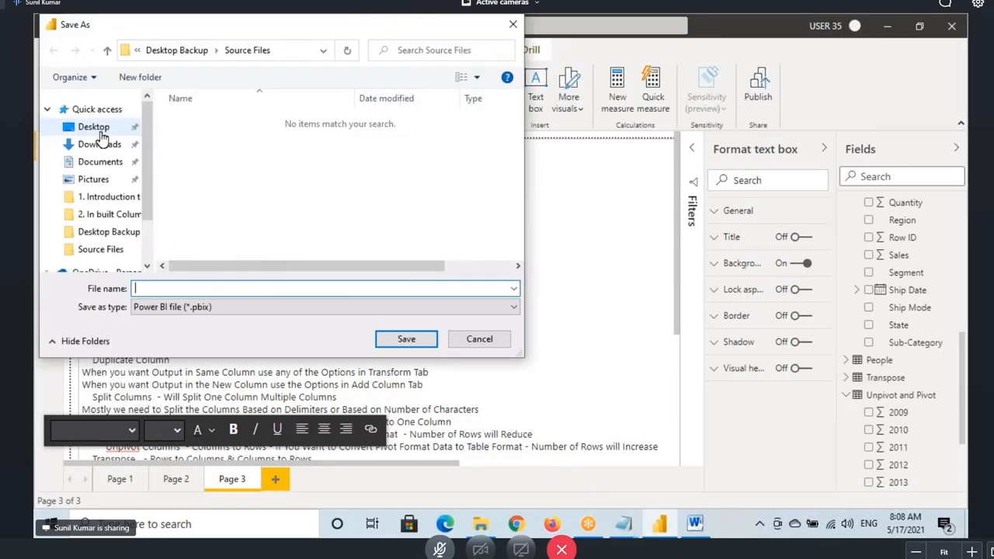
{"action": "left_click", "coordinate": [94, 128]}
{"action": "type", "text": "Column Transformation"}
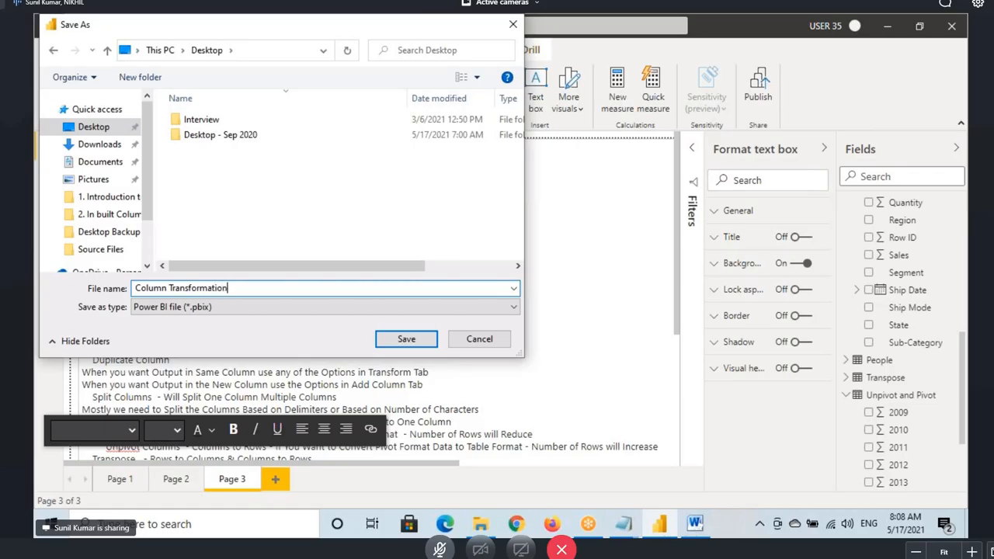
{"action": "type", "text": "s - Class 2"}
{"action": "left_click", "coordinate": [406, 339]}
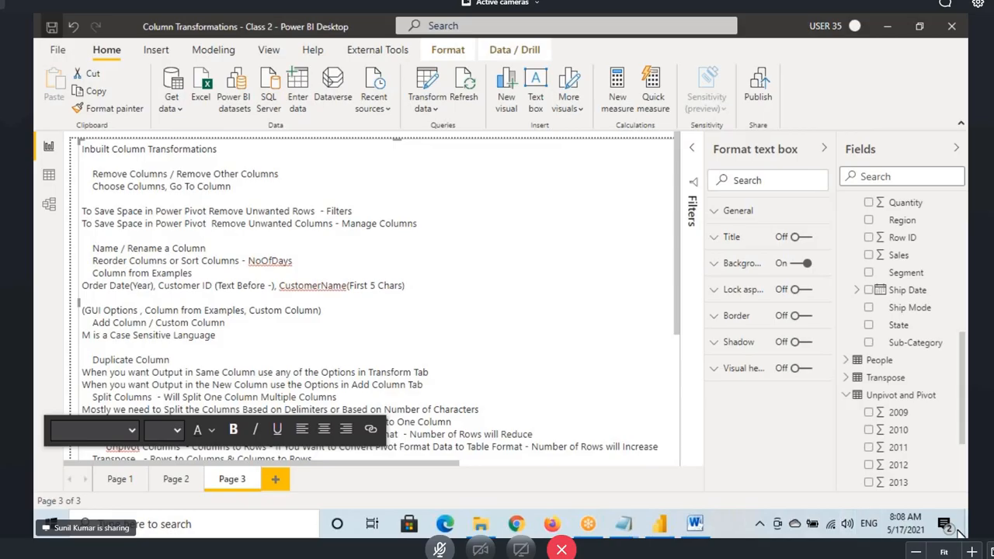
Switch to Notepad, minimise all windows, refresh the desktop, and restore Power BI Desktop
{"action": "key", "text": "alt+Tab"}
{"action": "right_click", "coordinate": [411, 223]}
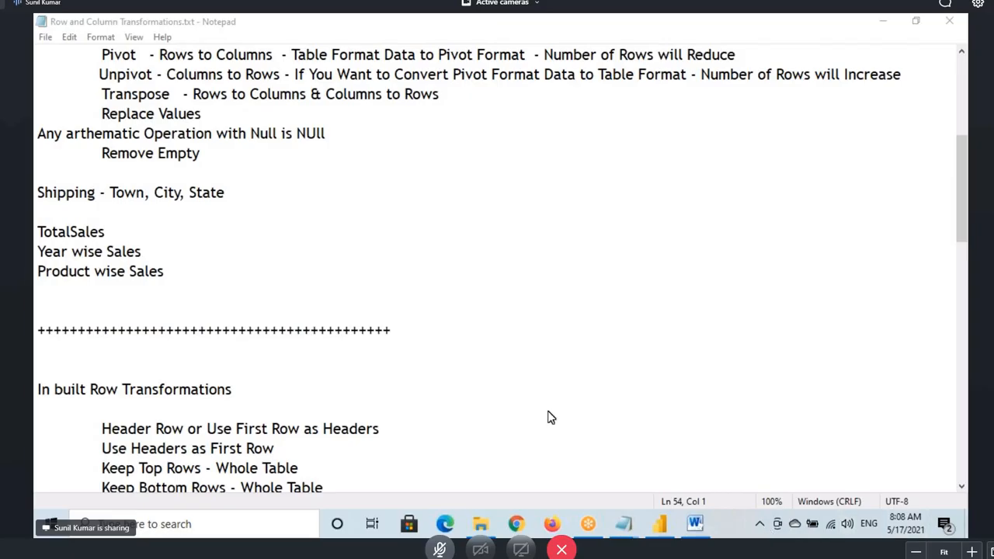
{"action": "key", "text": "super+d"}
{"action": "right_click", "coordinate": [477, 251]}
{"action": "left_click", "coordinate": [514, 294]}
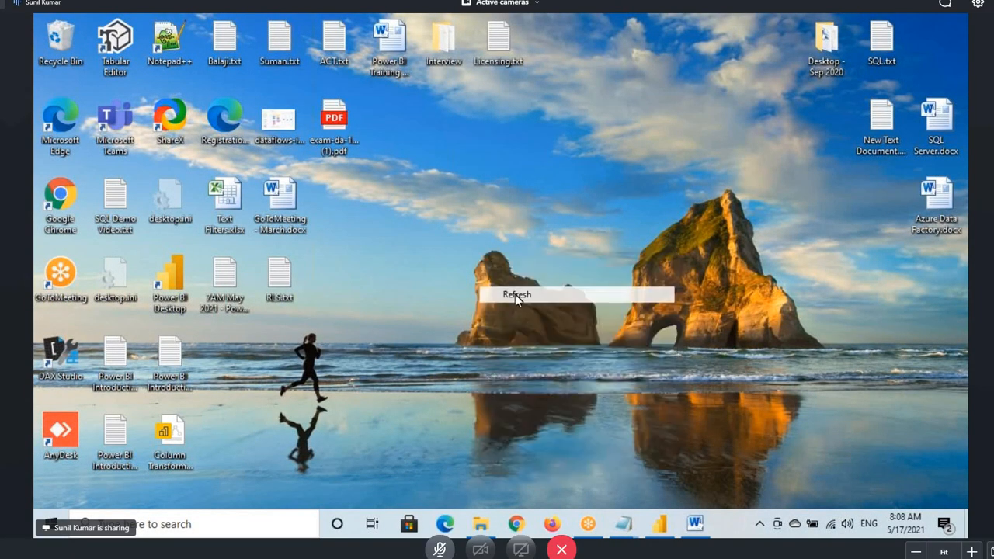
{"action": "left_click", "coordinate": [661, 525]}
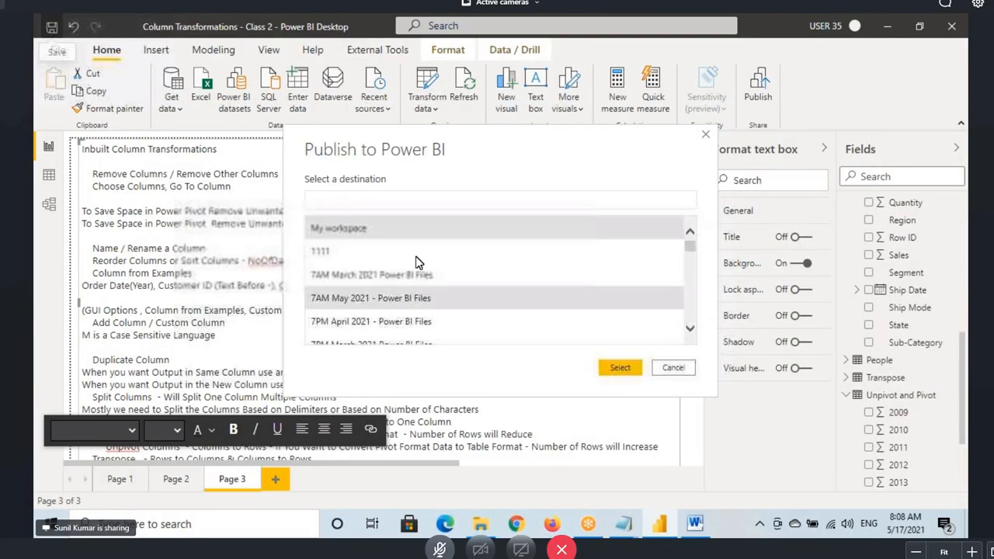
Publish the report to the 7AM May 2021 - Power BI Files workspace, then view the table data grid
{"action": "left_click", "coordinate": [382, 303]}
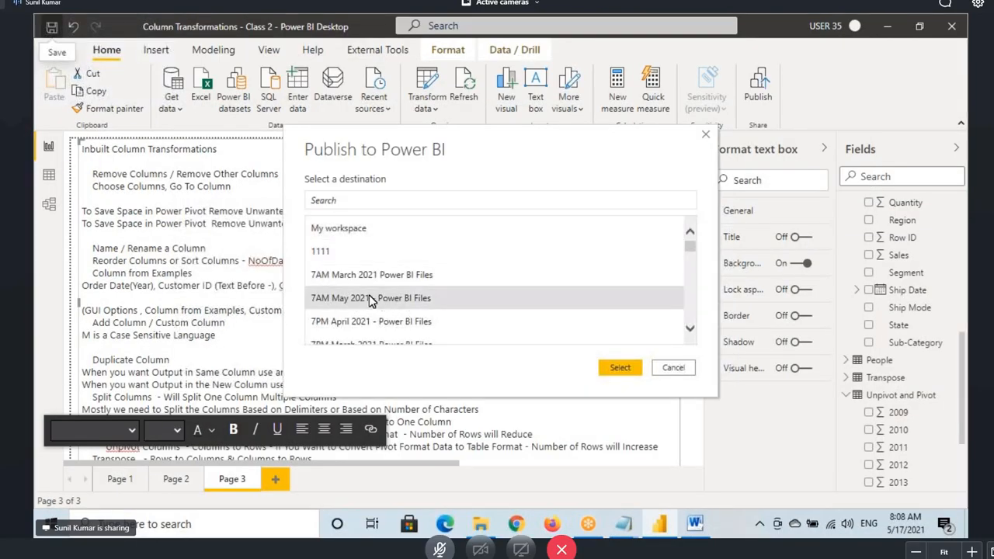
{"action": "left_click", "coordinate": [613, 371]}
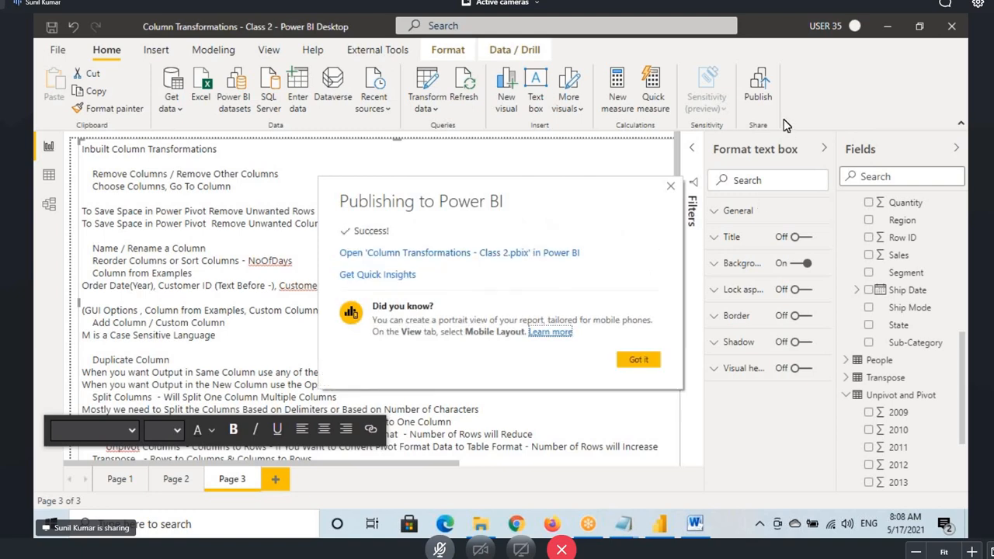
{"action": "left_click", "coordinate": [648, 359]}
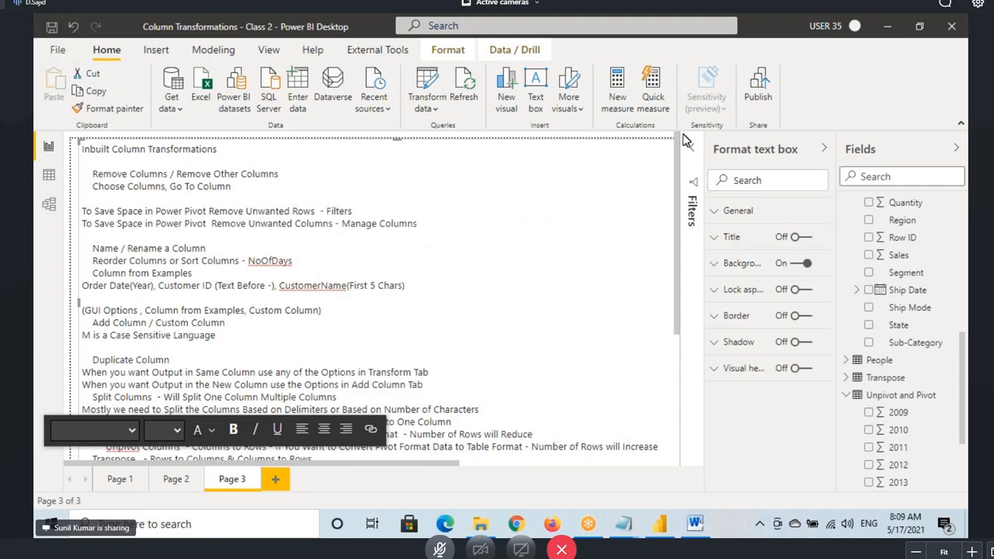
{"action": "left_click", "coordinate": [47, 180]}
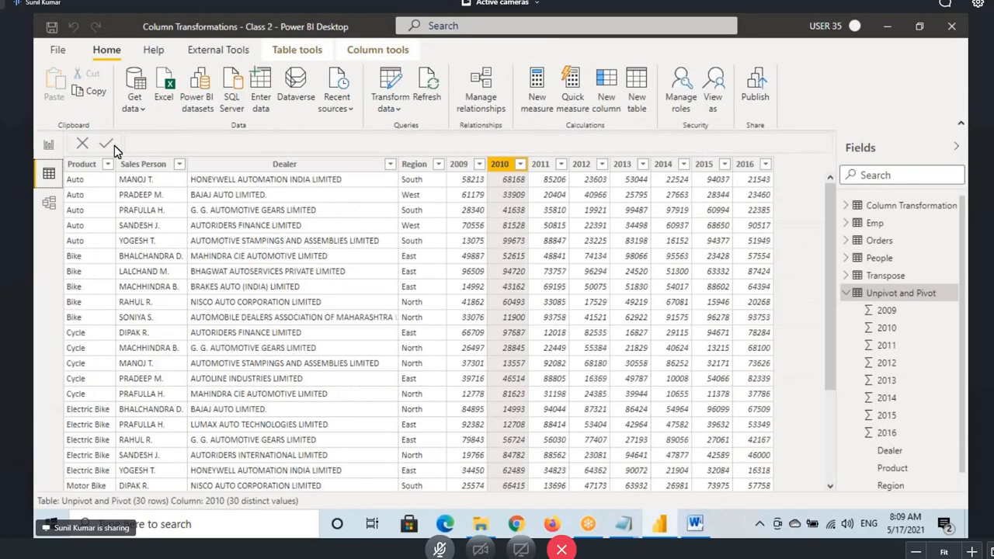
In Power Query Editor, duplicate the Orders query's Order ID column as 'Order ID - Copy'
{"action": "left_click", "coordinate": [374, 88]}
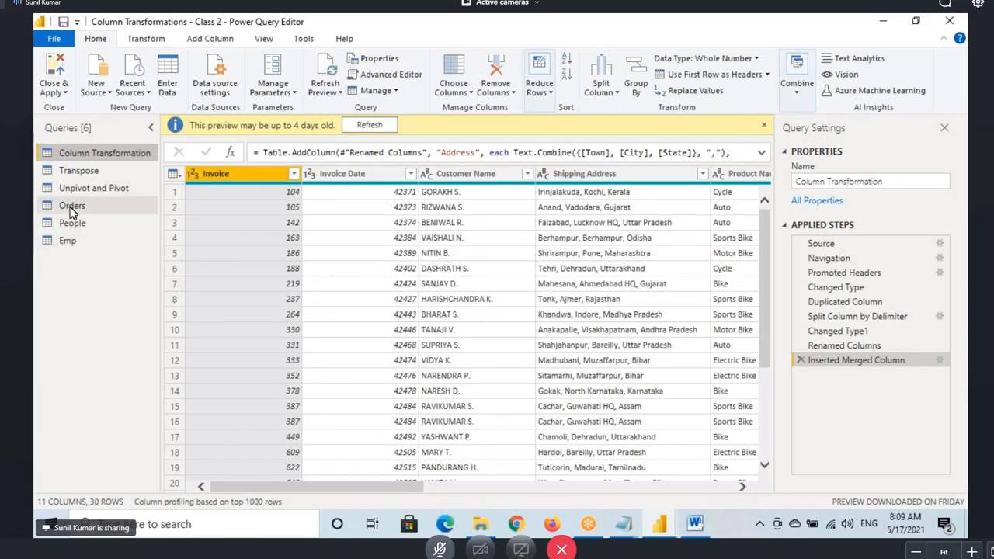
{"action": "left_click", "coordinate": [71, 205]}
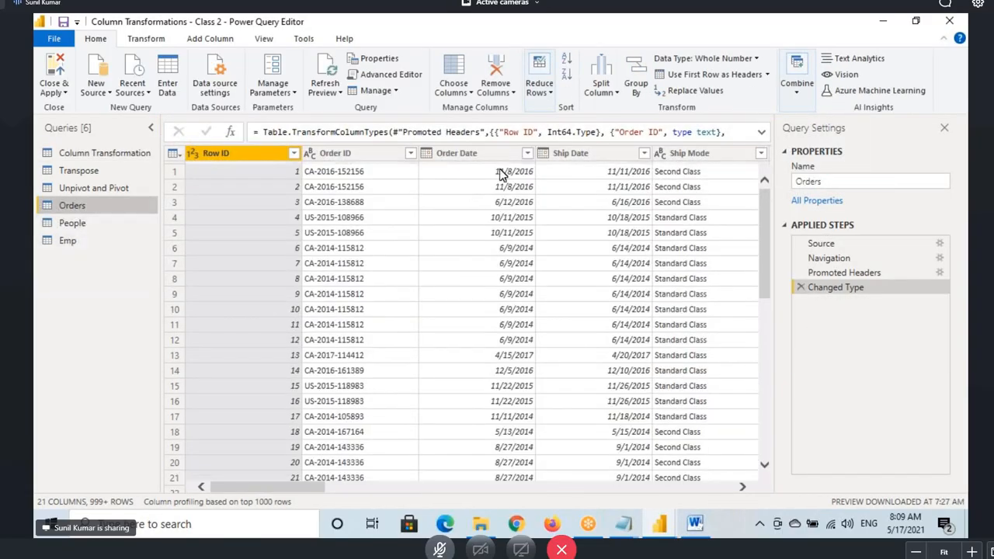
{"action": "left_click", "coordinate": [332, 157]}
{"action": "left_click", "coordinate": [206, 41]}
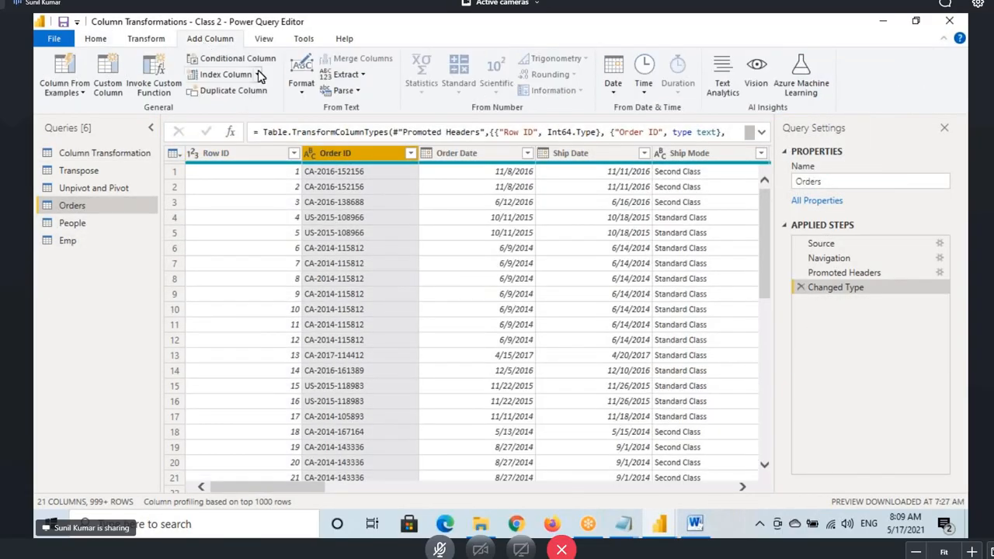
{"action": "left_click", "coordinate": [233, 90]}
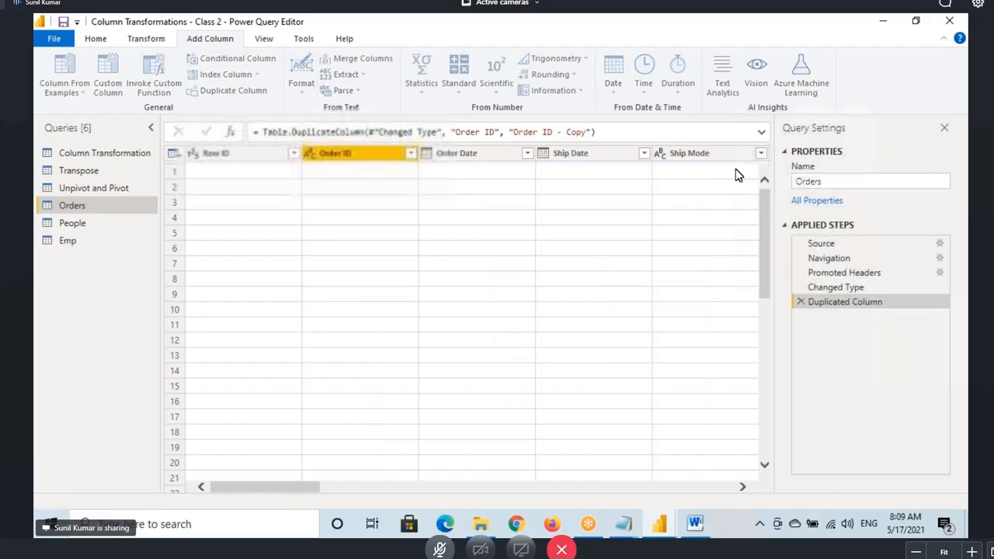
{"action": "left_click_drag", "start_coordinate": [659, 487], "coordinate": [237, 492]}
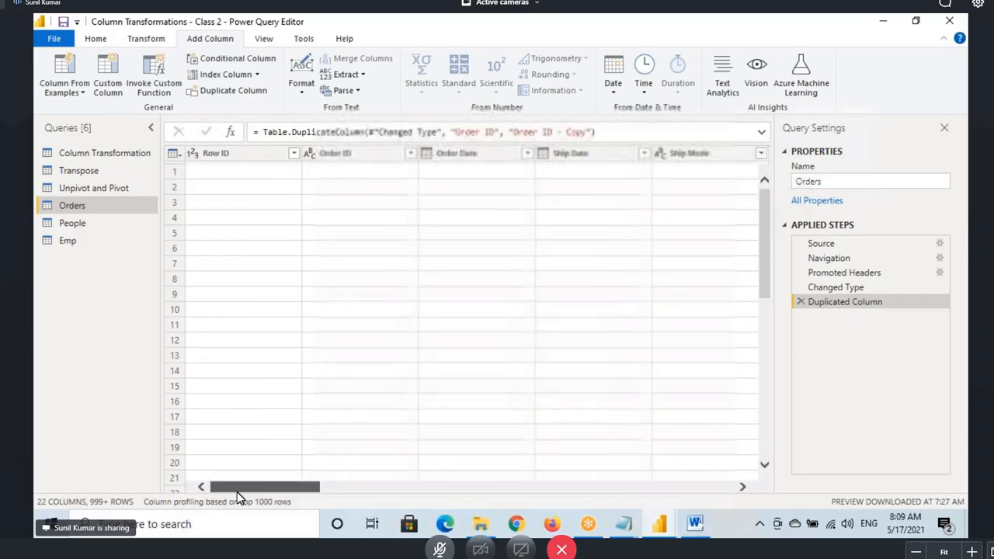
{"action": "left_click", "coordinate": [354, 154]}
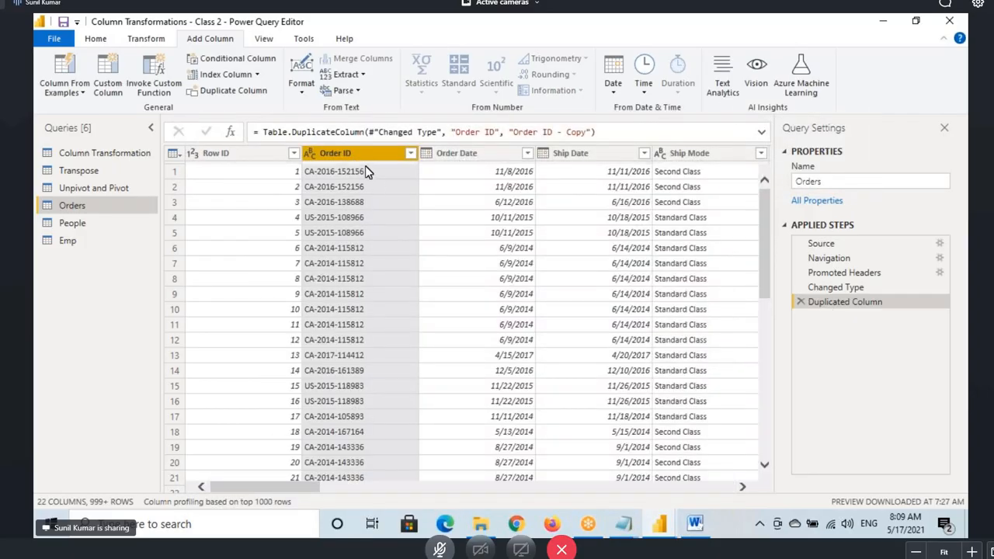
Remove the original Order ID column, then annotate the Duplicated Column and Removed Columns steps
{"action": "right_click", "coordinate": [359, 153]}
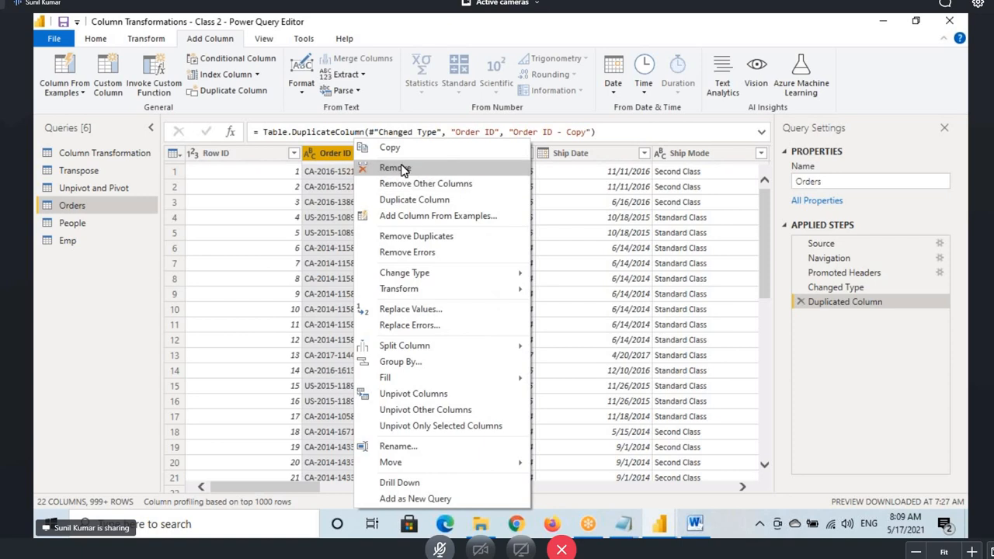
{"action": "left_click", "coordinate": [400, 169]}
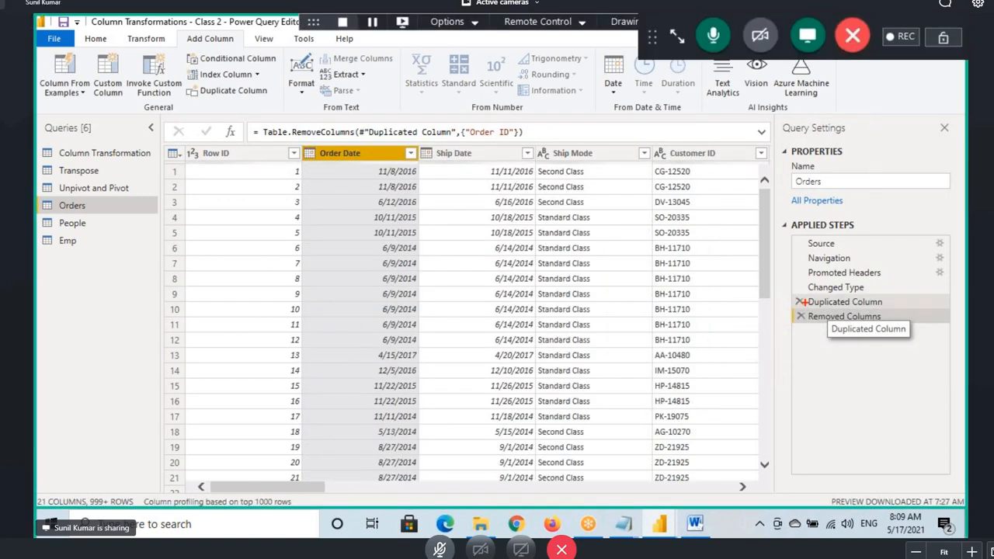
{"action": "left_click_drag", "start_coordinate": [788, 294], "coordinate": [898, 311]}
{"action": "mouse_move", "coordinate": [859, 297]}
{"action": "left_mouse_down"}
{"action": "mouse_move", "coordinate": [892, 255]}
{"action": "mouse_move", "coordinate": [935, 275]}
{"action": "left_mouse_up"}
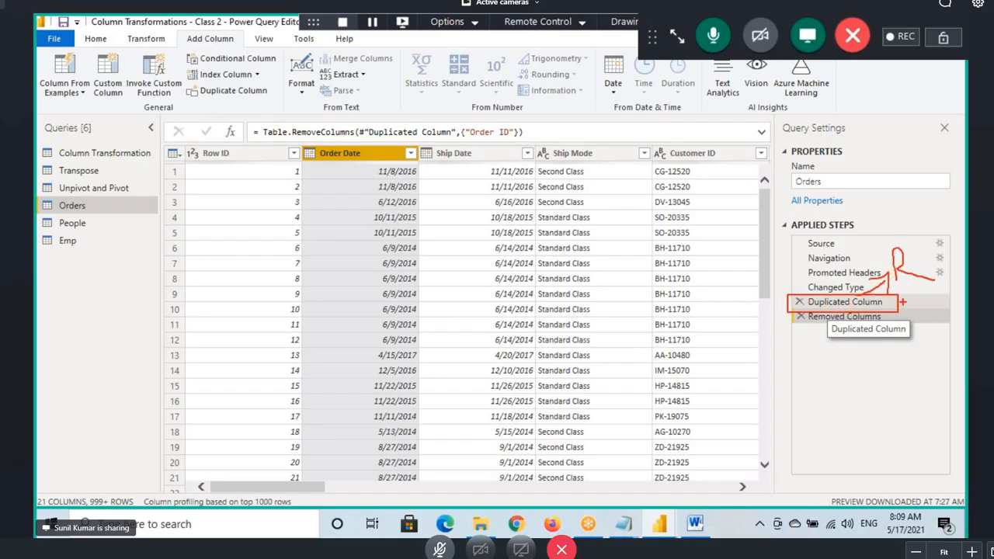
{"action": "left_click_drag", "start_coordinate": [808, 310], "coordinate": [871, 310]}
{"action": "mouse_move", "coordinate": [376, 149]}
{"action": "left_mouse_down"}
{"action": "mouse_move", "coordinate": [748, 320]}
{"action": "mouse_move", "coordinate": [787, 318]}
{"action": "mouse_move", "coordinate": [744, 333]}
{"action": "left_mouse_up"}
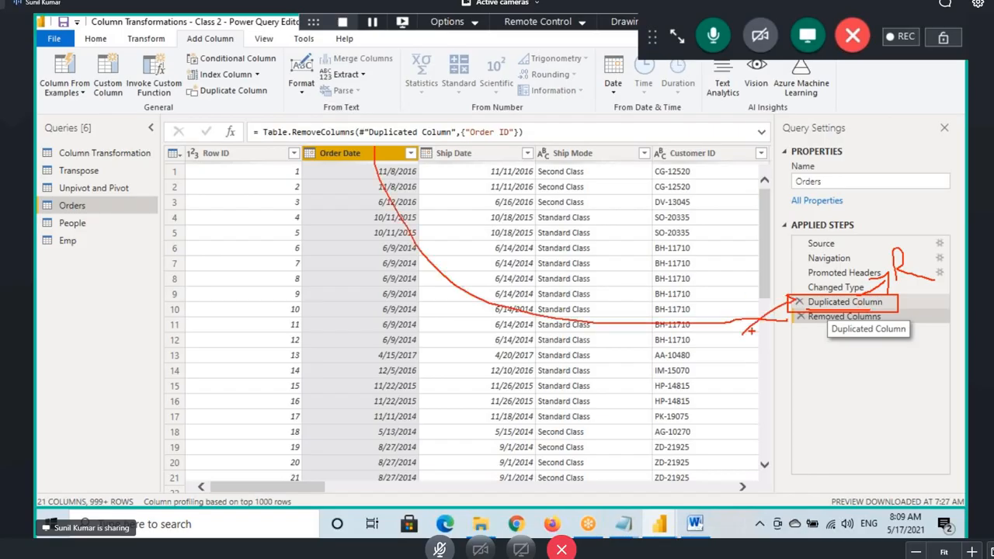
Compare the Changed Type and Duplicated Column stages in Applied Steps
{"action": "left_click", "coordinate": [825, 289]}
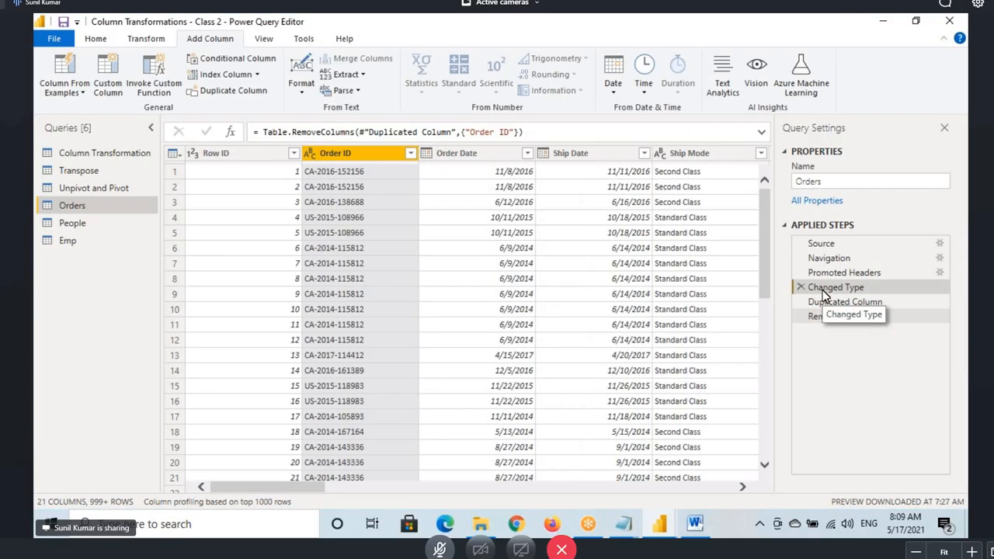
{"action": "right_click", "coordinate": [344, 156]}
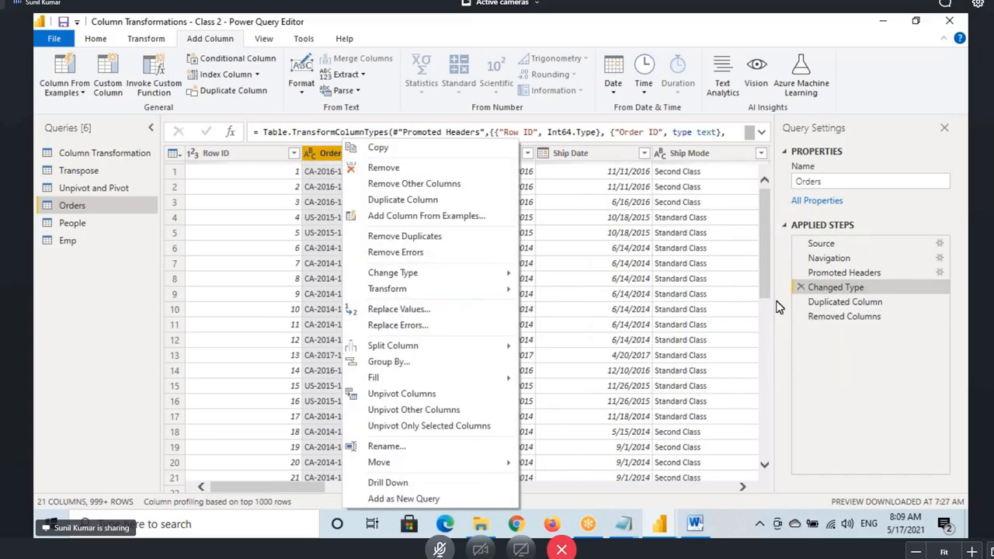
{"action": "left_click", "coordinate": [808, 302]}
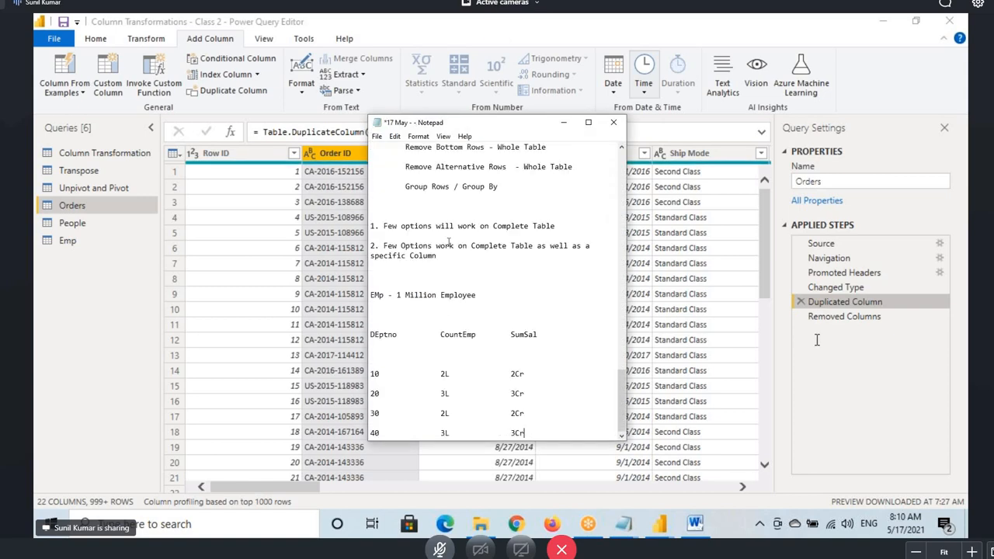
Save the 17 May Notepad notes and close that window
{"action": "key", "text": "ctrl+s"}
{"action": "scroll", "coordinate": [466, 249], "scroll_direction": "up", "scroll_amount": 7}
{"action": "scroll", "coordinate": [500, 253], "scroll_direction": "up", "scroll_amount": 10}
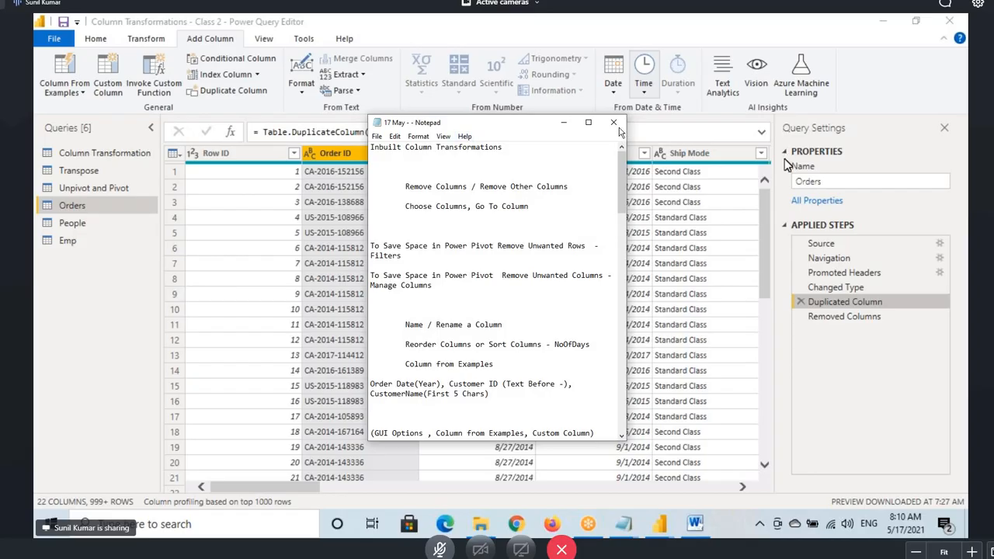
{"action": "left_click", "coordinate": [613, 123]}
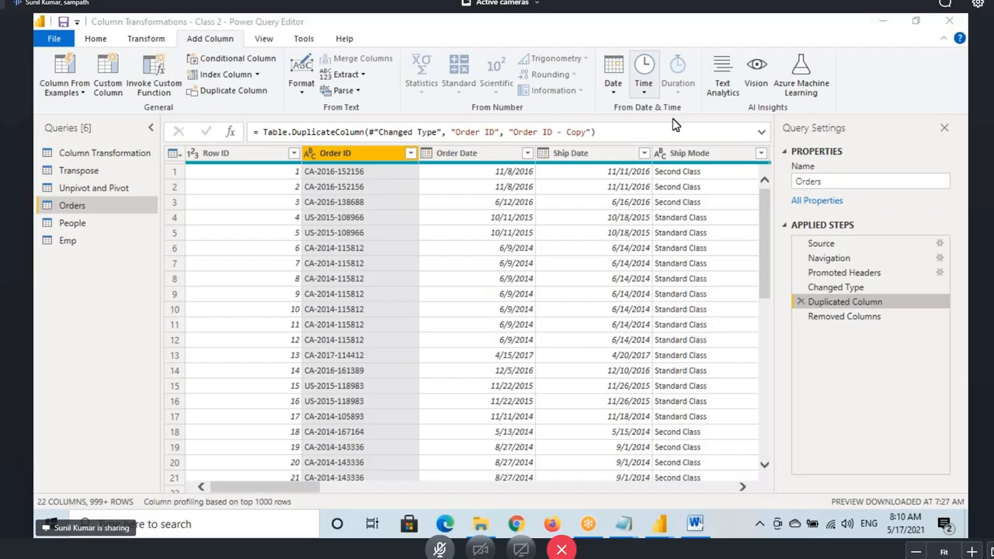
{"action": "mouse_move", "coordinate": [623, 525]}
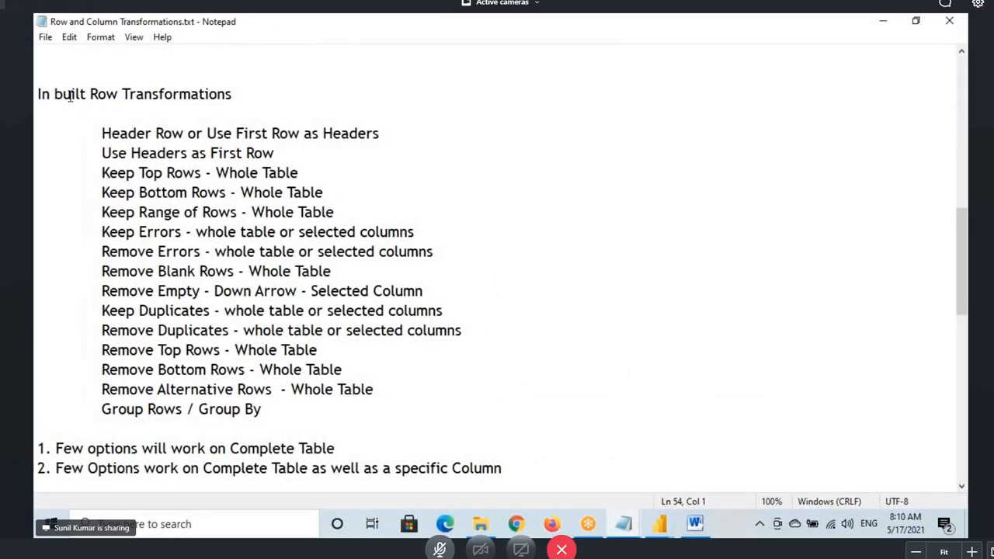
Highlight the In built Row Transformations list in Notepad, then return to Power Query Editor
{"action": "left_click", "coordinate": [71, 94]}
{"action": "left_click_drag", "start_coordinate": [71, 94], "coordinate": [232, 94]}
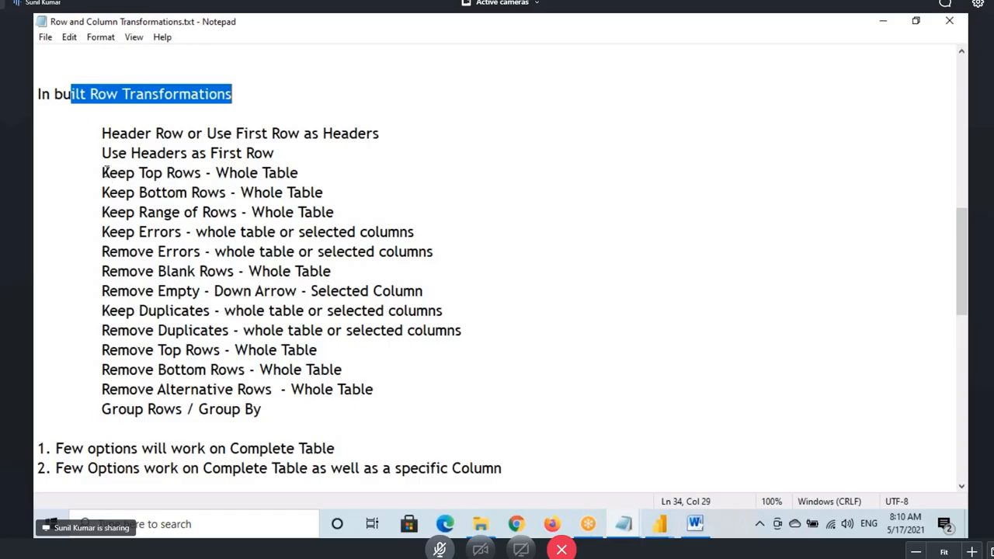
{"action": "left_click_drag", "start_coordinate": [36, 97], "coordinate": [341, 448]}
{"action": "left_click_drag", "start_coordinate": [36, 96], "coordinate": [472, 472]}
{"action": "left_click", "coordinate": [140, 271]}
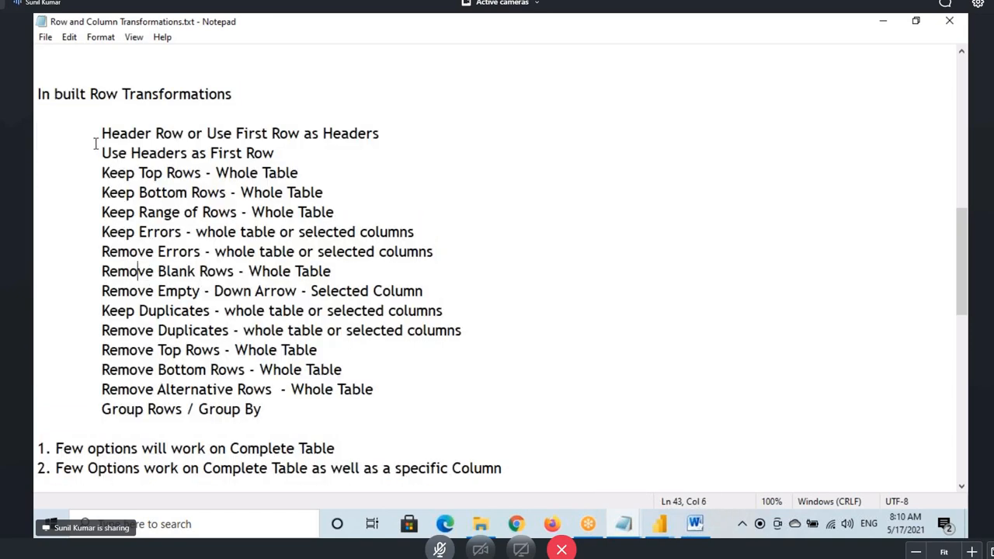
{"action": "left_click_drag", "start_coordinate": [36, 96], "coordinate": [501, 469]}
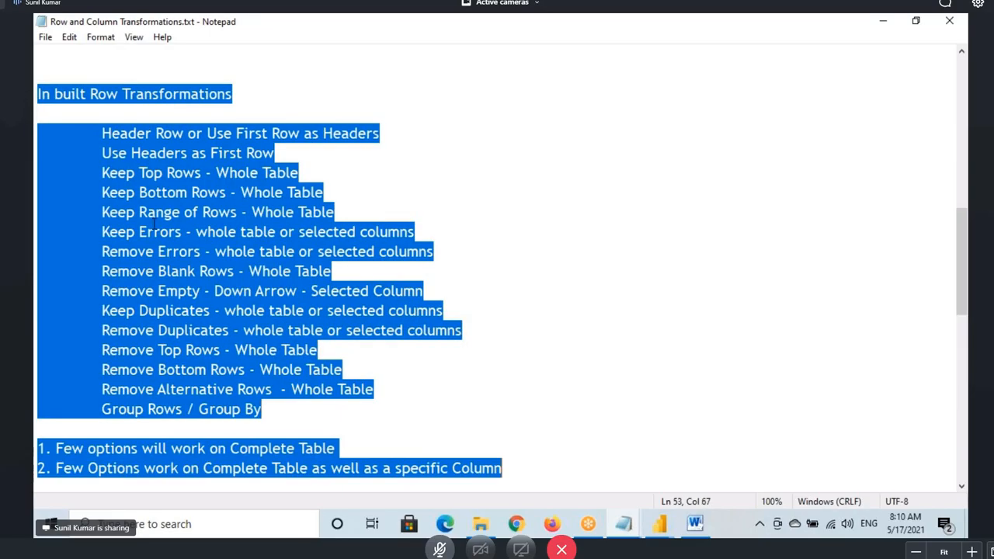
{"action": "left_click", "coordinate": [154, 227]}
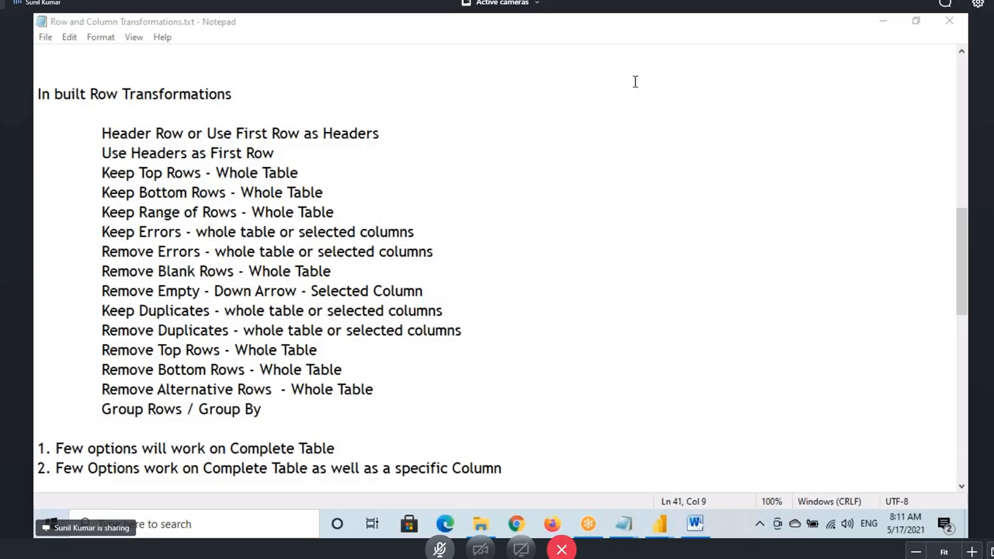
{"action": "key", "text": "alt+Tab"}
{"action": "left_click", "coordinate": [95, 38]}
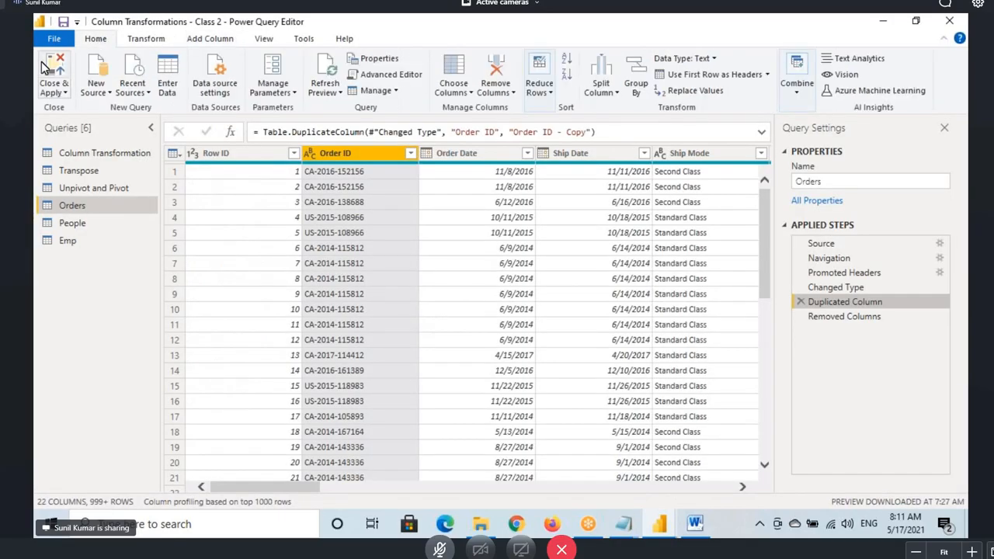
Return to Power BI Desktop after the load, switching between Model and Data views
{"action": "key", "text": "alt+Tab"}
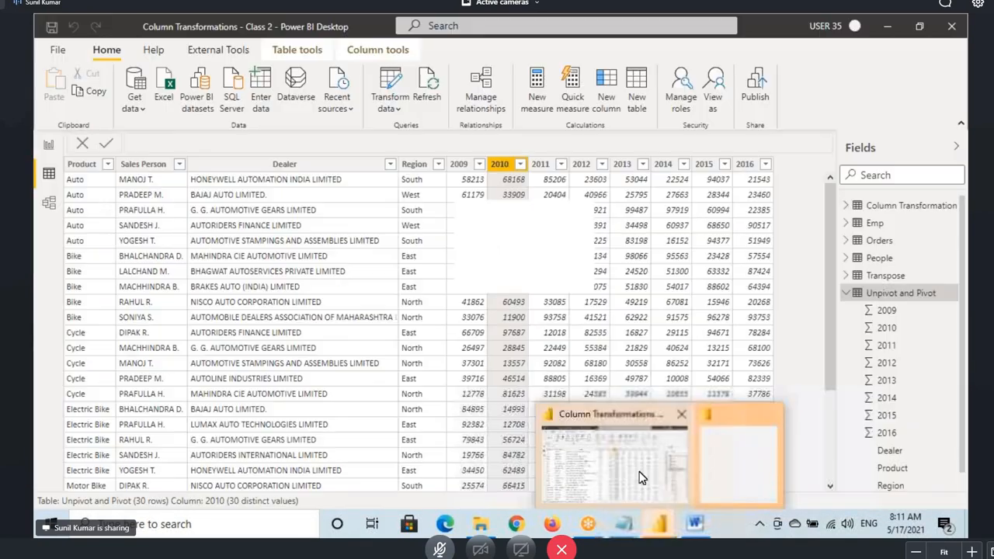
{"action": "left_click", "coordinate": [641, 476]}
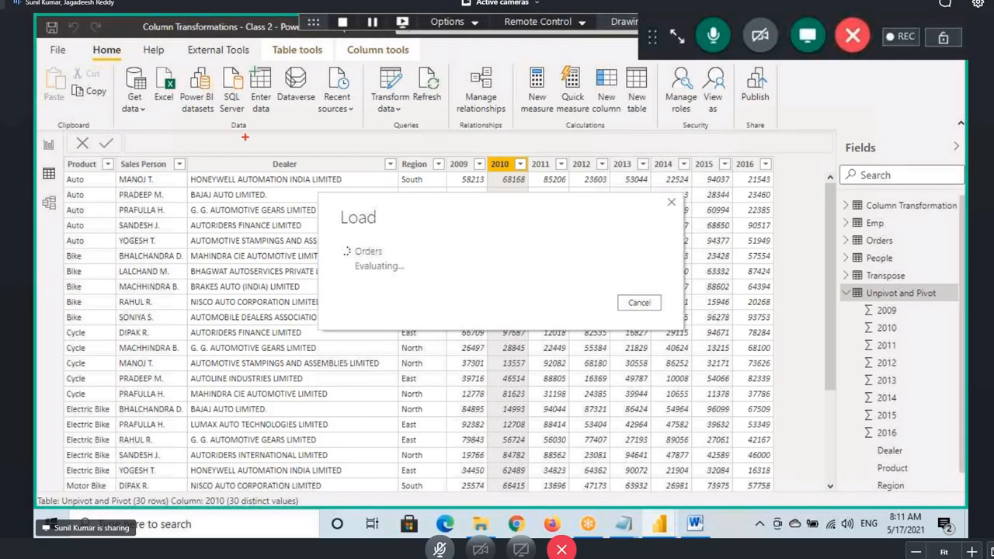
{"action": "left_click_drag", "start_coordinate": [360, 66], "coordinate": [413, 116]}
{"action": "left_click_drag", "start_coordinate": [35, 167], "coordinate": [74, 215]}
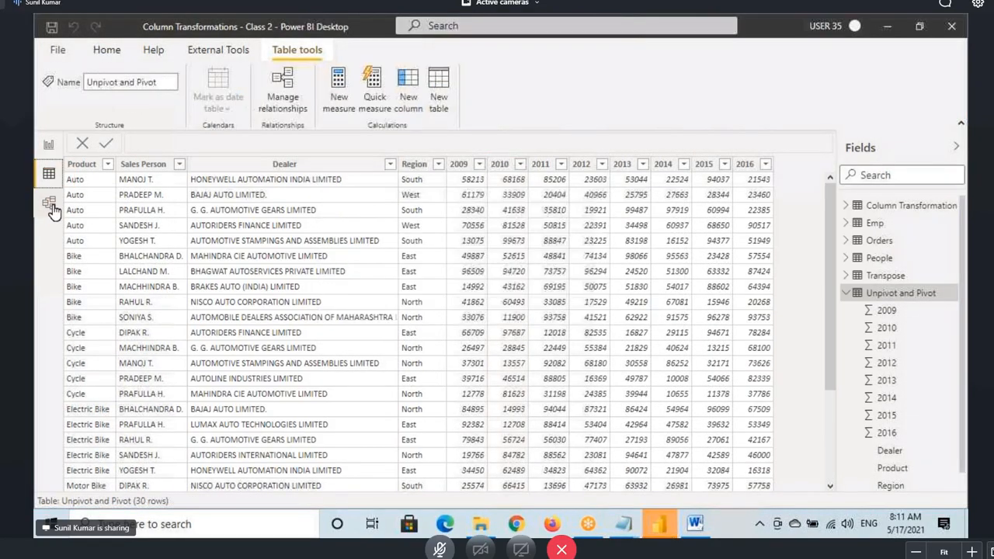
{"action": "left_click", "coordinate": [49, 204]}
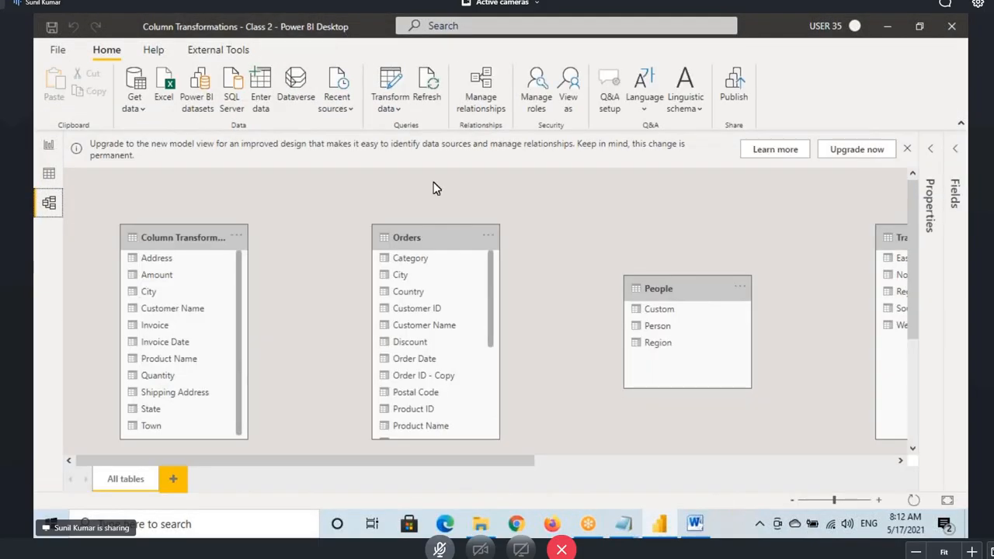
{"action": "left_click", "coordinate": [49, 173]}
{"action": "left_click", "coordinate": [51, 204]}
{"action": "left_click", "coordinate": [48, 182]}
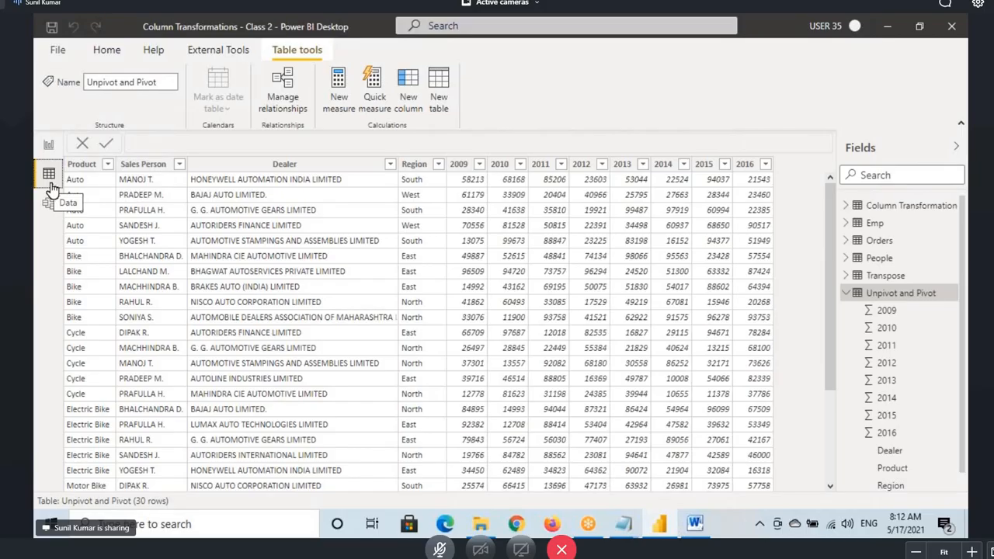